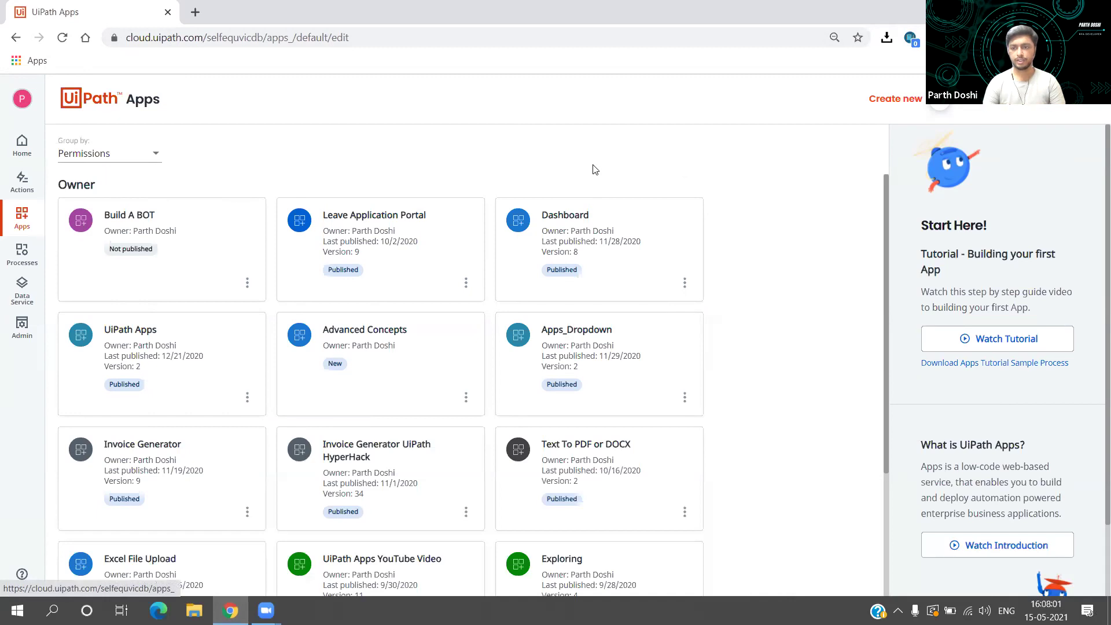
Step: Start creating a new app, then close the panel without creating it
click(937, 109)
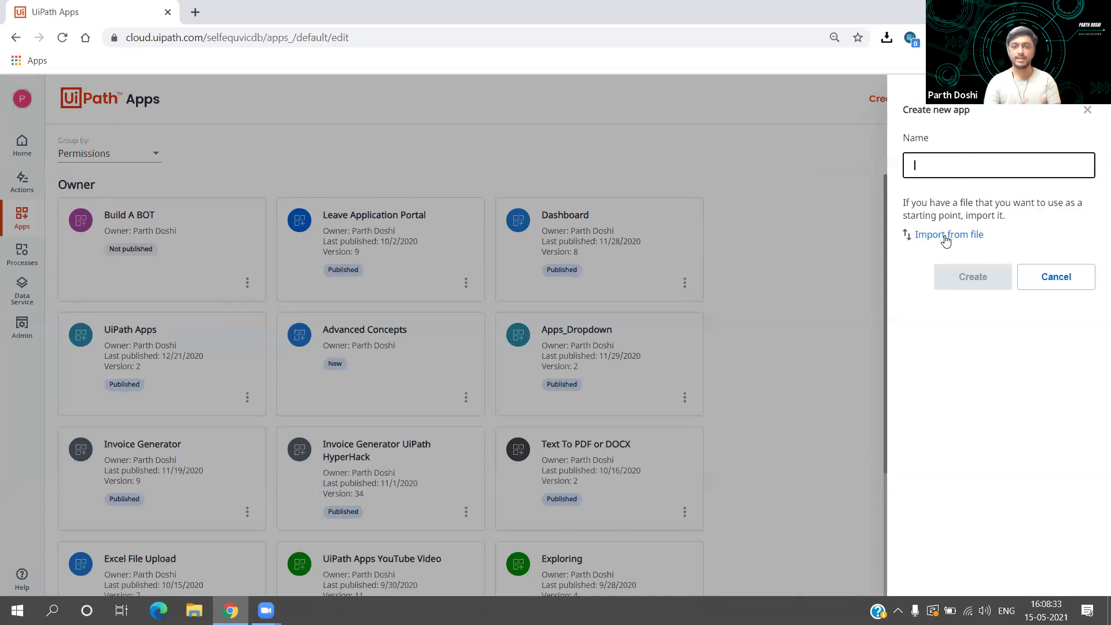
click(1088, 107)
click(1089, 110)
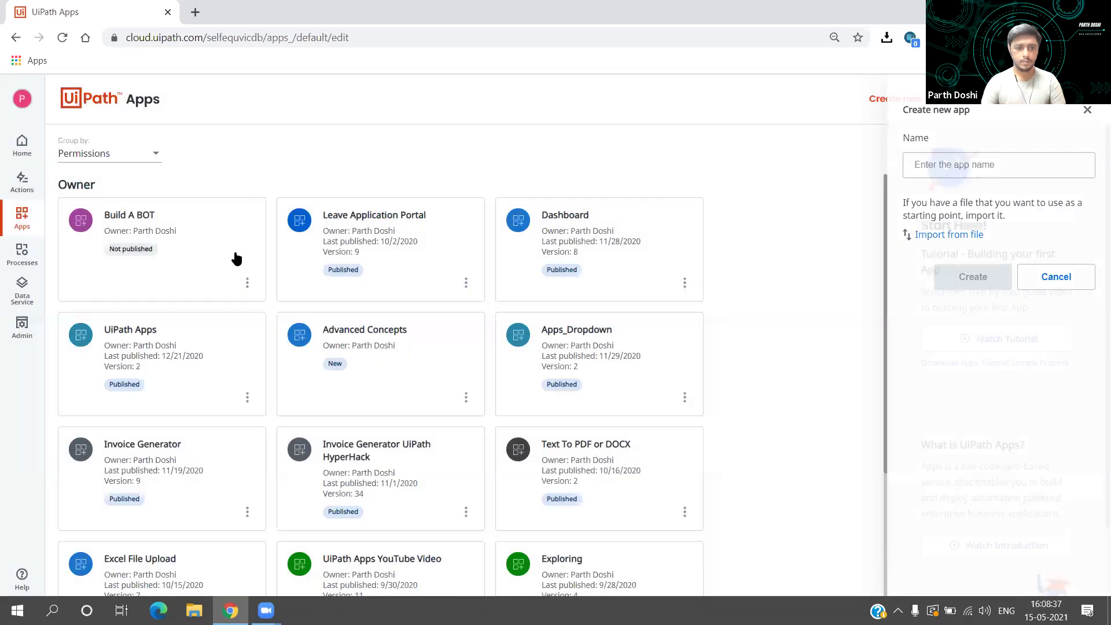
Step: Open the Build A BOT app and select its outer container and title container Container2
click(228, 283)
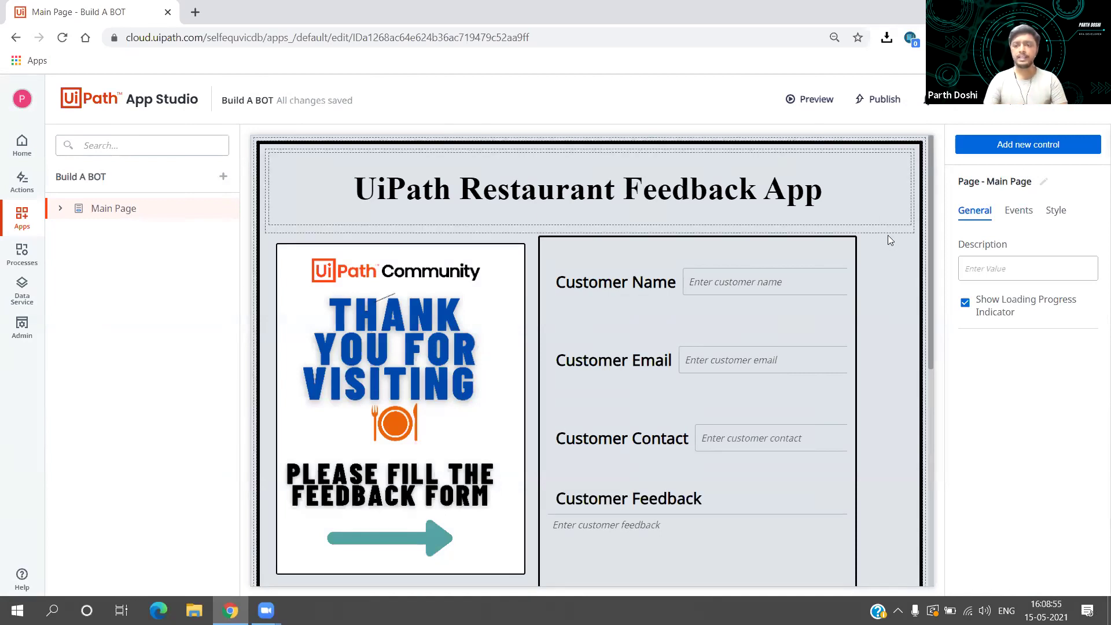
click(922, 218)
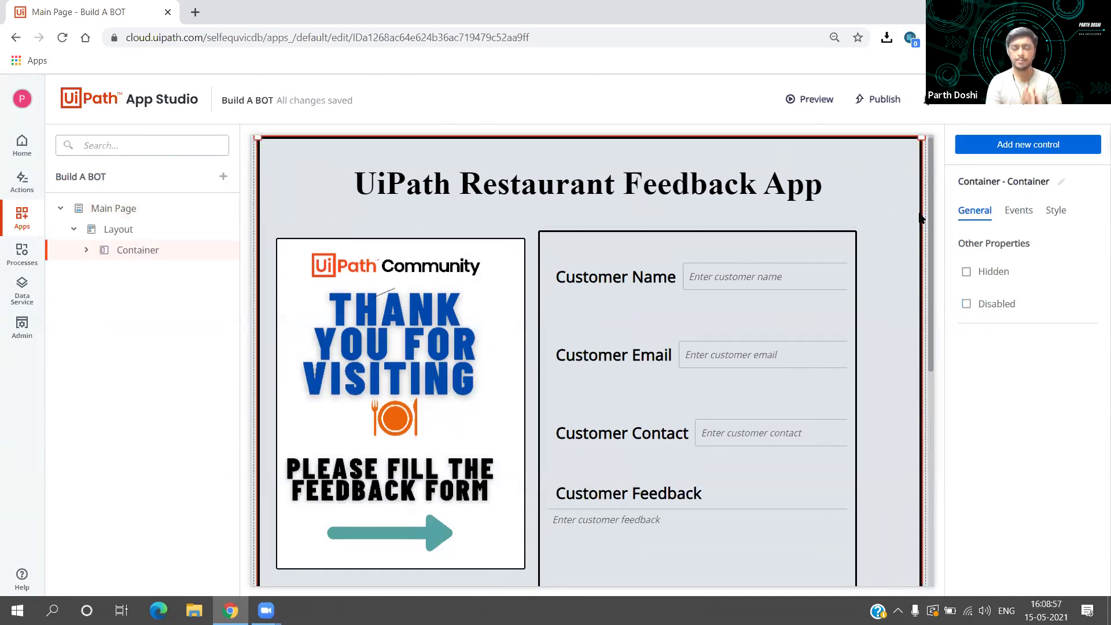
click(876, 191)
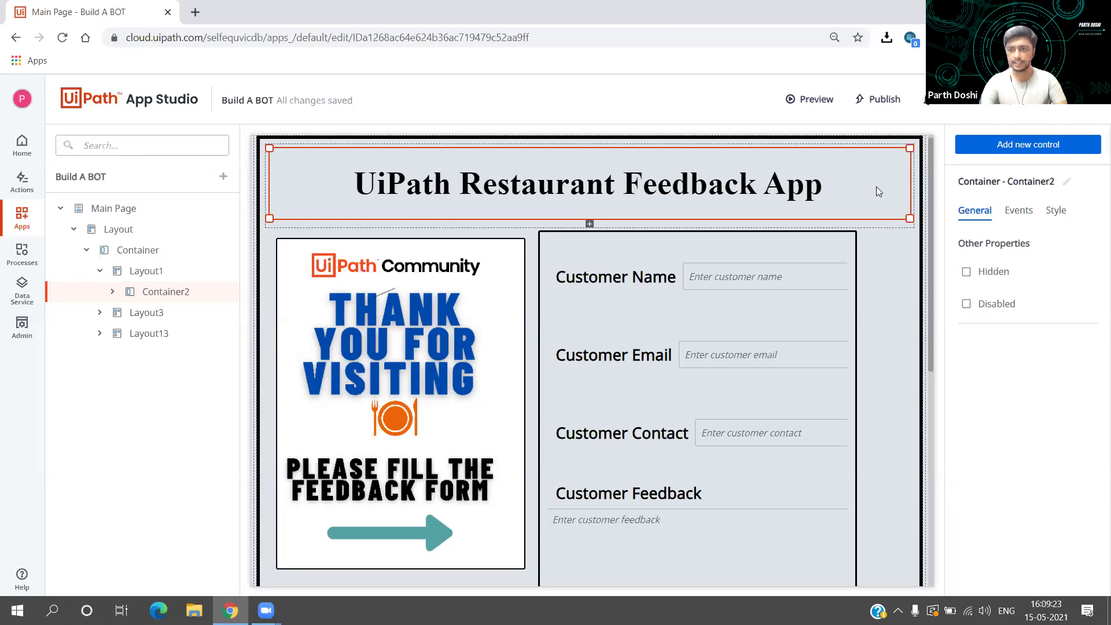
Step: Inspect the layout tree: select Layout3, the outer container, the Main Page and the top-level Layout
click(1010, 147)
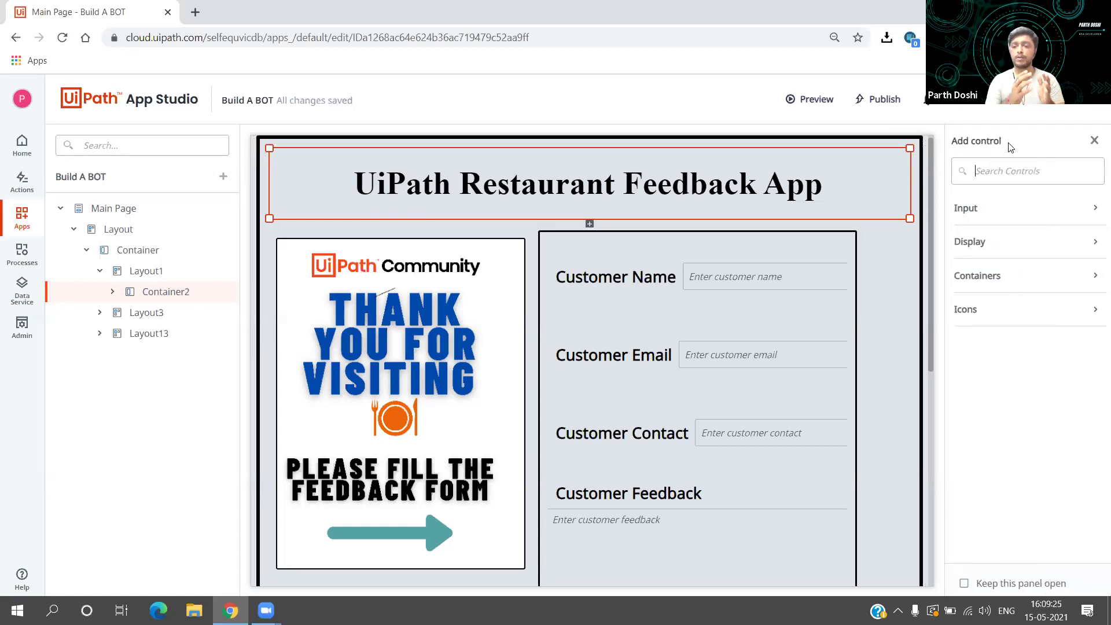
click(1095, 141)
click(889, 284)
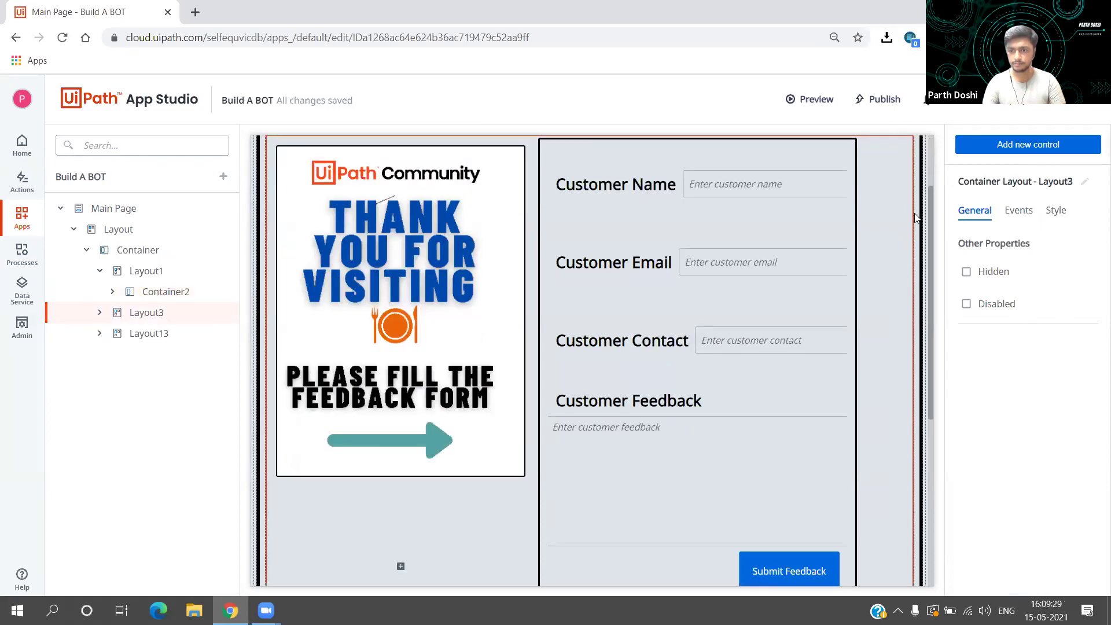
click(921, 219)
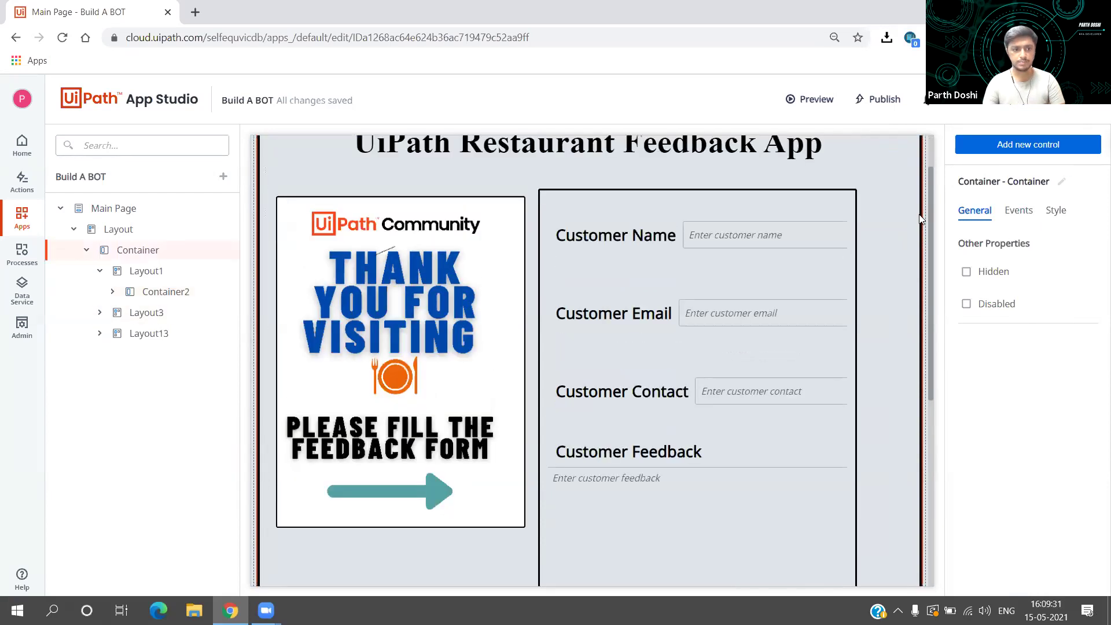
click(110, 209)
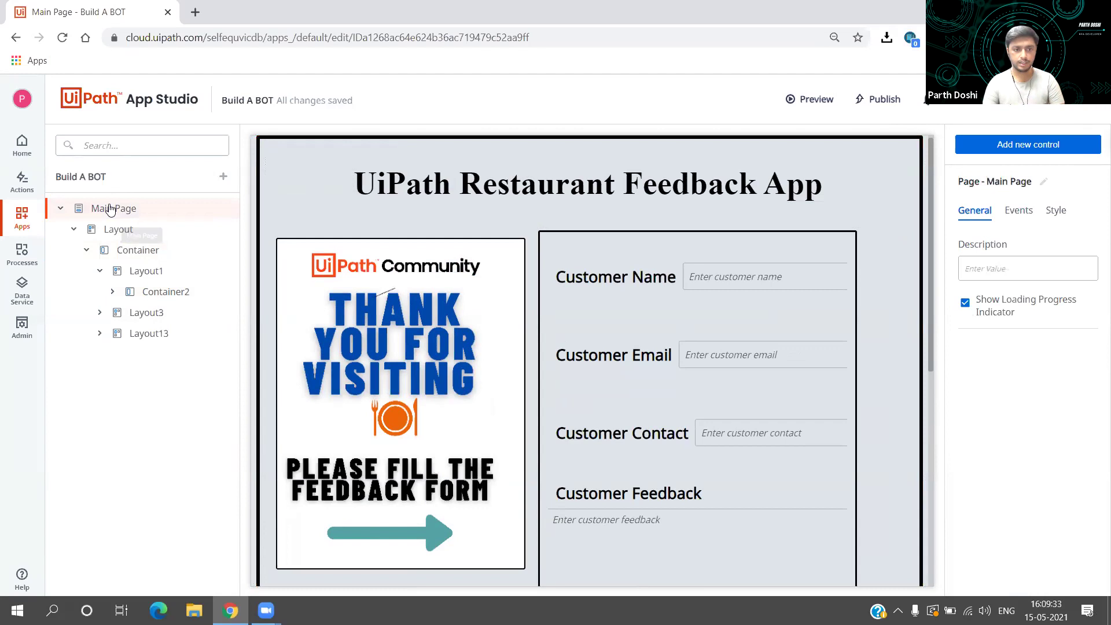
click(148, 231)
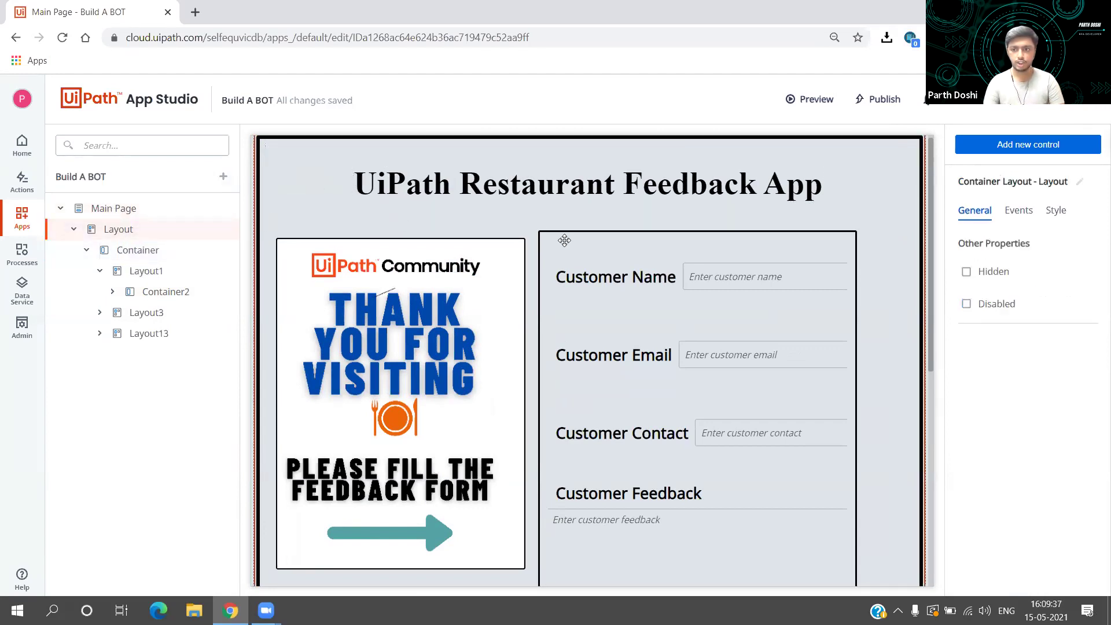
scroll(565, 241, down, 7)
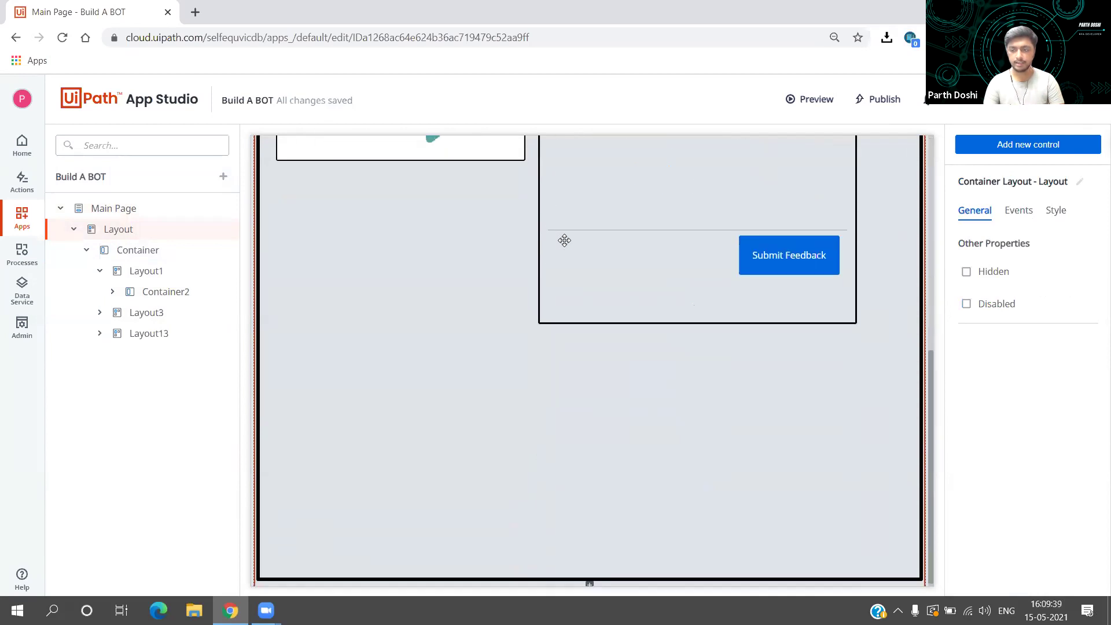
scroll(563, 238, up, 8)
Step: Browse the Input and Display controls, then drop a Container Layout from Containers onto the page
click(1030, 152)
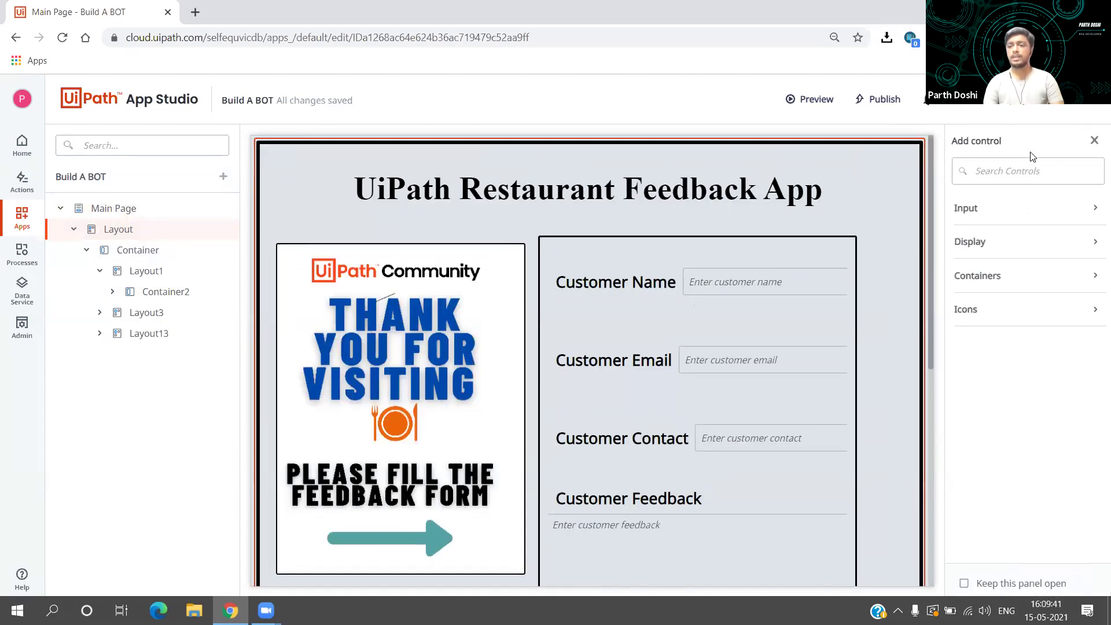
click(1045, 212)
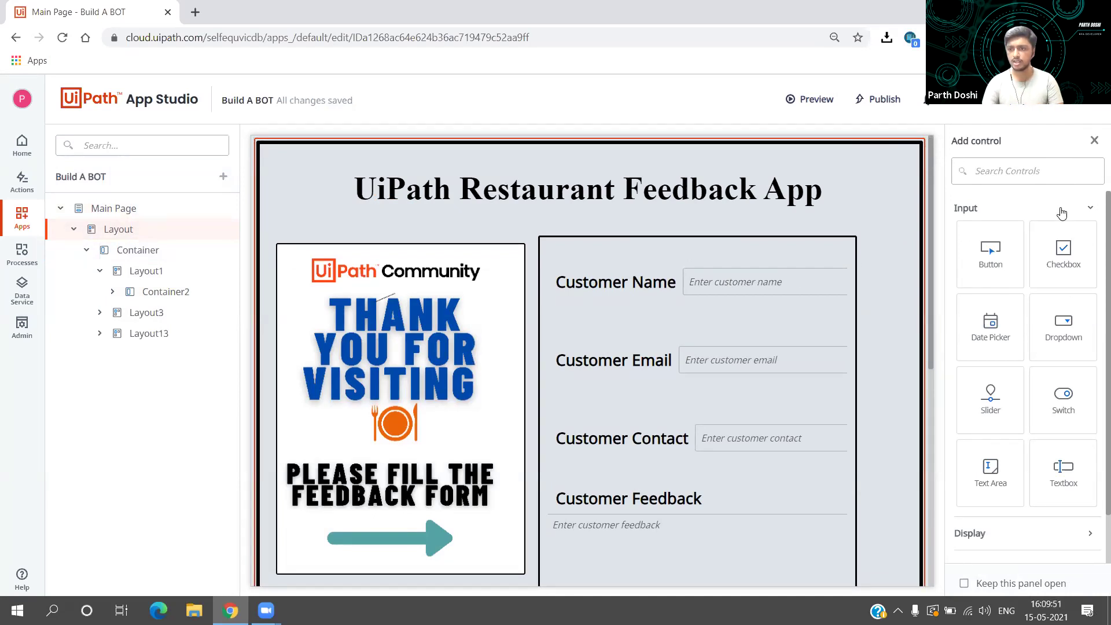
click(1062, 211)
scroll(789, 342, down, 5)
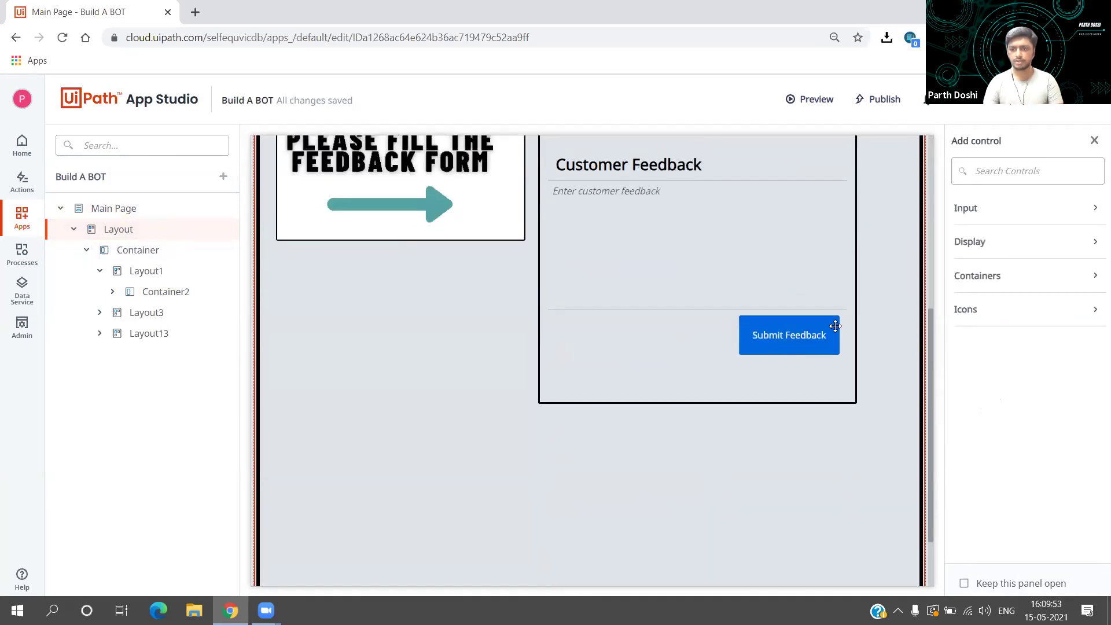
click(970, 242)
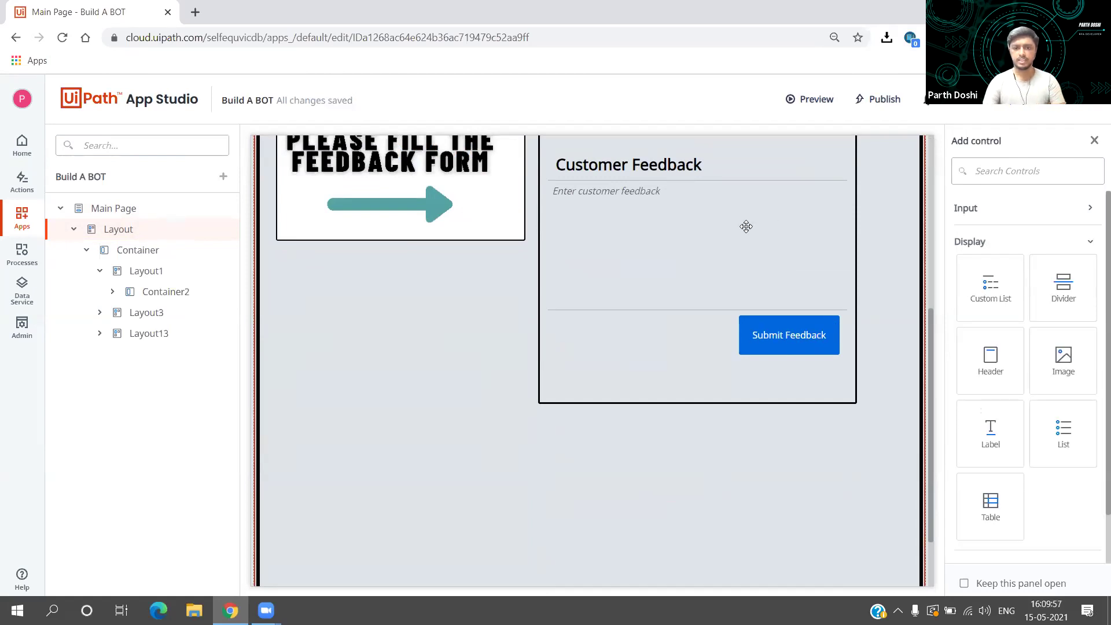
scroll(746, 226, up, 2)
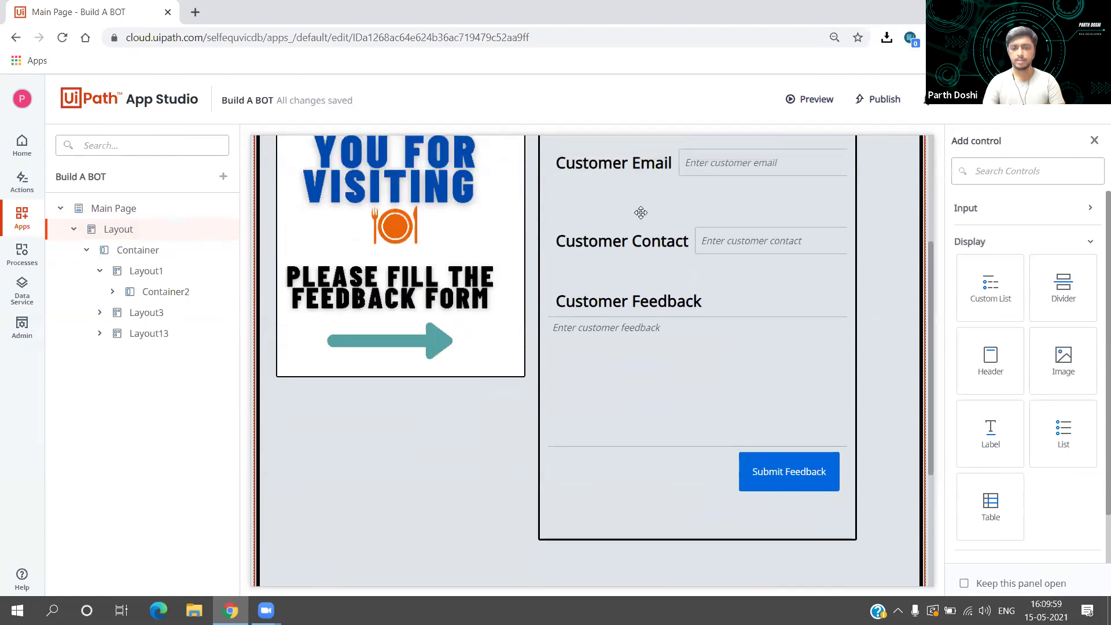
scroll(641, 213, up, 3)
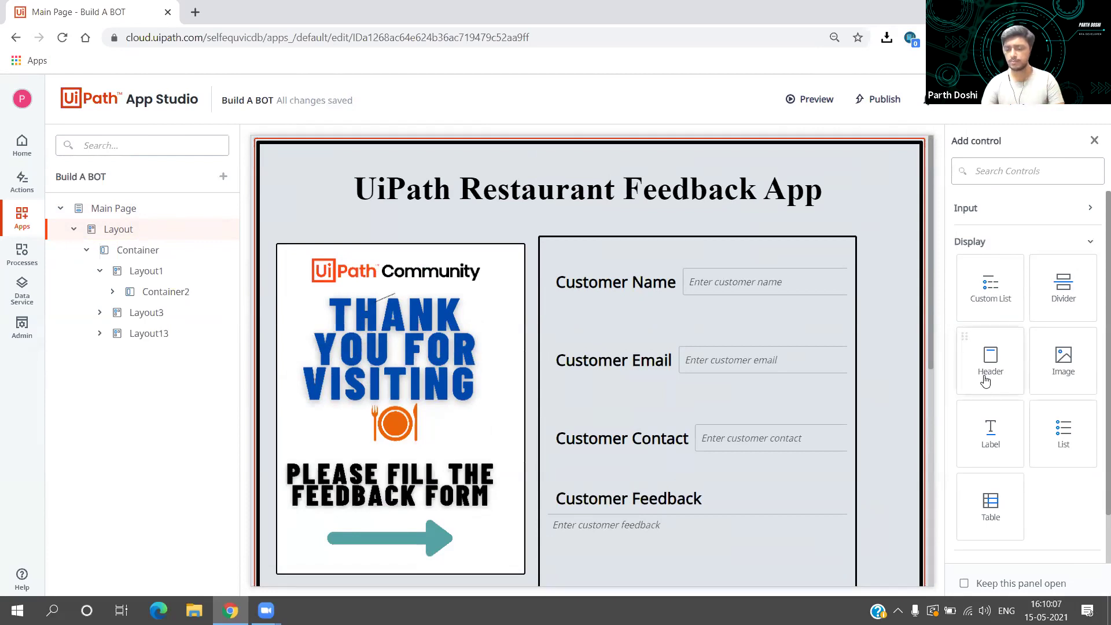
click(1074, 240)
click(1042, 286)
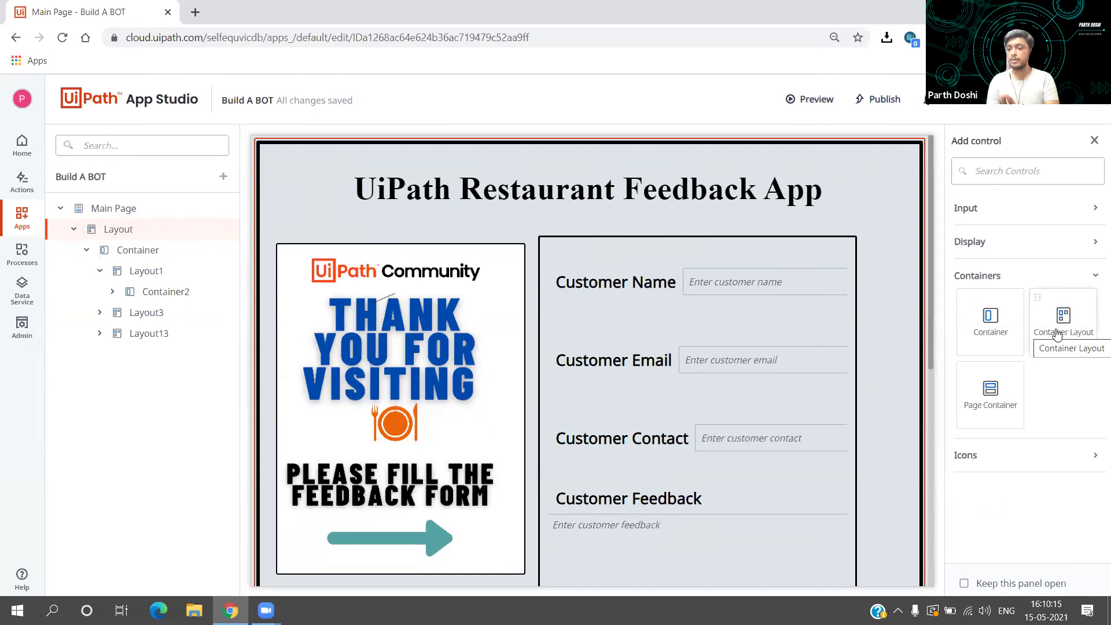
drag(1057, 335, 842, 194)
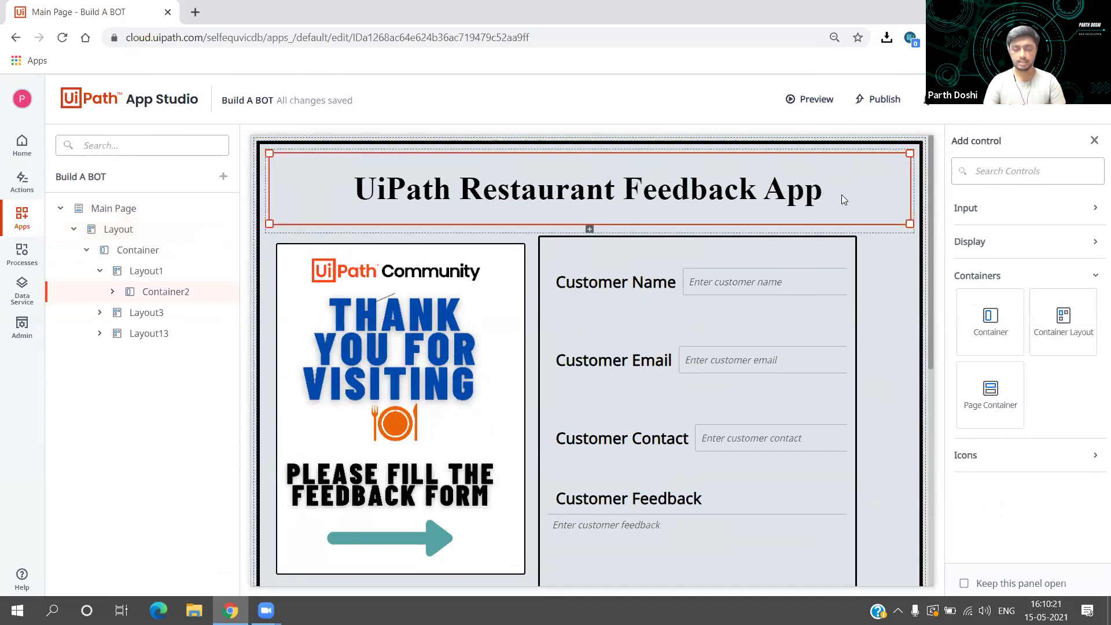
Step: Inspect Layout3, Container5, the thank-you image and the empty bottom 'Hello' container
click(868, 289)
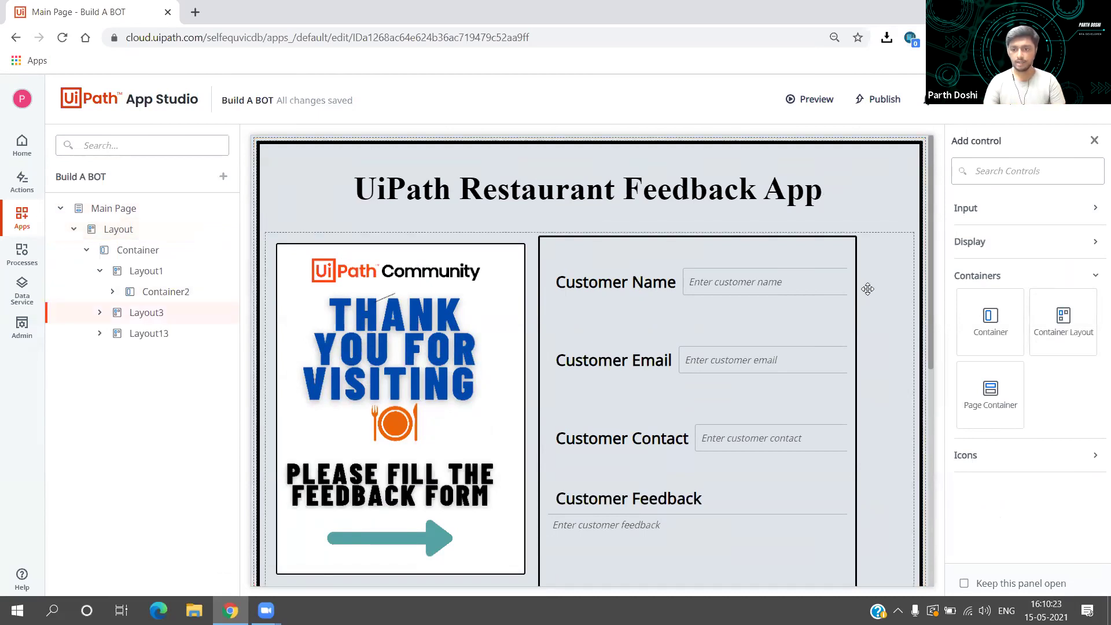
scroll(868, 289, down, 2)
click(841, 289)
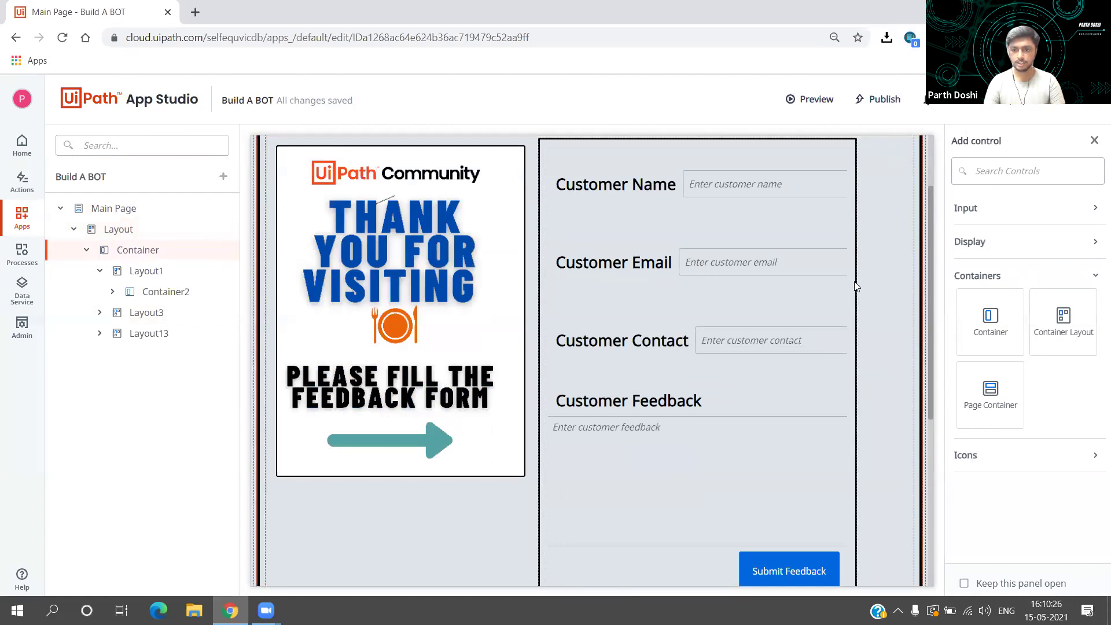
click(856, 286)
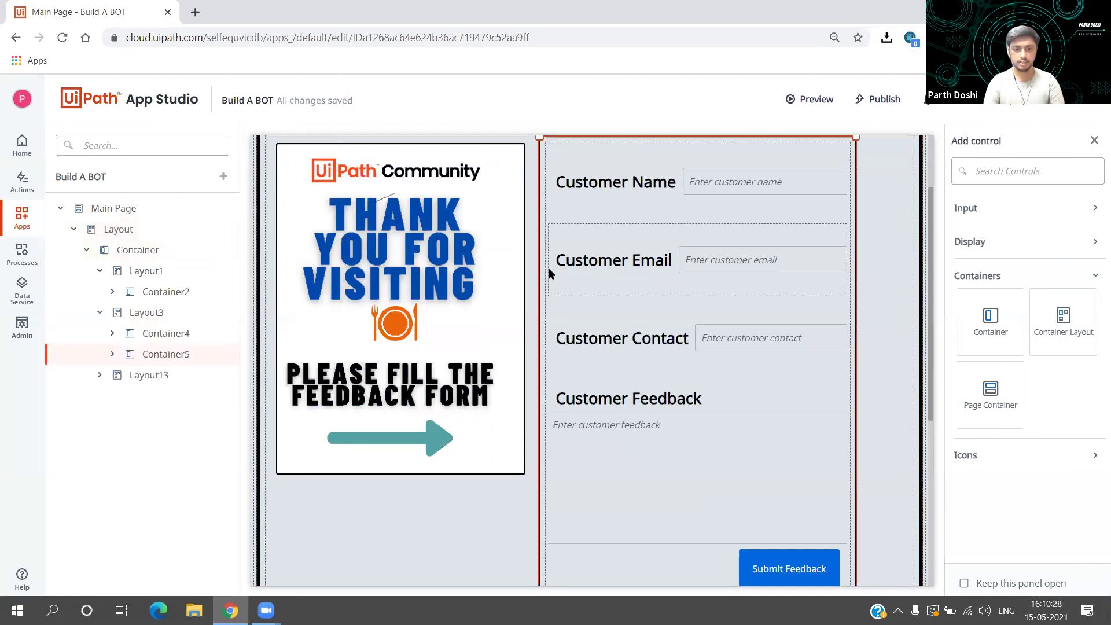
click(523, 263)
scroll(523, 265, down, 1)
scroll(898, 345, up, 2)
drag(928, 357, 928, 506)
click(771, 455)
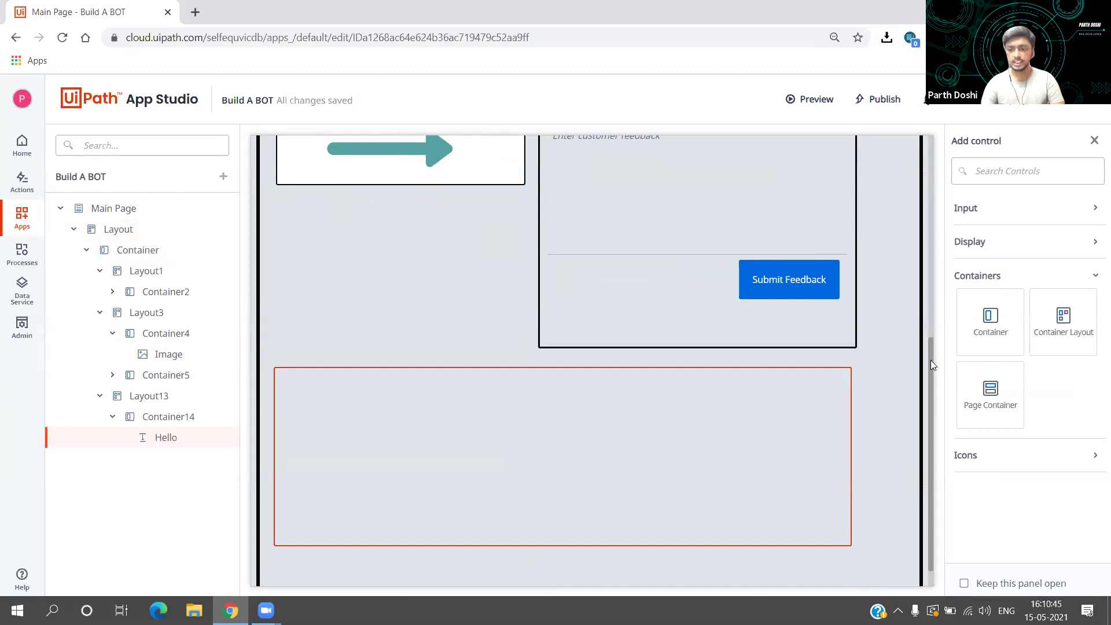
Step: Drag the title container Container2's bottom-right handle down to make it taller
scroll(932, 301, up, 1)
scroll(932, 280, up, 3)
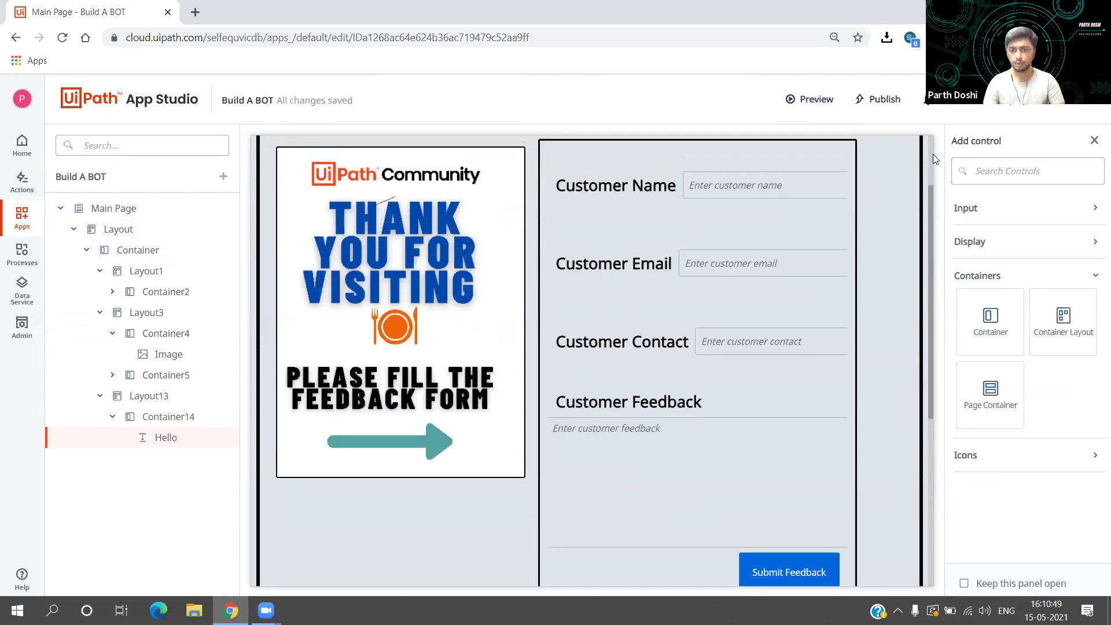
scroll(933, 154, up, 2)
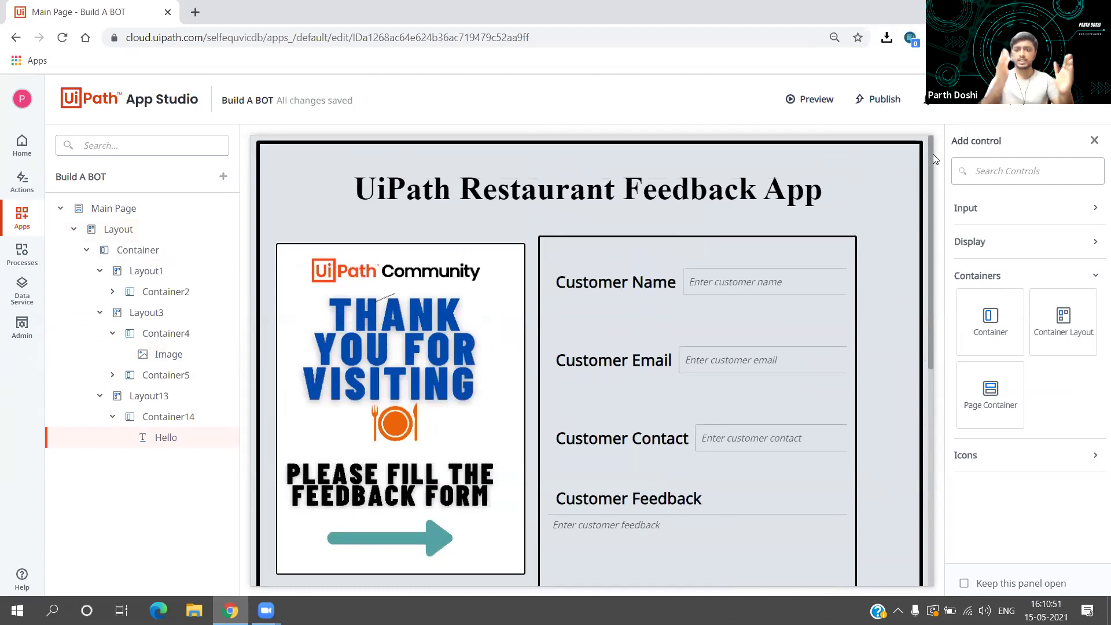
click(859, 169)
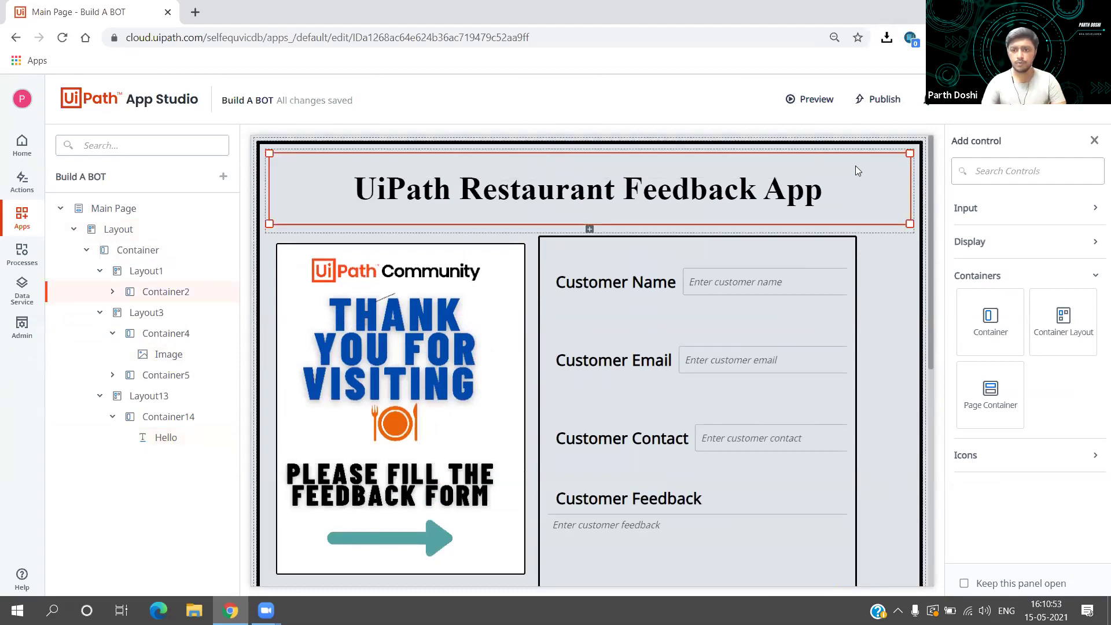
mouse_move(906, 223)
mouse_down()
mouse_move(904, 248)
mouse_move(908, 224)
mouse_up()
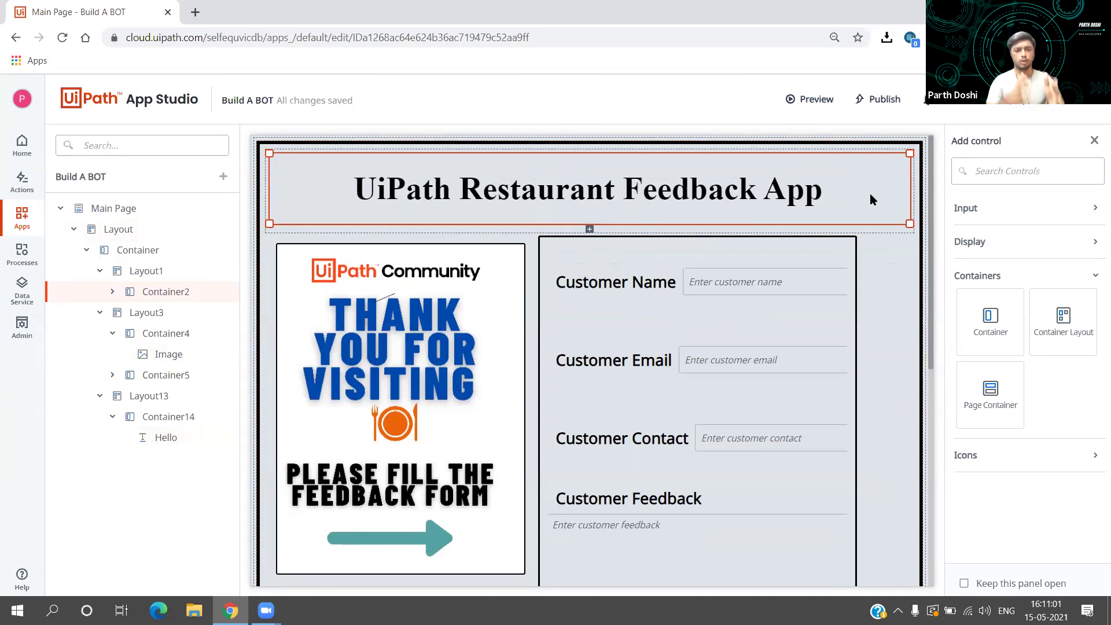
click(1002, 248)
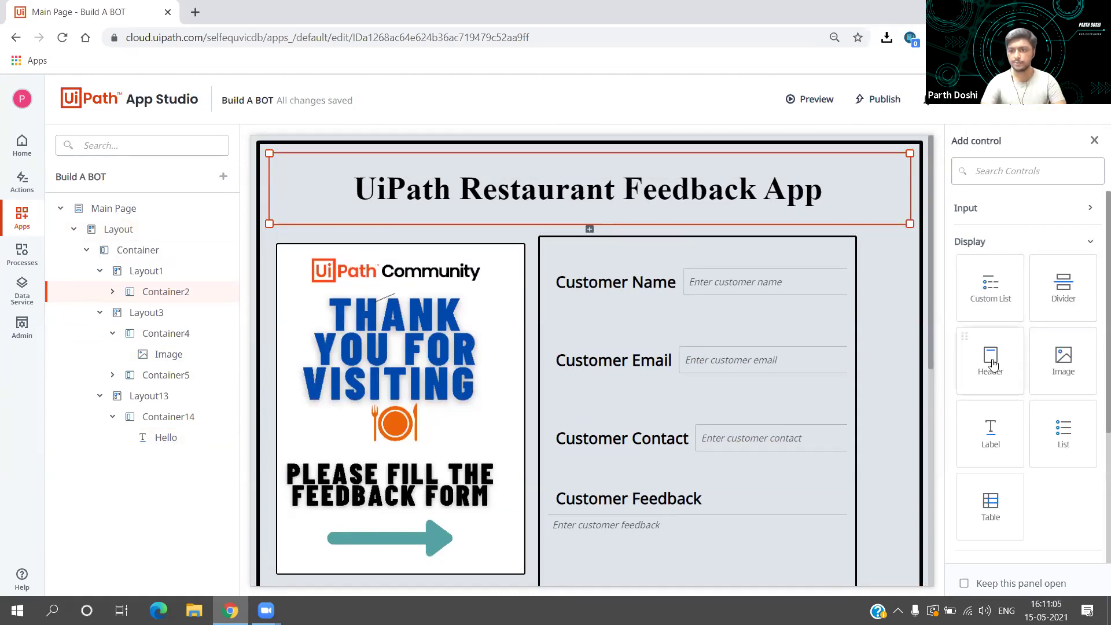
Step: Add a Header below the app title and change its text to 'Header 1'
drag(908, 255, 853, 216)
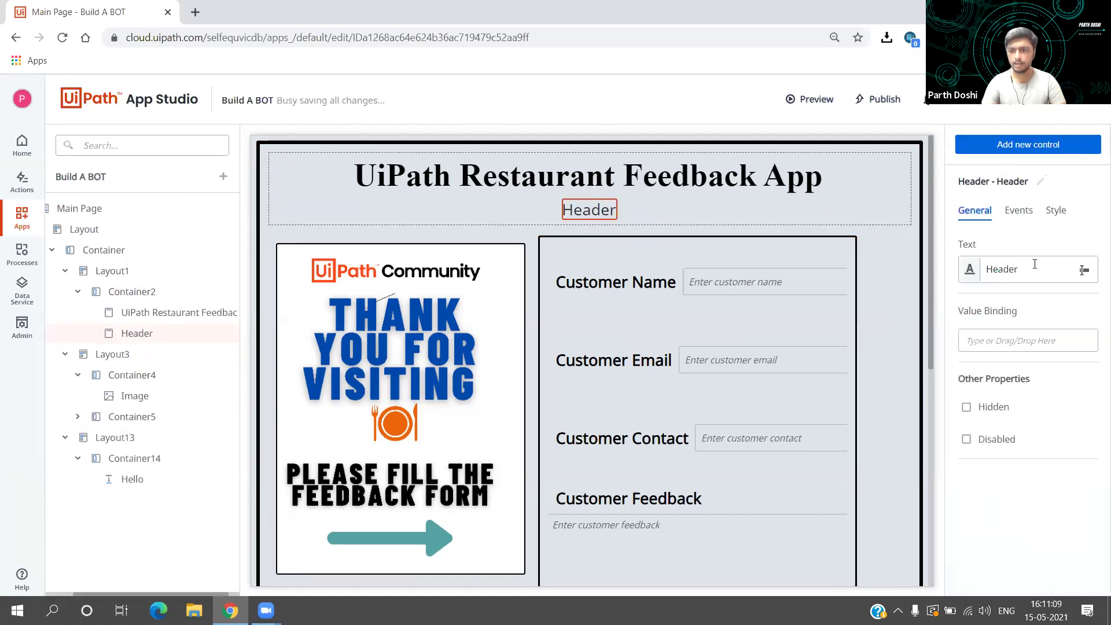
click(1007, 269)
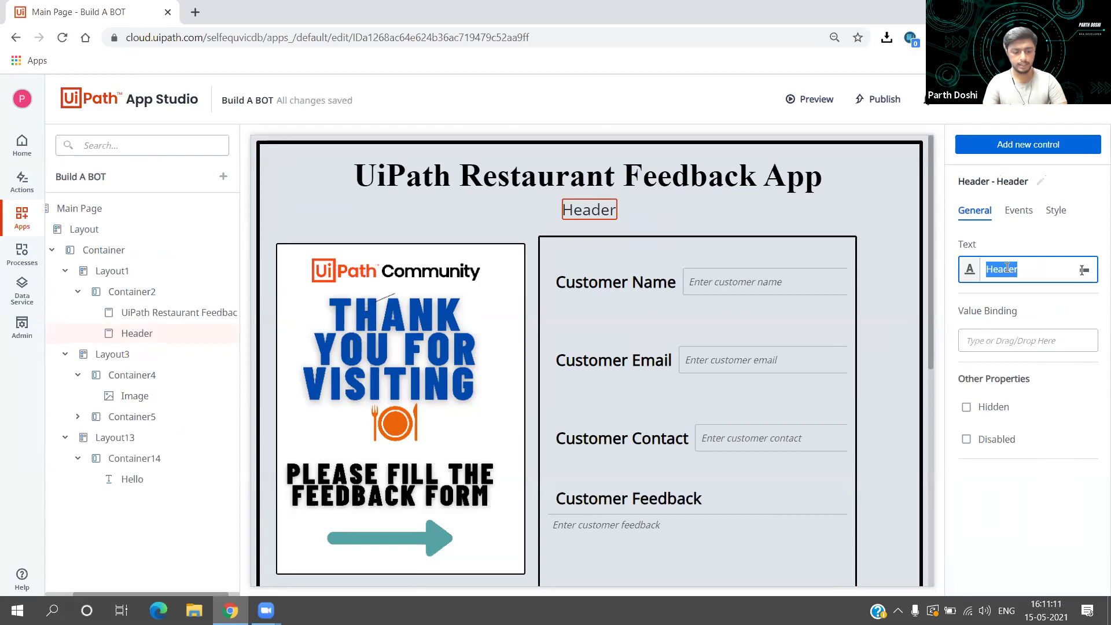
key(End)
text(1)
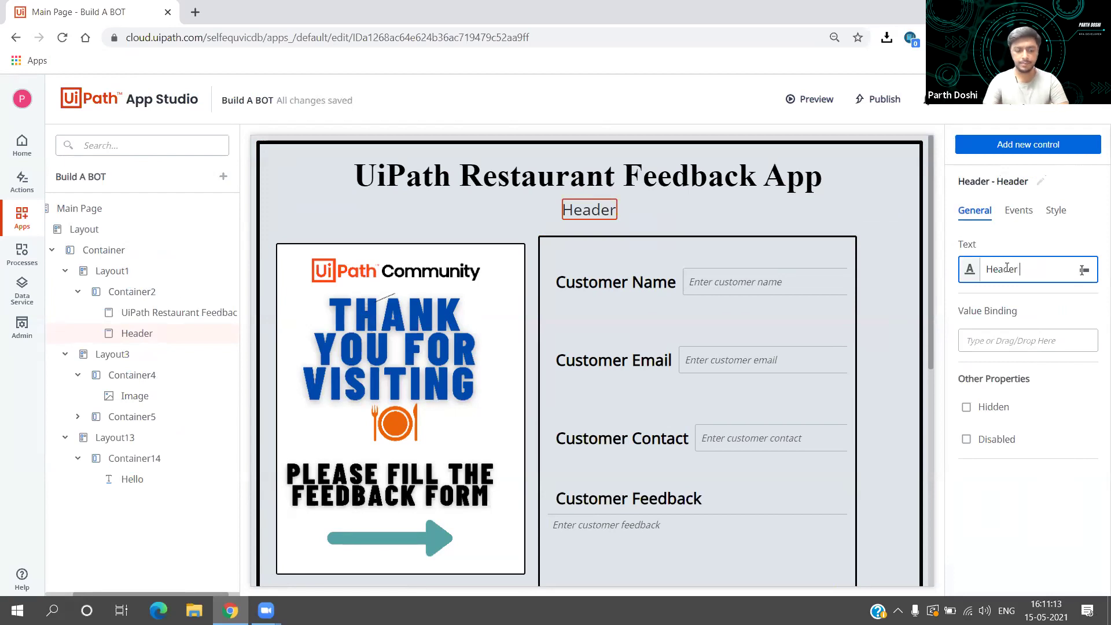
click(1026, 235)
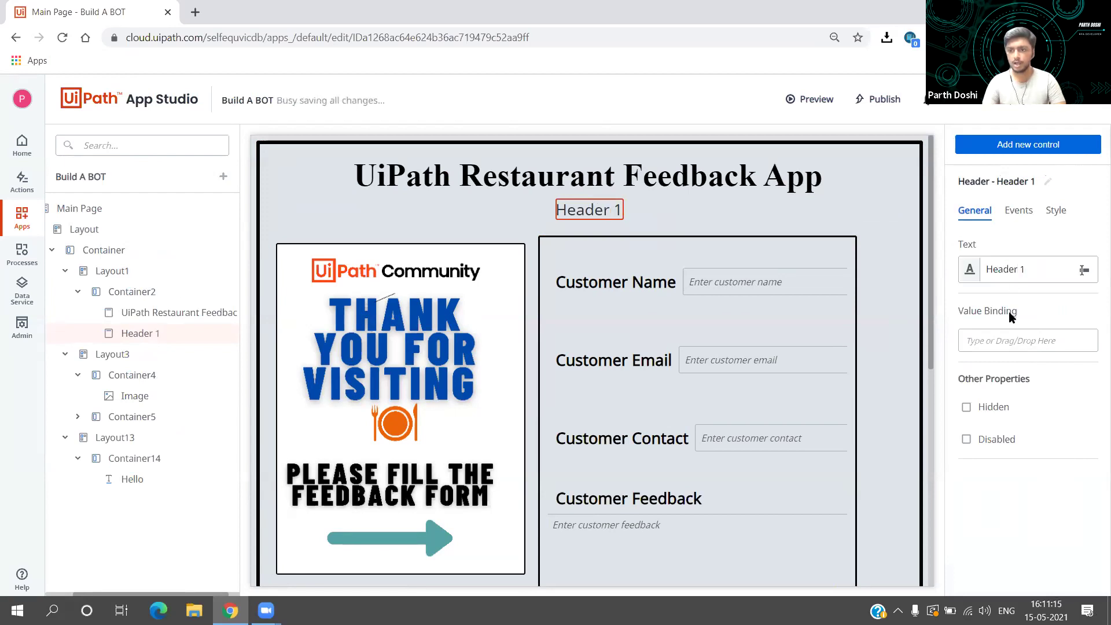
click(1017, 271)
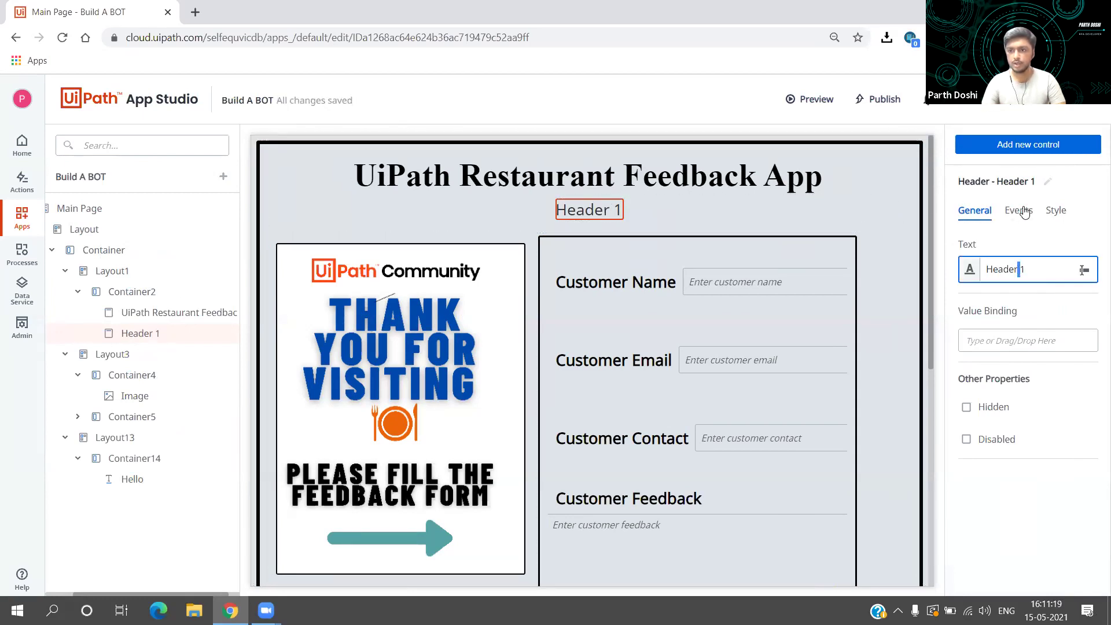
click(1054, 212)
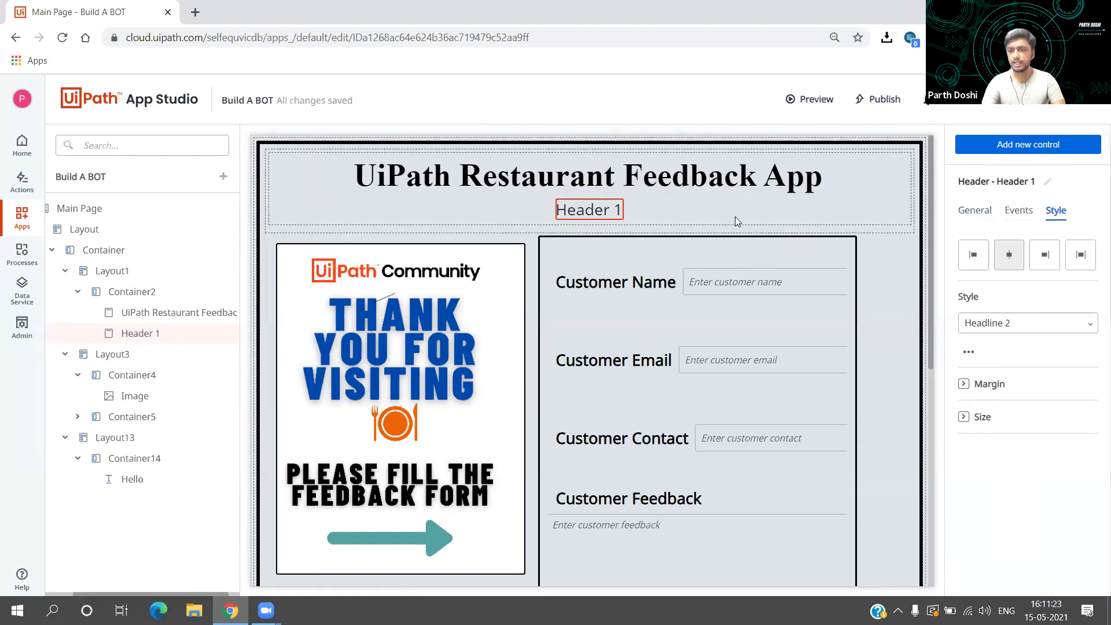
Step: Try the alignment options, centre Header 1 and give it the Headline 1 style
click(975, 257)
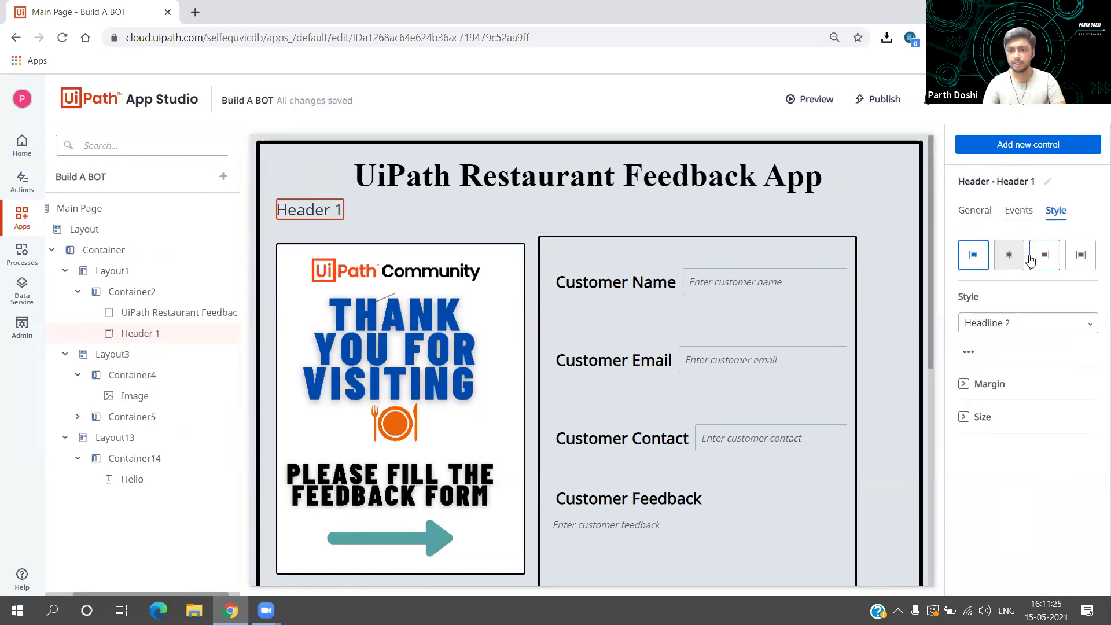
click(1010, 257)
click(1051, 258)
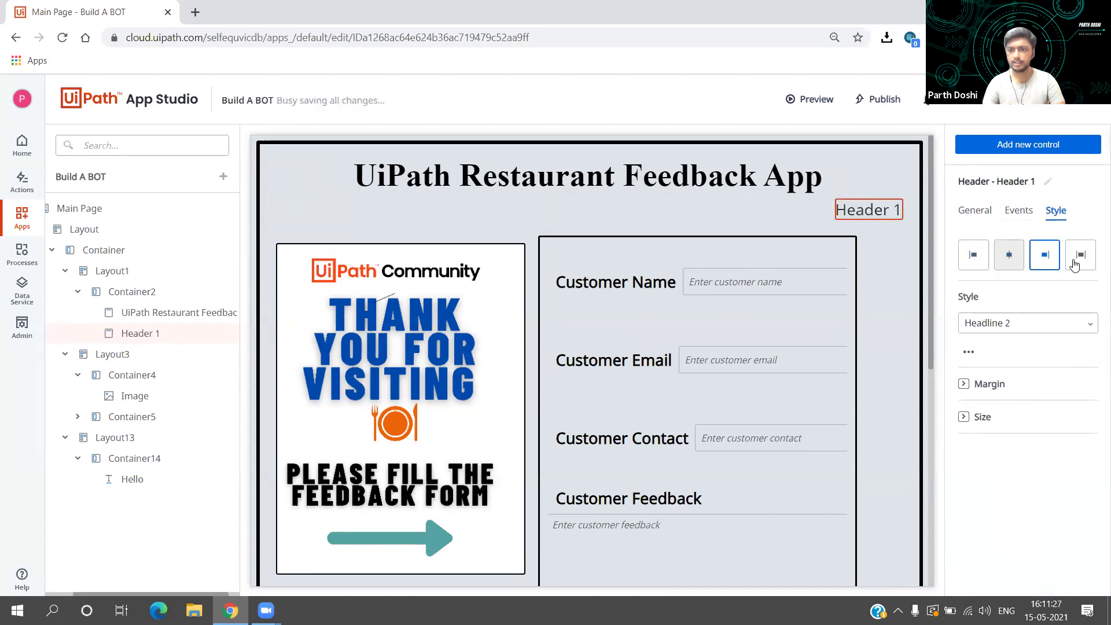
click(1080, 255)
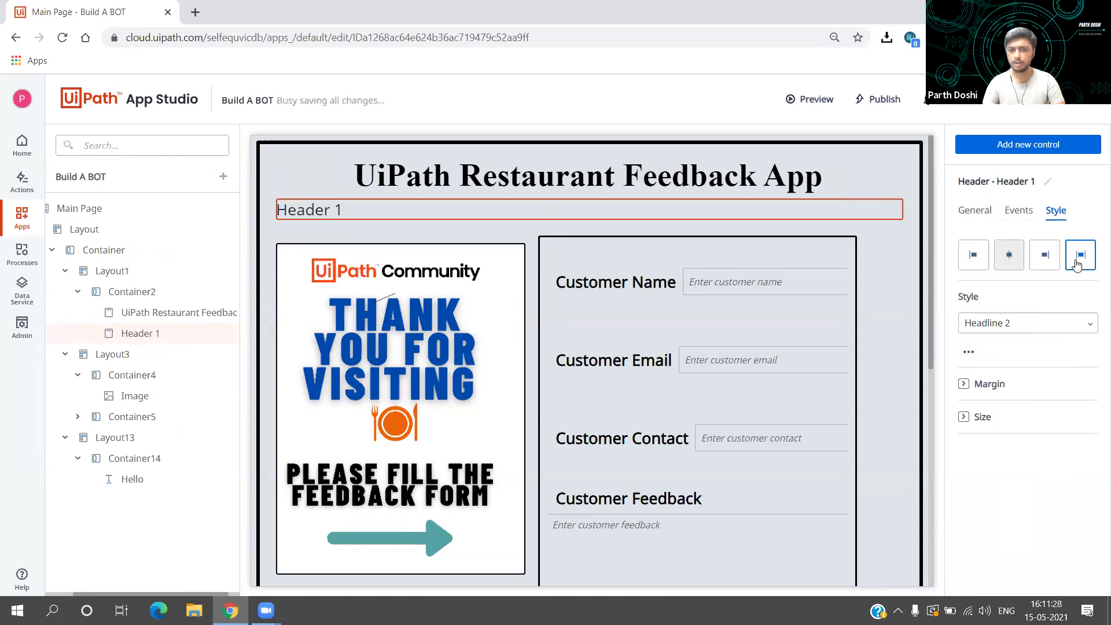
click(1010, 257)
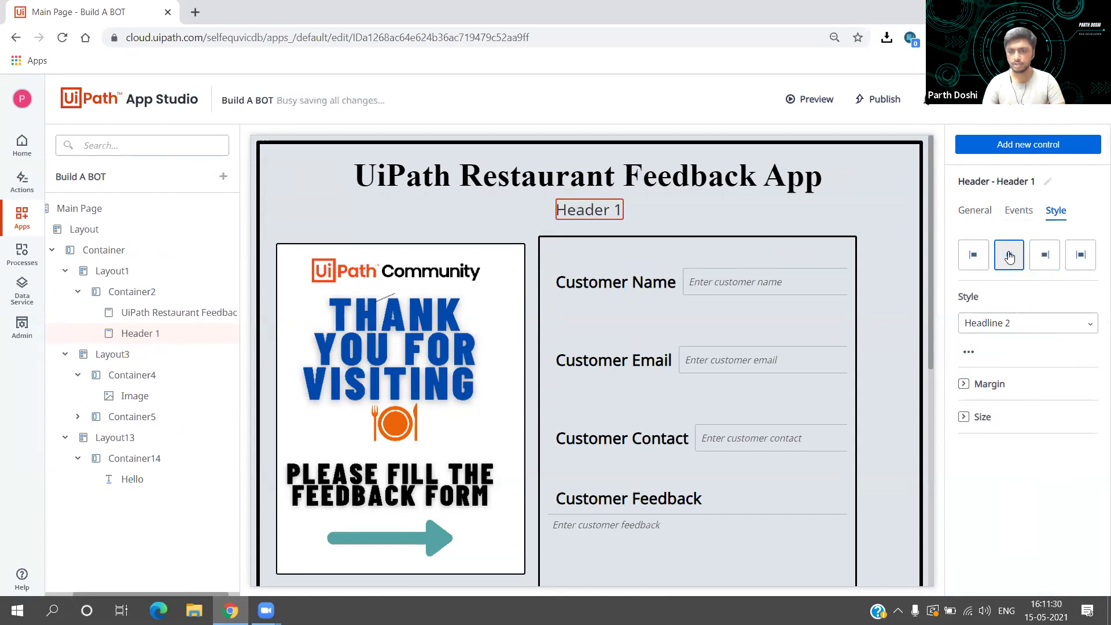
click(1018, 329)
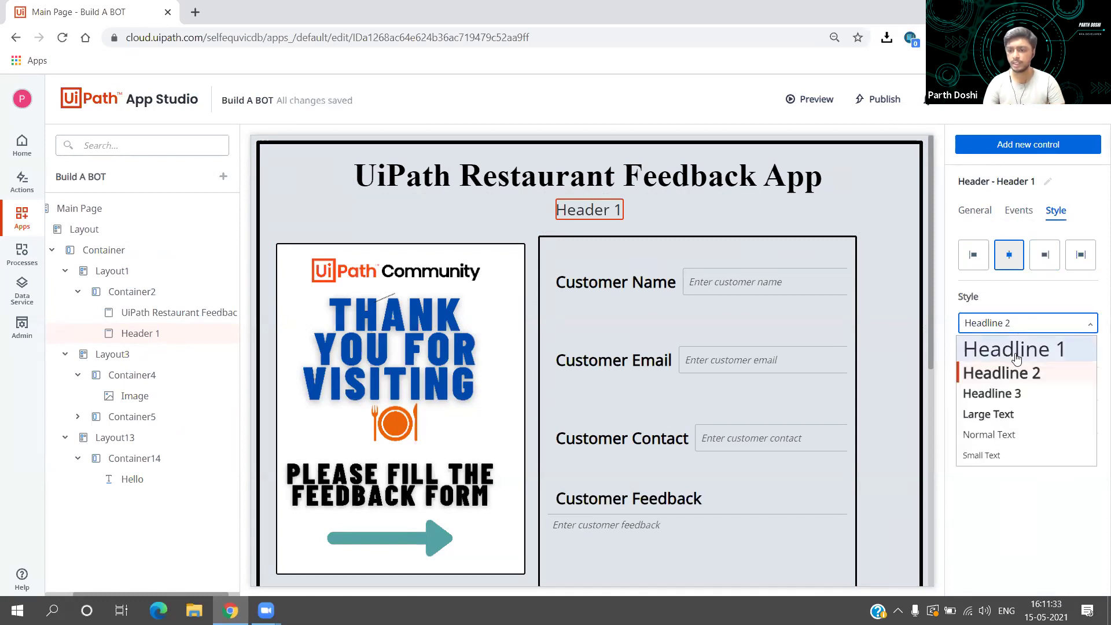
click(1016, 351)
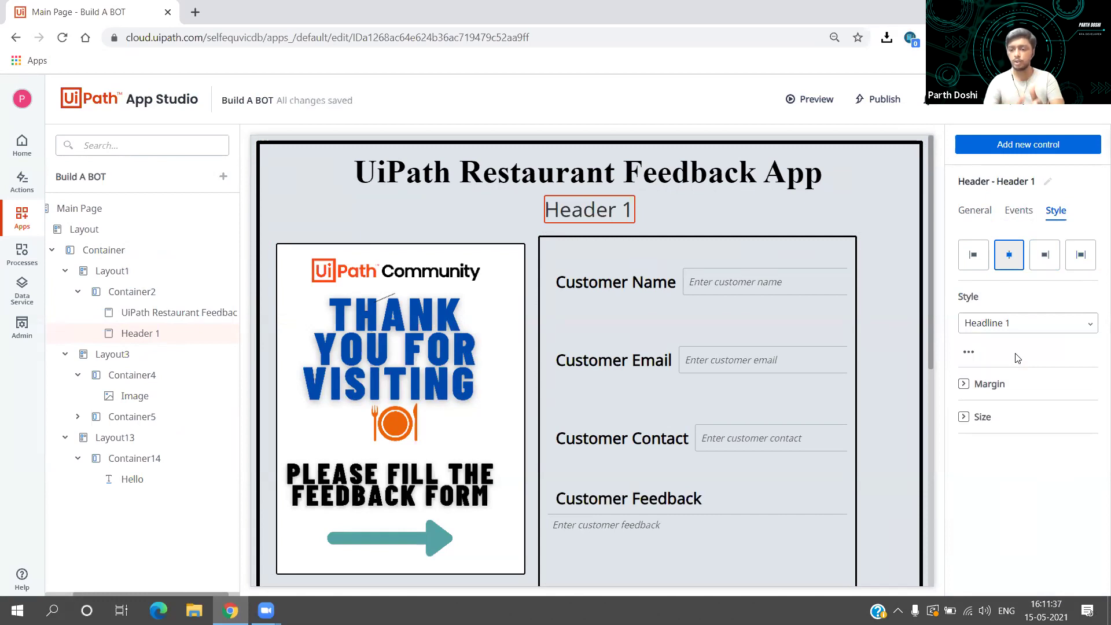
Step: Set Header 1's font size to 35 with the dark colour, then select it and the title container
click(968, 351)
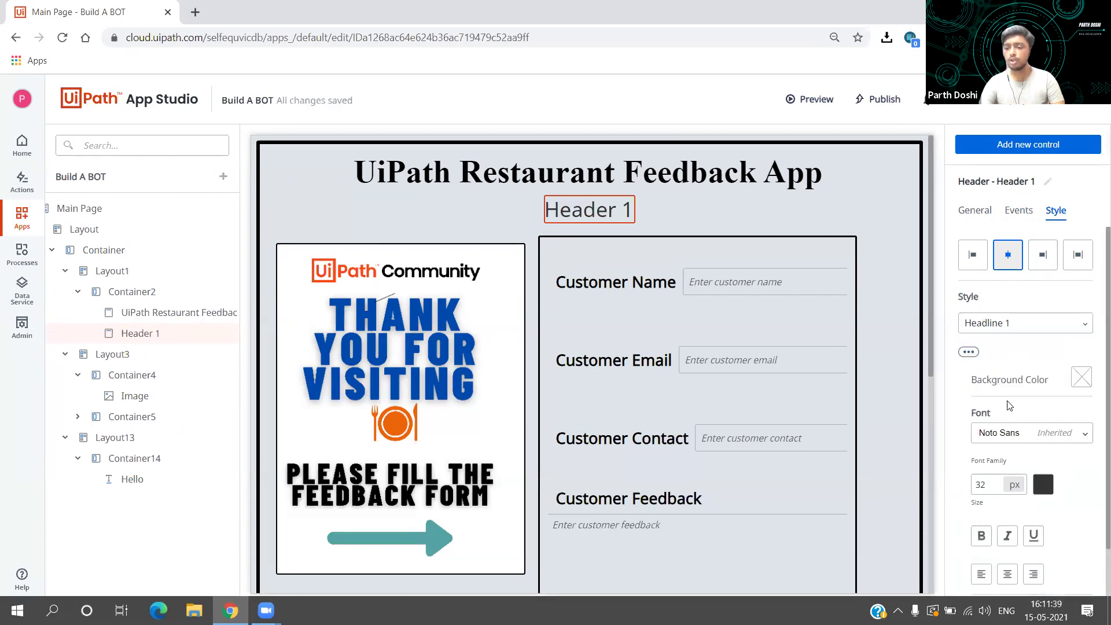
scroll(1010, 405, down, 1)
double_click(983, 420)
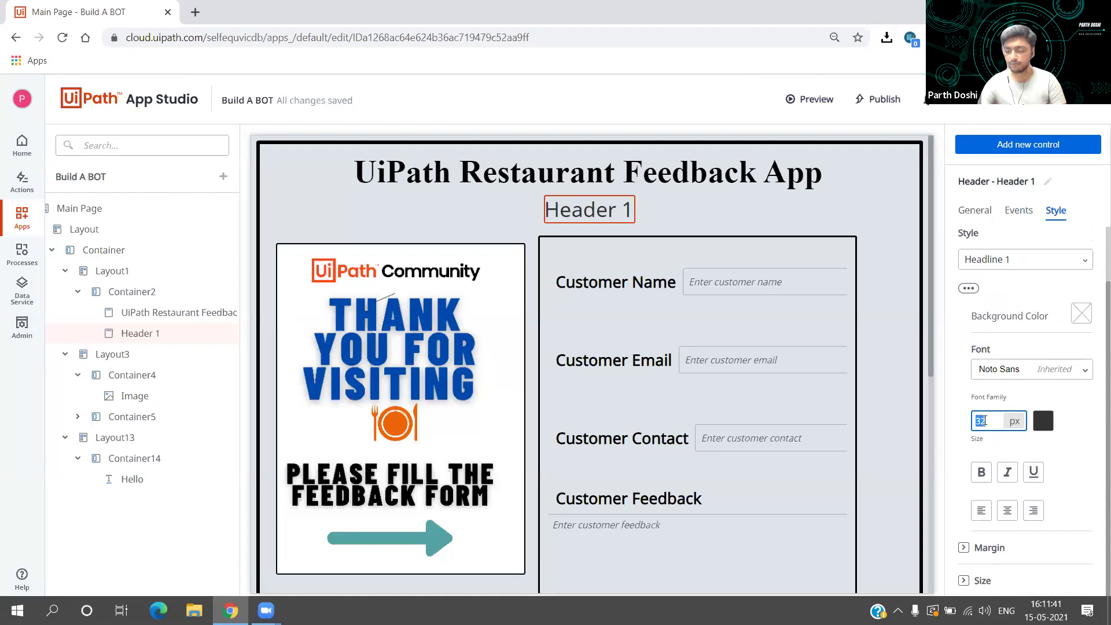
text(50)
double_click(982, 421)
text(35)
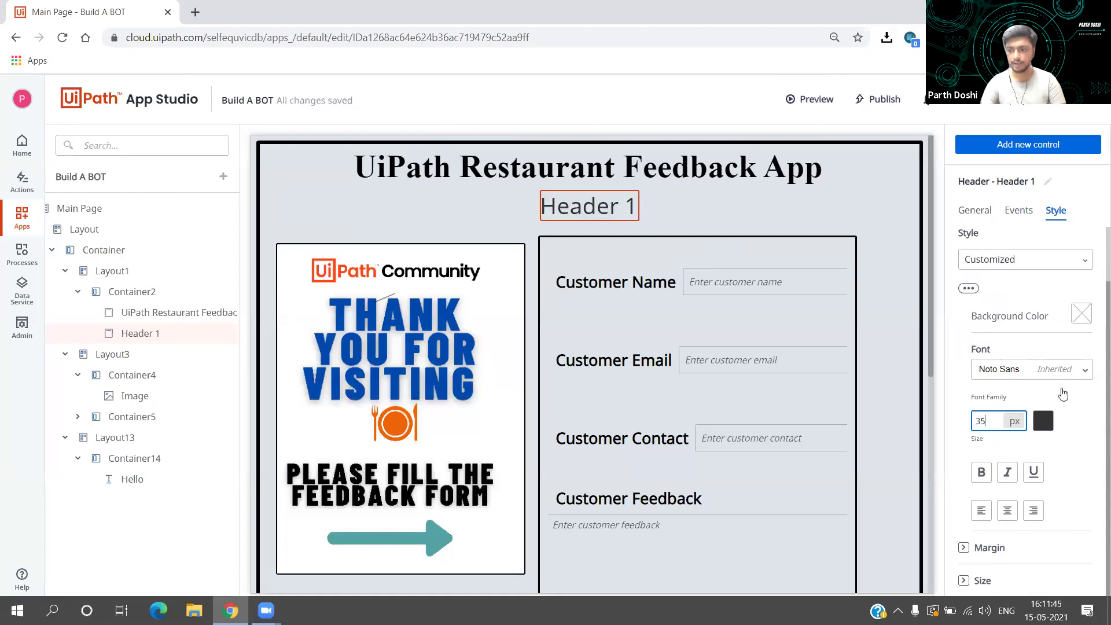
click(1048, 421)
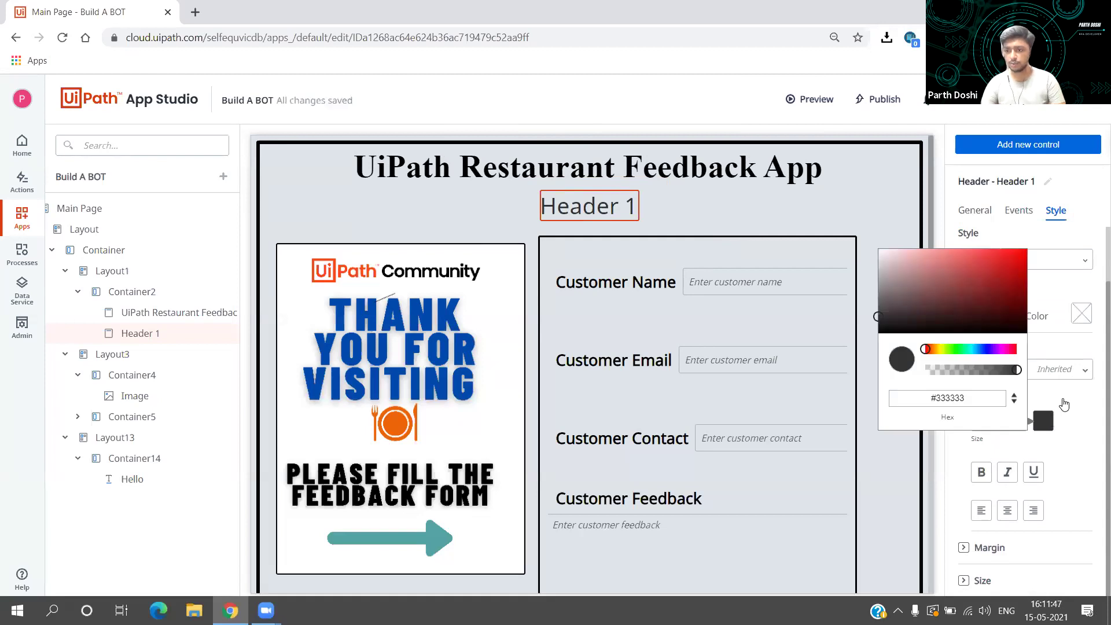
click(1065, 399)
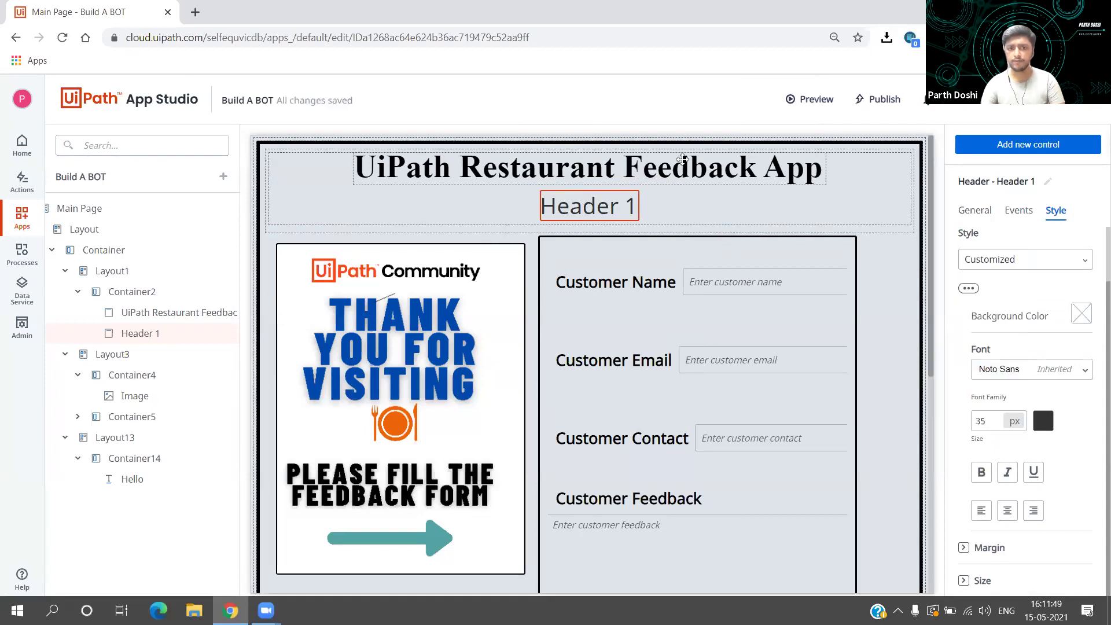
click(612, 199)
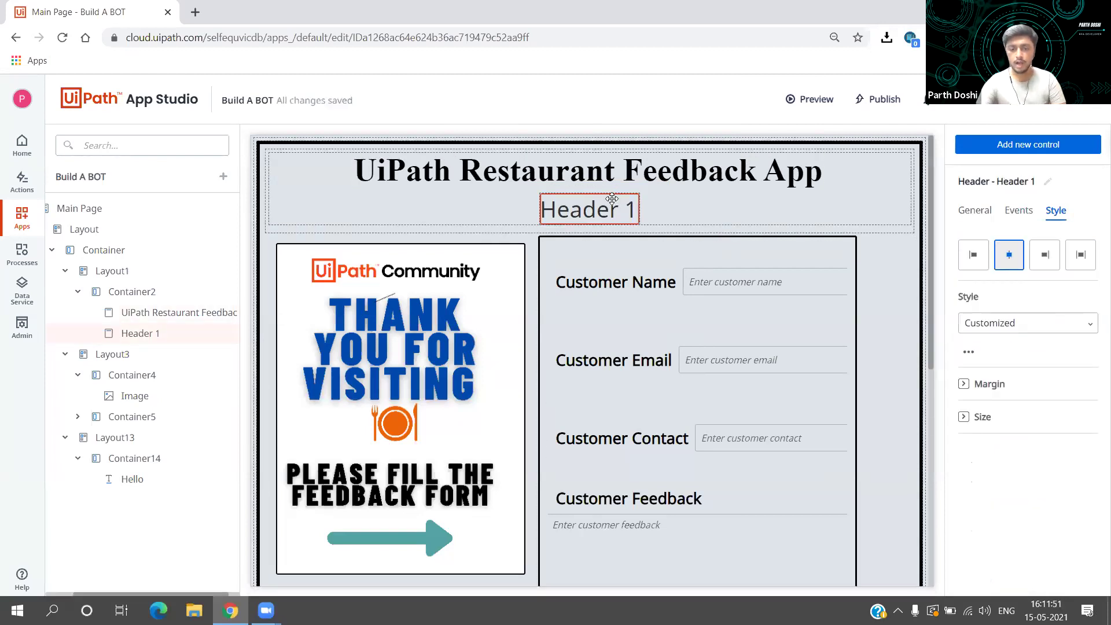
click(850, 195)
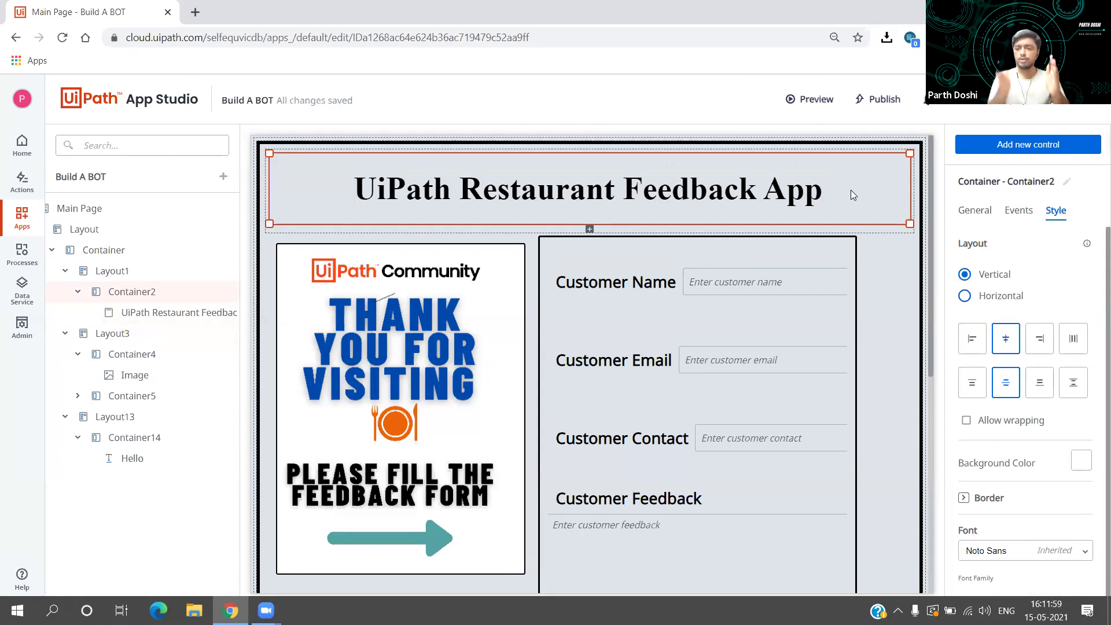
click(986, 153)
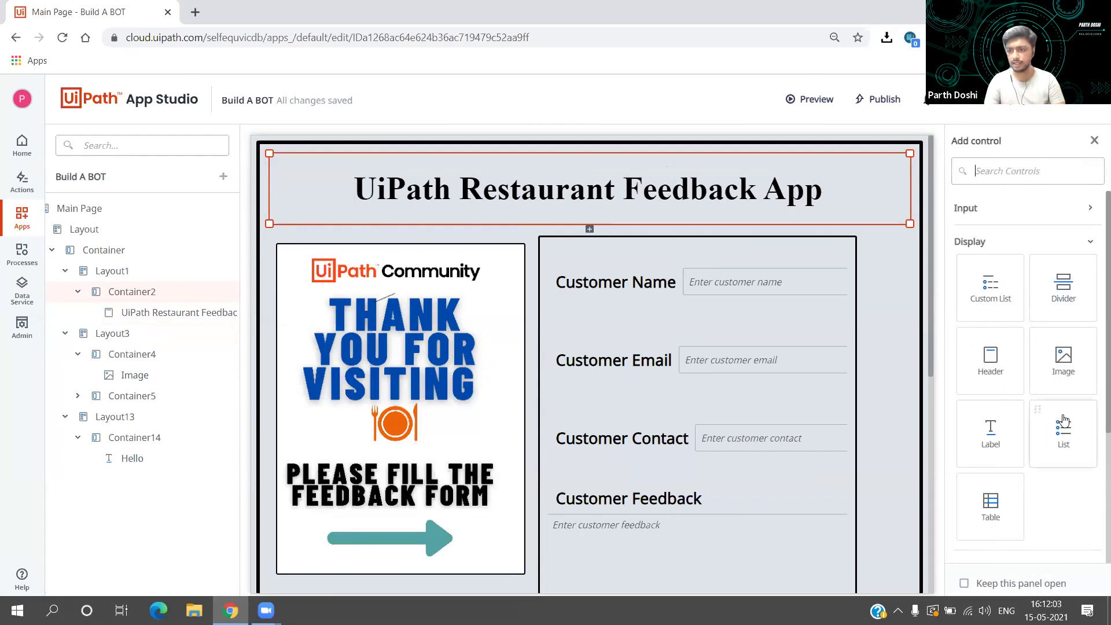
scroll(1064, 418, down, 4)
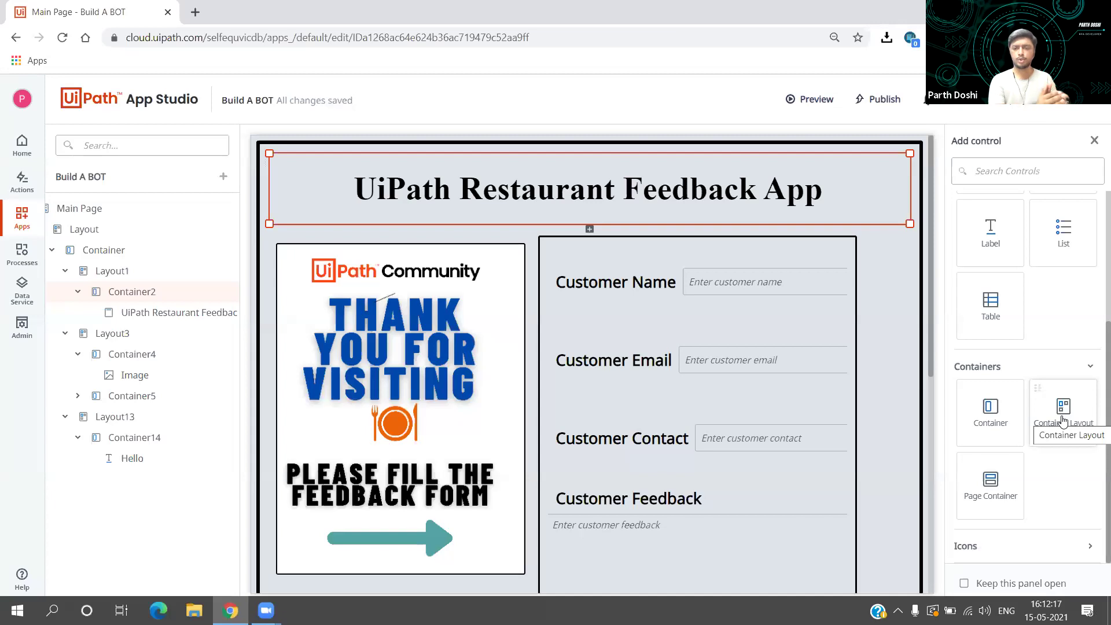
drag(1064, 420, 508, 259)
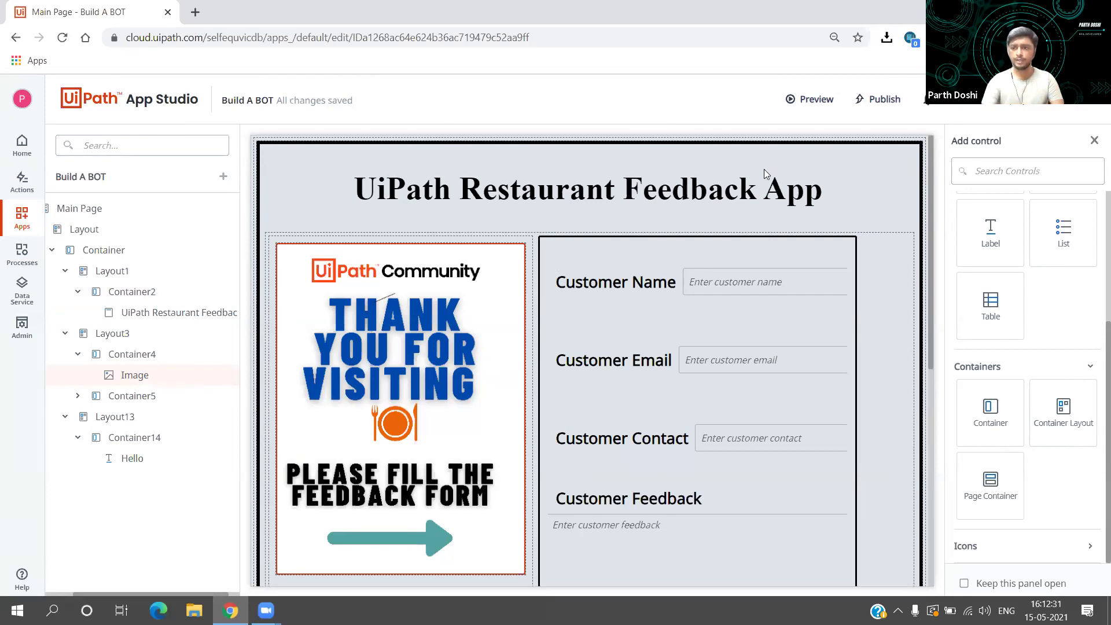
Step: Add an Image control to the form, then delete it as misplaced
click(1093, 142)
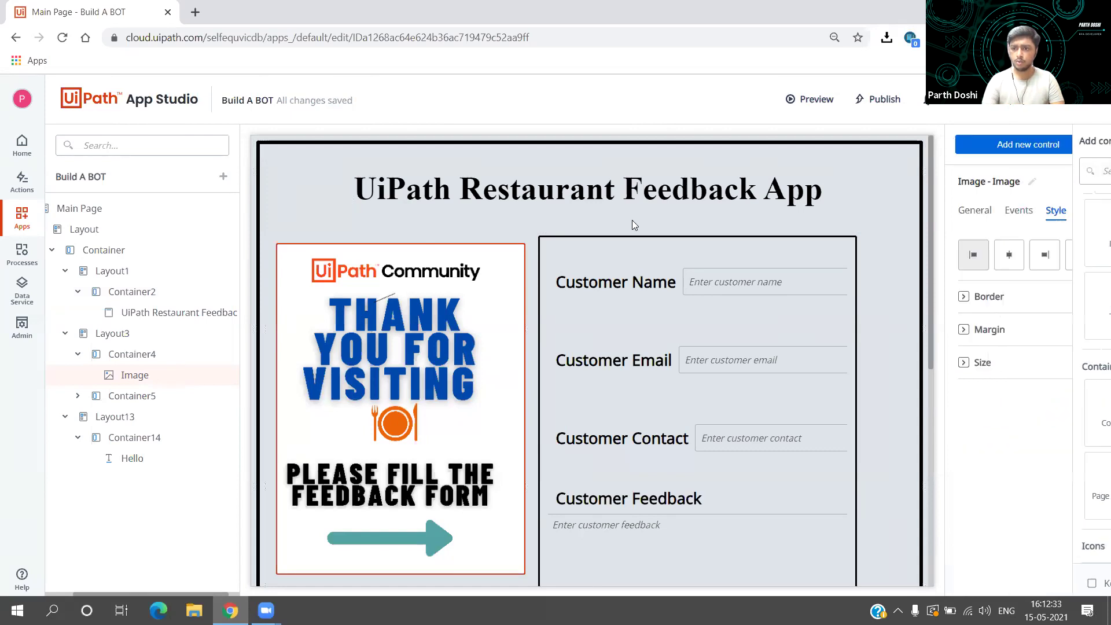
click(489, 242)
scroll(489, 242, down, 1)
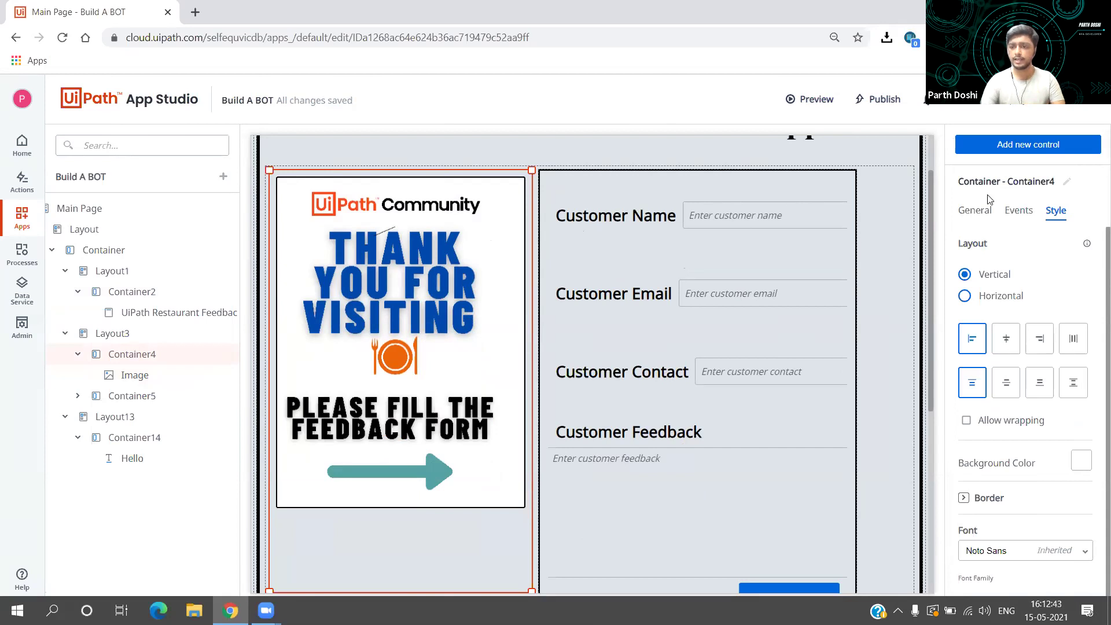
click(1023, 150)
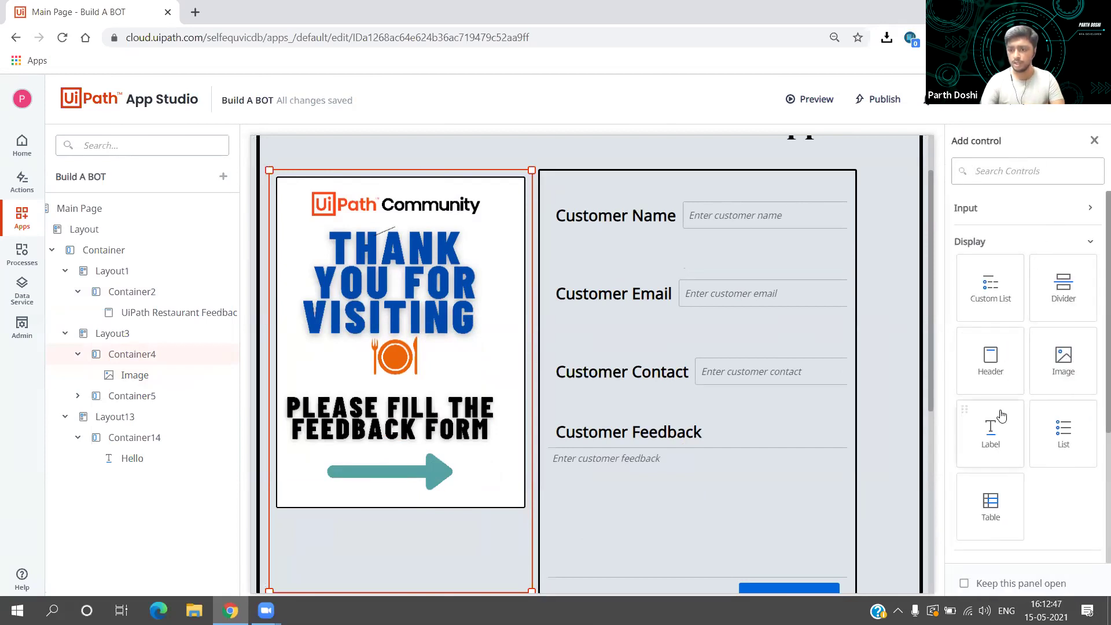
scroll(1000, 422, down, 2)
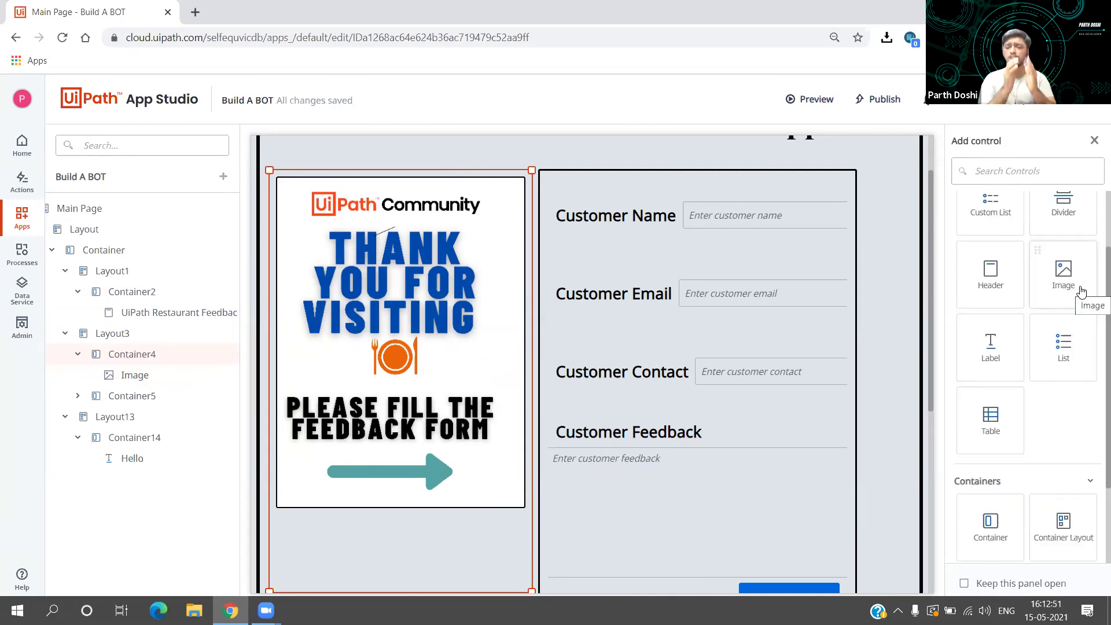
drag(1081, 291, 654, 184)
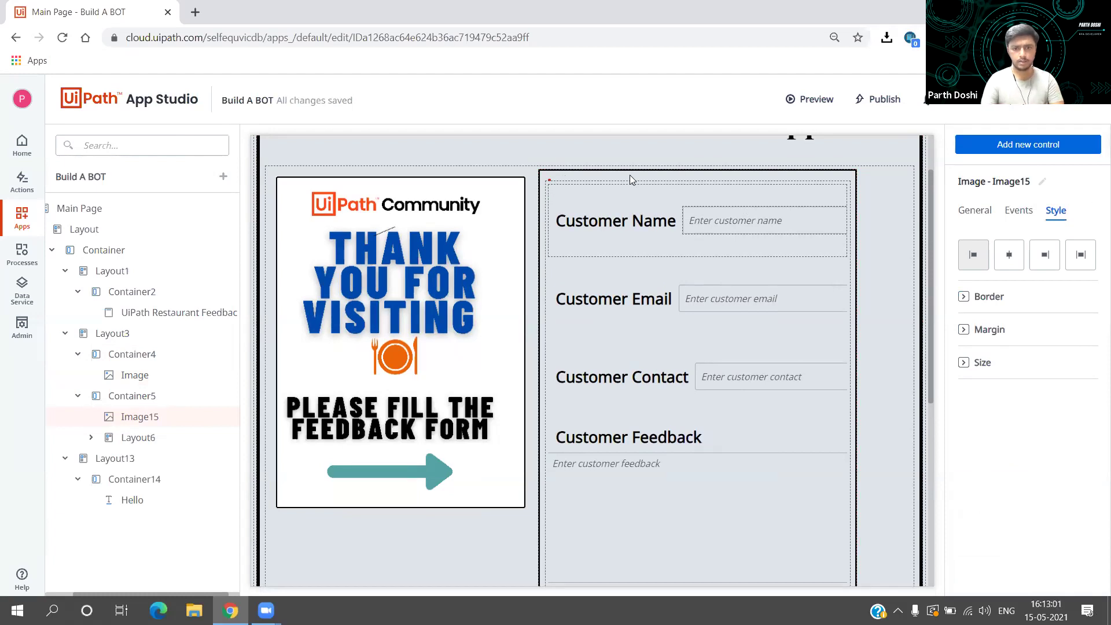
key(Delete)
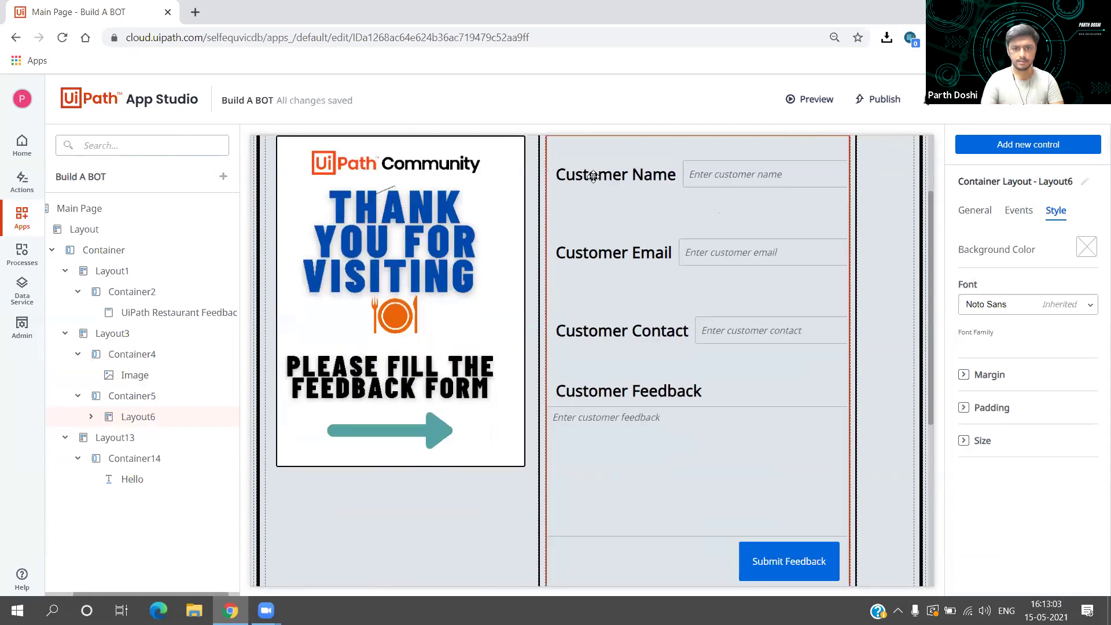
Step: Place a new Image control above the thank-you poster inside Container4
scroll(593, 202, up, 2)
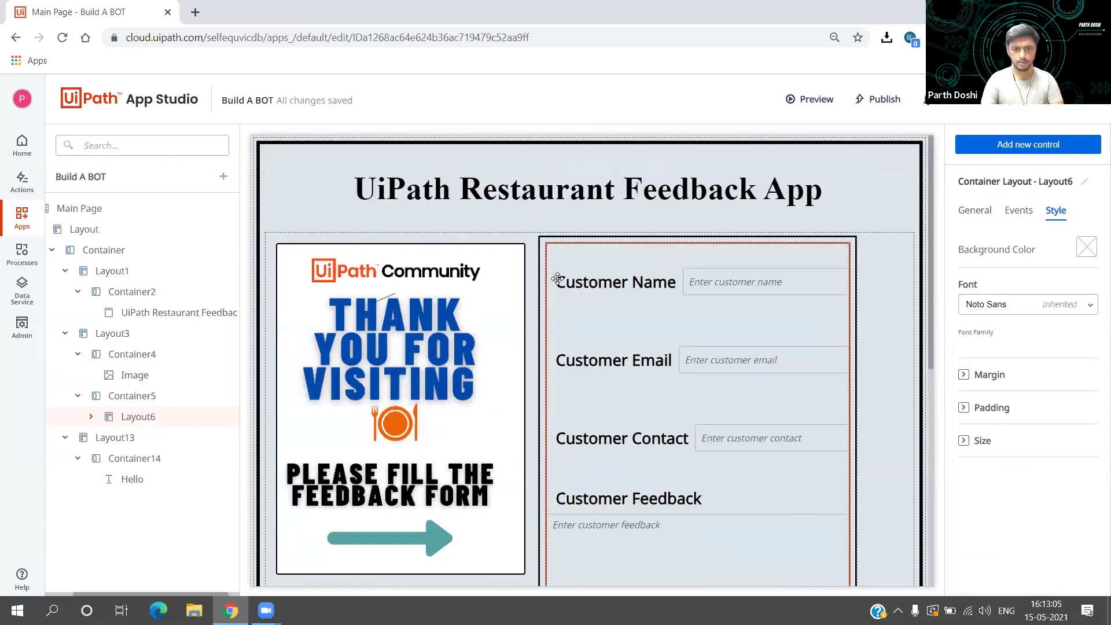
click(460, 265)
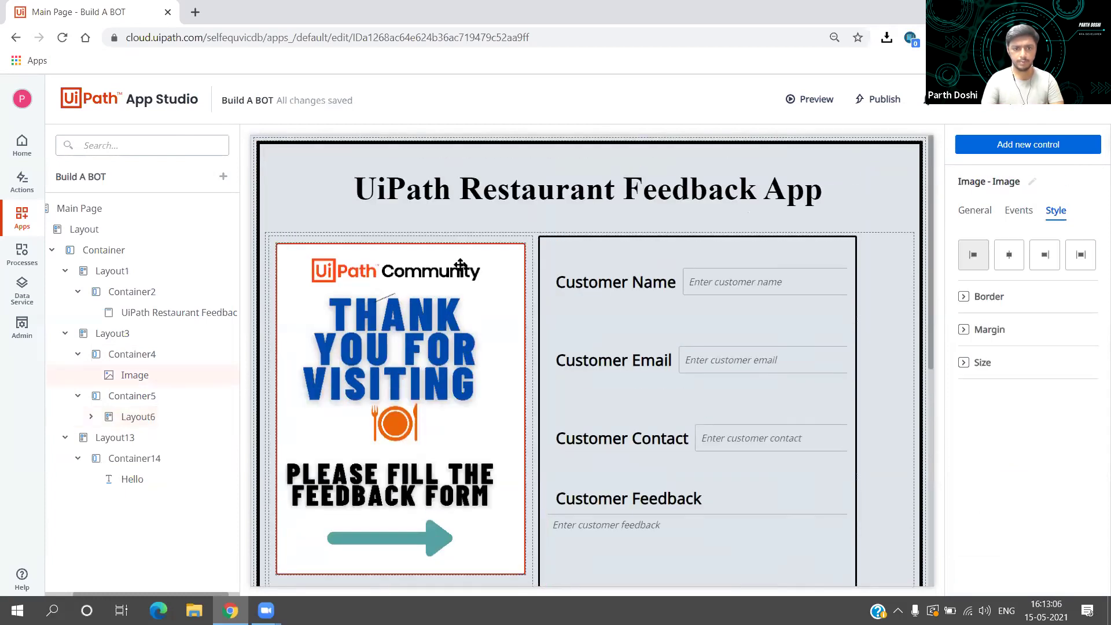
click(490, 243)
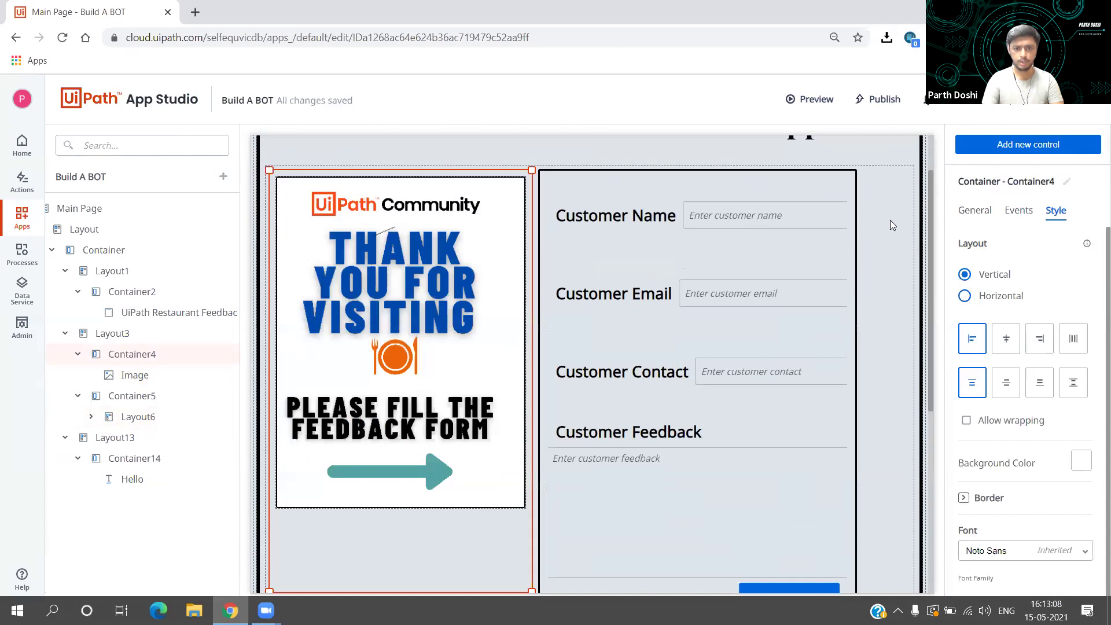
click(1034, 156)
drag(1063, 356, 513, 183)
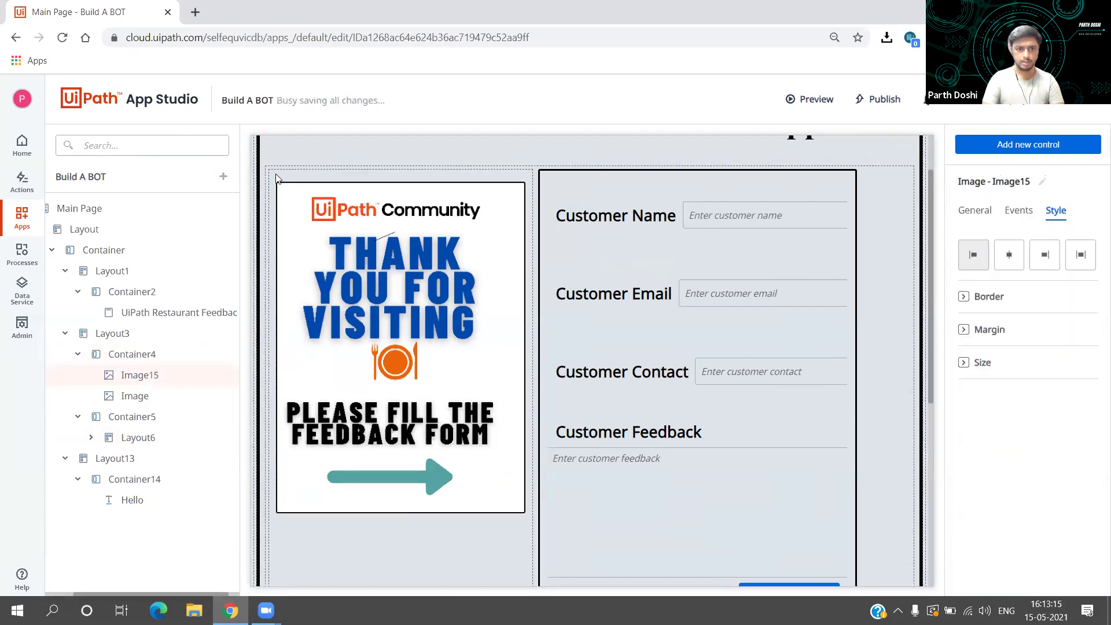
click(975, 210)
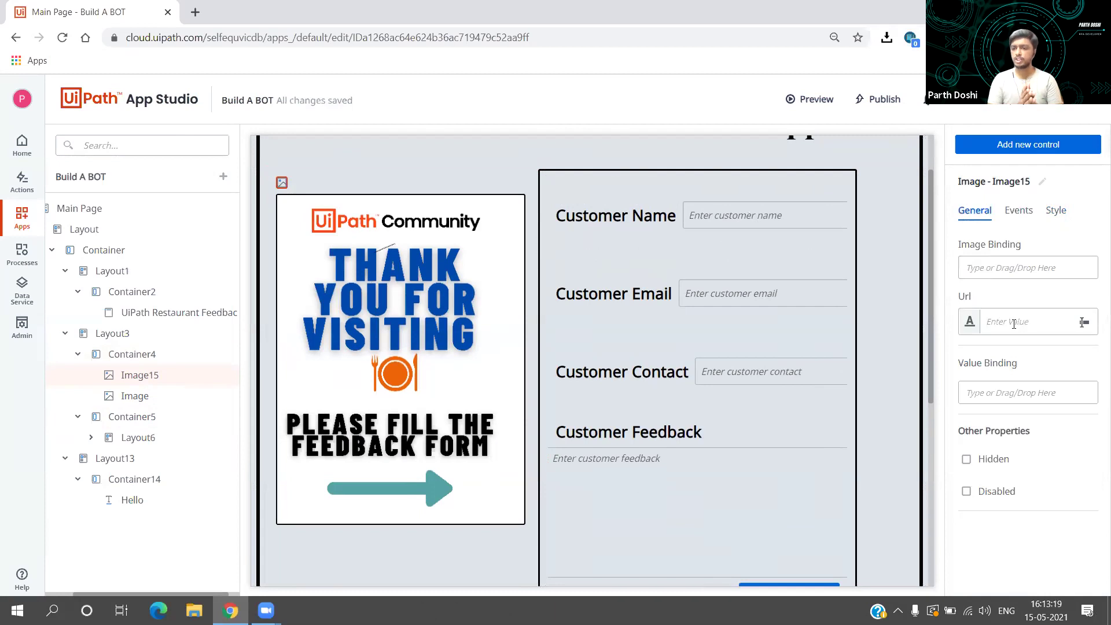
Step: Delete the duplicate Thank.png from the image binding's resources
click(1022, 274)
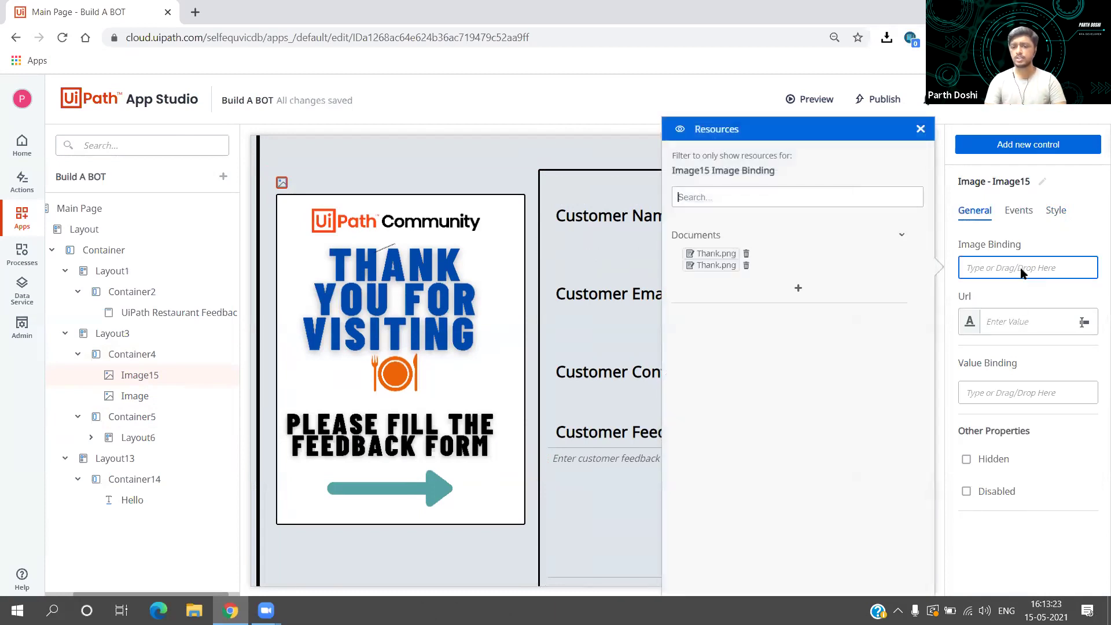
click(746, 257)
click(1048, 234)
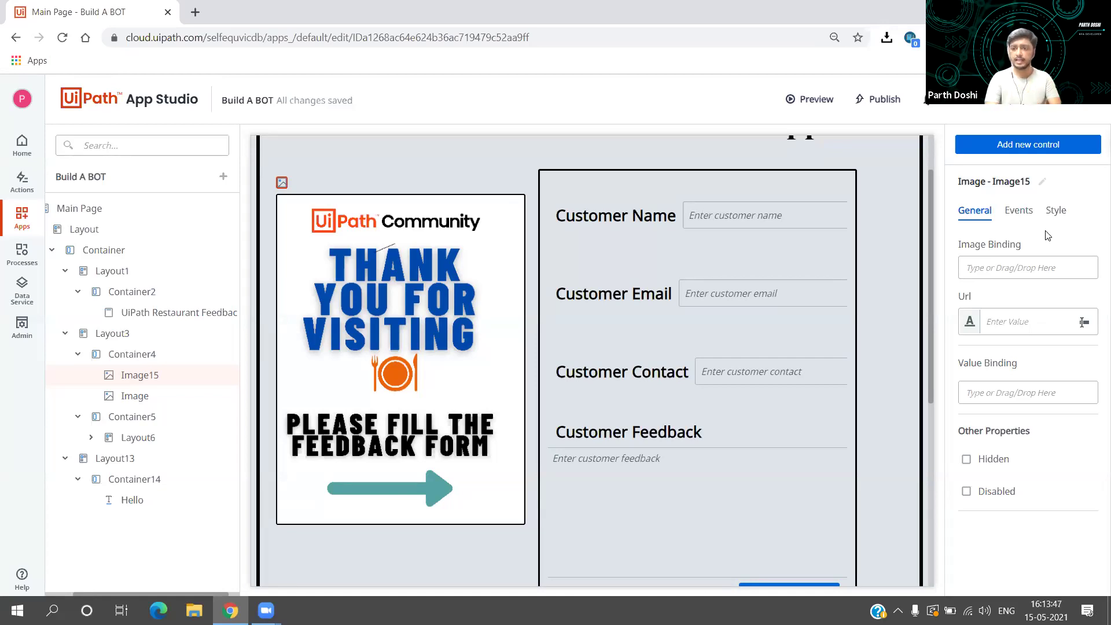
Step: Select the empty Image15 in Container4 and open the resources list for its binding
click(298, 351)
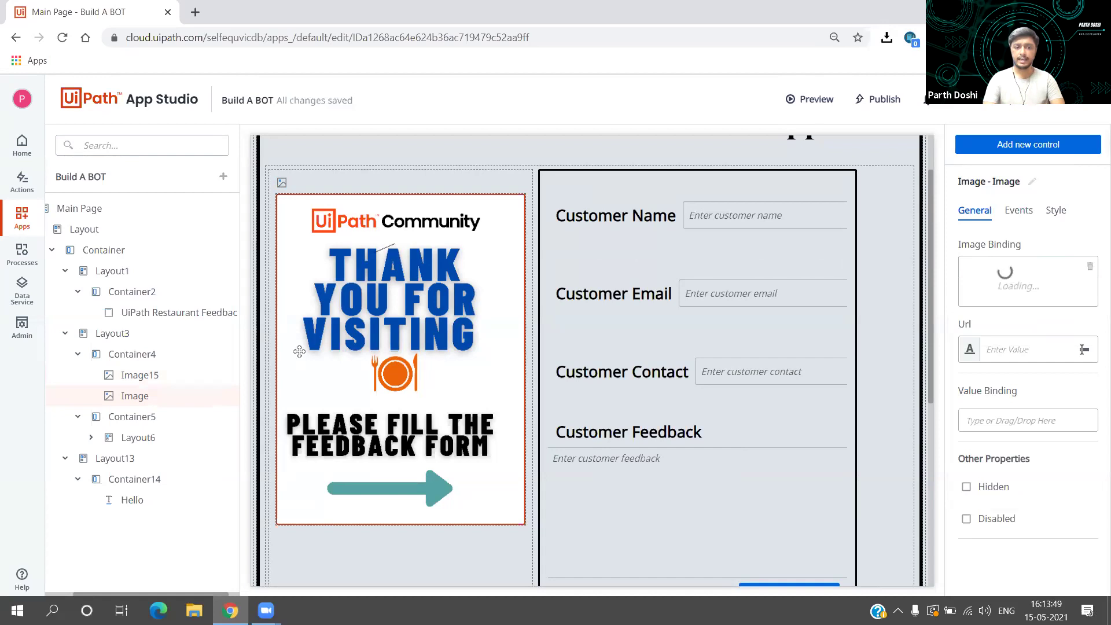
click(365, 192)
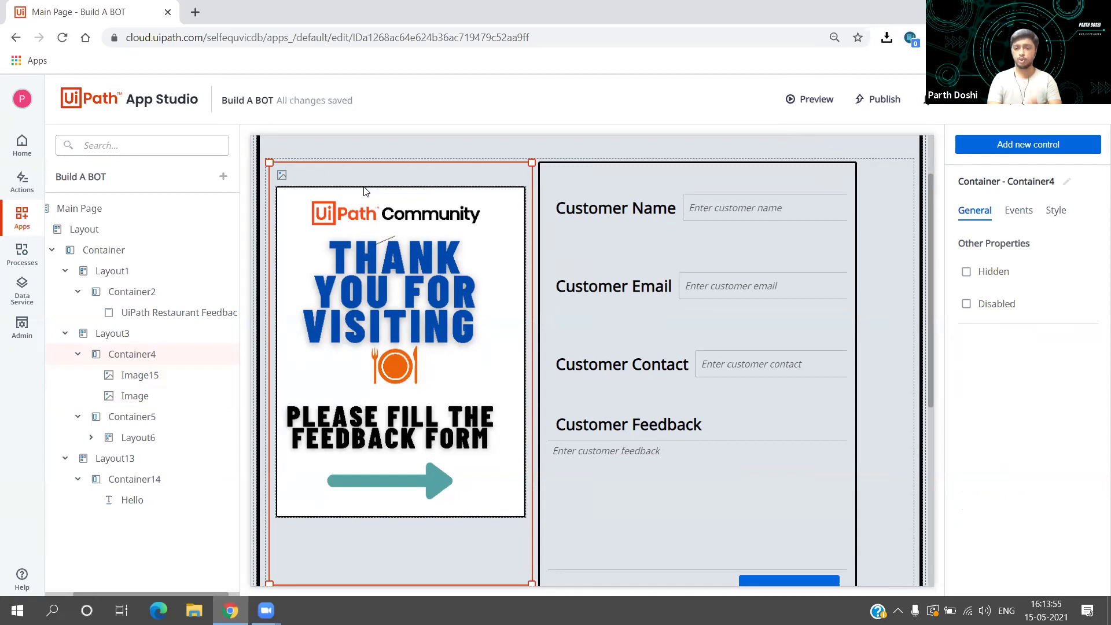
click(282, 174)
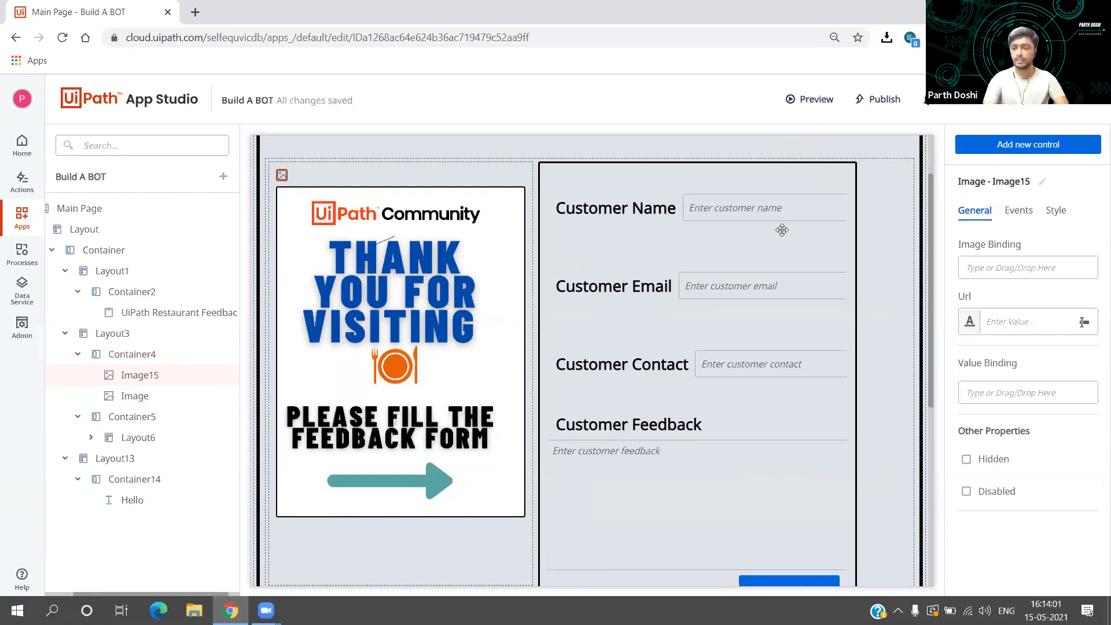
click(1003, 265)
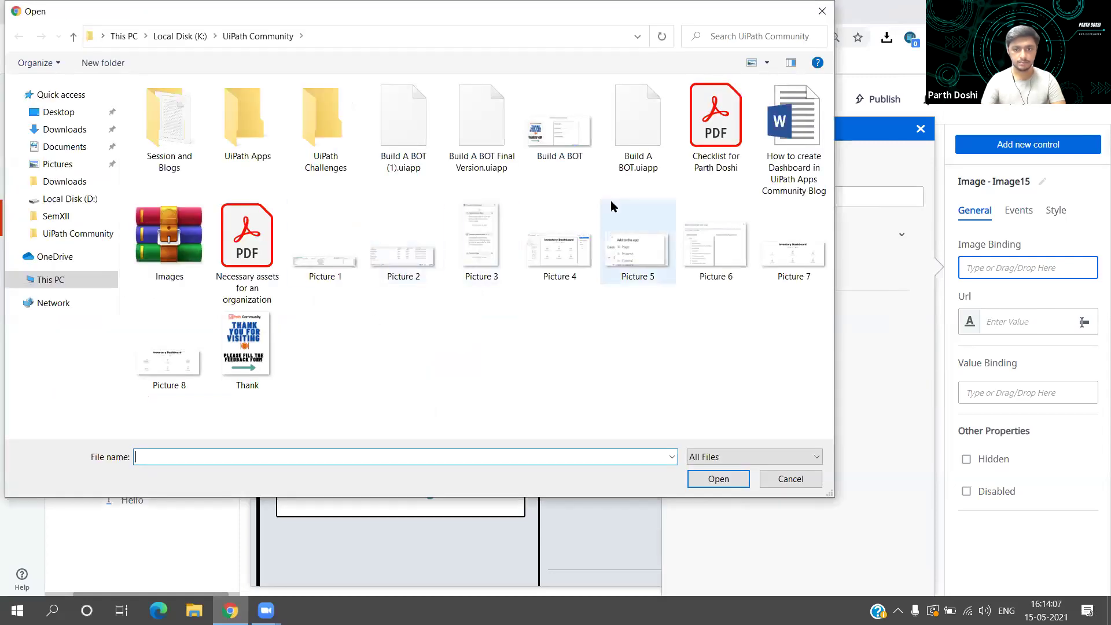
Step: Upload the Build A BOT picture, then trash Build A BOT.PNG and close Resources
click(564, 149)
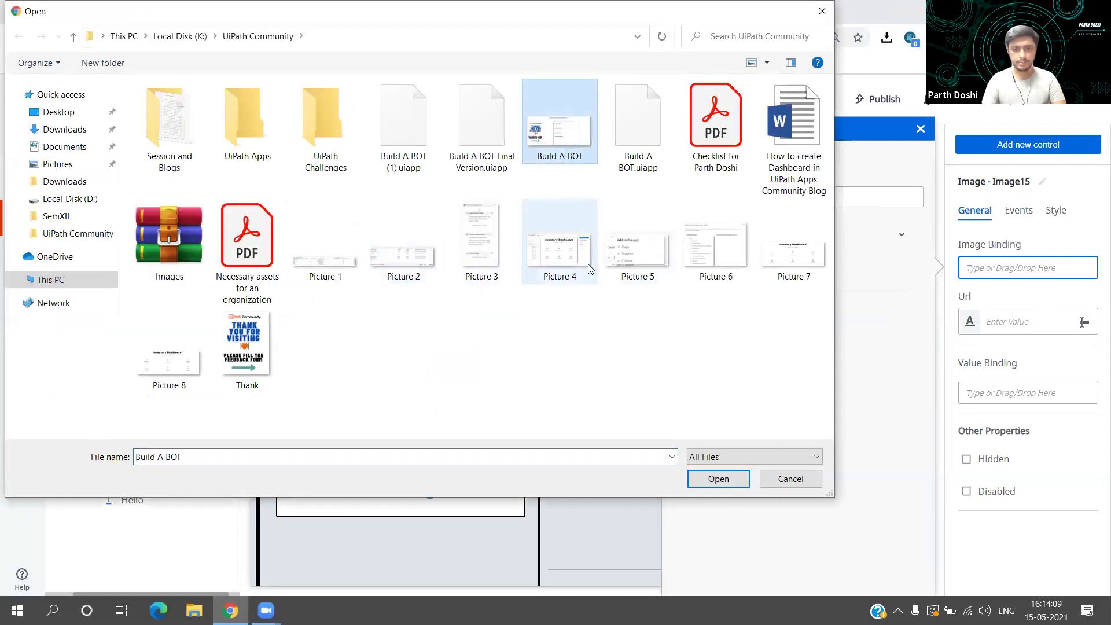
click(718, 479)
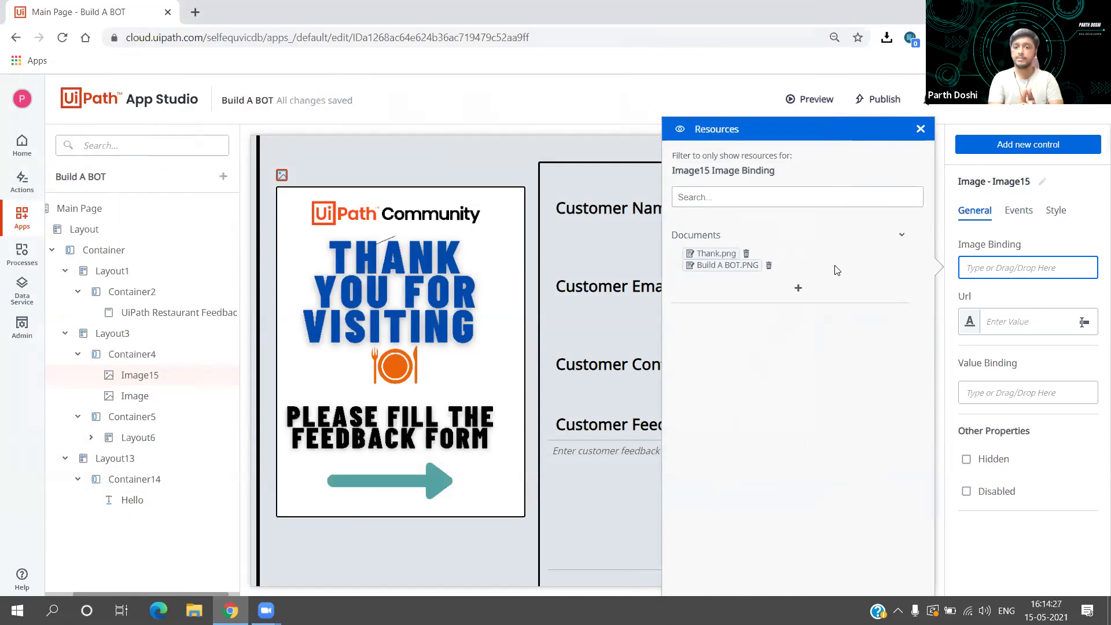
click(769, 266)
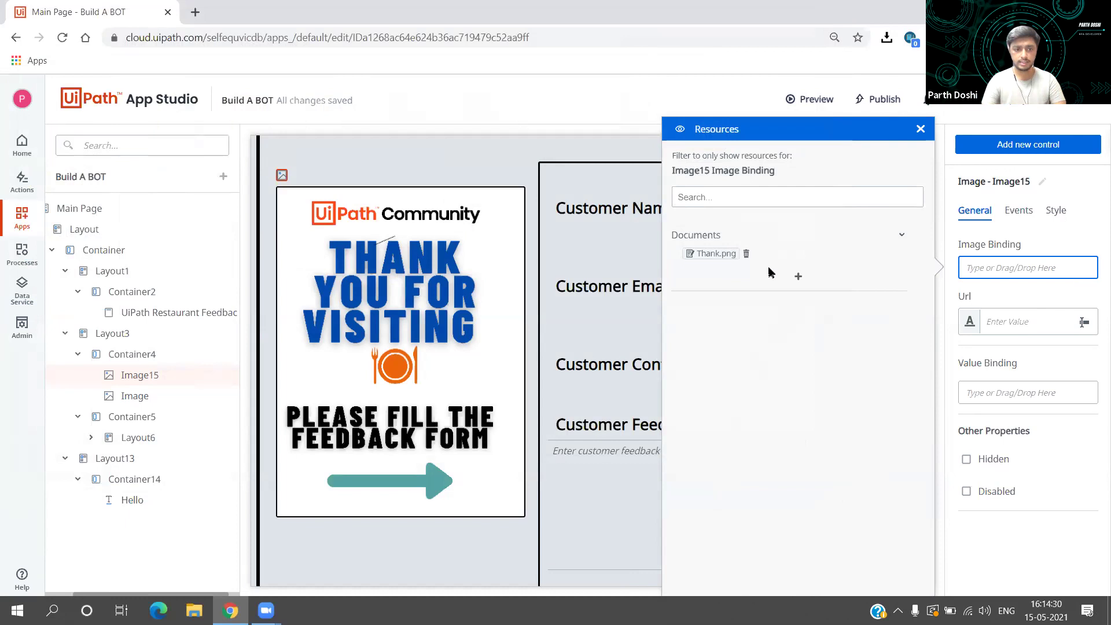
click(921, 129)
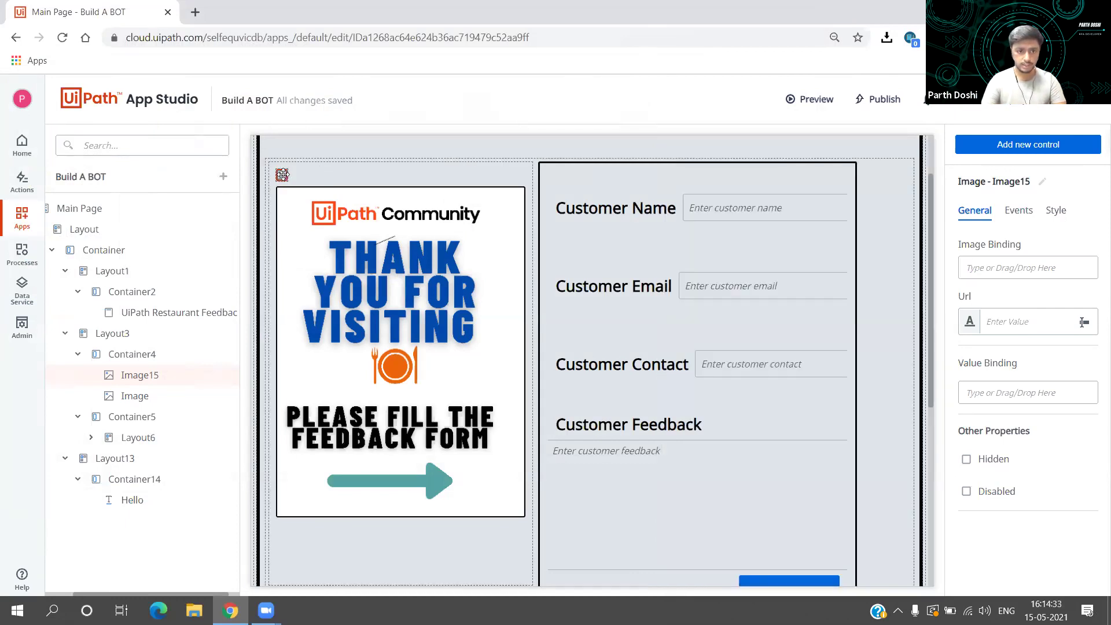
Step: Select and delete the empty Image15 control, then select Container4 and its poster image
click(323, 176)
click(323, 175)
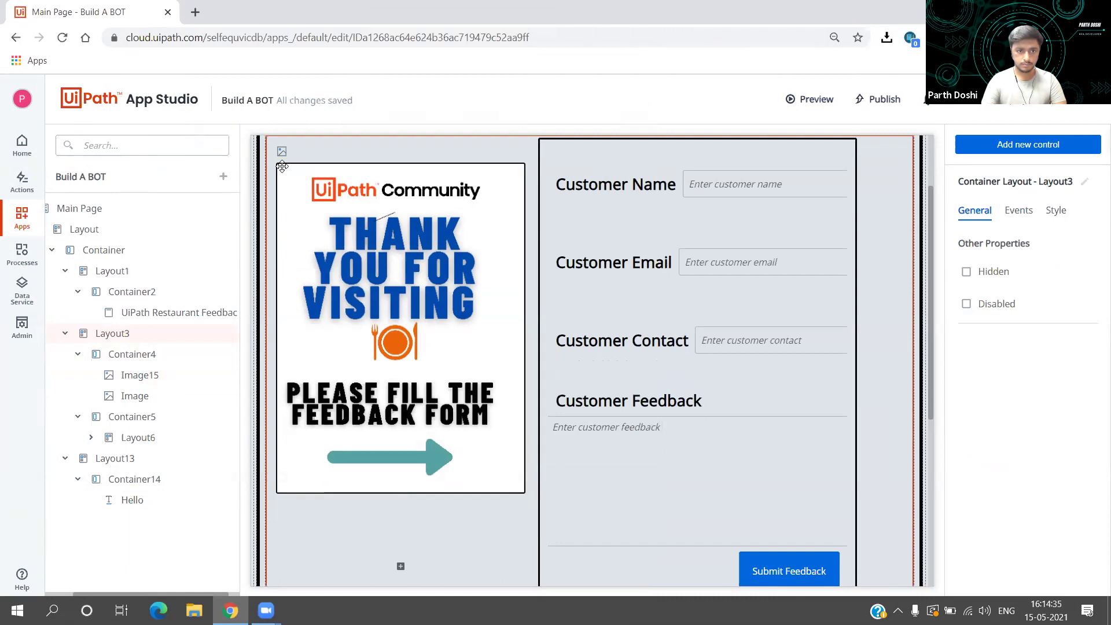
click(281, 152)
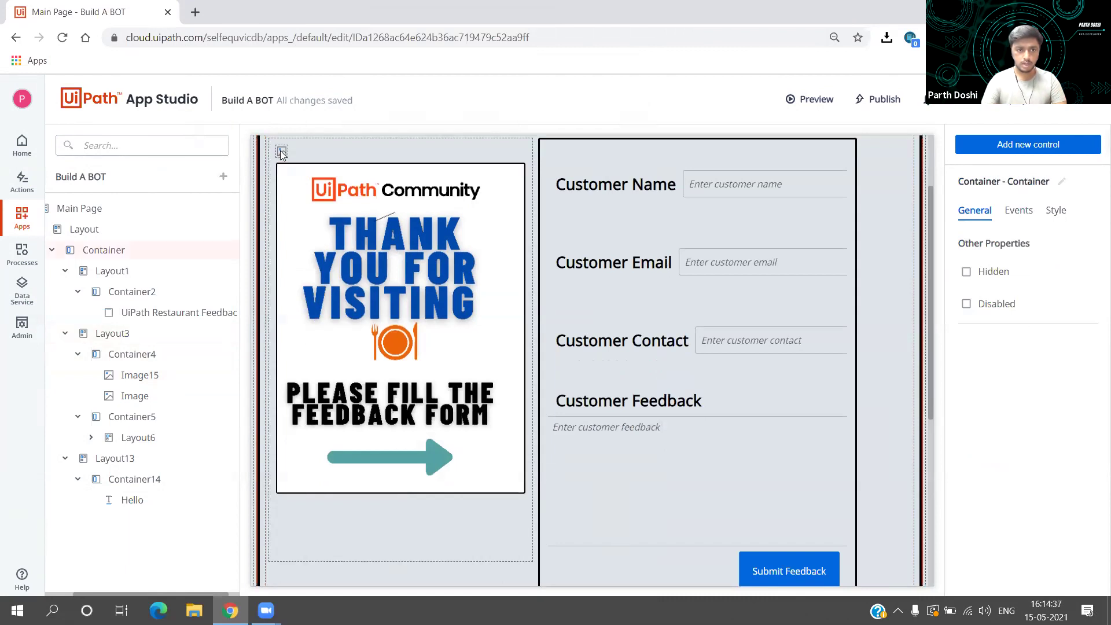
click(282, 152)
key(Delete)
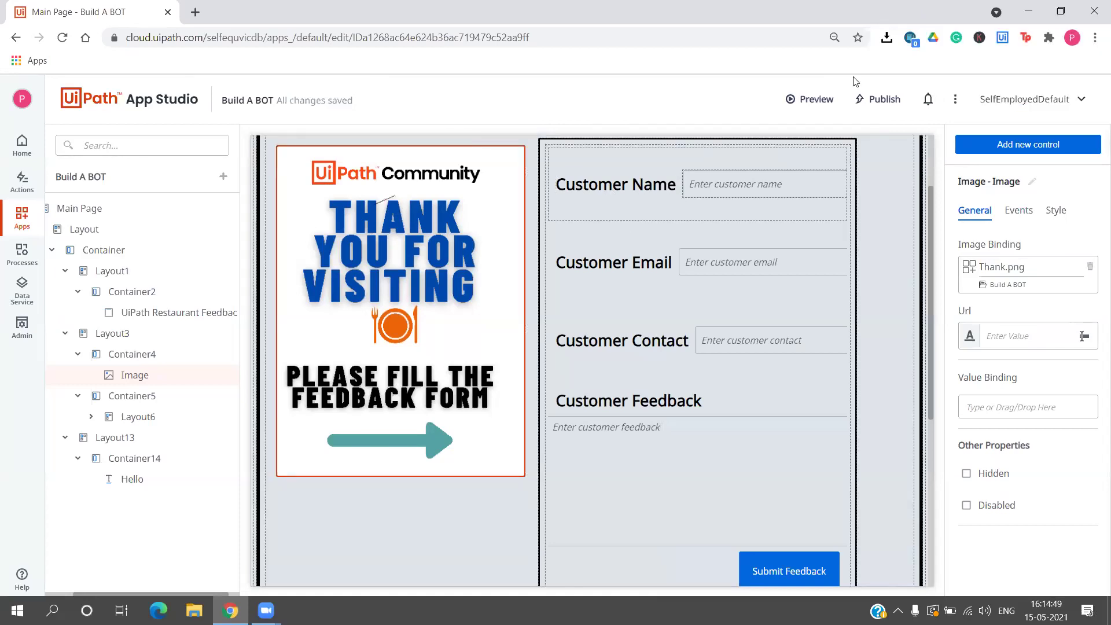
click(391, 255)
scroll(391, 255, up, 1)
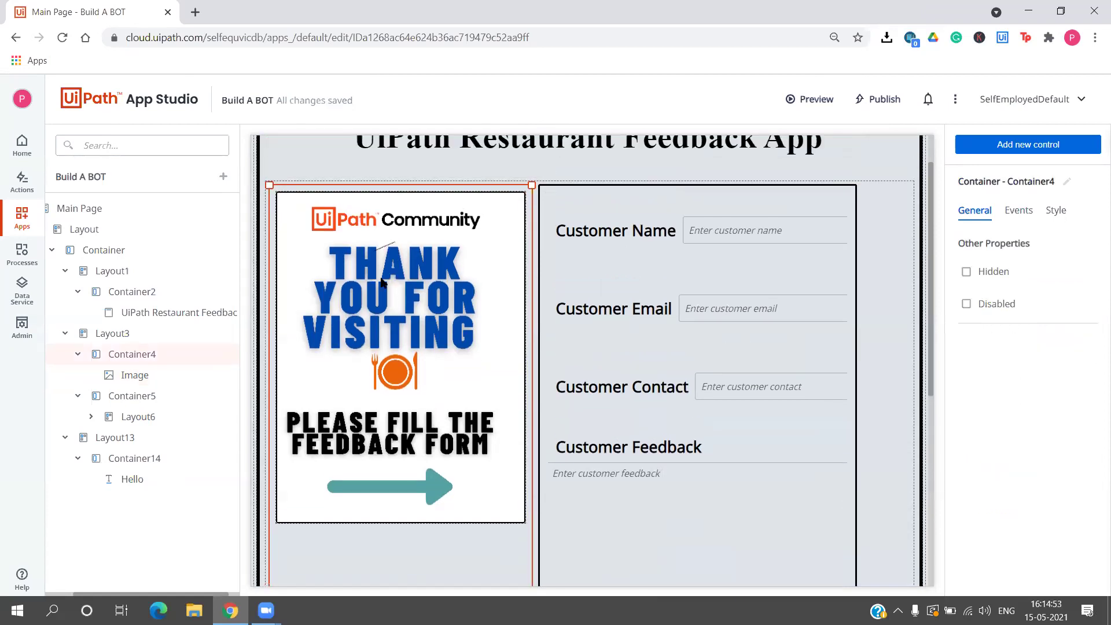
click(391, 255)
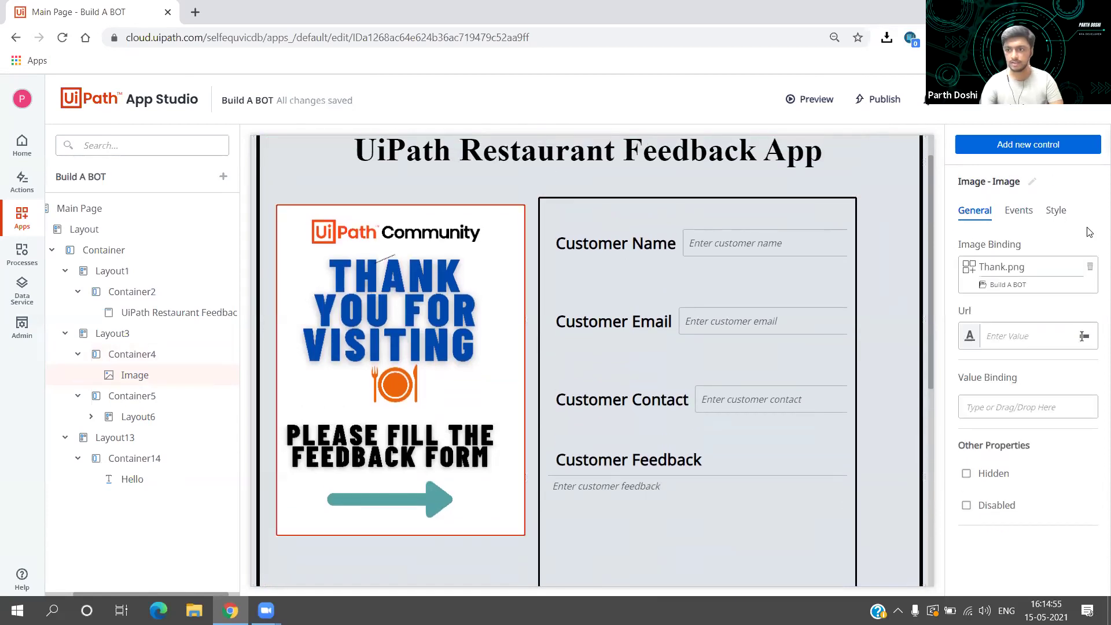
Step: Expand the image's Size and Margin style settings
click(1055, 212)
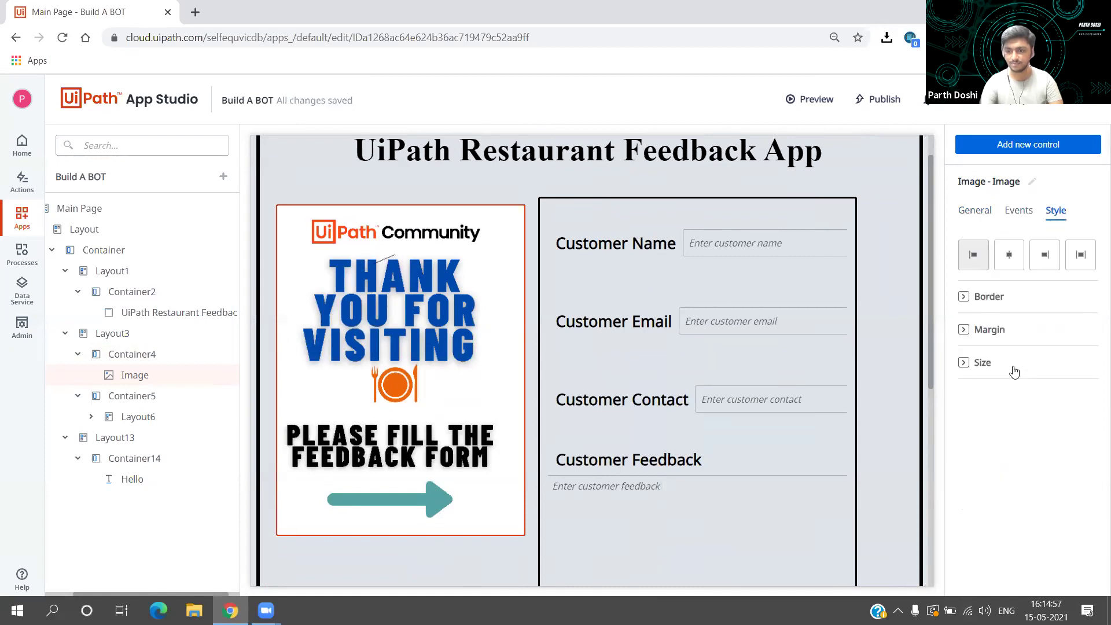
click(964, 363)
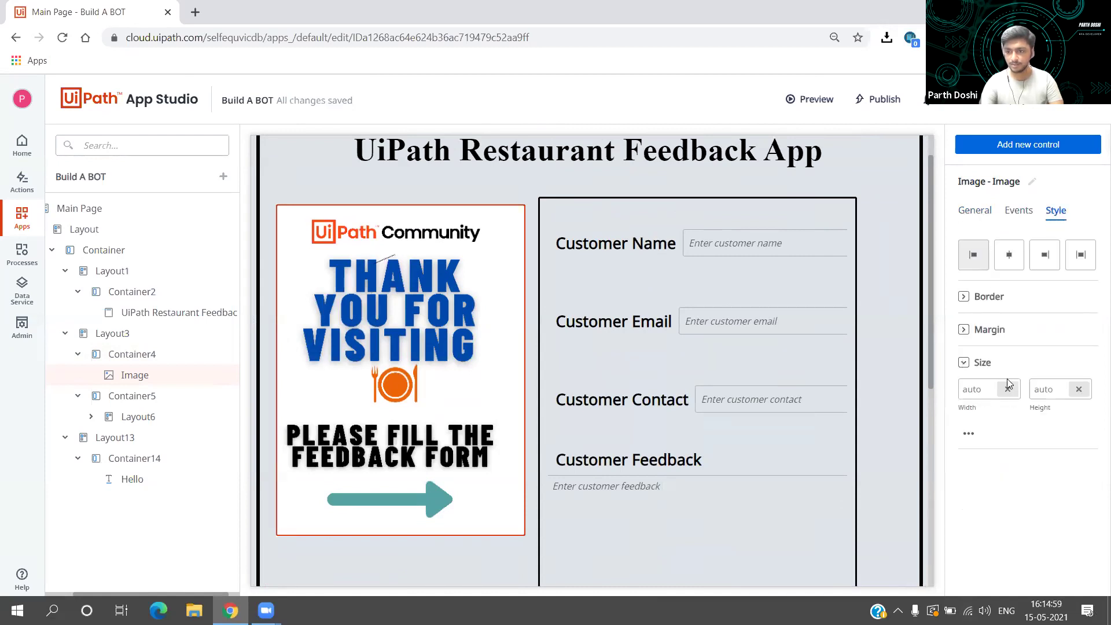
click(965, 330)
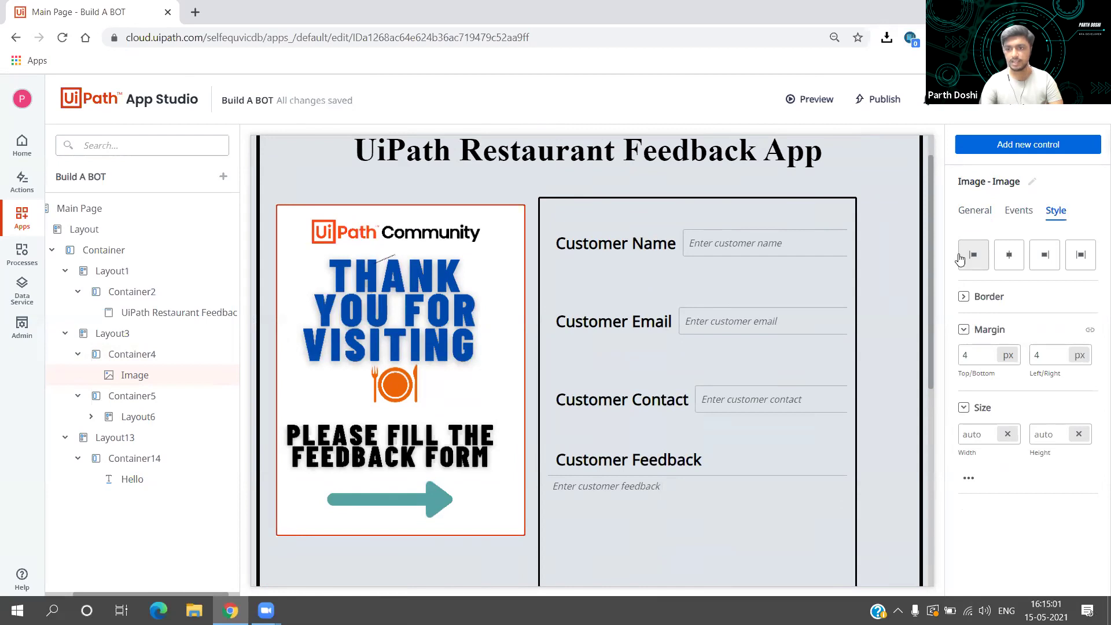
Step: Remove the poster image's Thank.png binding and open the resources list to rebind it
click(394, 328)
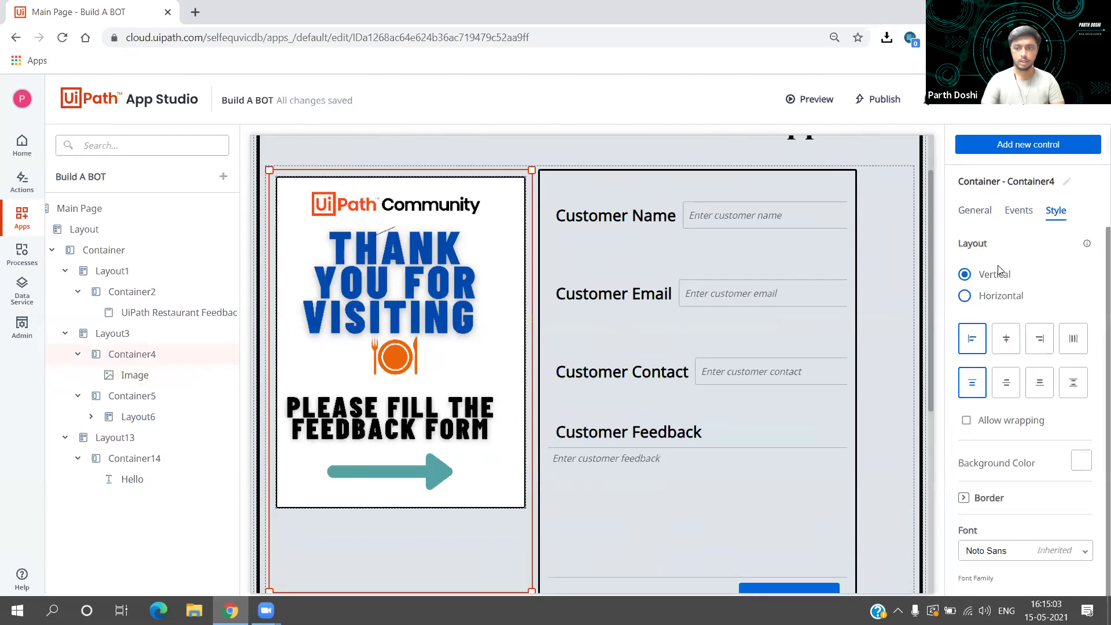
click(976, 212)
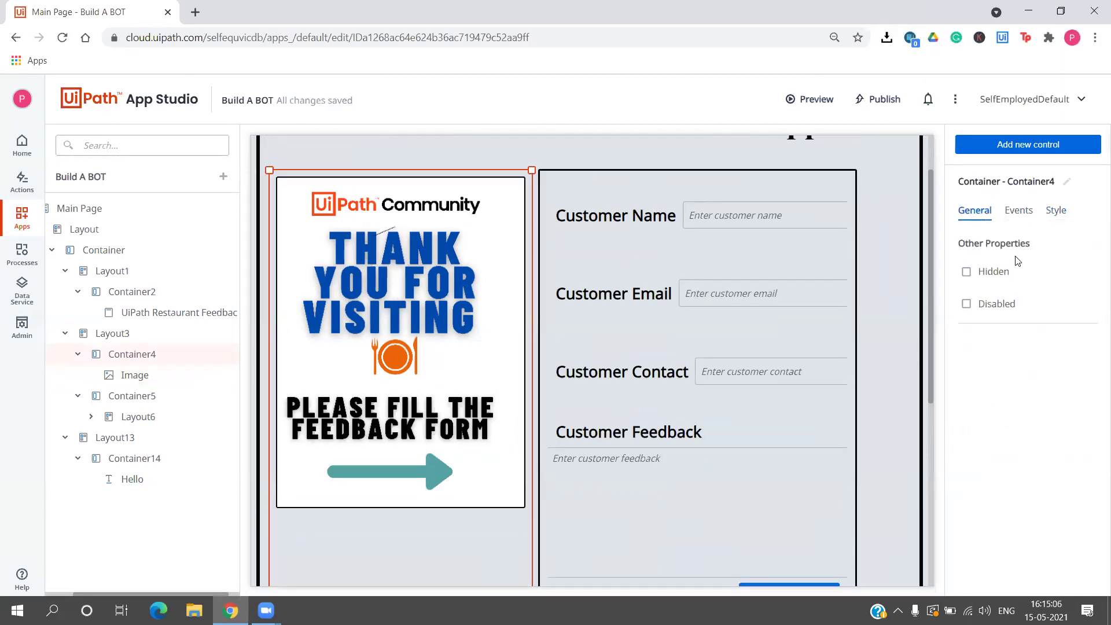
click(445, 273)
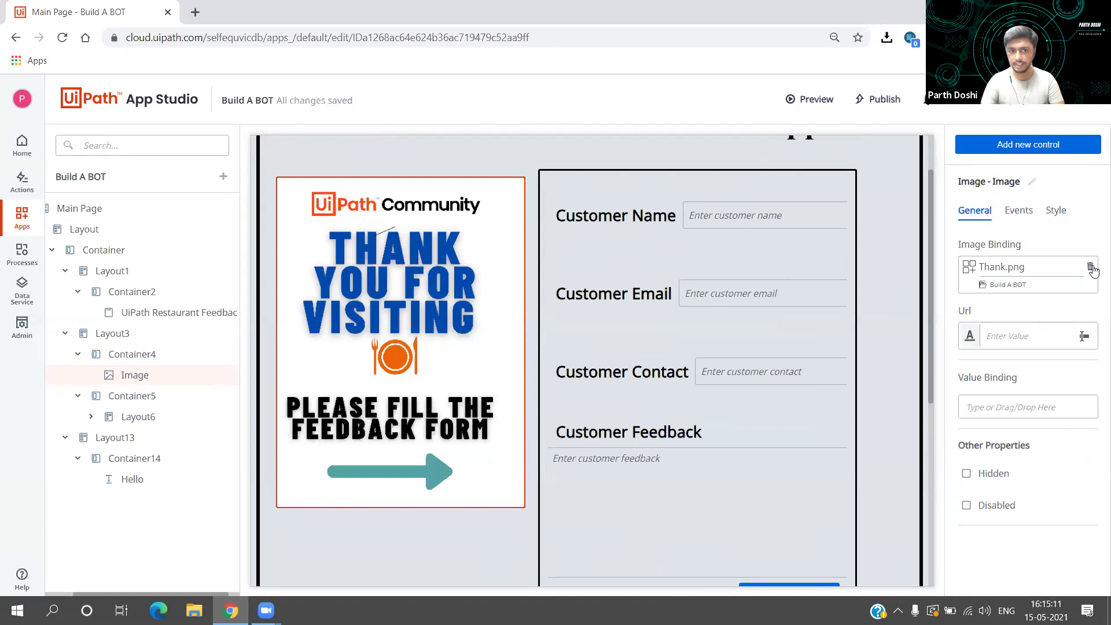
click(1092, 268)
click(1042, 275)
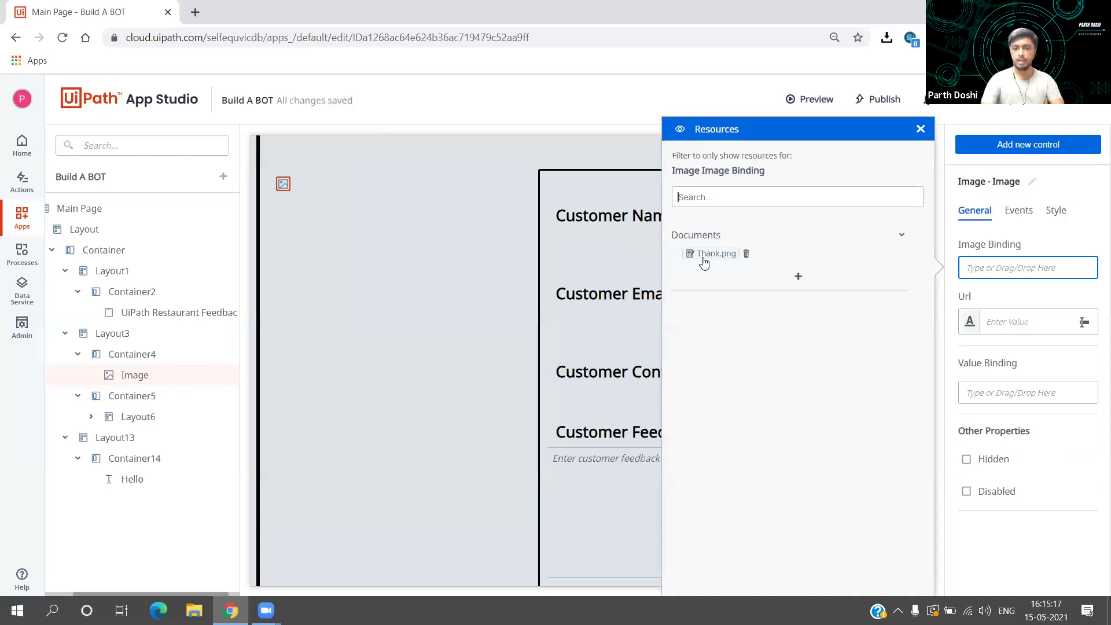
Step: Bind Thank.png to the poster image, then select Container4 and the image to check it
drag(711, 259, 970, 269)
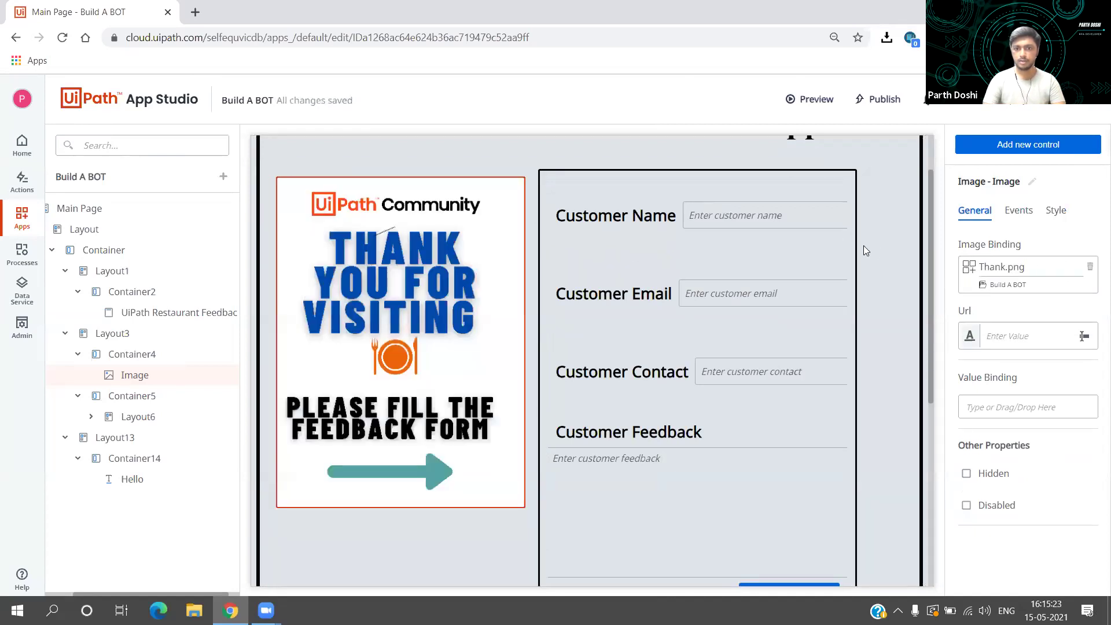
click(398, 278)
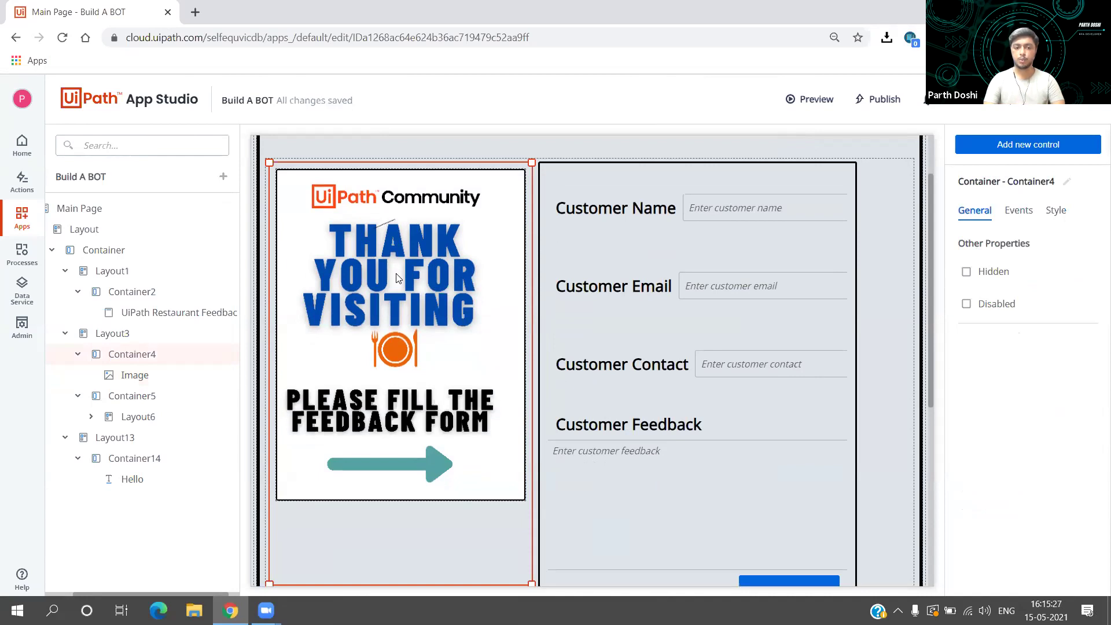
click(397, 277)
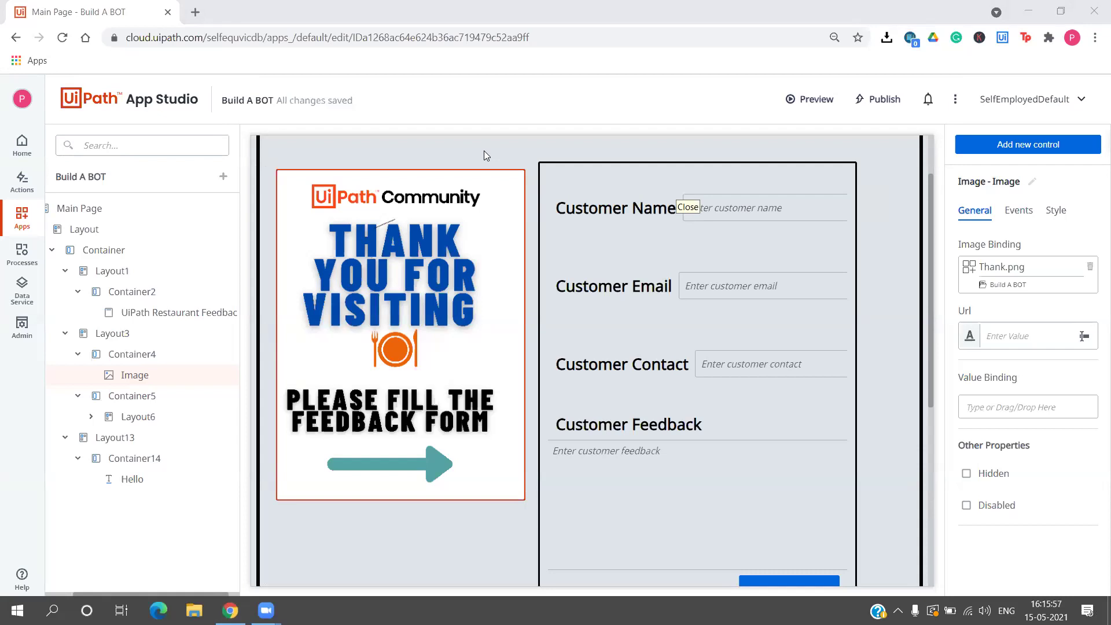
Step: Clear the image's Thank.png binding, rebind Thank.png, then clear the binding again
click(1091, 266)
click(1047, 268)
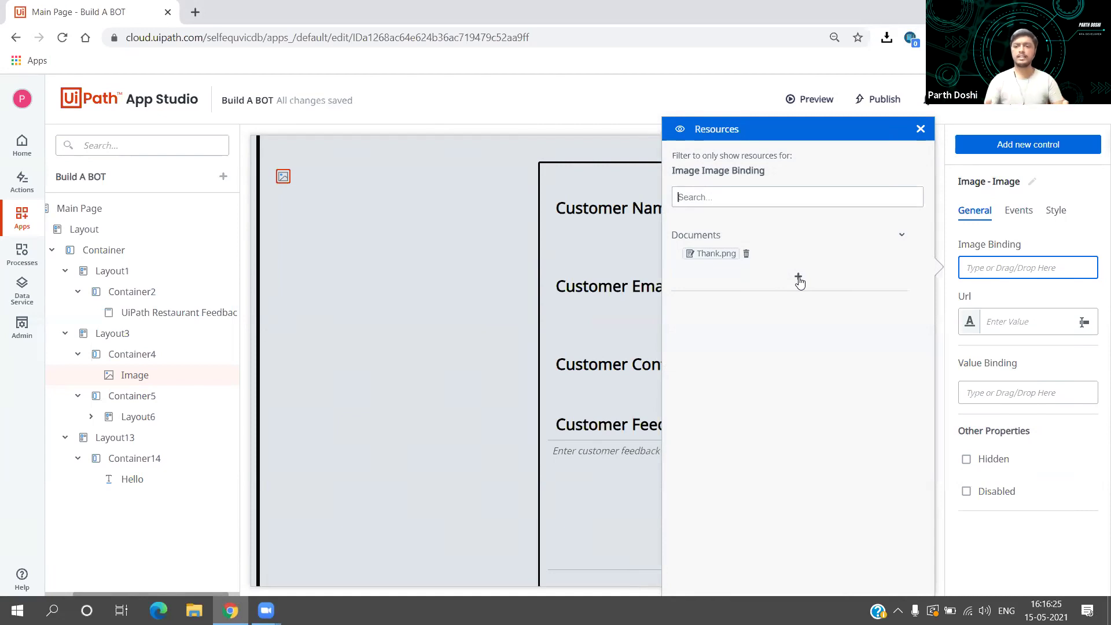
drag(717, 254, 992, 269)
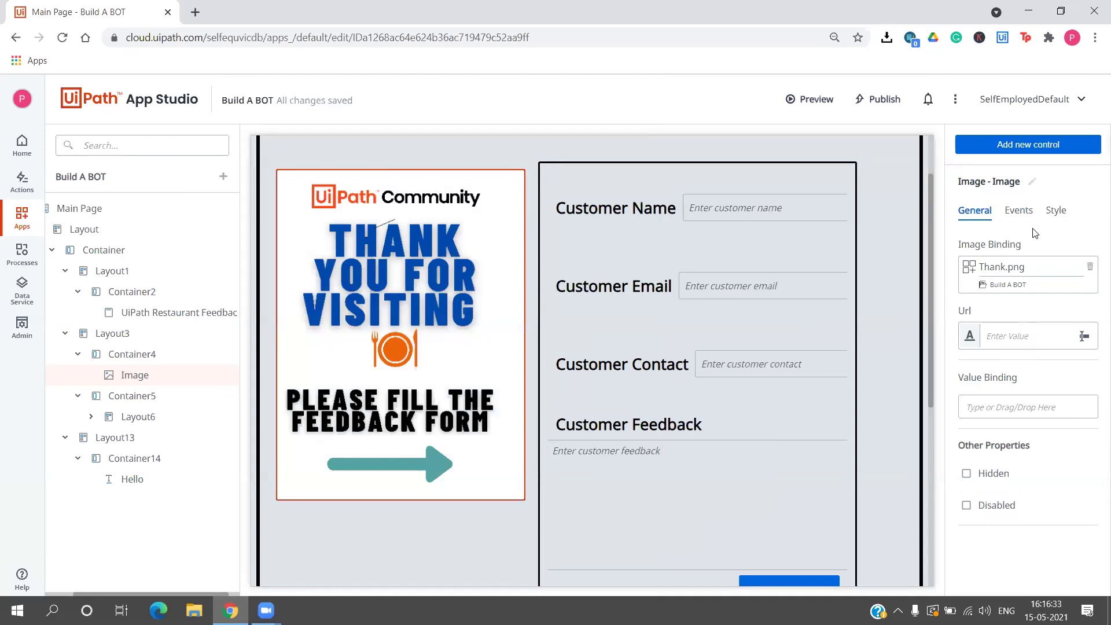
click(1090, 269)
click(1036, 267)
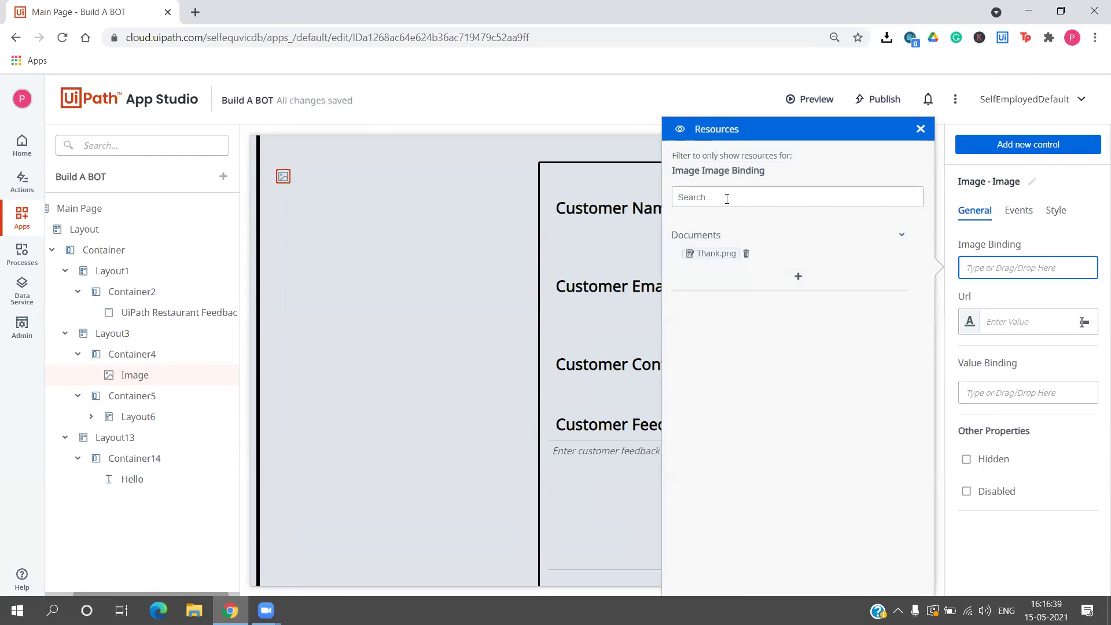
Step: Search the resources for 'tha', bind Thank.png to the poster image, and select the form layout
click(727, 198)
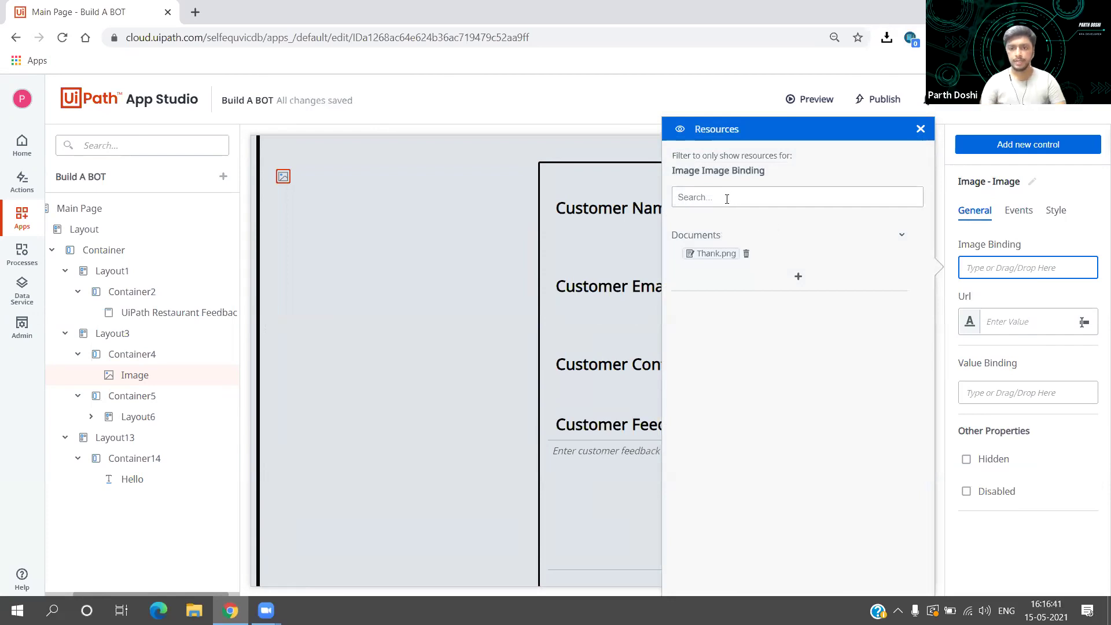
text(tha)
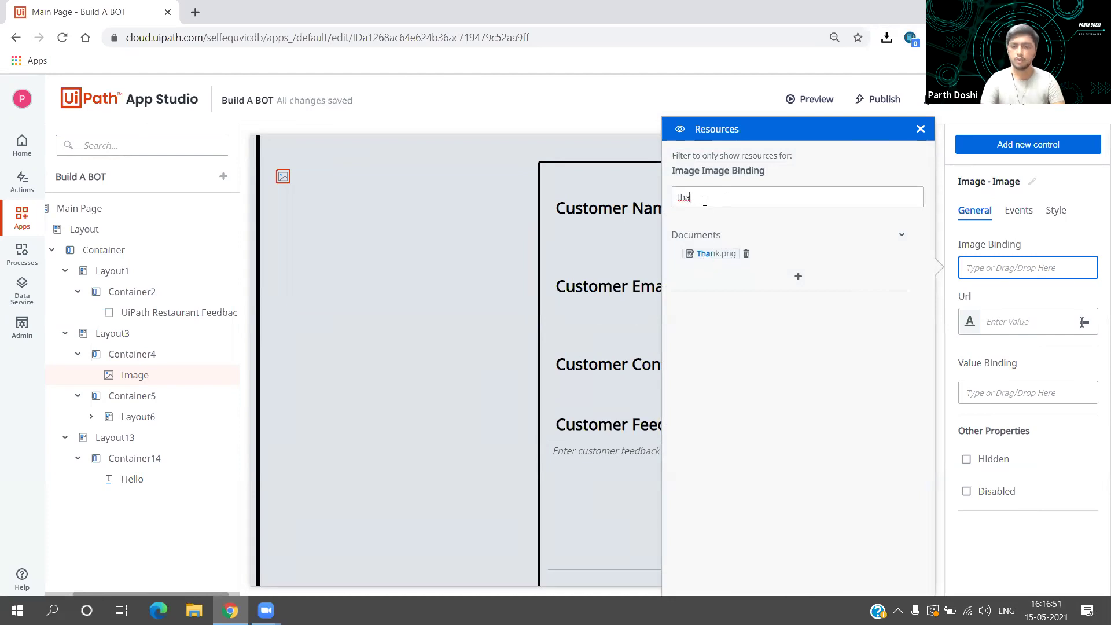
key(BackSpace)
key(BackSpace)
key(BackSpace)
drag(709, 255, 1014, 269)
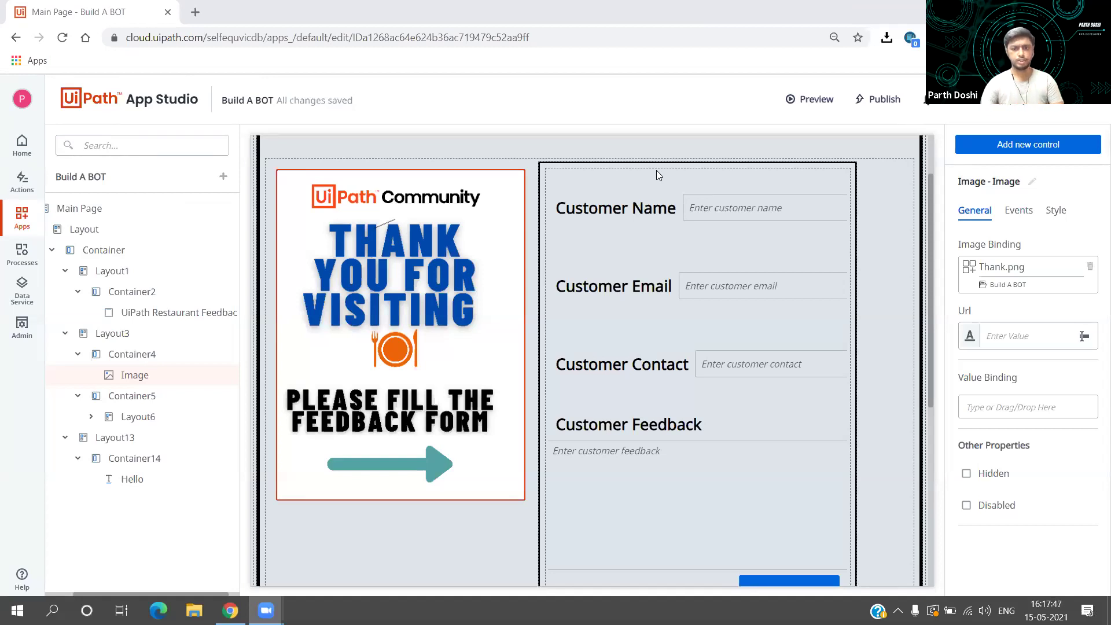
click(656, 170)
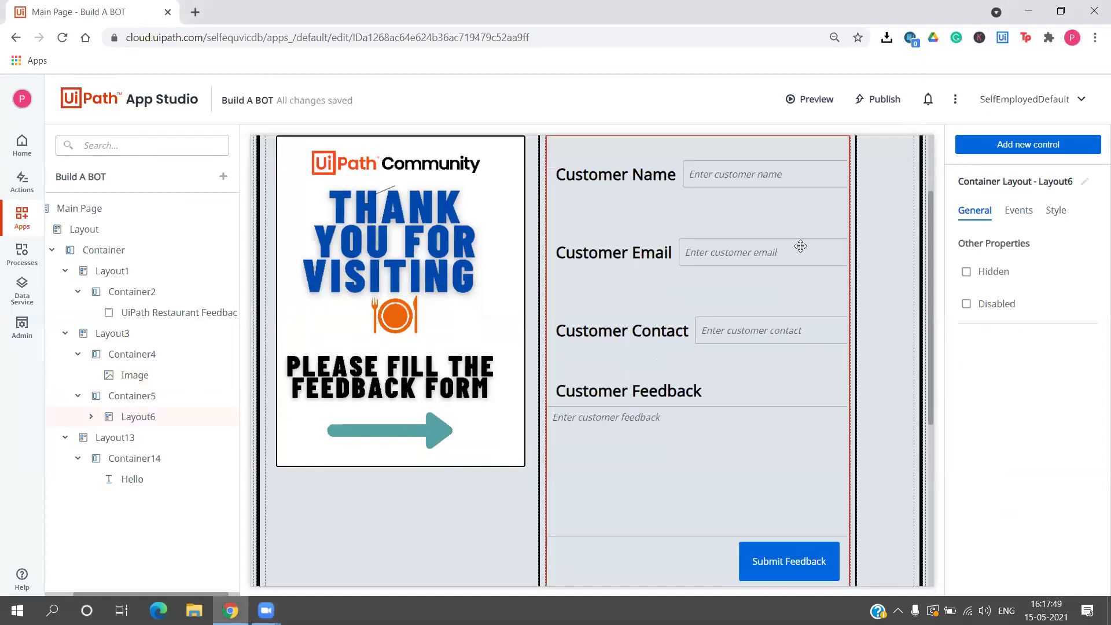
scroll(800, 247, up, 2)
click(836, 240)
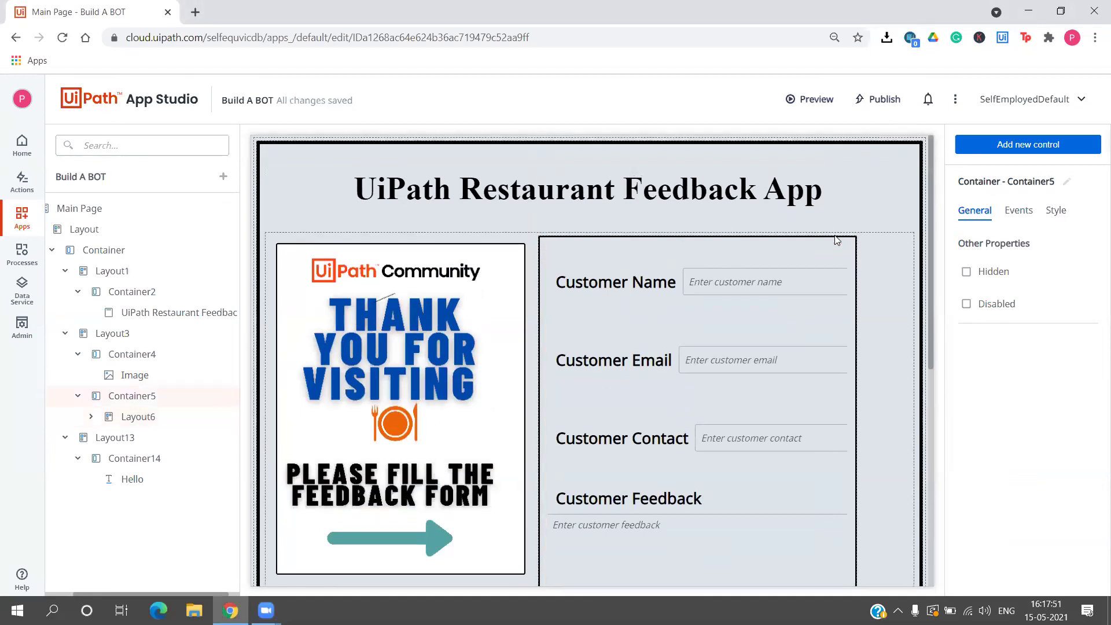
scroll(836, 239, down, 2)
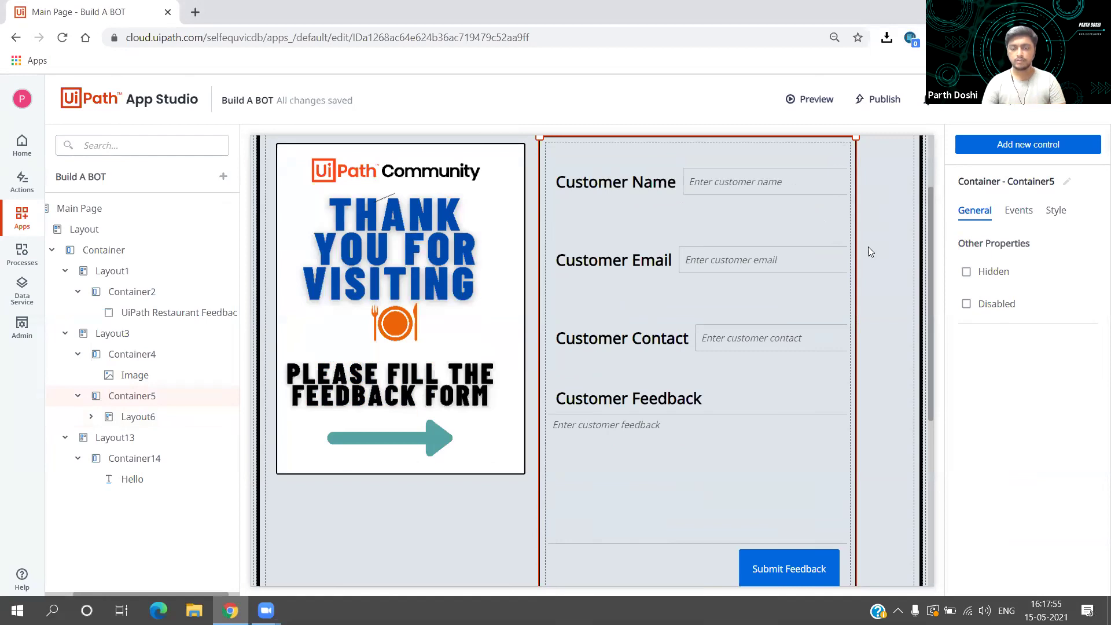
click(684, 215)
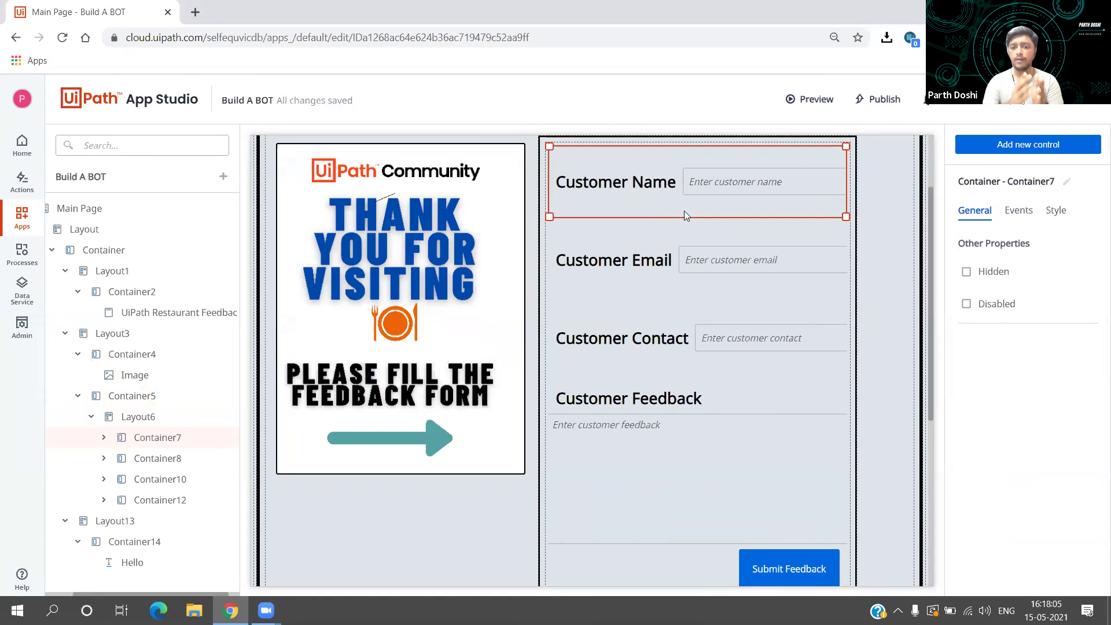
click(644, 182)
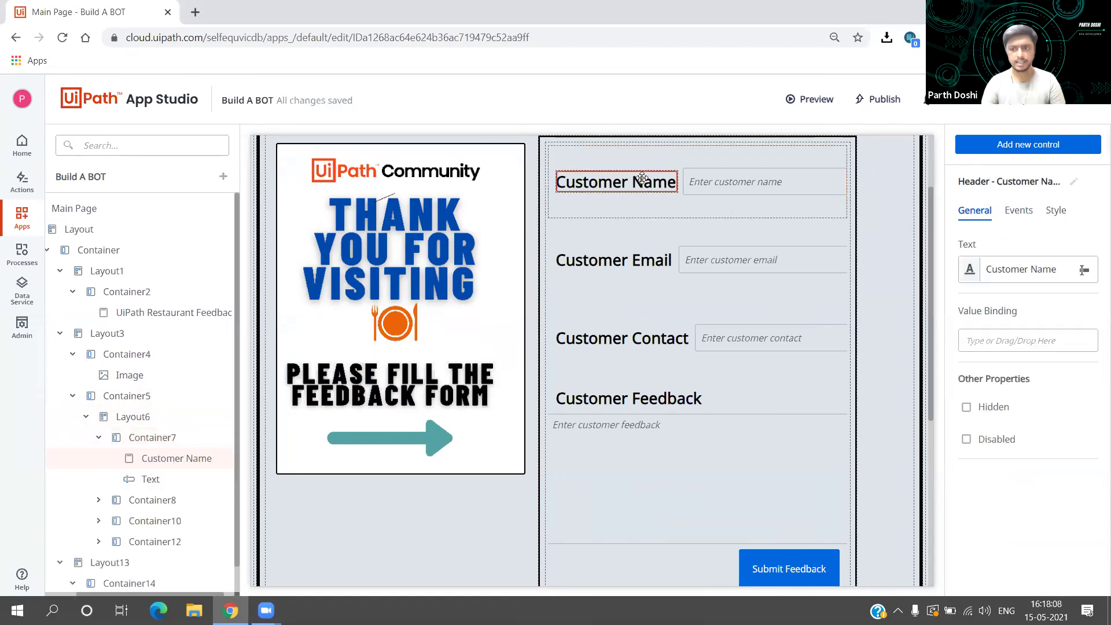
click(699, 184)
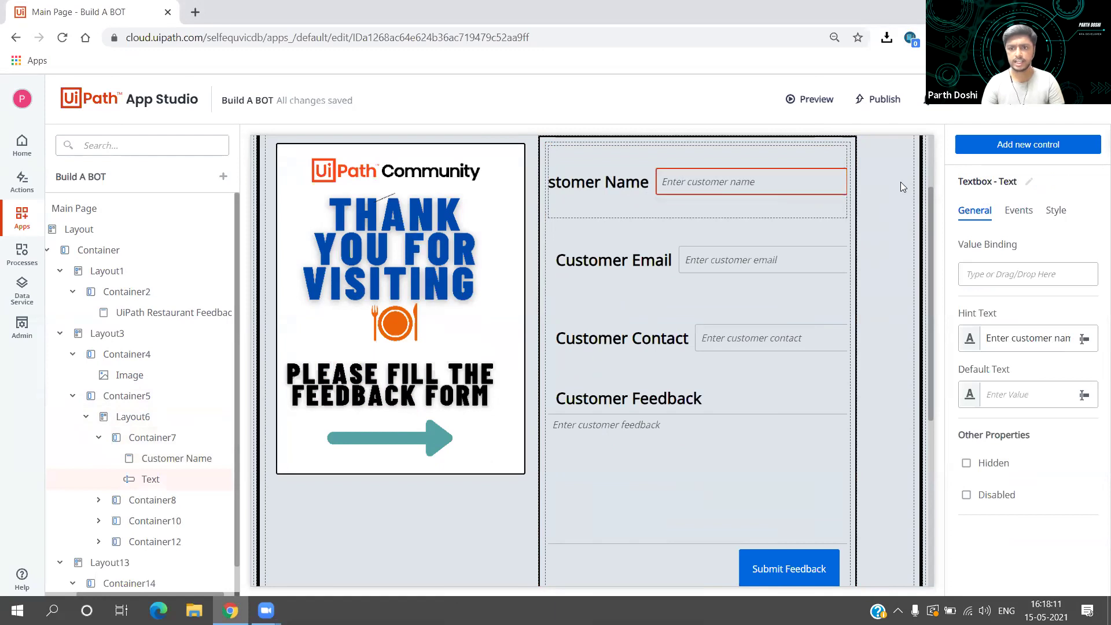
click(736, 207)
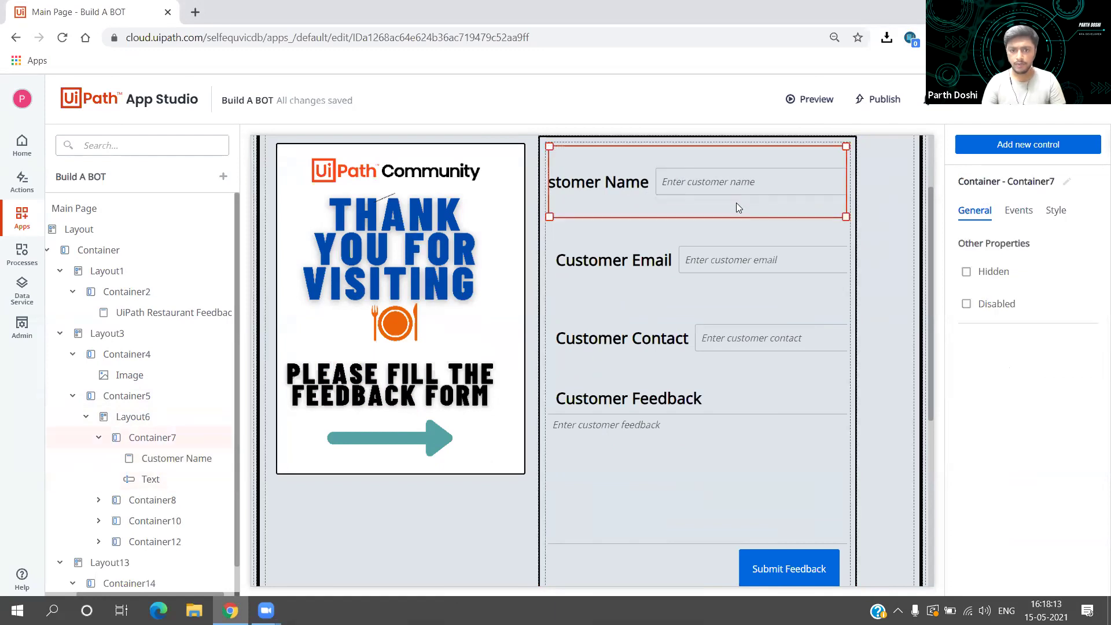
Step: Set Container7's Customer Name row to Horizontal layout with vertical centre alignment
click(1057, 214)
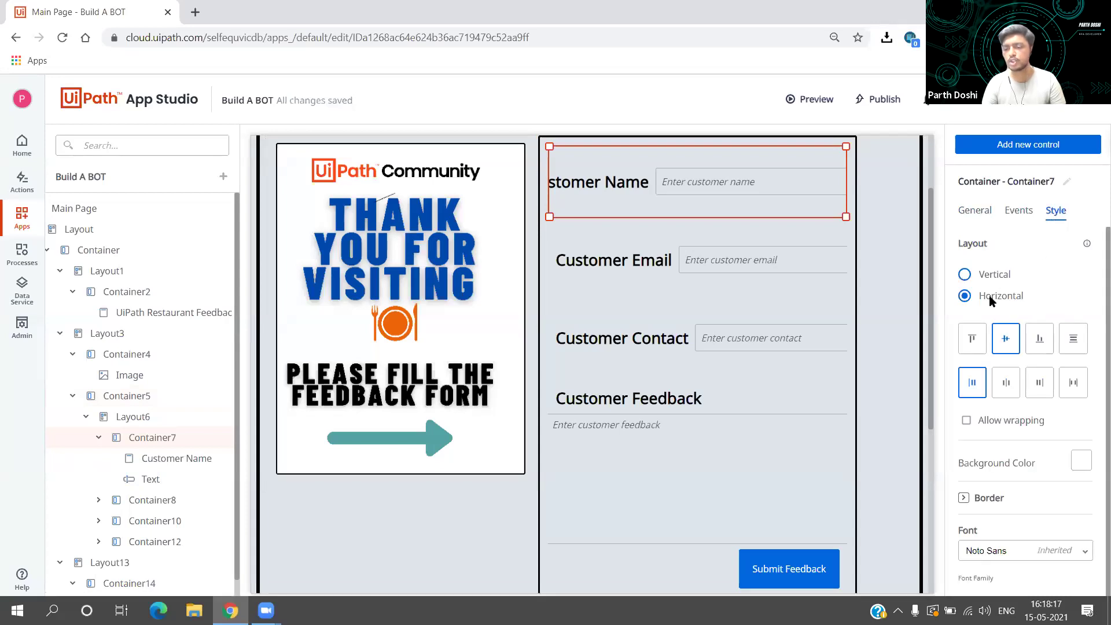
click(988, 277)
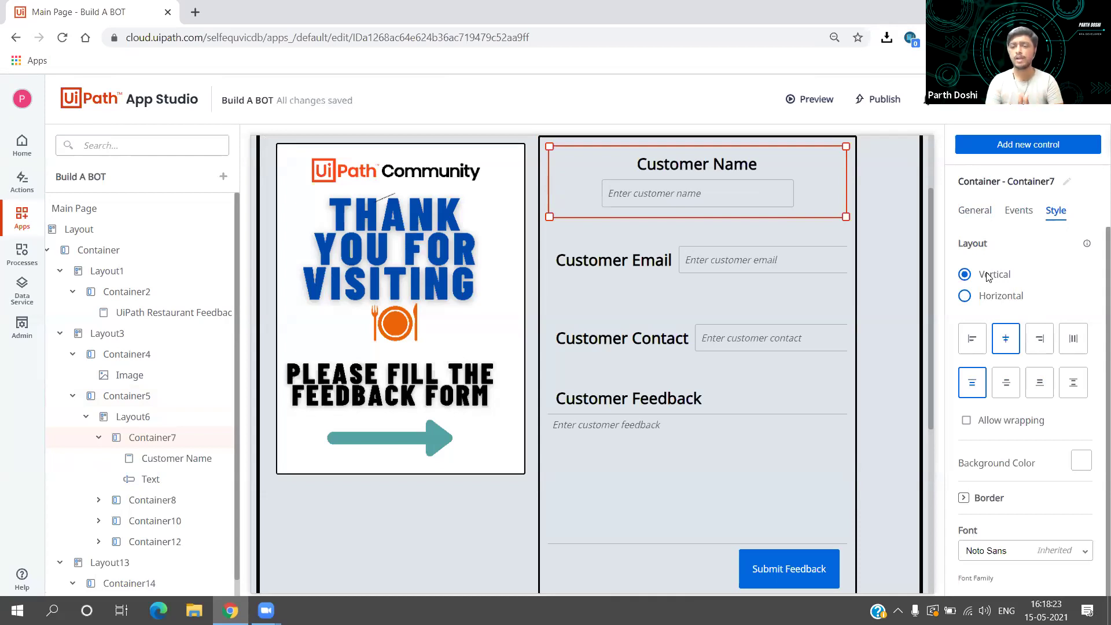
click(985, 298)
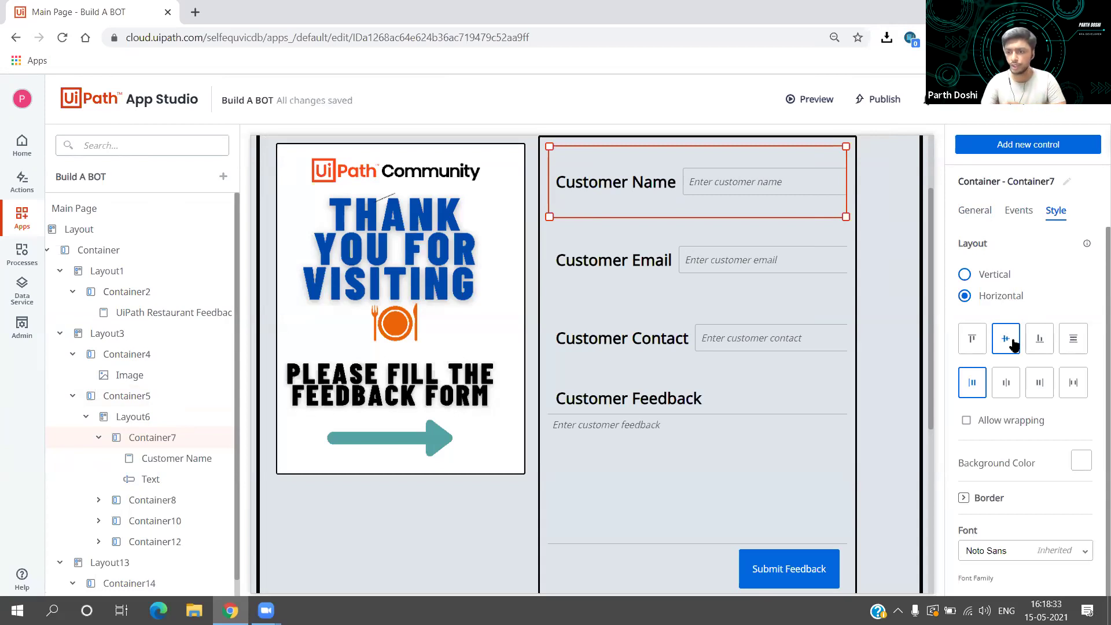
click(974, 341)
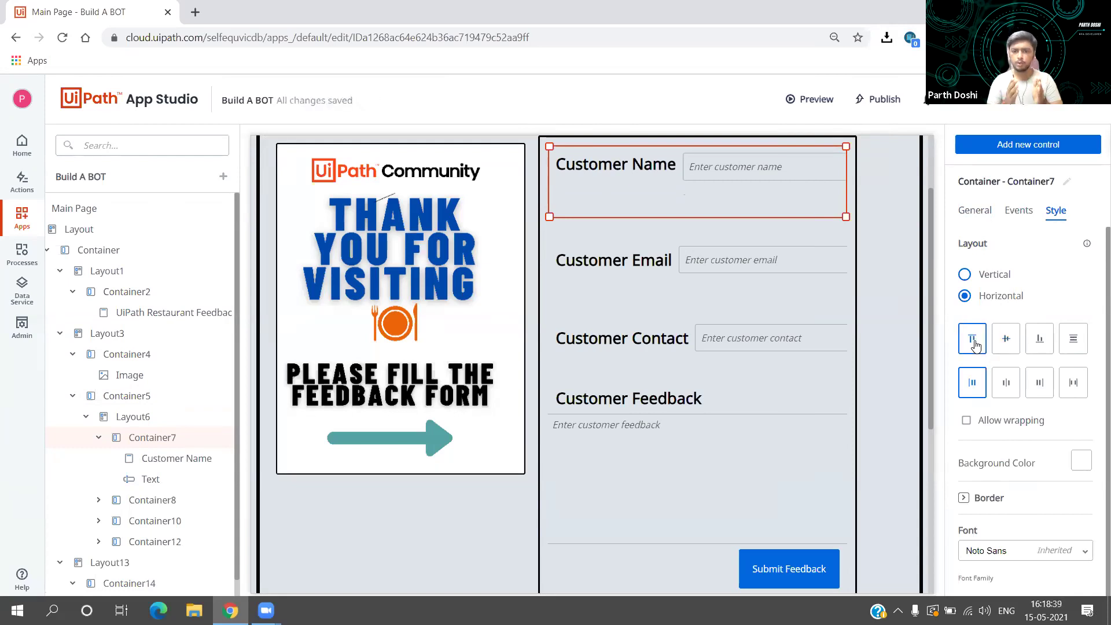
click(1040, 340)
click(1006, 339)
click(1074, 341)
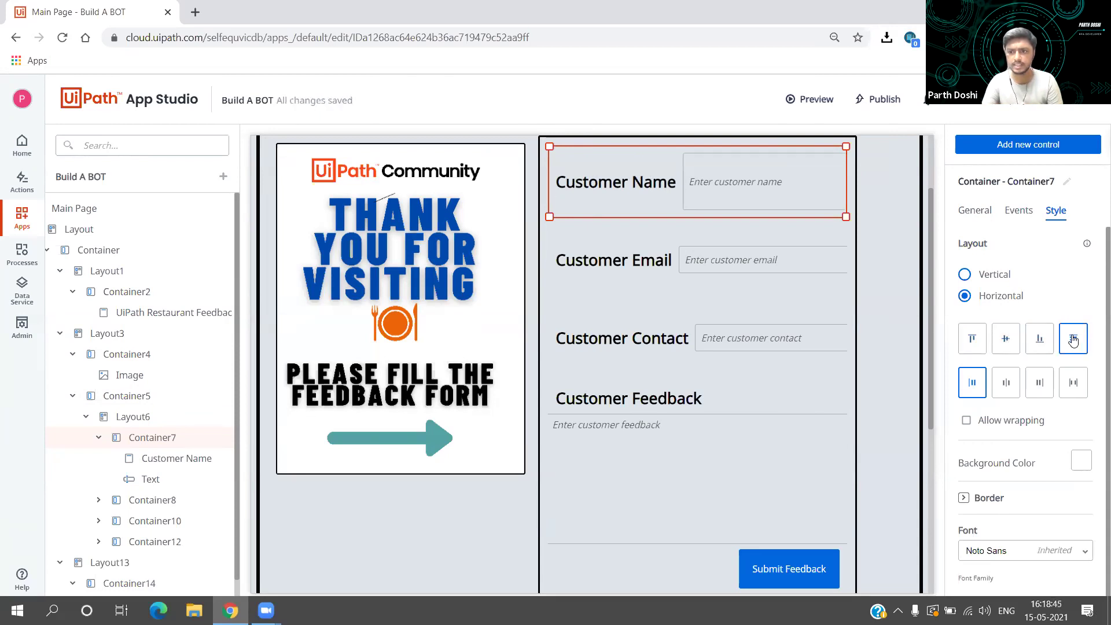
click(1014, 342)
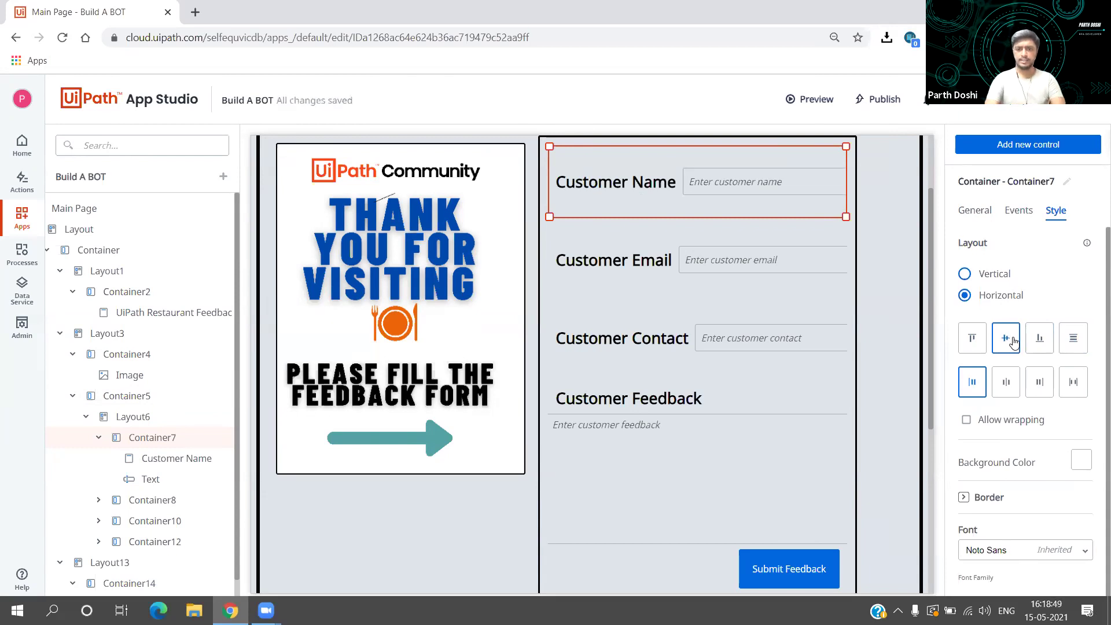
scroll(1014, 342, down, 1)
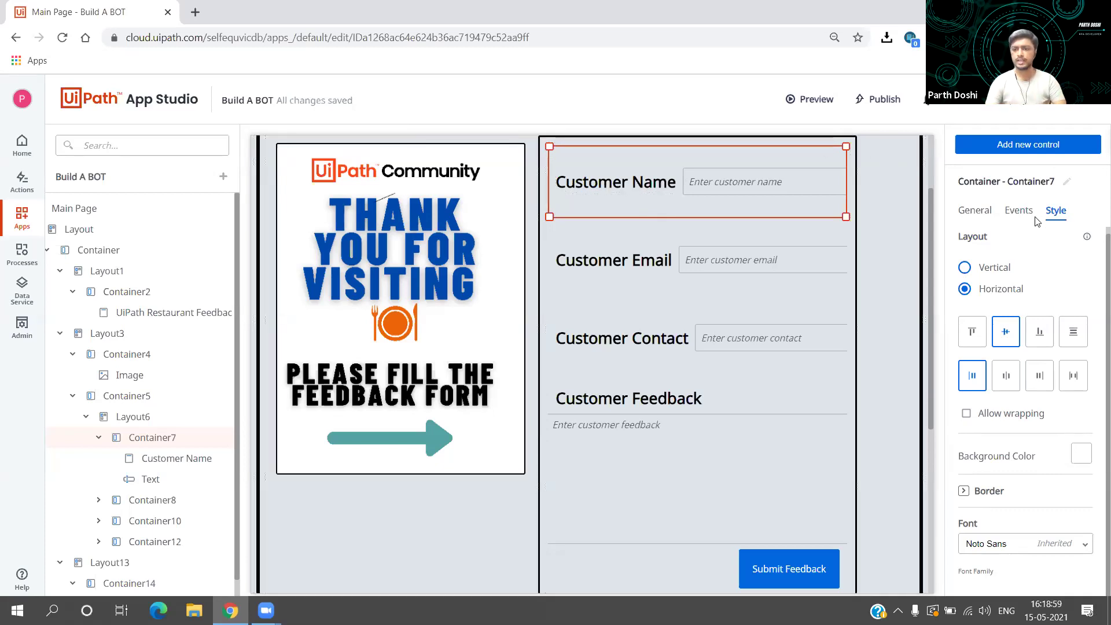
click(1040, 345)
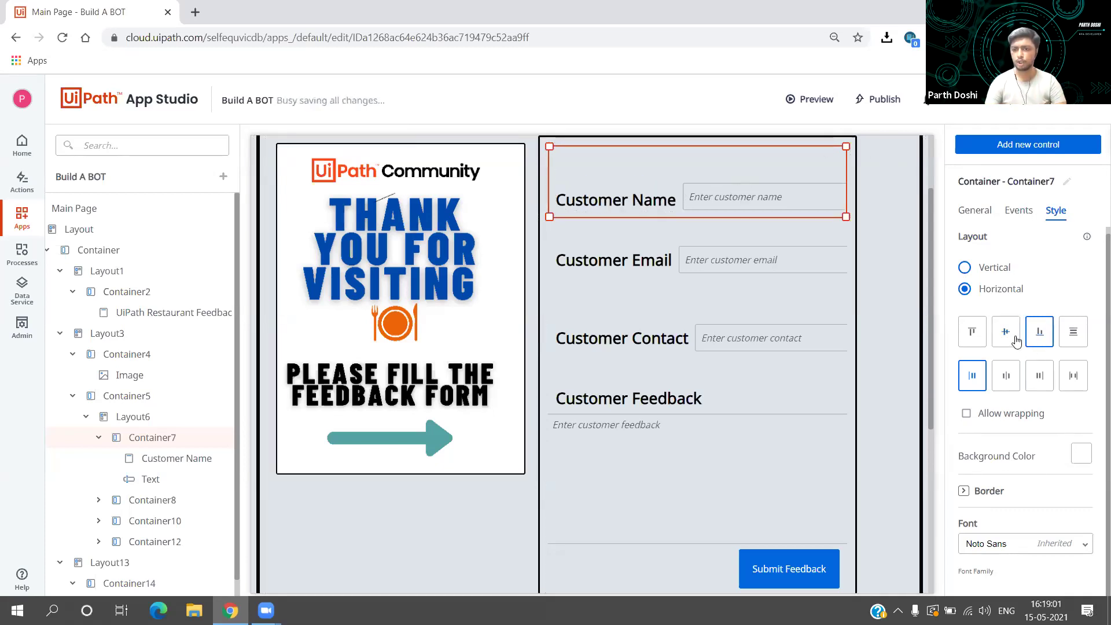
click(1015, 340)
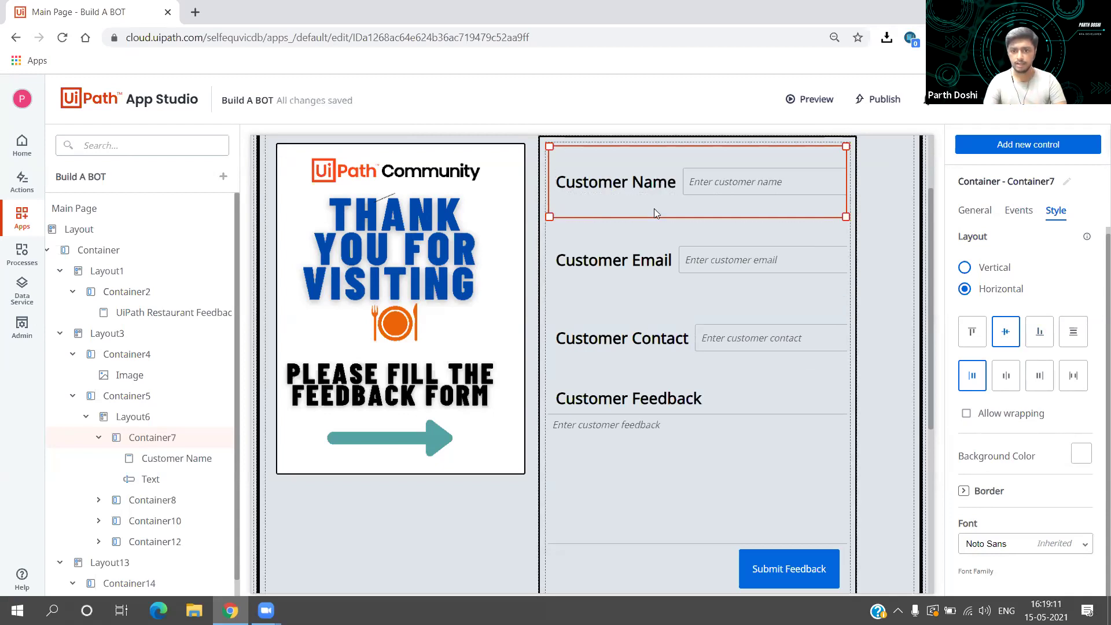
click(645, 242)
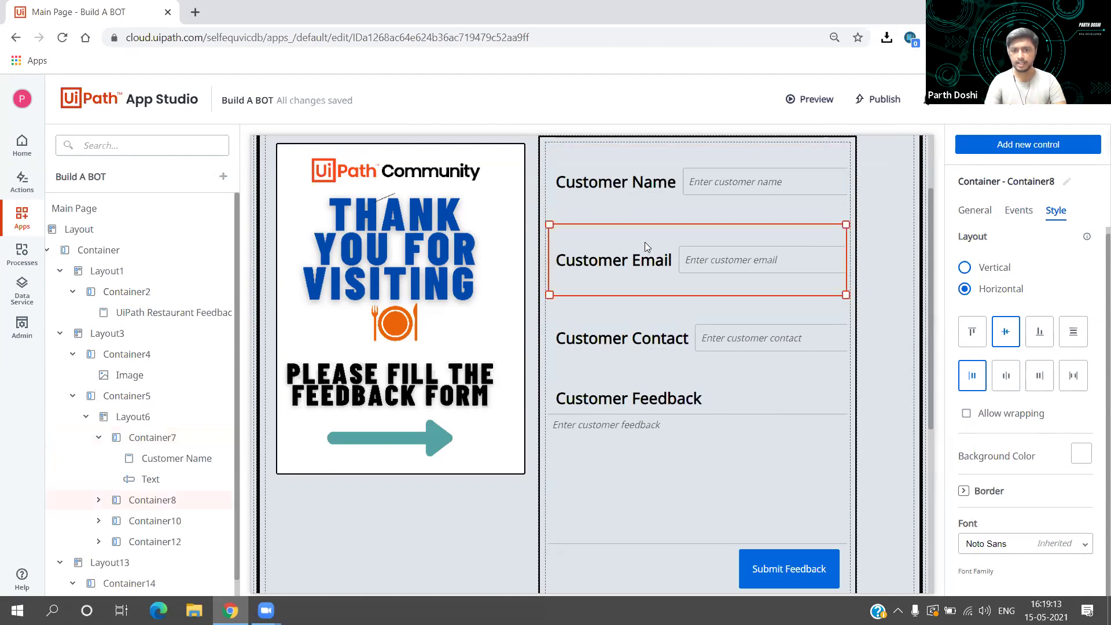
click(652, 207)
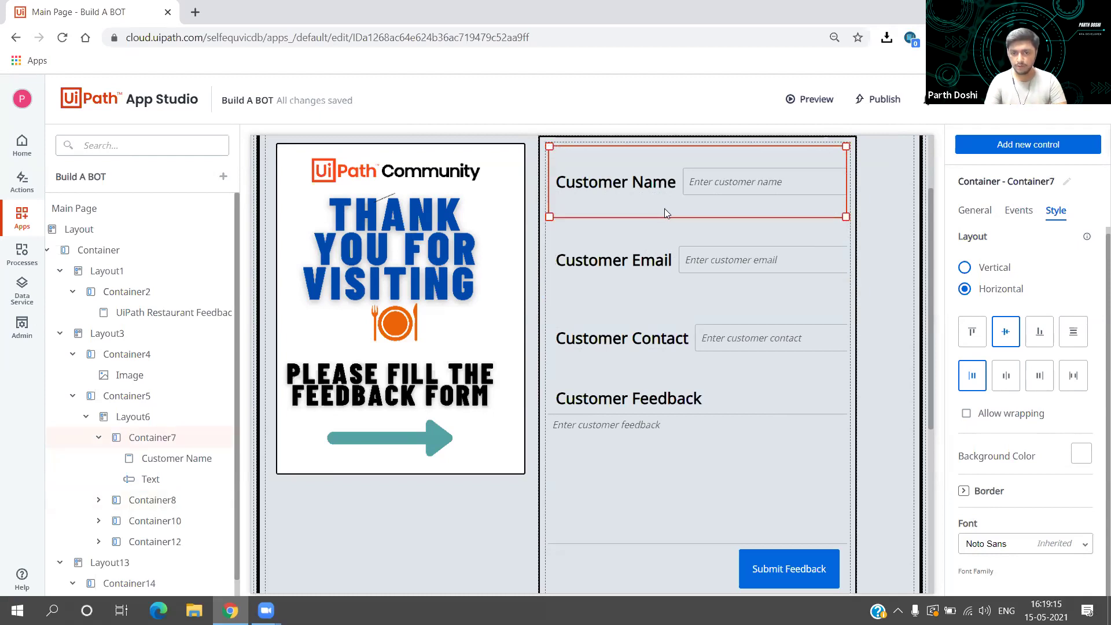
right_click(660, 203)
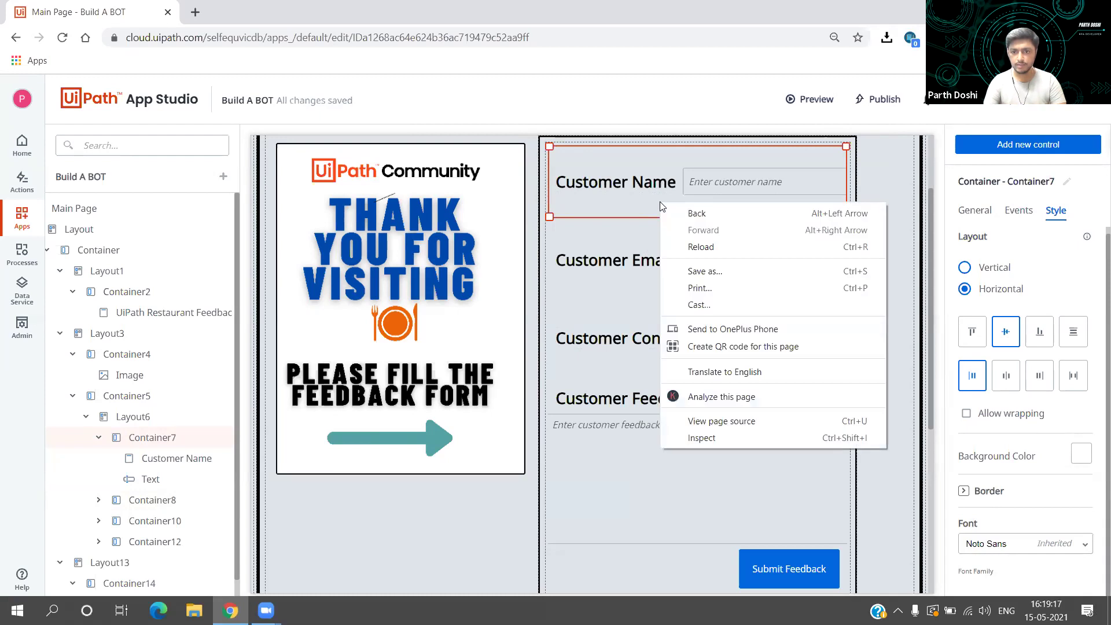
click(637, 202)
click(657, 239)
click(672, 364)
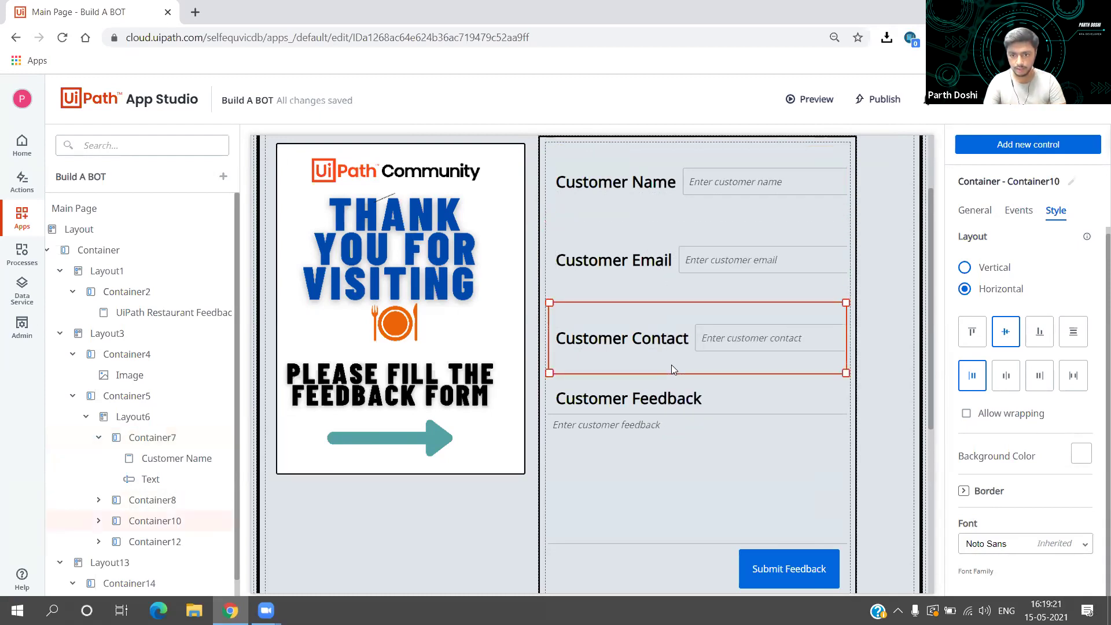
scroll(672, 365, down, 3)
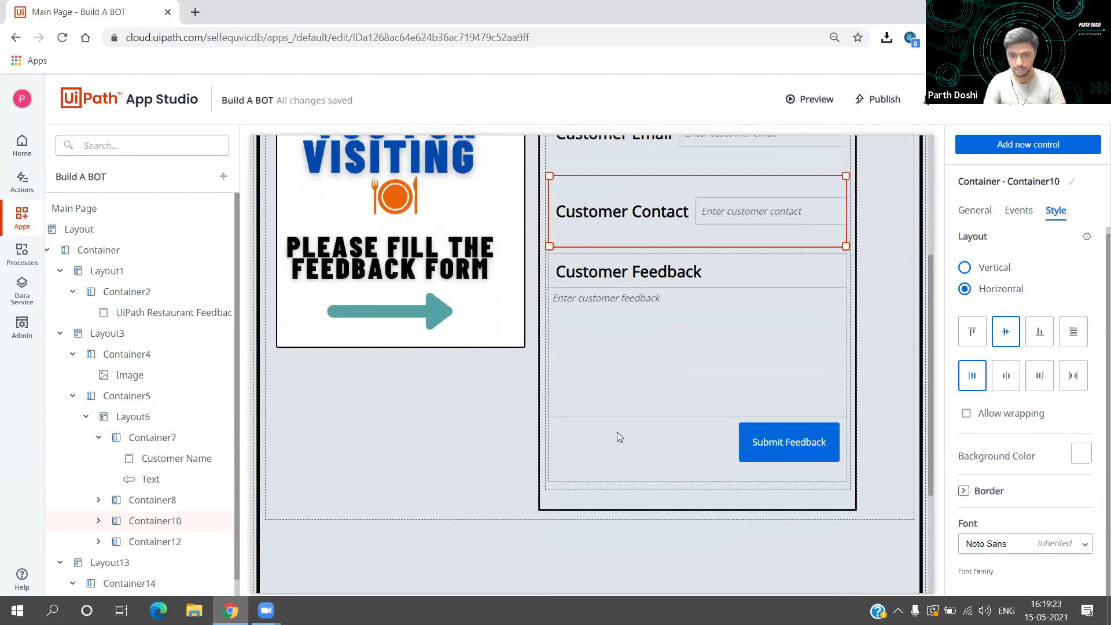
click(617, 432)
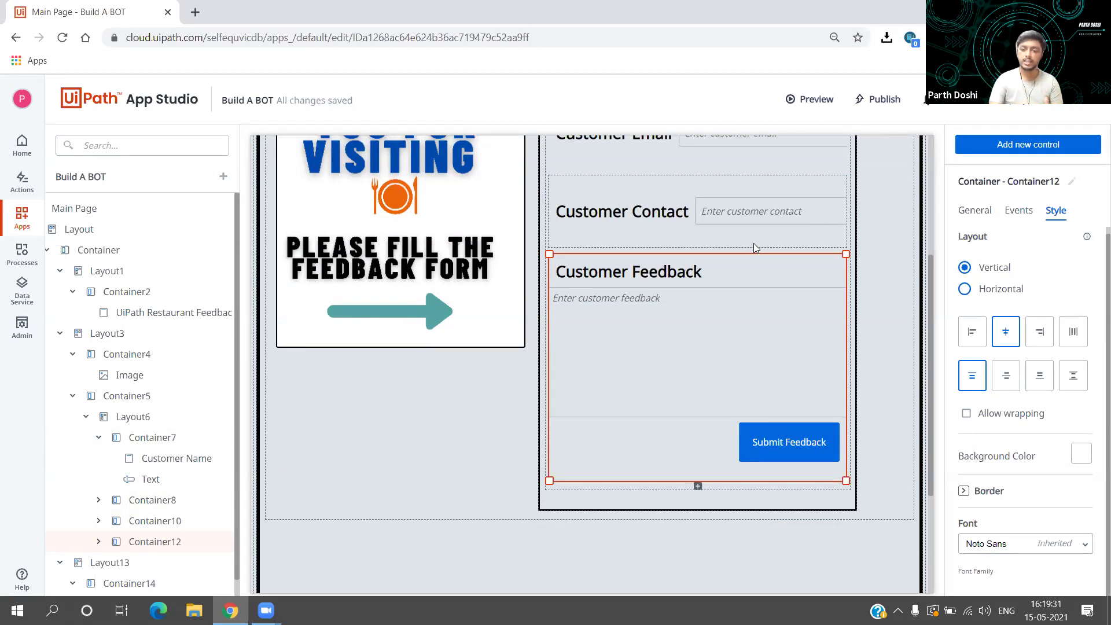
click(698, 487)
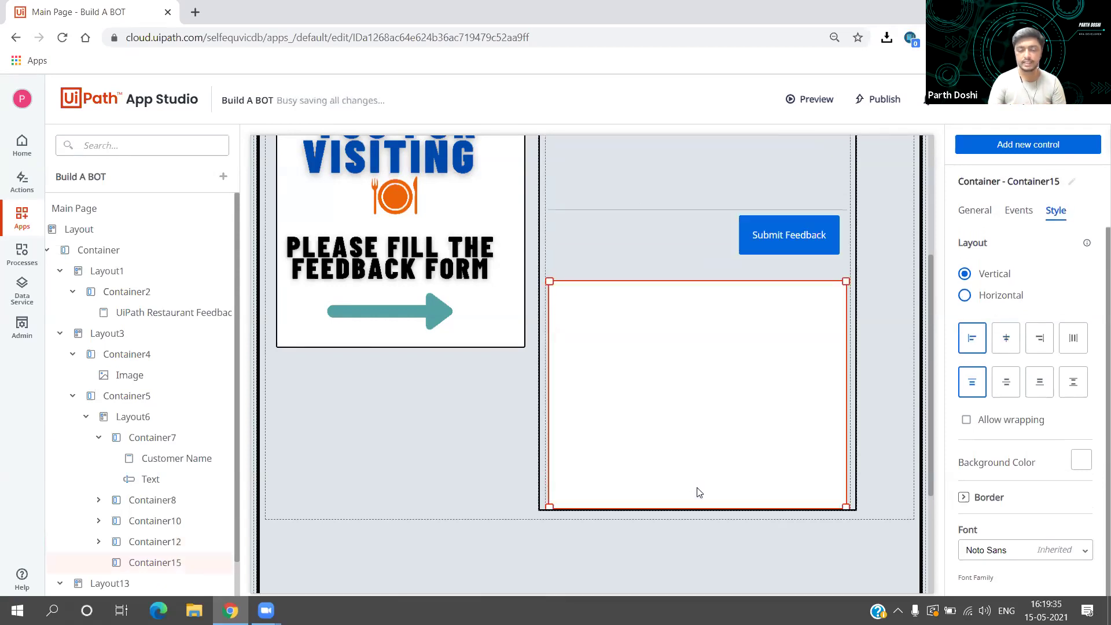
scroll(698, 492, down, 2)
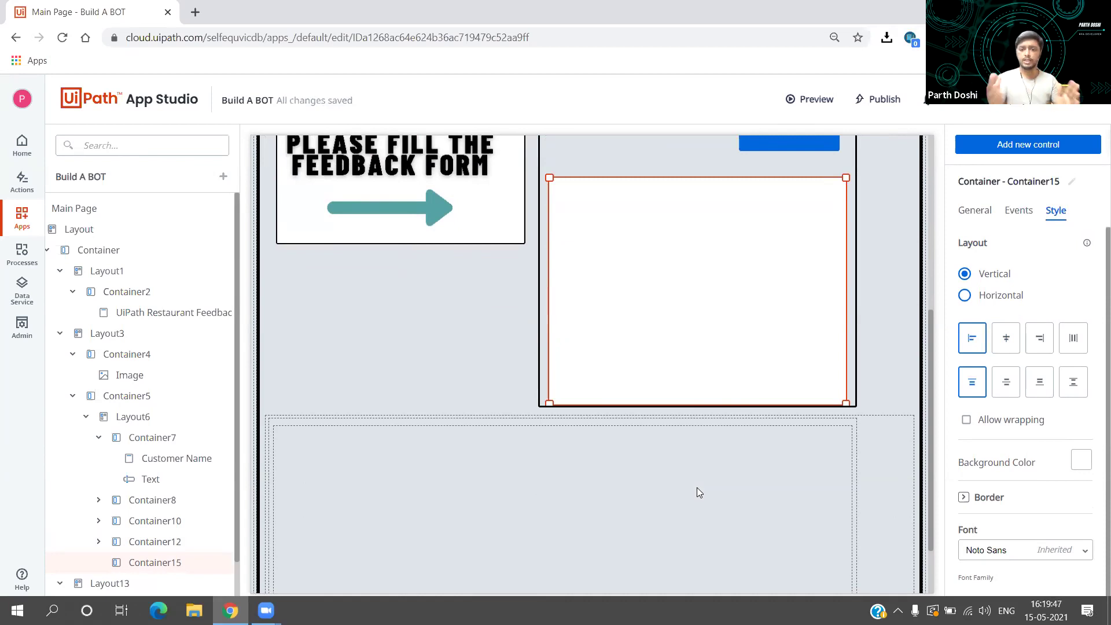
drag(846, 404, 825, 303)
click(781, 315)
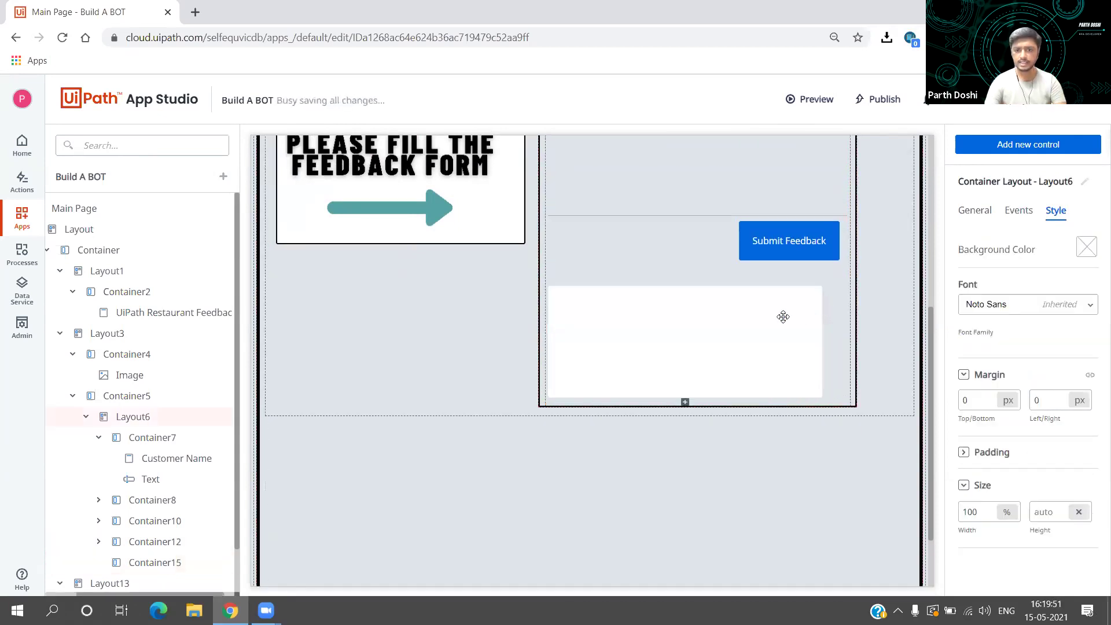
scroll(741, 370, up, 3)
scroll(743, 370, down, 2)
scroll(743, 370, up, 2)
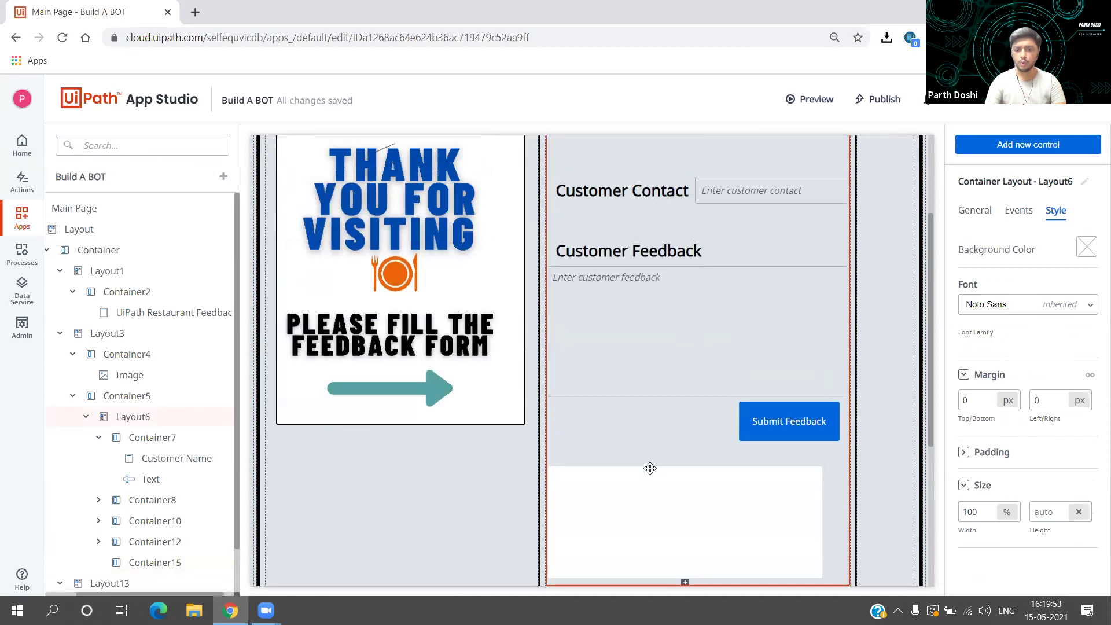
click(647, 497)
click(647, 497)
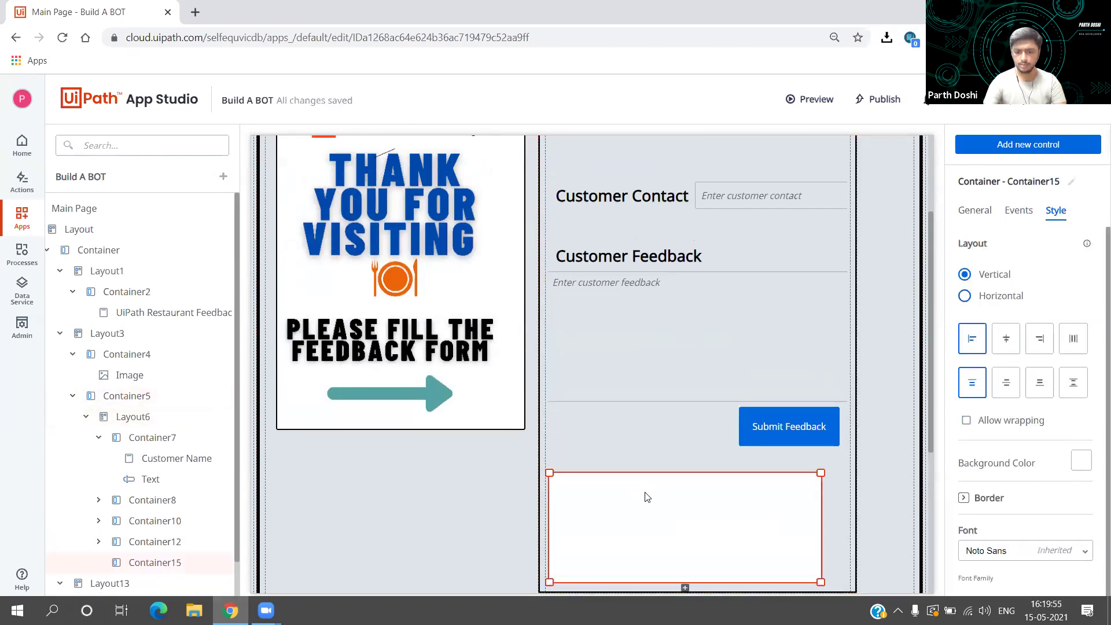
key(Delete)
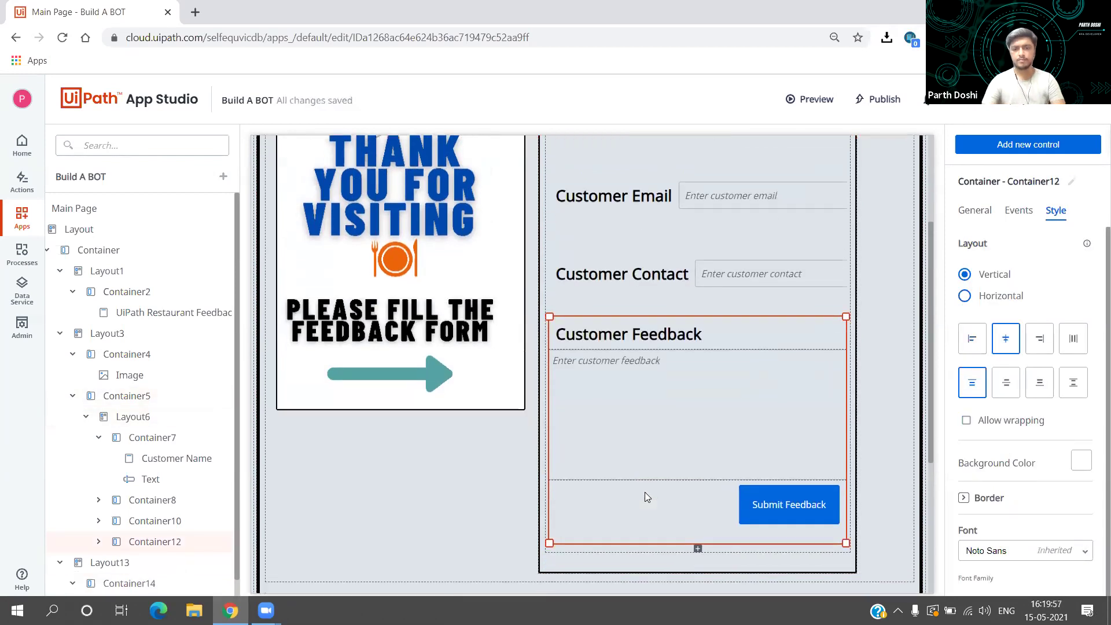
scroll(645, 492, up, 1)
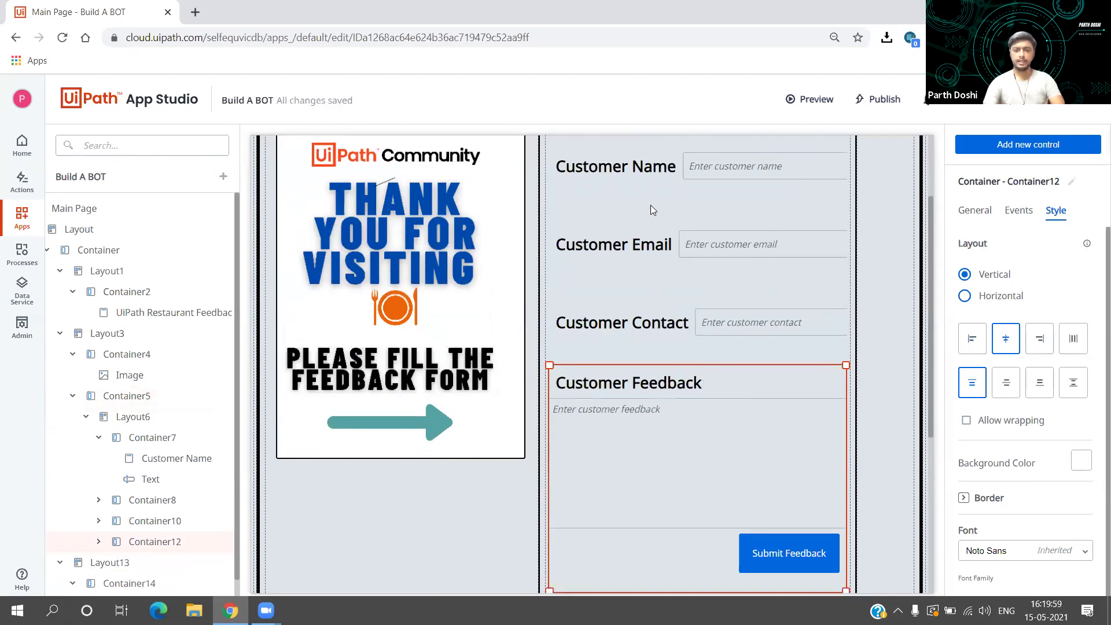
click(654, 173)
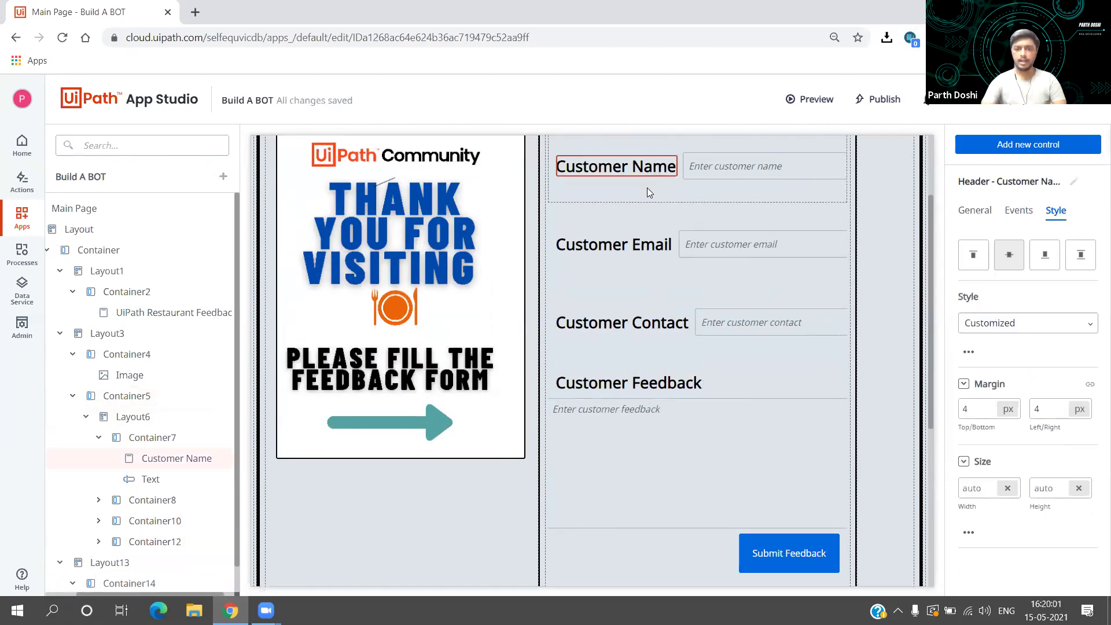
click(647, 188)
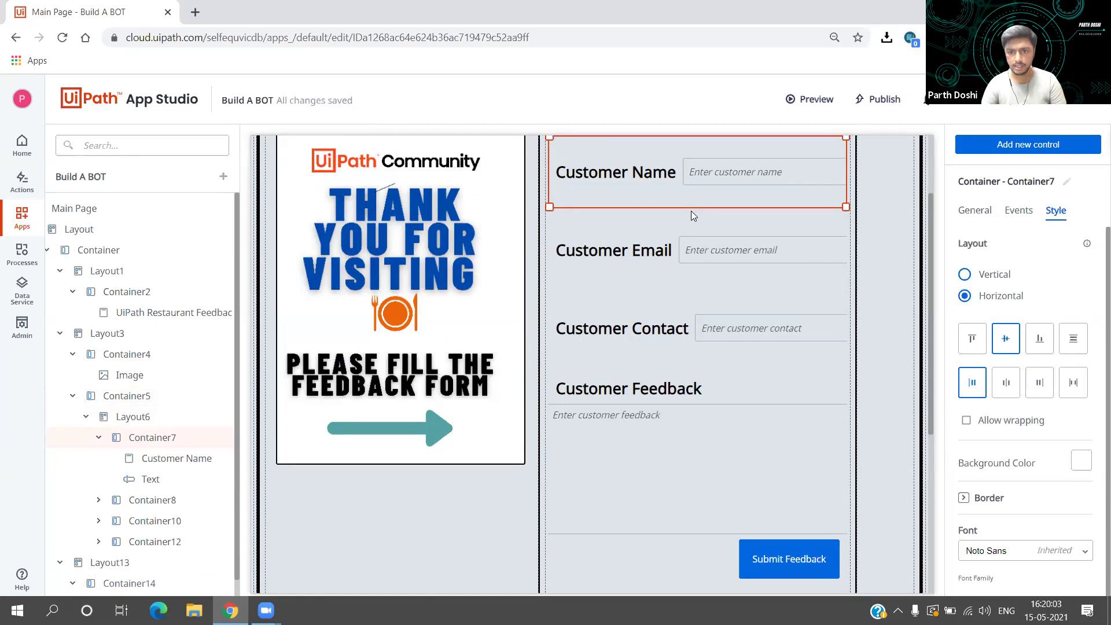
click(657, 229)
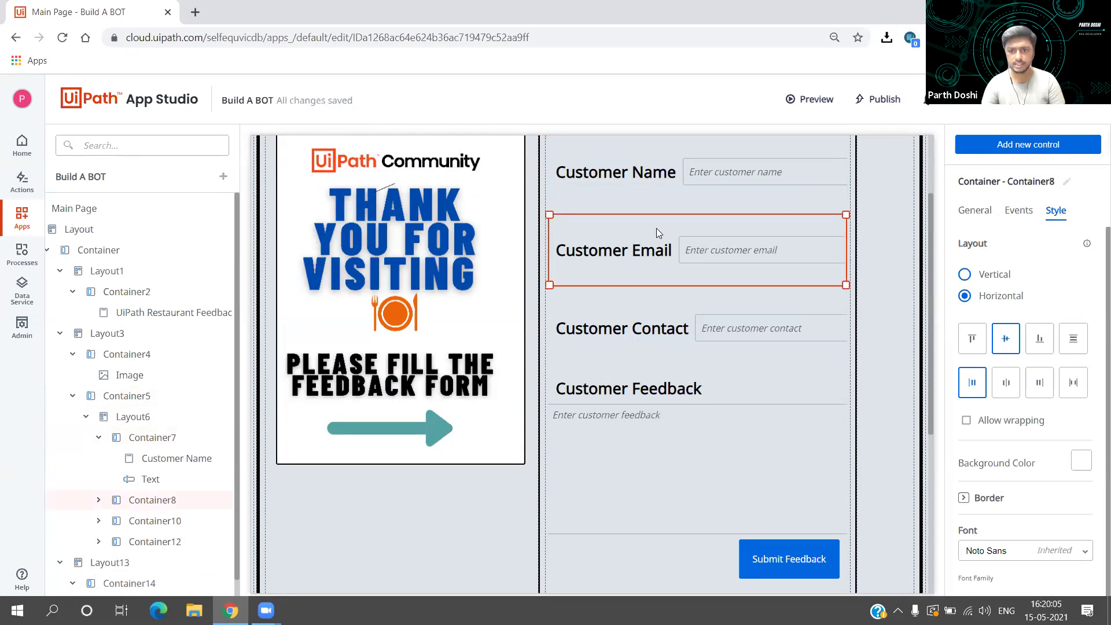
click(717, 258)
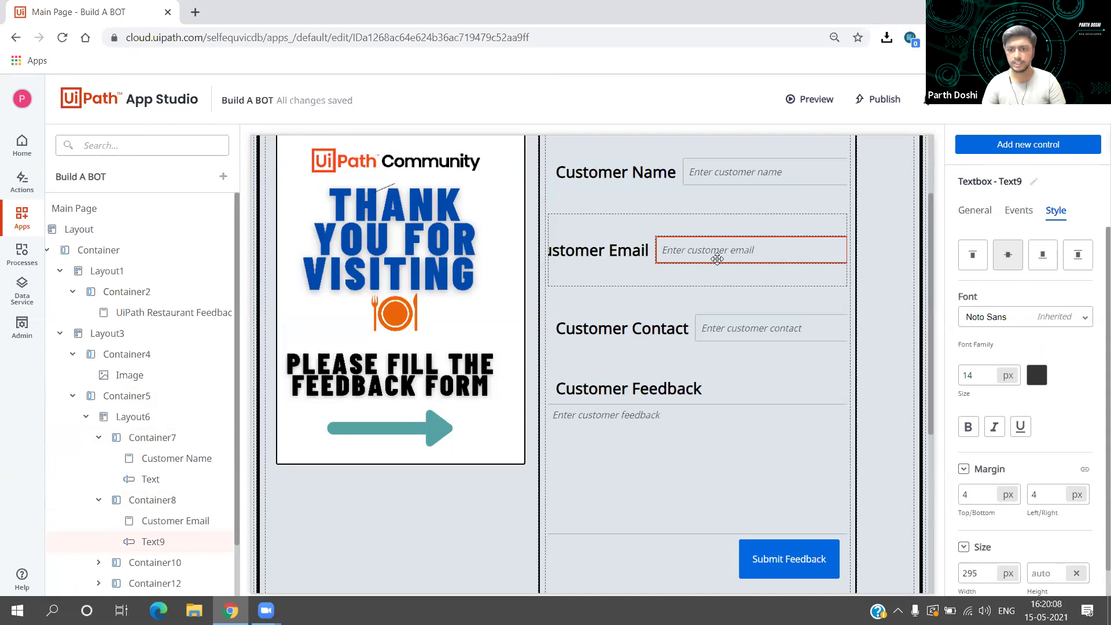
click(681, 270)
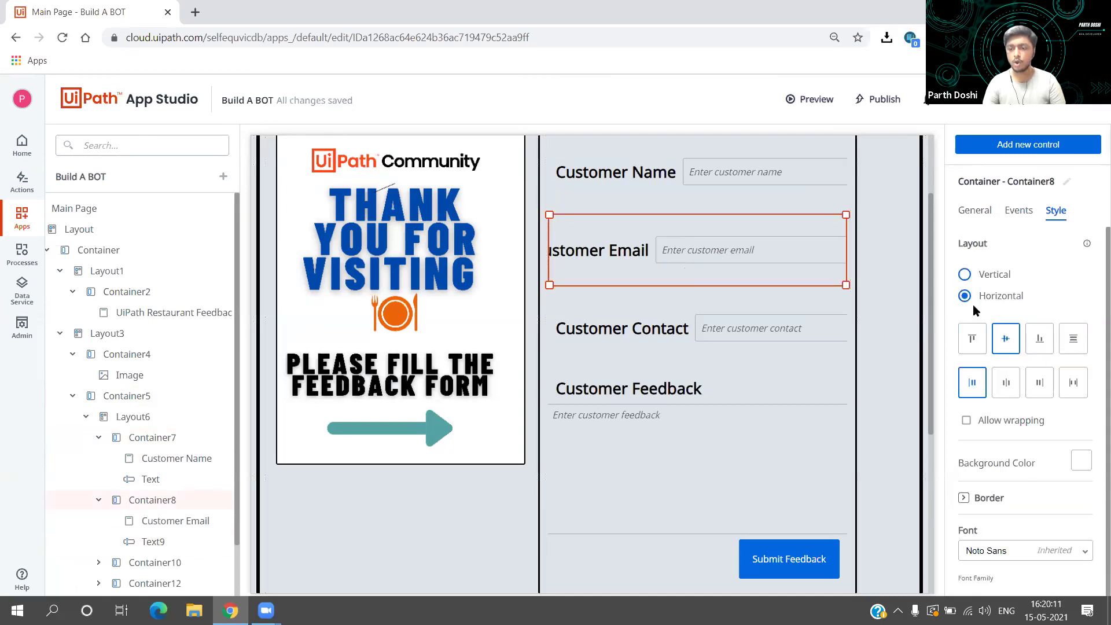
click(746, 359)
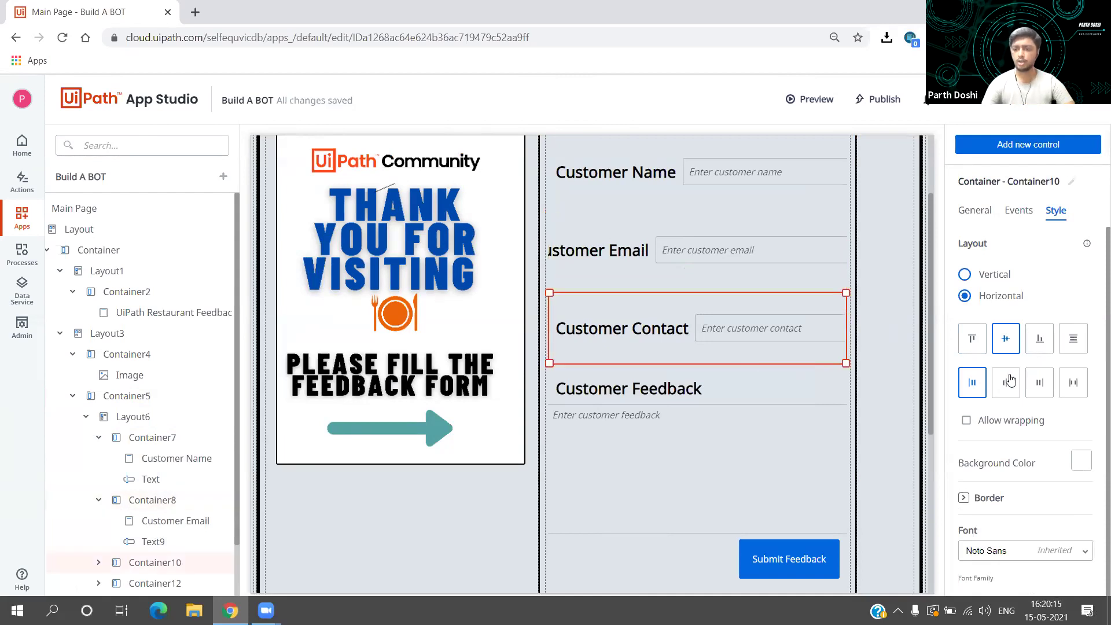
scroll(1026, 386, down, 1)
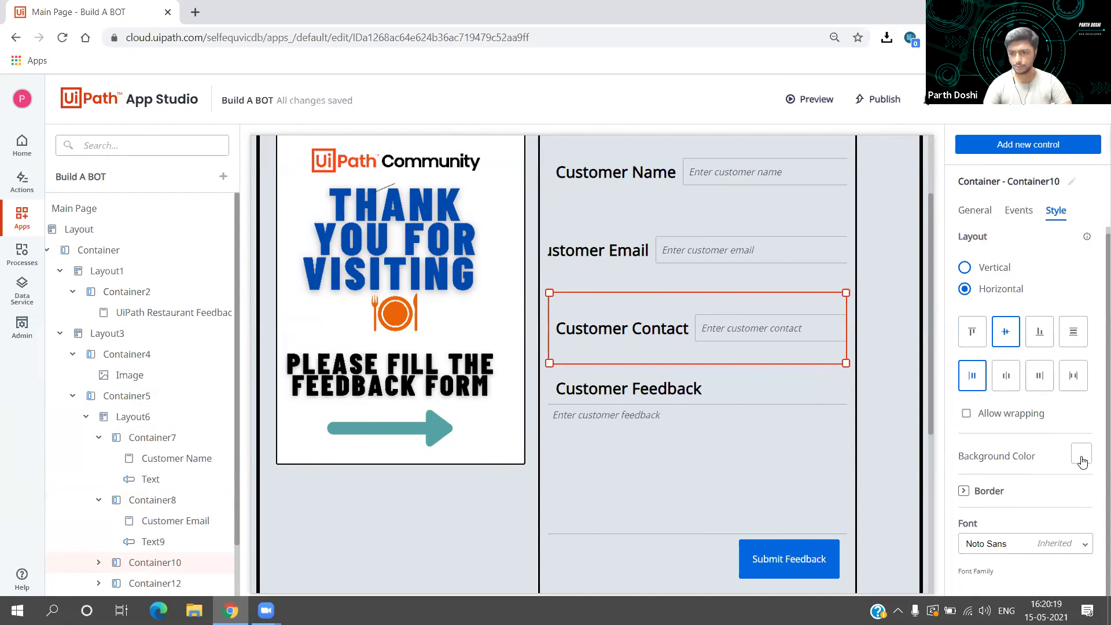
click(793, 394)
scroll(793, 394, down, 2)
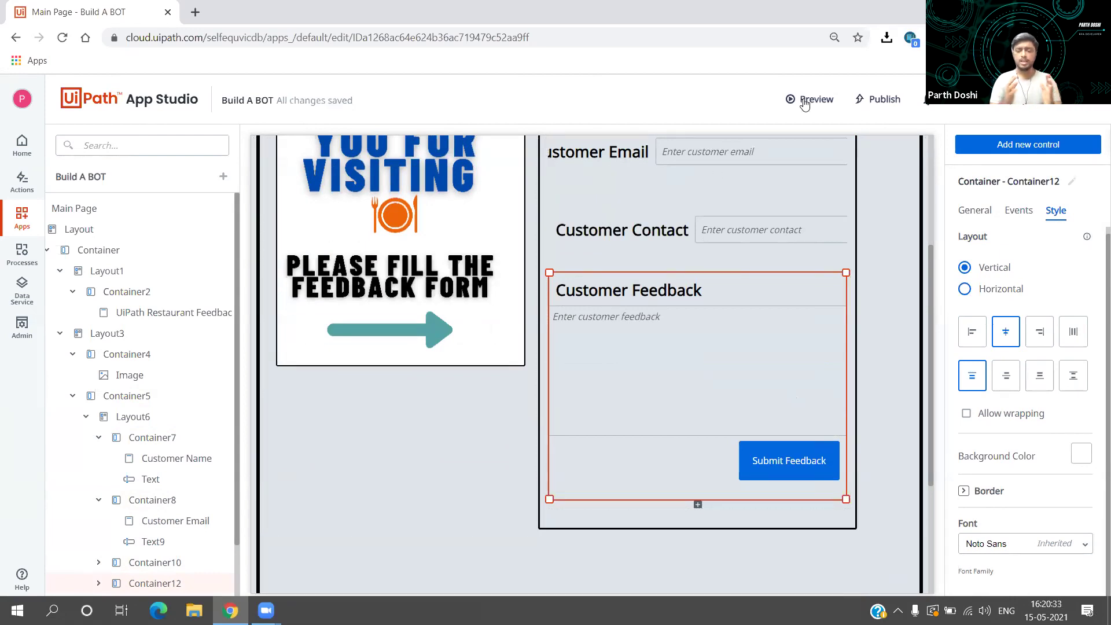
Step: Select the feedback Textarea, then Container12, and open the Add control panel
click(612, 342)
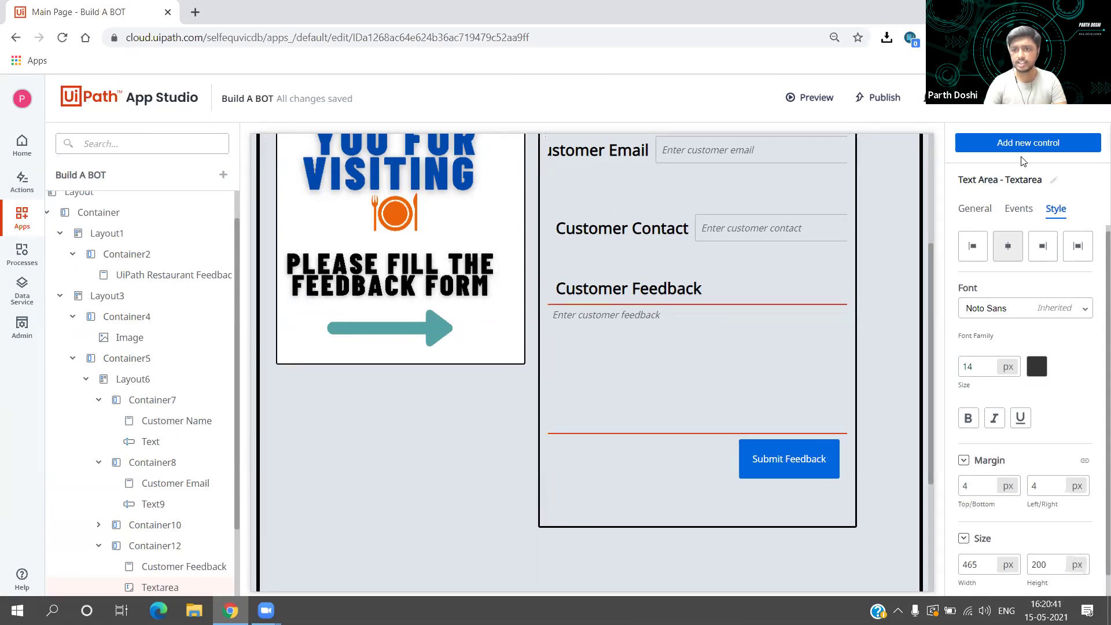
click(726, 294)
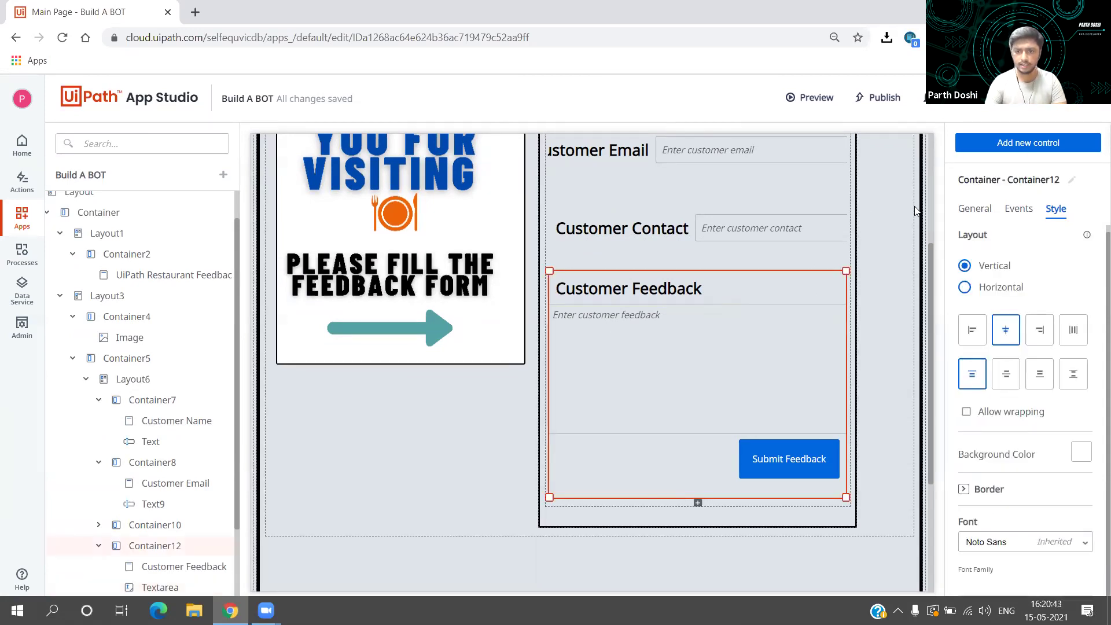
click(1011, 153)
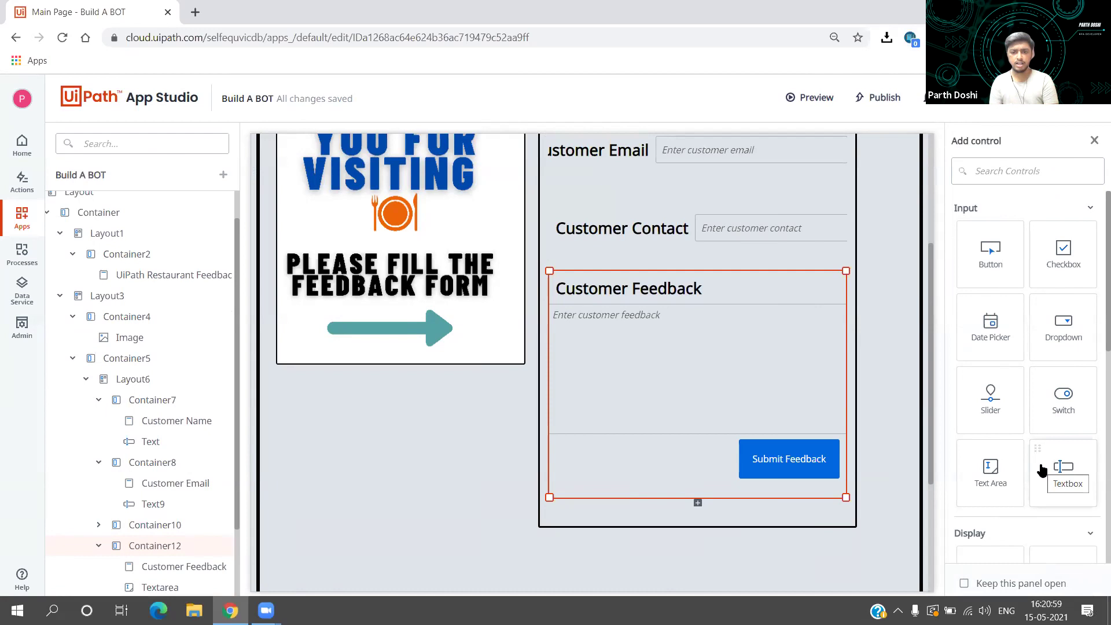
drag(1042, 470, 769, 385)
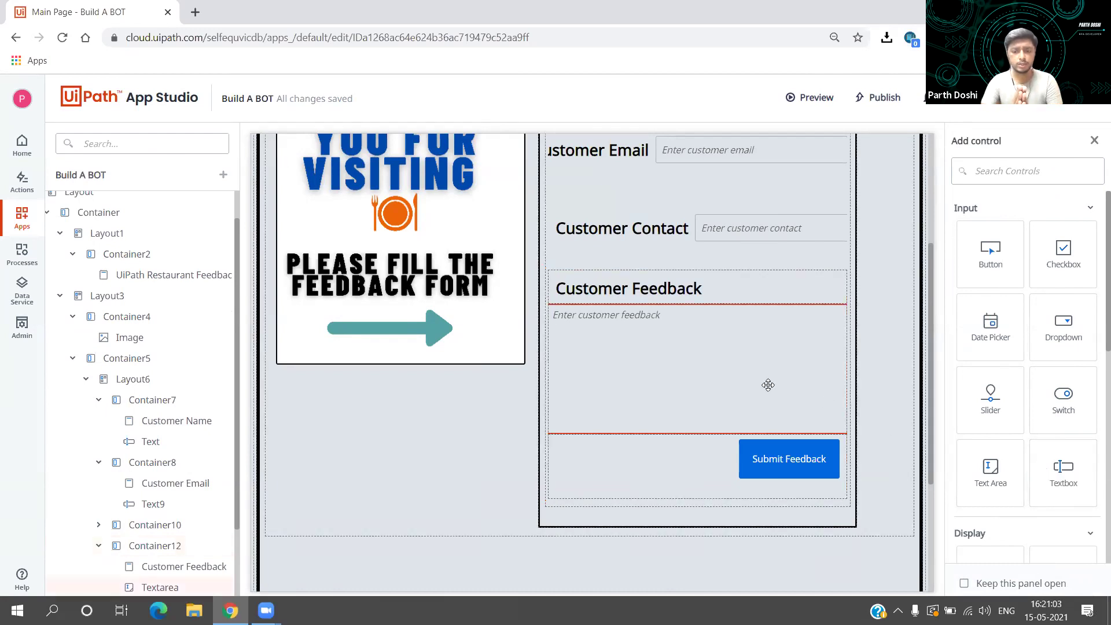
drag(769, 385, 784, 294)
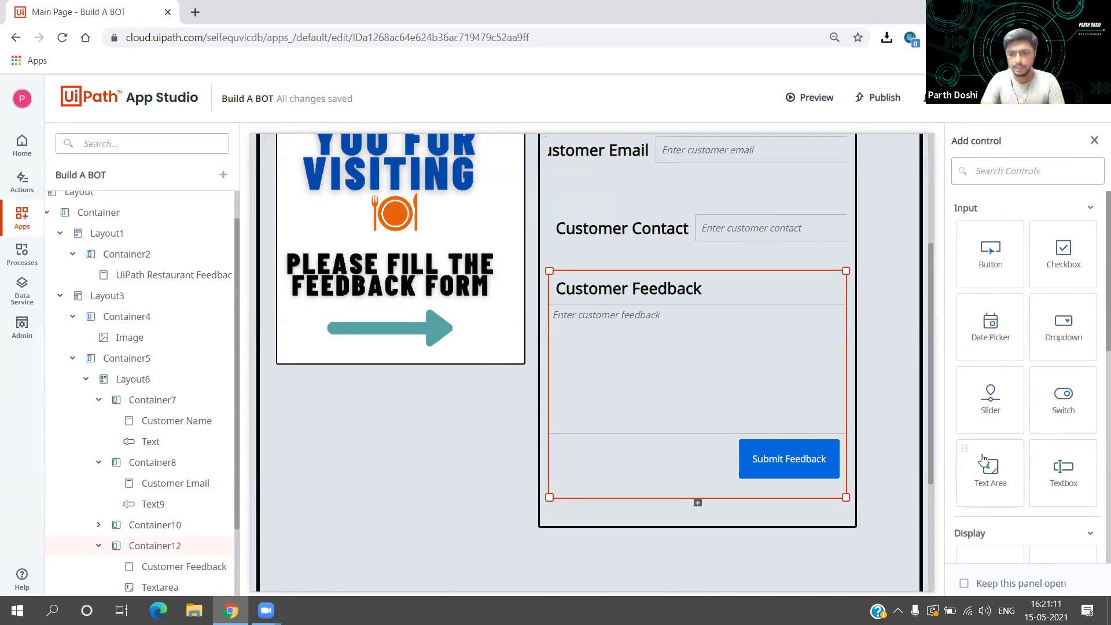
drag(986, 463, 740, 437)
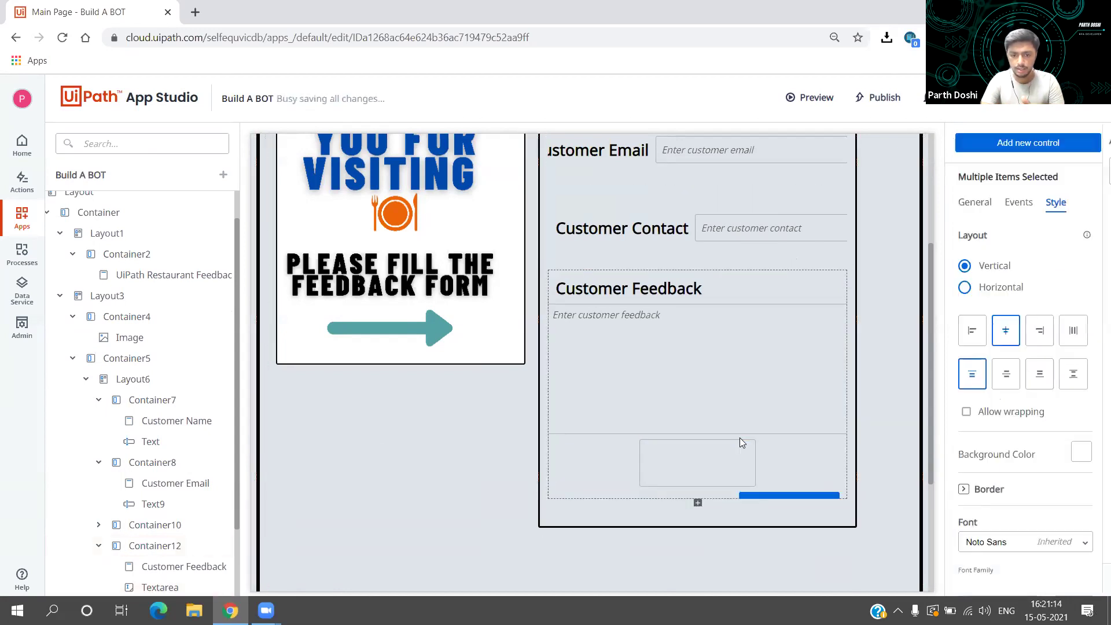
click(712, 457)
click(712, 457)
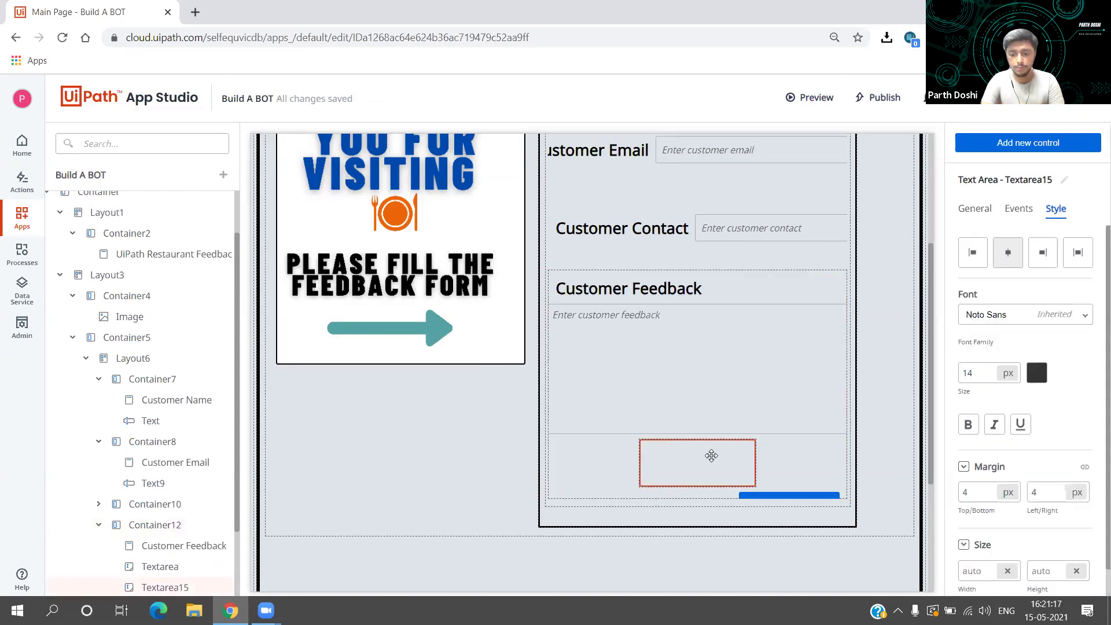
key(Delete)
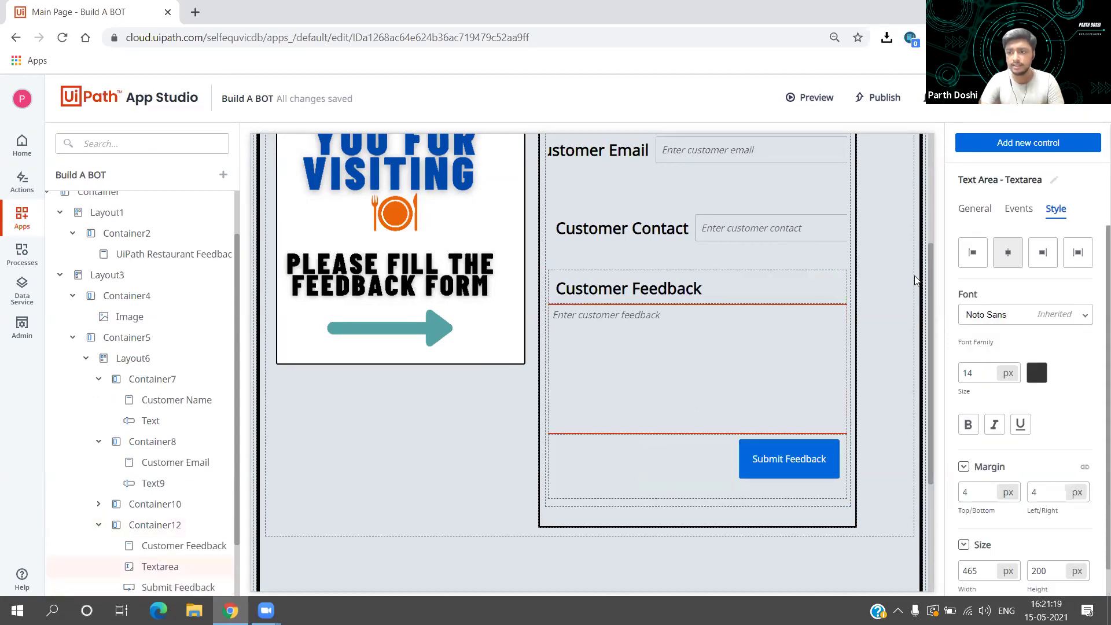
scroll(955, 416, down, 1)
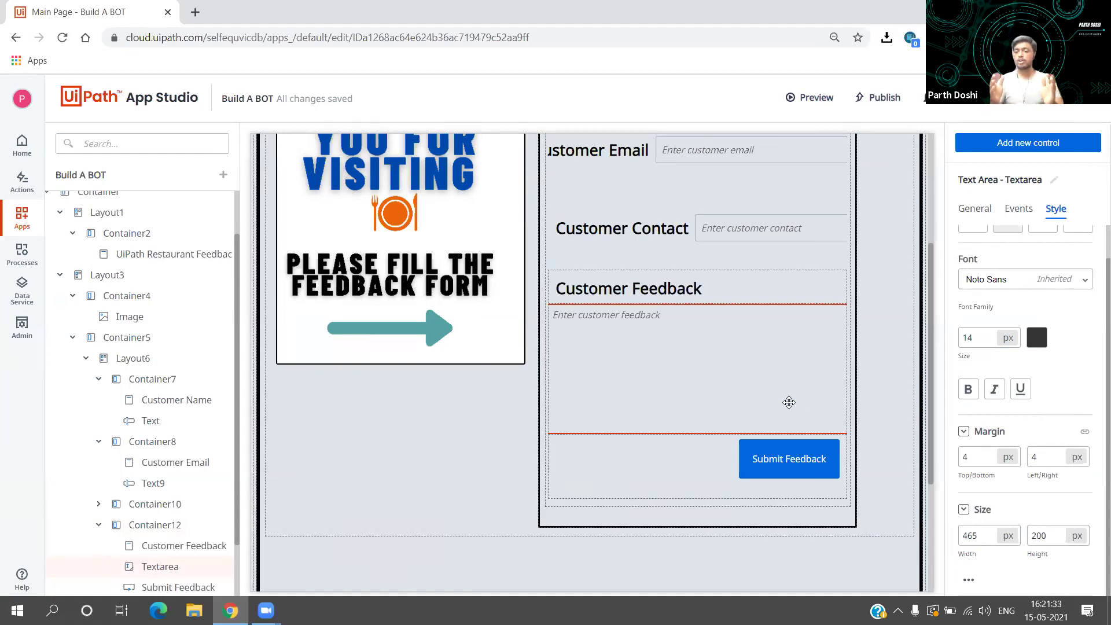
click(763, 220)
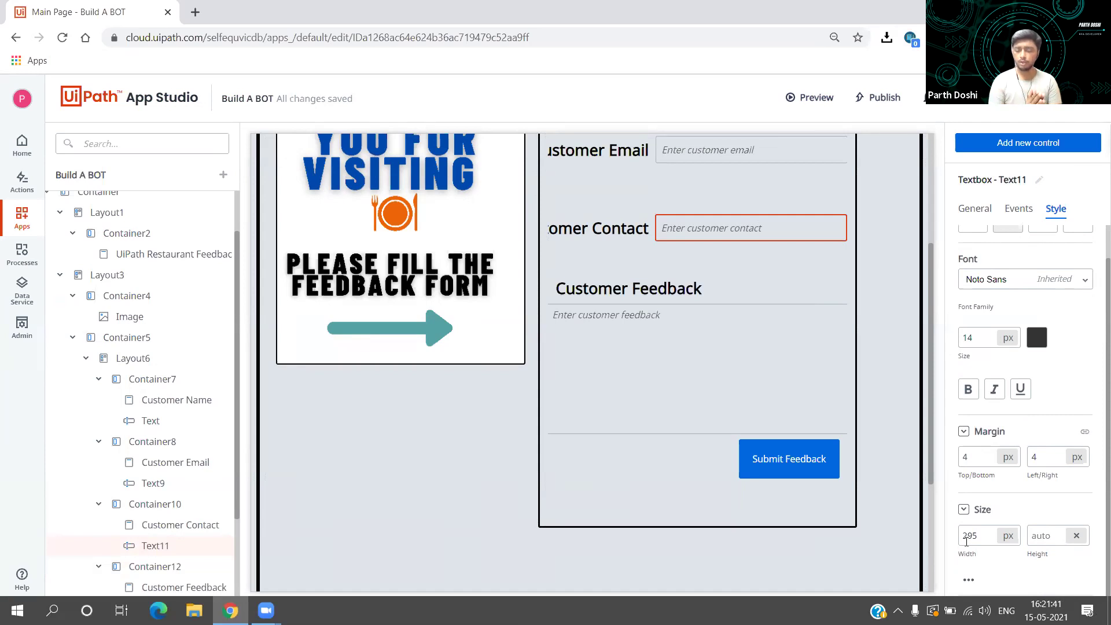
click(1078, 537)
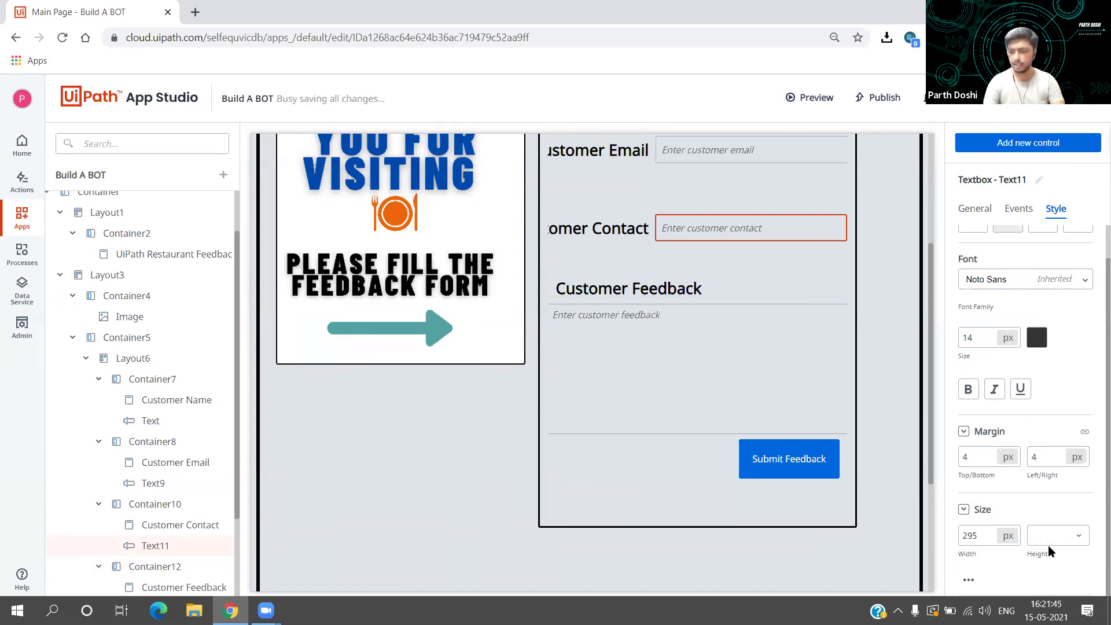
click(1082, 538)
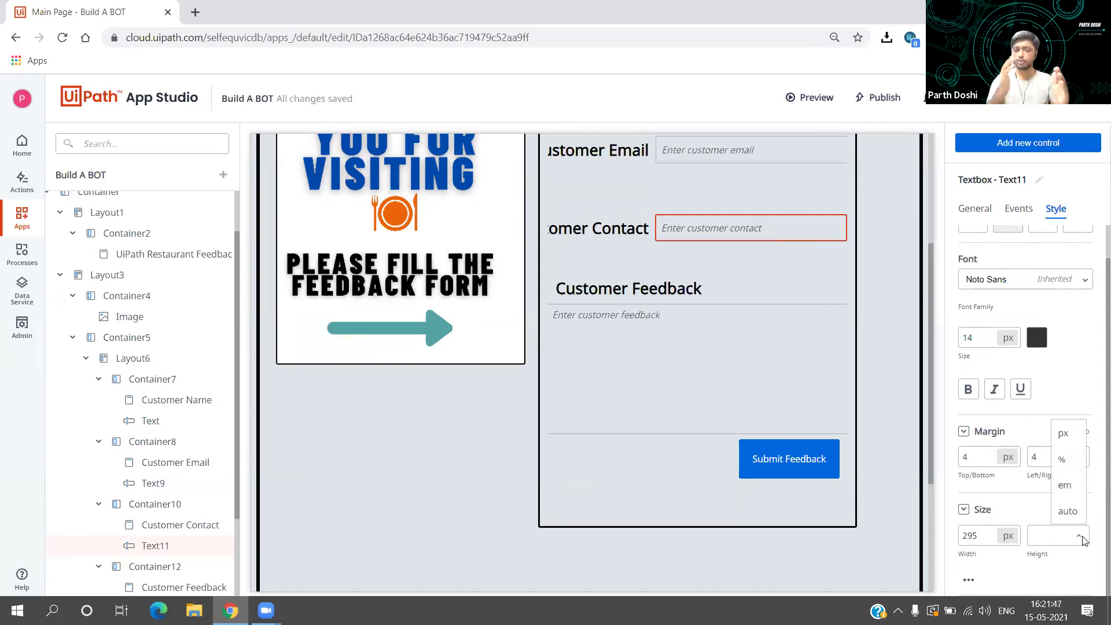
click(1063, 433)
click(1037, 532)
text(35)
double_click(1038, 532)
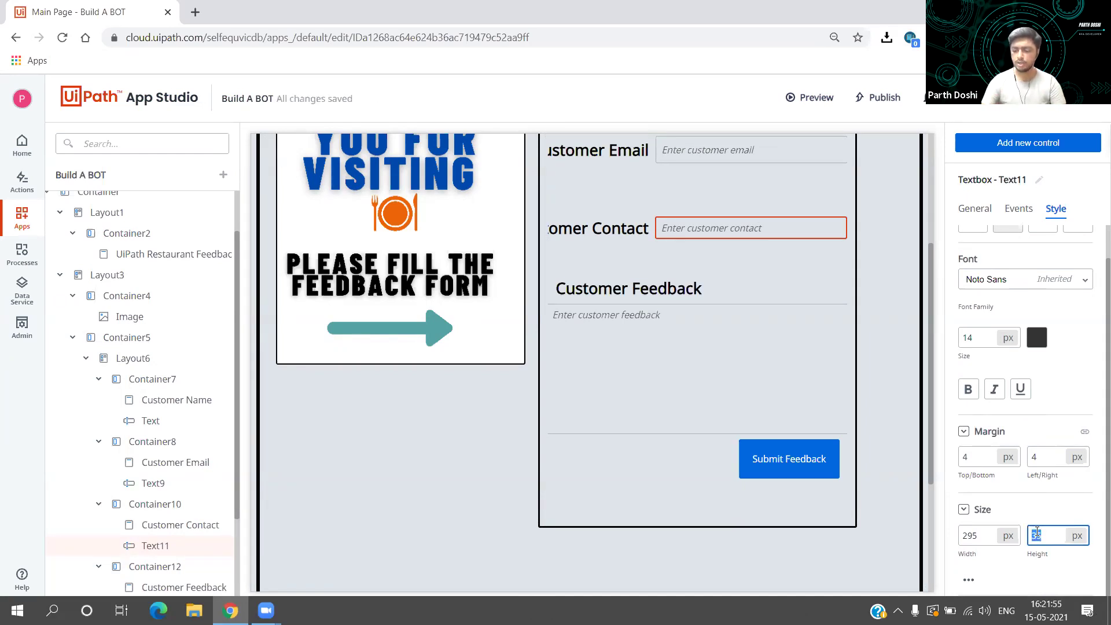
text(55)
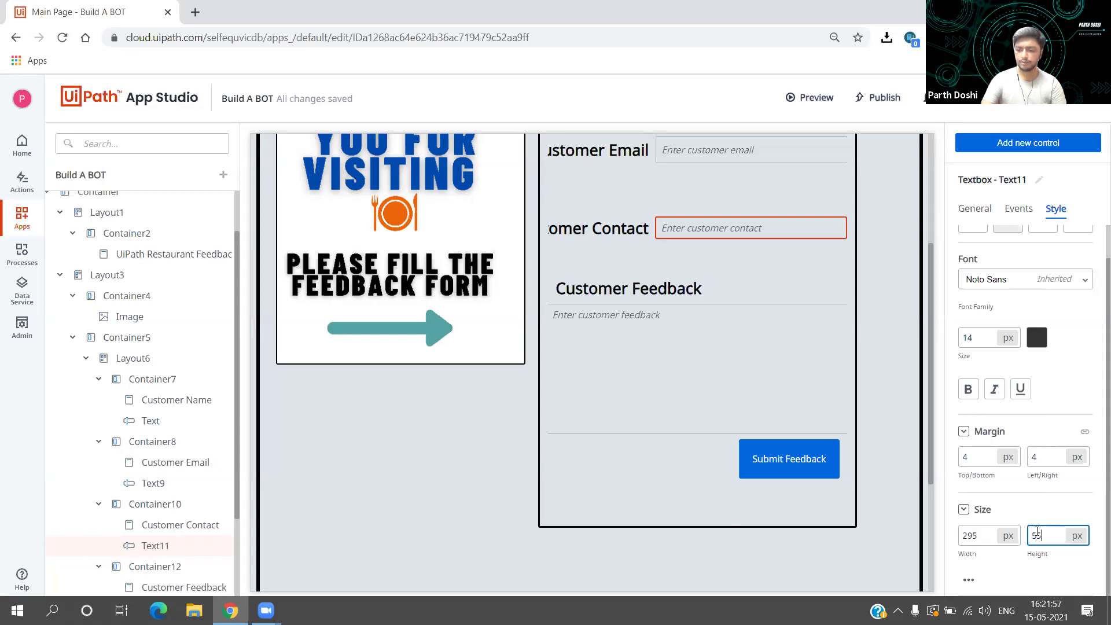
double_click(1037, 532)
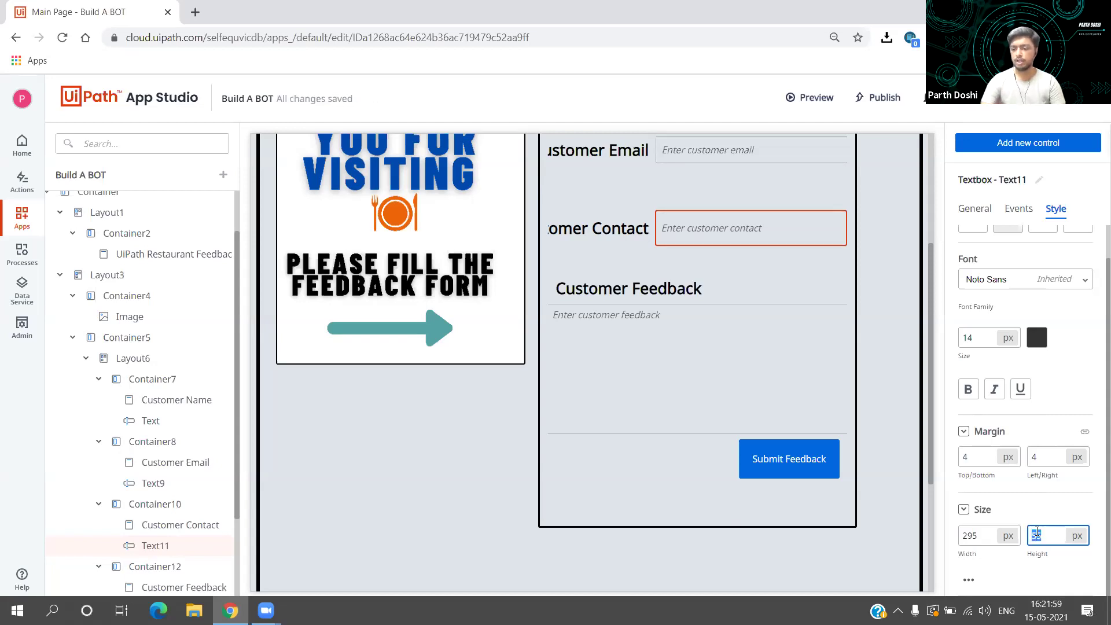
click(1078, 536)
click(1077, 513)
click(1061, 514)
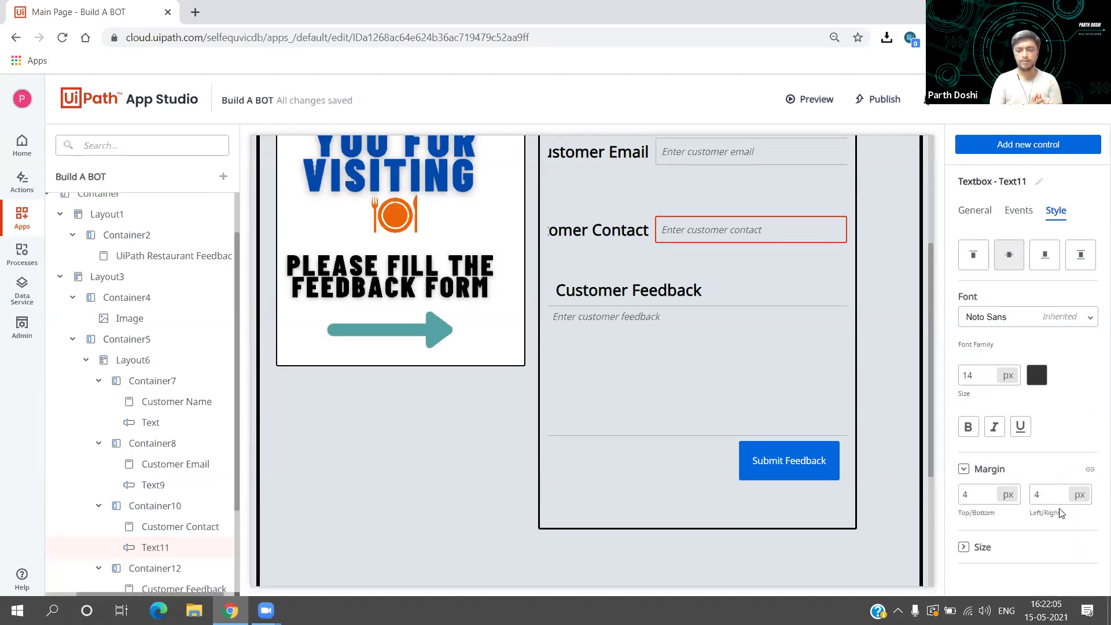
click(623, 471)
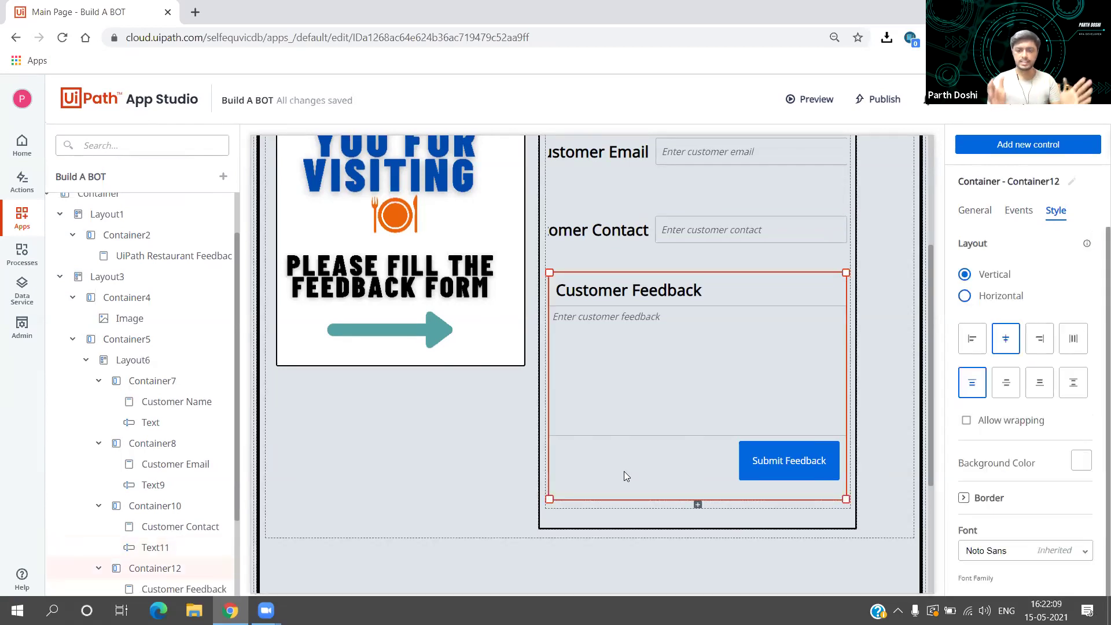
Step: Select Layout6 and Container5, then the Submit Feedback button to show its Style tab
scroll(624, 471, down, 3)
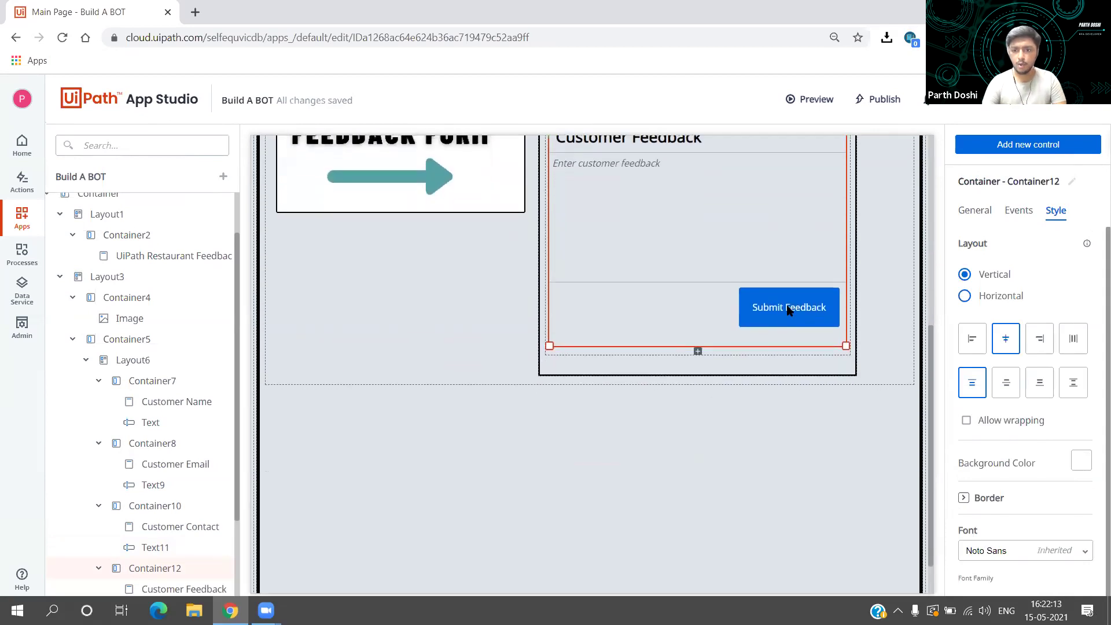
click(734, 309)
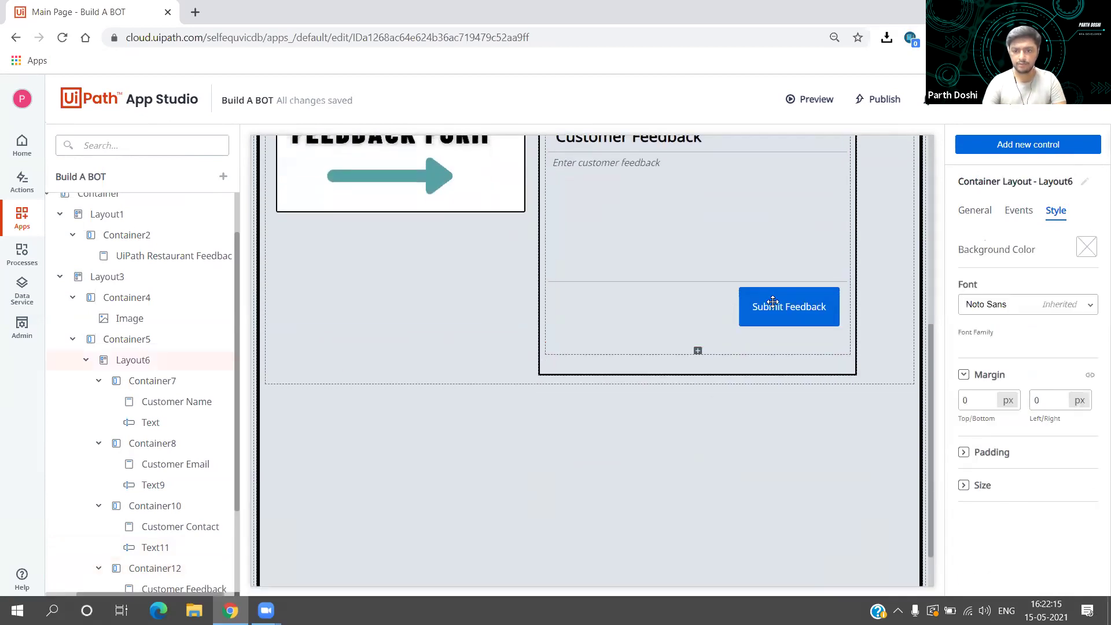
scroll(769, 283, up, 3)
scroll(800, 256, down, 4)
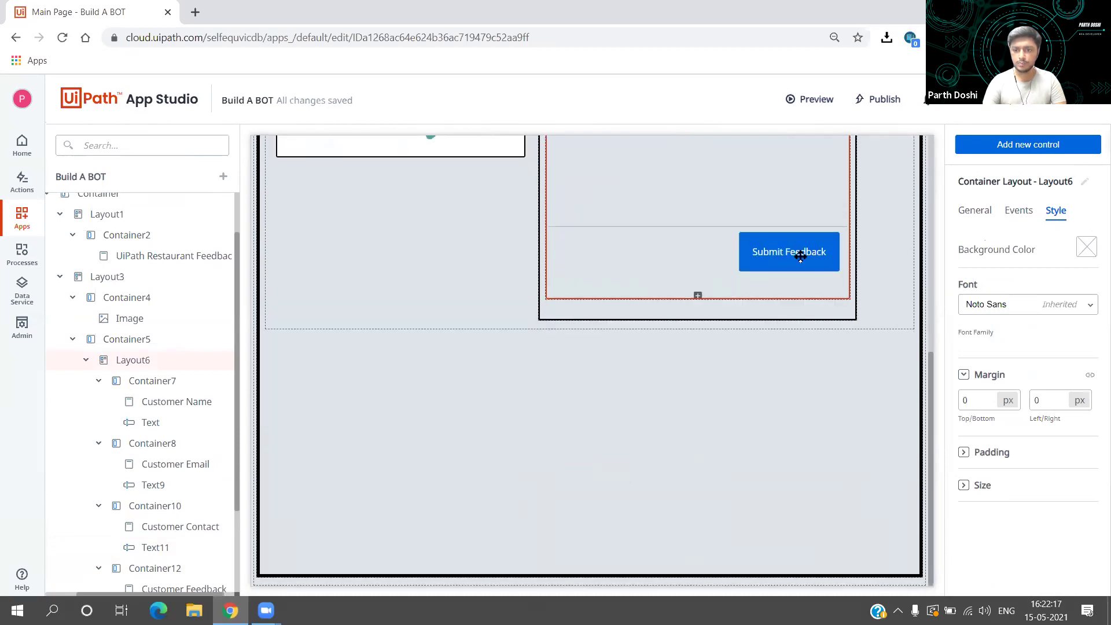
click(783, 308)
scroll(784, 302, up, 4)
scroll(781, 312, down, 4)
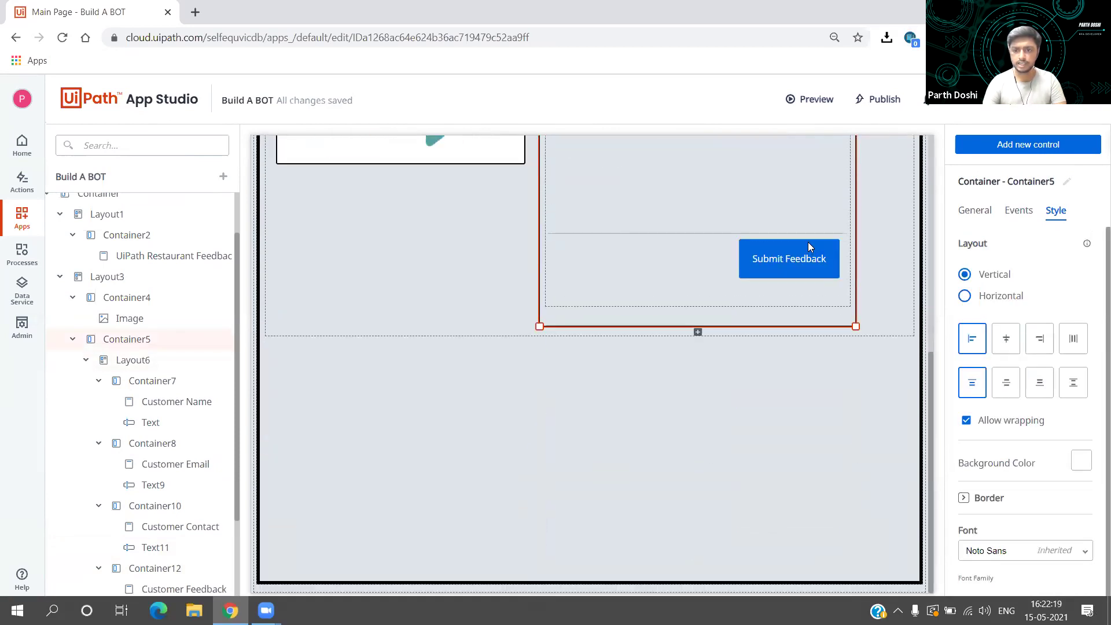
click(807, 249)
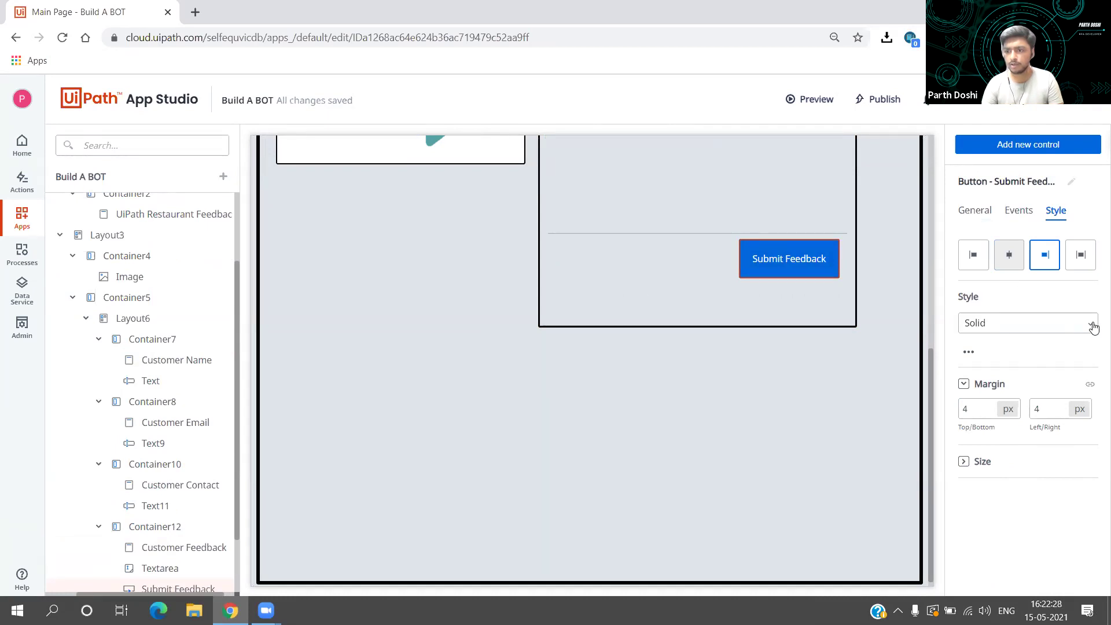
Step: Try the green Start style on Submit Feedback, then revert it to the solid style
click(1093, 327)
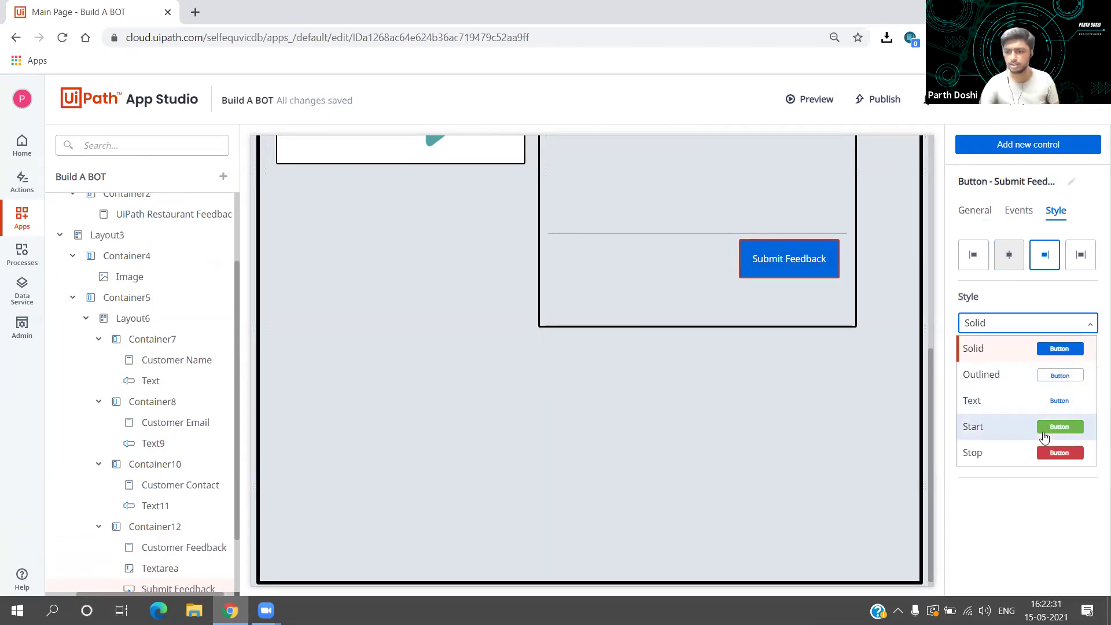
click(1045, 429)
click(1083, 327)
click(1052, 350)
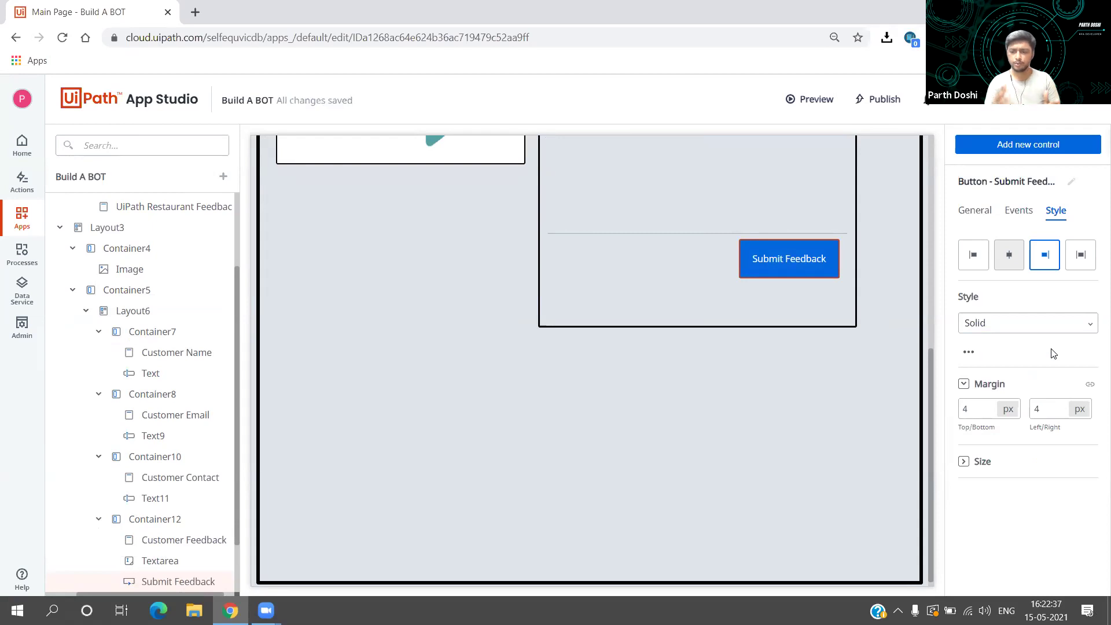
Step: Set the Submit Feedback button's background colour to green (#00df2d)
click(970, 353)
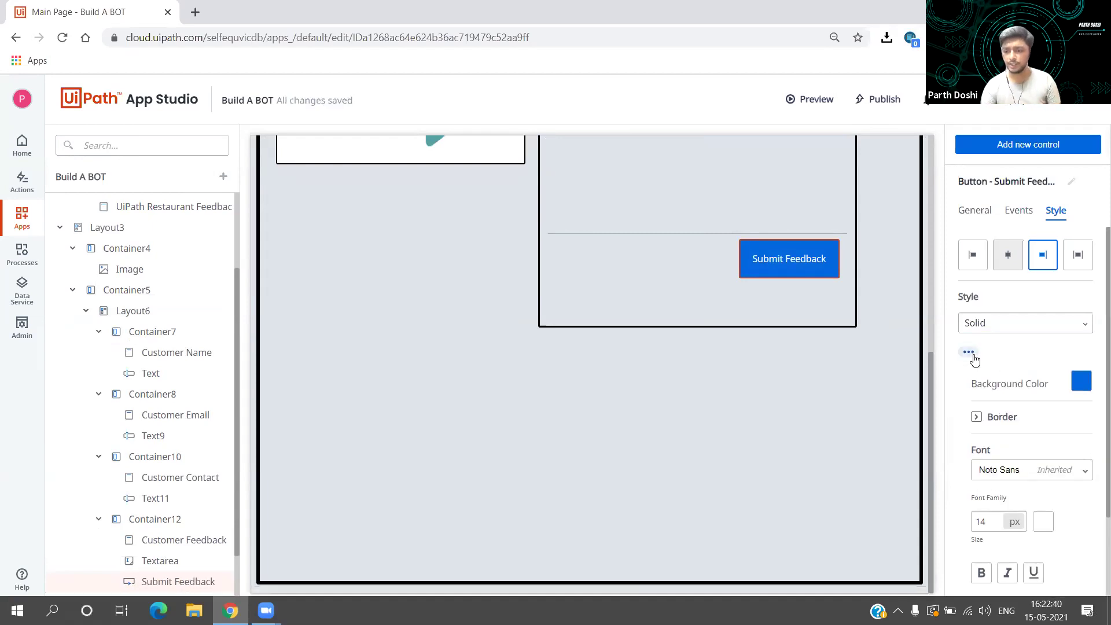
click(1081, 380)
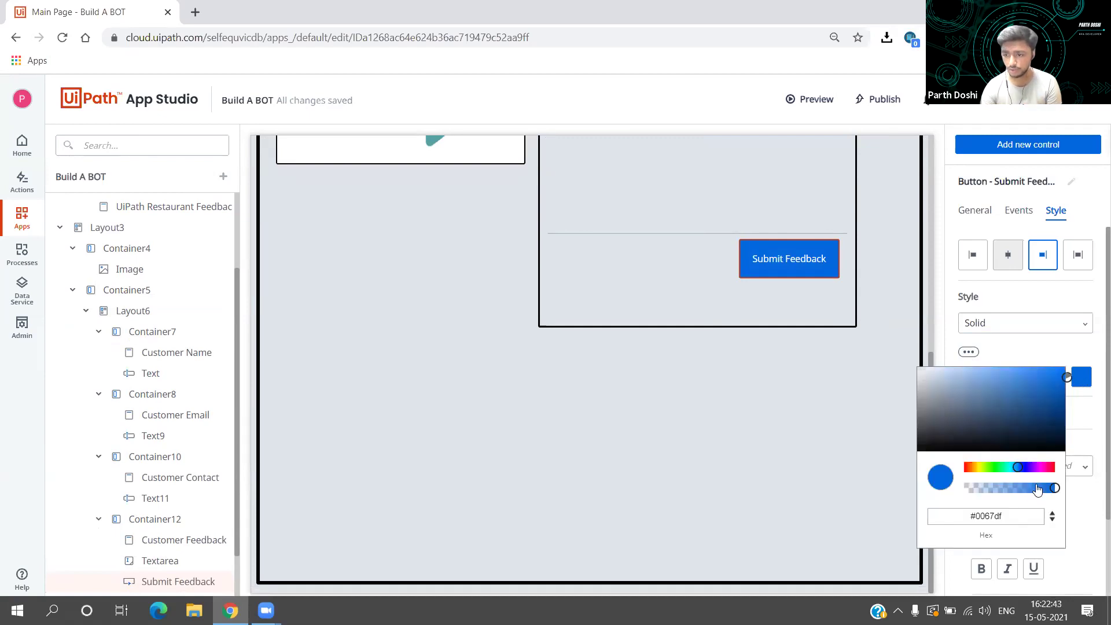
click(998, 469)
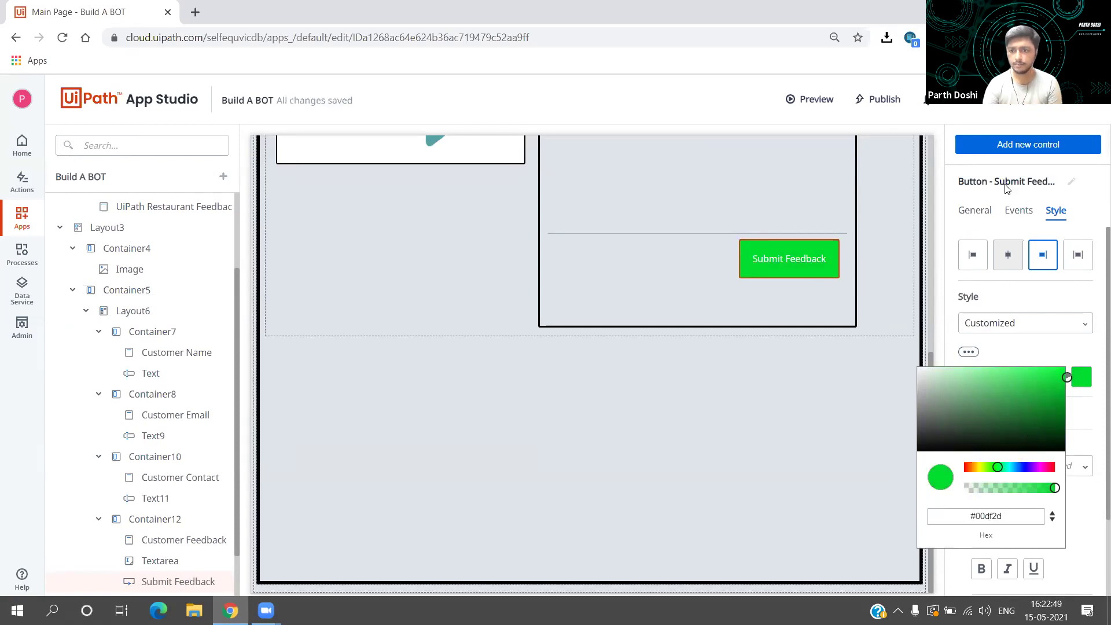
click(1050, 304)
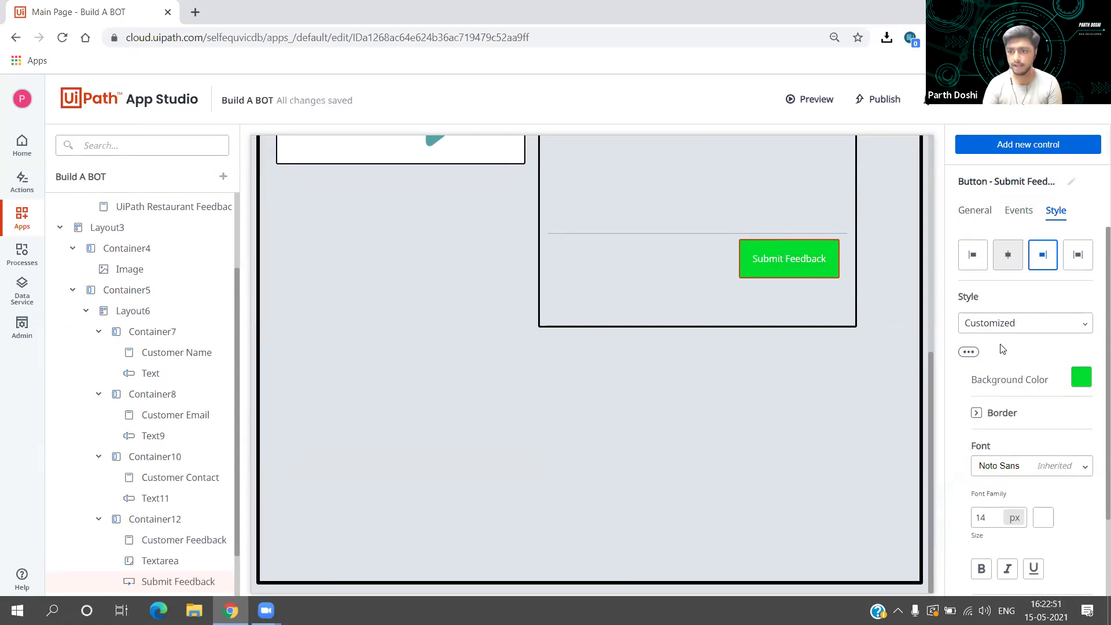
Step: Make the button label black (#000000), bold, and font size 24, then select the Hello label
scroll(984, 498, down, 1)
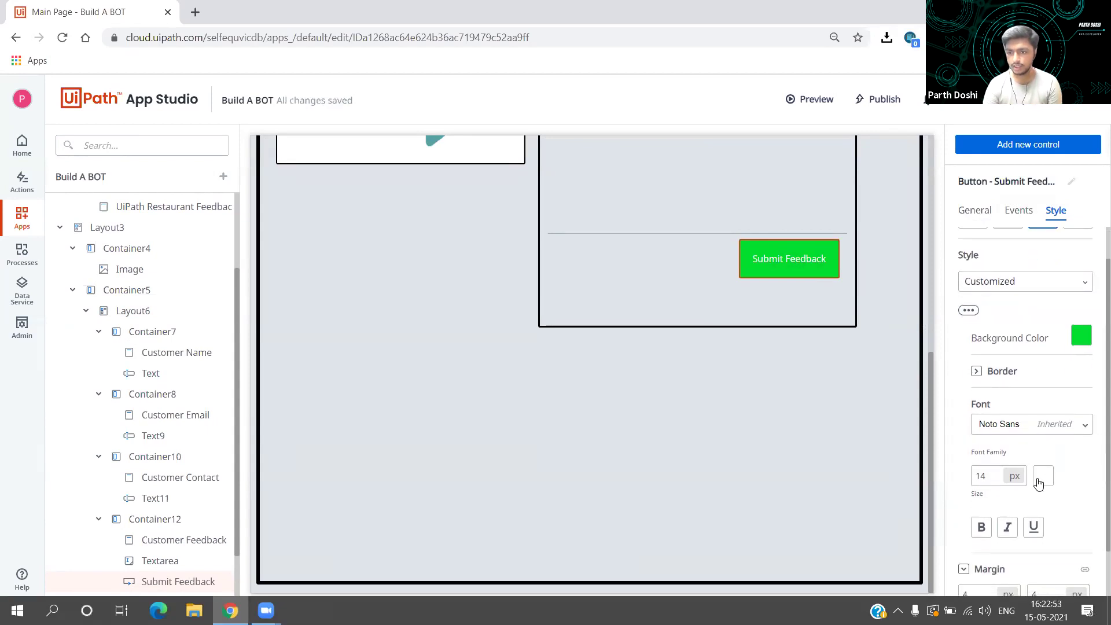
click(1039, 477)
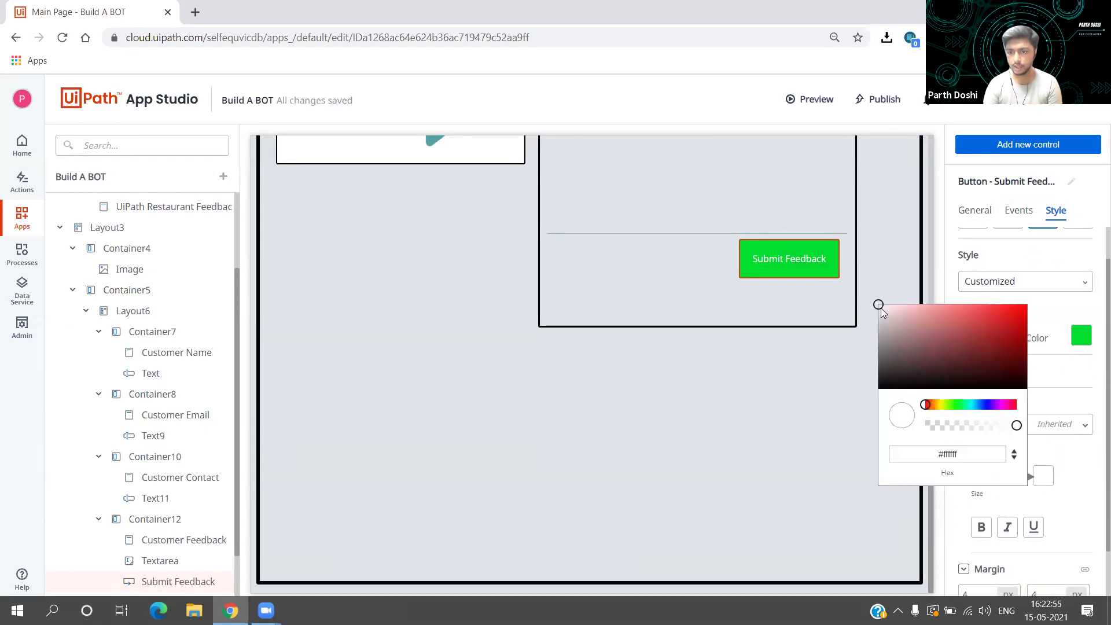
drag(878, 309, 860, 410)
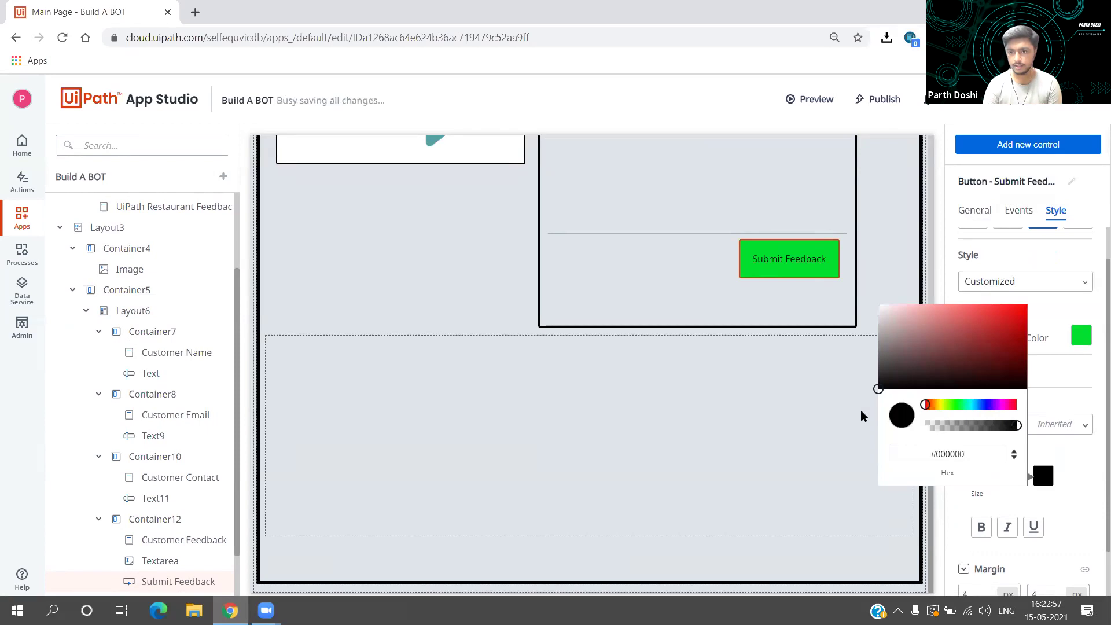
click(1075, 458)
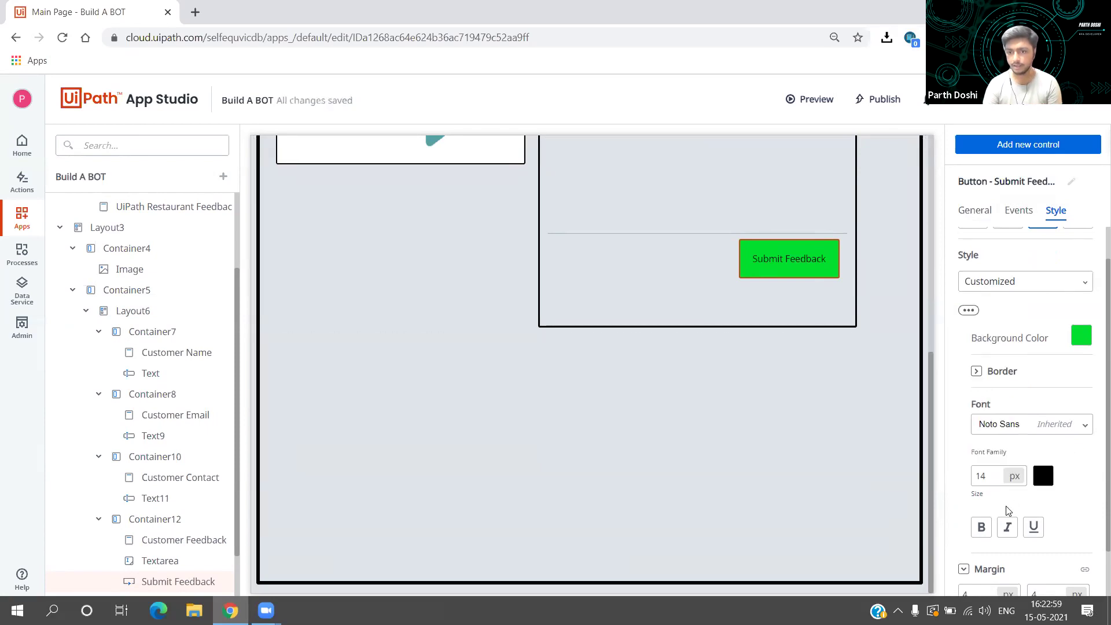
click(979, 528)
double_click(983, 474)
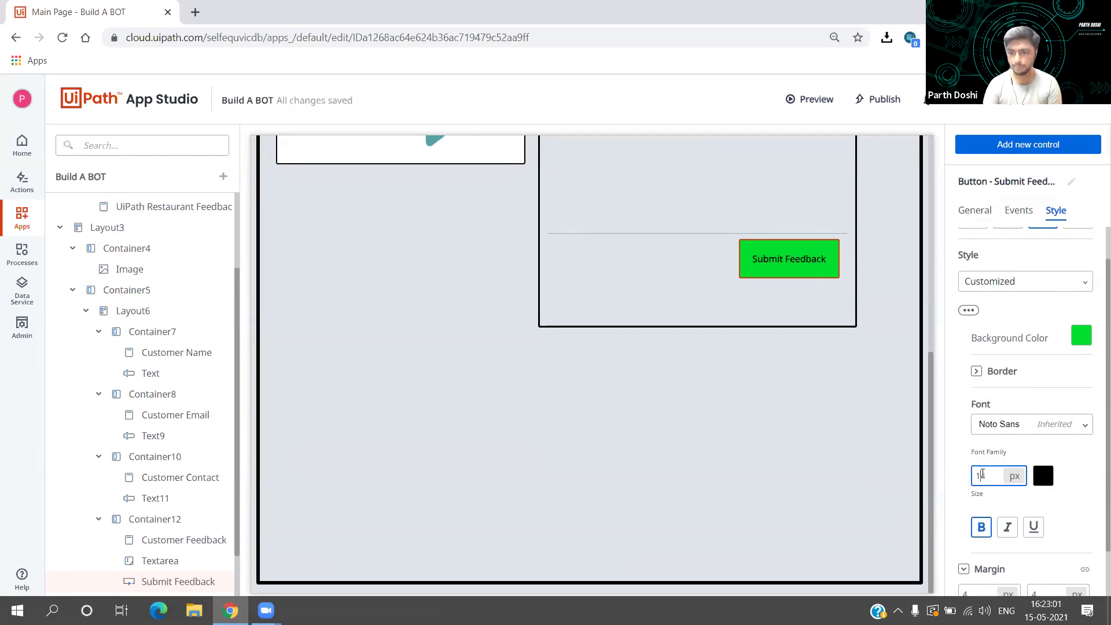
text(24)
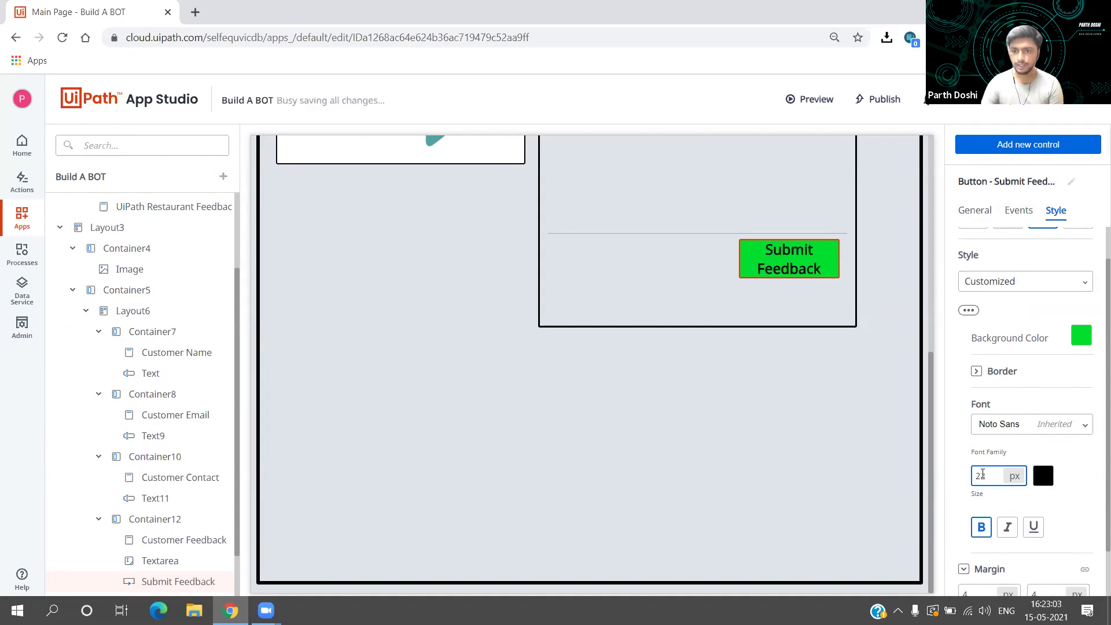
click(1080, 477)
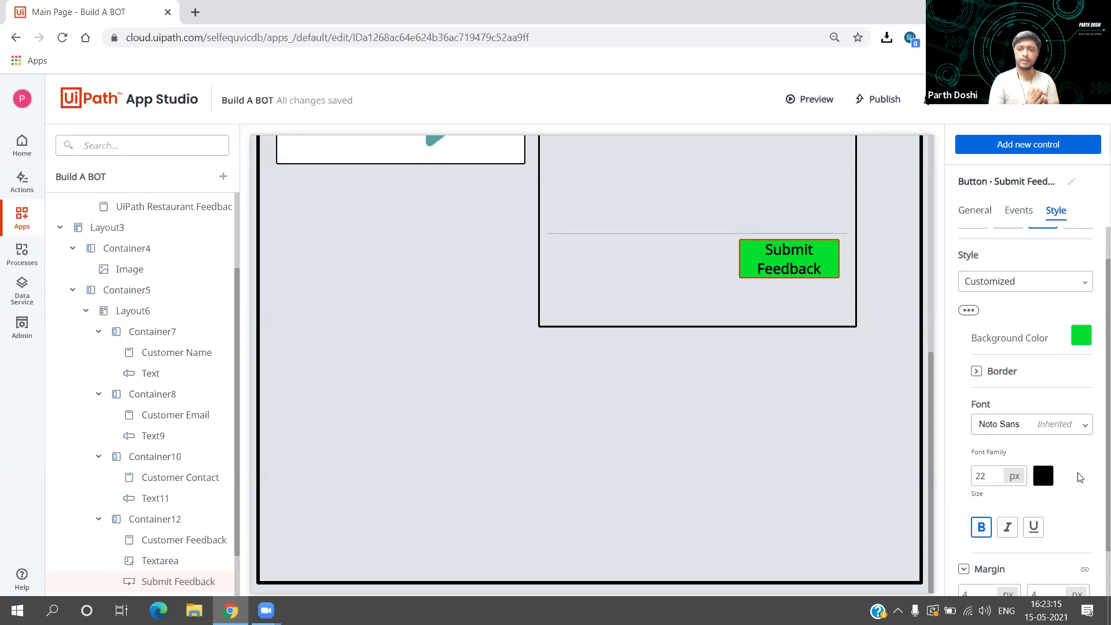
click(844, 393)
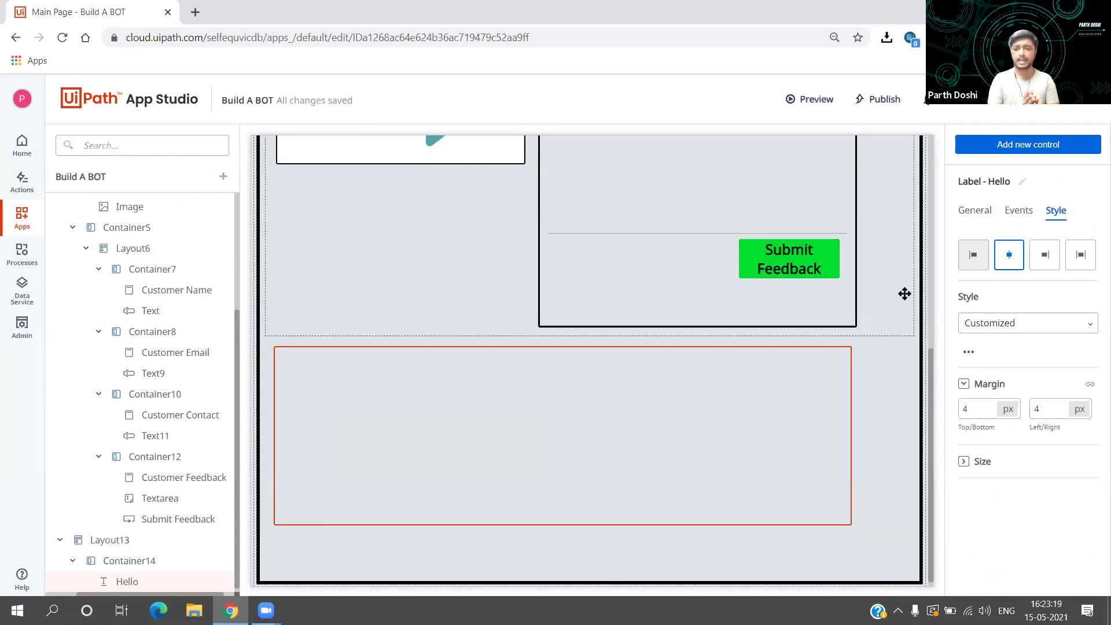
click(904, 293)
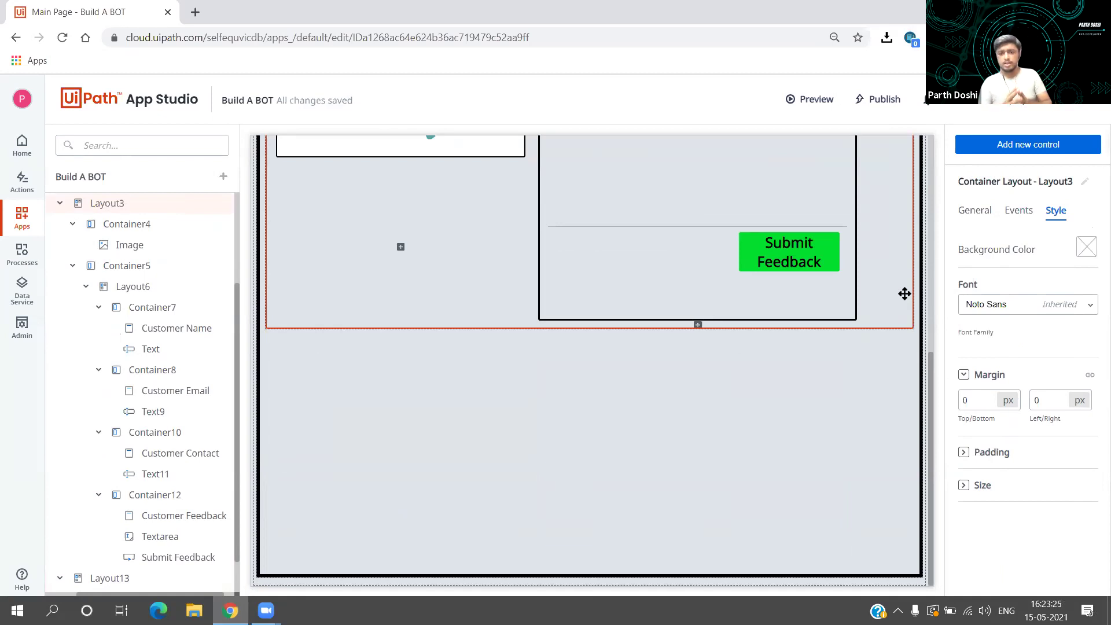
click(415, 480)
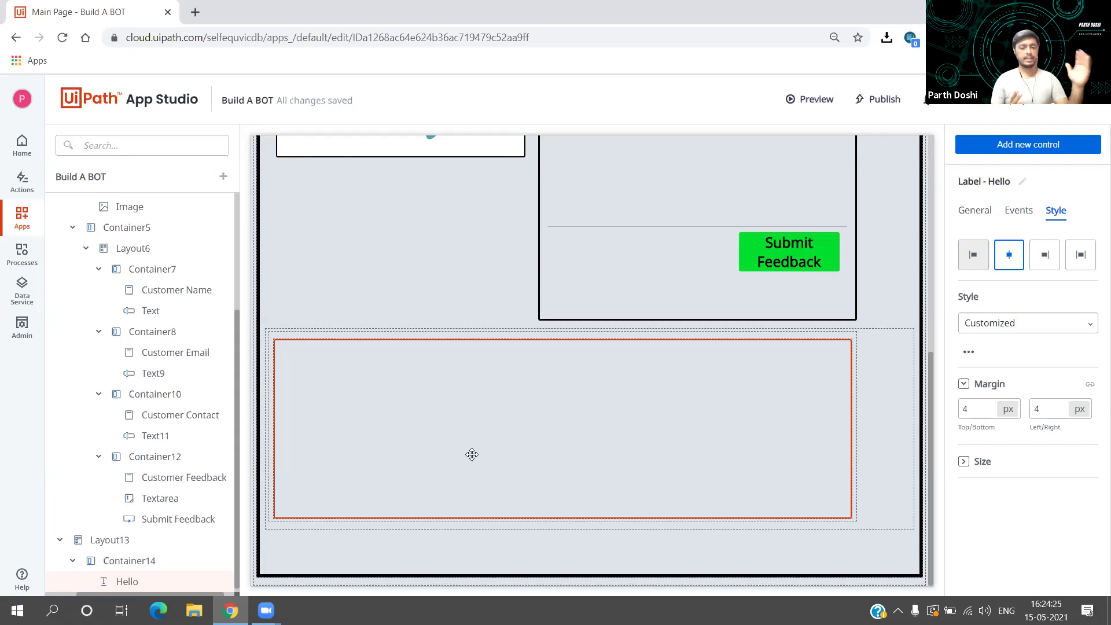
click(420, 251)
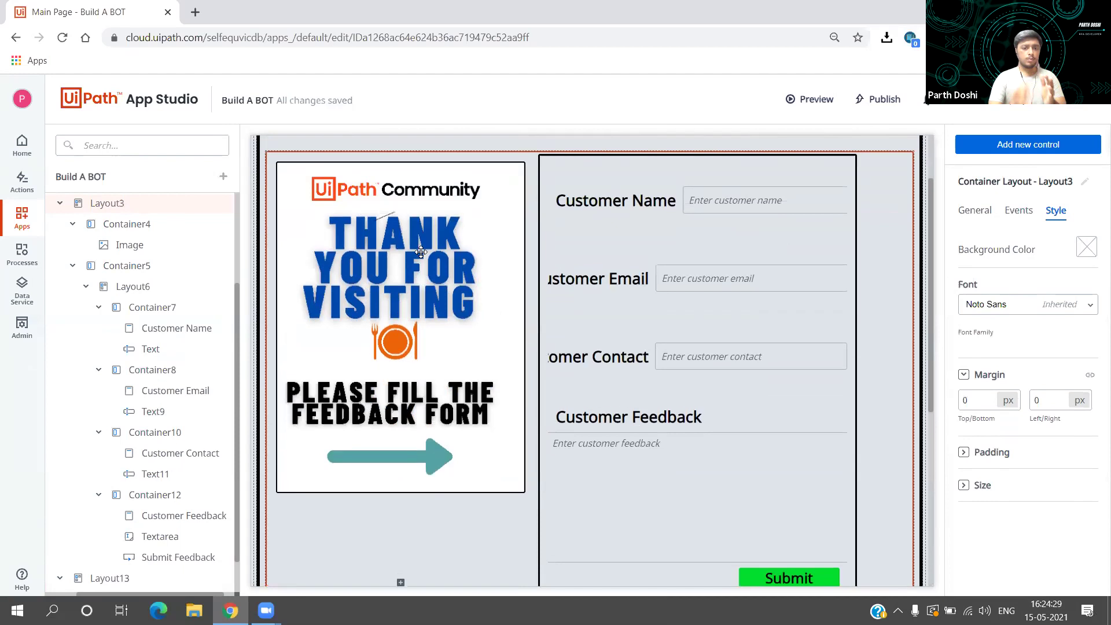
Step: Select the title's Container2 and scroll the page outline up to the top
scroll(581, 189, up, 1)
click(579, 185)
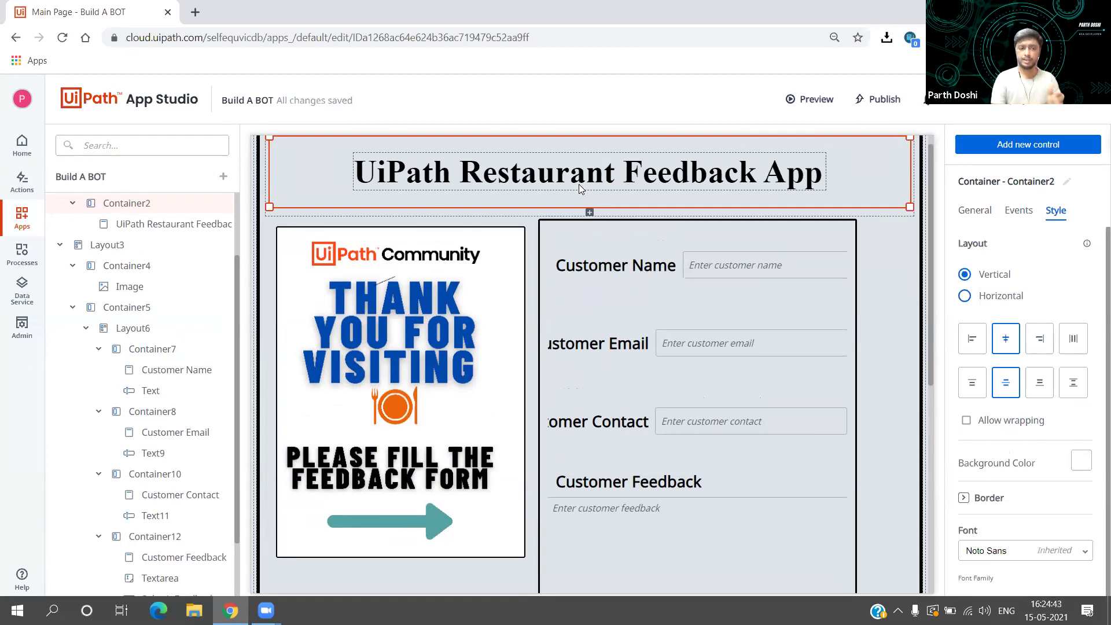
scroll(128, 255, up, 2)
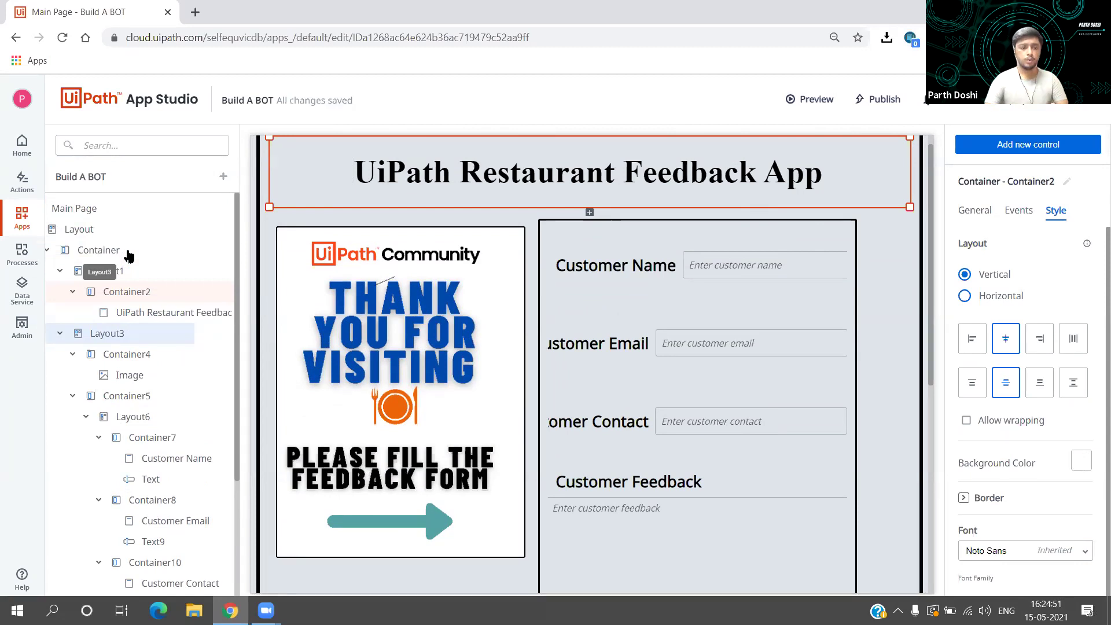
Step: Rename the top-level Container to Header Container
right_click(110, 258)
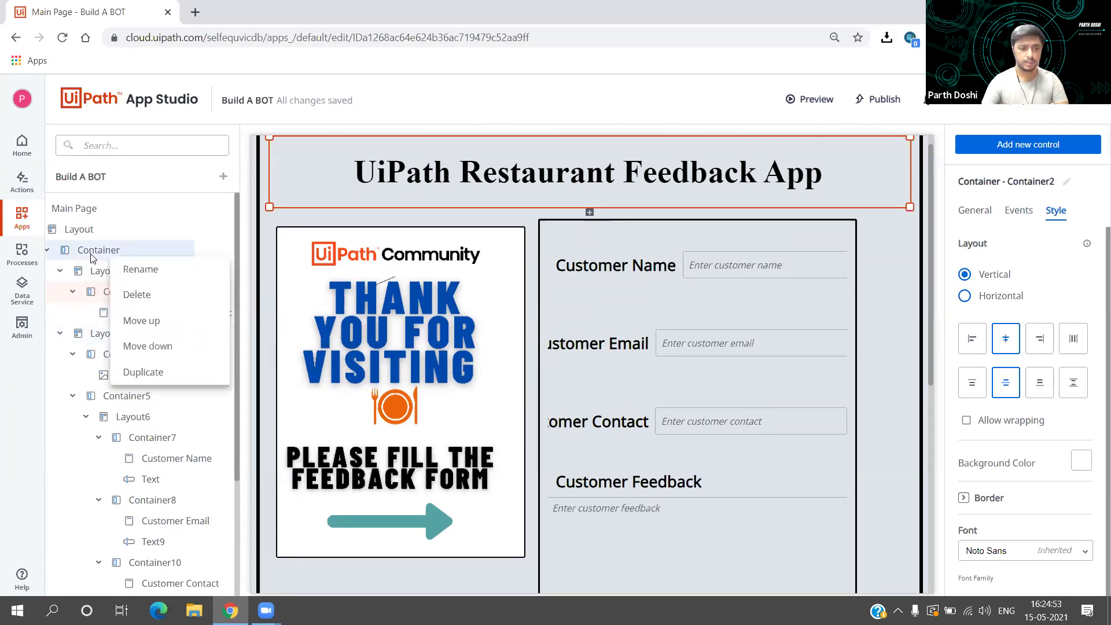
click(139, 269)
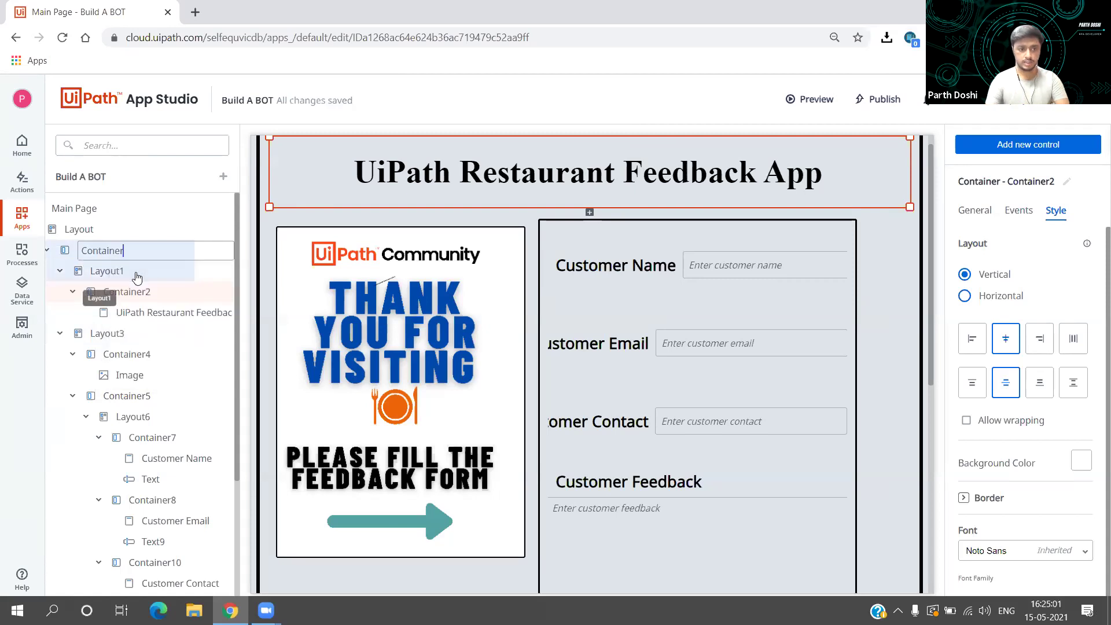
text(Header)
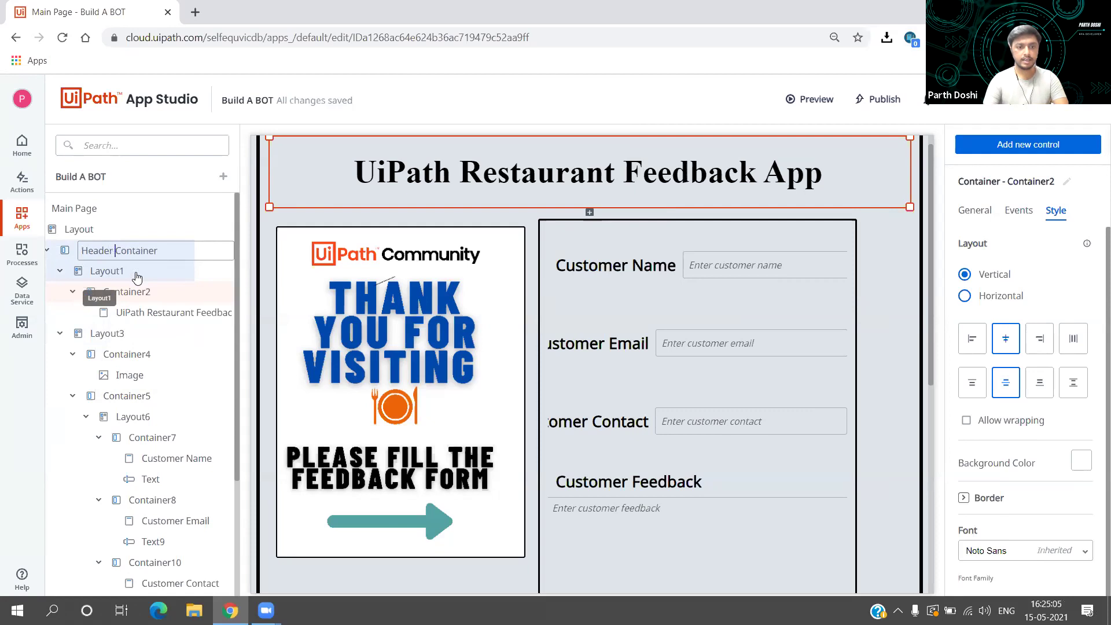
key(Return)
Step: Rename Header Container to Main Container
click(460, 250)
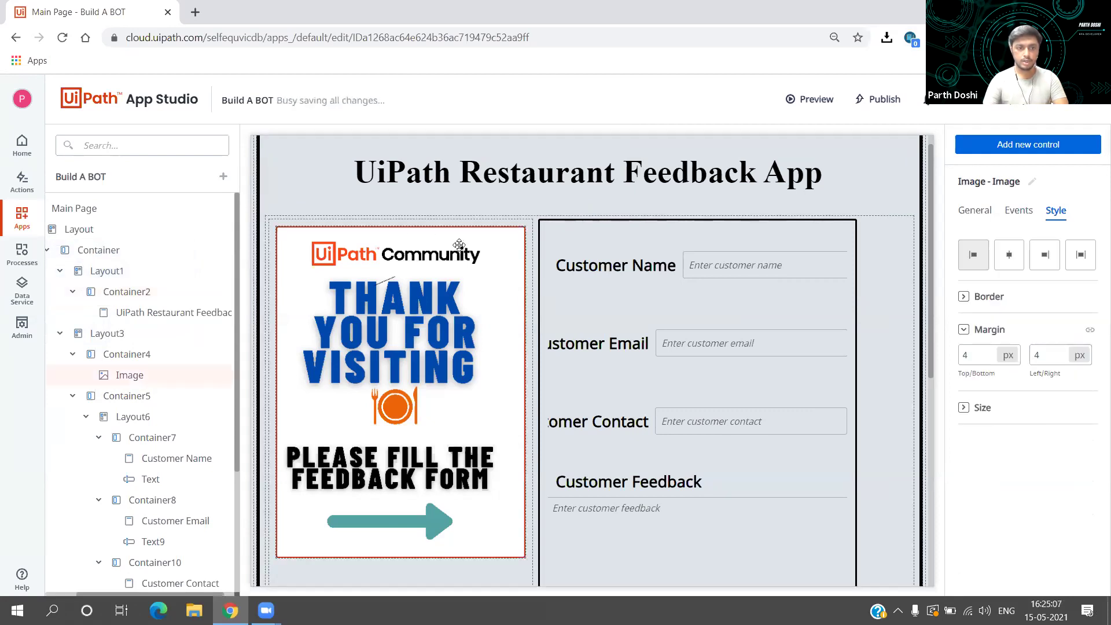
click(49, 251)
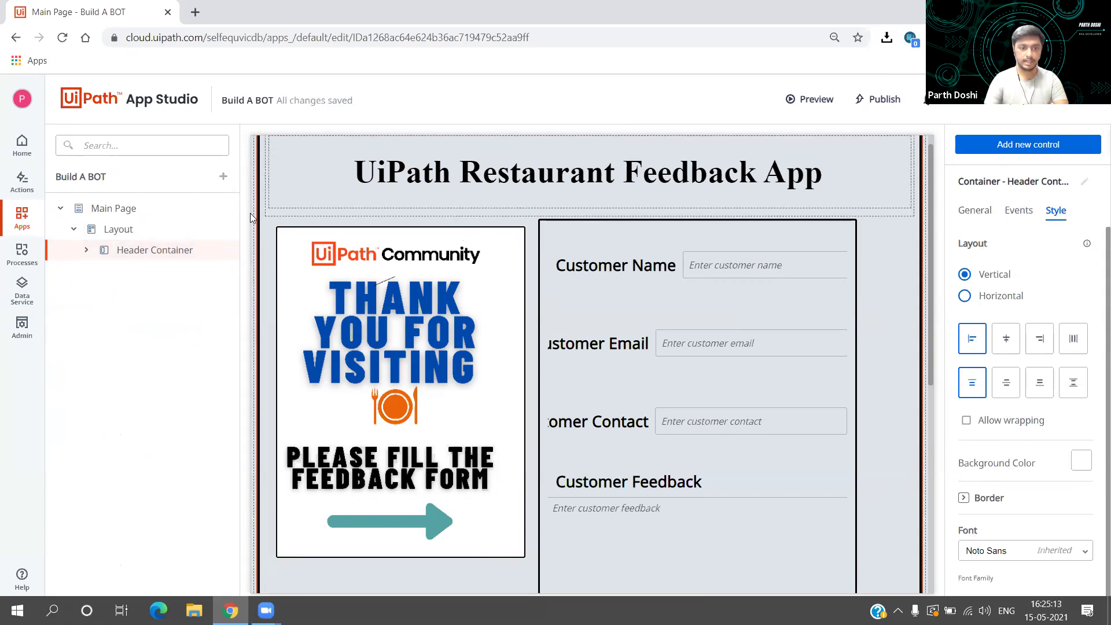
click(127, 258)
right_click(128, 258)
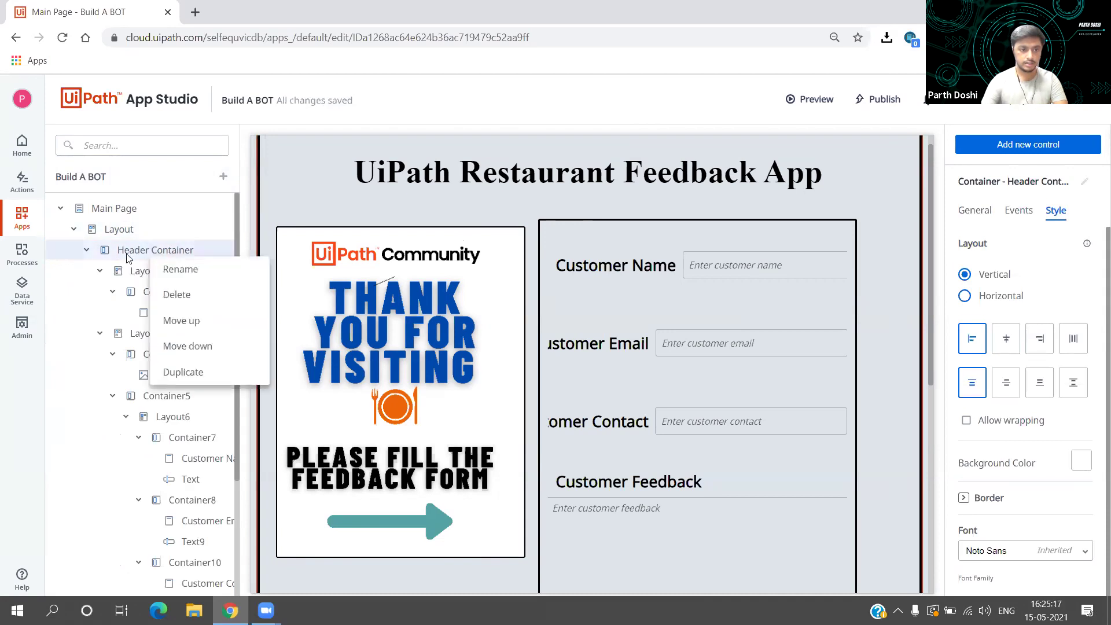
click(165, 268)
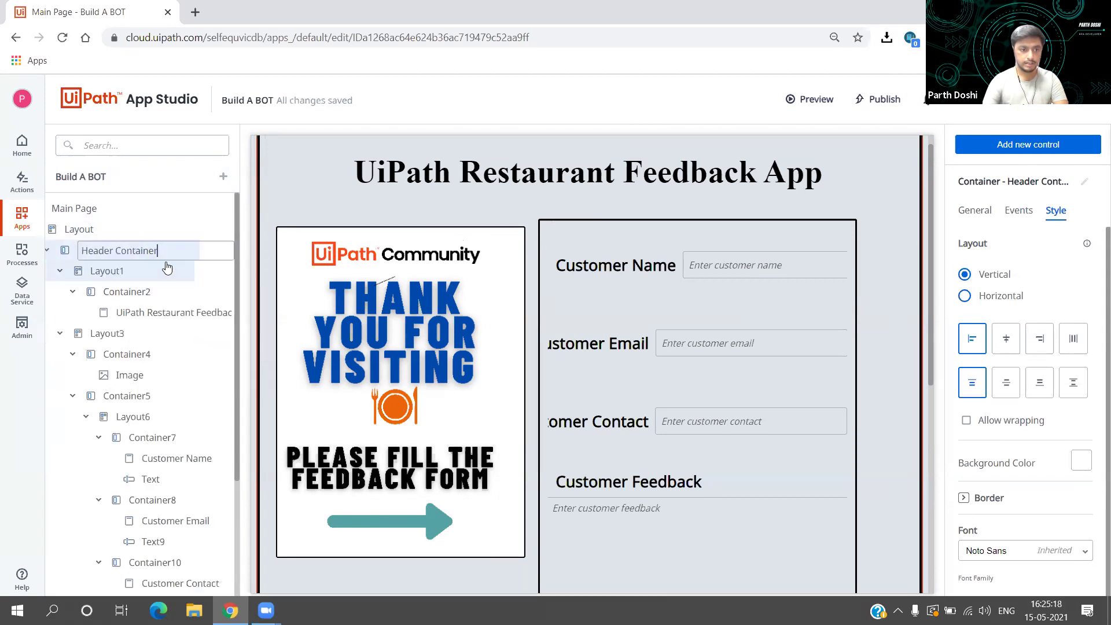
double_click(97, 250)
text(Main)
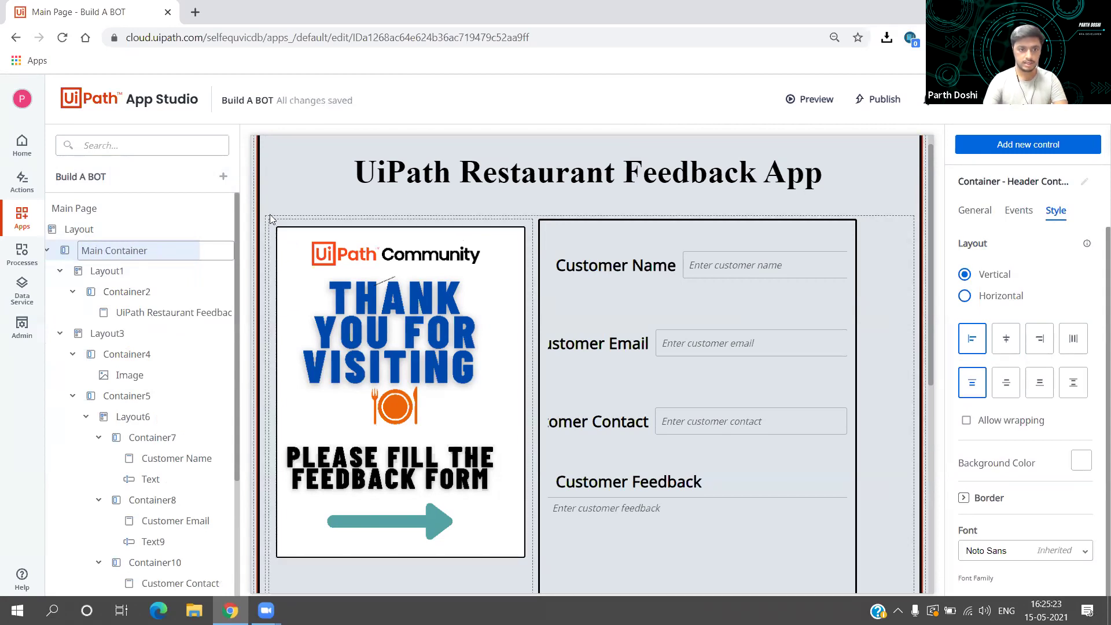
click(297, 193)
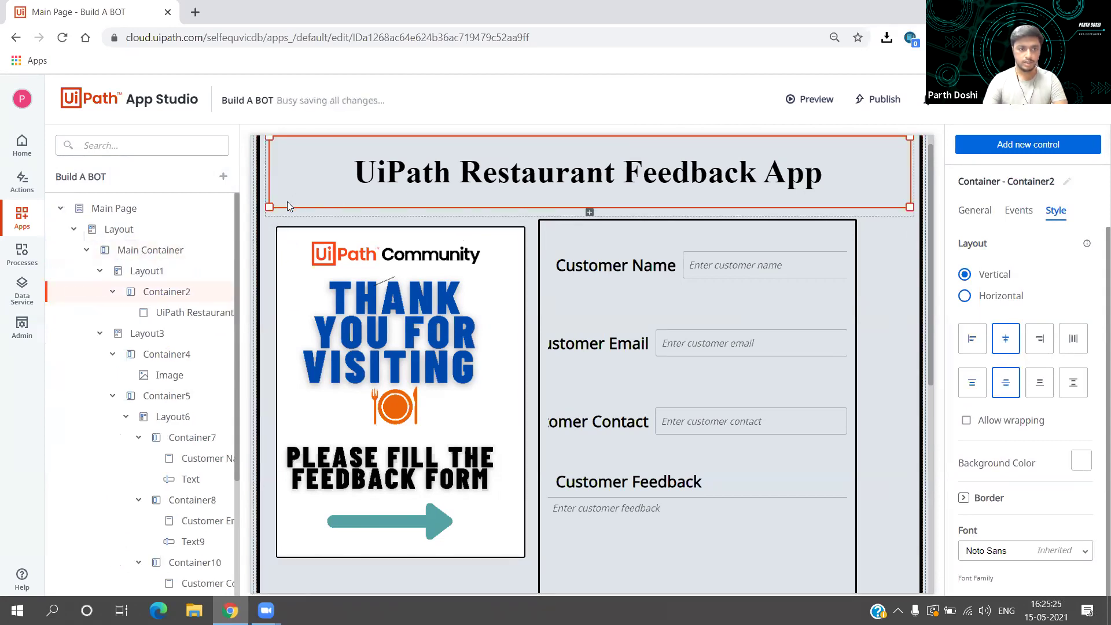
Step: Rename Container2 to Header Container
right_click(150, 299)
click(179, 312)
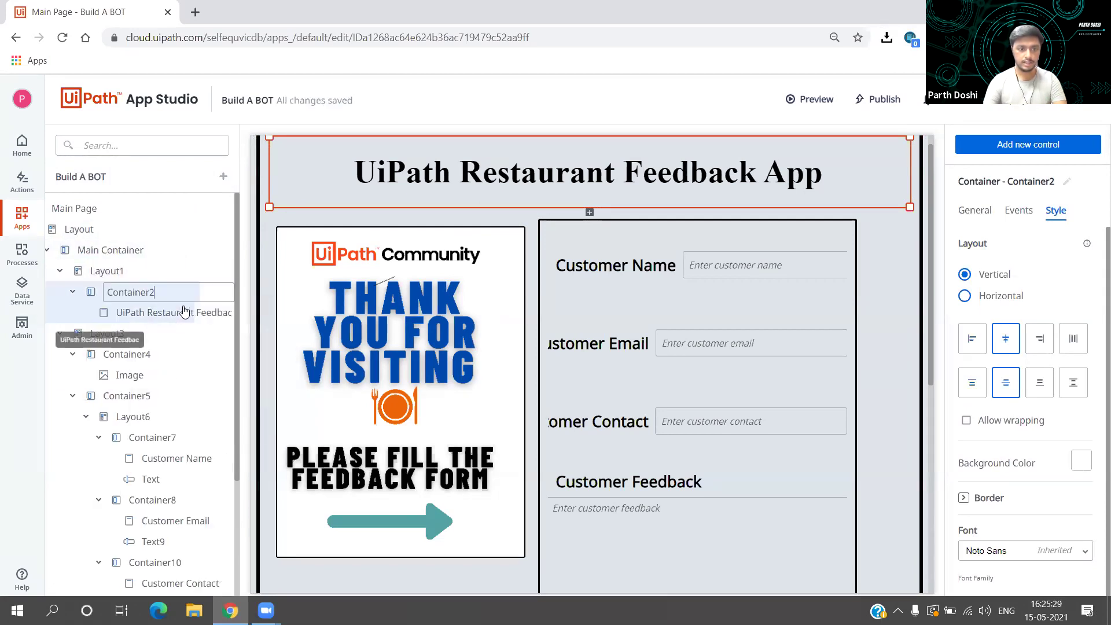
key(Left)
key(Left)
key(Left)
key(Left)
key(Left)
text(Header)
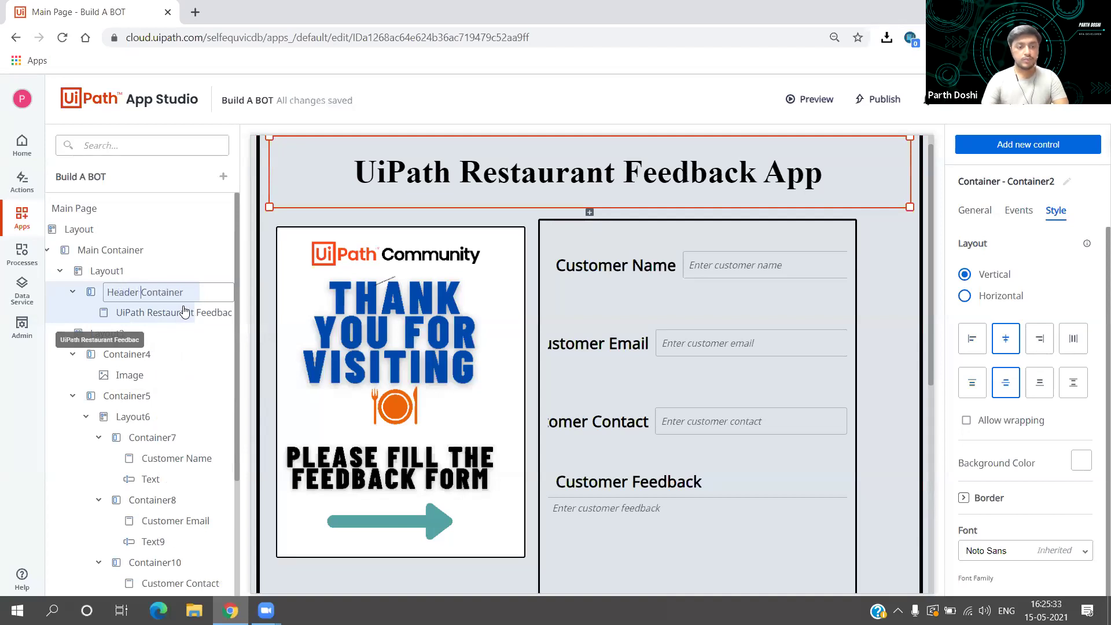
click(357, 192)
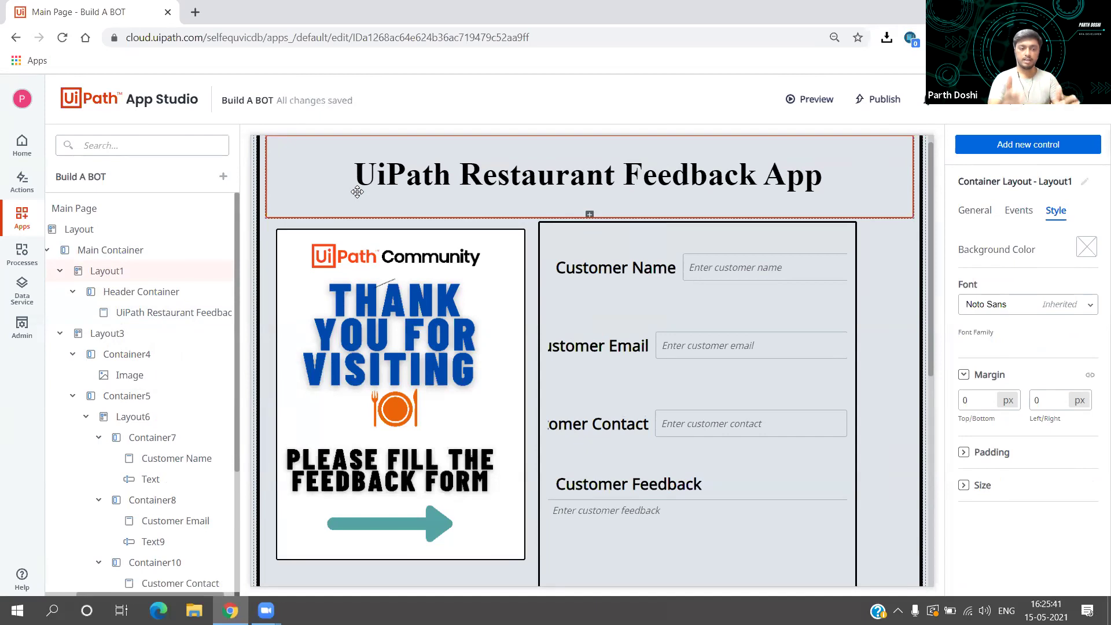
Step: Rename Container4 to Image Container
right_click(160, 353)
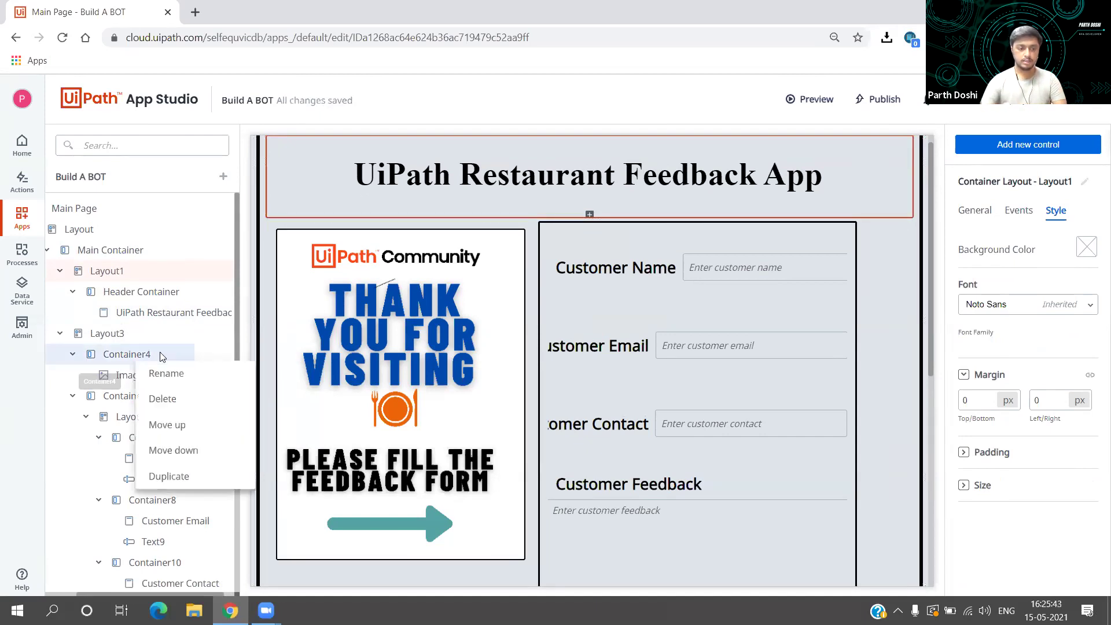
click(166, 374)
key(BackSpace)
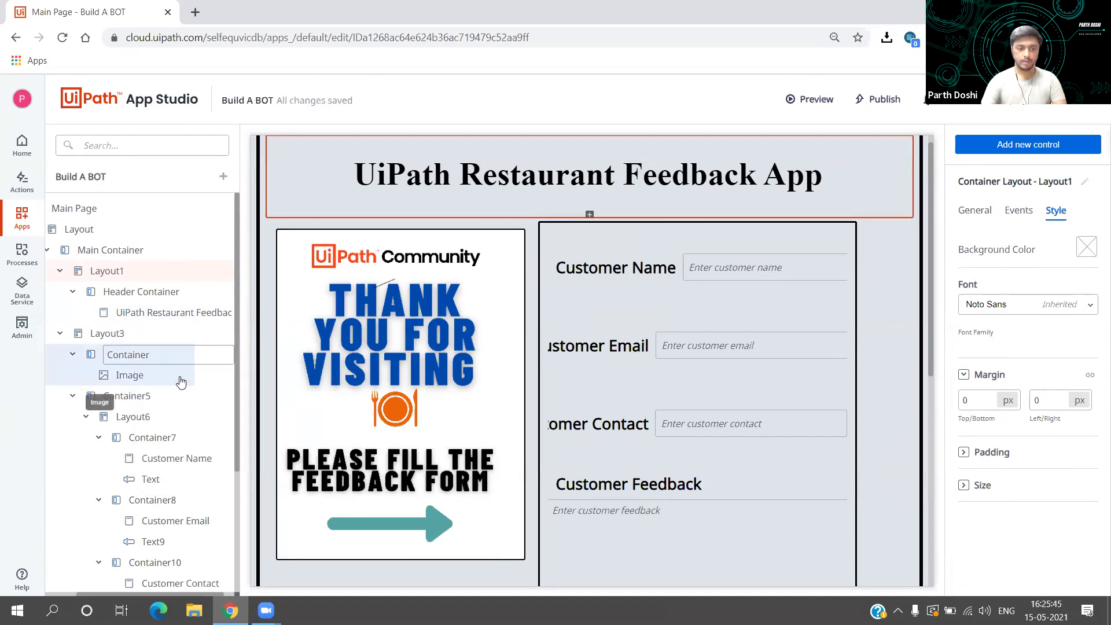
text(Image)
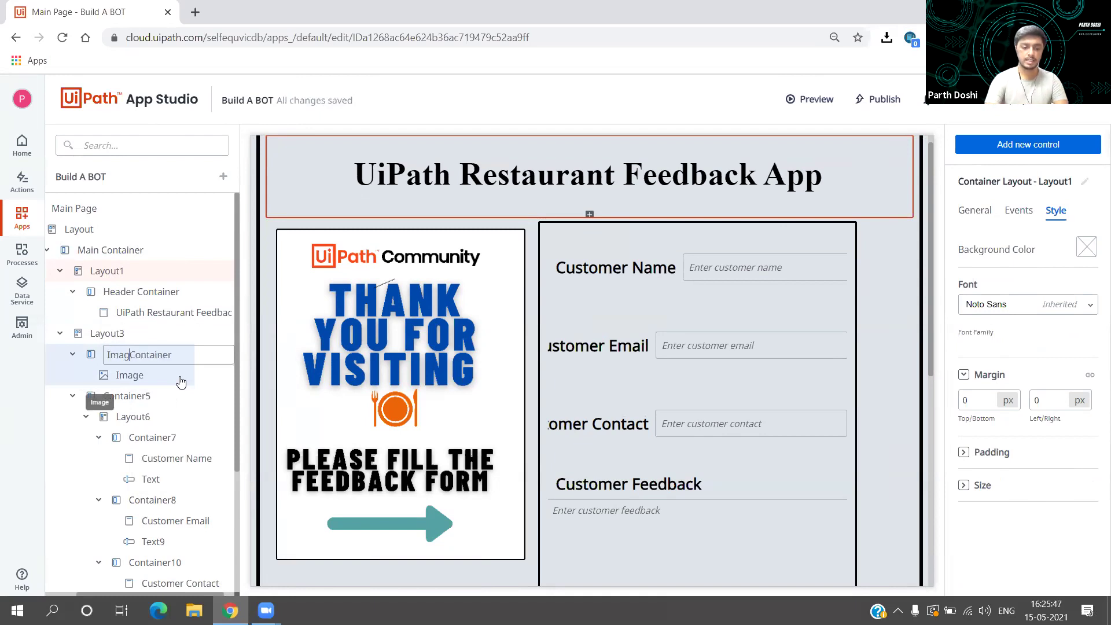
click(333, 200)
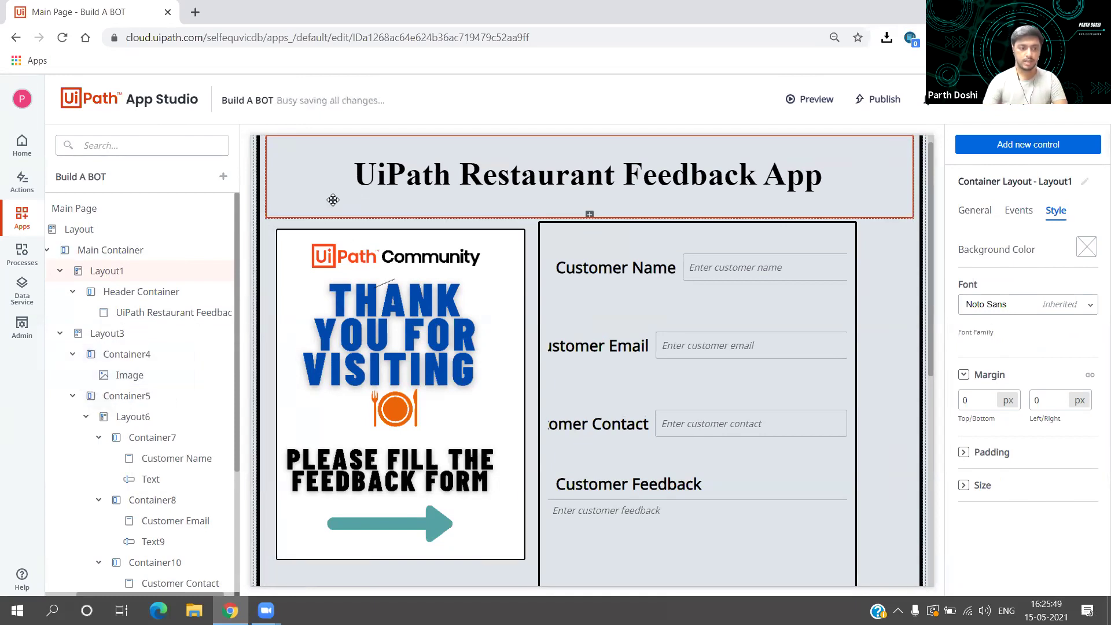
Step: Collapse the Layout1, Layout3 and Layout13 branches, select Image Container, and preview the app
click(61, 272)
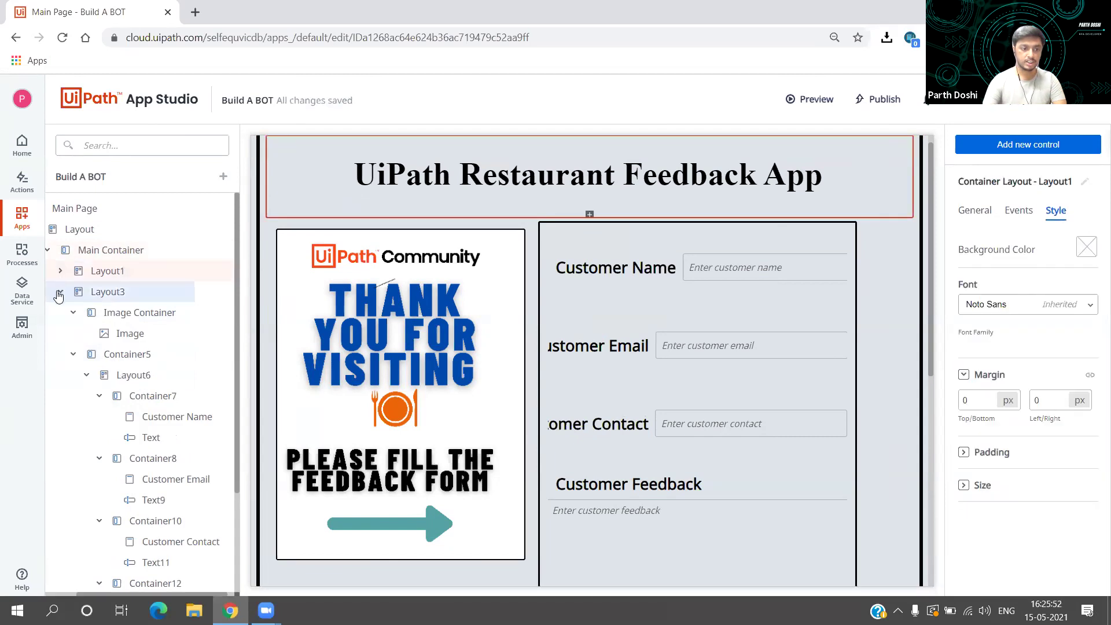
click(59, 296)
click(100, 313)
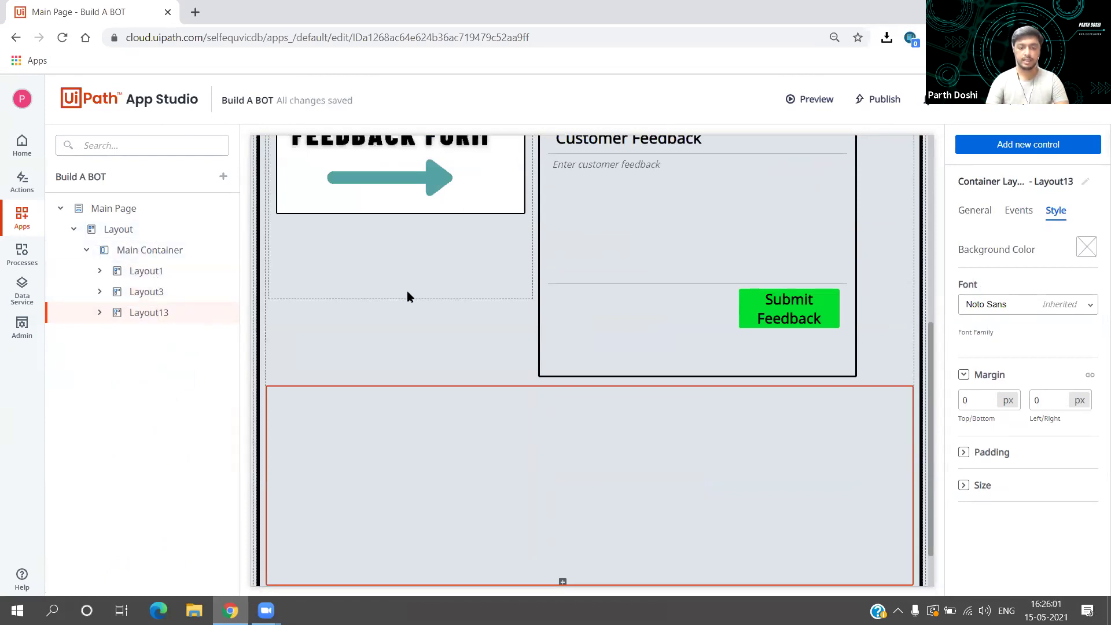
click(407, 292)
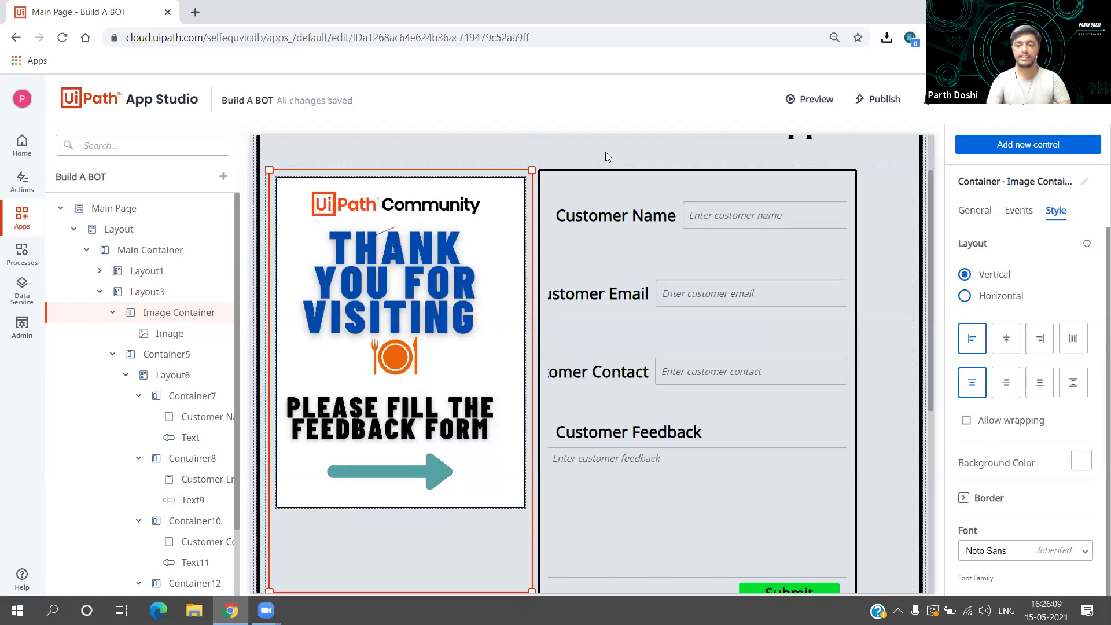
click(802, 106)
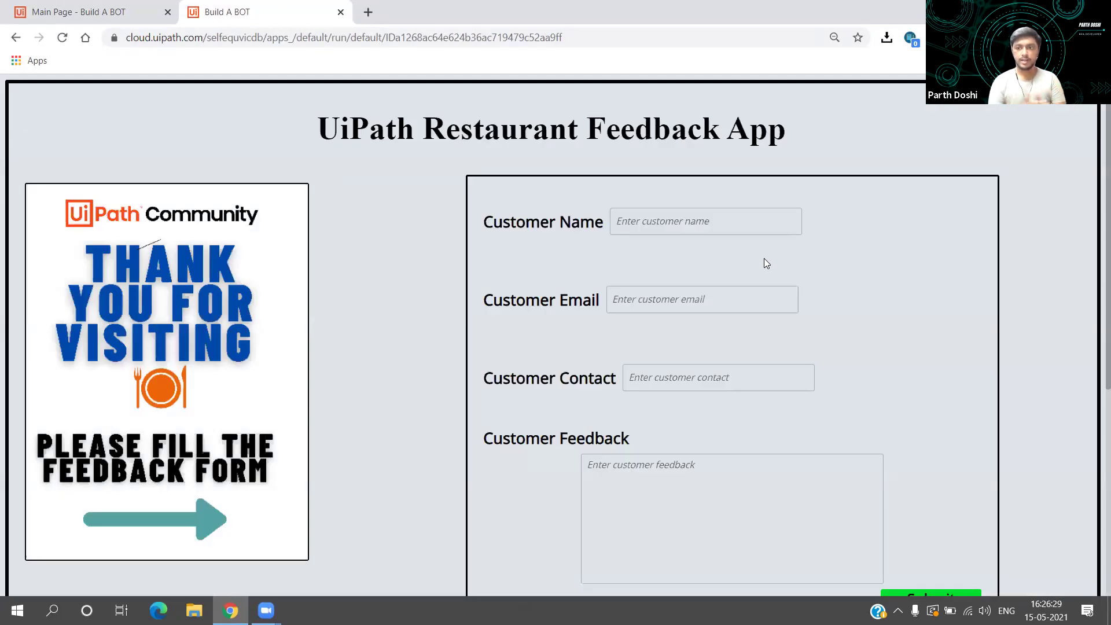
Step: Scroll through the running feedback form, then close the Build A BOT preview tab
scroll(766, 264, down, 5)
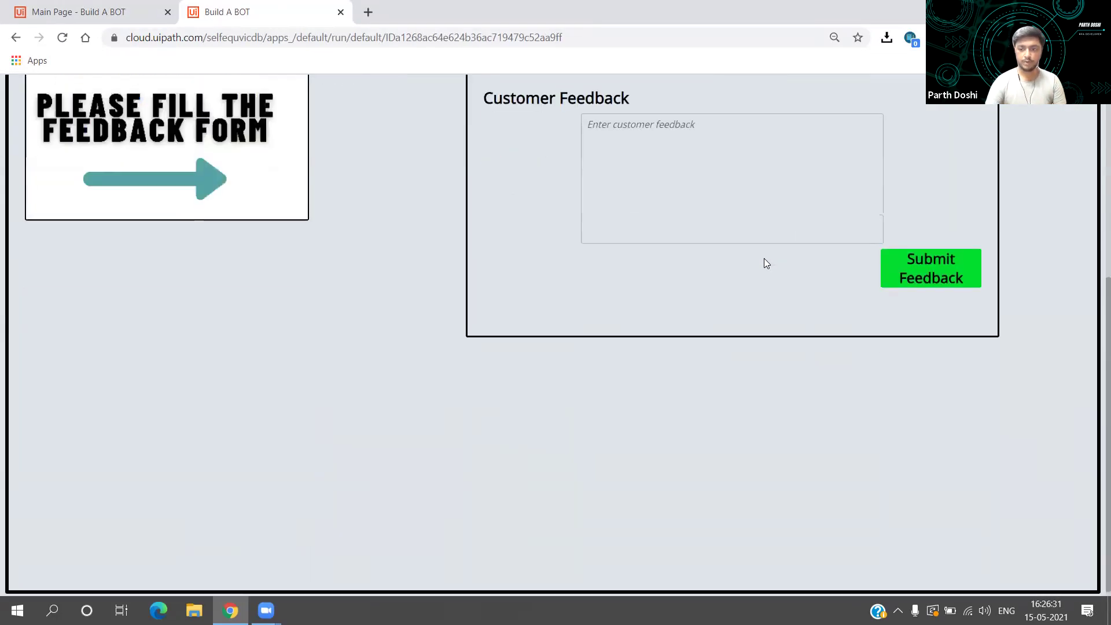
scroll(764, 260, up, 5)
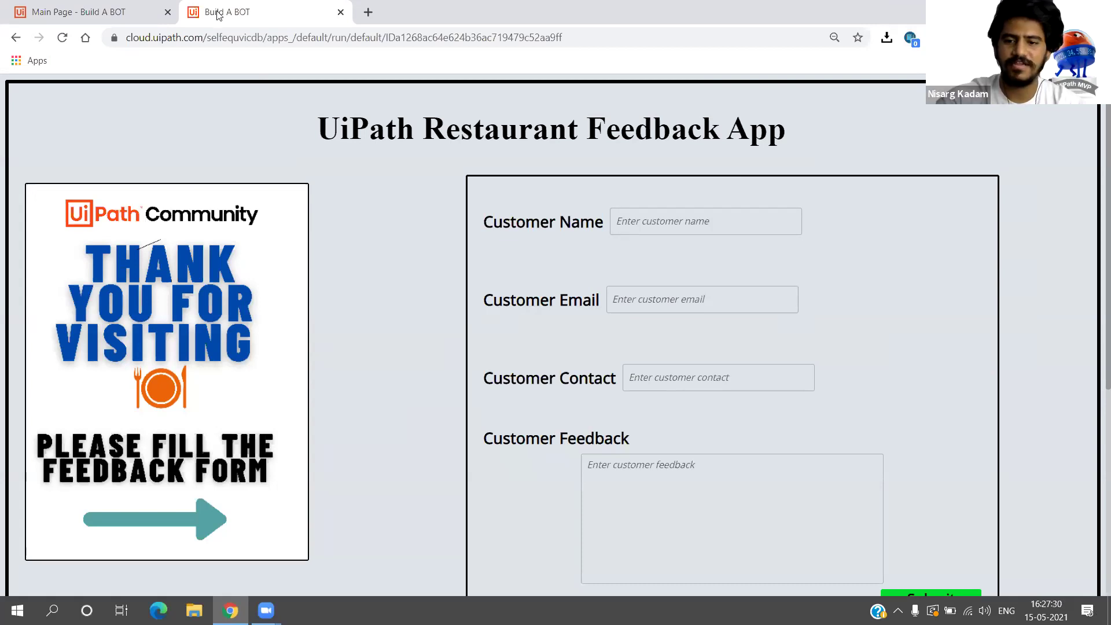
click(167, 12)
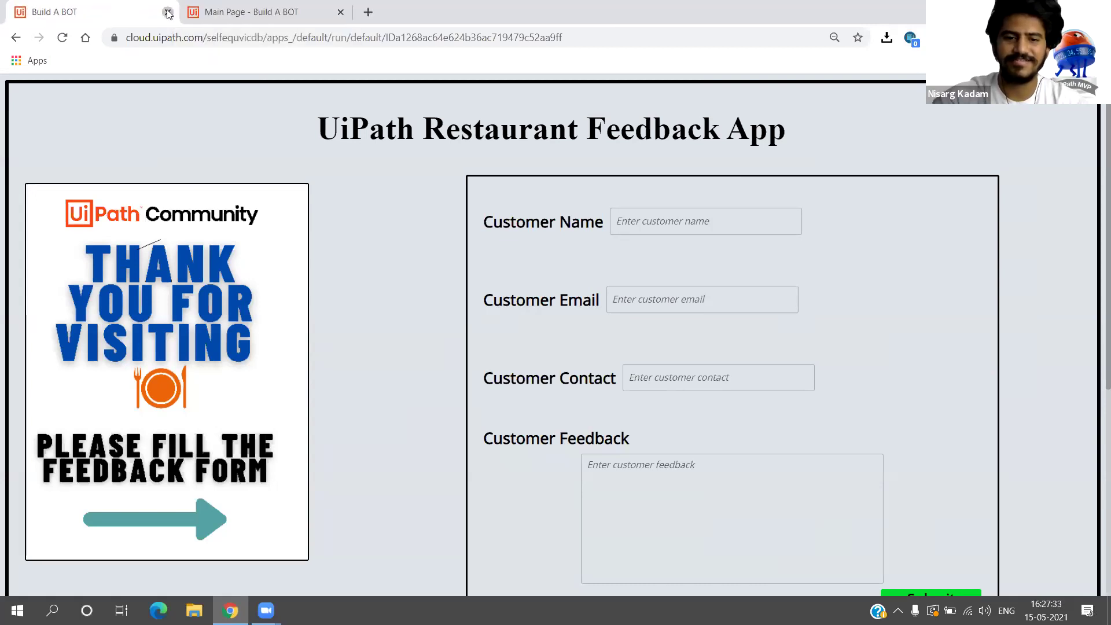
key(ctrl+w)
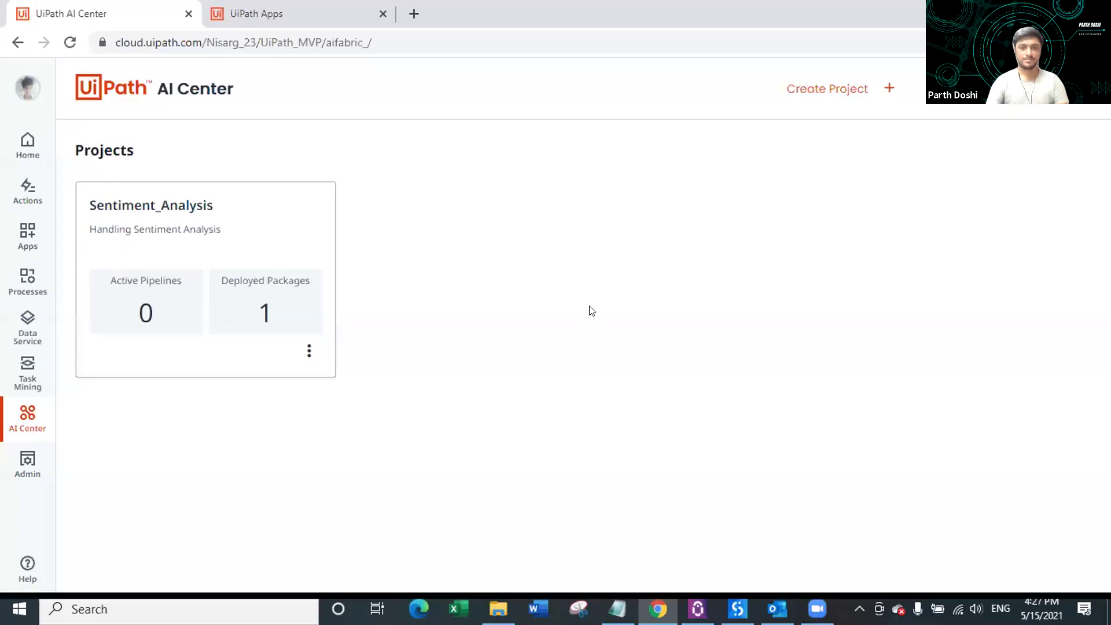
Step: Switch from Apps to AI Center and open the UiPath_MVP tenant's projects via Admin > Tenants
click(317, 12)
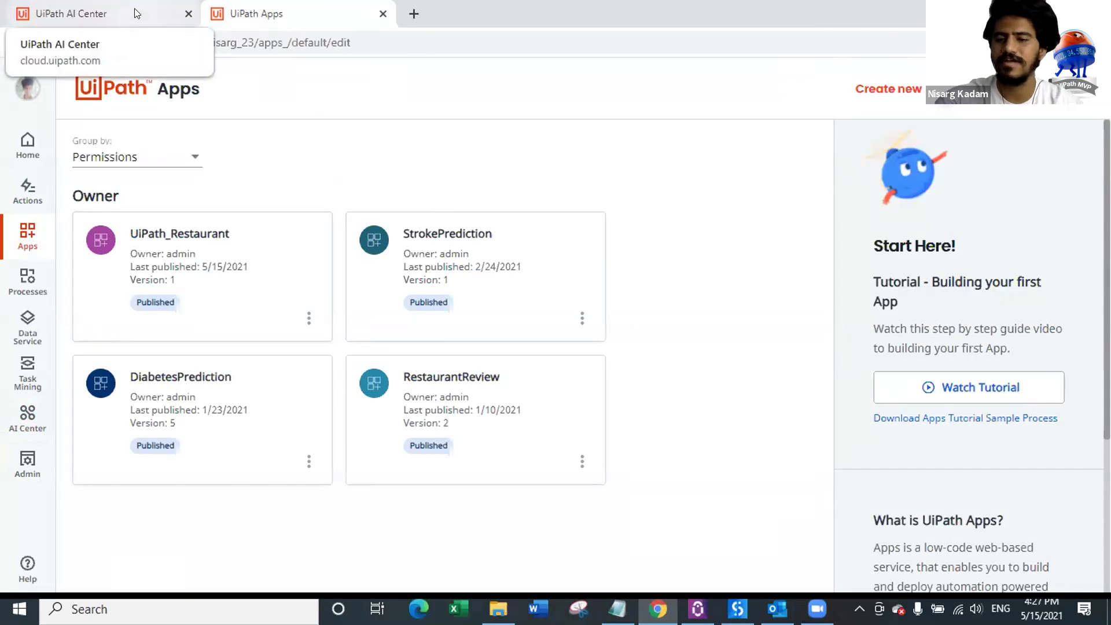
click(135, 14)
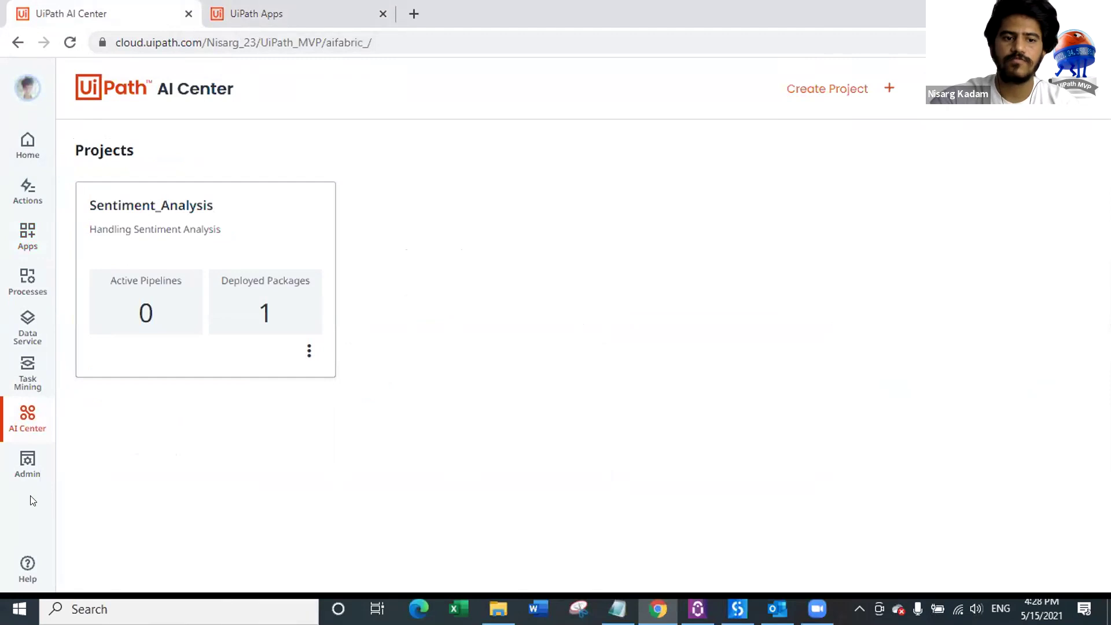
click(30, 463)
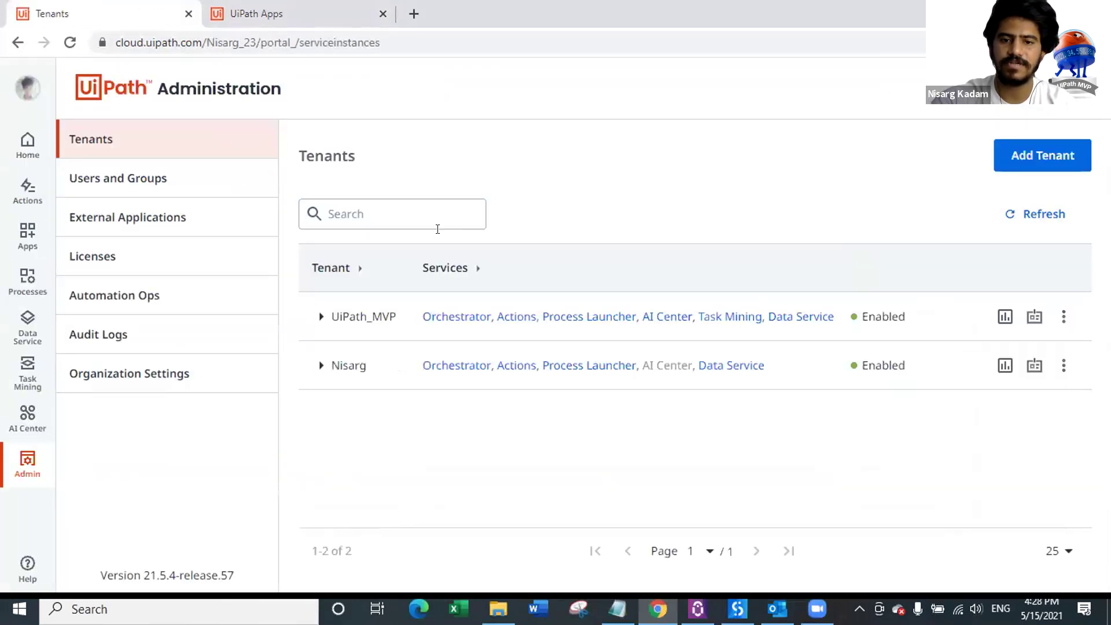
click(668, 317)
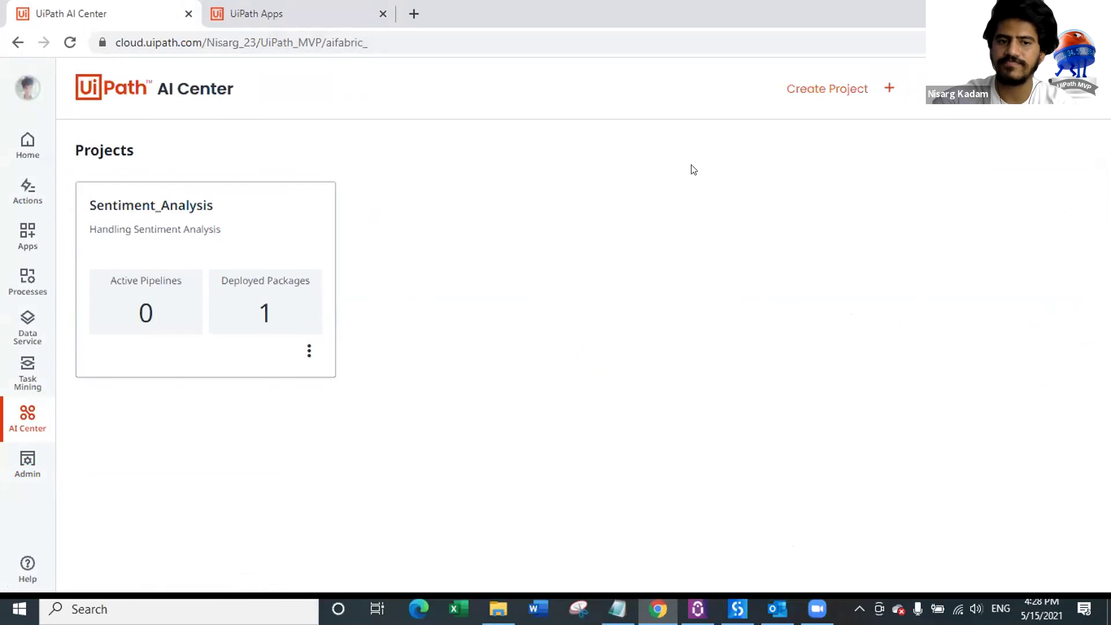
click(887, 89)
Step: Create the project 'Sentiment' with description 'Sentiment of feedback' and view its datasets
click(162, 216)
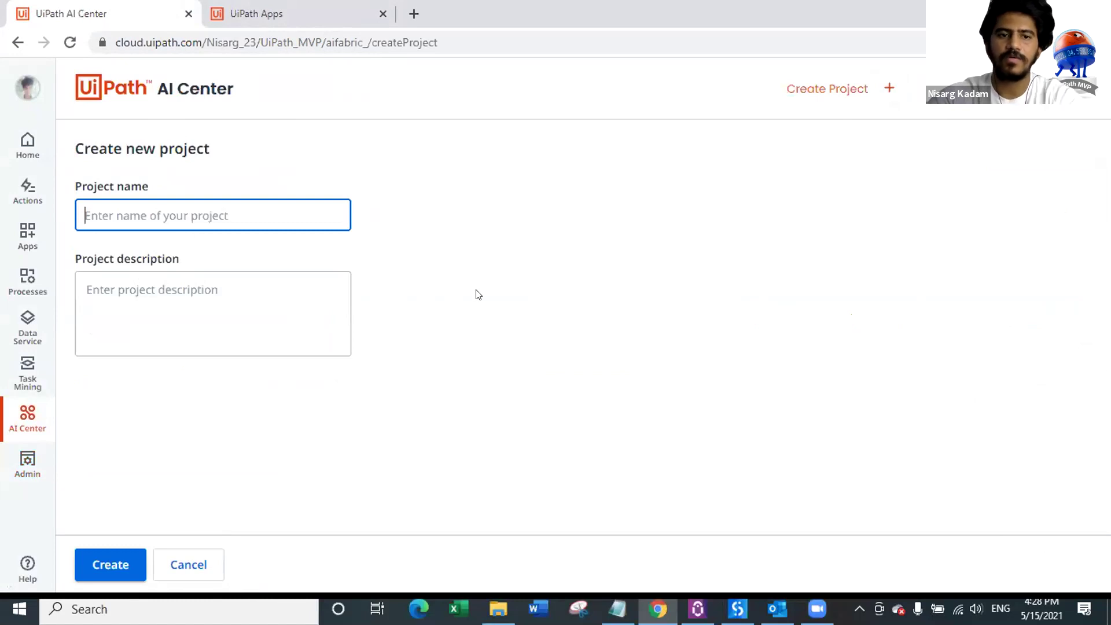
text(Sentiment)
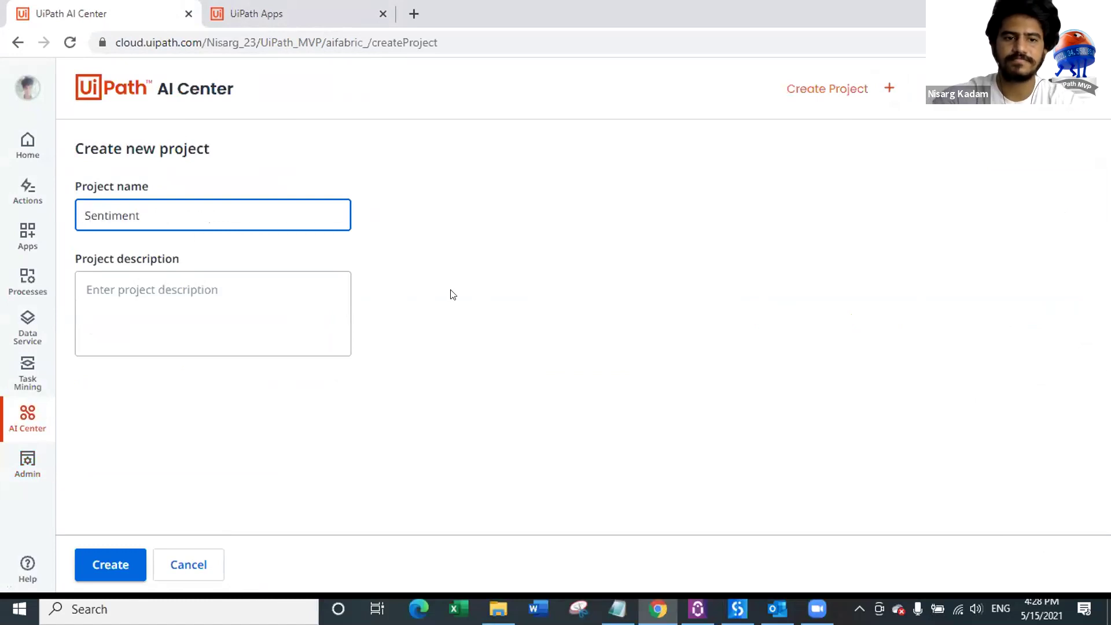
click(239, 288)
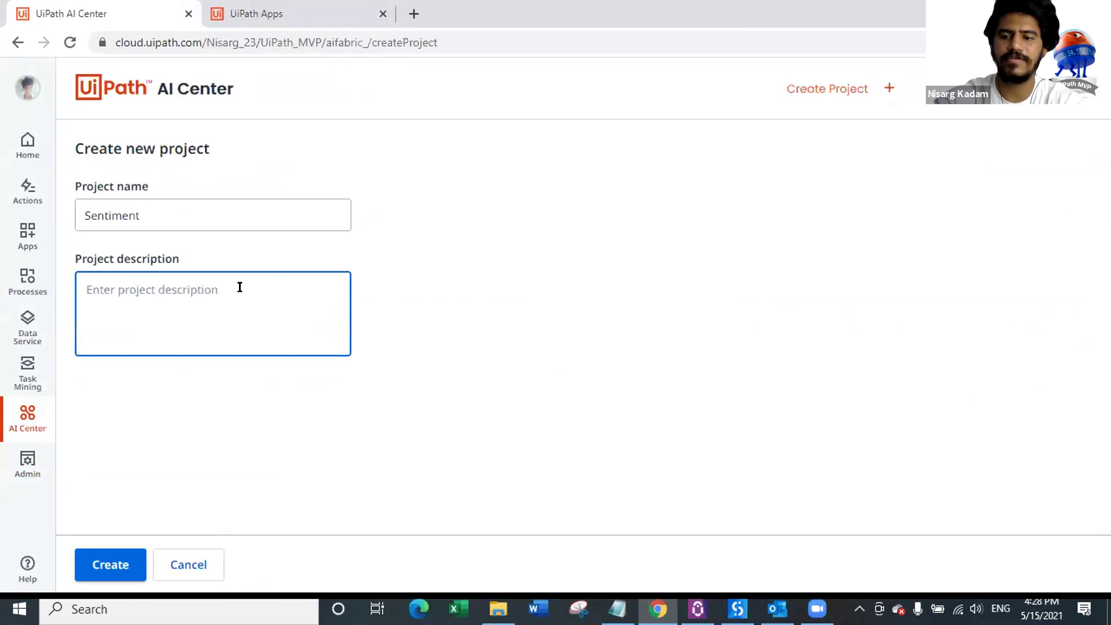
text(Sentiment of feedback)
click(118, 555)
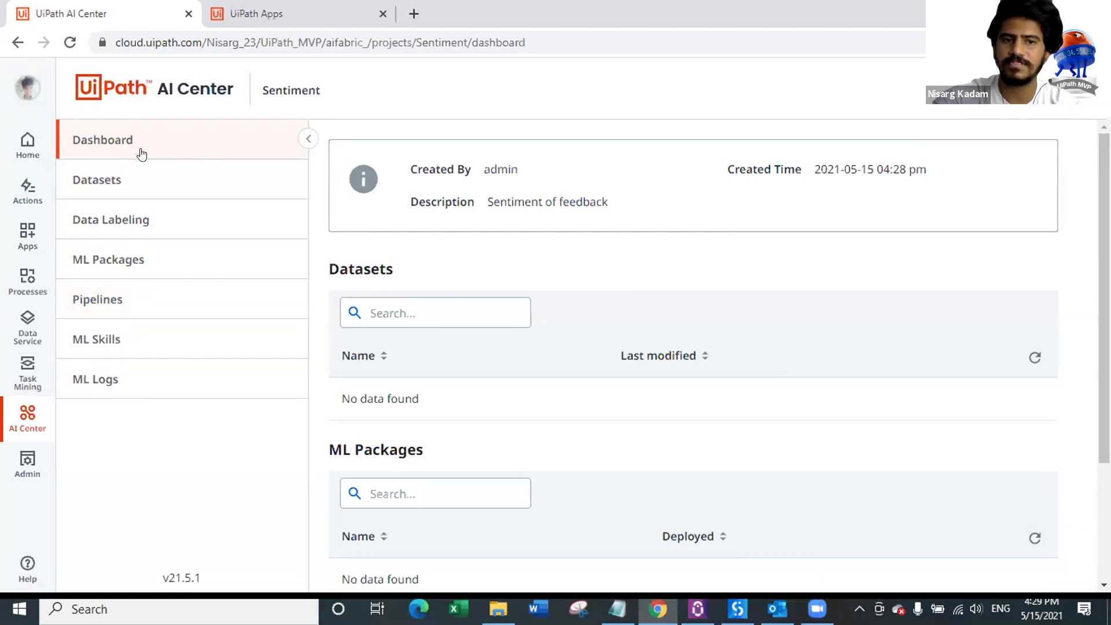
click(161, 181)
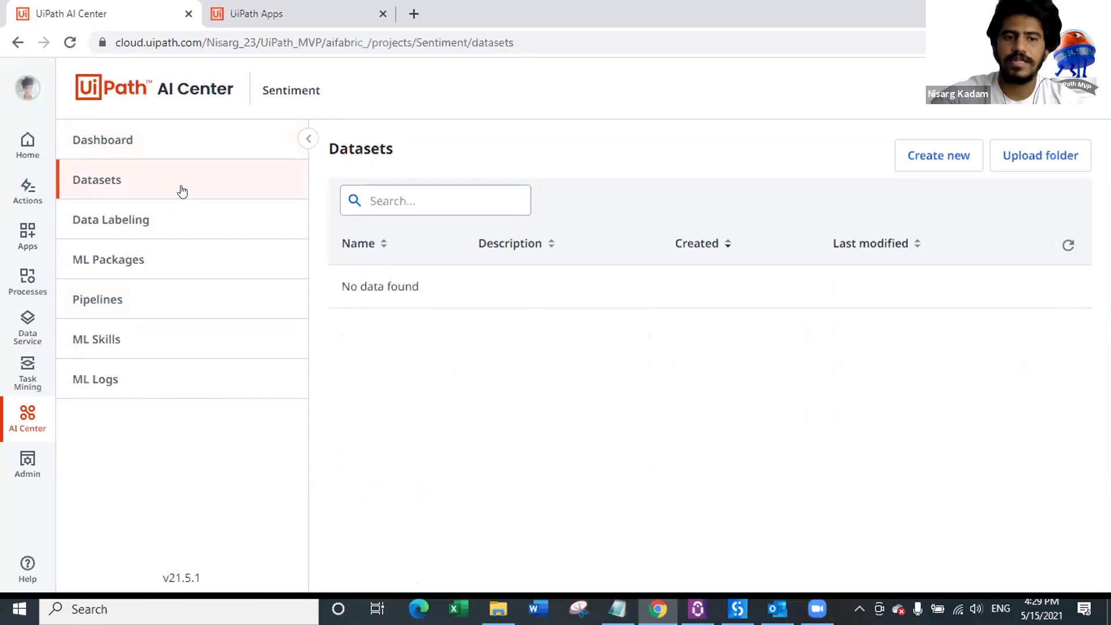
Step: Go to the Sentiment project's ML Packages and browse the out-of-the-box packages
click(139, 271)
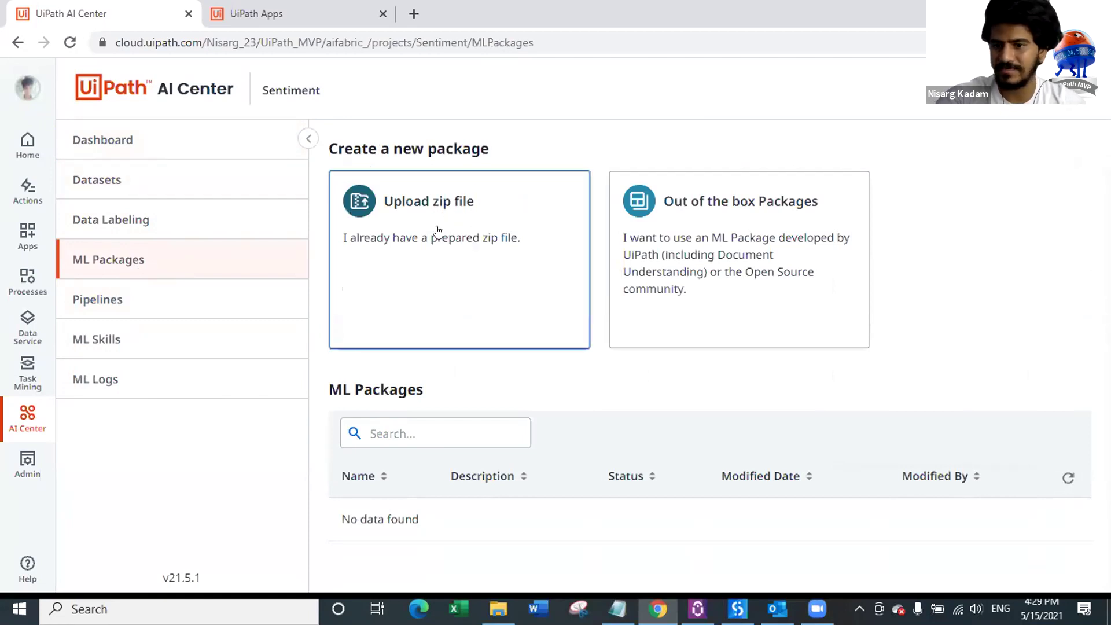
click(745, 219)
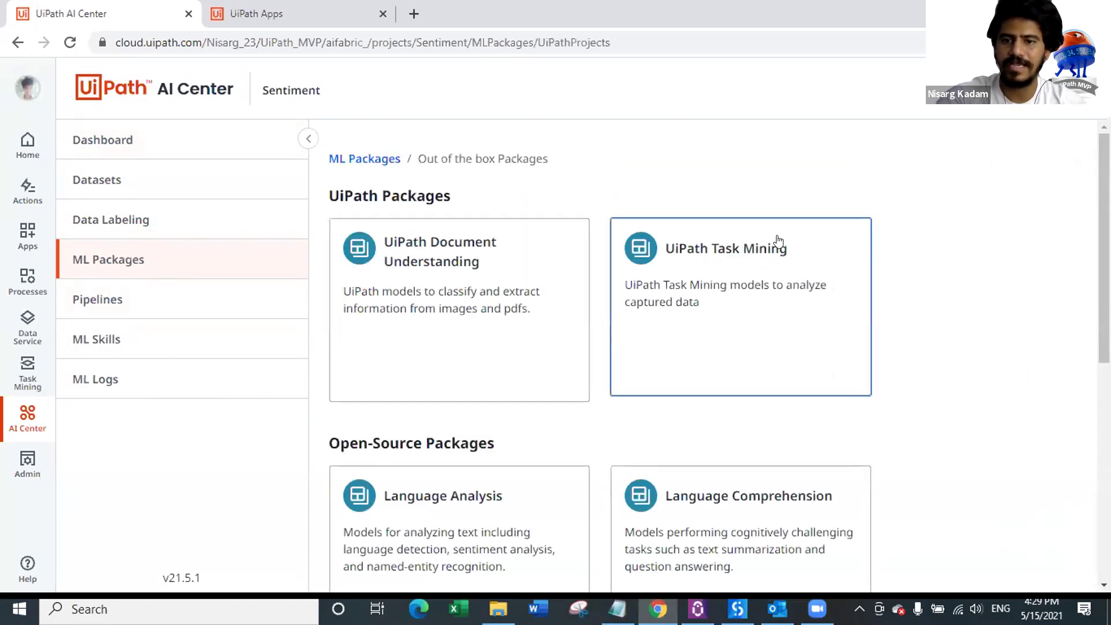
Step: Scroll through the out-of-the-box package categories and look into Language Analysis
scroll(377, 200, down, 4)
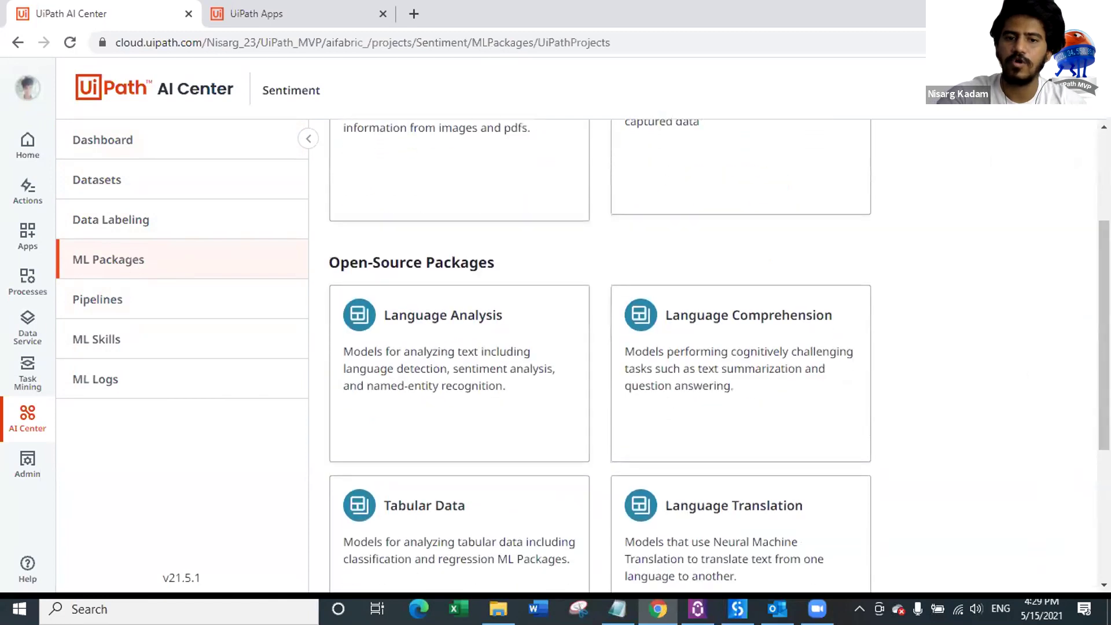
drag(325, 193, 501, 203)
click(565, 190)
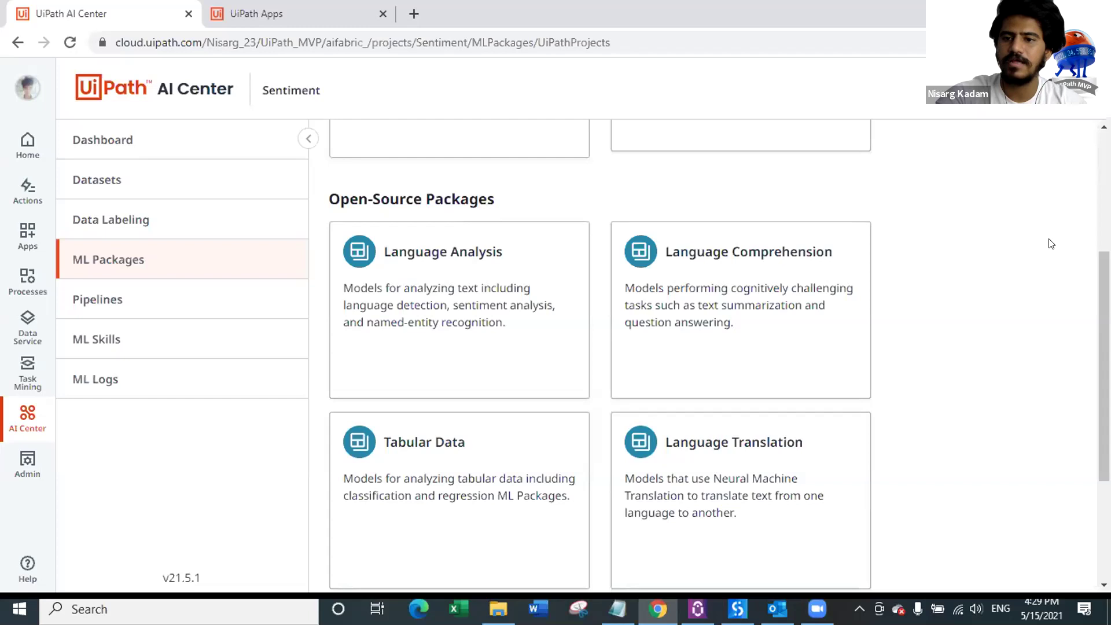
scroll(1052, 244, down, 3)
scroll(1004, 251, up, 3)
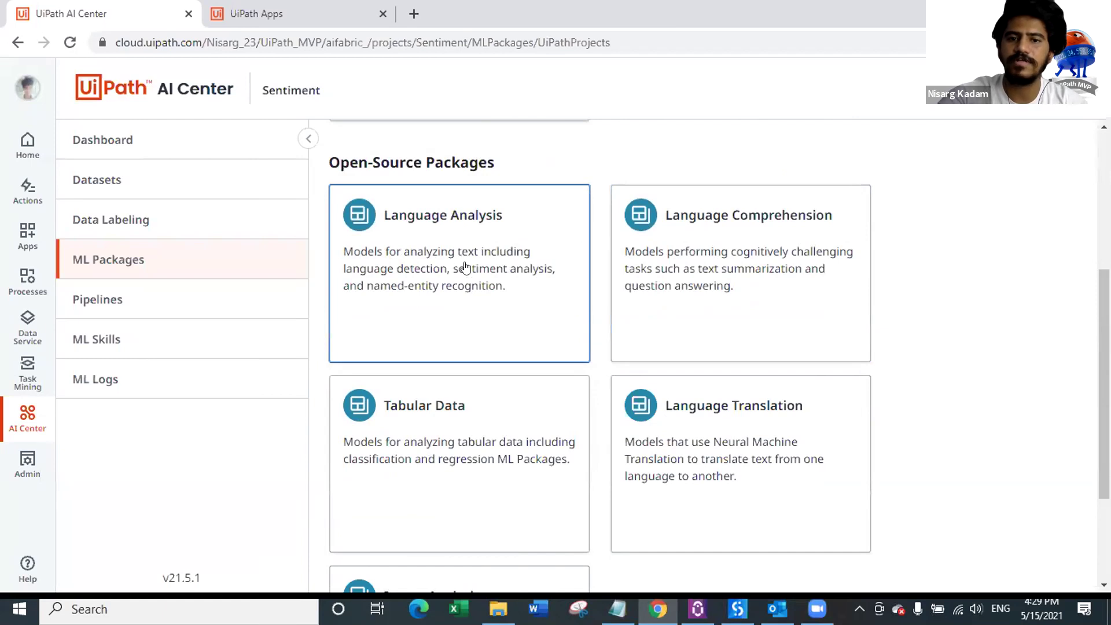
scroll(466, 268, up, 1)
scroll(481, 290, down, 3)
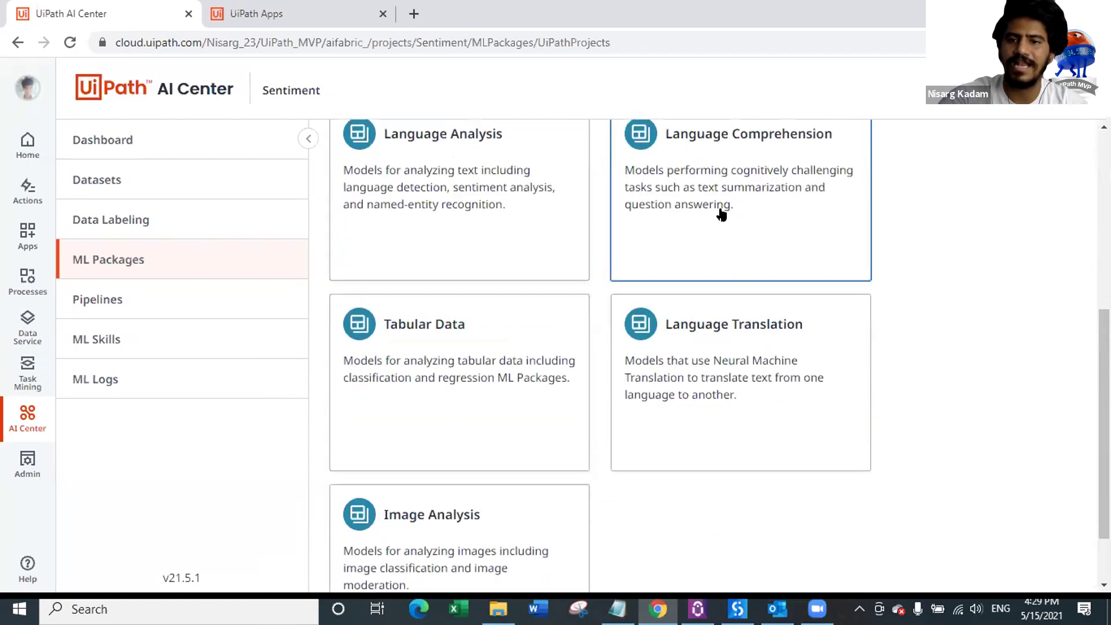
scroll(473, 306, down, 1)
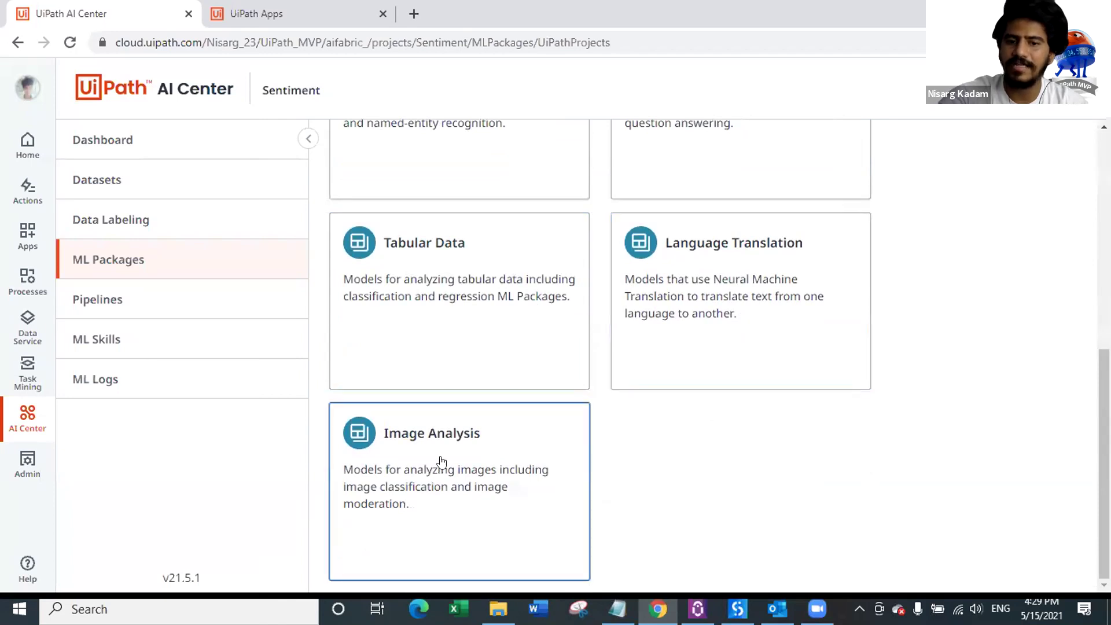
scroll(473, 449, up, 4)
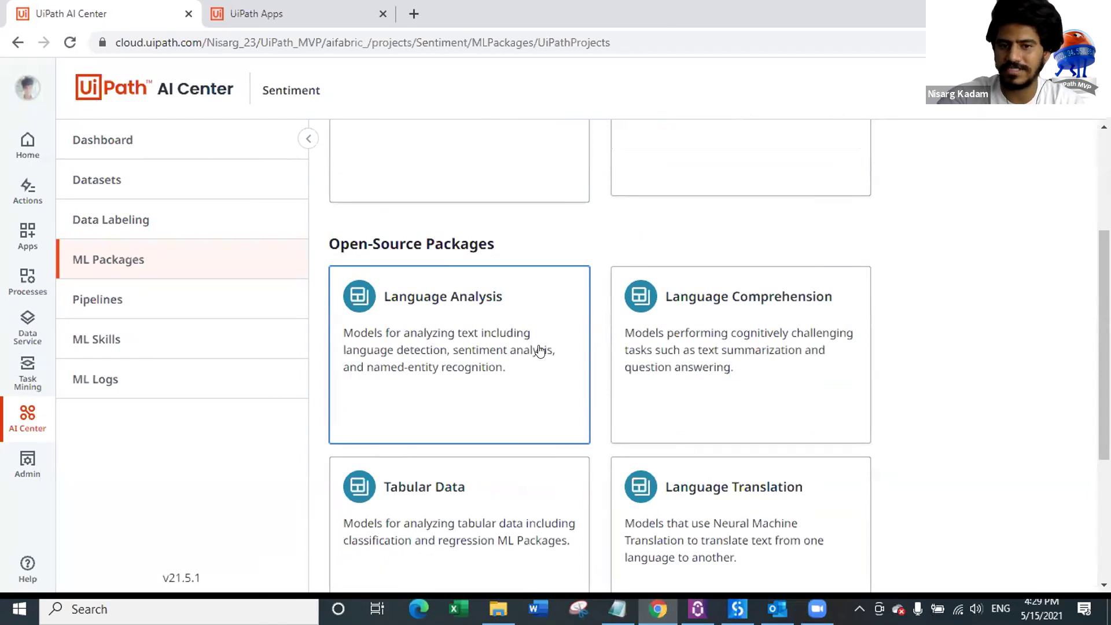
scroll(539, 350, down, 1)
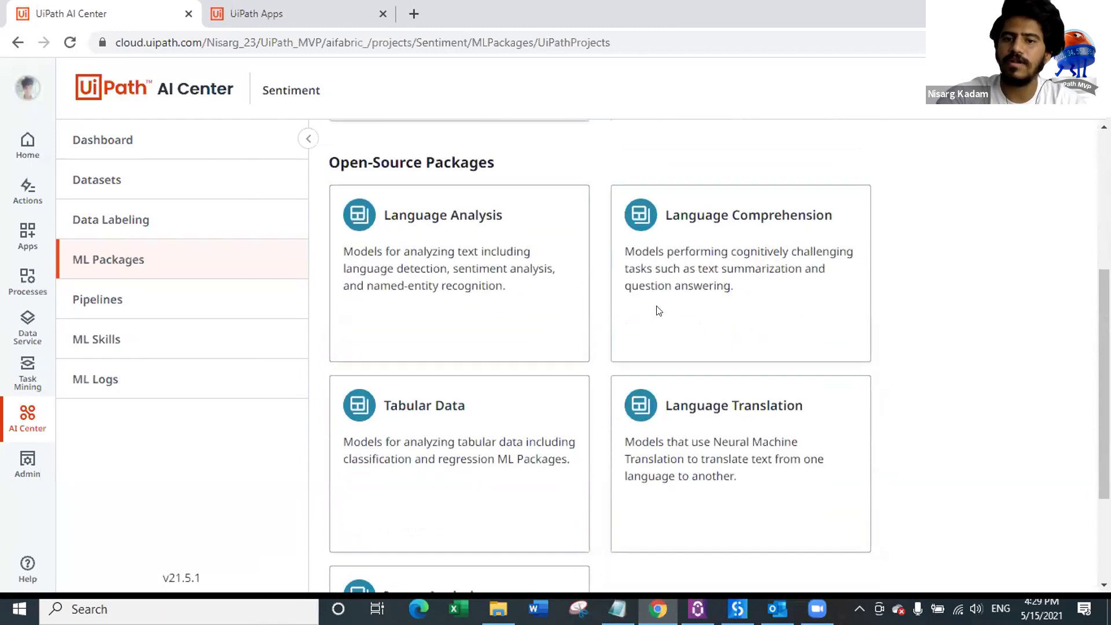
click(471, 266)
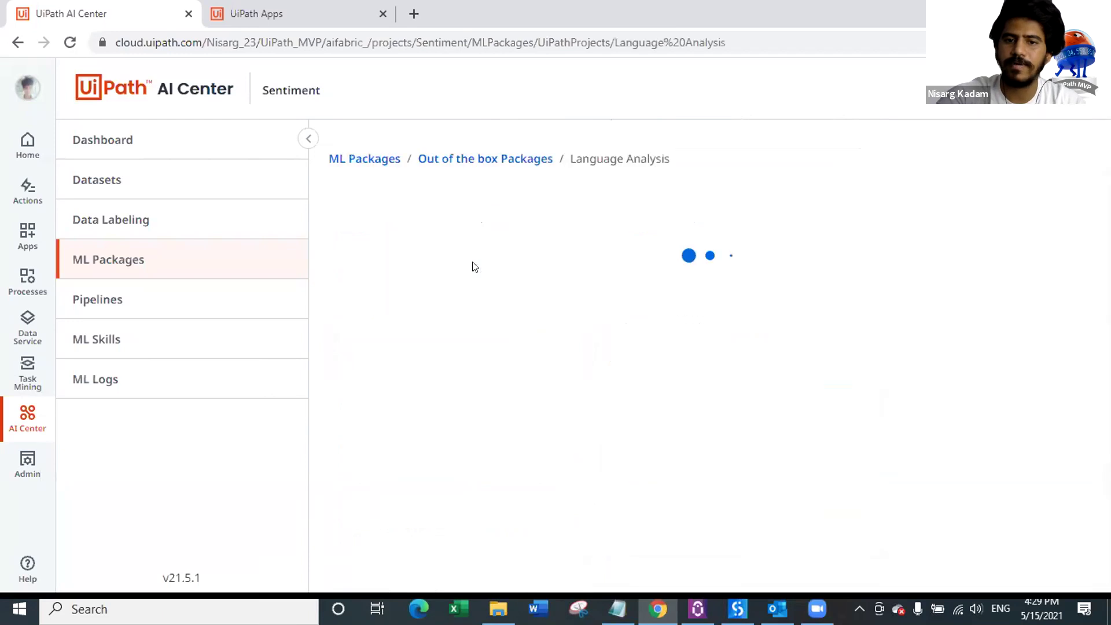
scroll(684, 248, down, 3)
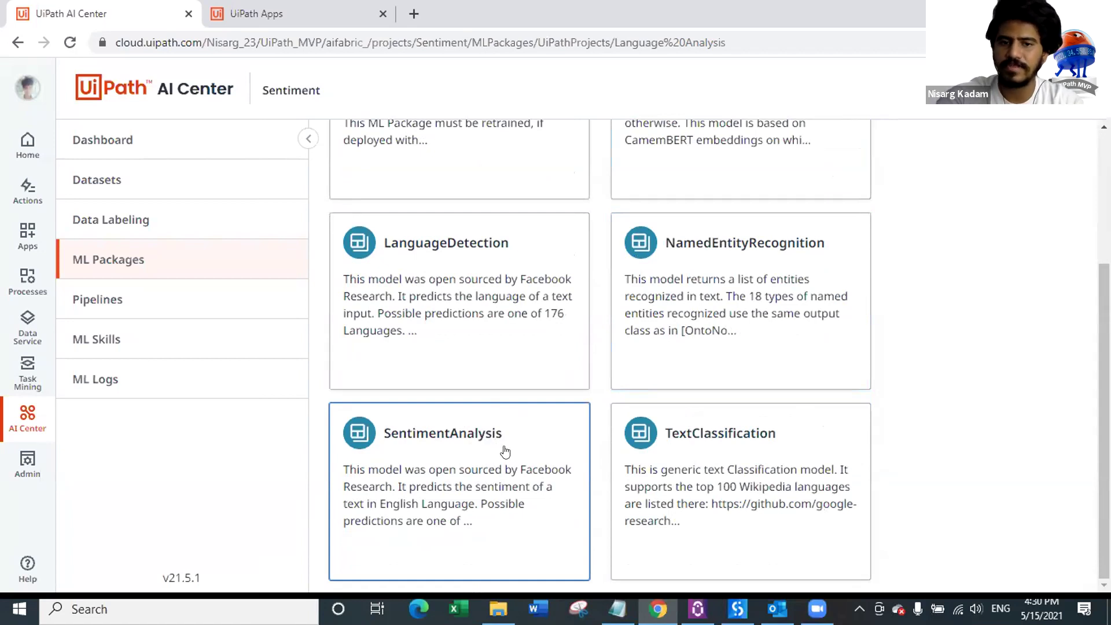
scroll(508, 408, up, 3)
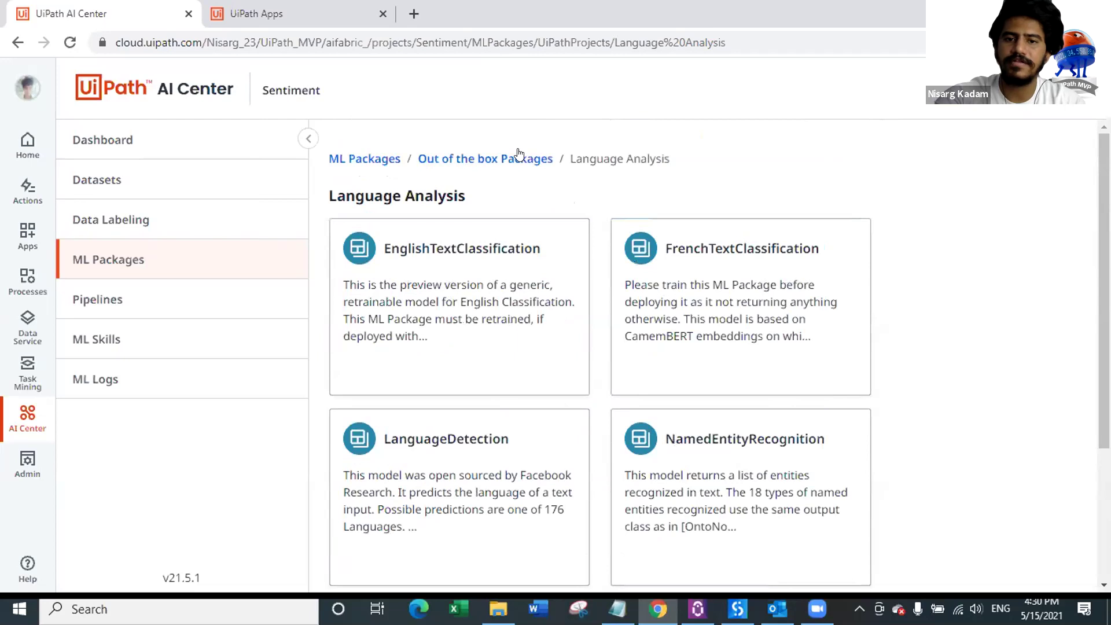
Step: Browse the Language Translation and Image Analysis categories, including ObjectDetection details
click(516, 157)
scroll(889, 292, down, 1)
scroll(890, 292, down, 5)
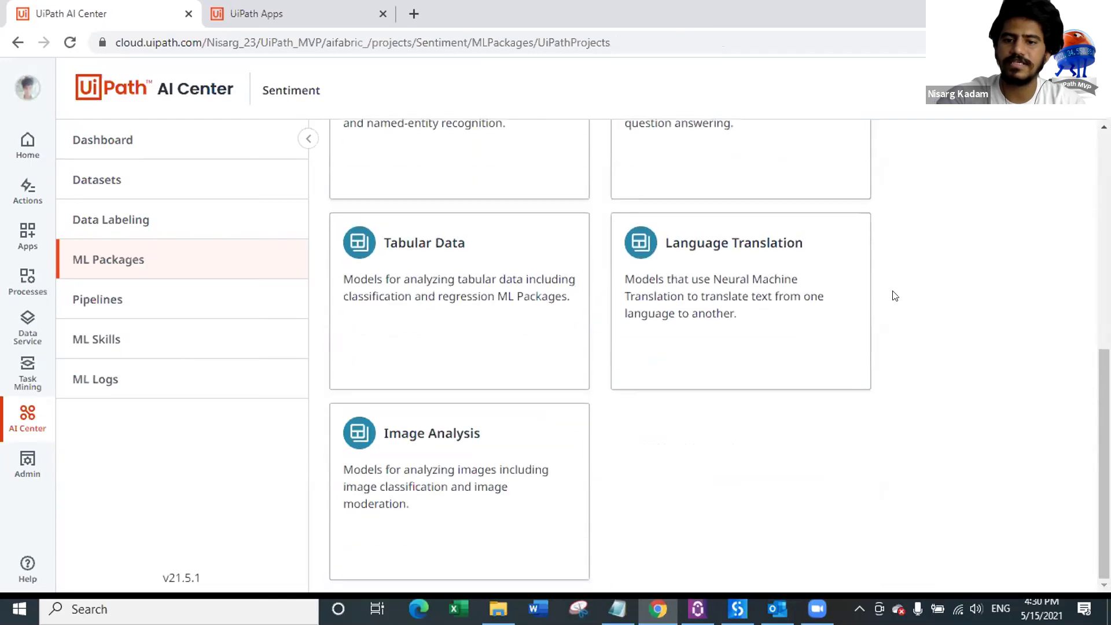
click(751, 282)
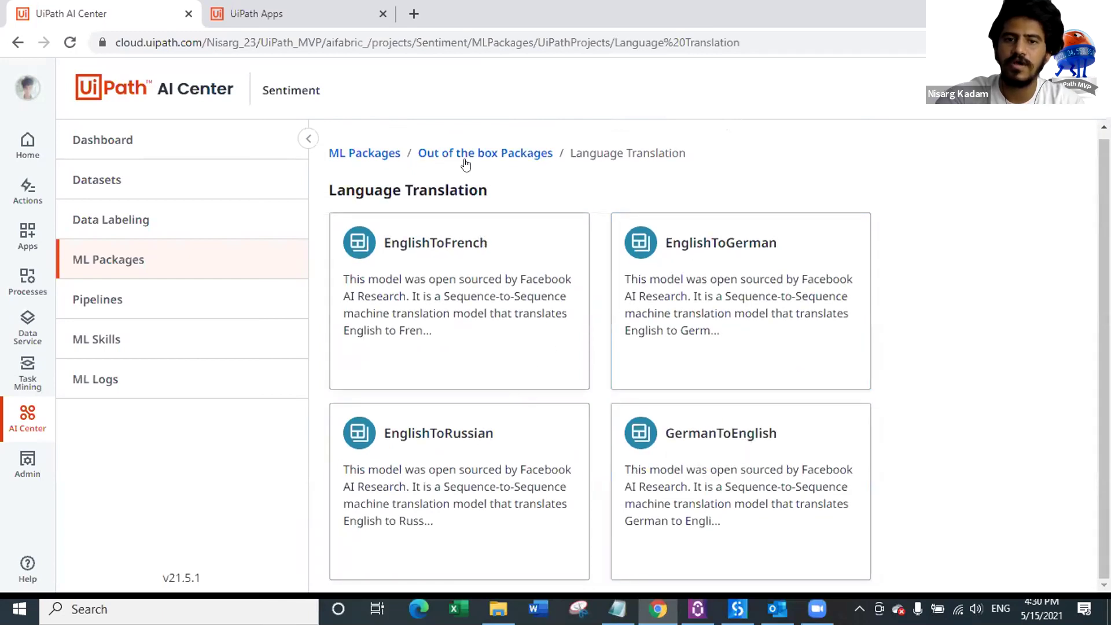
click(440, 154)
scroll(686, 376, down, 5)
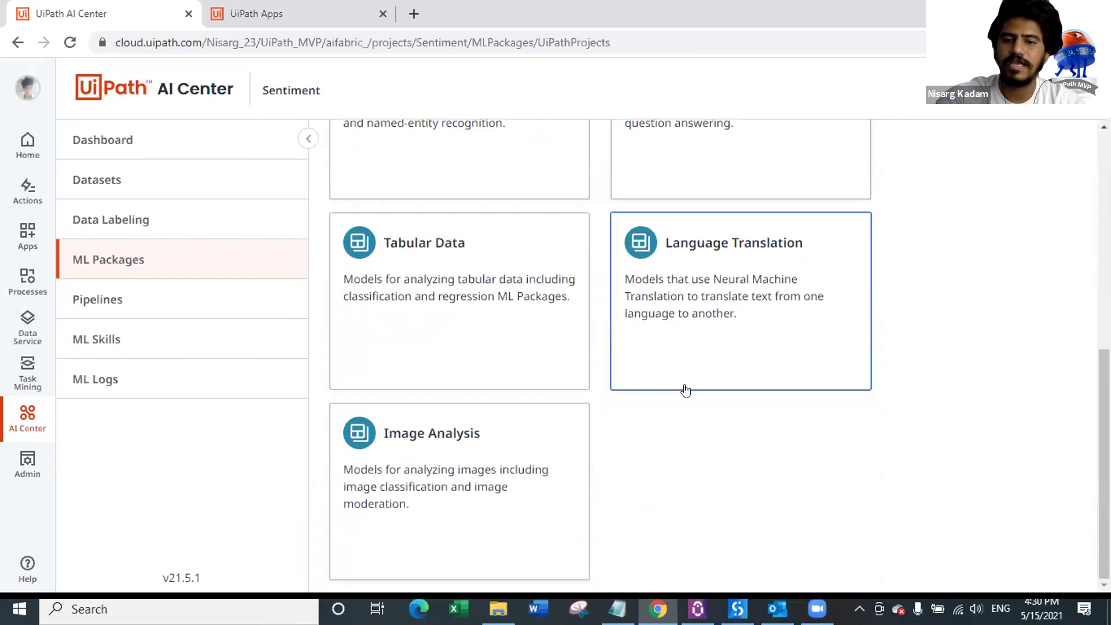
click(525, 452)
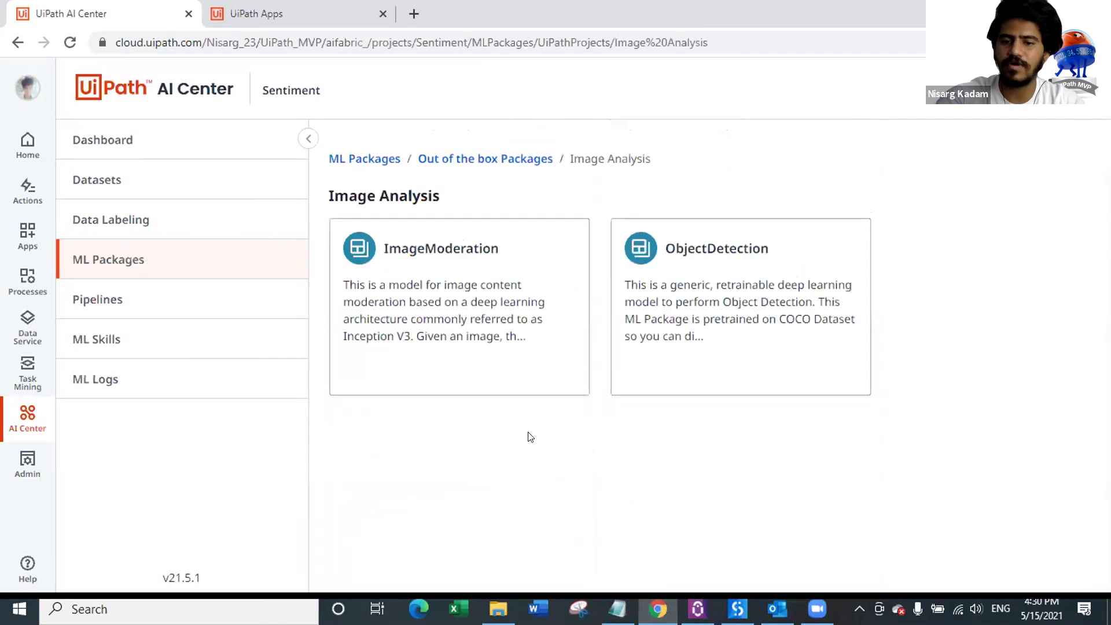
click(728, 272)
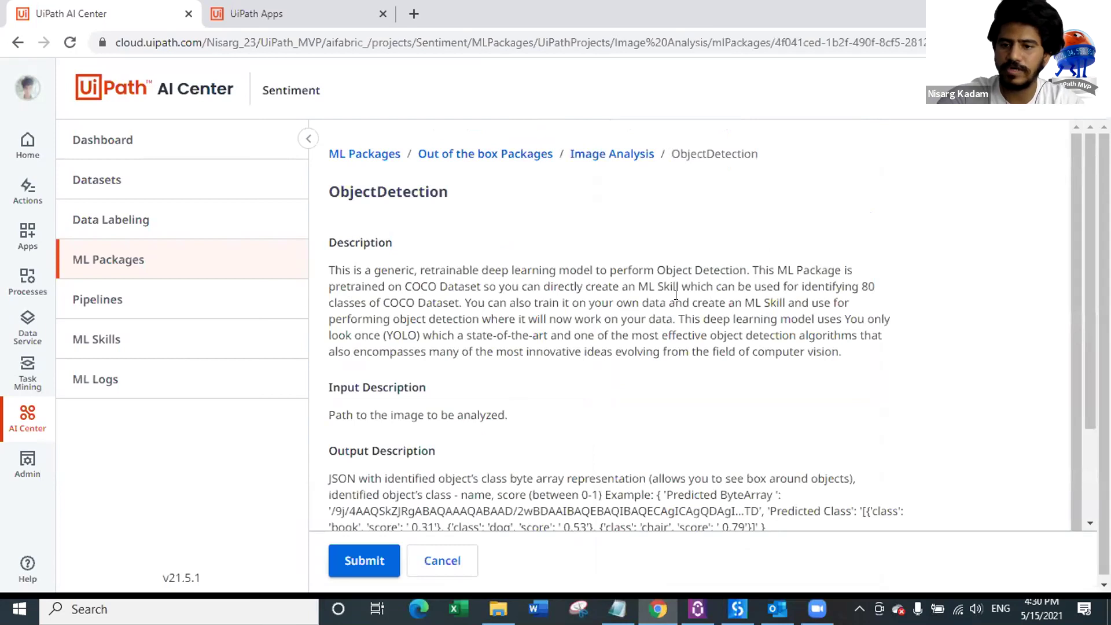
click(591, 156)
click(497, 167)
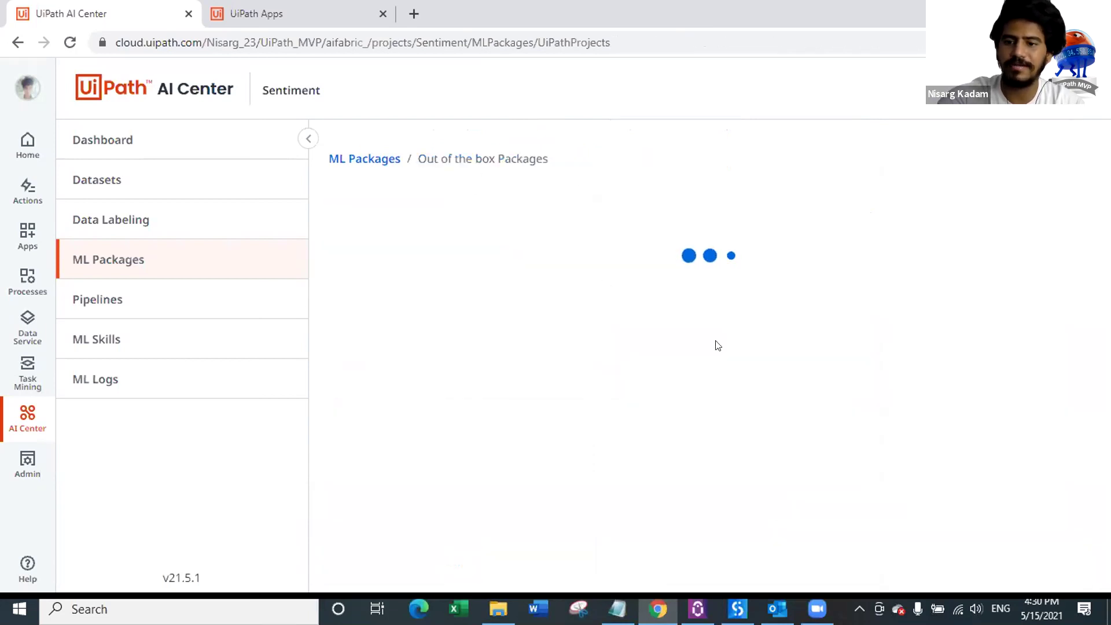
Step: Check Language Comprehension, then return to Language Analysis and open the SentimentAnalysis package
scroll(754, 328, down, 2)
scroll(754, 328, down, 3)
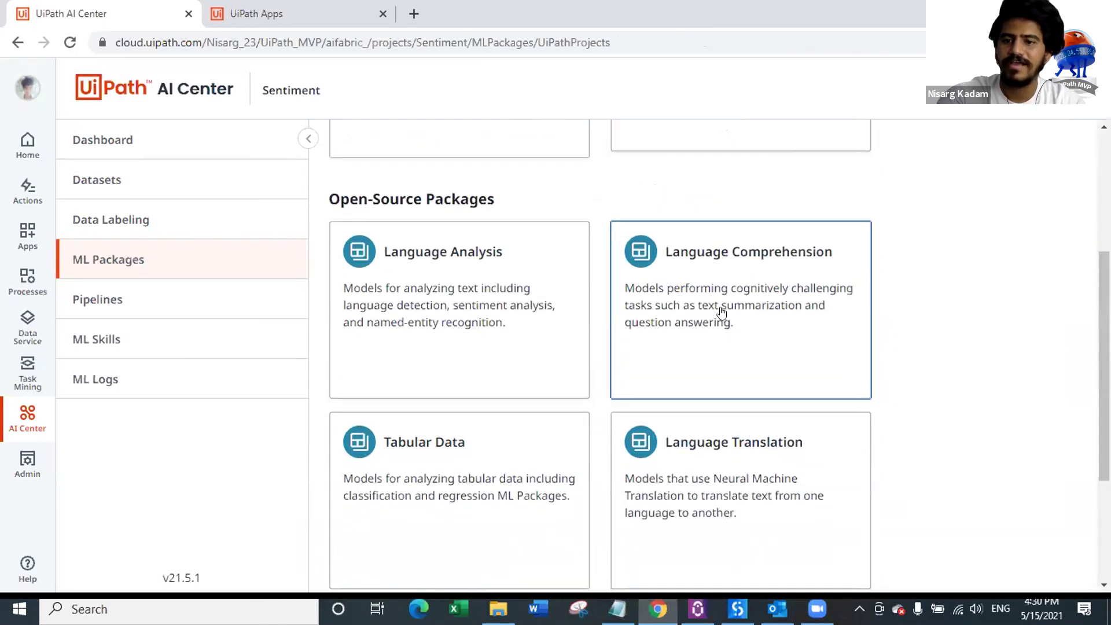
click(723, 317)
scroll(615, 285, down, 1)
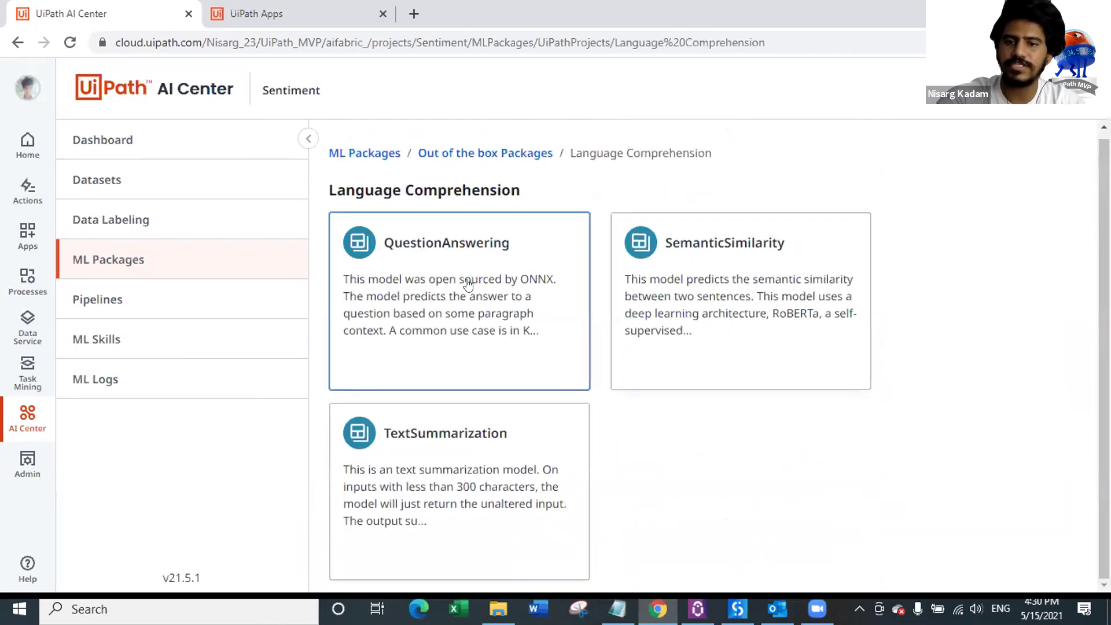
click(503, 155)
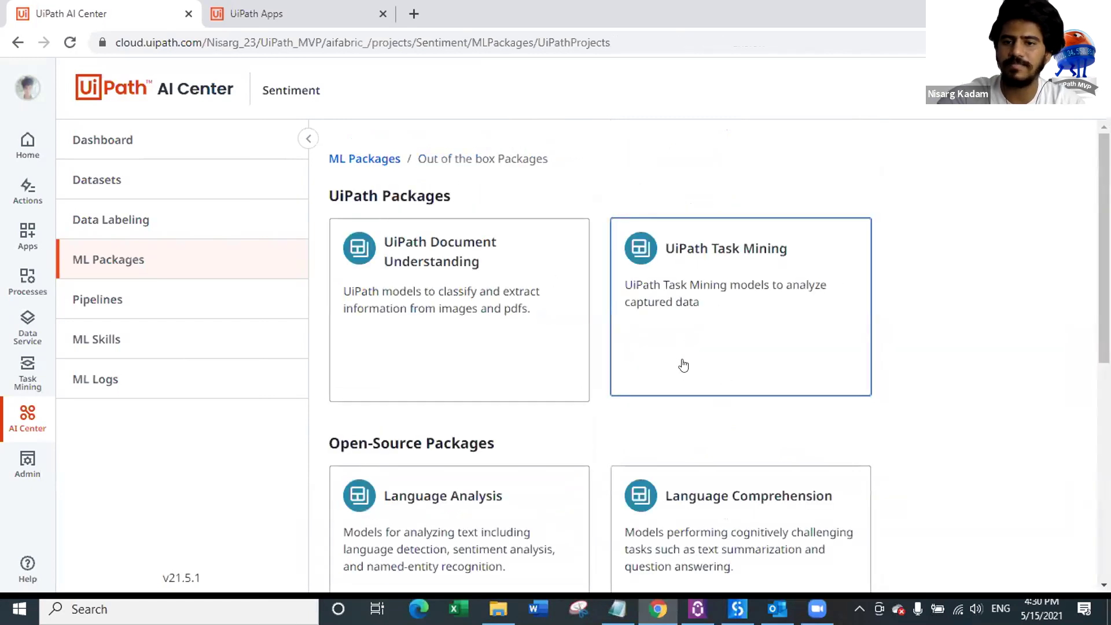
scroll(687, 379, down, 2)
scroll(489, 295, up, 2)
scroll(762, 282, down, 7)
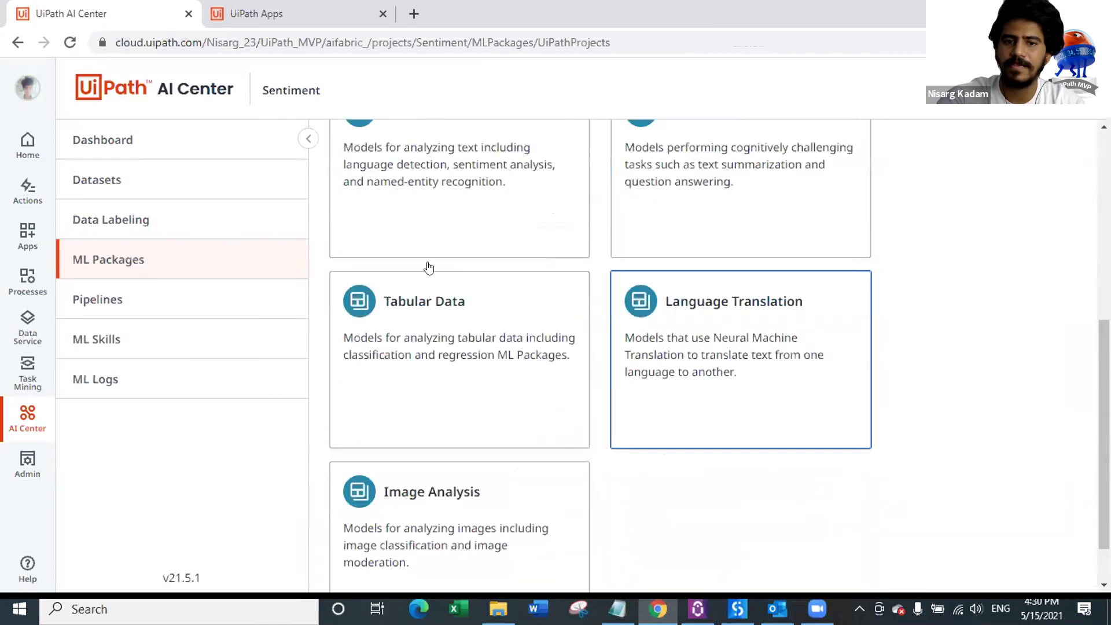
scroll(446, 289, up, 3)
click(449, 291)
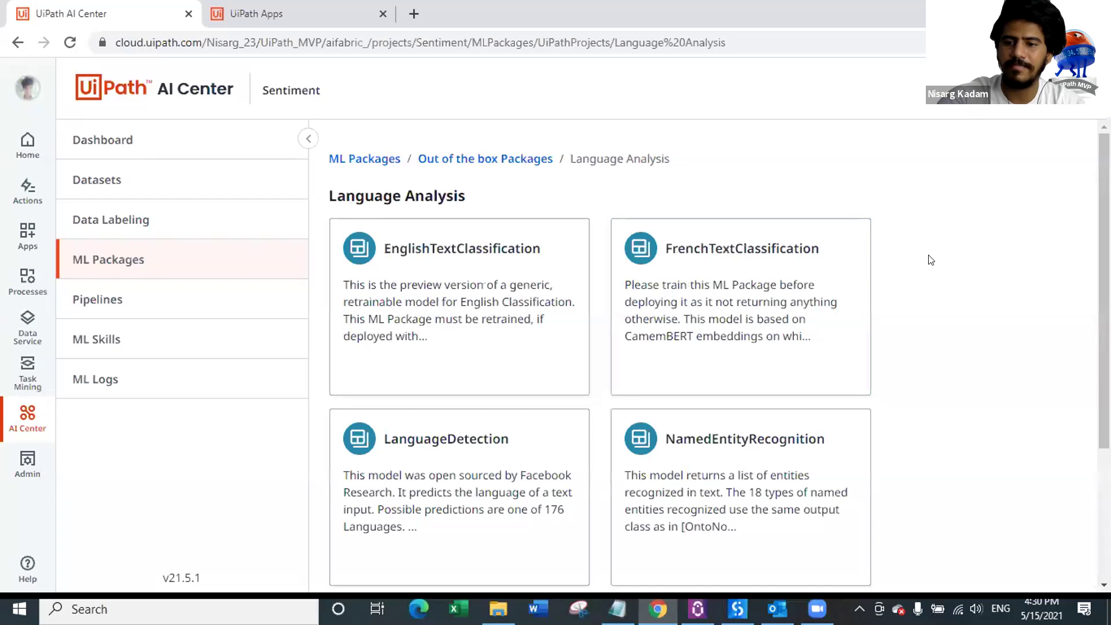
scroll(909, 285, down, 3)
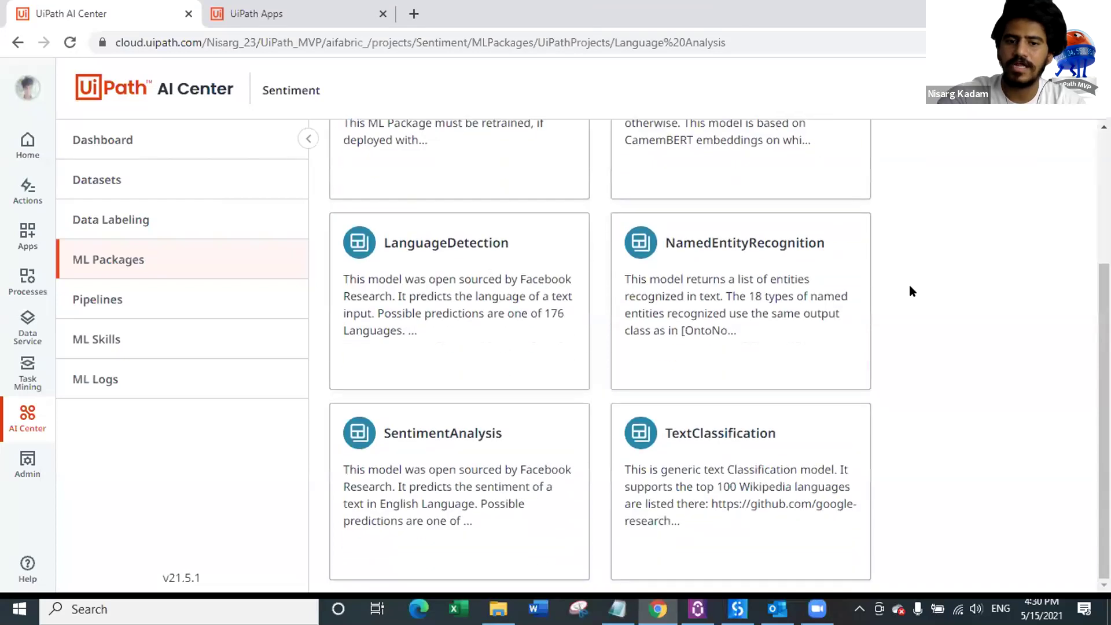
click(452, 451)
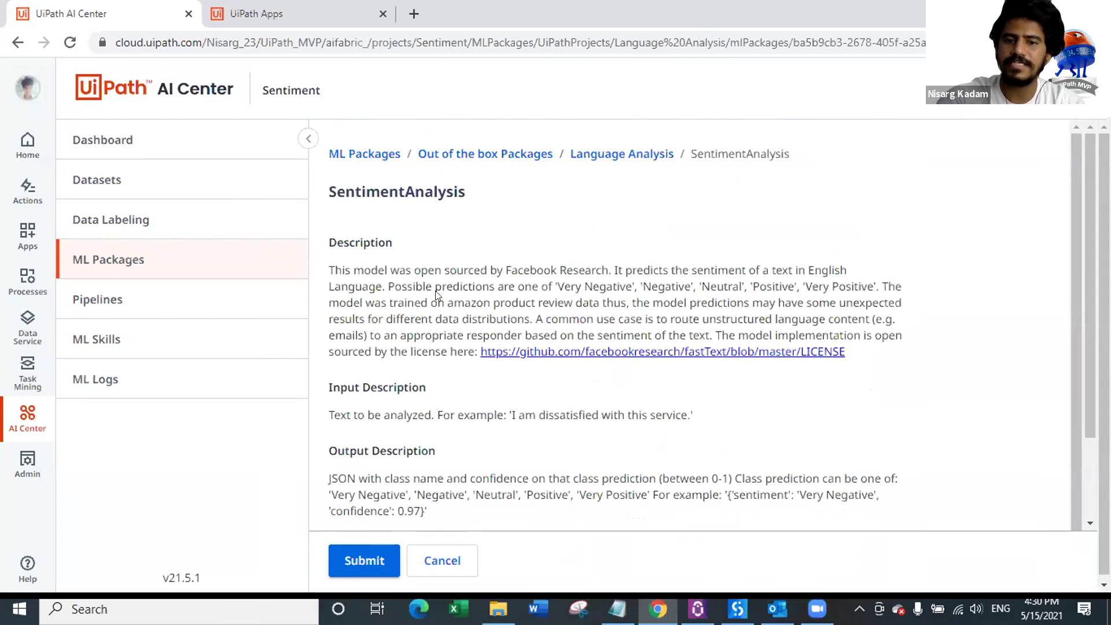
Step: Review the SentimentAnalysis description, choose package version 2.0, and submit
drag(553, 280, 866, 282)
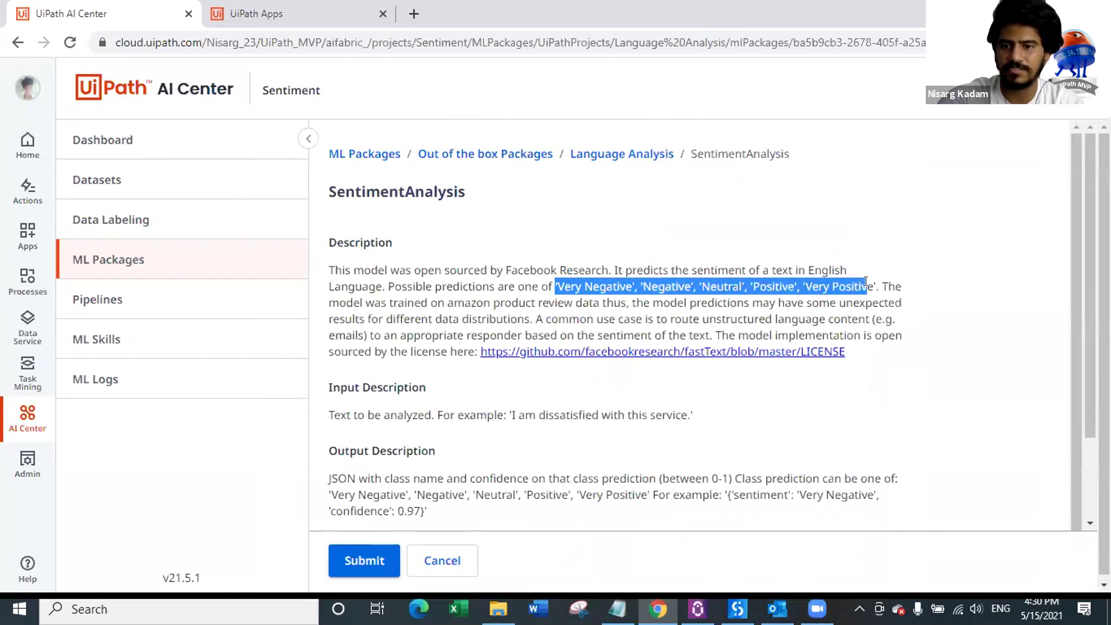
scroll(397, 410, down, 1)
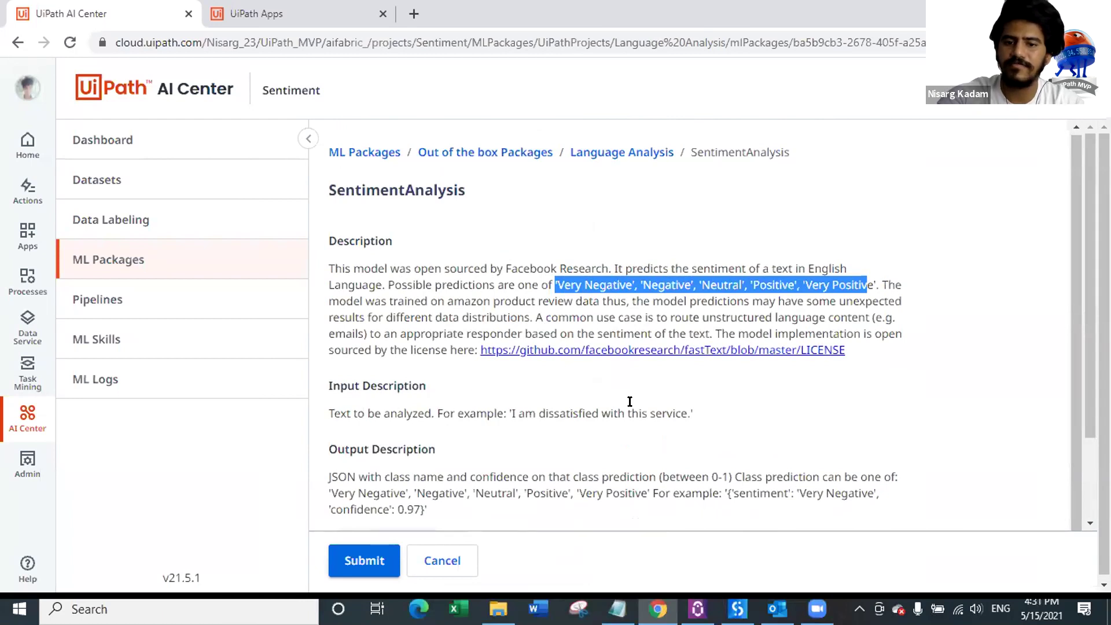
drag(509, 412, 684, 409)
scroll(387, 451, down, 2)
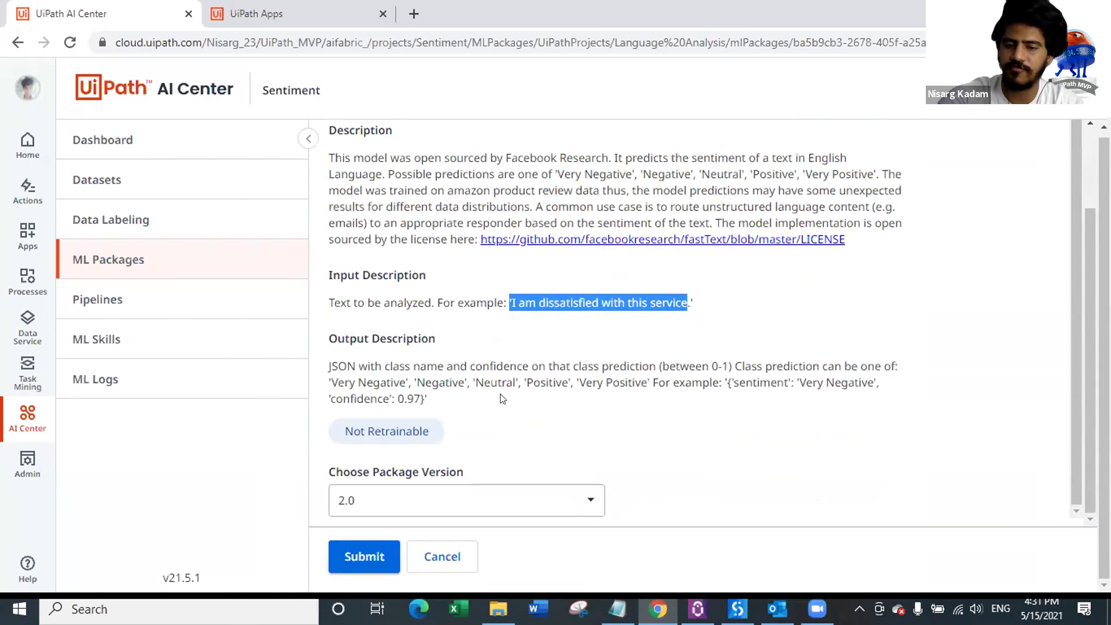
click(489, 502)
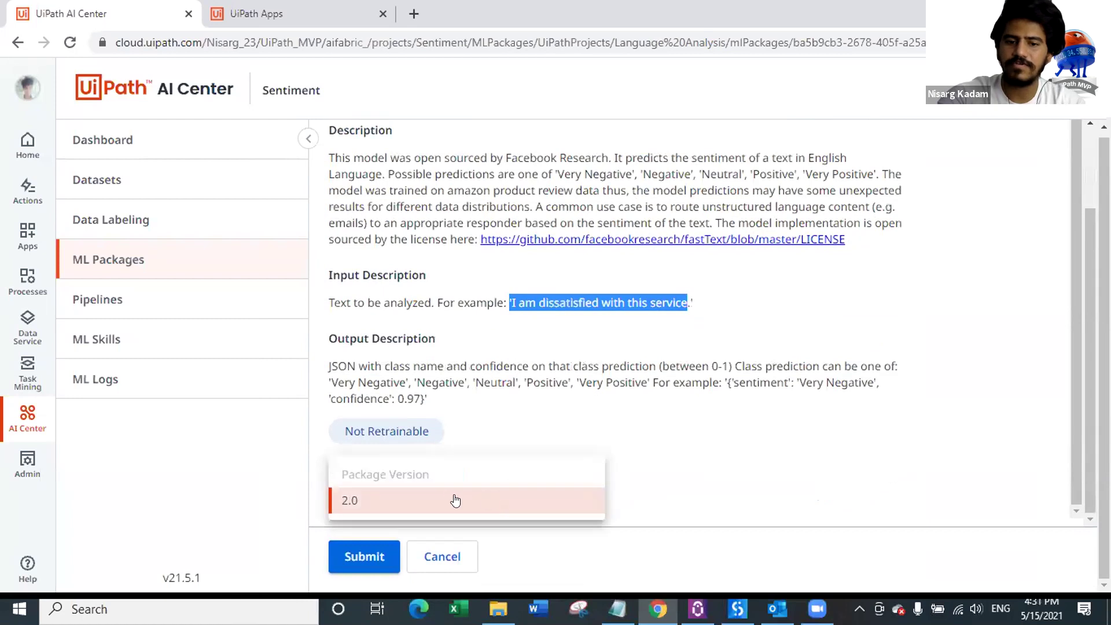
click(425, 498)
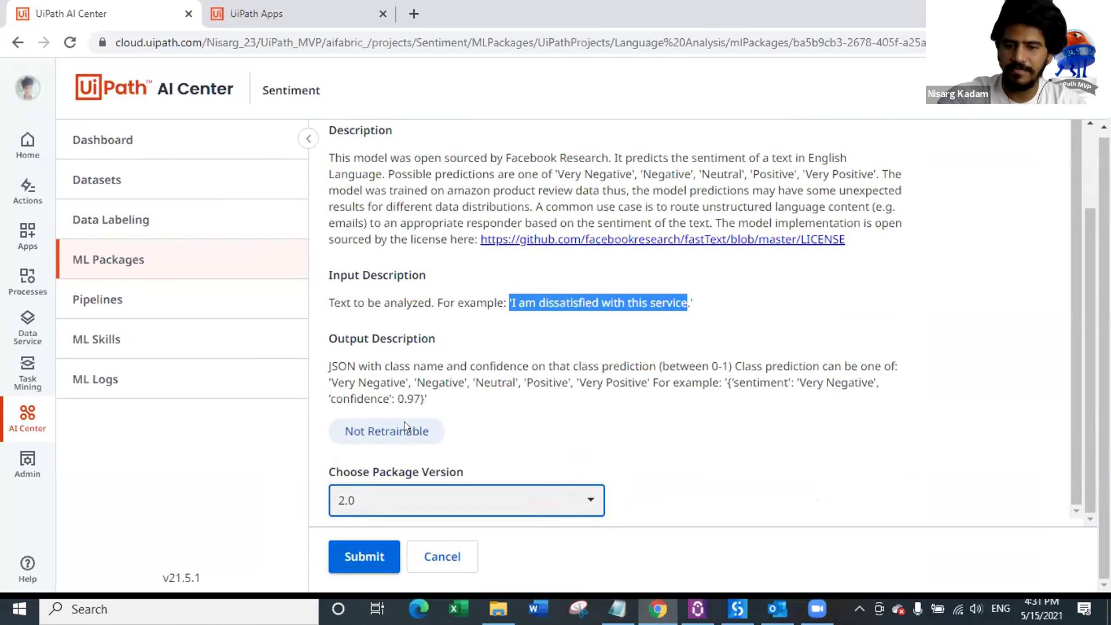
click(494, 351)
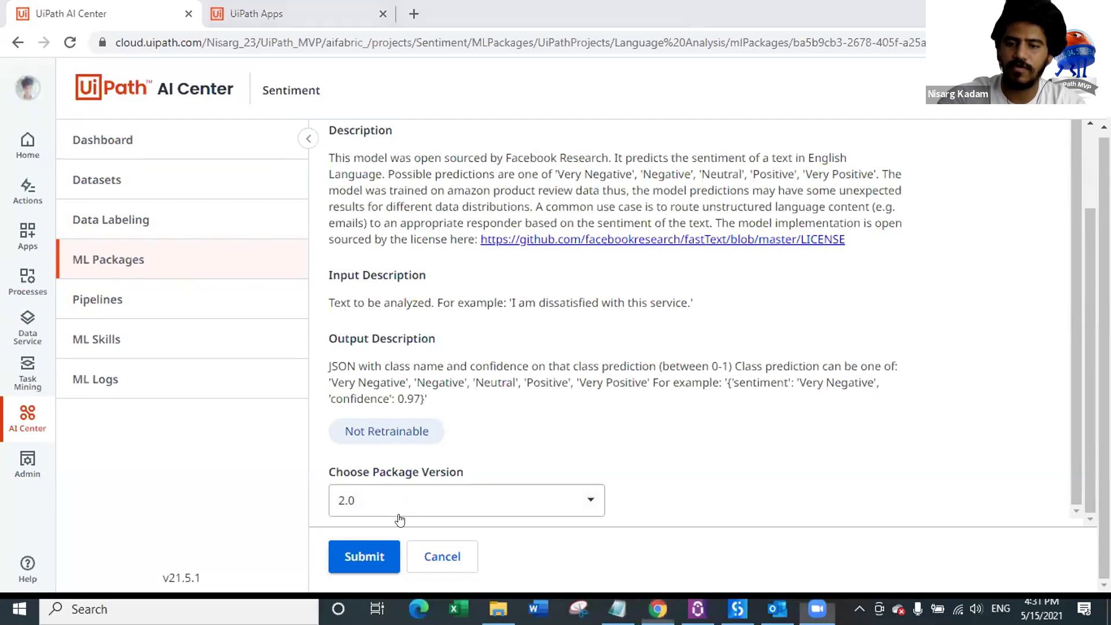
click(361, 557)
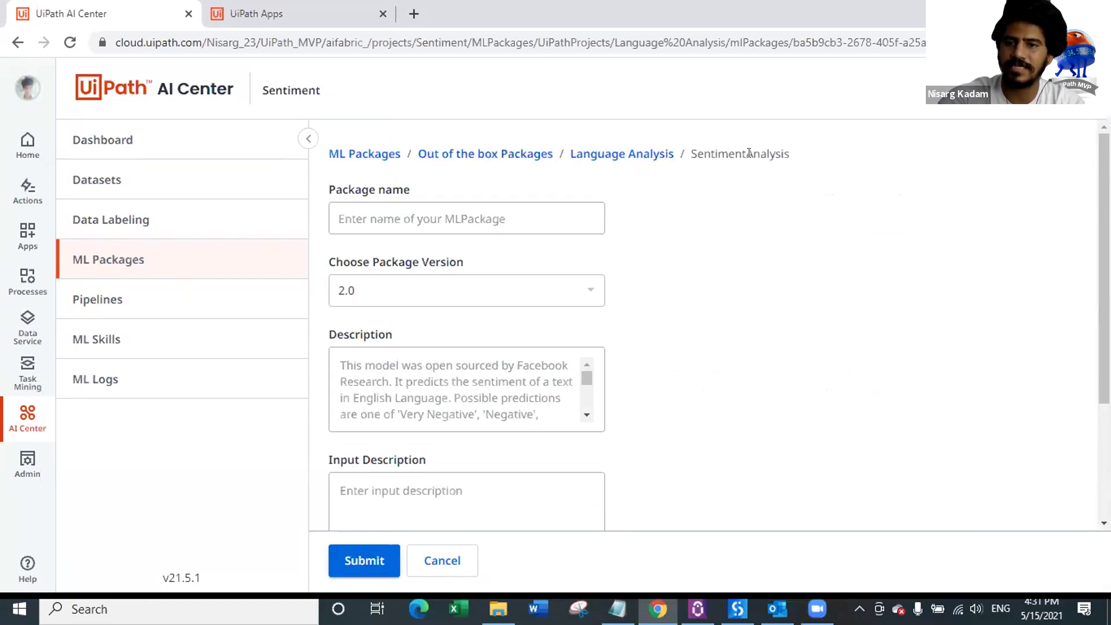
Step: Enter FeedbackAnalysis as the package name
click(440, 220)
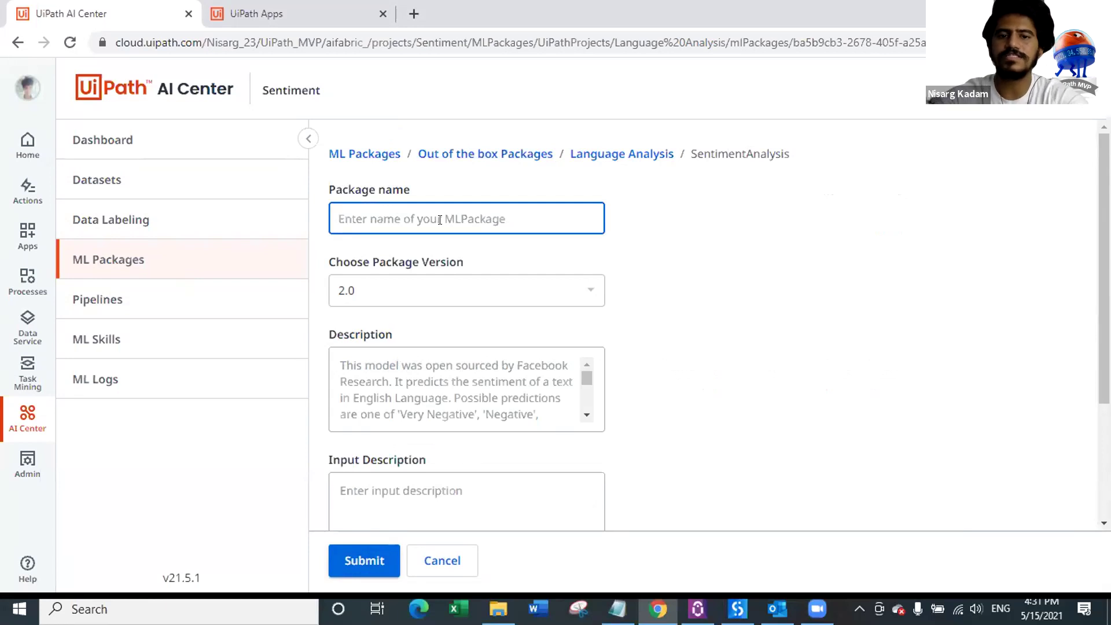
text(Fee)
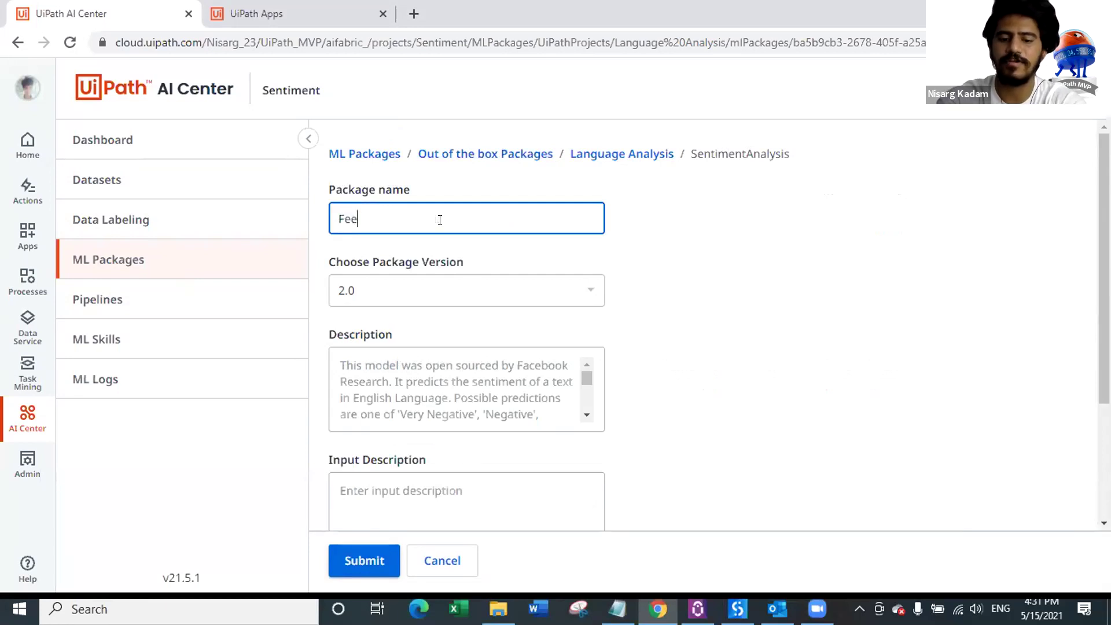
text(dbackAnalysis)
scroll(525, 317, down, 3)
scroll(421, 241, up, 3)
scroll(425, 293, down, 3)
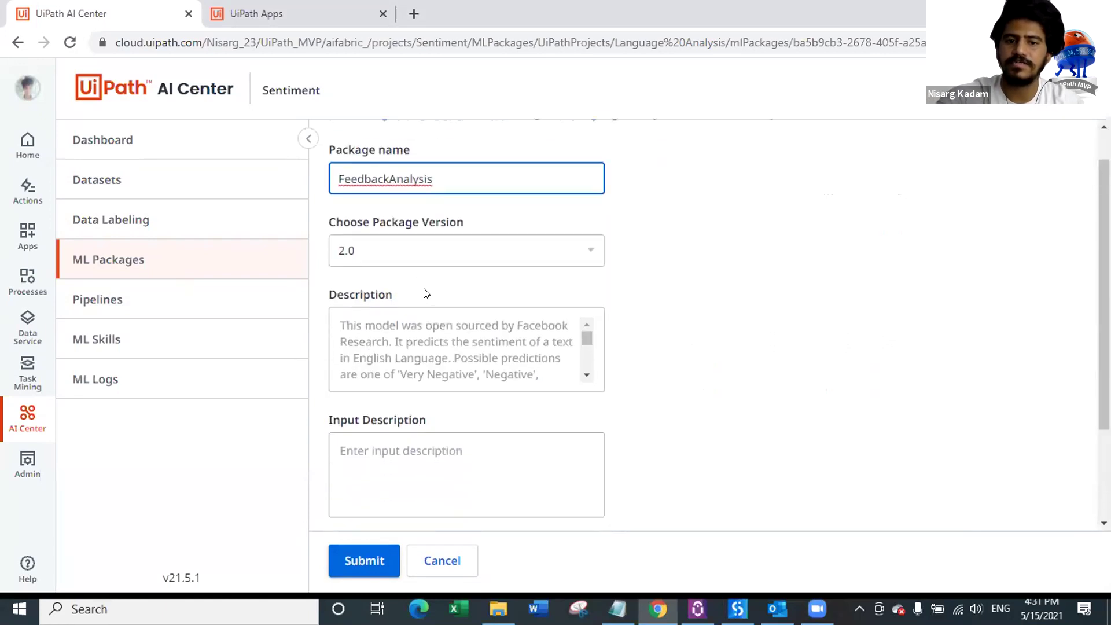
Step: Set input description Feedback and output Sentiment and Confidence score, then save the package
click(440, 333)
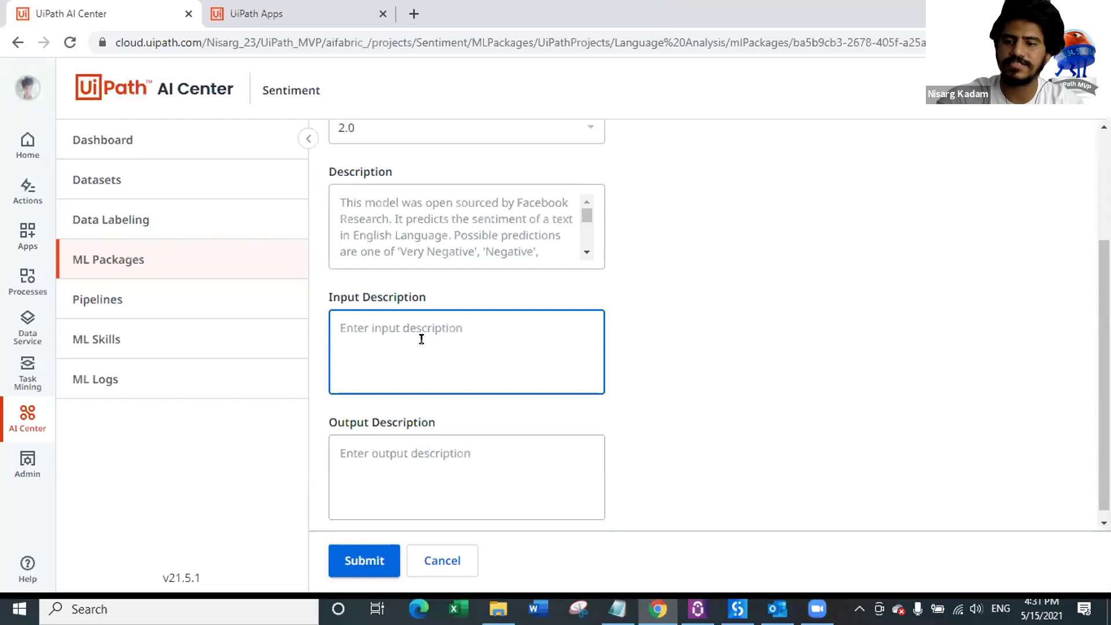
text(Feedback)
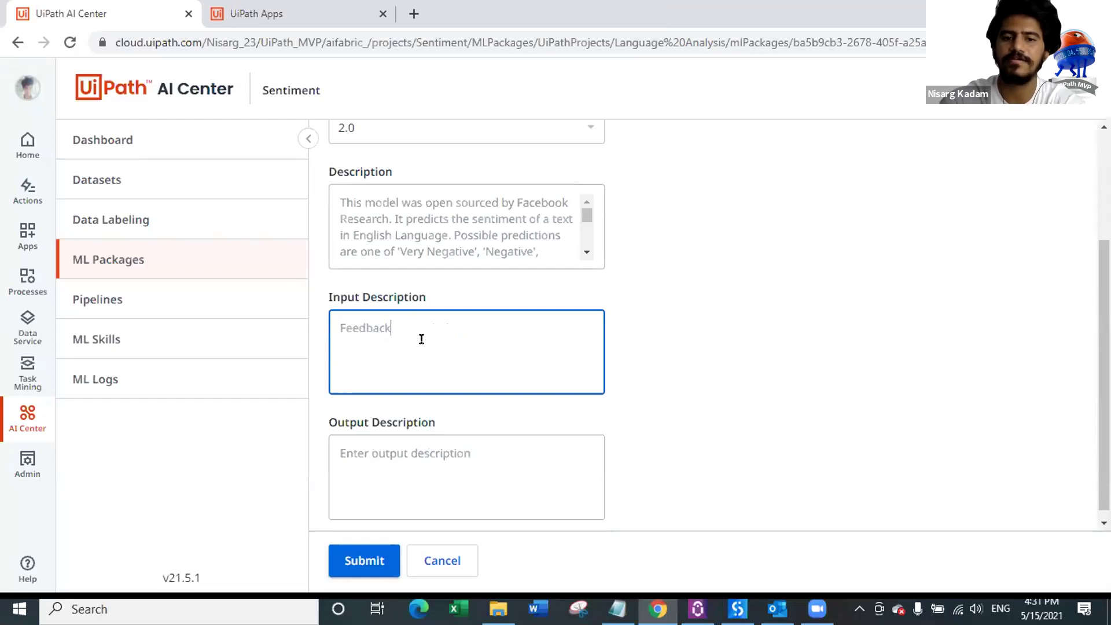
scroll(416, 359, down, 1)
click(414, 447)
text(nentiment an)
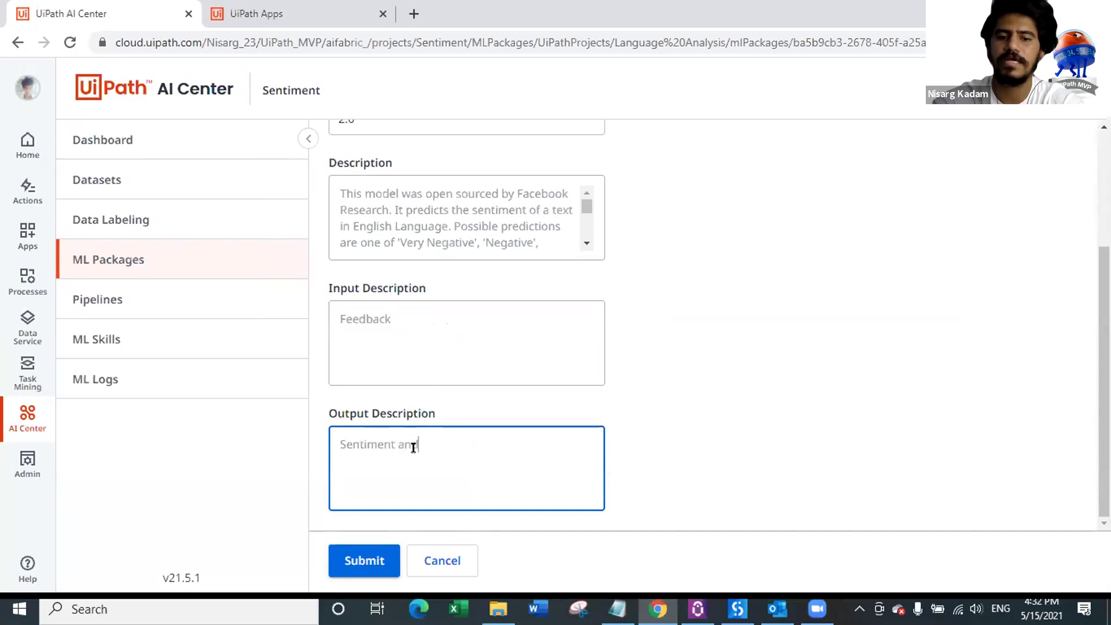
text(d Confidence scop)
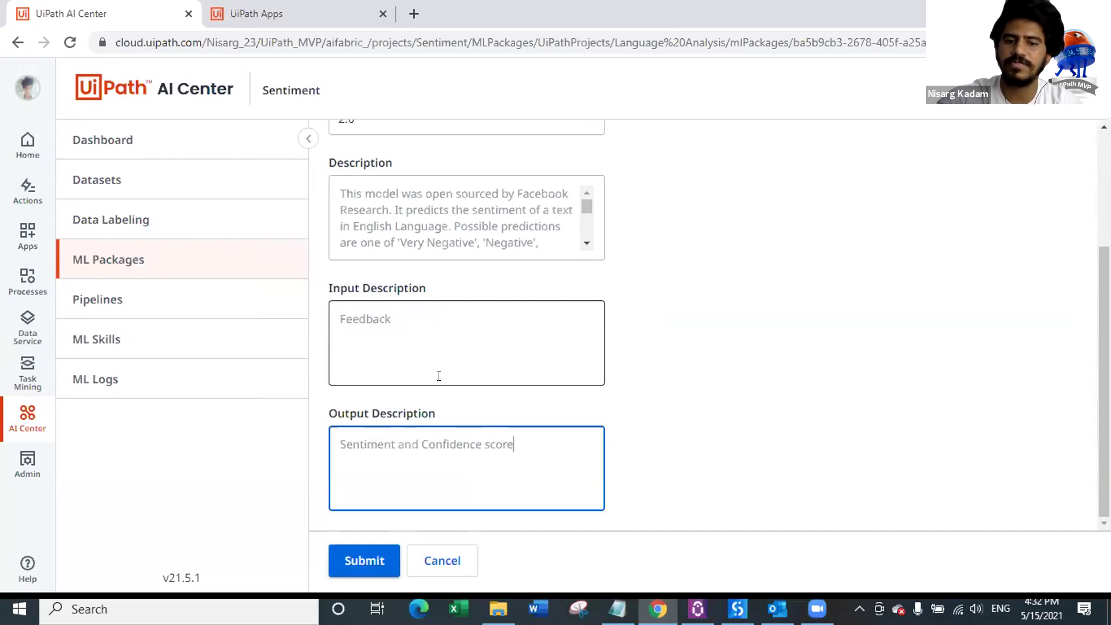
scroll(422, 441, up, 3)
scroll(478, 347, down, 3)
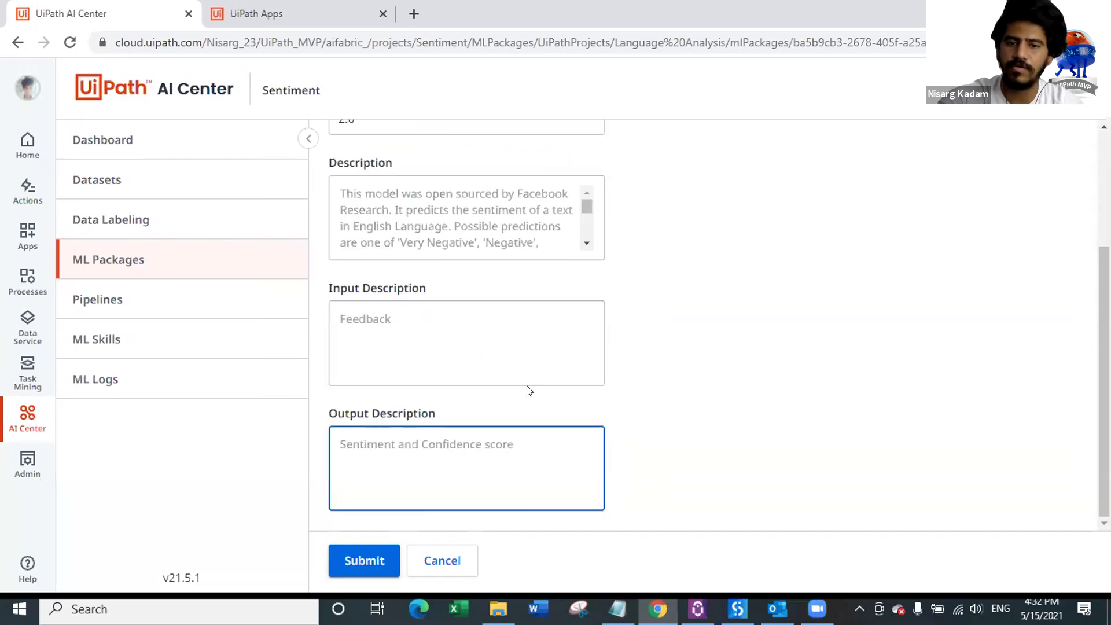
scroll(528, 391, up, 3)
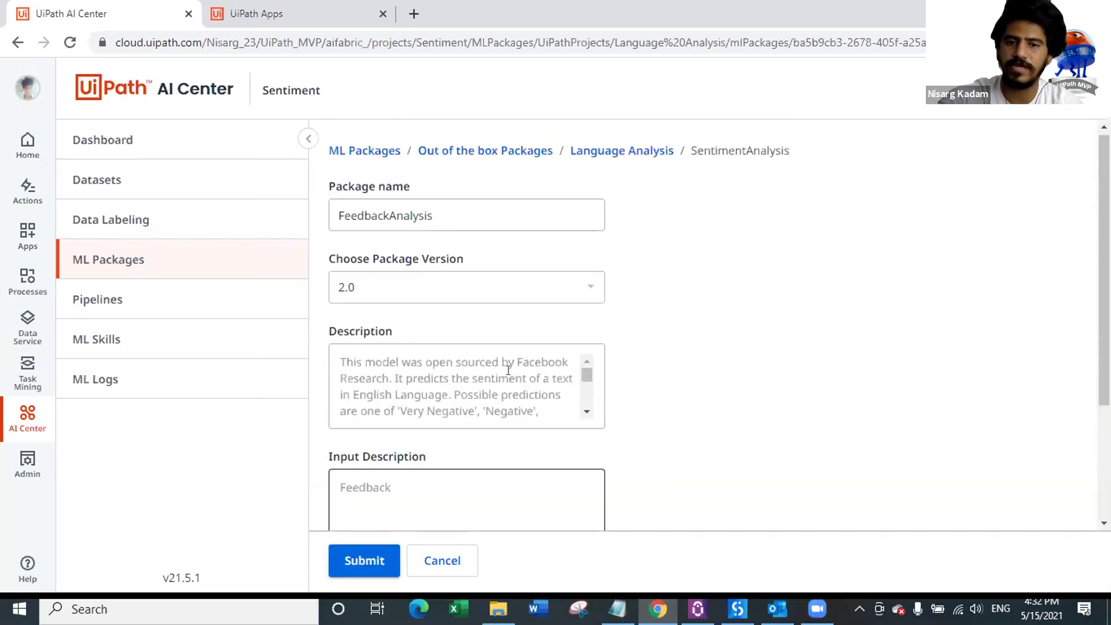
click(369, 563)
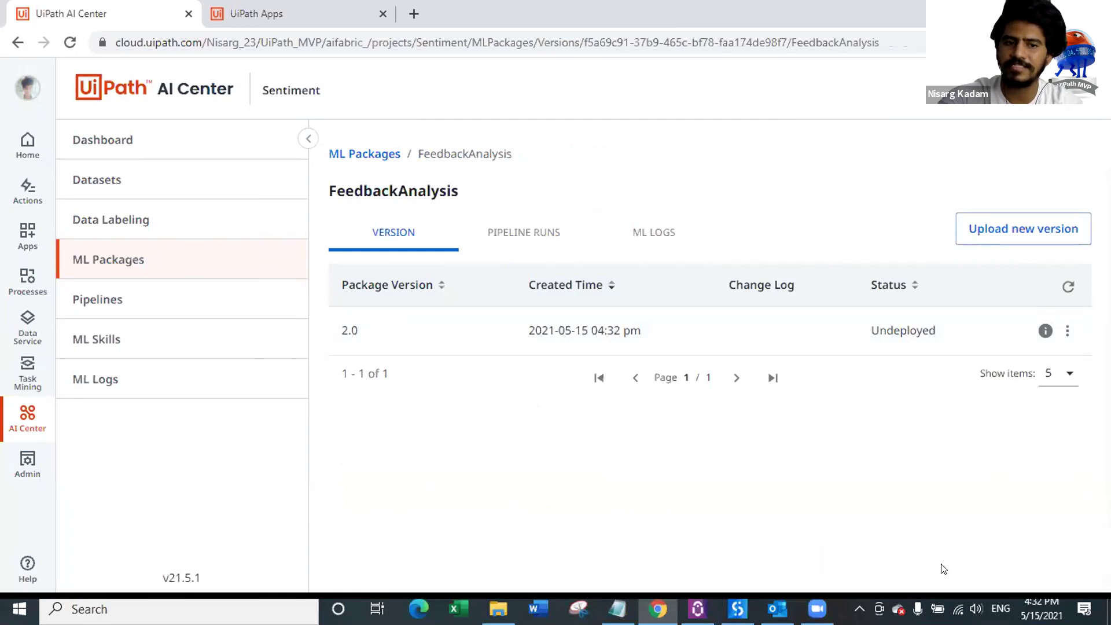
Step: Check the Sentiment project's empty Pipelines list, then return to the ML packages overview
click(208, 310)
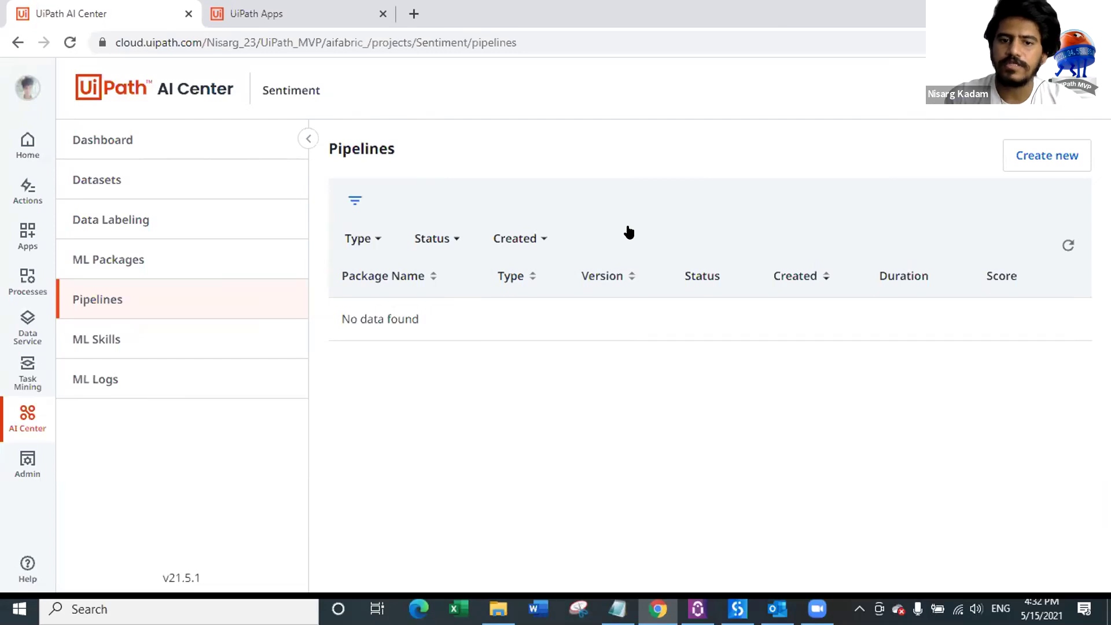
click(250, 255)
Step: View the TextClassification package under Language Analysis, cancel it, and open the project's Pipelines
click(701, 282)
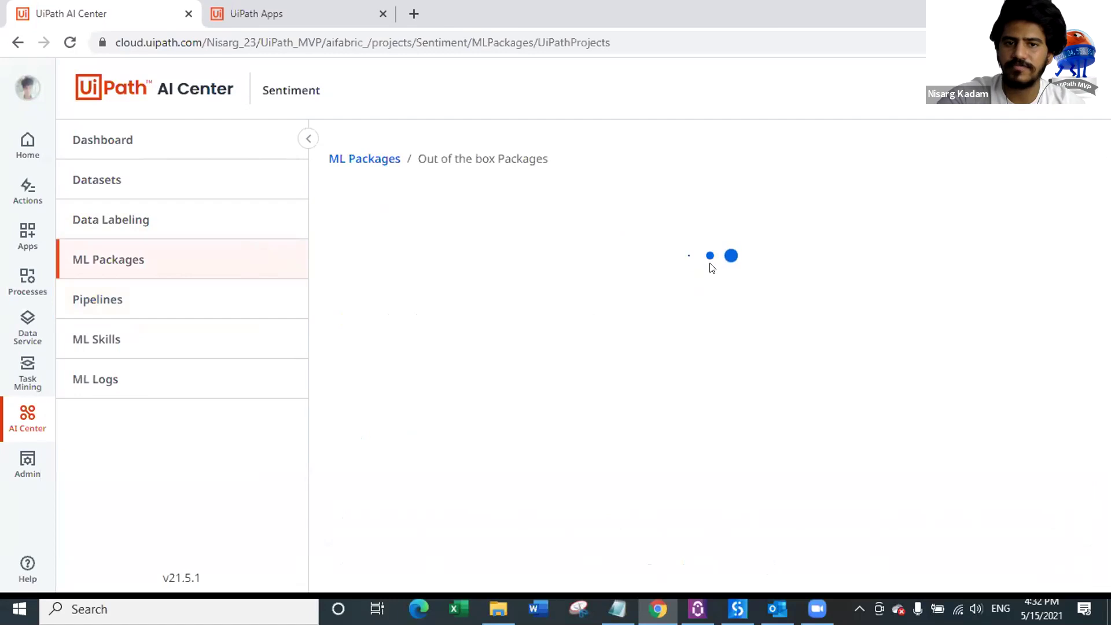
scroll(452, 389, down, 3)
click(415, 384)
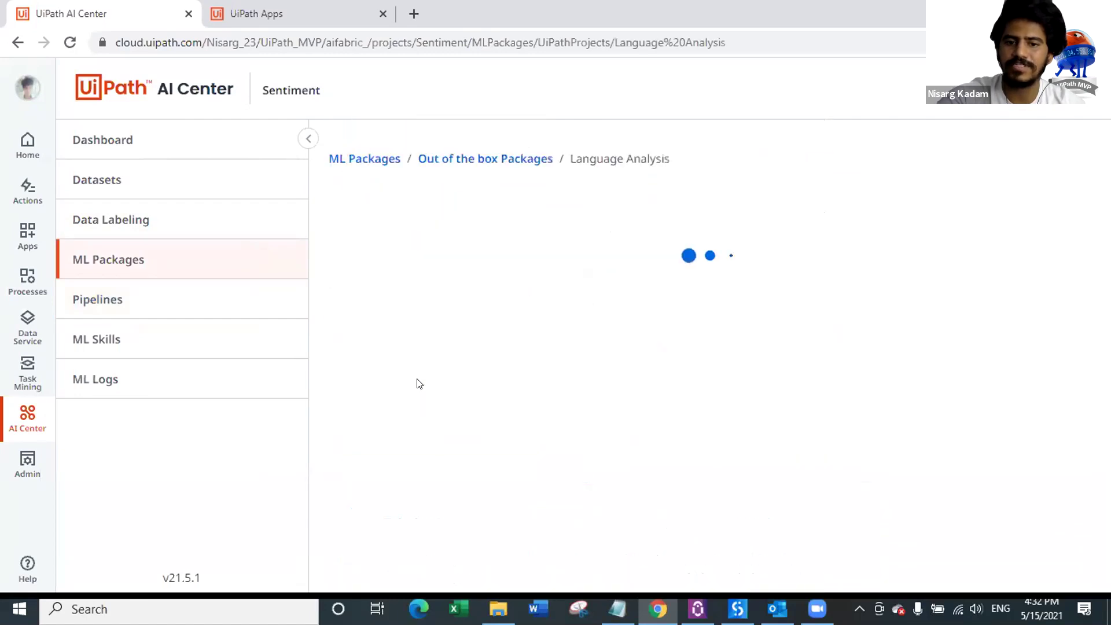
scroll(615, 331, down, 5)
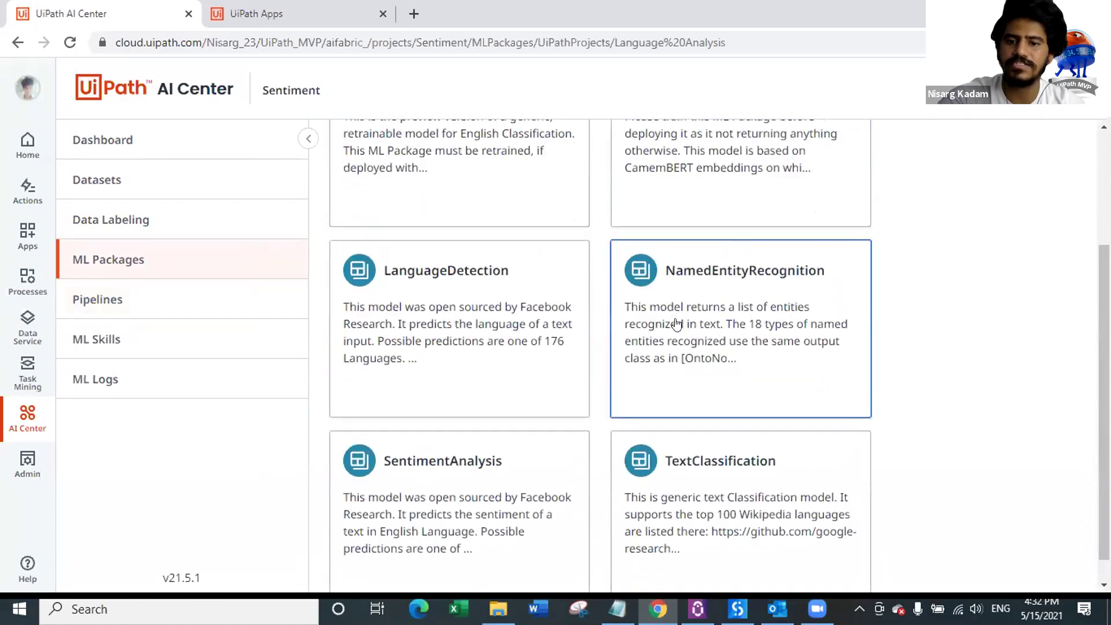
click(686, 460)
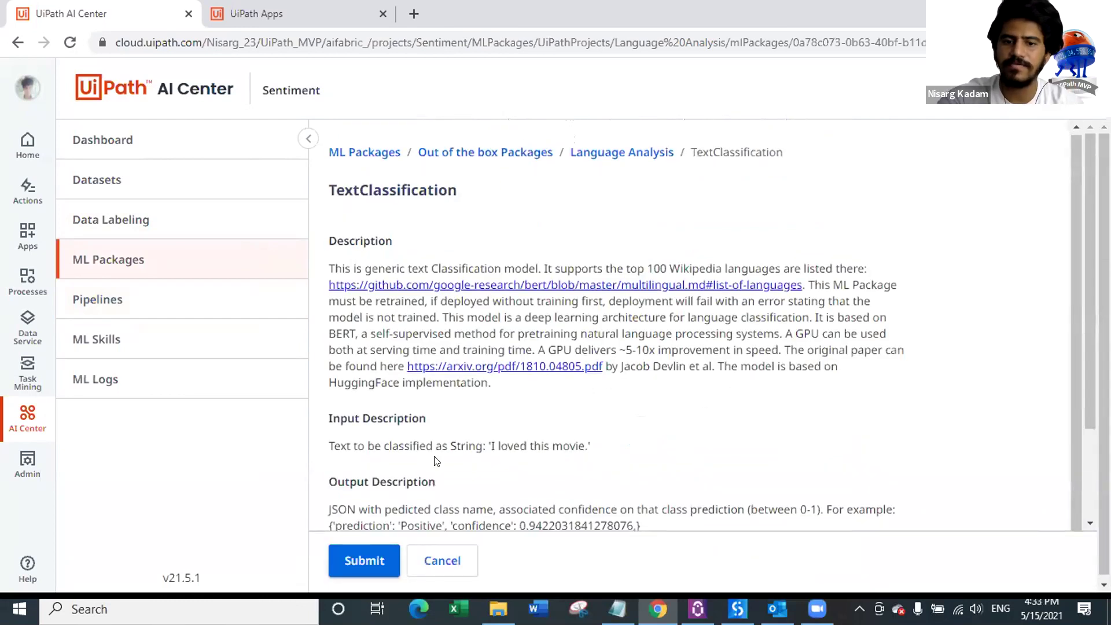
scroll(437, 462, down, 2)
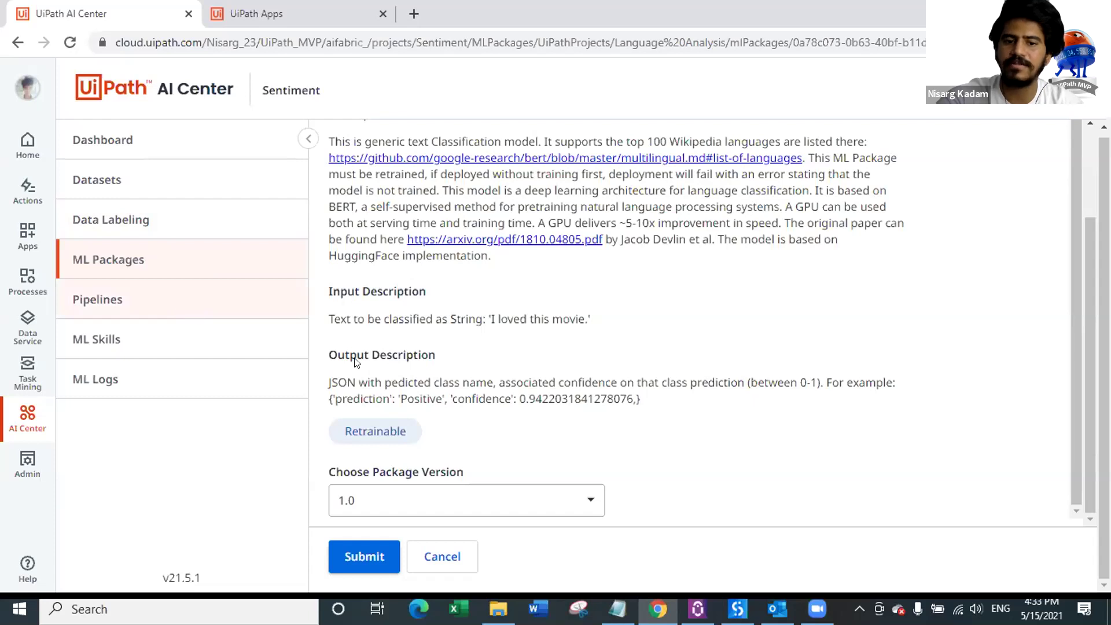
click(443, 557)
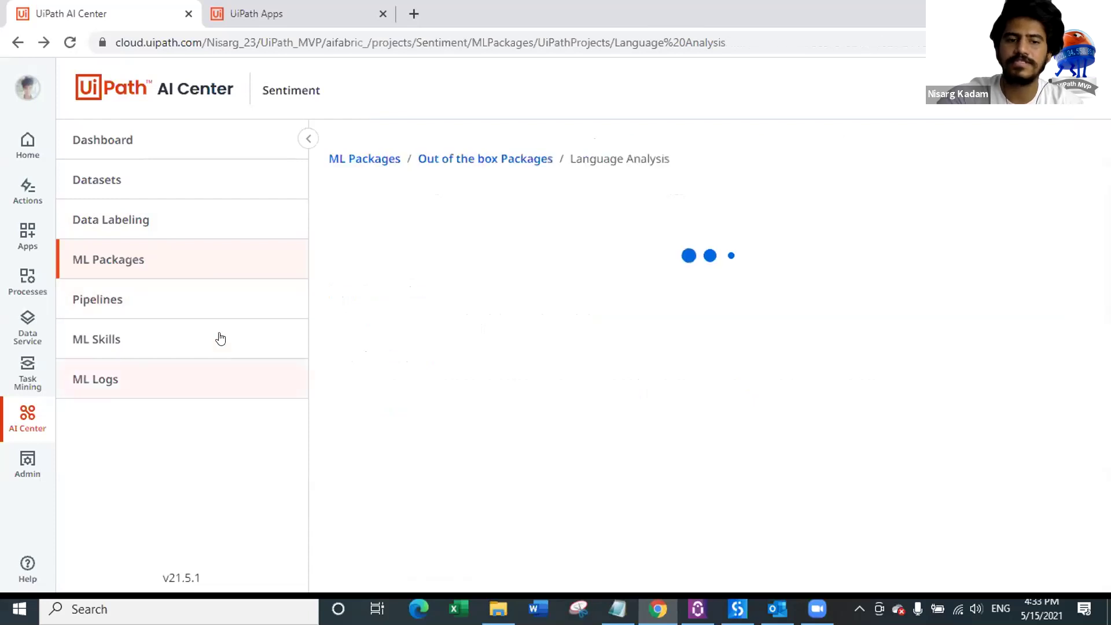
click(205, 298)
click(1026, 166)
Step: Check the pipeline run types, keeping Full Pipeline, review the form, then switch to ML Skills
click(501, 215)
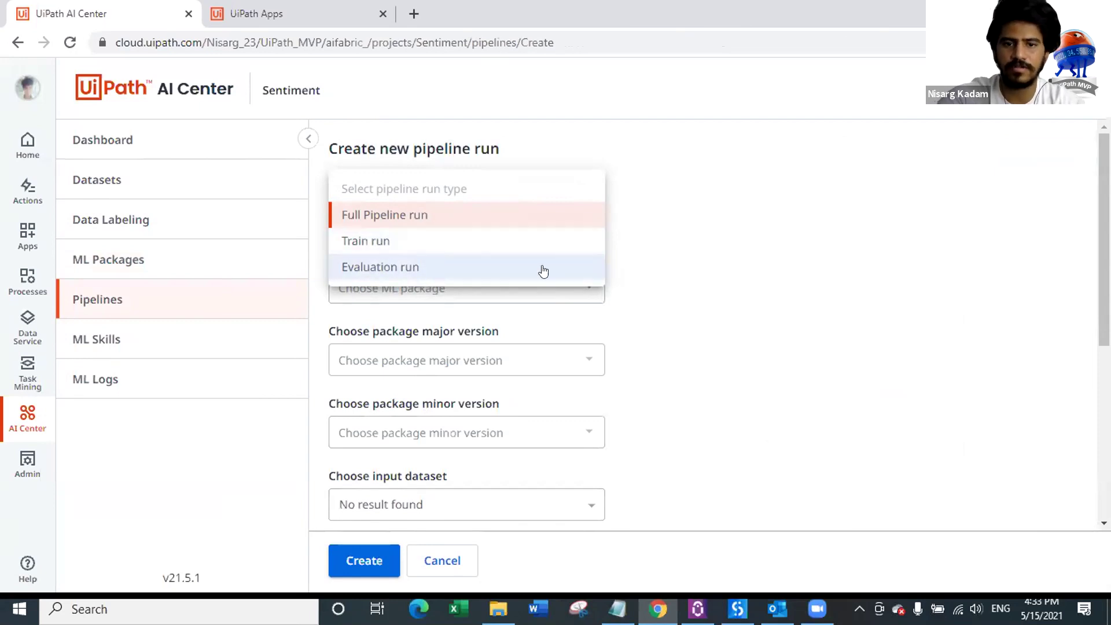
click(712, 241)
scroll(438, 270, down, 1)
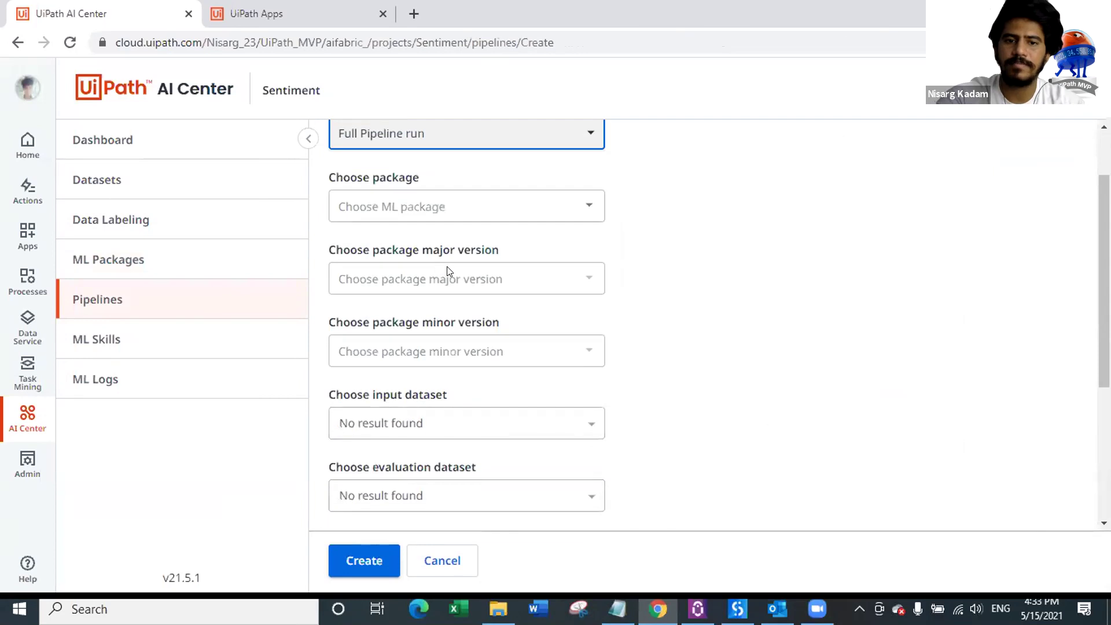
scroll(450, 272, down, 1)
scroll(486, 284, down, 2)
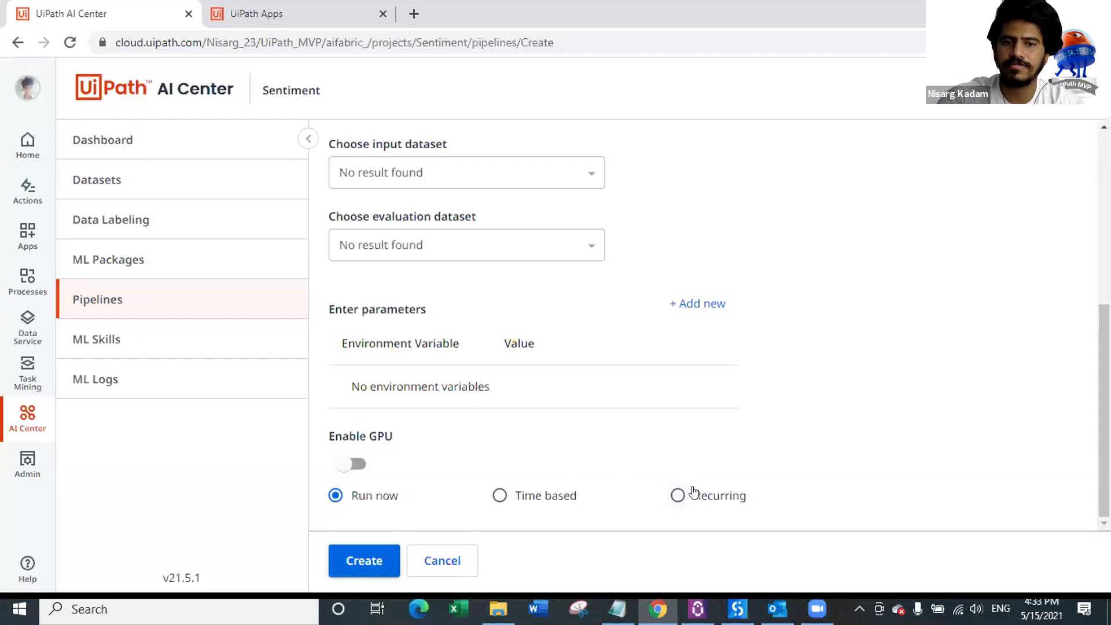
scroll(690, 493, up, 5)
scroll(758, 347, down, 5)
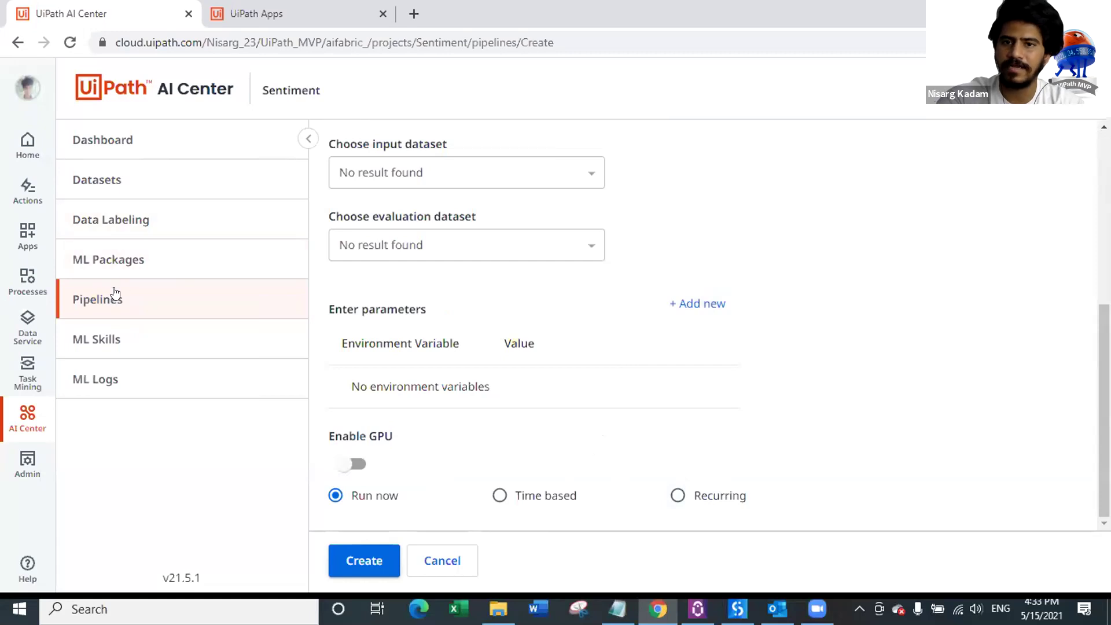
click(162, 340)
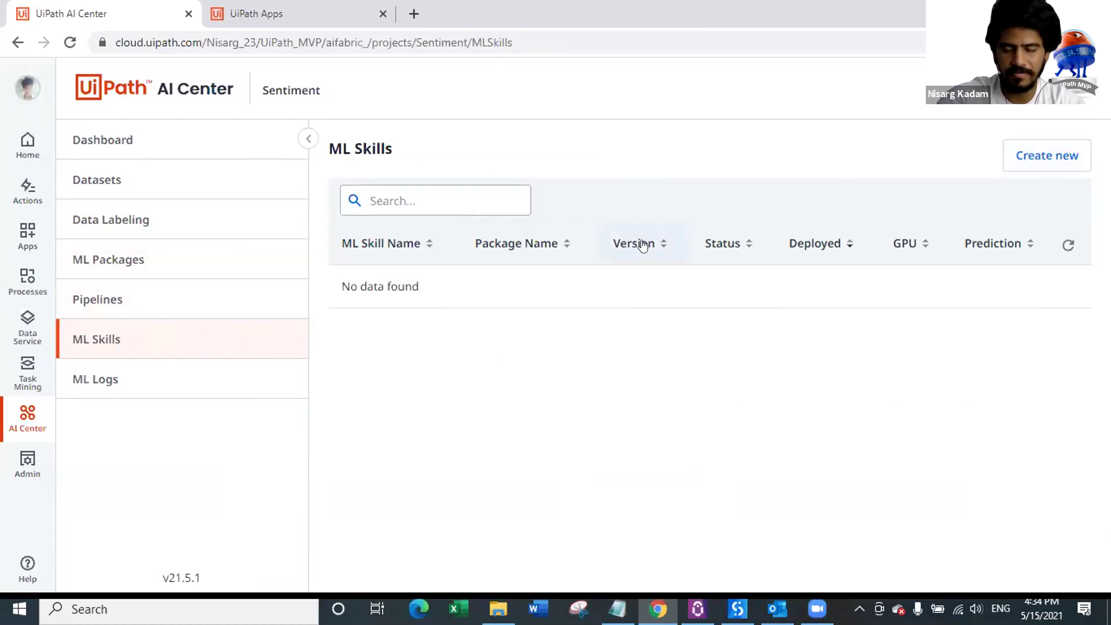
Step: Start a new ML skill named FeedbackSentiment based on the FeedbackAnalysis package
click(1073, 161)
click(435, 208)
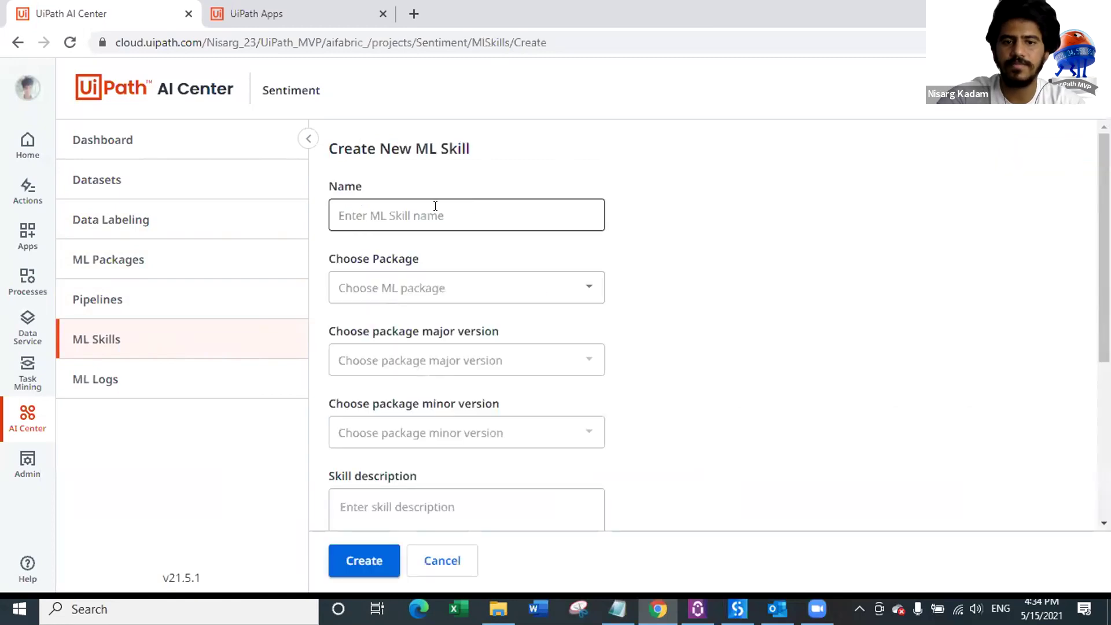
text(Fe)
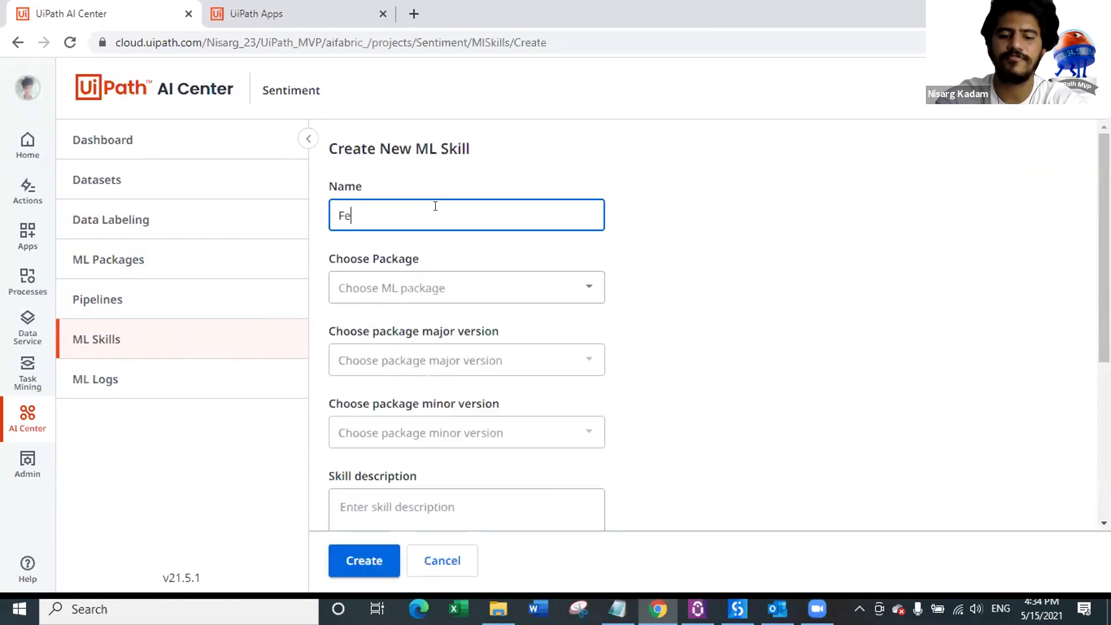
text(edbackSentiment)
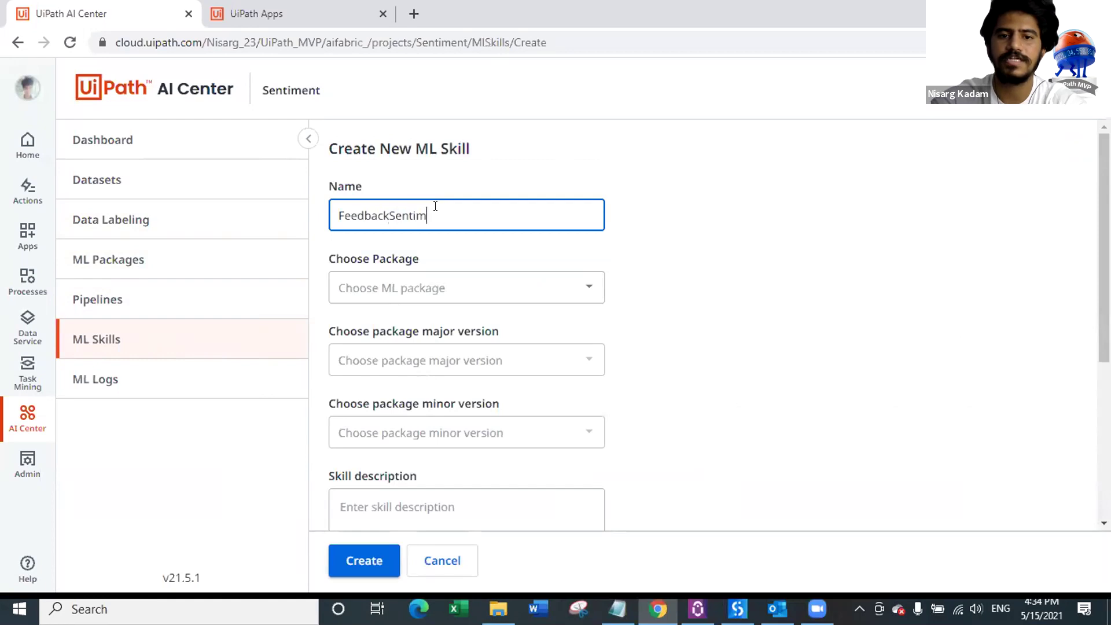
click(467, 287)
click(428, 326)
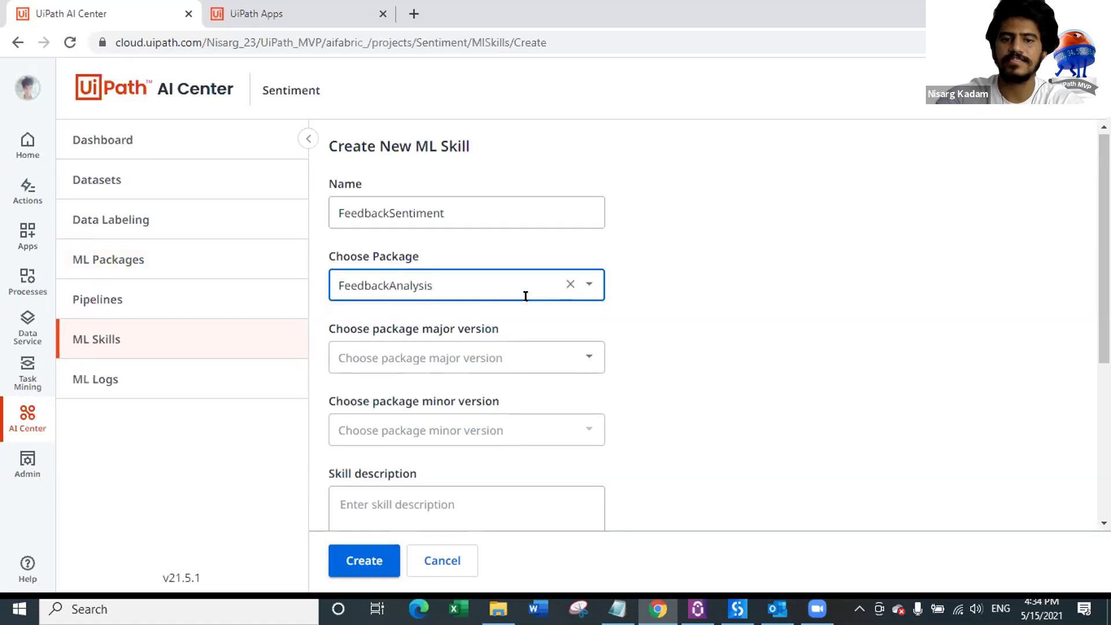
Step: Choose package major version 2 and minor version 0 for the skill
scroll(523, 296, down, 3)
click(436, 197)
click(424, 237)
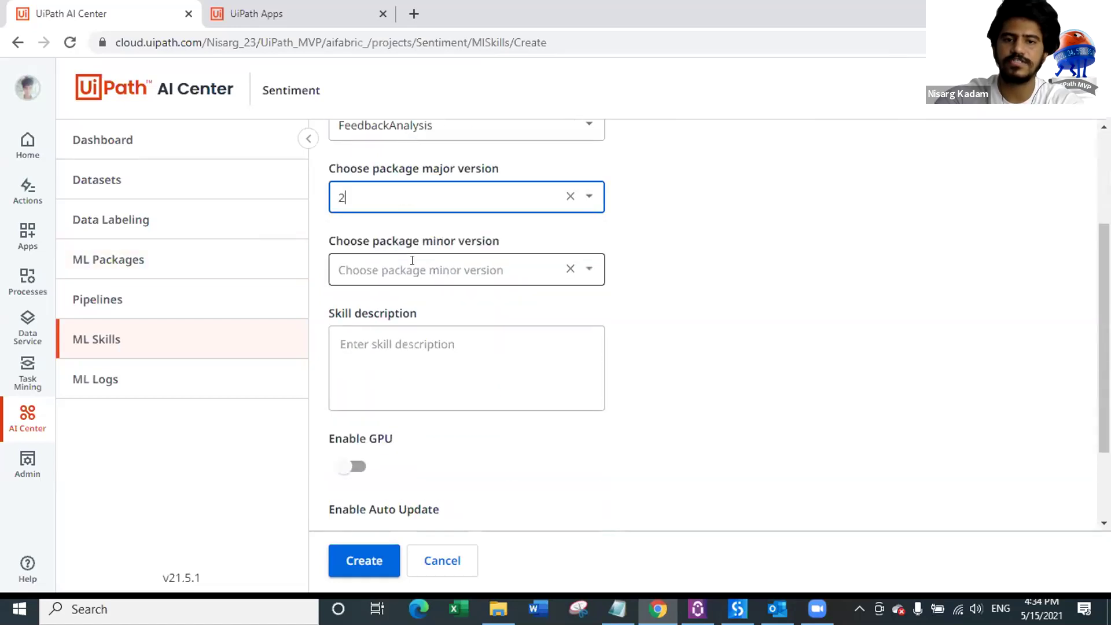
click(420, 270)
click(372, 307)
click(449, 345)
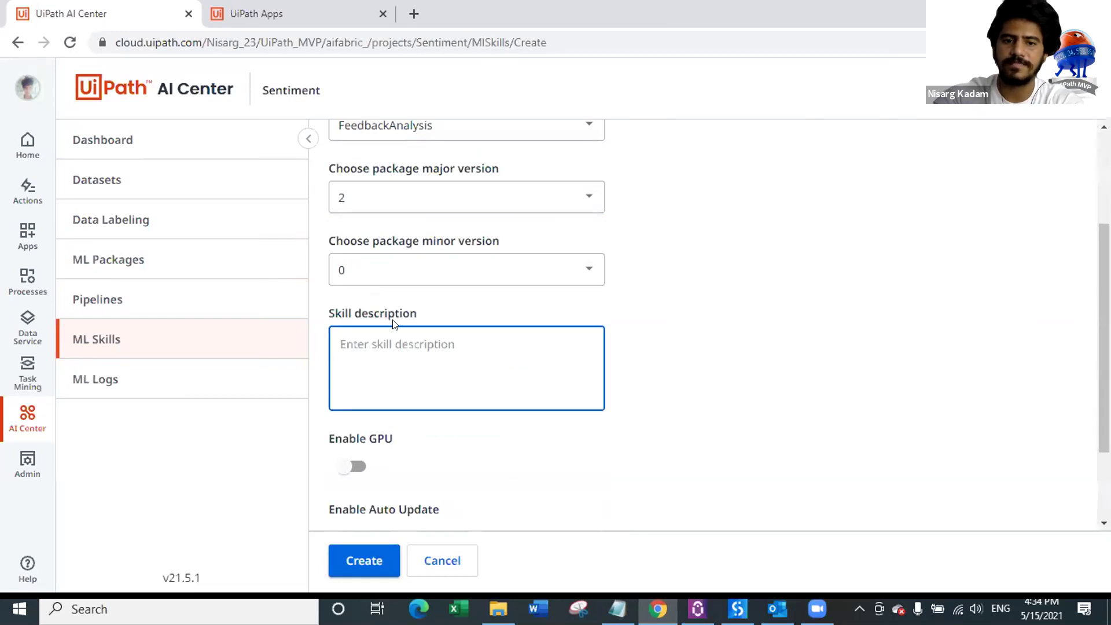
scroll(425, 216, up, 3)
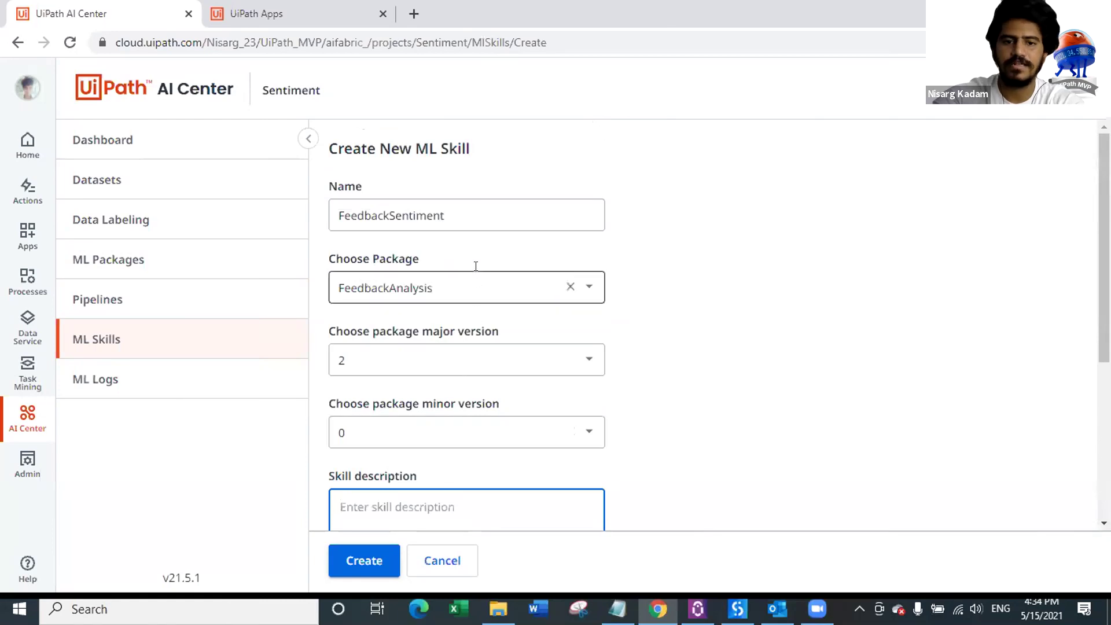
scroll(468, 284, down, 1)
scroll(467, 284, down, 1)
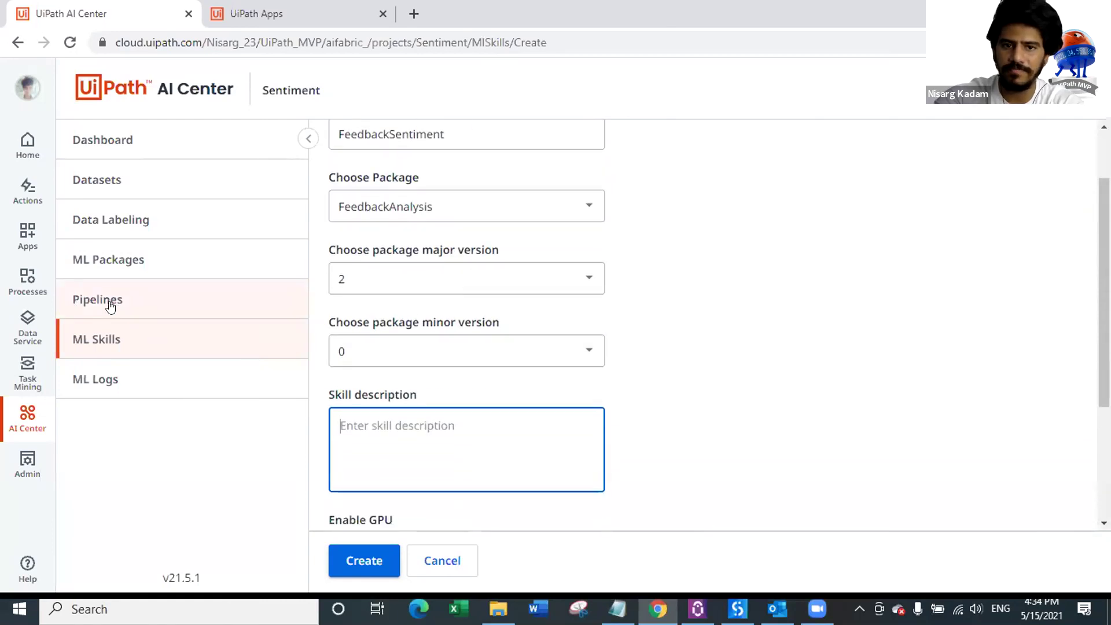
click(403, 268)
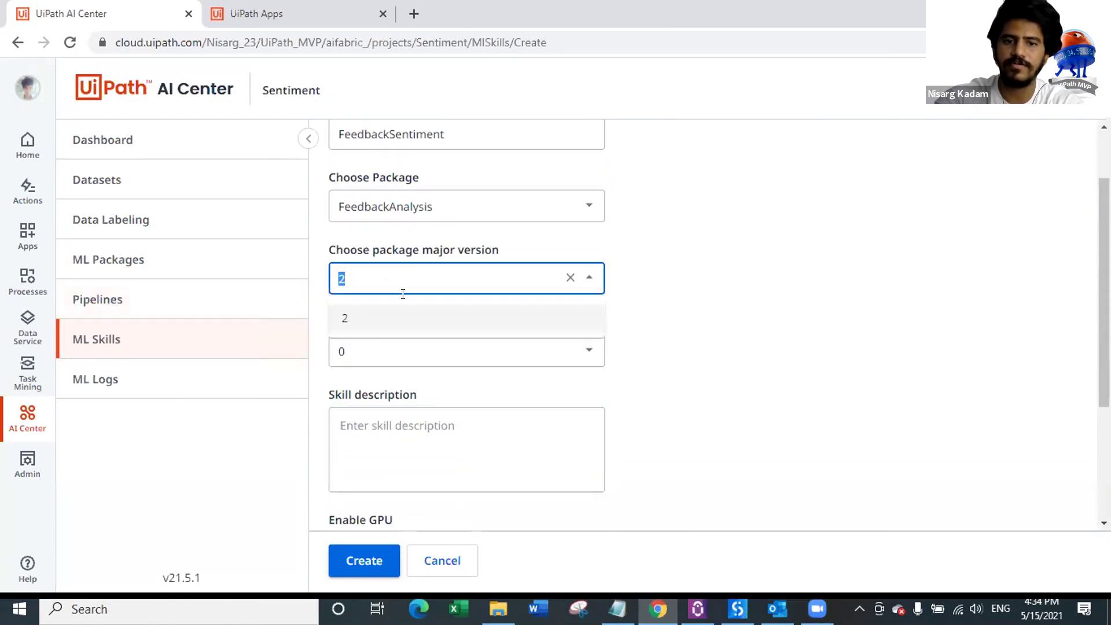
click(351, 325)
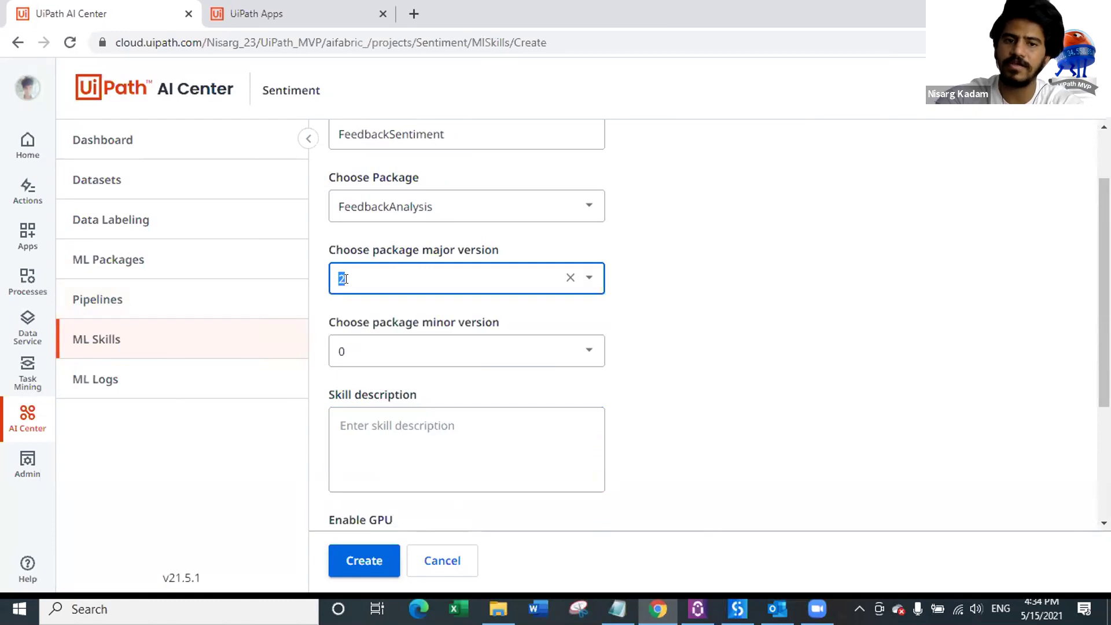
scroll(402, 348, down, 2)
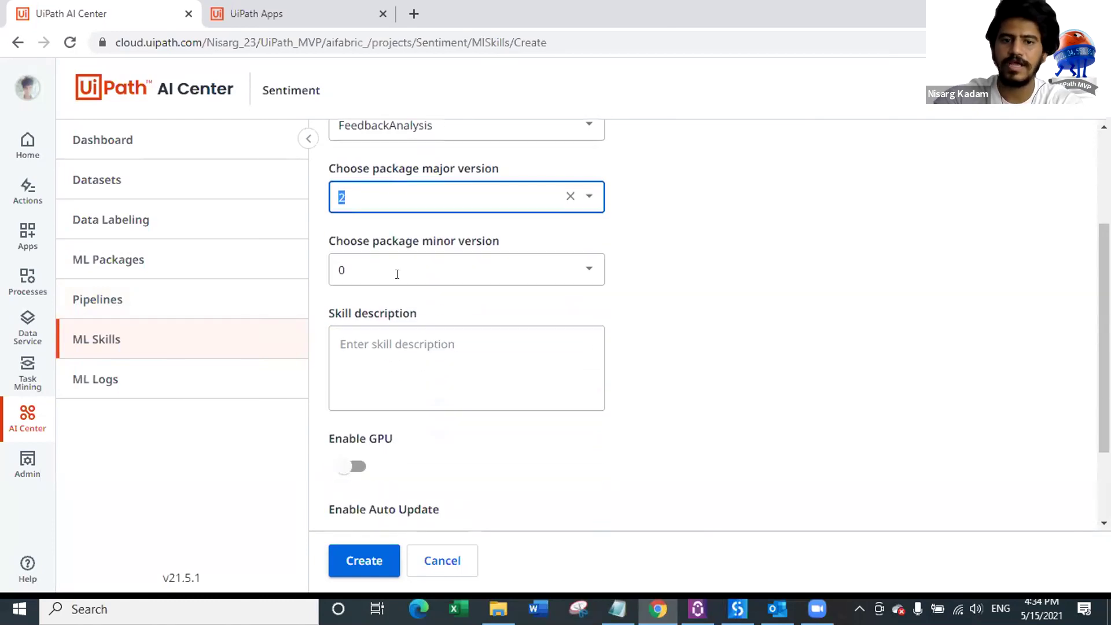
click(477, 352)
Step: Set the skill to undeploy after 1 Week of inactivity and create FeedbackSentiment
scroll(424, 334, down, 2)
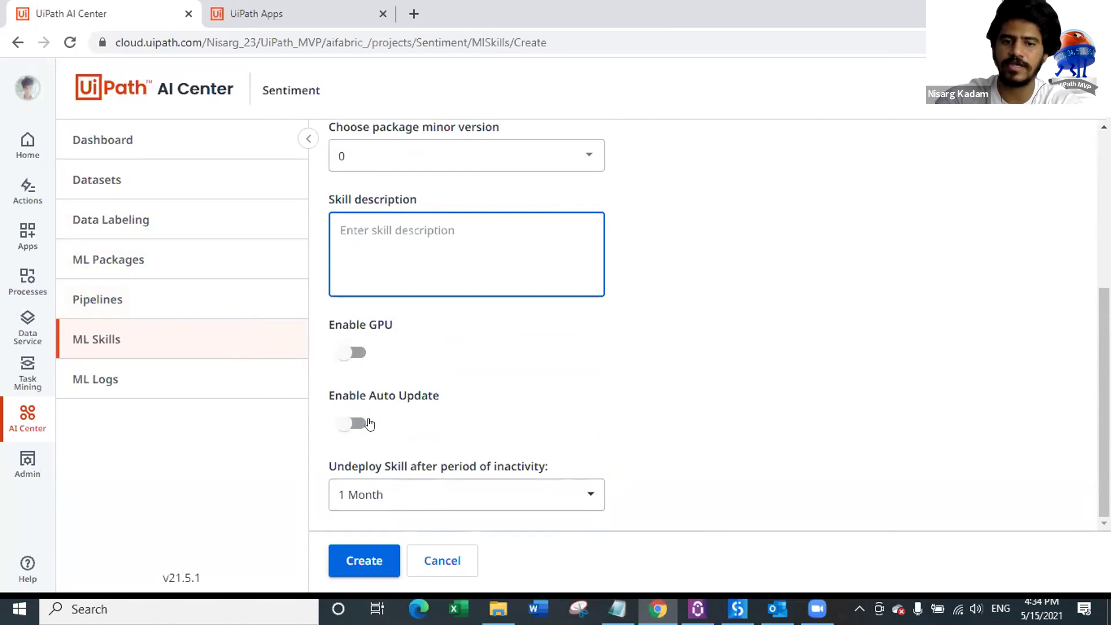
click(402, 491)
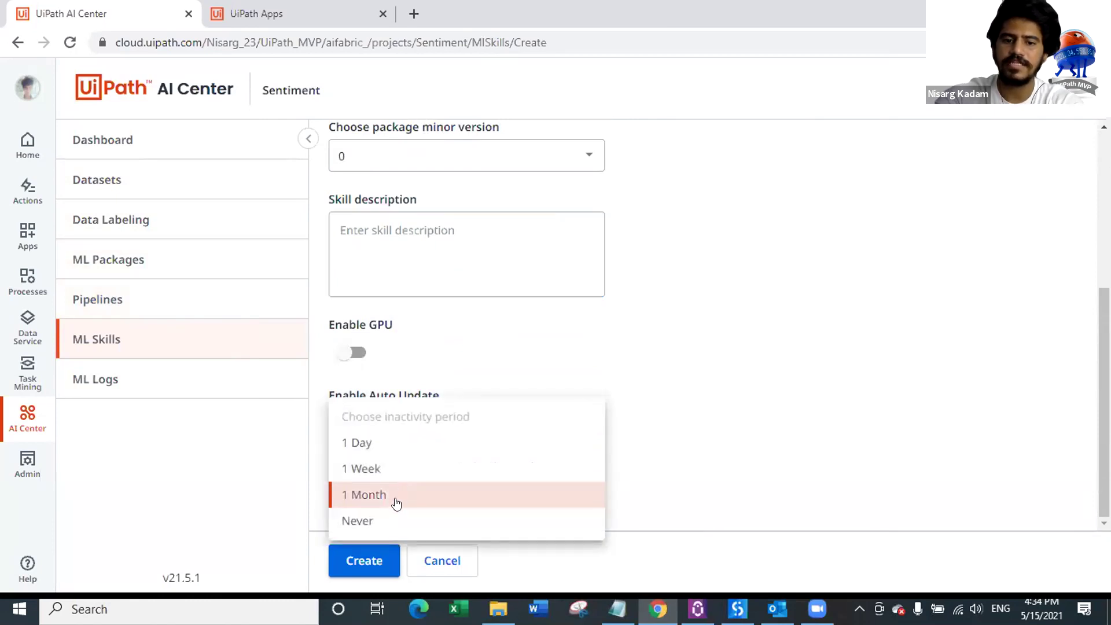
click(396, 503)
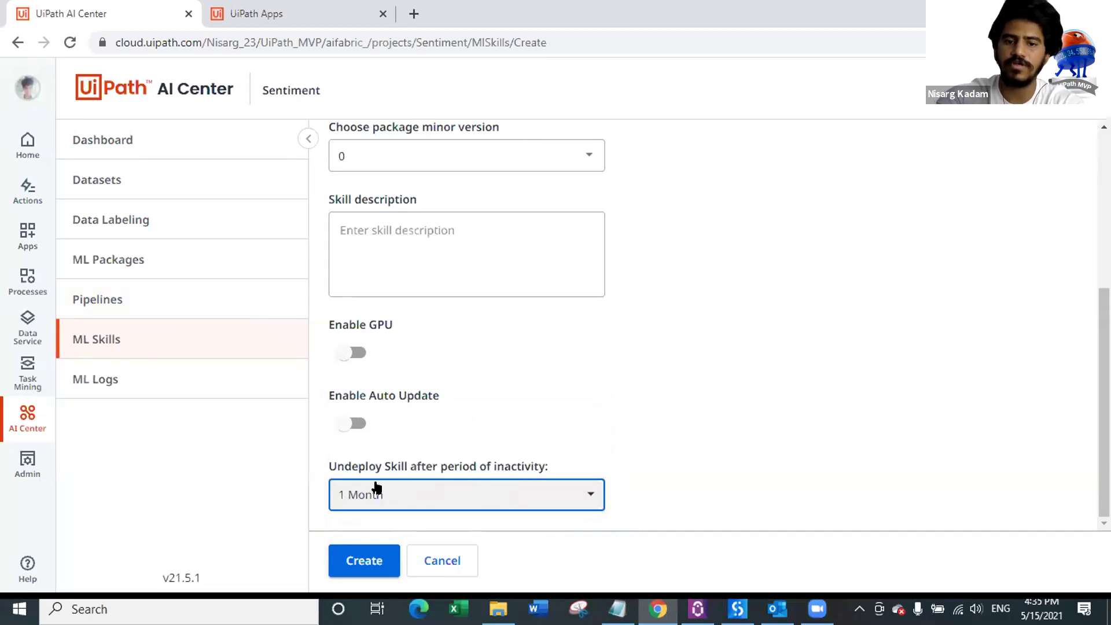
scroll(501, 242, up, 5)
scroll(501, 244, down, 5)
click(421, 481)
click(400, 465)
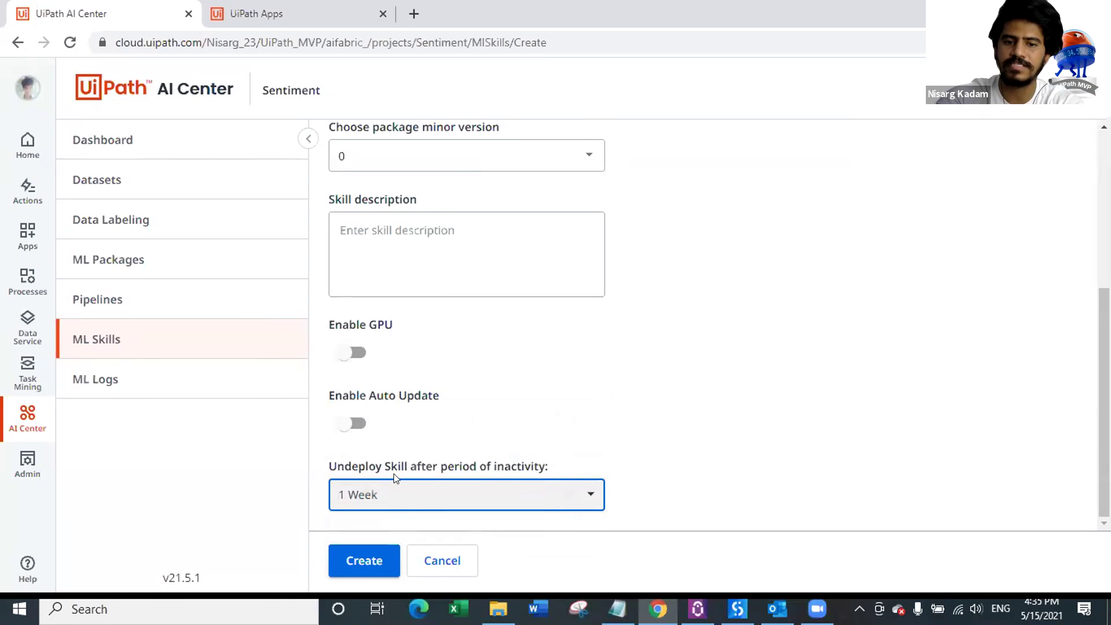
click(364, 559)
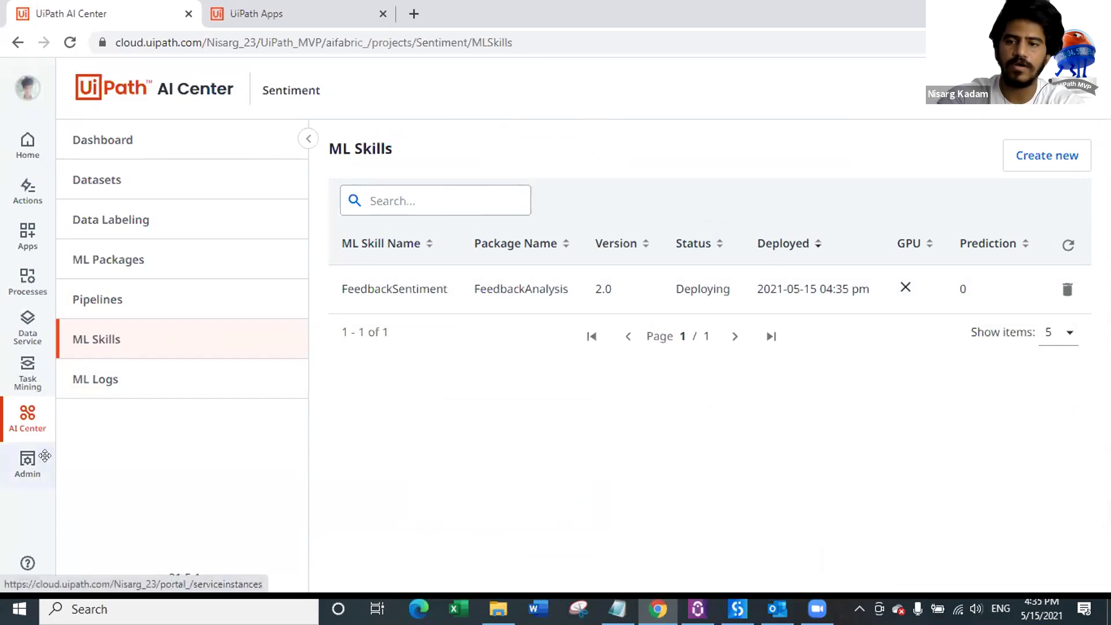
click(25, 470)
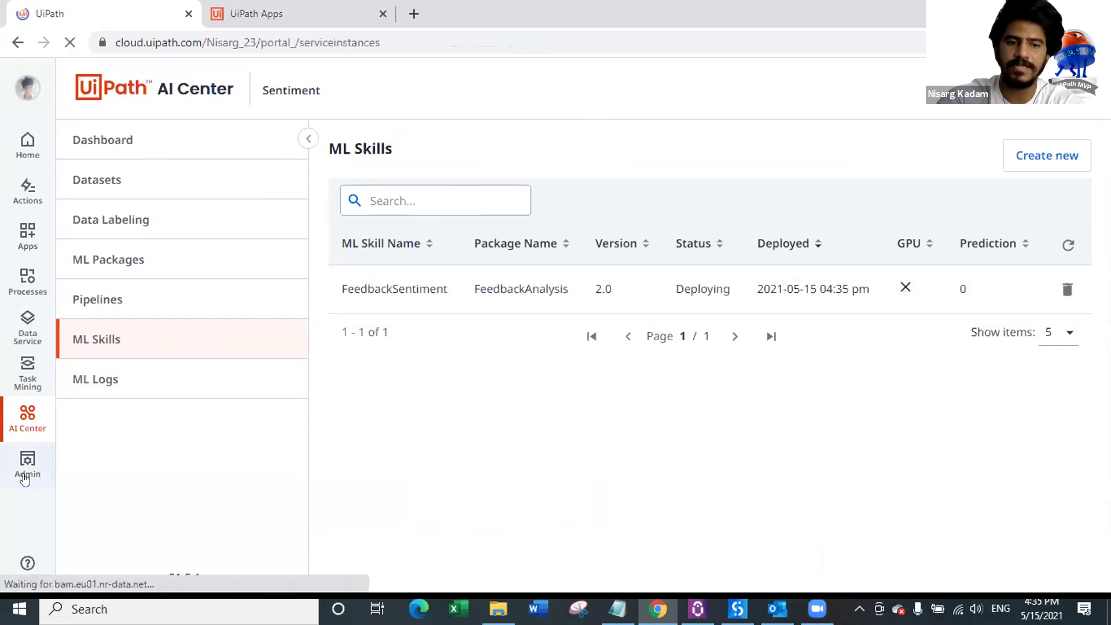
Step: Open the tenant's Orchestrator service and view its tenant-level ML Skills list
click(472, 320)
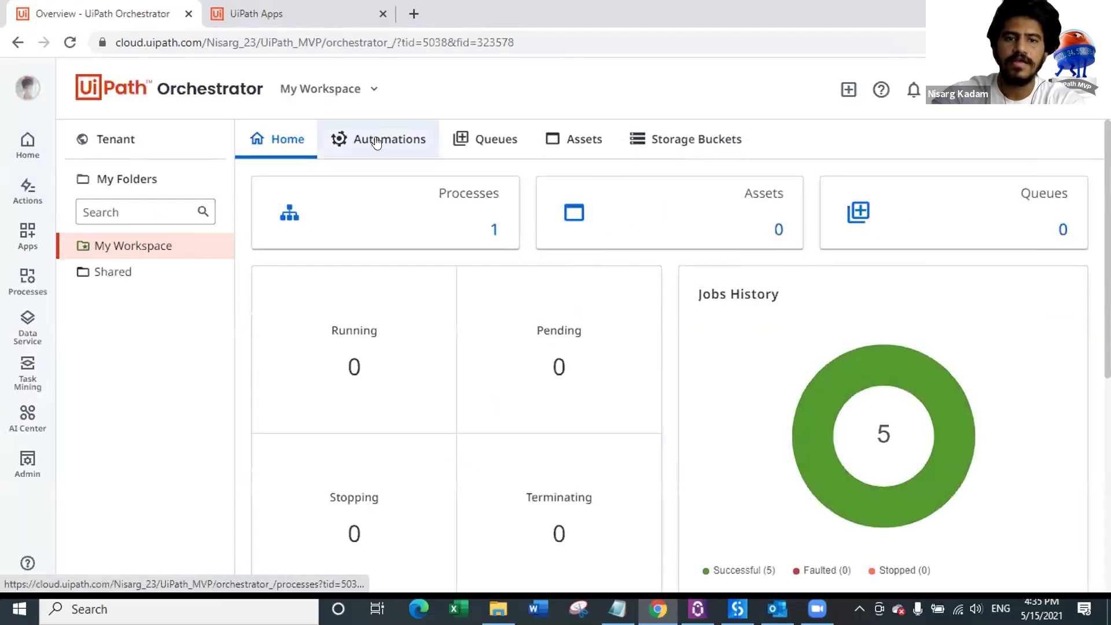
click(137, 132)
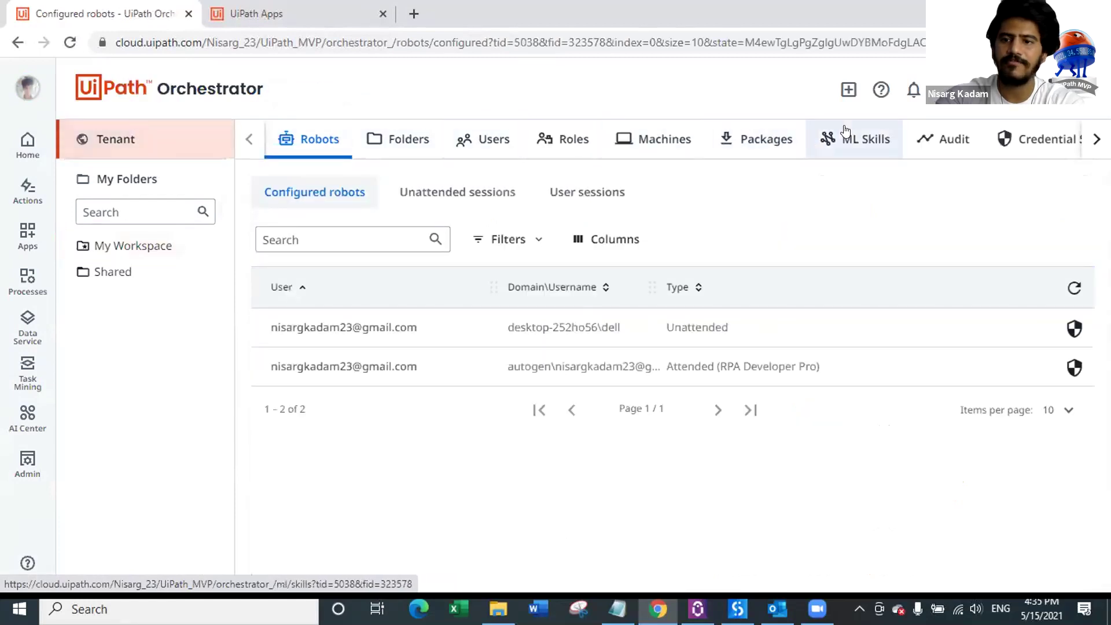
click(853, 140)
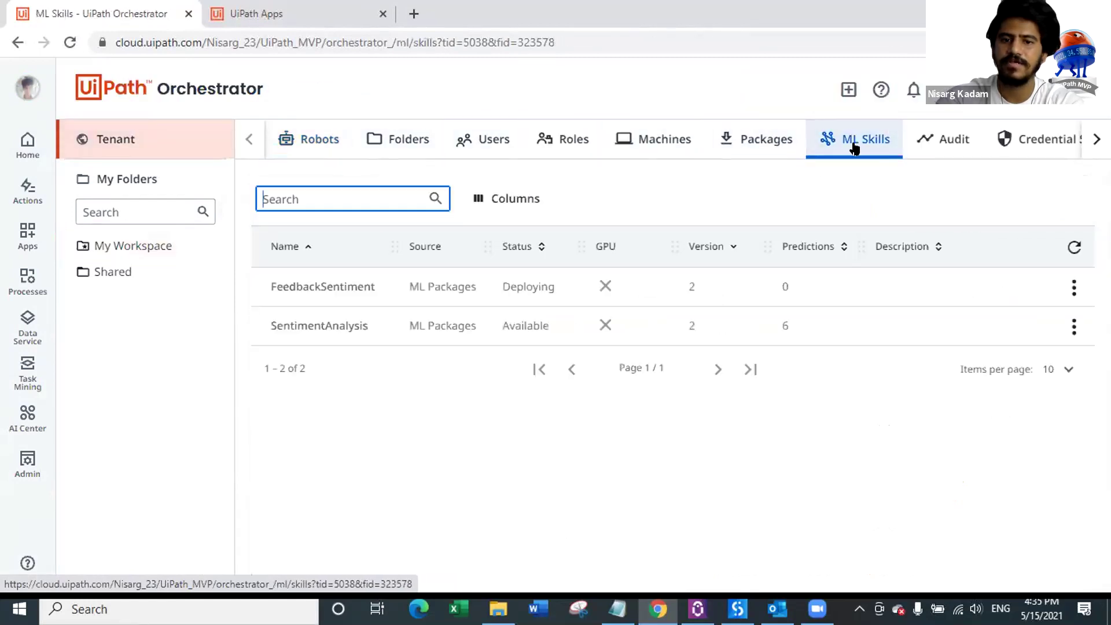
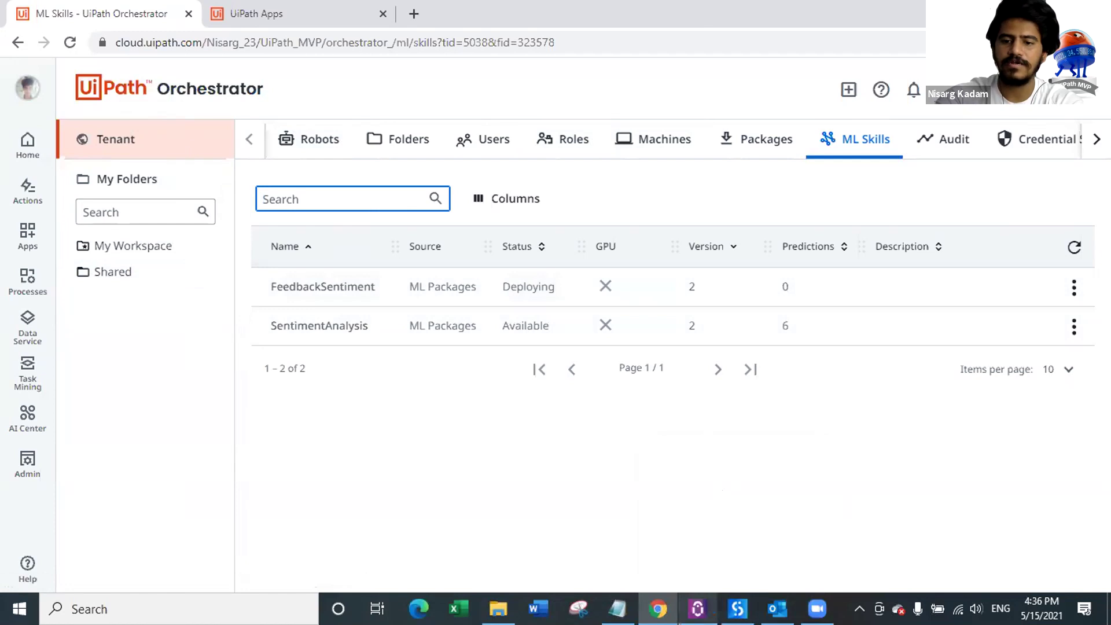
Step: Check in UiPath Assistant's Orchestrator Settings that it is connected and licensed to the tenant
click(698, 609)
click(726, 80)
click(750, 123)
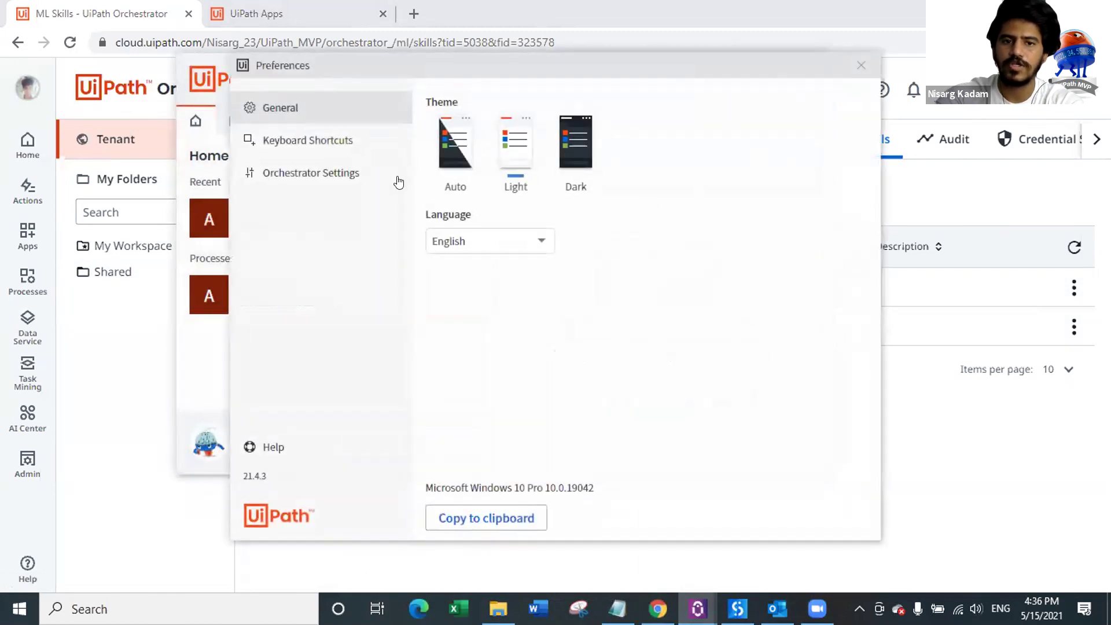
click(349, 174)
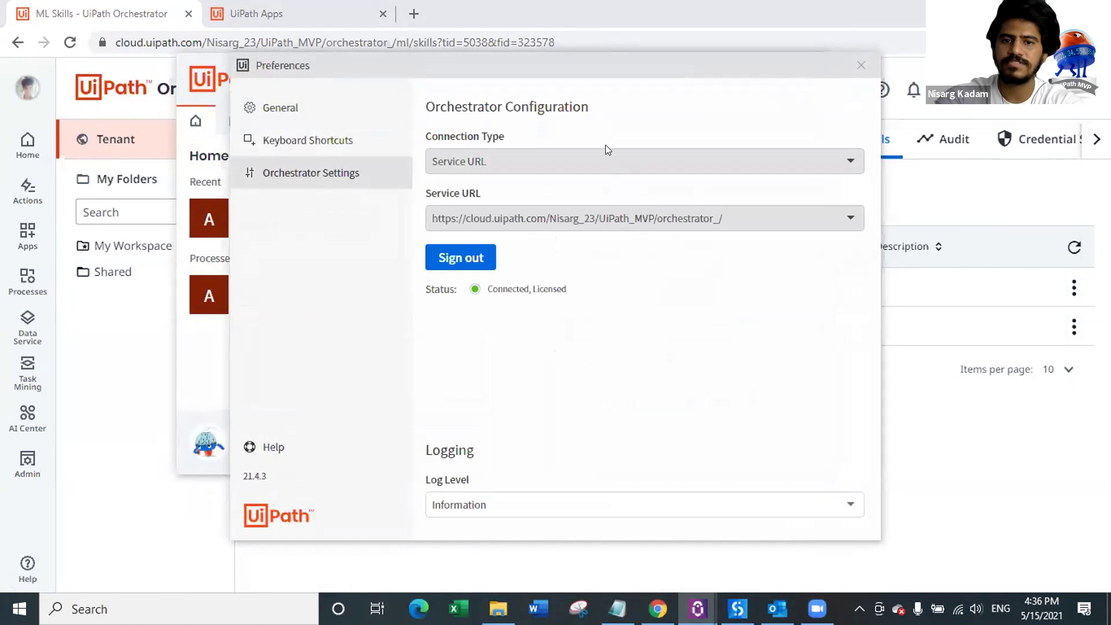
click(861, 65)
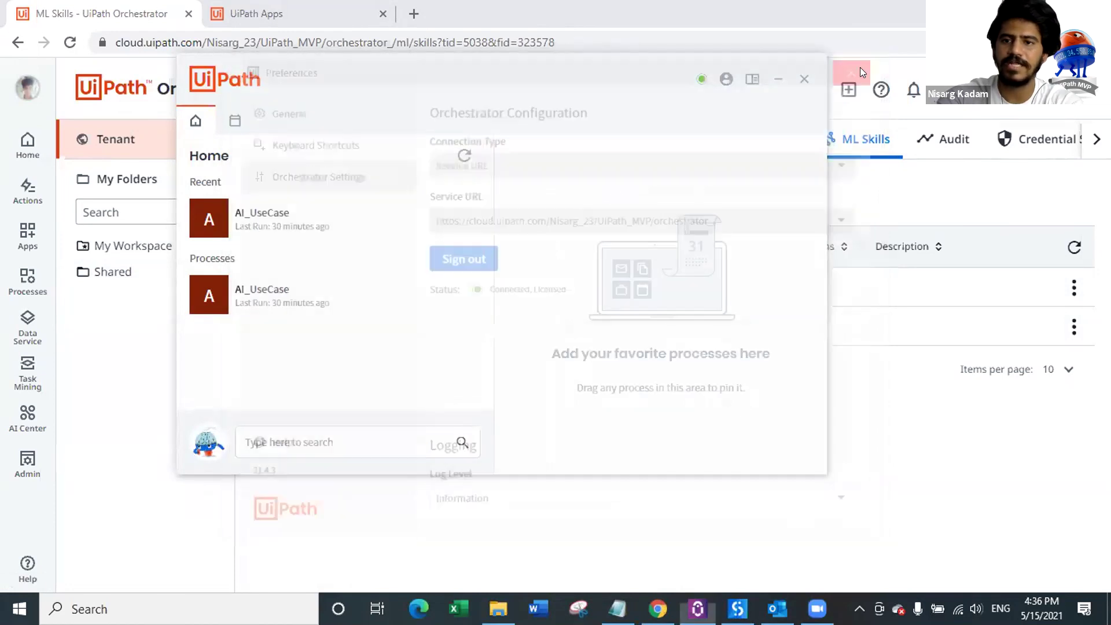
click(779, 78)
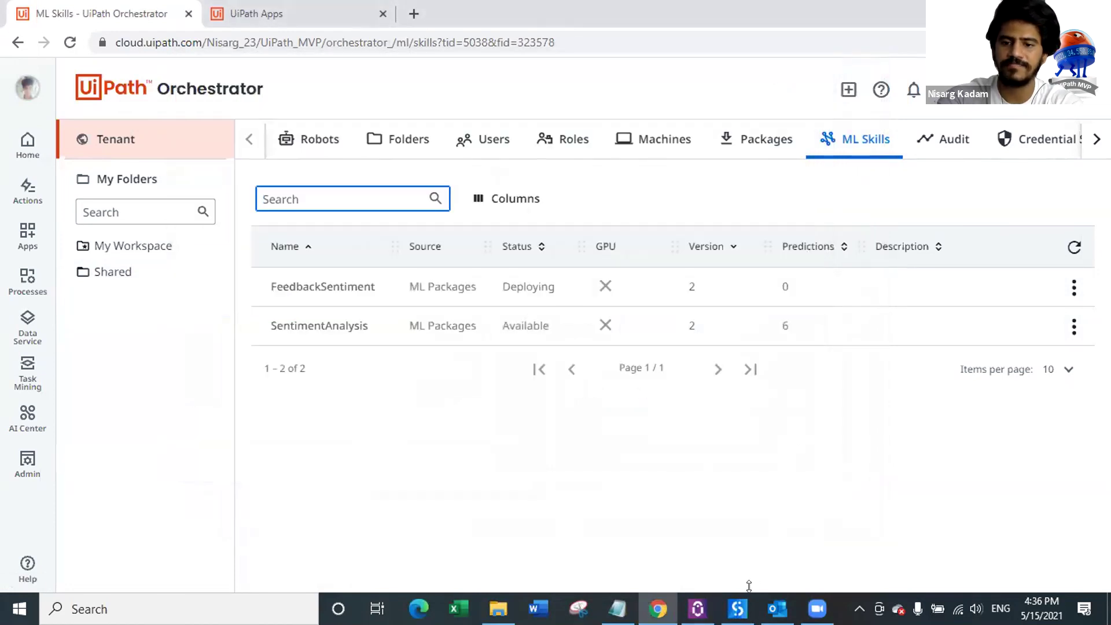
Step: Switch from the Orchestrator page back to the UiPath Studio Pro start screen
click(737, 608)
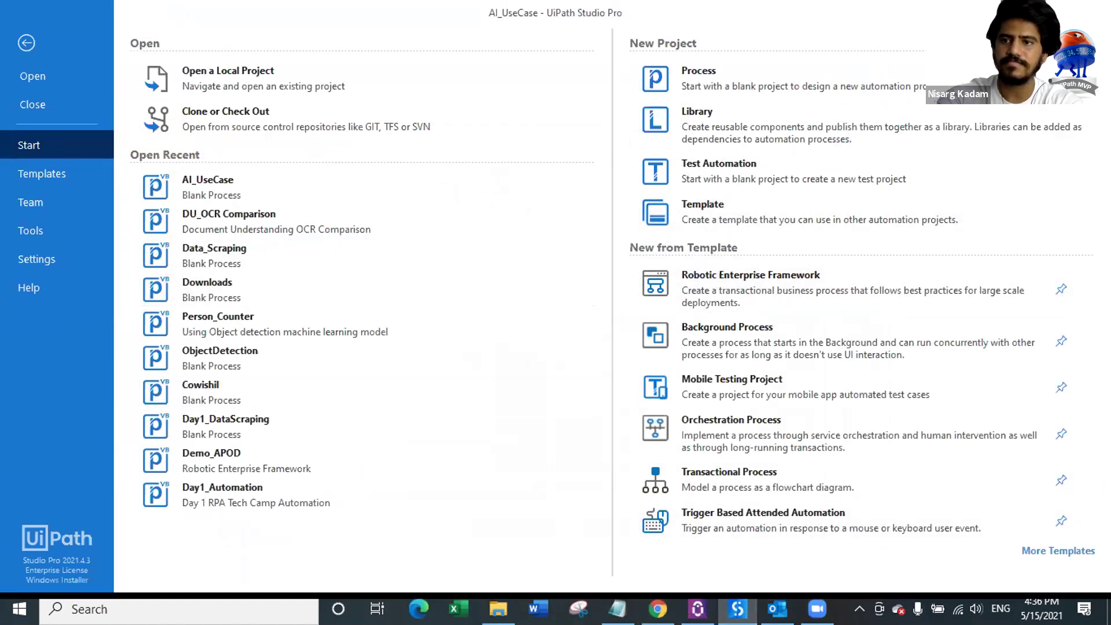
key(alt+Tab)
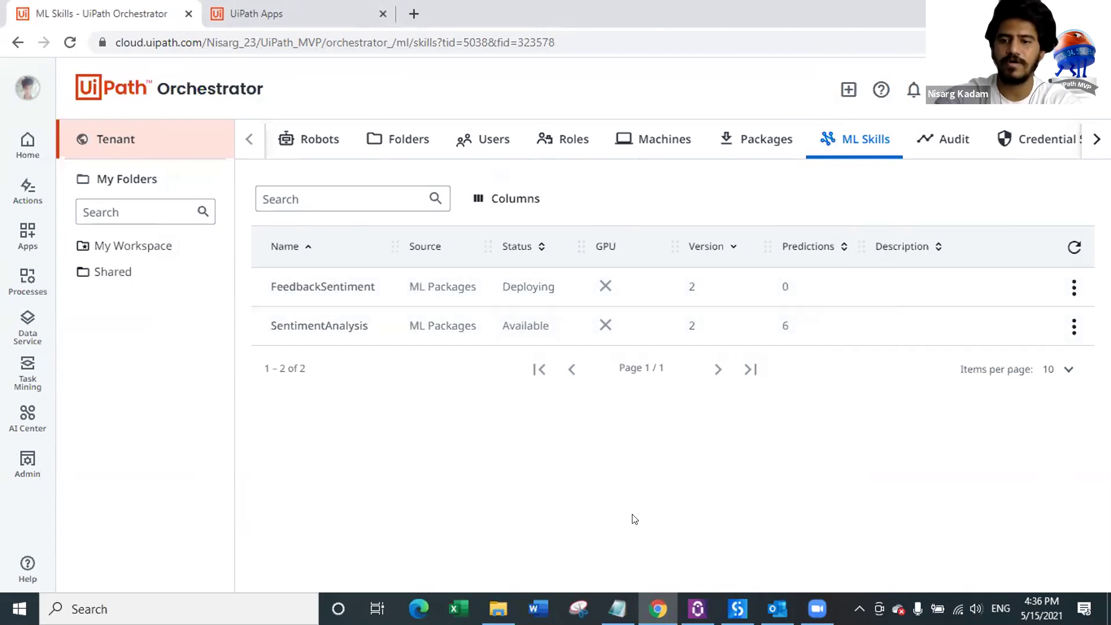
key(alt+Tab)
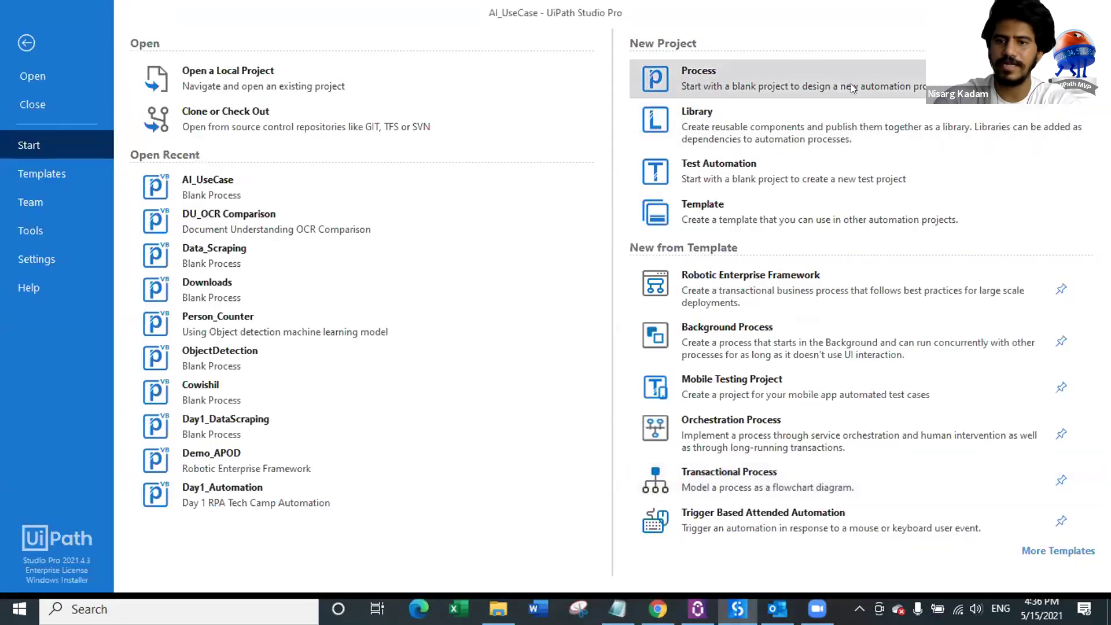
Step: Create a blank Process named UiPath_Restaurant with the description 'Feedback Analysis'
click(827, 85)
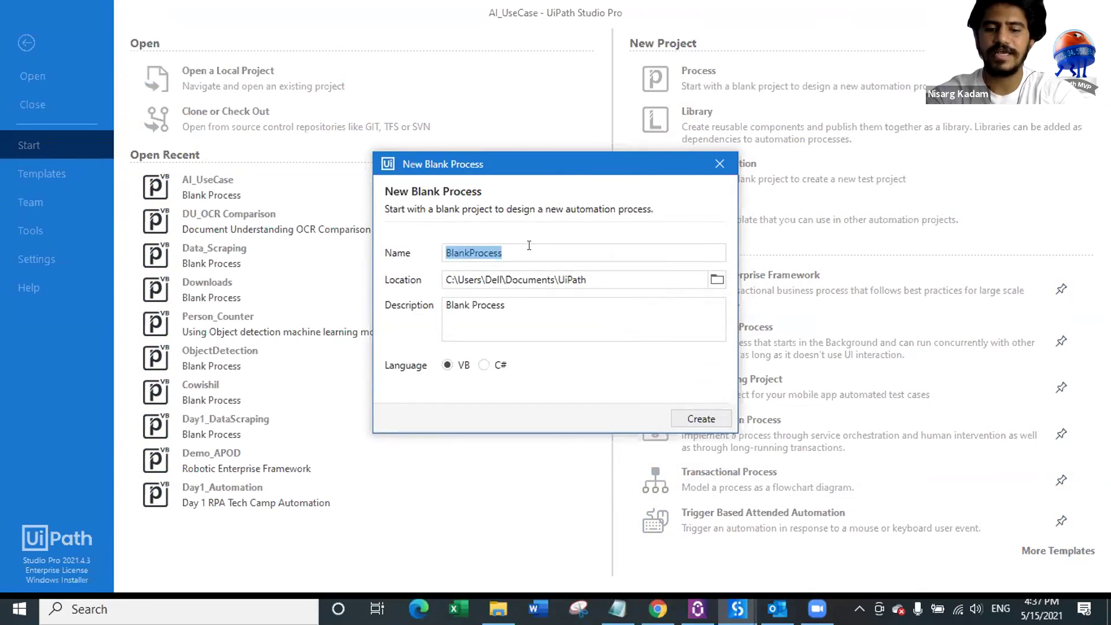
text(UiPath)
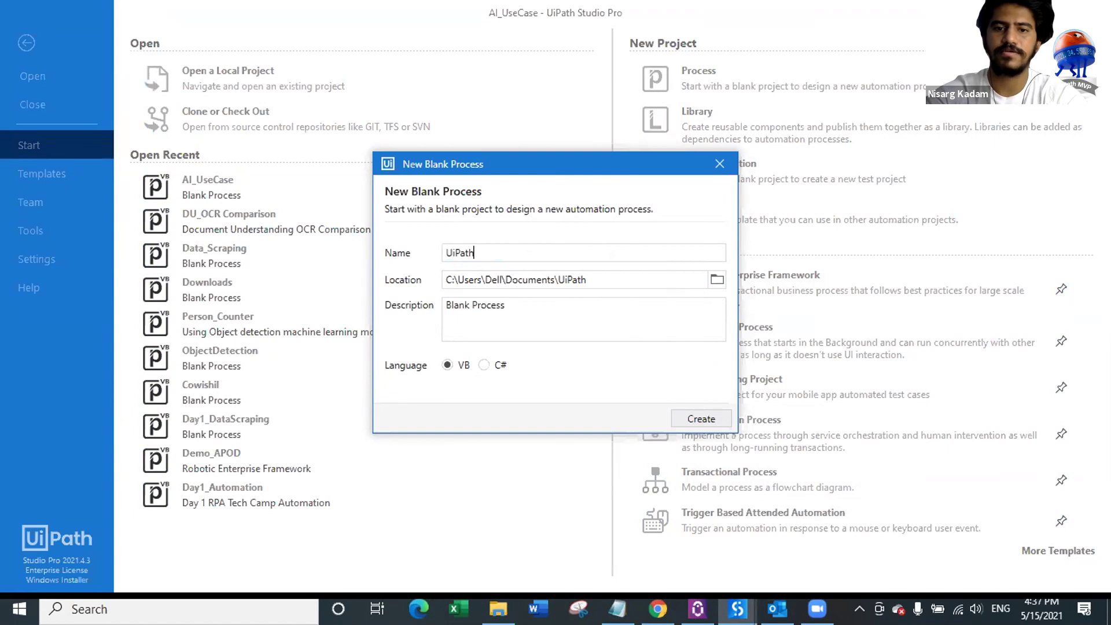
text(_Restaurant)
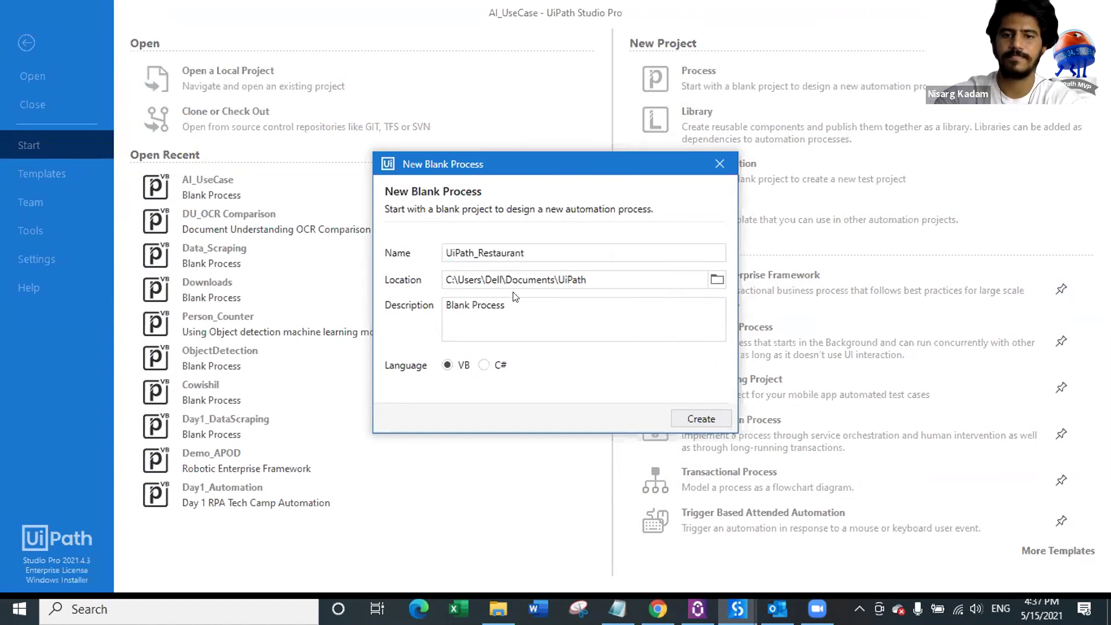
drag(514, 305, 374, 292)
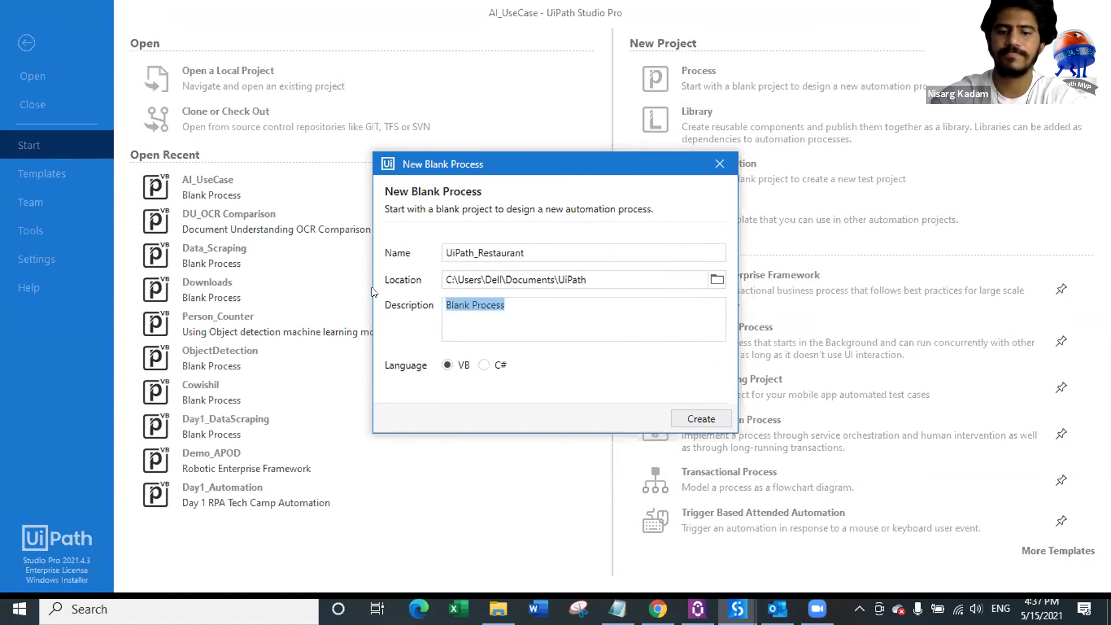
text(Restarant Feedback)
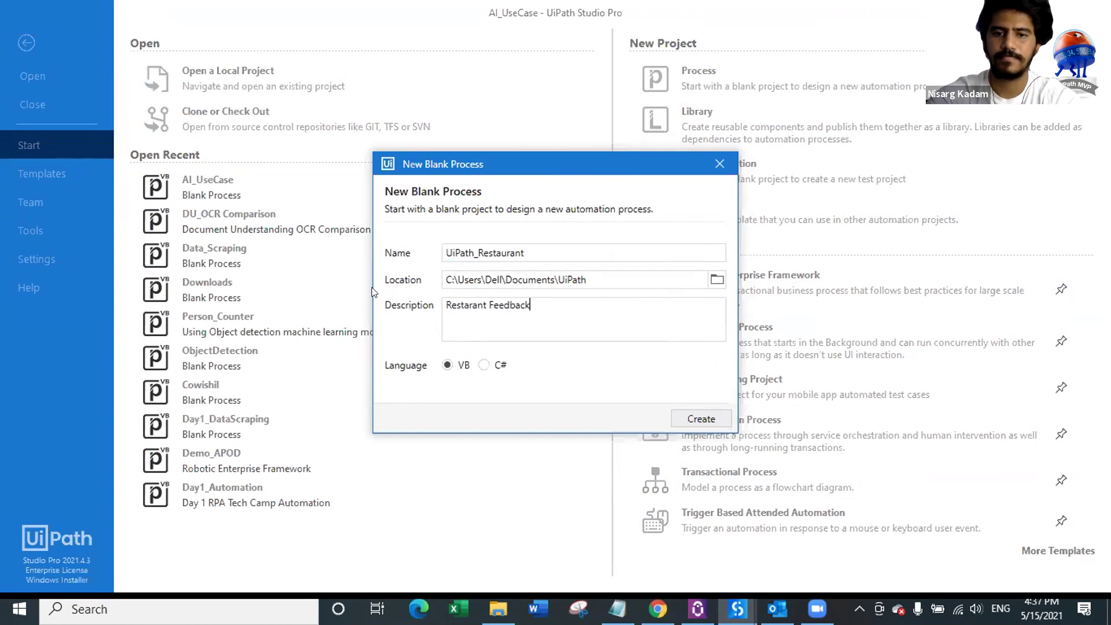
double_click(482, 305)
key(BackSpace)
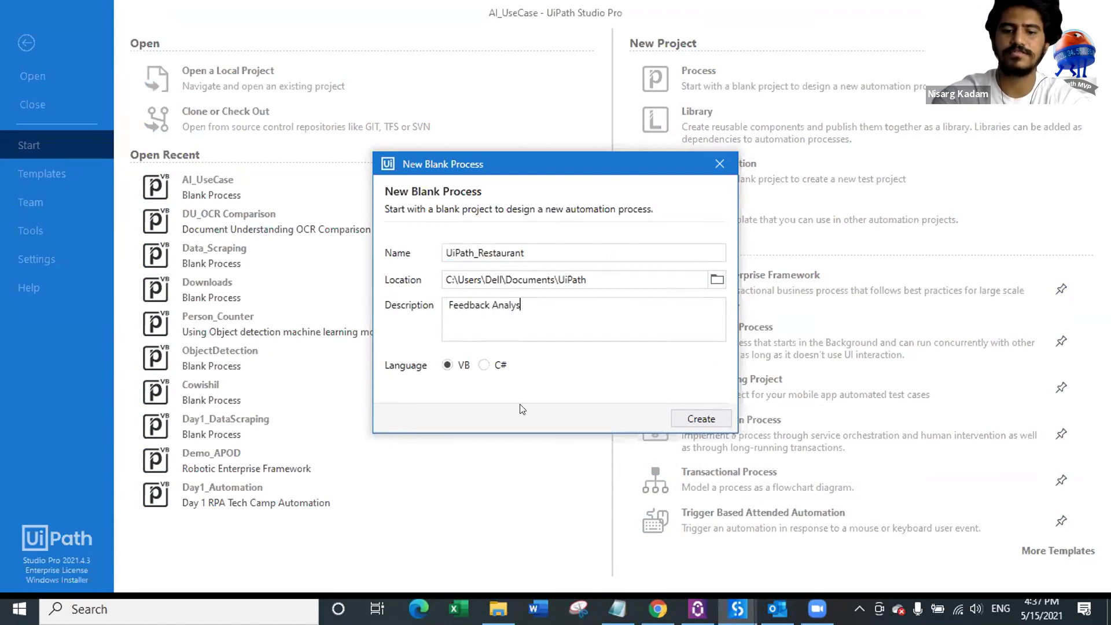
click(676, 421)
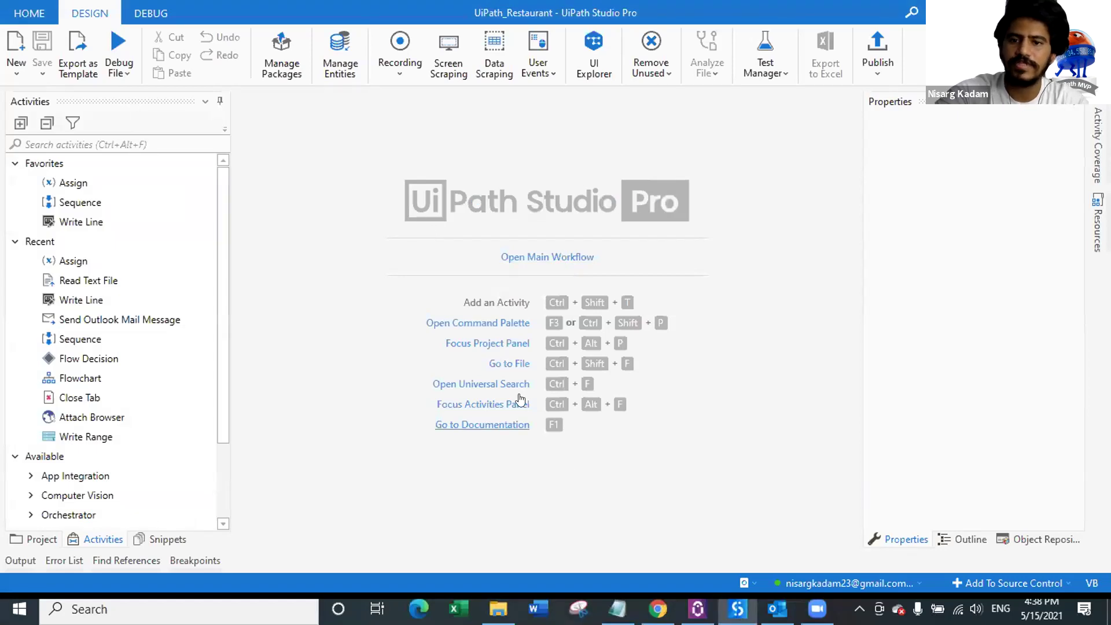
Step: Drop a Flowchart activity into the Main workflow and save it
click(565, 256)
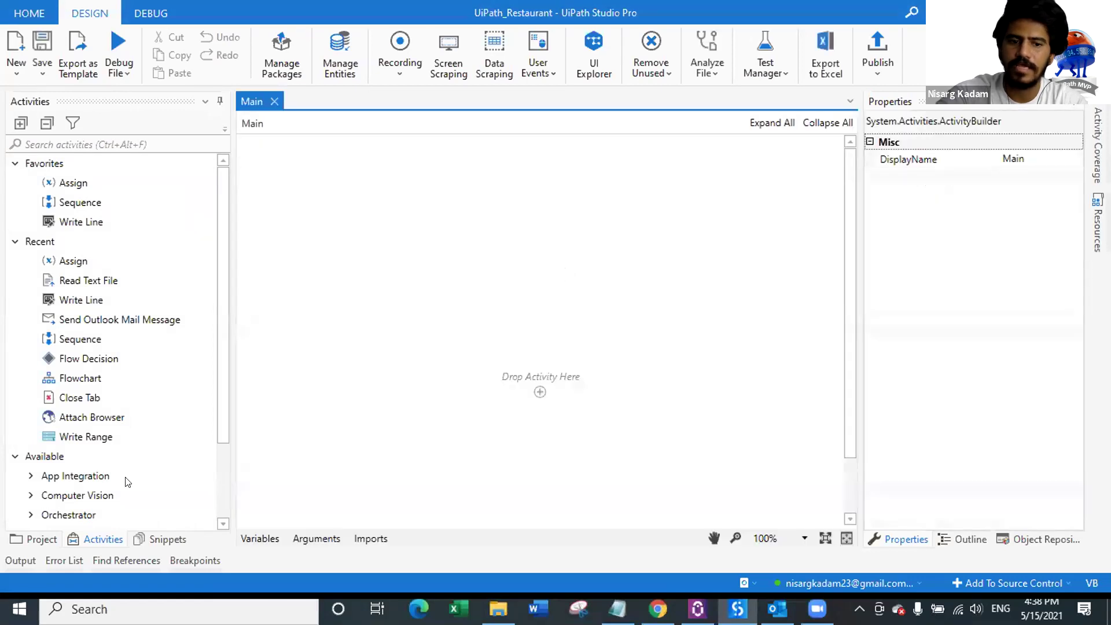
click(114, 142)
text(flowchart)
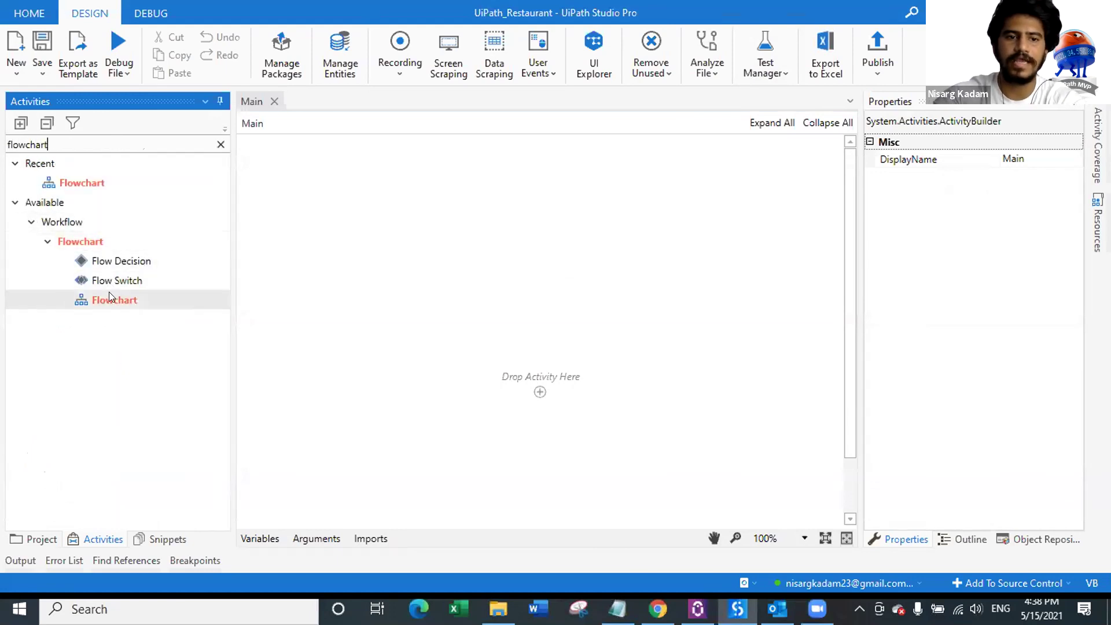
drag(108, 292, 540, 385)
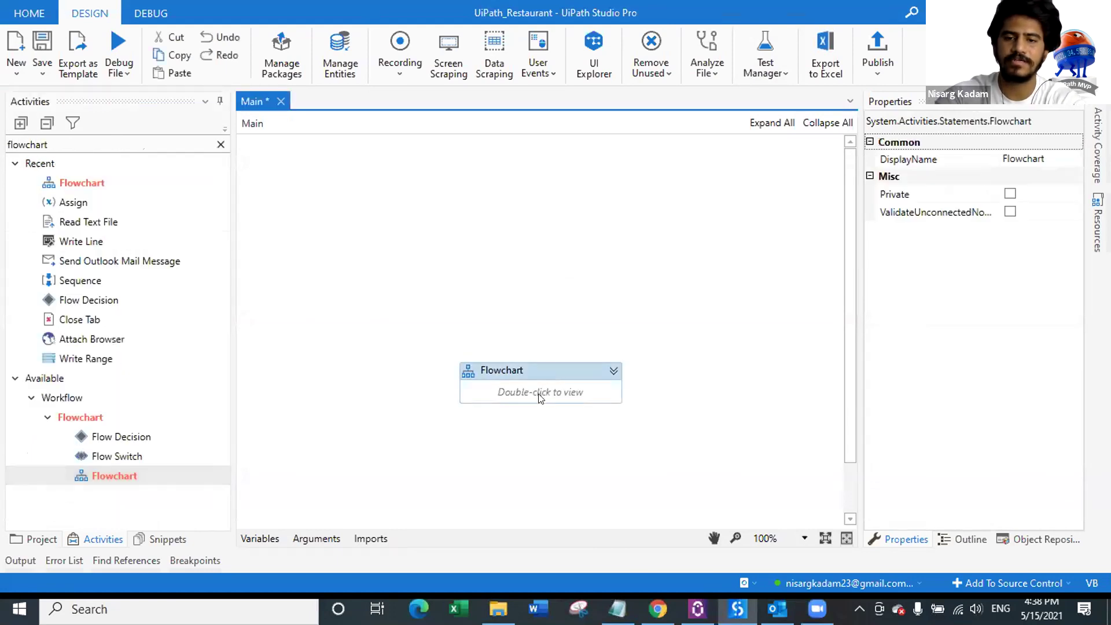
key(ctrl+s)
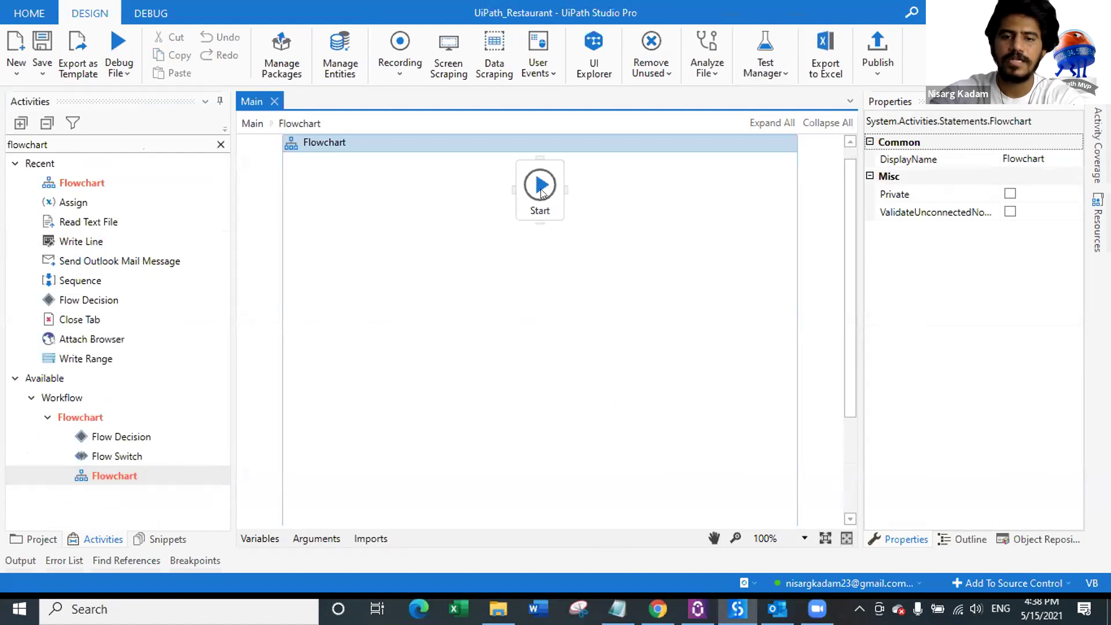
click(220, 144)
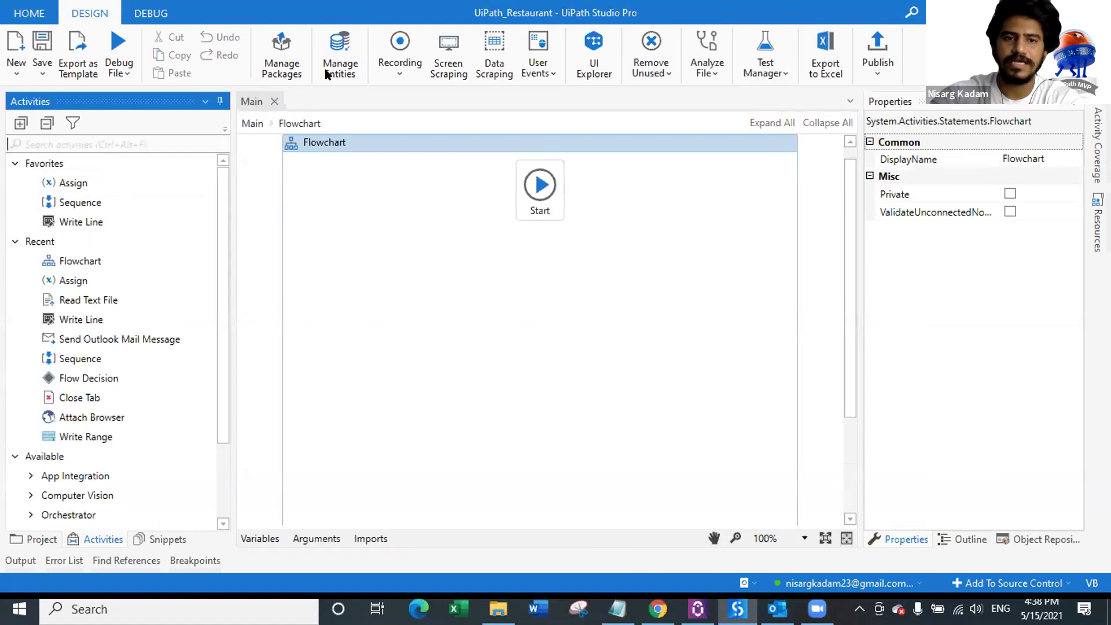
Step: Install the UiPath.MLServices.Activities package from the Official feed
click(281, 73)
click(266, 234)
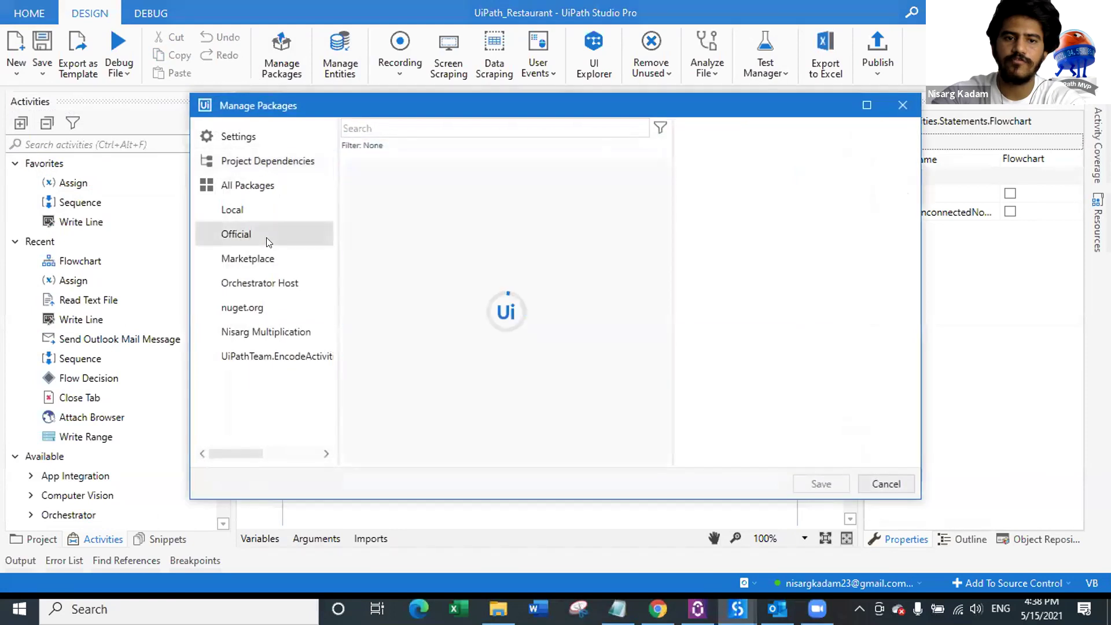
click(417, 128)
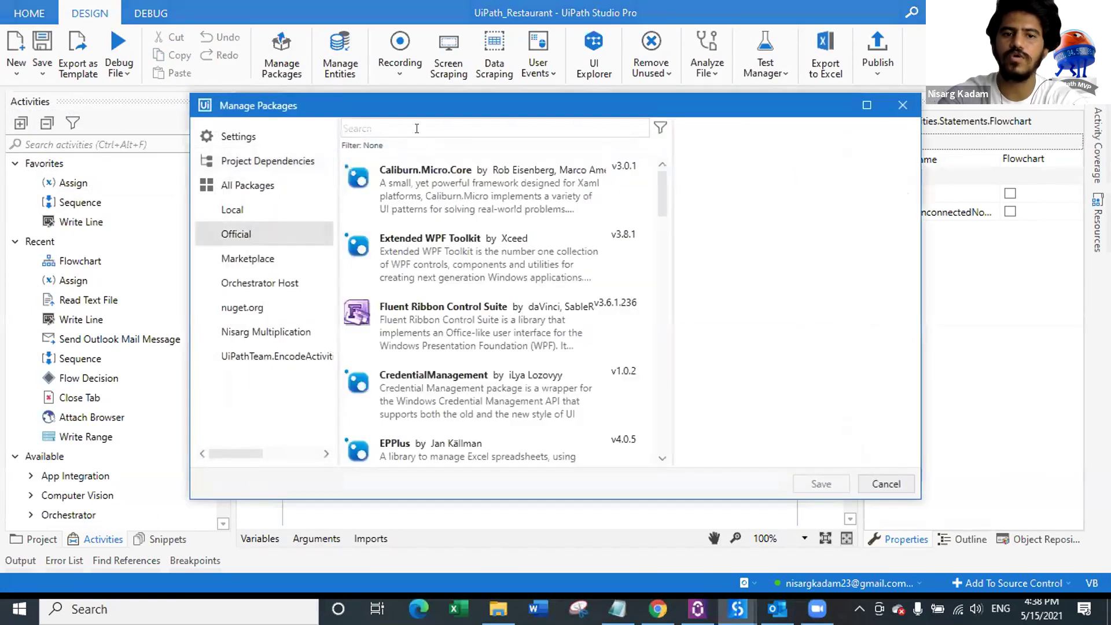
text(ML)
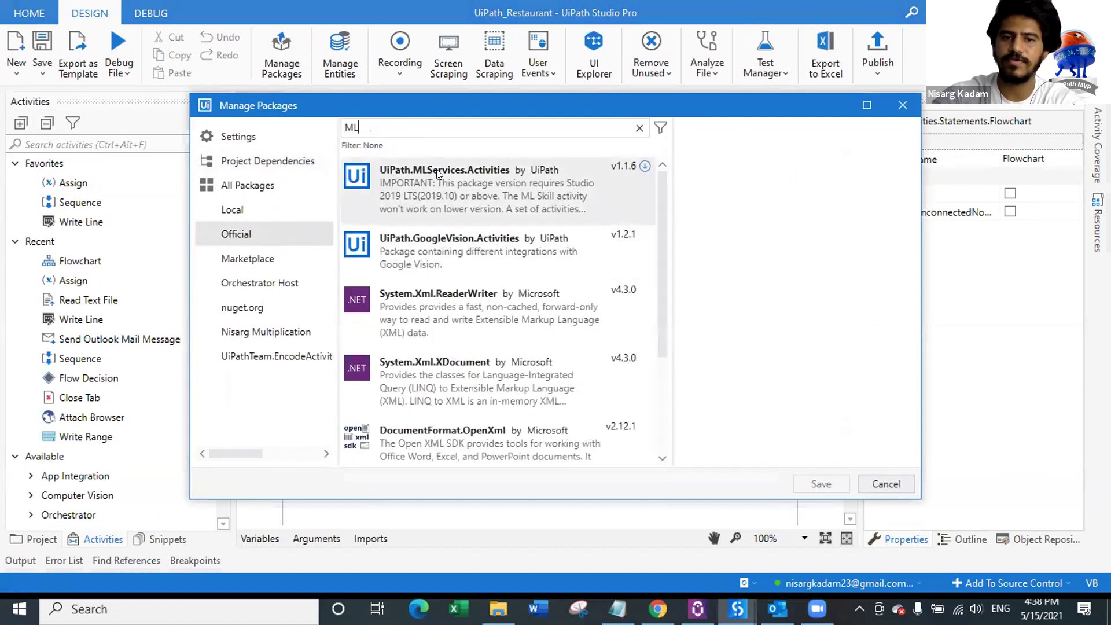
click(487, 174)
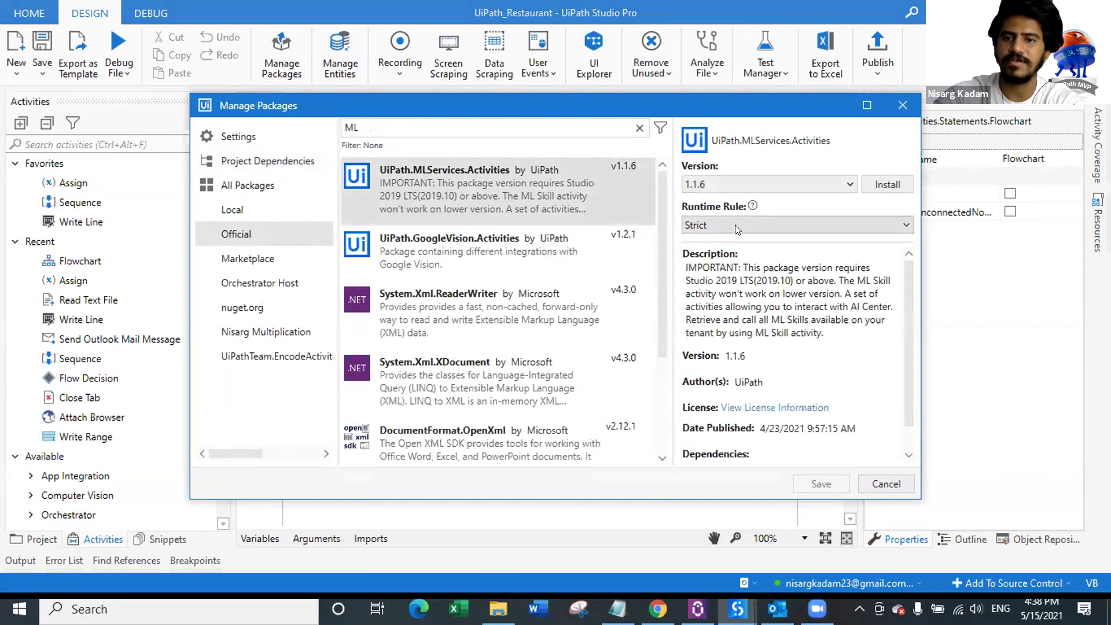
click(905, 179)
click(822, 485)
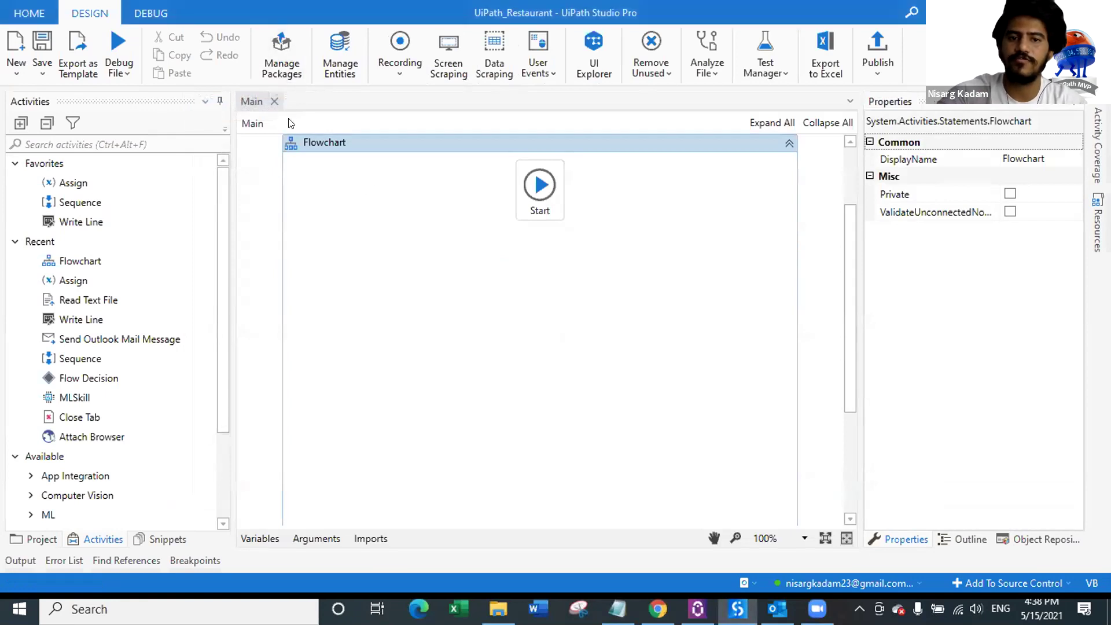
Step: Install UiPath.WebAPI.Activities version 1.7.0 and save the package changes
click(283, 63)
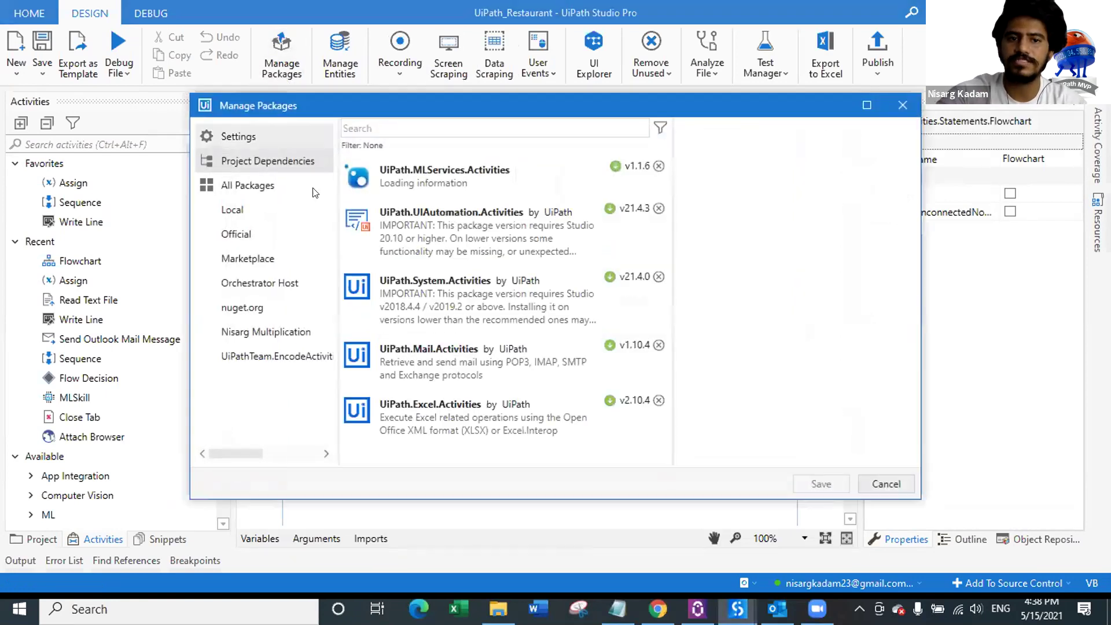
click(265, 237)
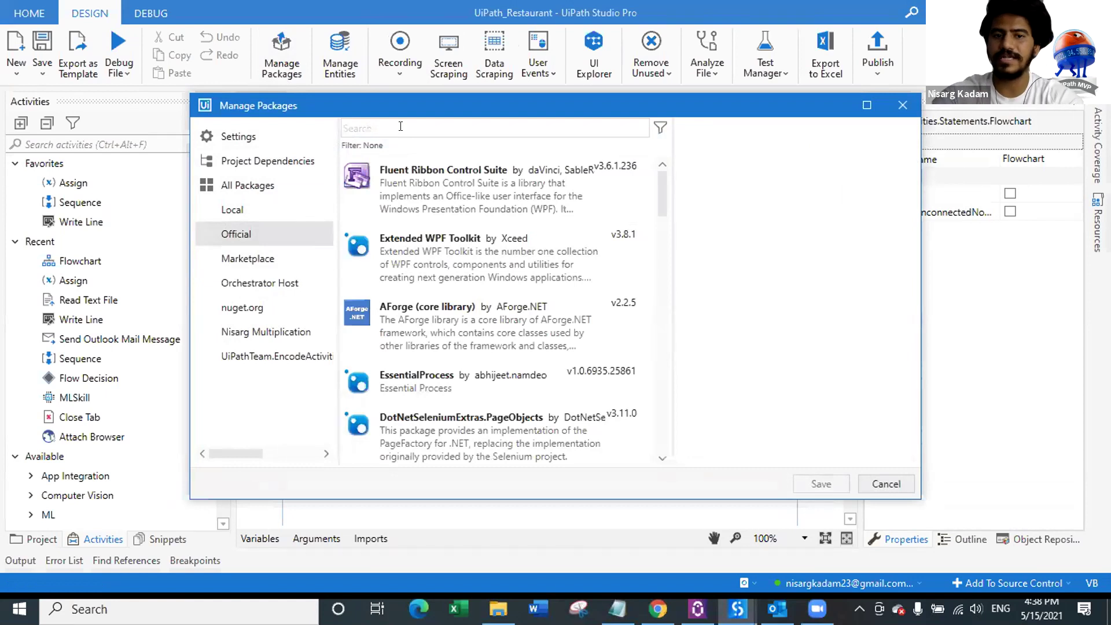
text(Web)
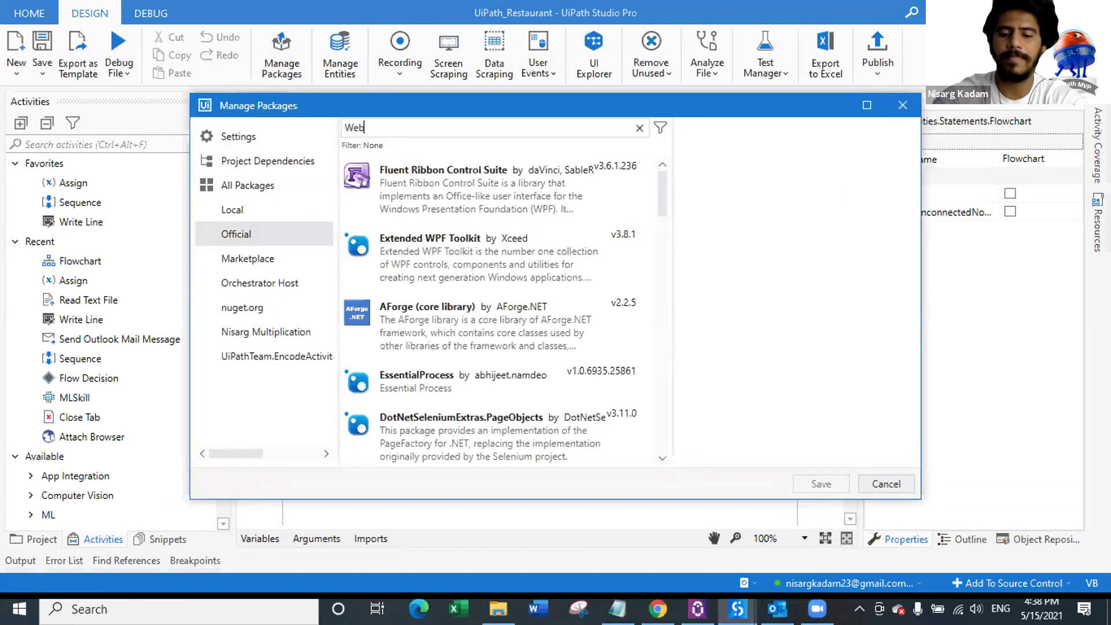
text(api)
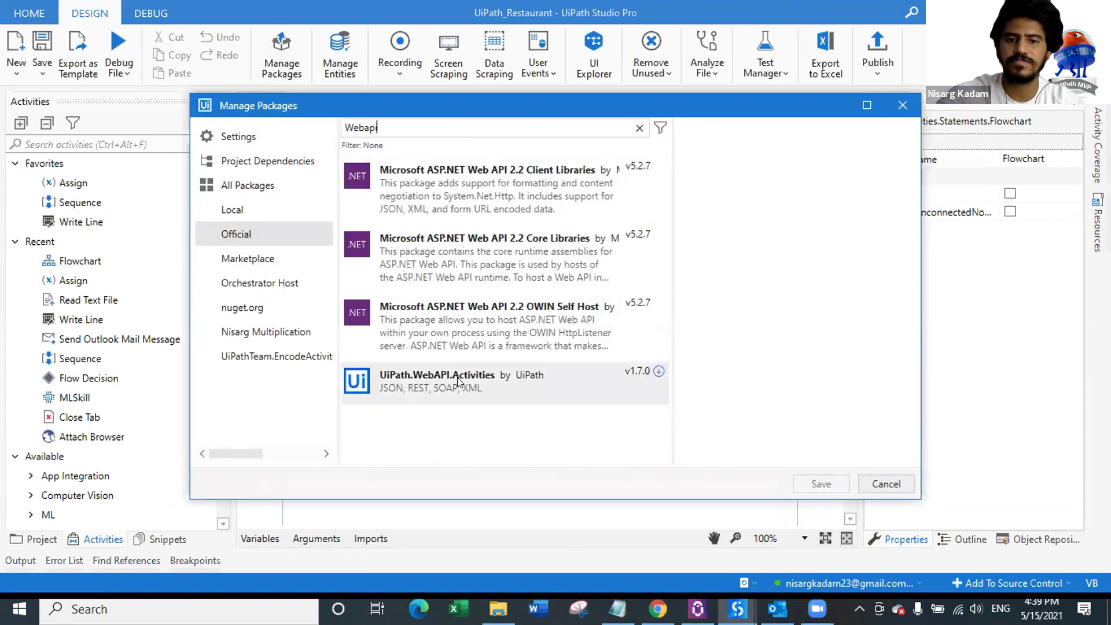
click(417, 380)
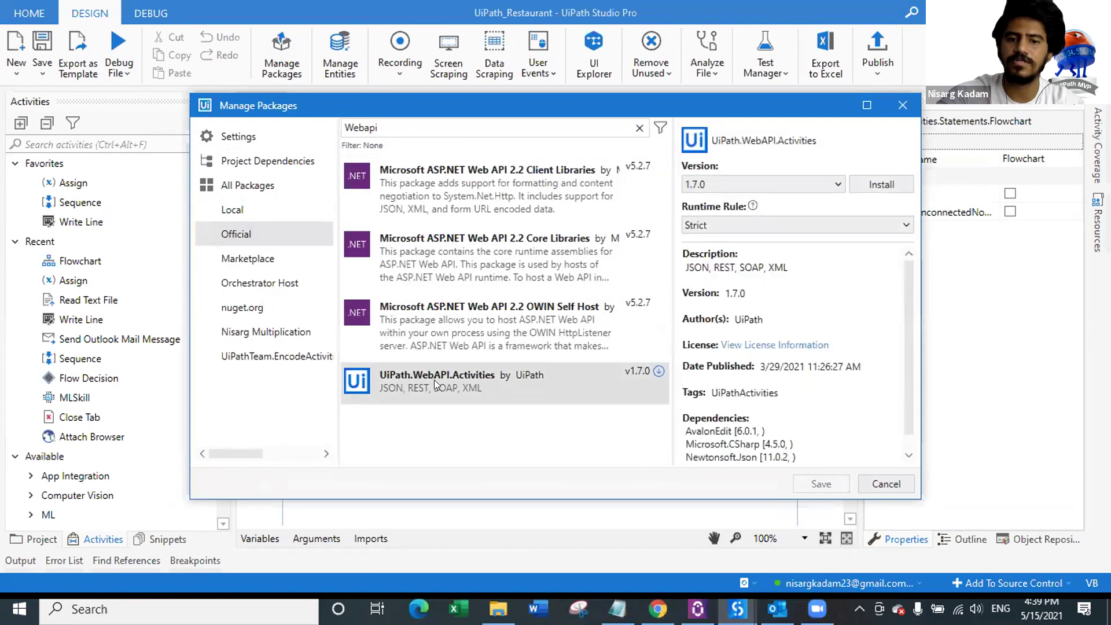
click(865, 183)
click(820, 485)
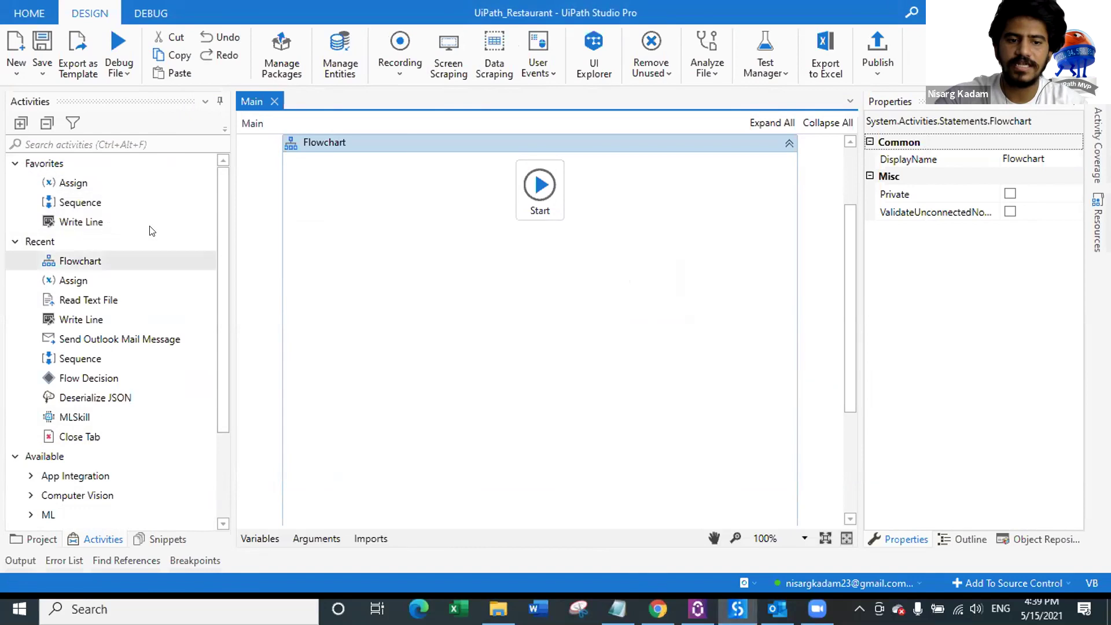
Step: Add a Sequence named 'ML Model' below Start, save, and open it
drag(66, 204, 540, 247)
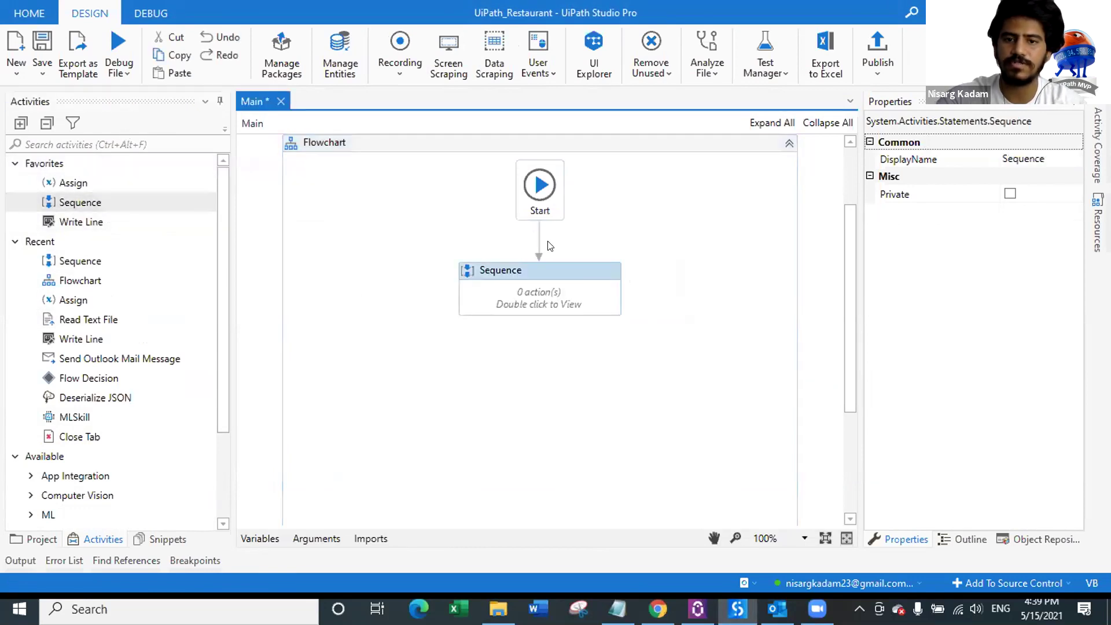
click(503, 270)
text(M)
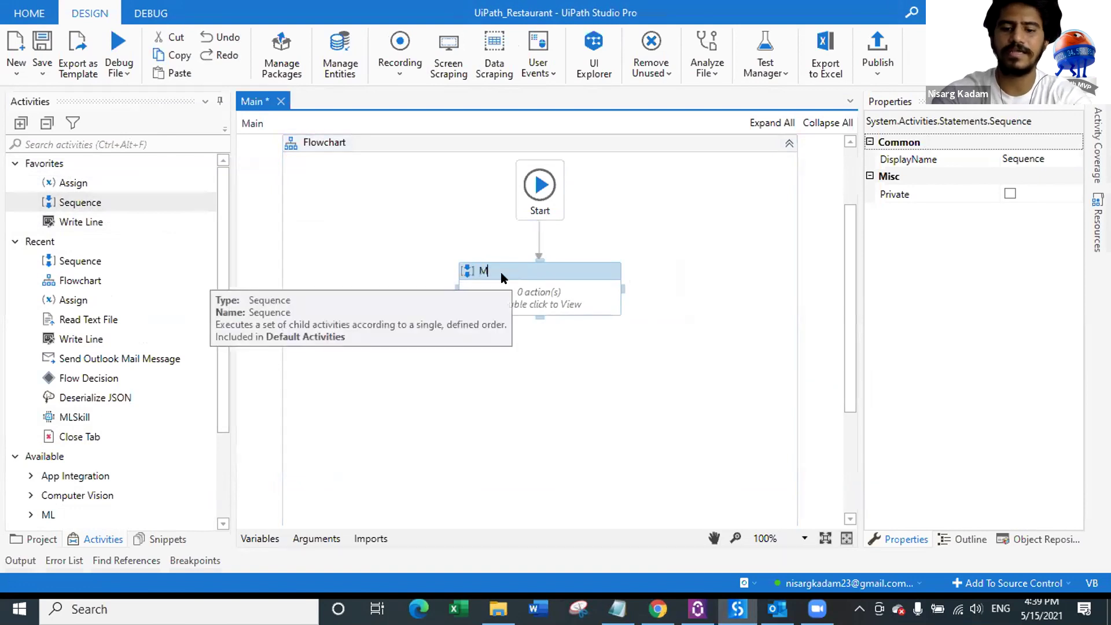
text(L Model)
key(Return)
key(ctrl+s)
double_click(550, 301)
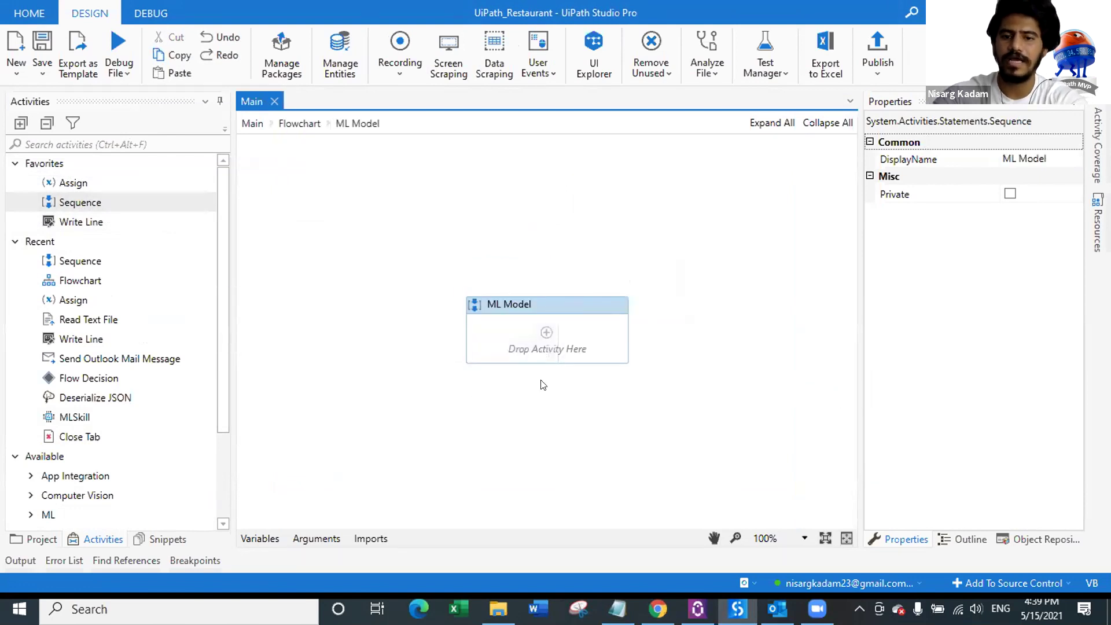
Step: Place an MLSkill activity inside the ML Model sequence
click(136, 135)
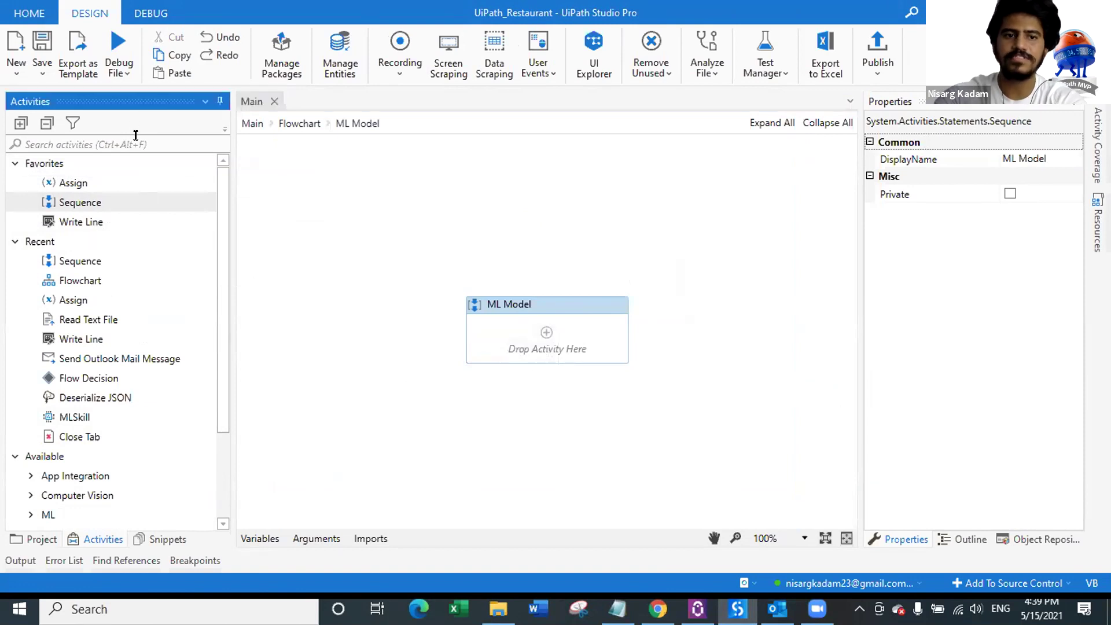
text(ML)
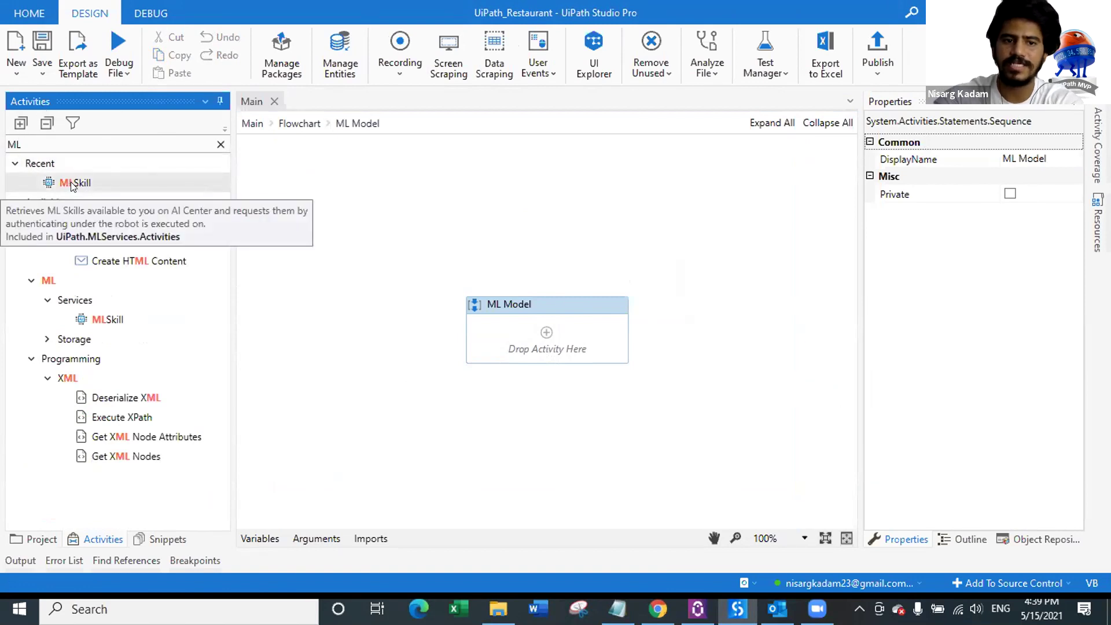
drag(71, 185, 548, 339)
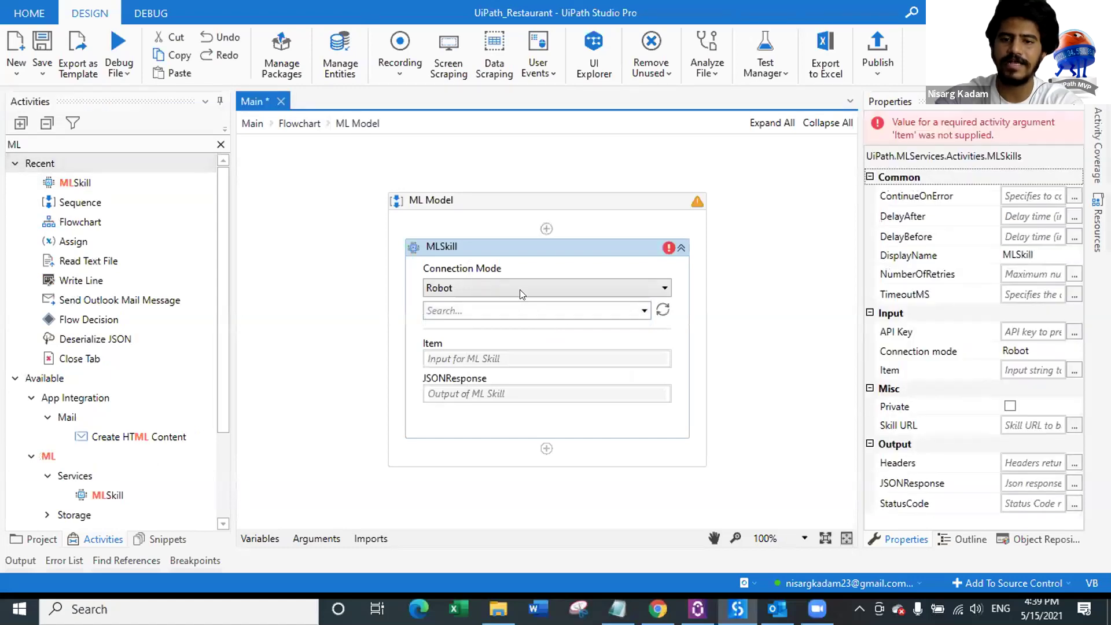
click(520, 289)
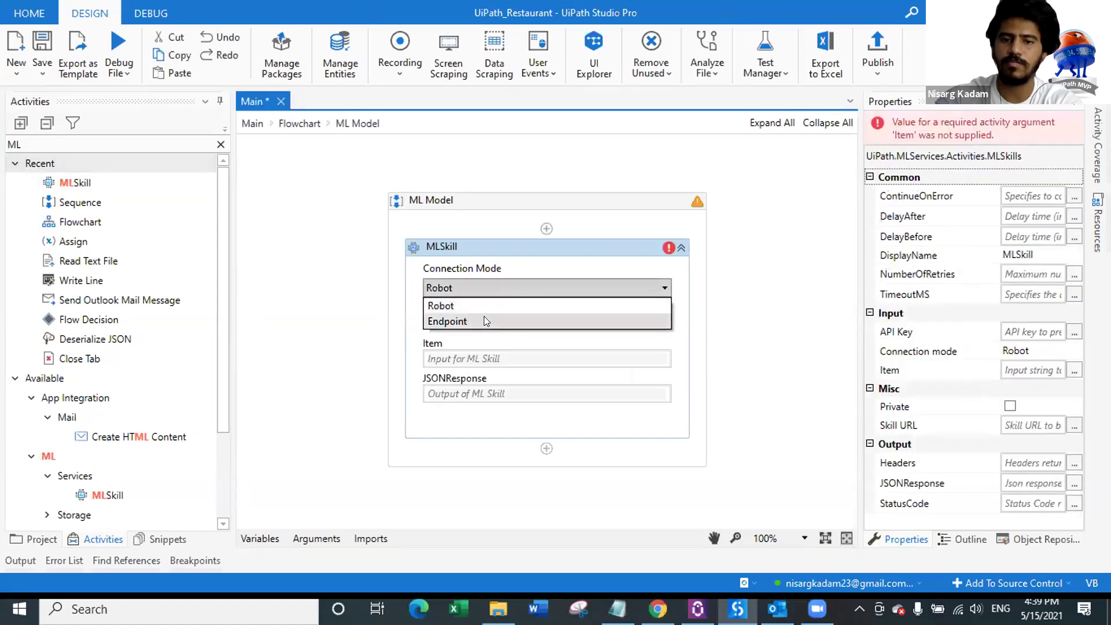
Step: Keep Robot connection mode and select the SentimentAnalysis skill for the MLSkill
click(495, 298)
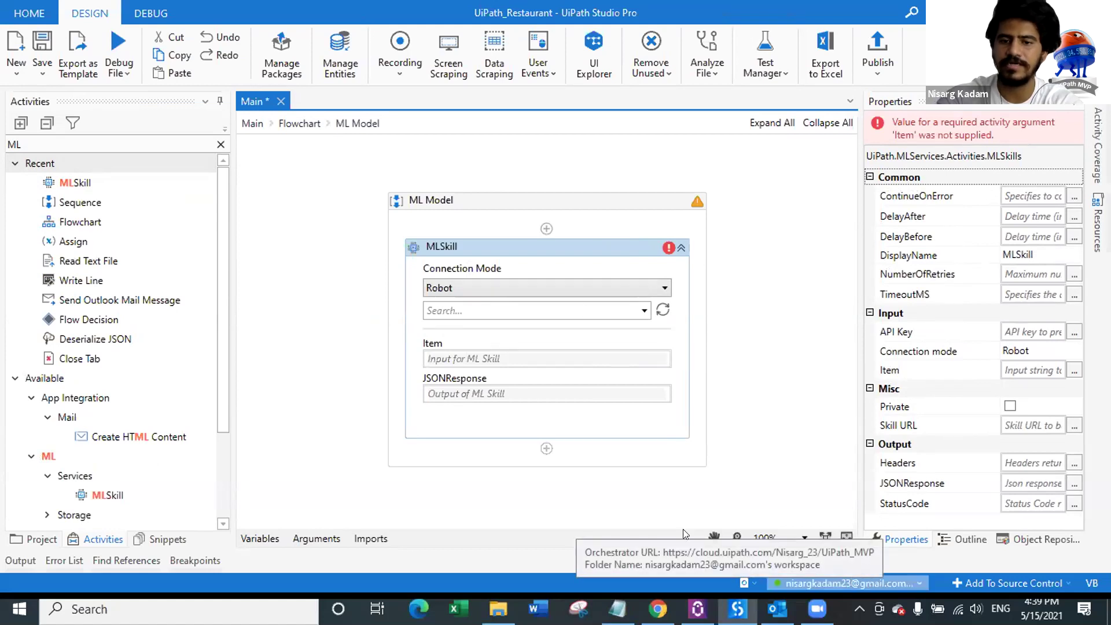
click(658, 312)
click(644, 311)
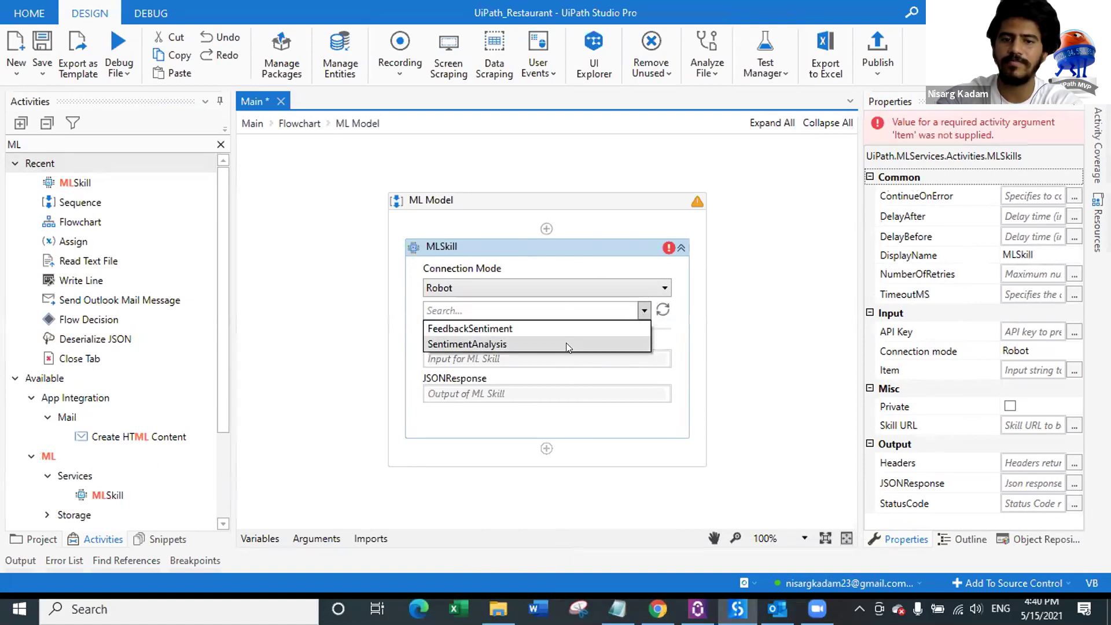
click(484, 344)
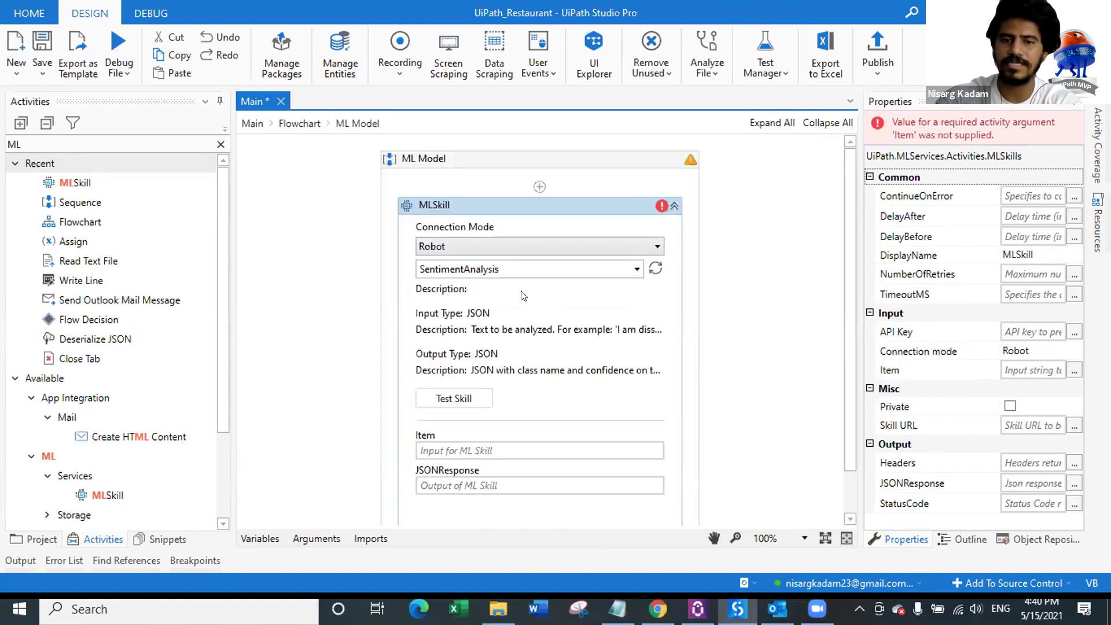
scroll(523, 296, down, 1)
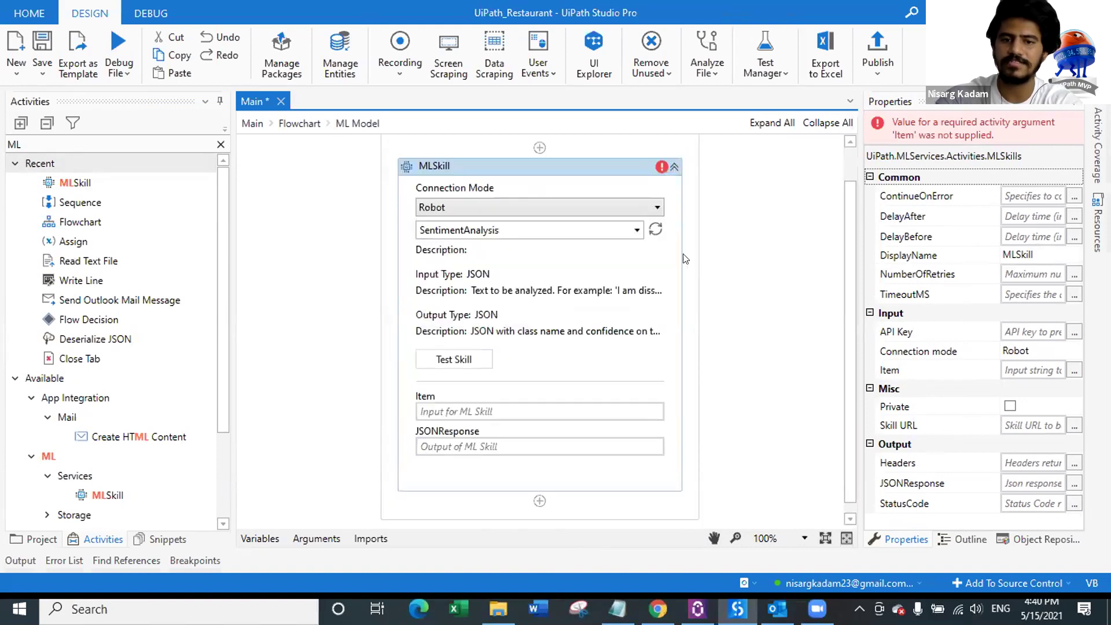
Step: Test the SentimentAnalysis skill on the sample sentence 'I liked the…', getting Neutral
click(456, 360)
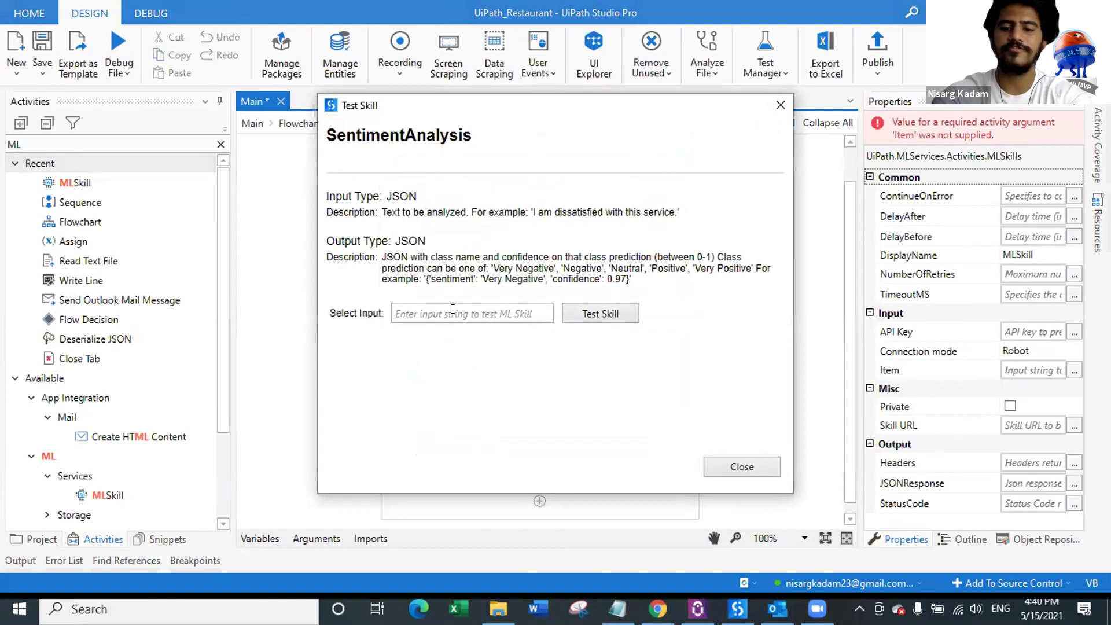
click(452, 312)
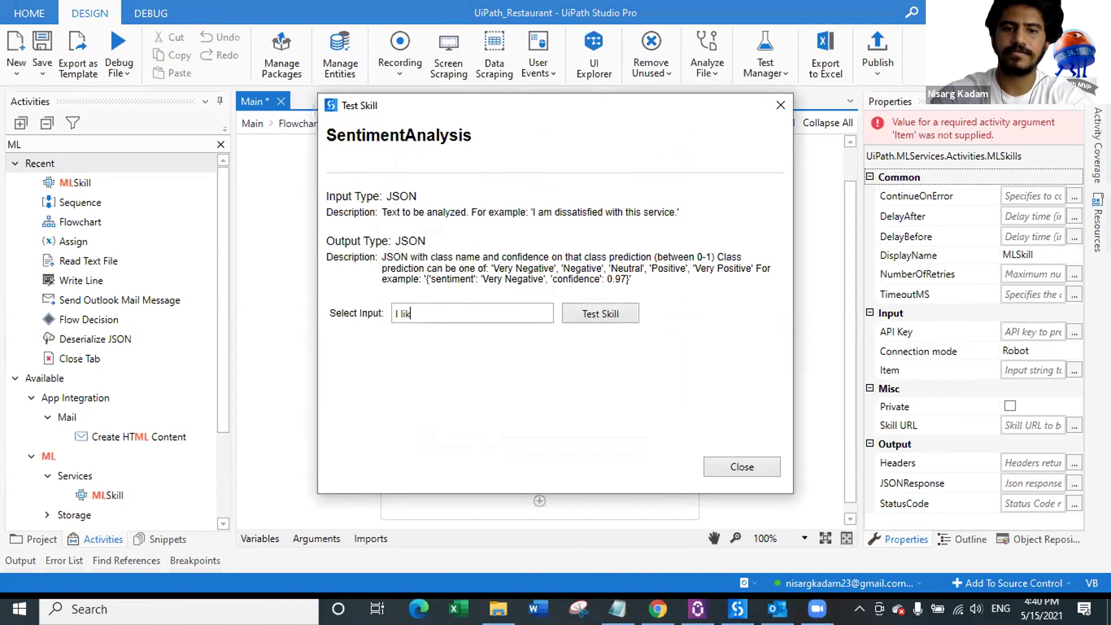
text(I liked the taste of Blue Mojito)
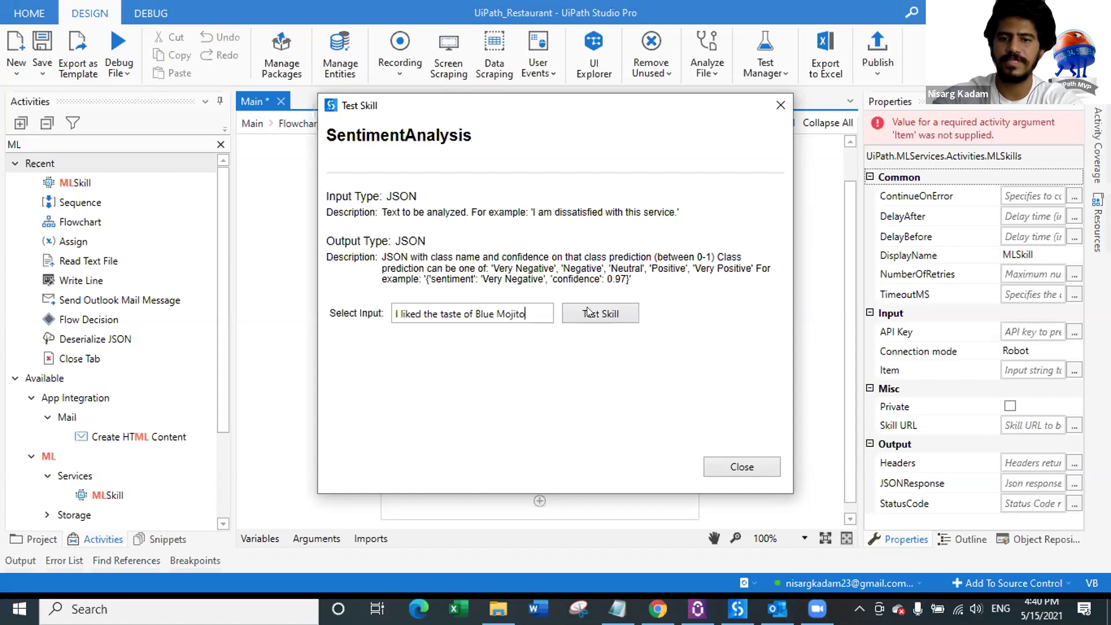
click(588, 312)
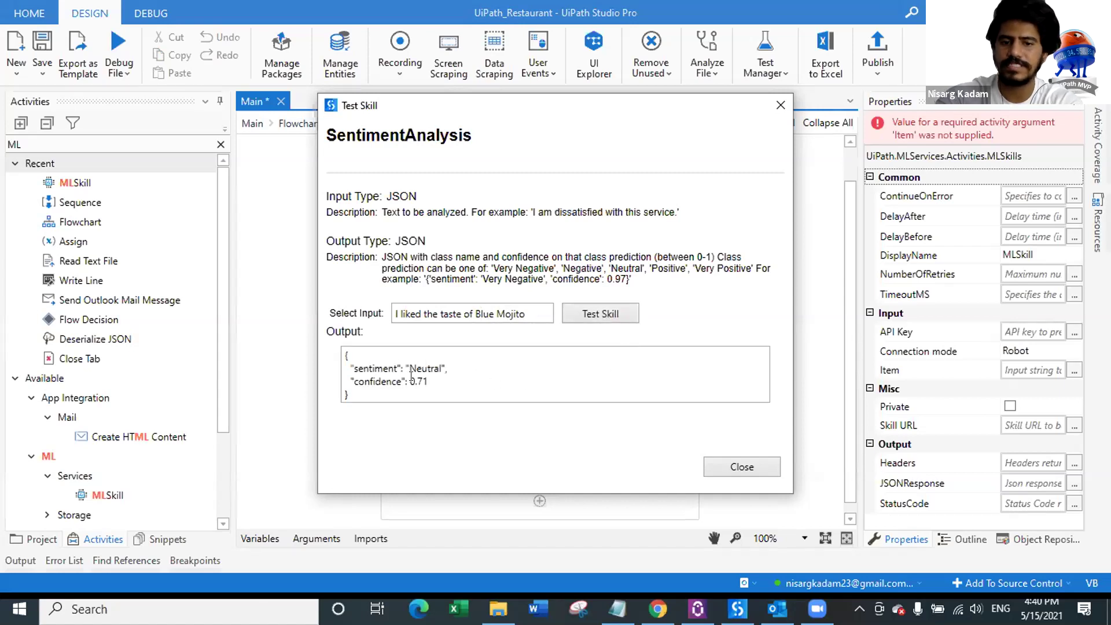
click(741, 467)
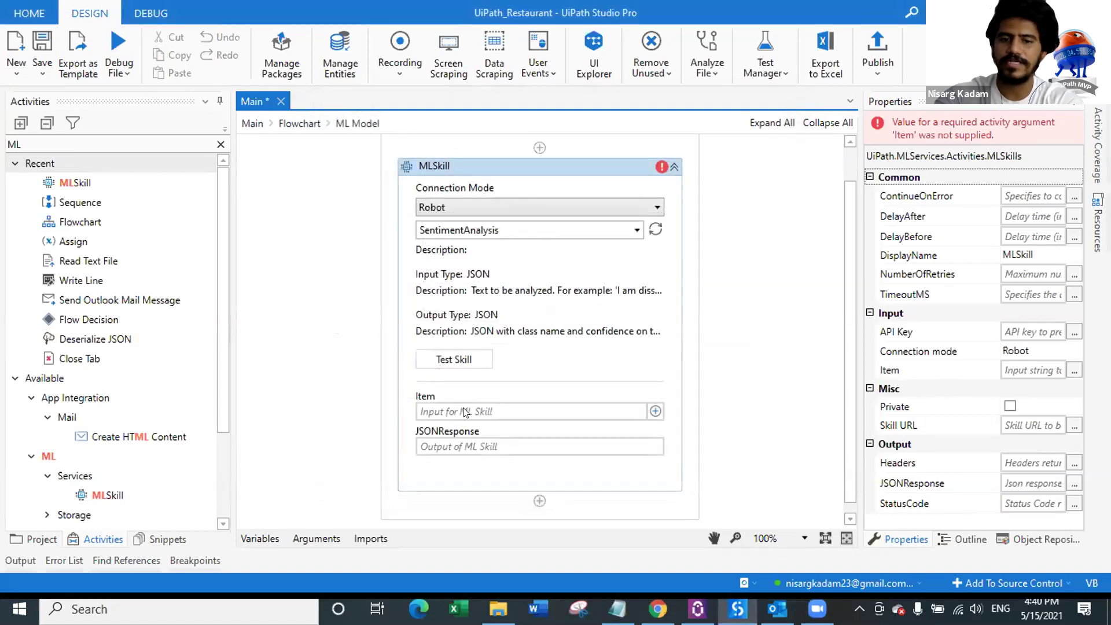
Step: Return to the main Flowchart and save the project
click(456, 411)
click(472, 445)
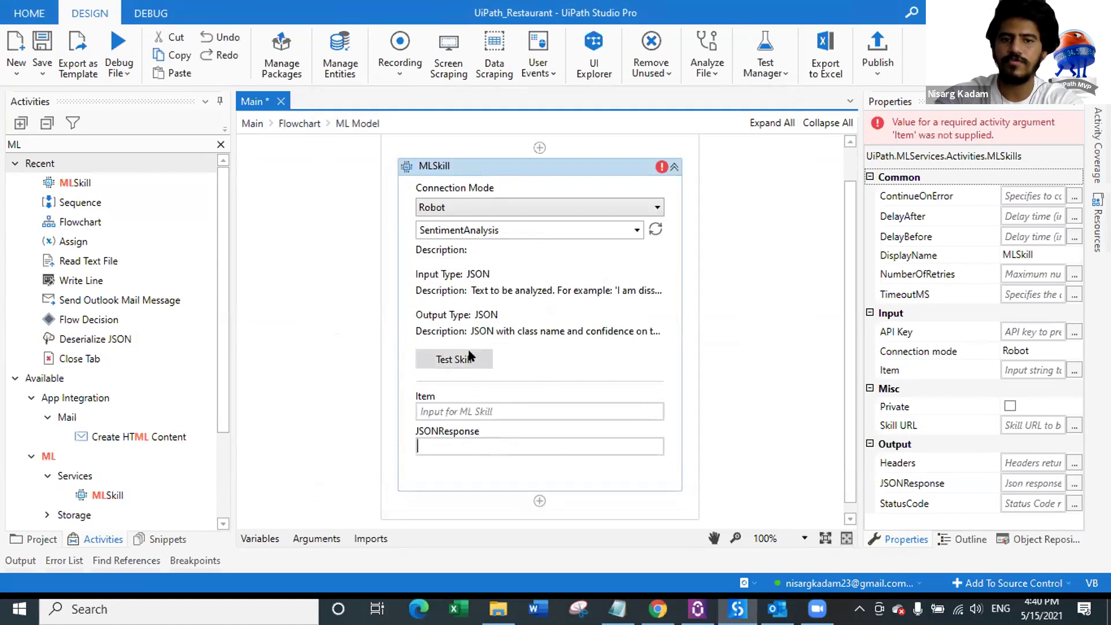
click(299, 123)
key(ctrl+s)
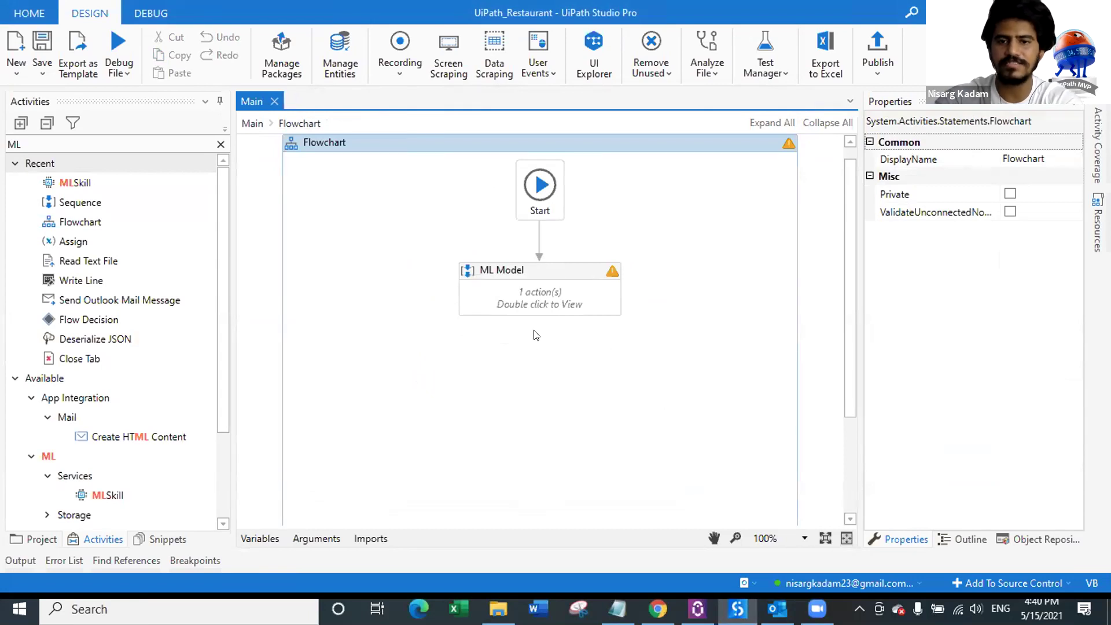
click(322, 539)
Step: Add String arguments in_Name, in_Email, in_Contact and in_Feedback to Main
click(289, 399)
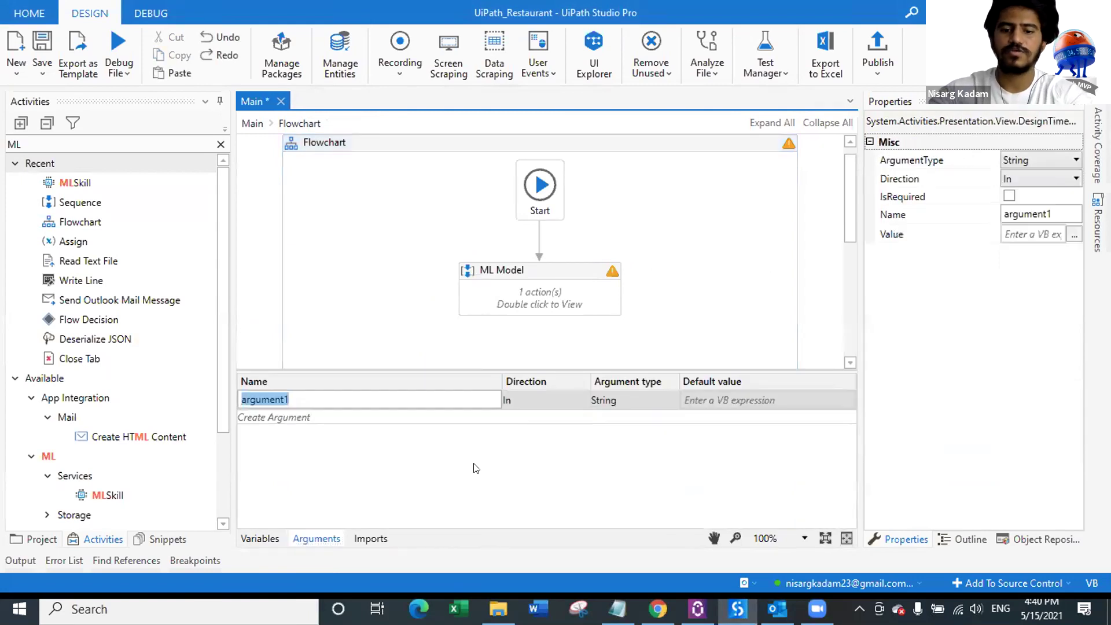
text(in_Name)
key(Return)
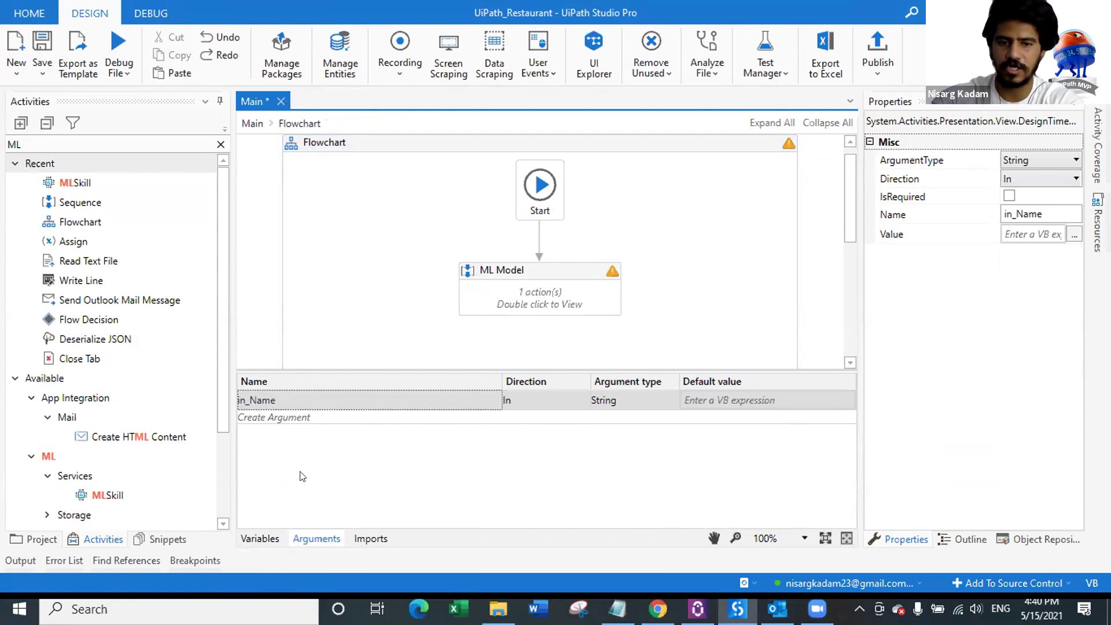
click(292, 417)
text(in_Email)
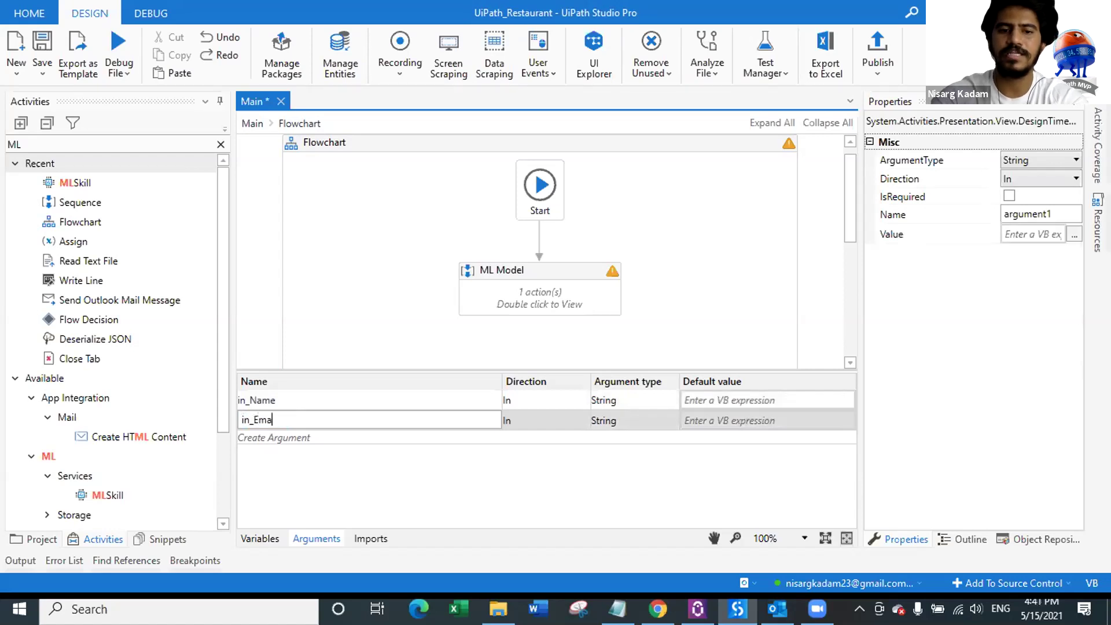
key(Return)
click(283, 438)
text(in)
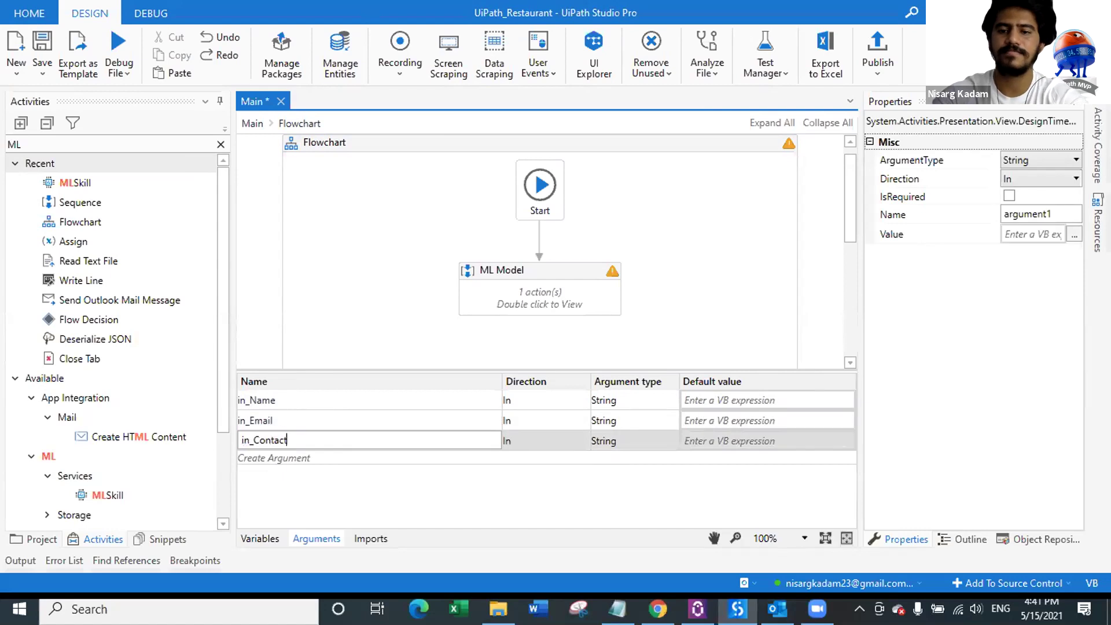
text(_Contact)
key(Return)
click(295, 458)
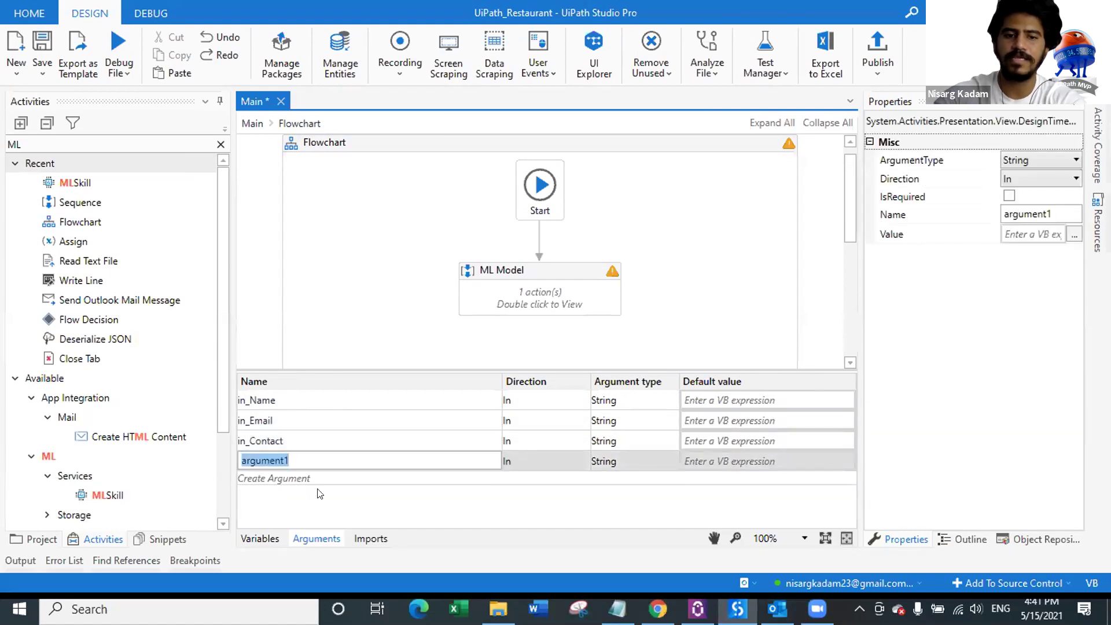
text(in_Feedback)
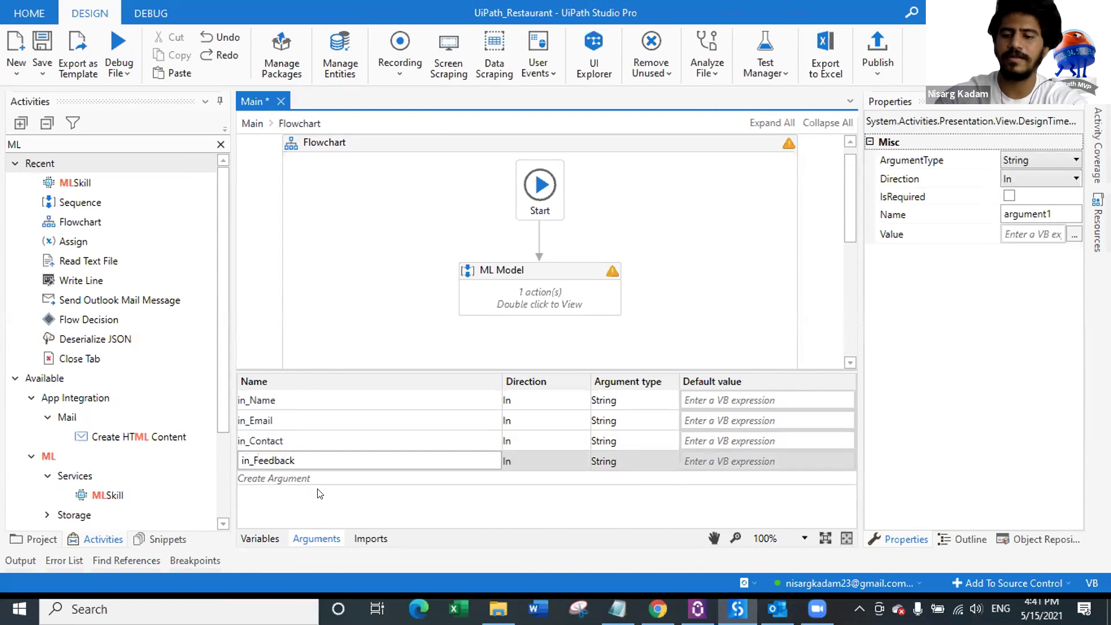
key(Return)
Step: Add an out_Message argument with Direction Out and save Main
click(286, 480)
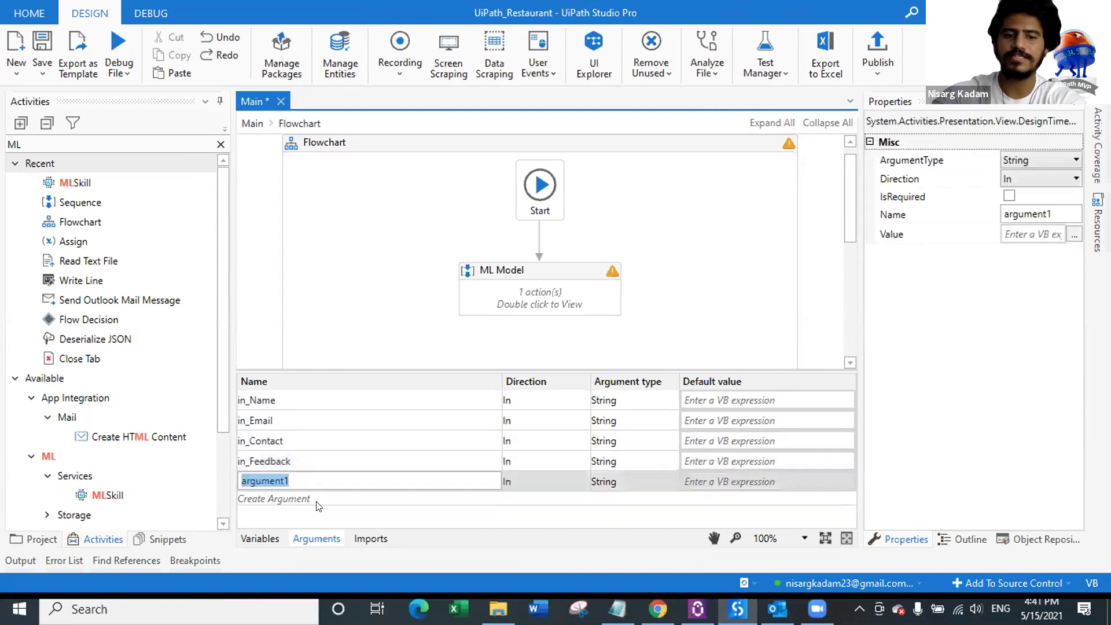
text(out_Message)
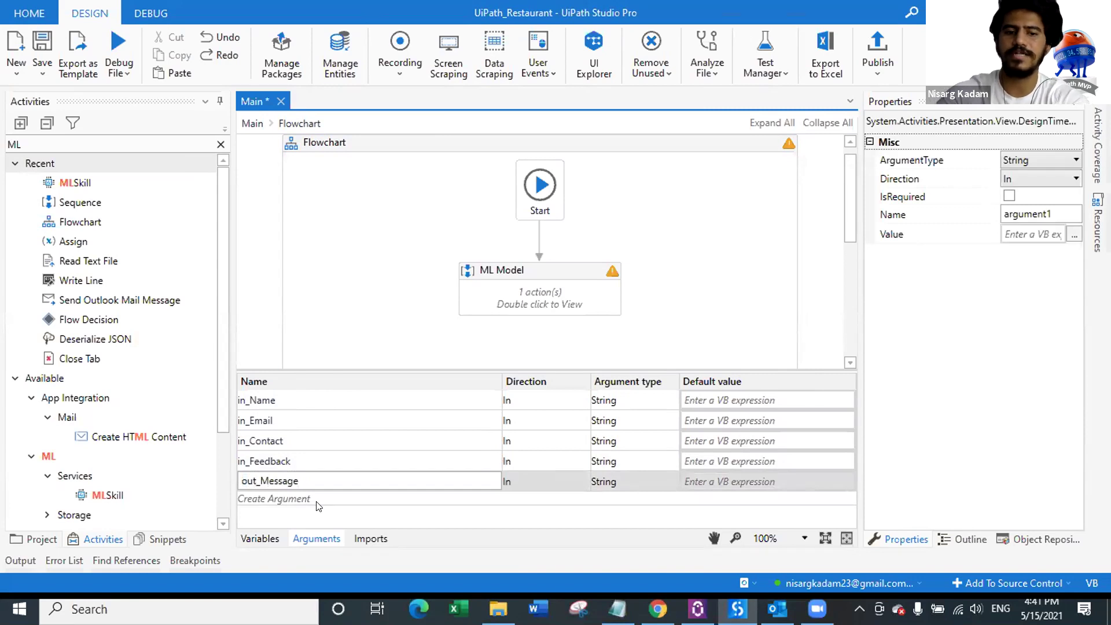
key(Return)
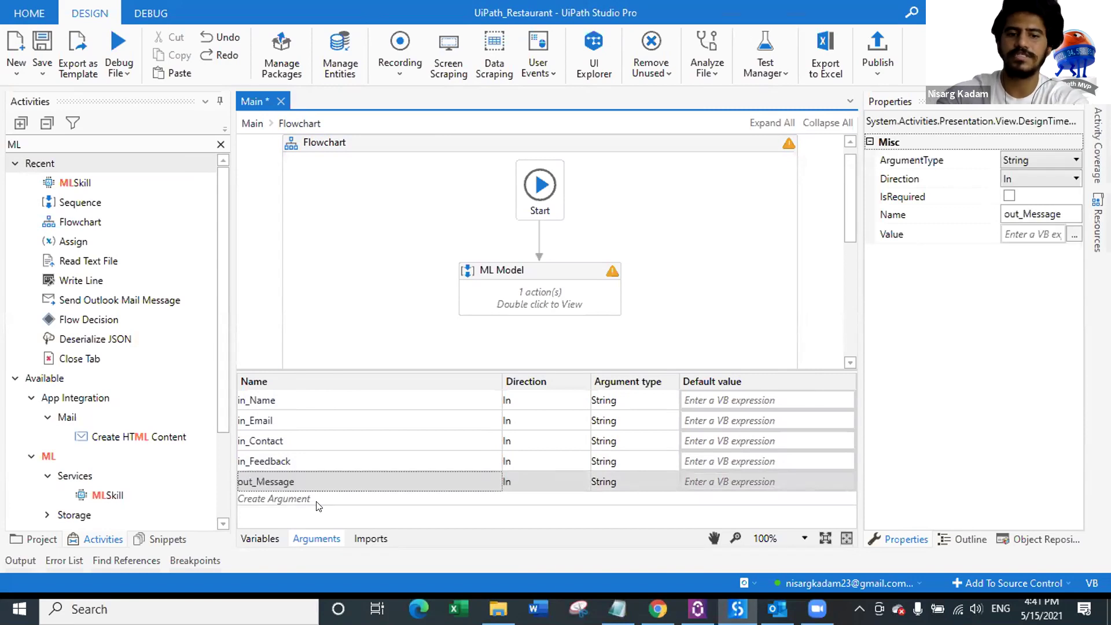
click(555, 478)
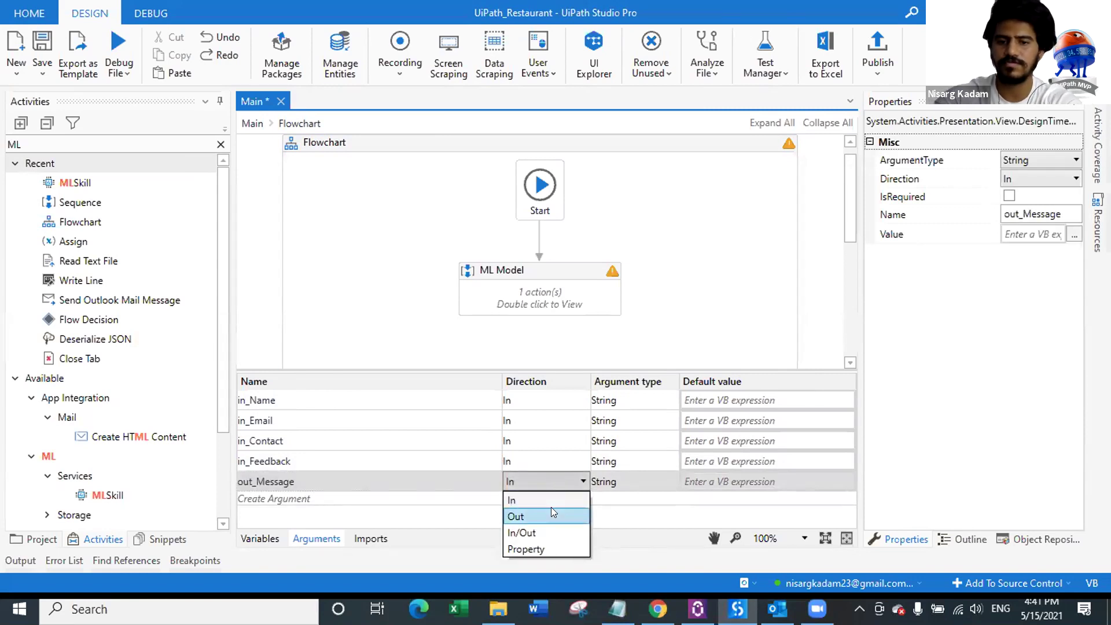
click(553, 514)
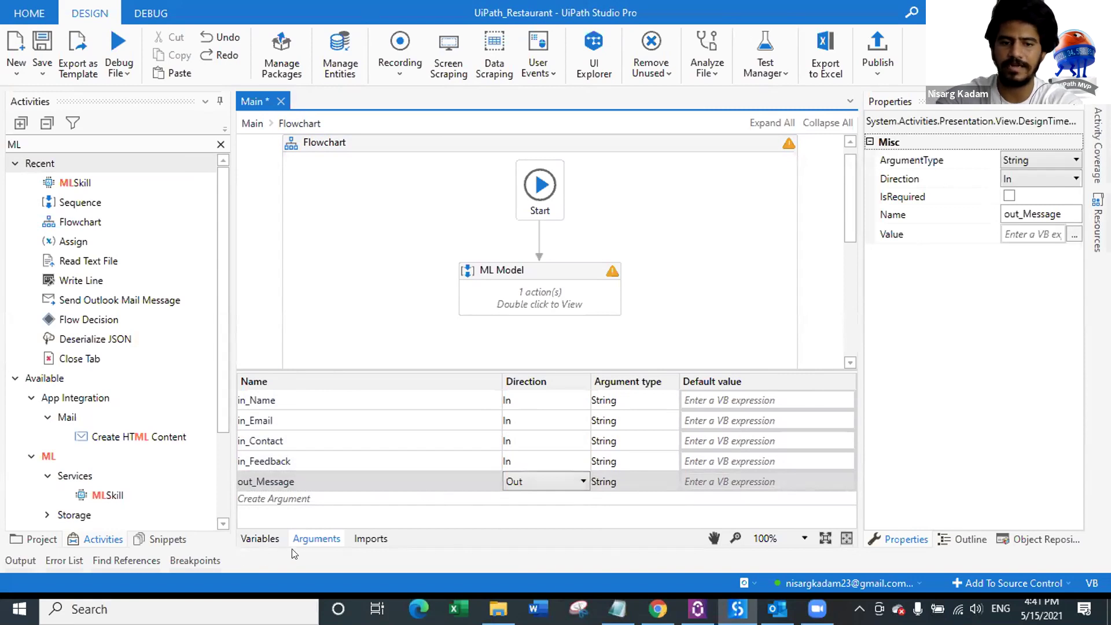
click(327, 543)
key(ctrl+s)
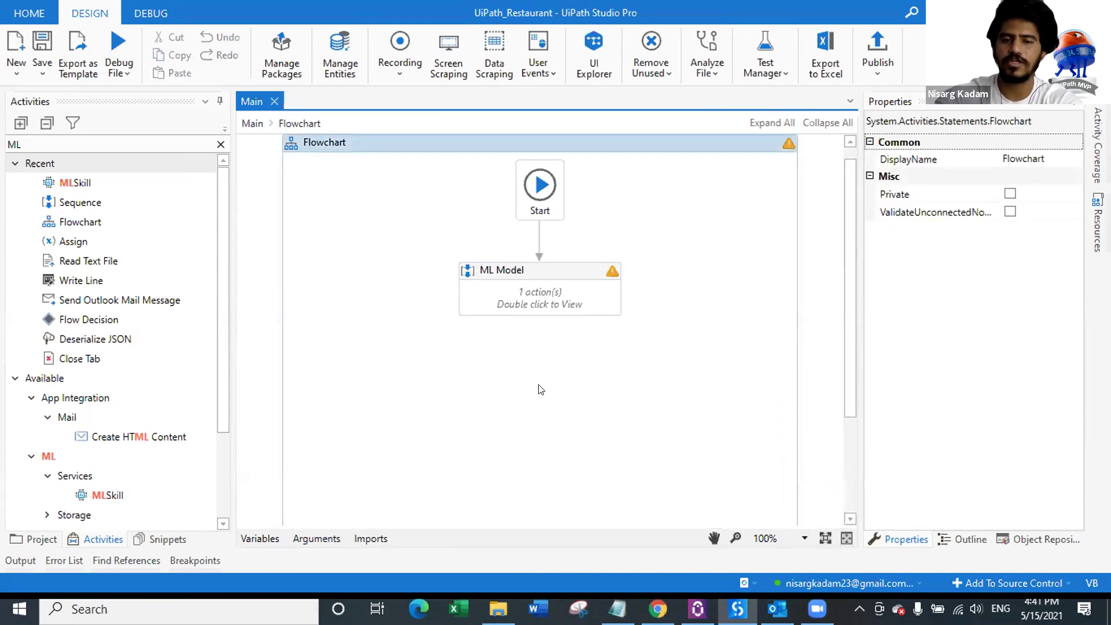
click(316, 538)
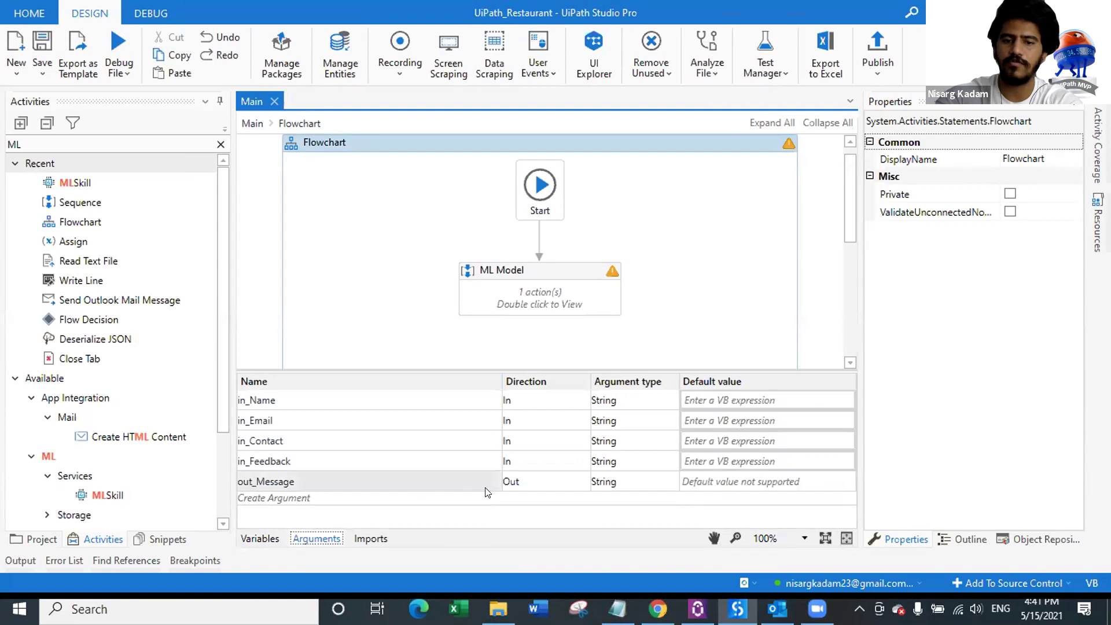
click(315, 539)
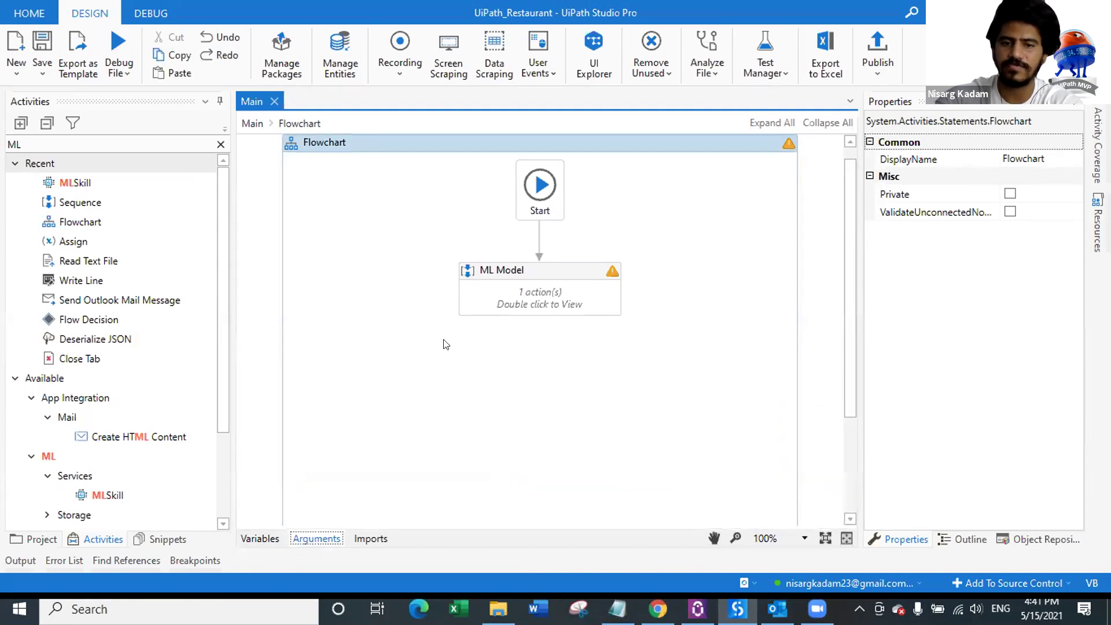
Step: Set the MLSkill's Item input to in_Feedback
double_click(521, 296)
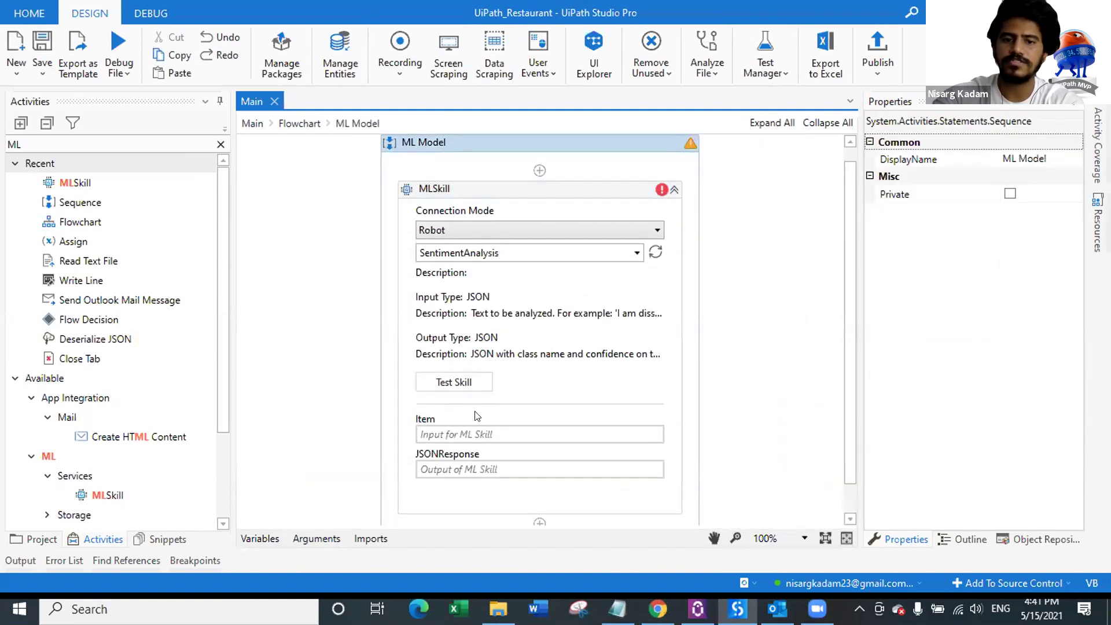
click(469, 433)
text(in)
key(Down)
key(Down)
key(Return)
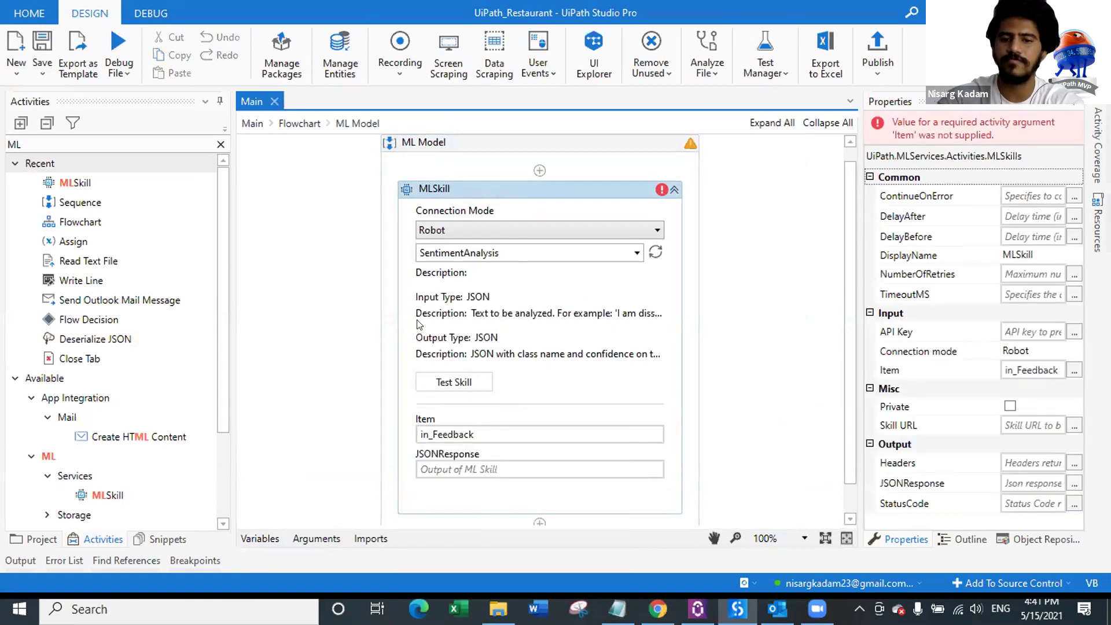
Step: Create a JSONResponse variable to receive the MLSkill's JSON output
scroll(502, 401, down, 1)
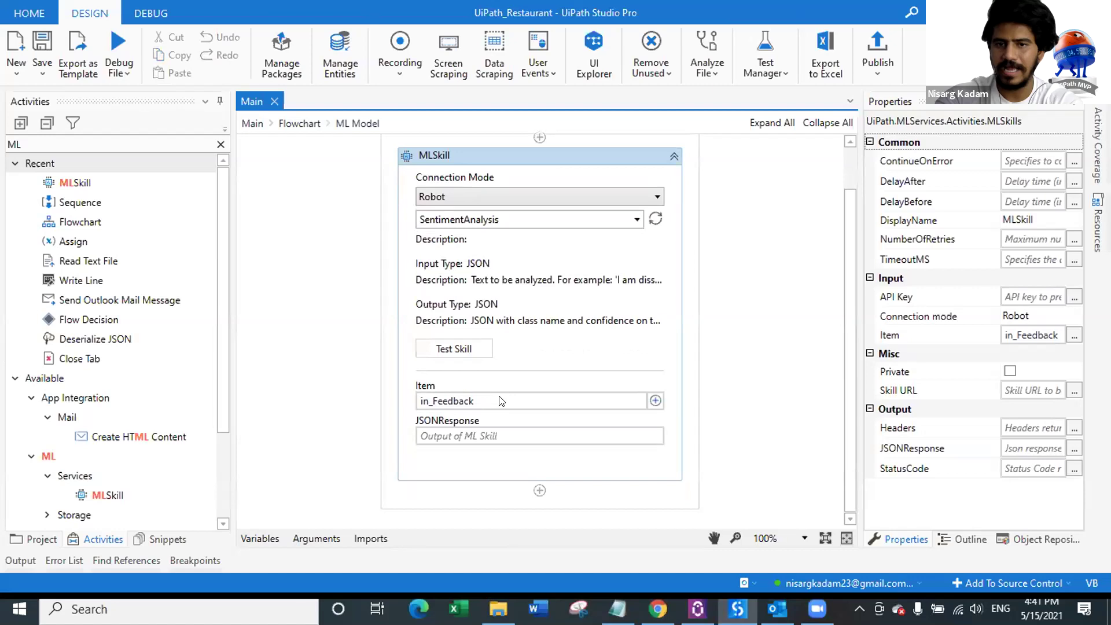
click(482, 435)
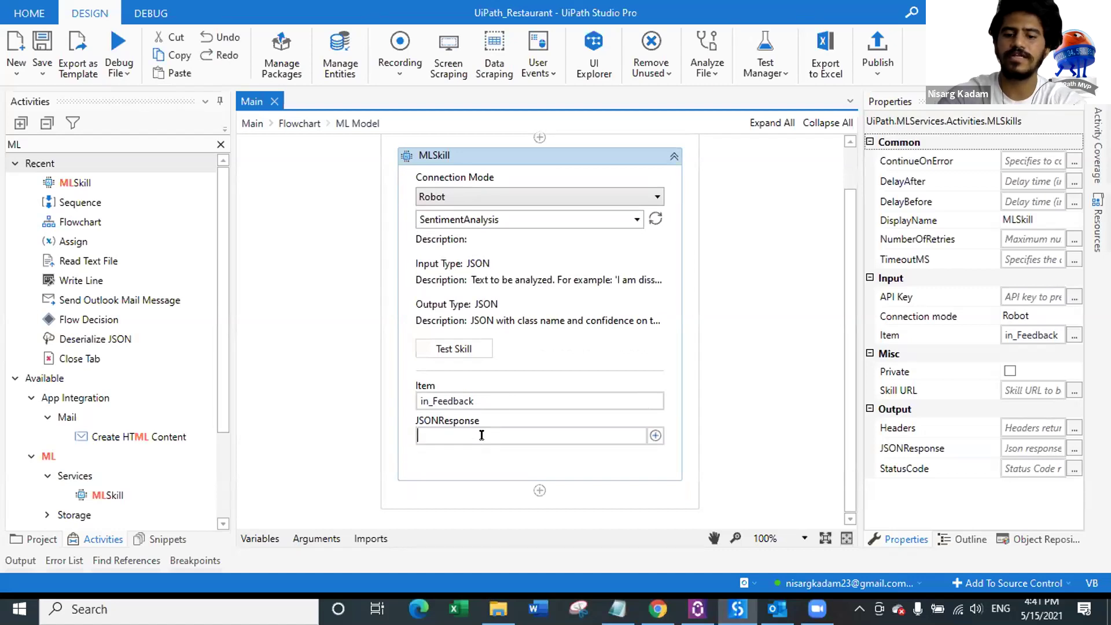
key(ctrl+k)
text(JSON)
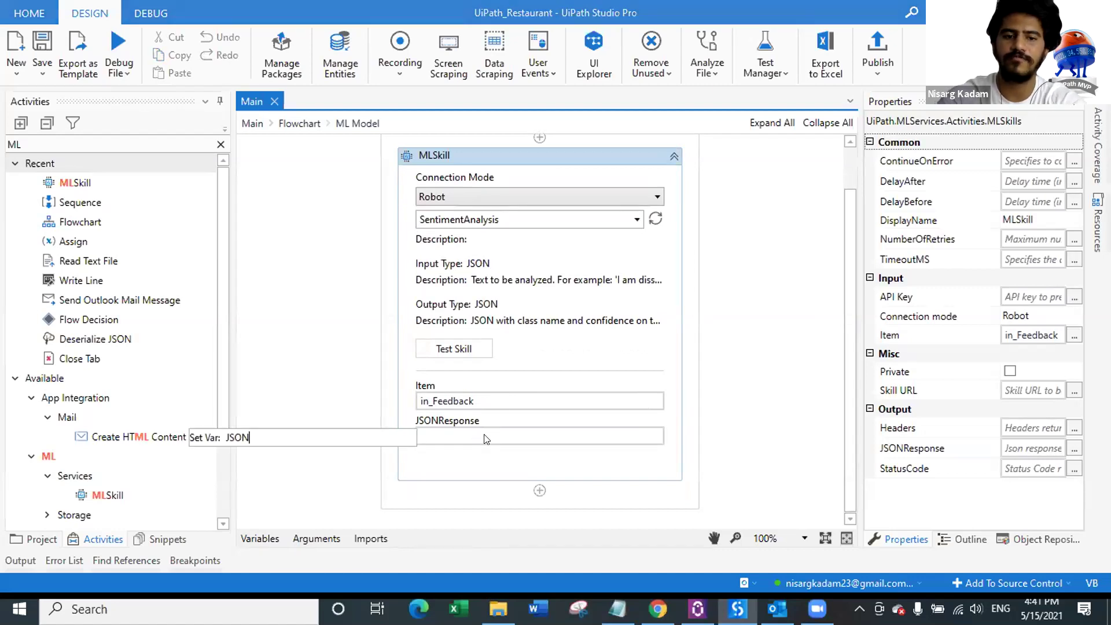
text(Respons)
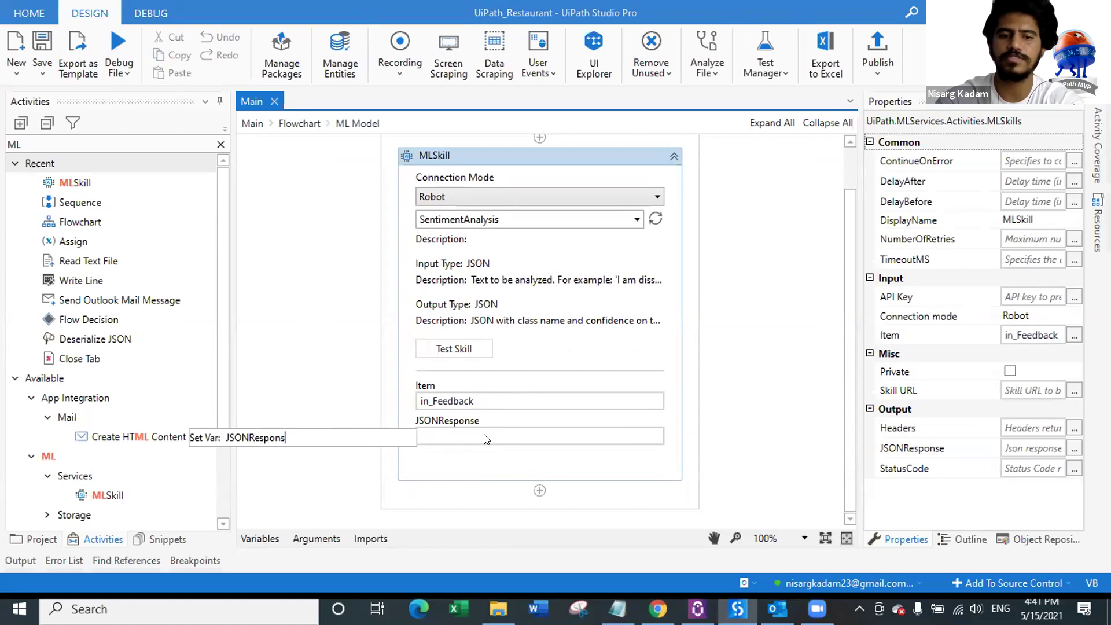
text(e)
key(Return)
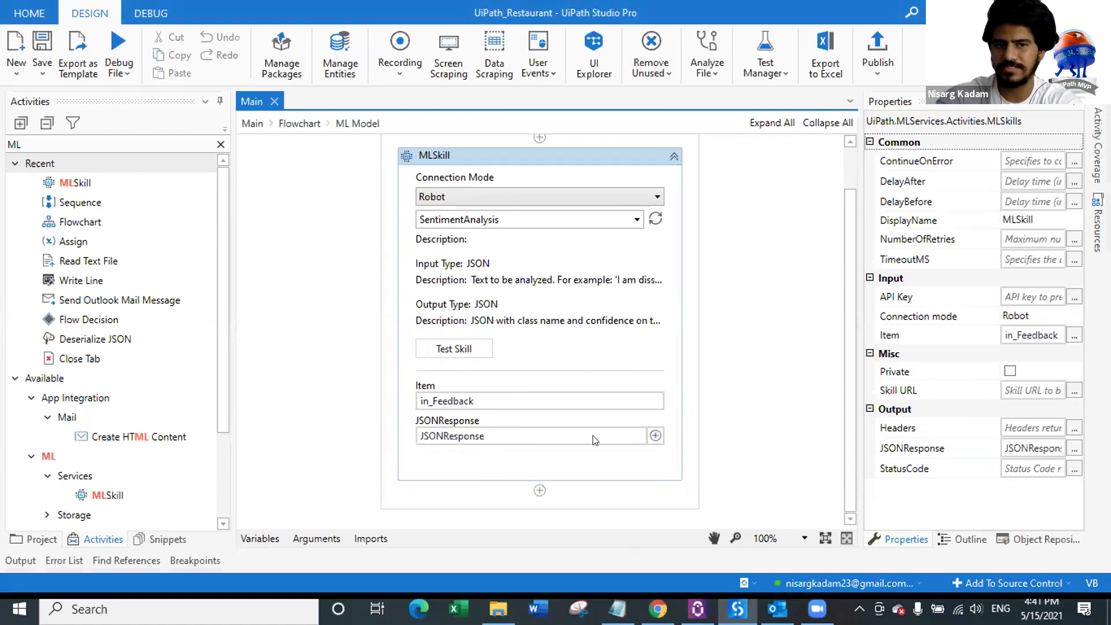
click(221, 144)
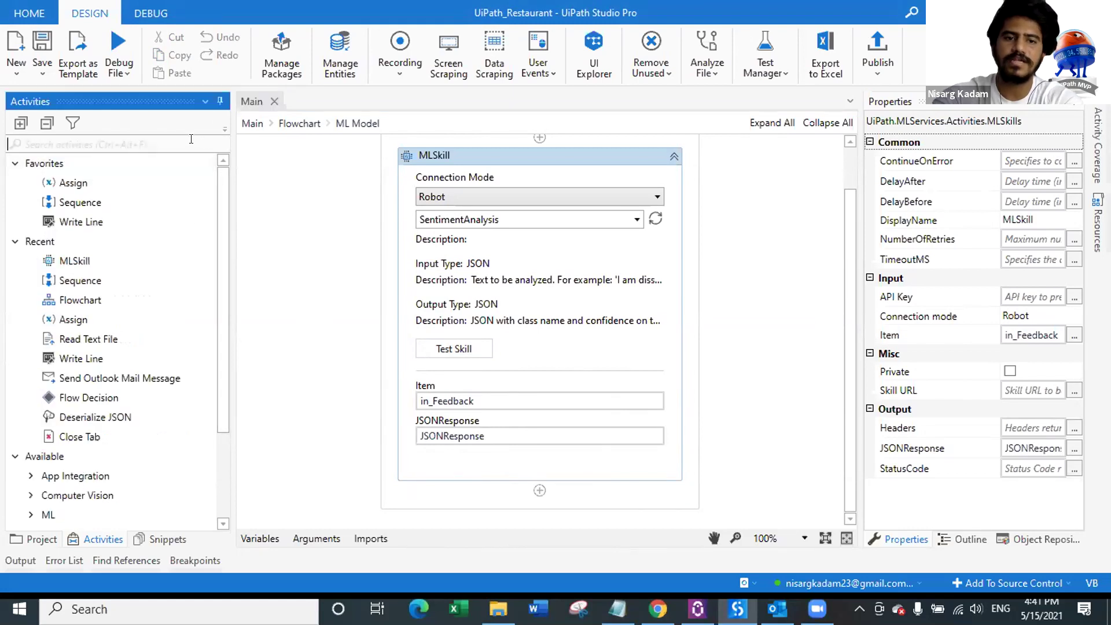
Step: Add Deserialize JSON parsing JSONResponse into a new JSON_Object variable
text(des)
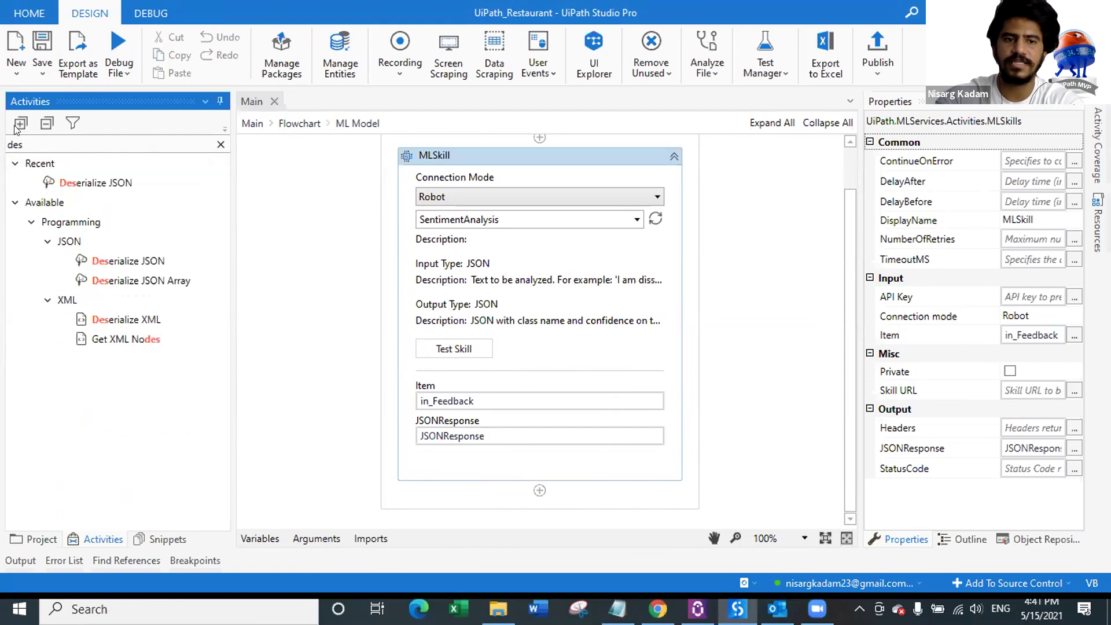
drag(87, 182, 544, 475)
click(507, 465)
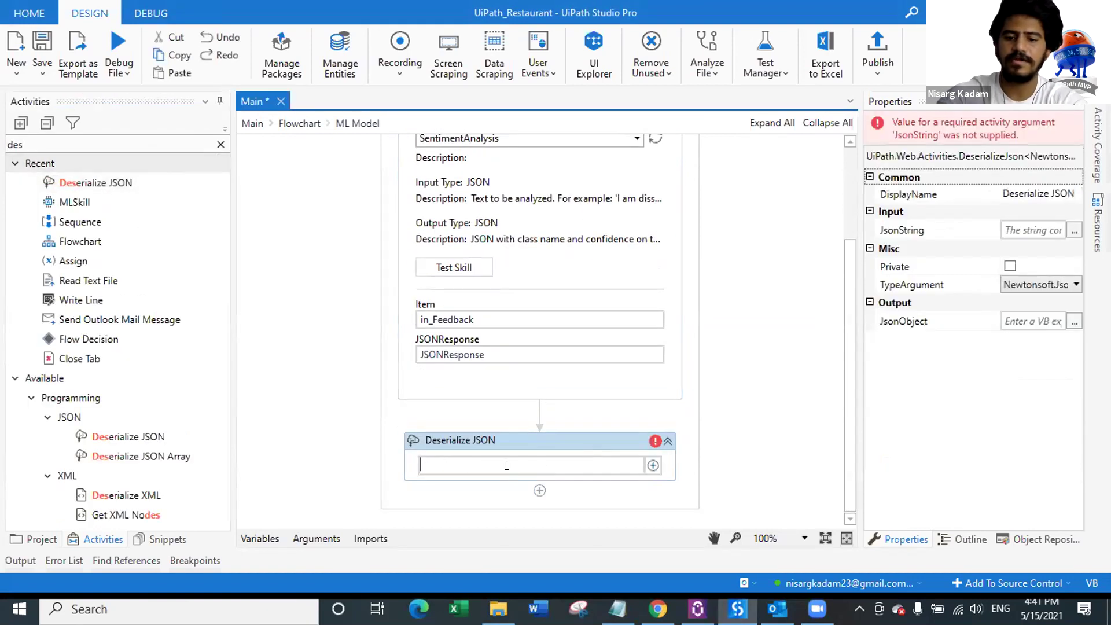
text(JSO)
key(Return)
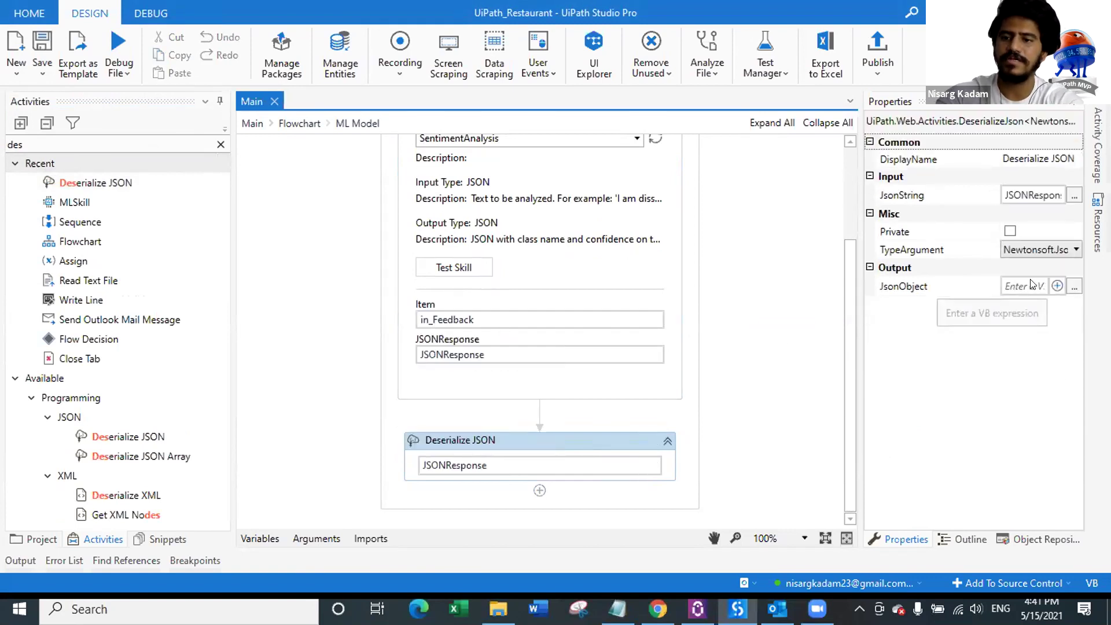
click(1031, 286)
right_click(1031, 283)
click(950, 292)
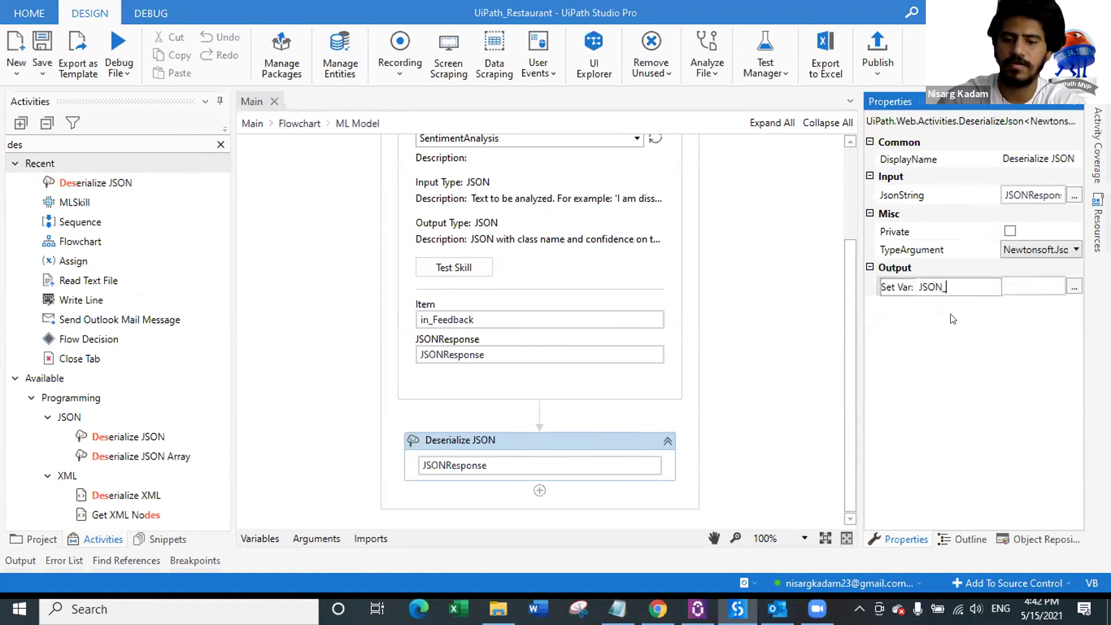
text(JSON_Object)
key(Return)
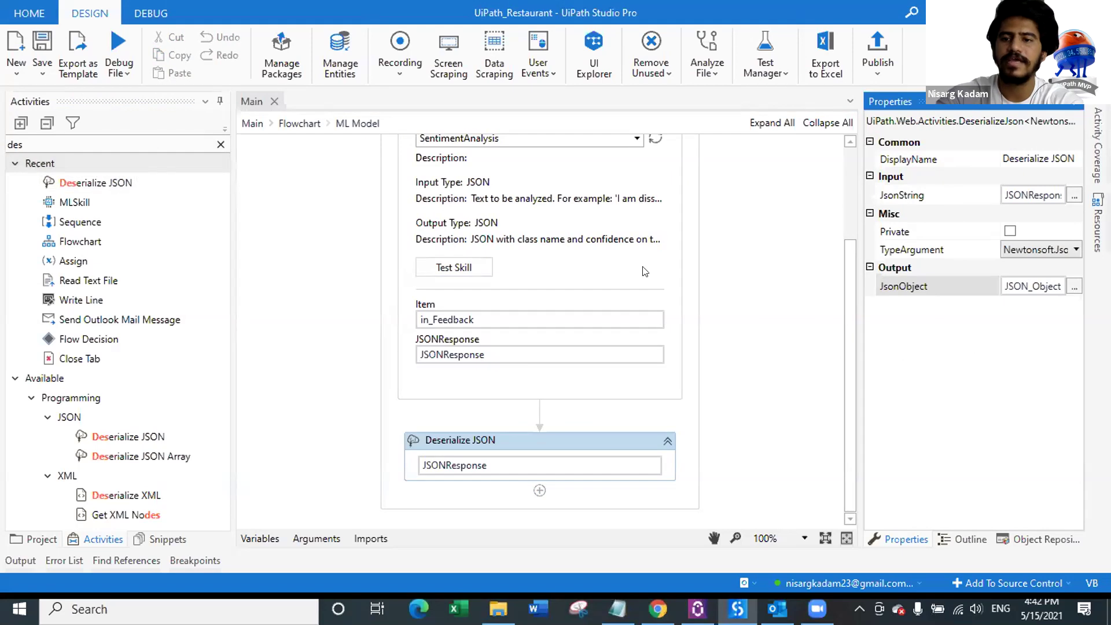
Step: Add two Assign activities below the Deserialize JSON step
click(220, 144)
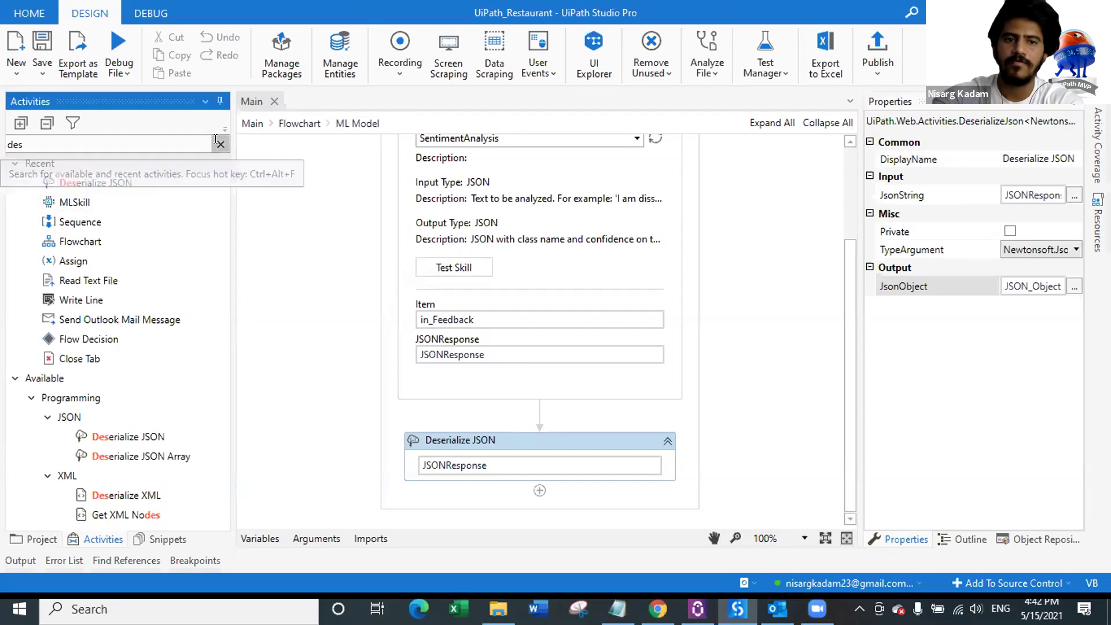
drag(97, 190, 562, 451)
drag(117, 183, 547, 458)
click(476, 411)
Step: Set the two Assign targets to new variables Sentiment and Confidence
key(ctrl+k)
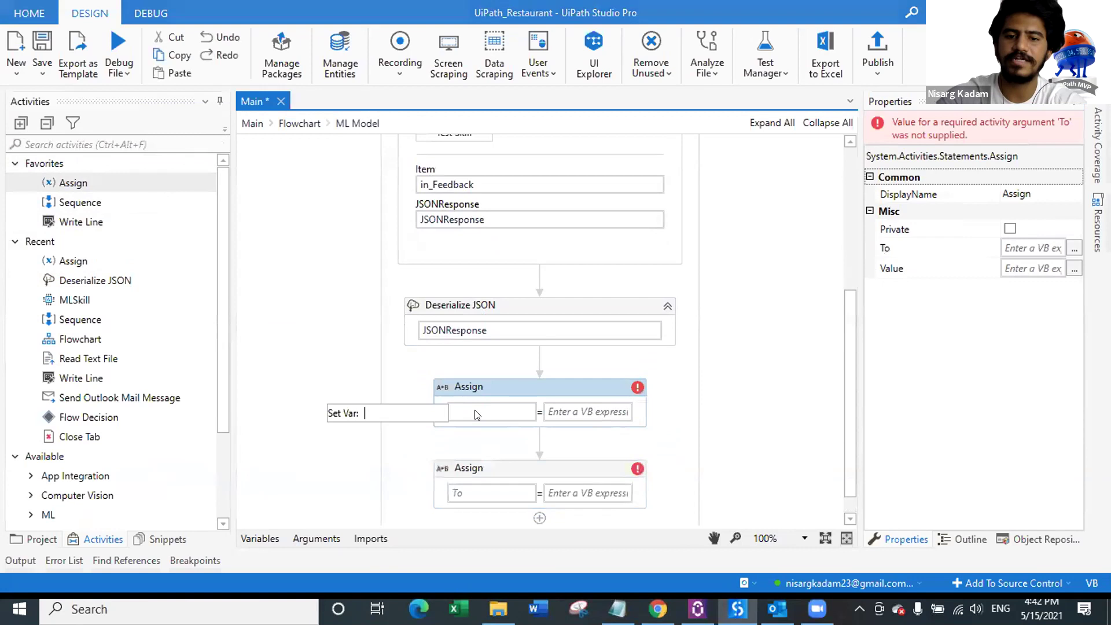
text(Sentiment)
key(Return)
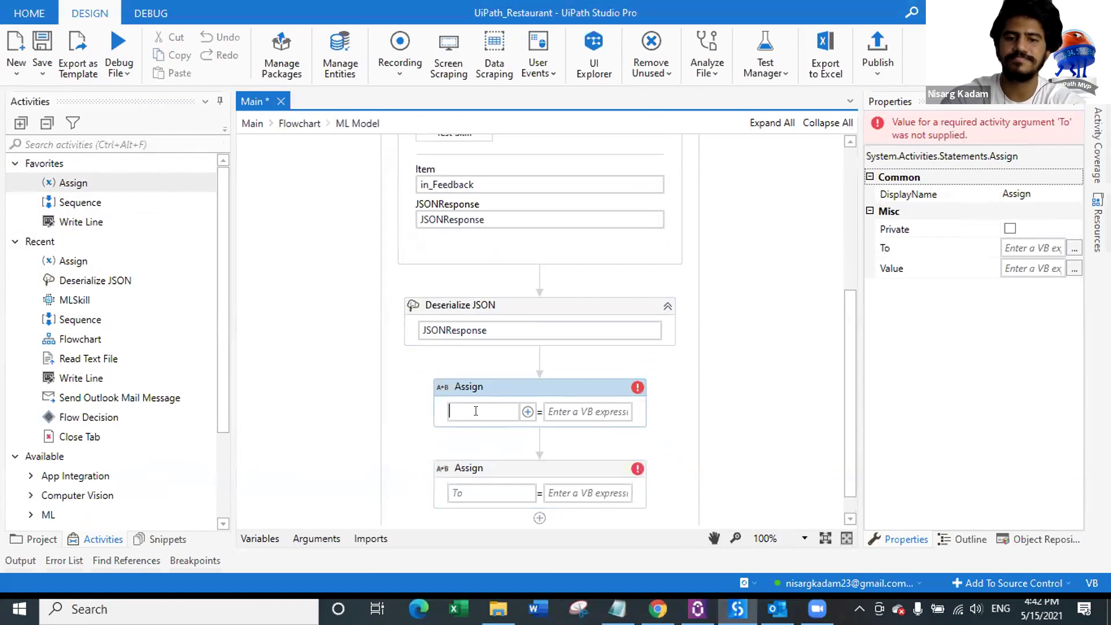
click(479, 487)
key(ctrl+k)
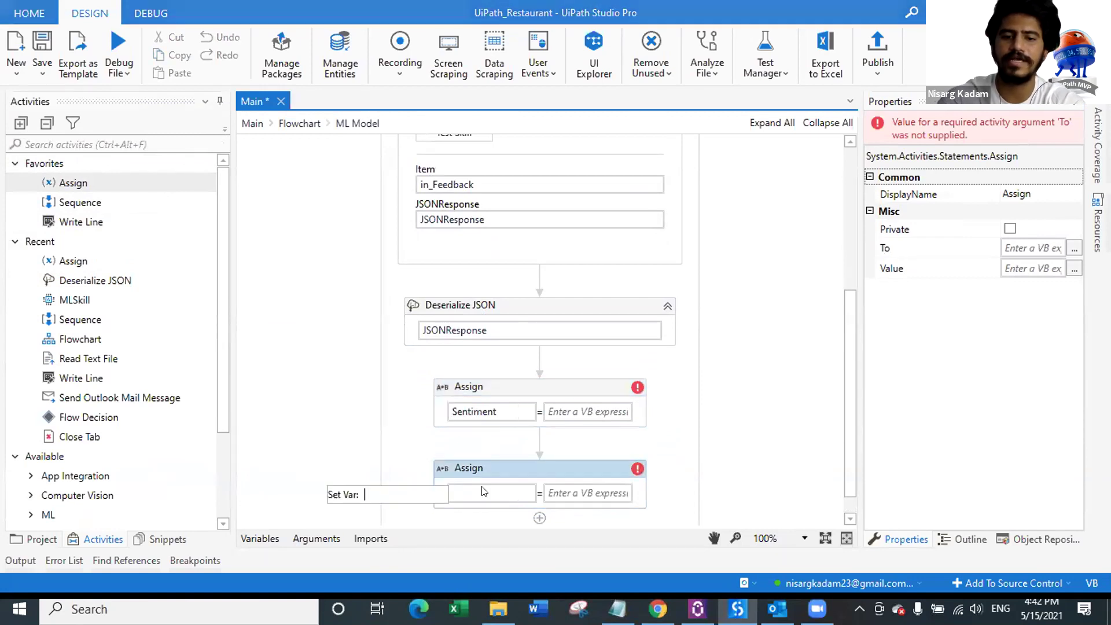
text(Confidence)
key(Return)
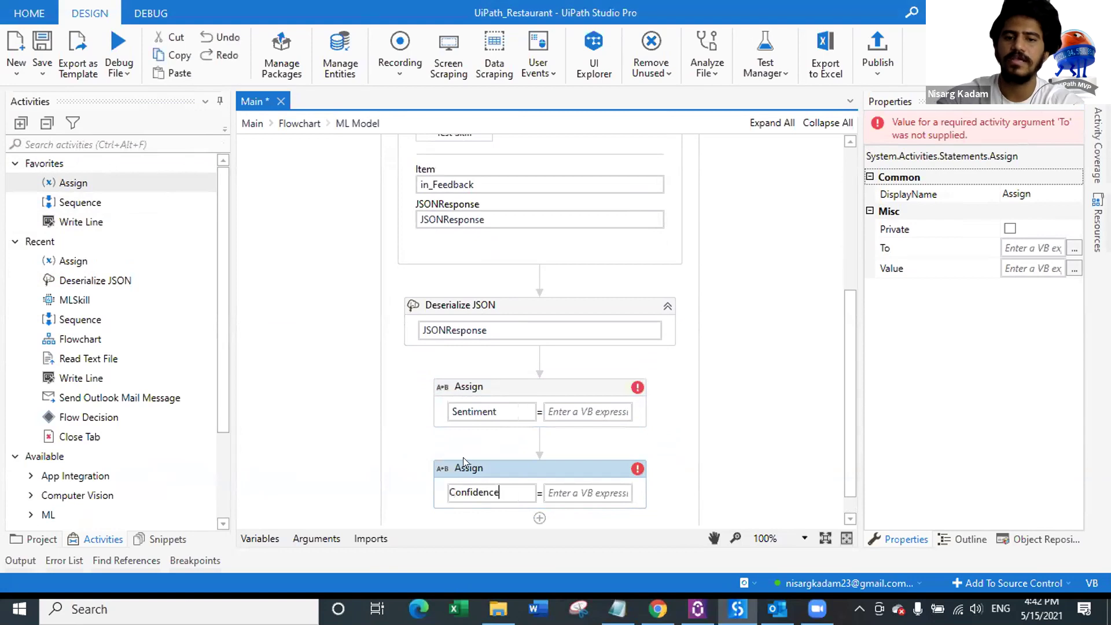
Step: Assign Sentiment the value JSON_Object("sentiment").ToString
click(512, 396)
click(1075, 269)
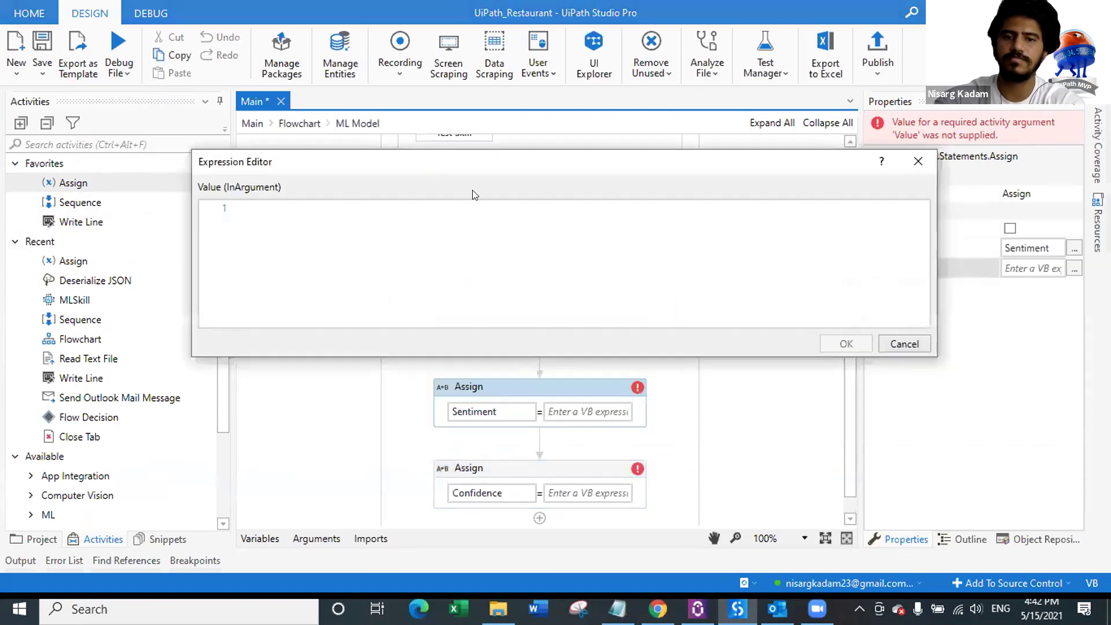
text(JSON_Object)
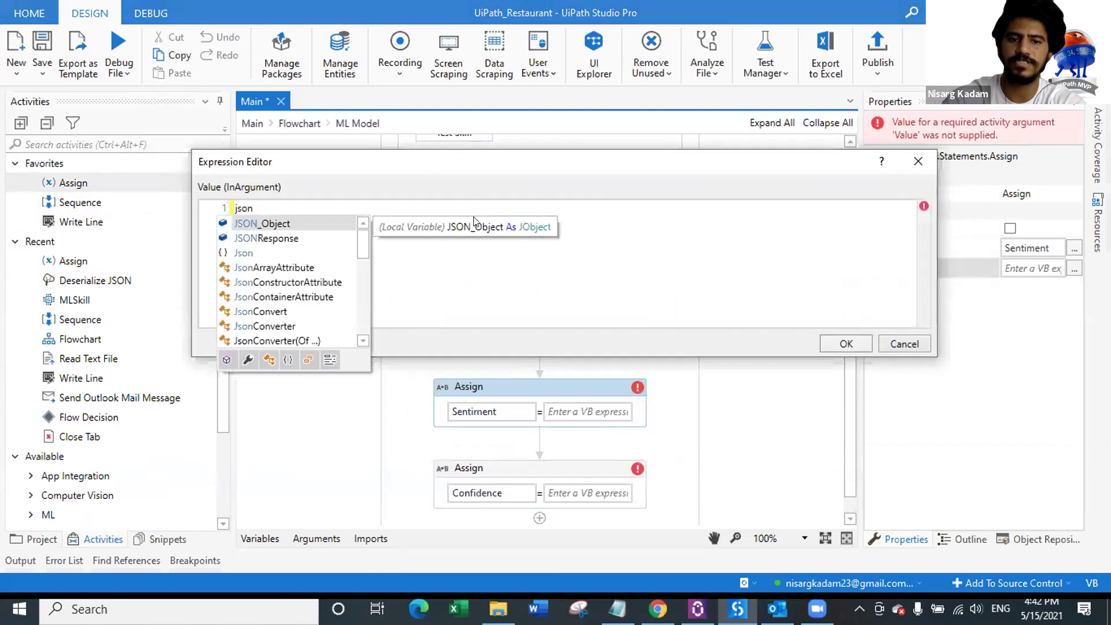
text(())
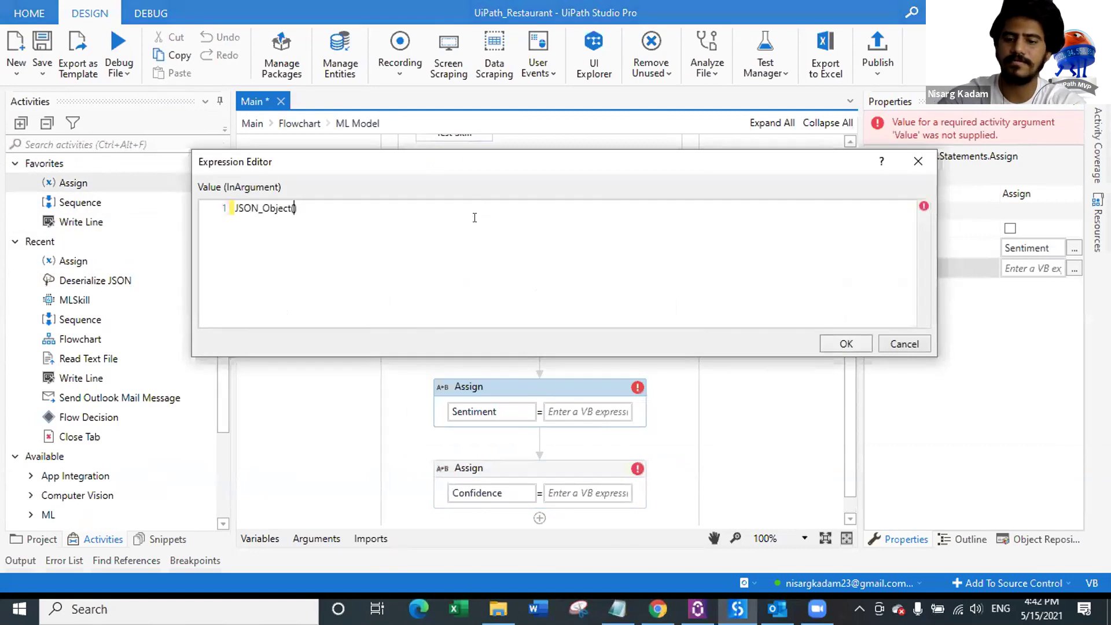
key(Left)
text(sentiment").)
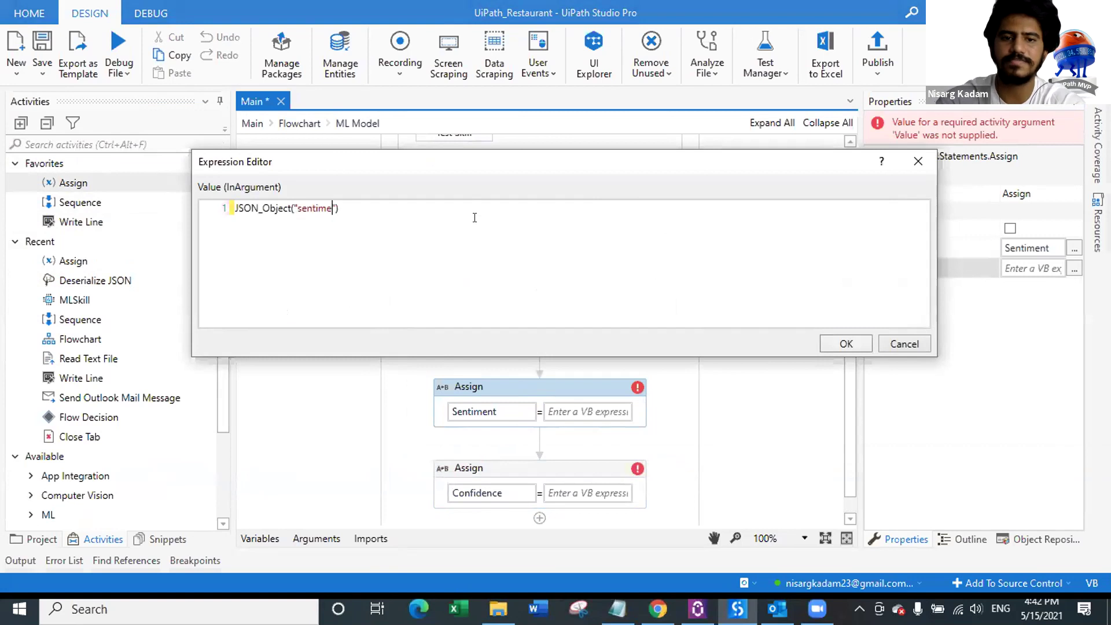
text(ToString)
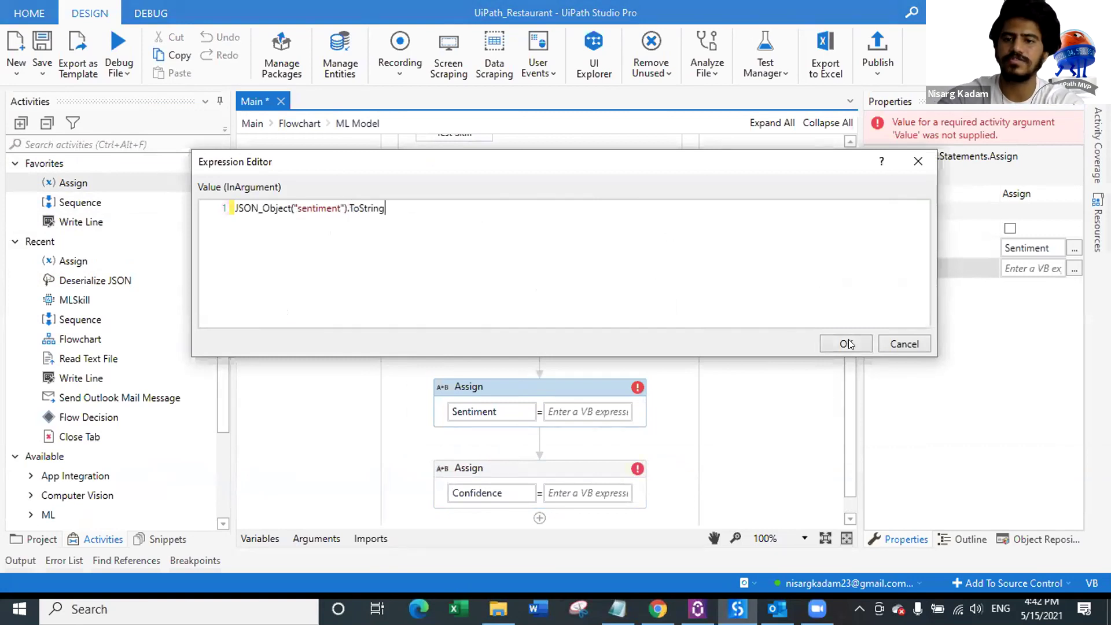
click(846, 344)
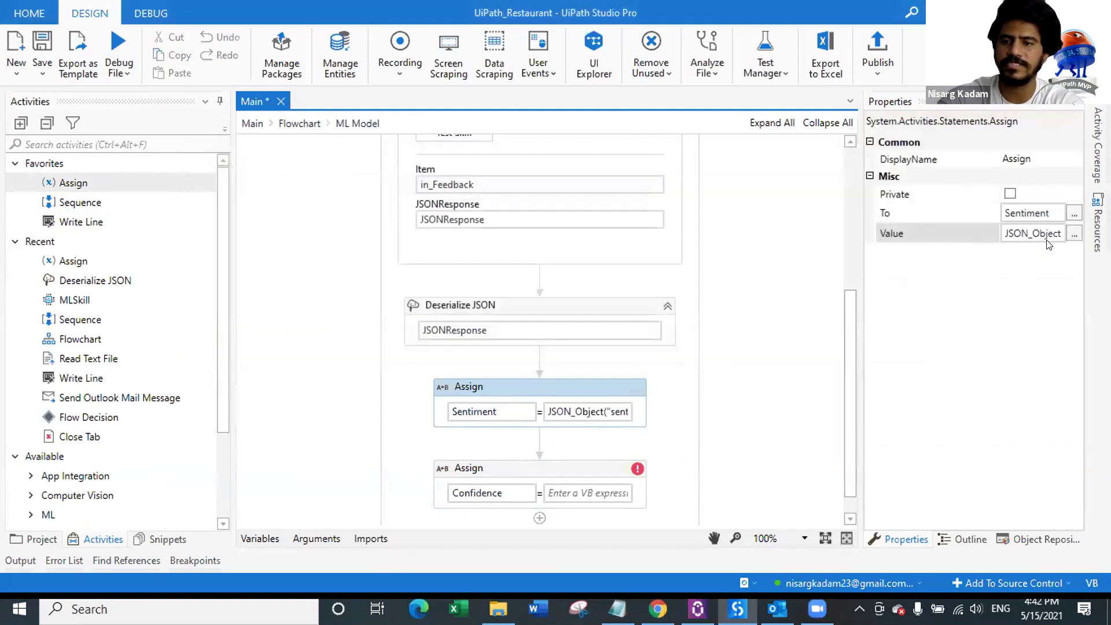
Step: Assign Confidence the value JSON_Object("confidence").ToString
click(615, 467)
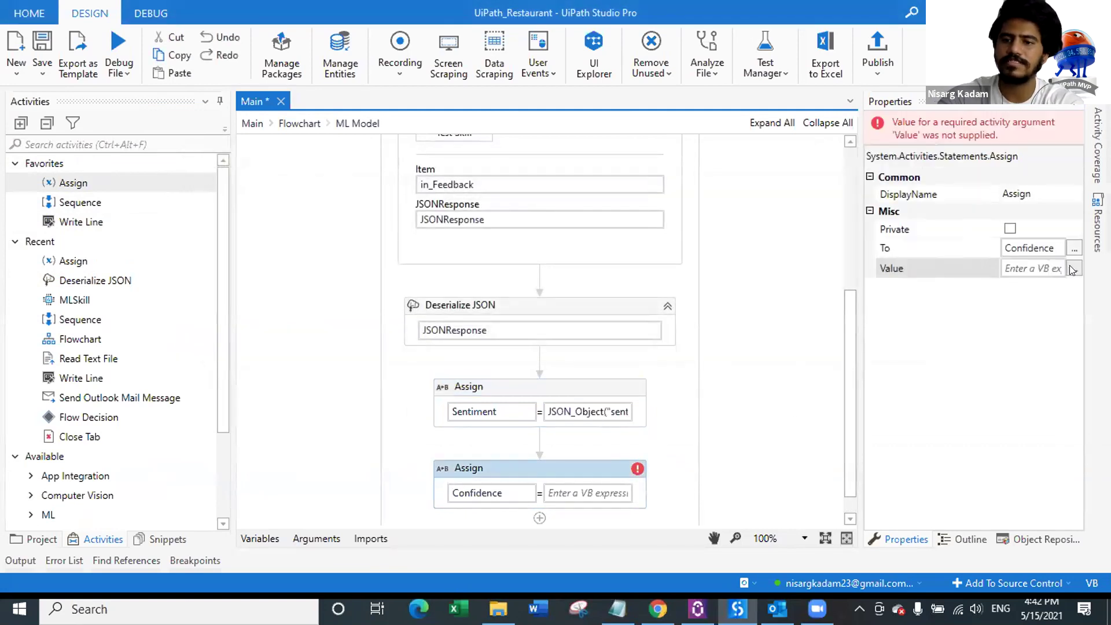
click(1074, 267)
text(JSON_Object)
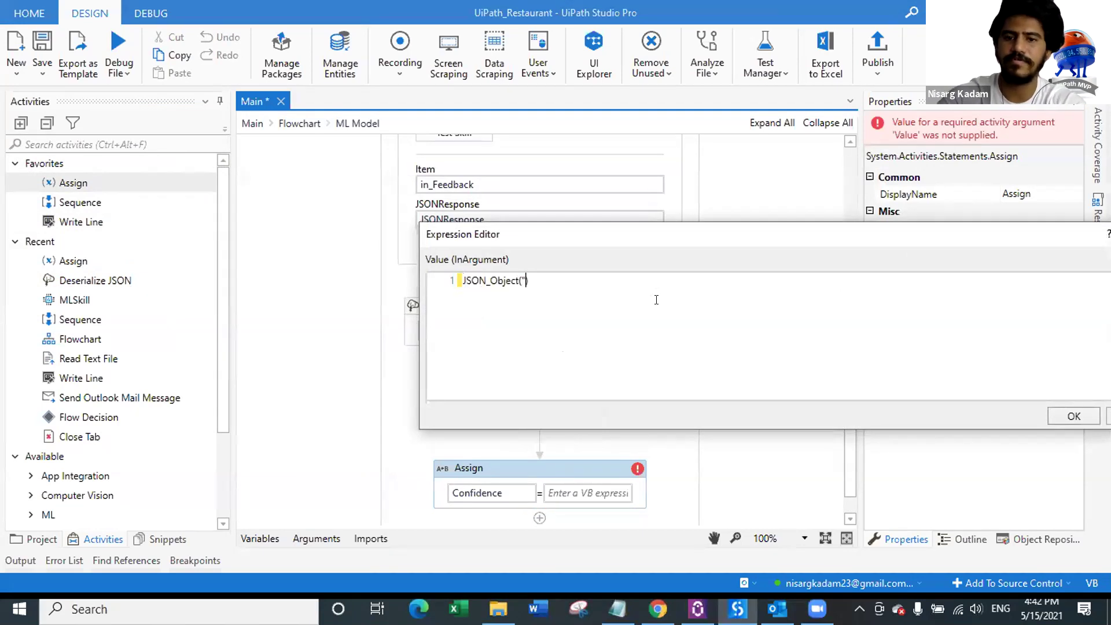
text(("cpnfiden)
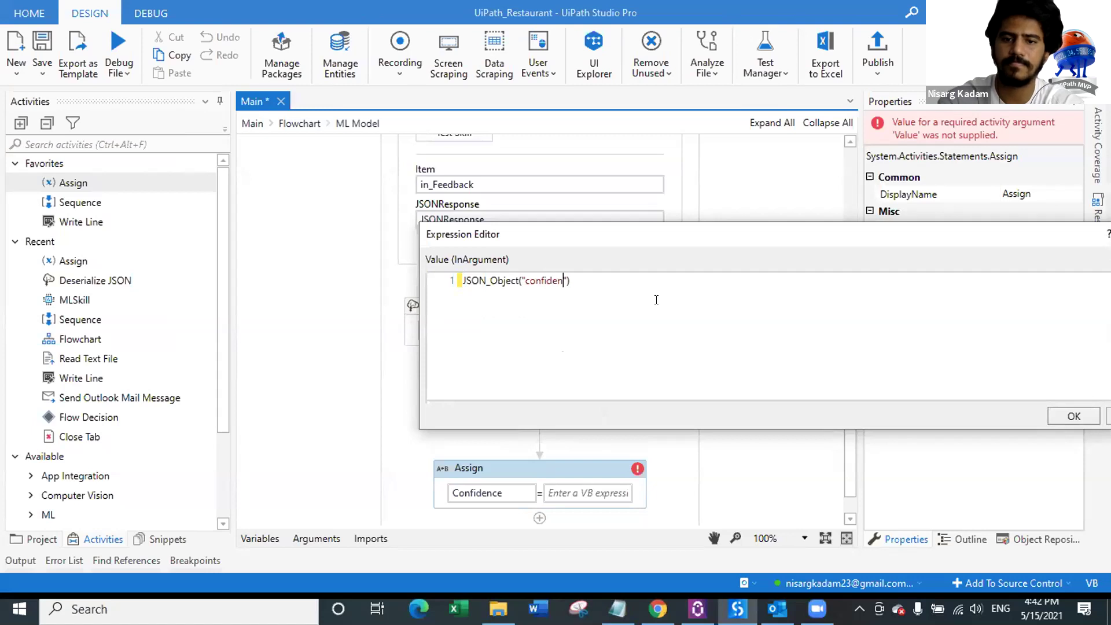
text(ToString)
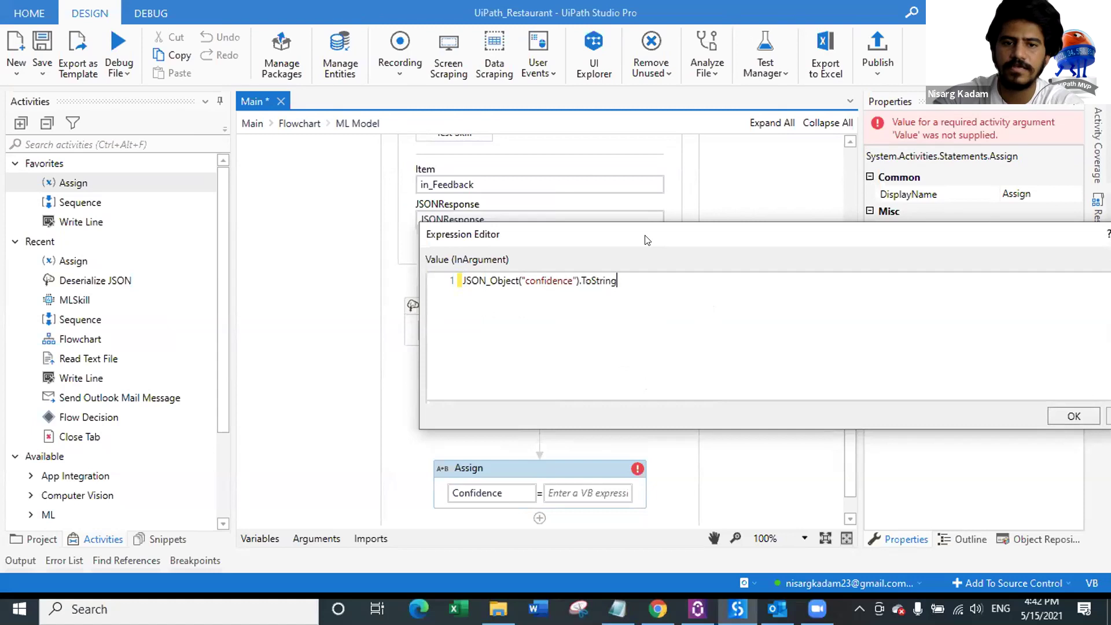
drag(647, 240, 488, 134)
click(925, 315)
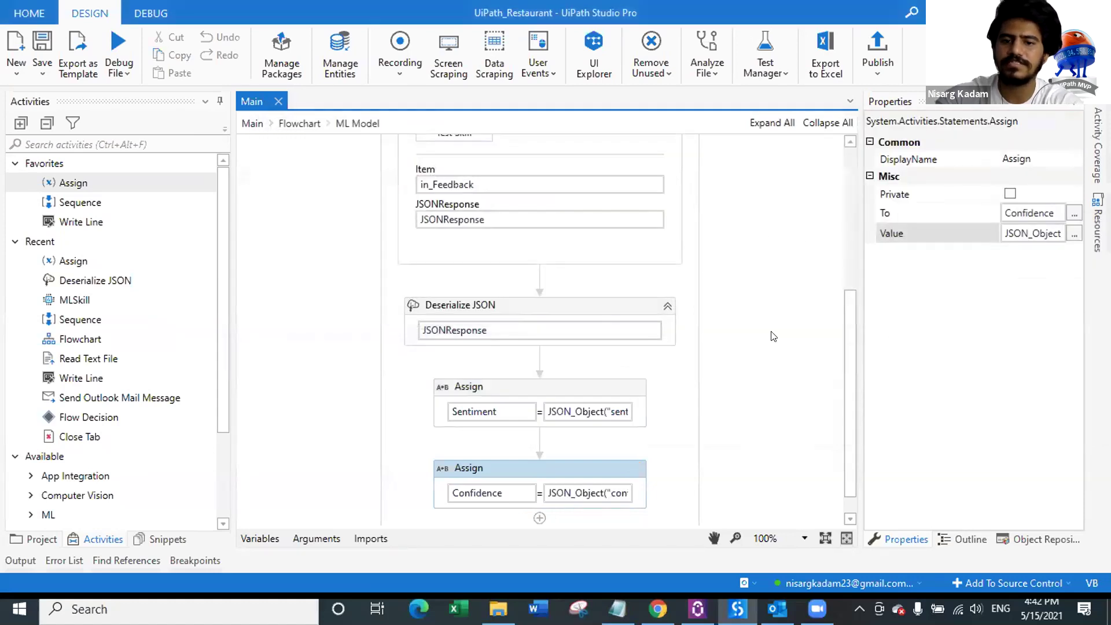
click(510, 389)
click(489, 469)
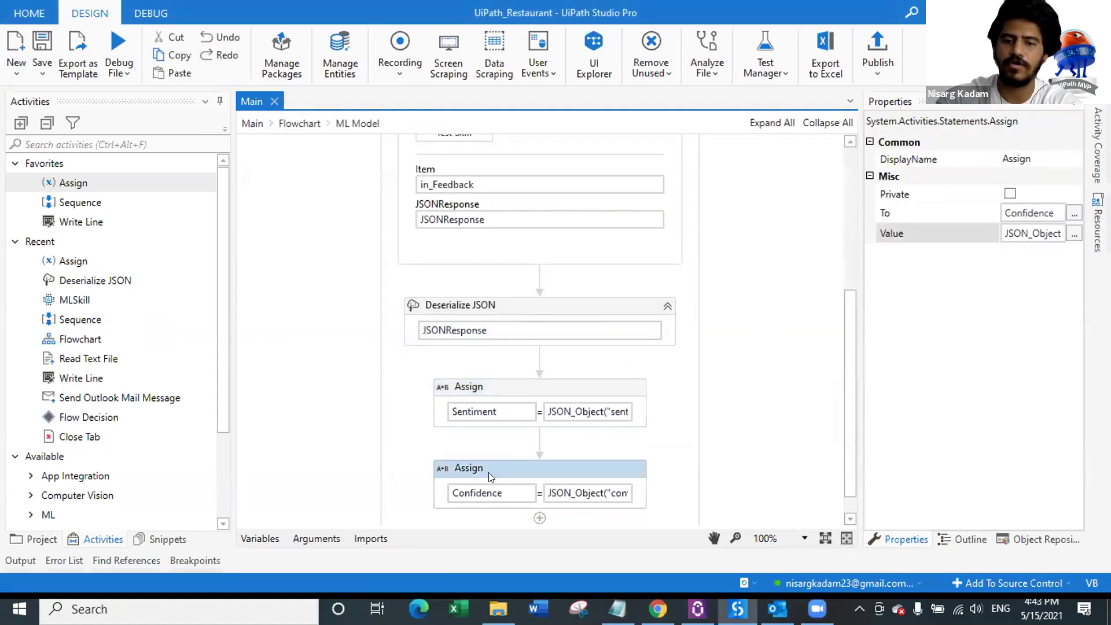
Step: Change Sentiment and Confidence variable scope to Flowchart, save, and return to Flowchart
click(316, 538)
click(260, 539)
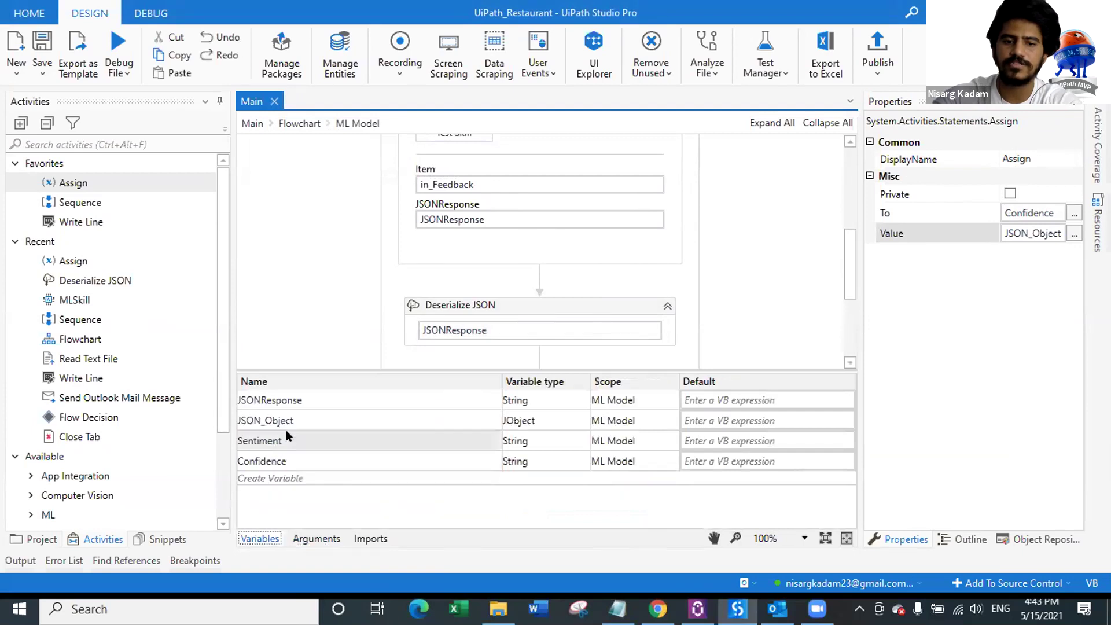
click(616, 443)
click(616, 444)
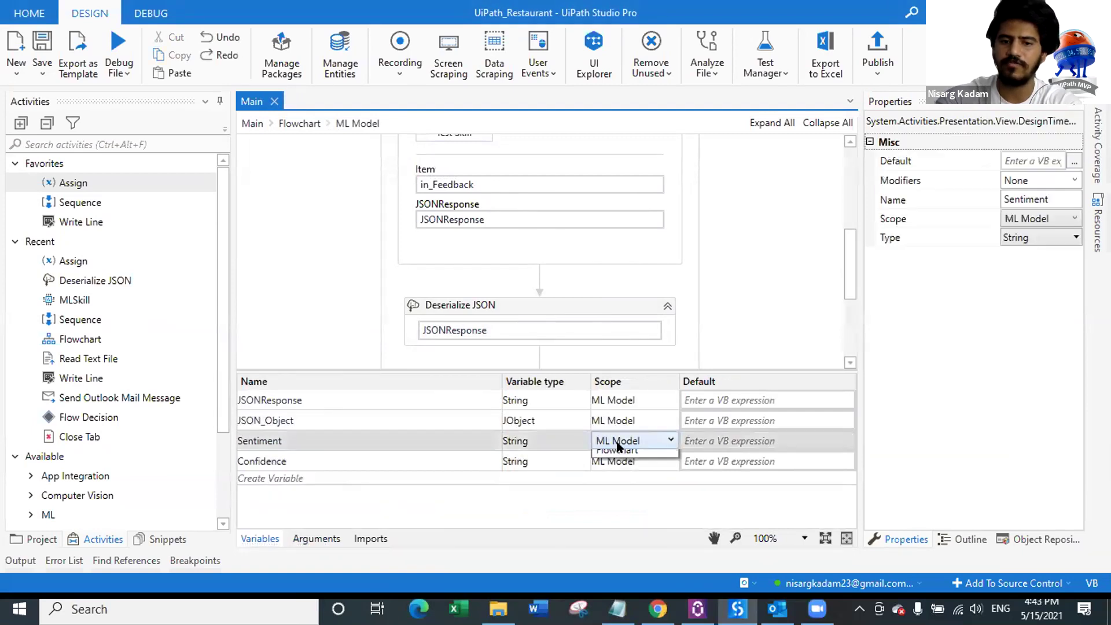
click(618, 473)
click(627, 461)
click(631, 461)
click(617, 496)
click(261, 538)
key(ctrl+s)
click(290, 123)
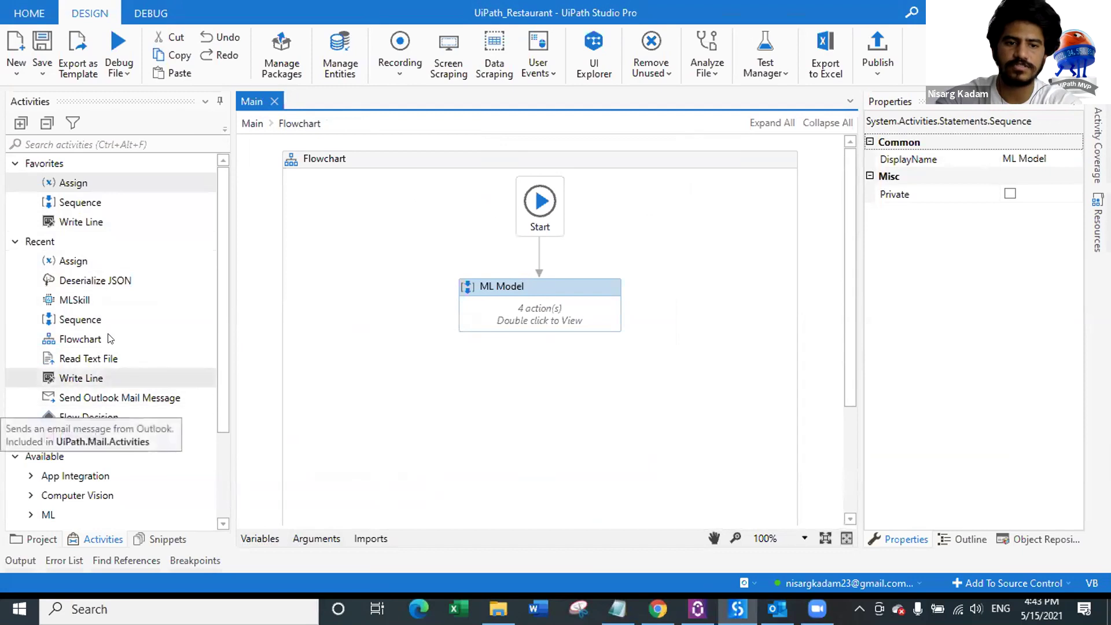
Step: Place a Flow Decision after ML Model with condition Sentiment.ToLower.Contains("negative")
drag(123, 419, 541, 351)
scroll(591, 360, down, 1)
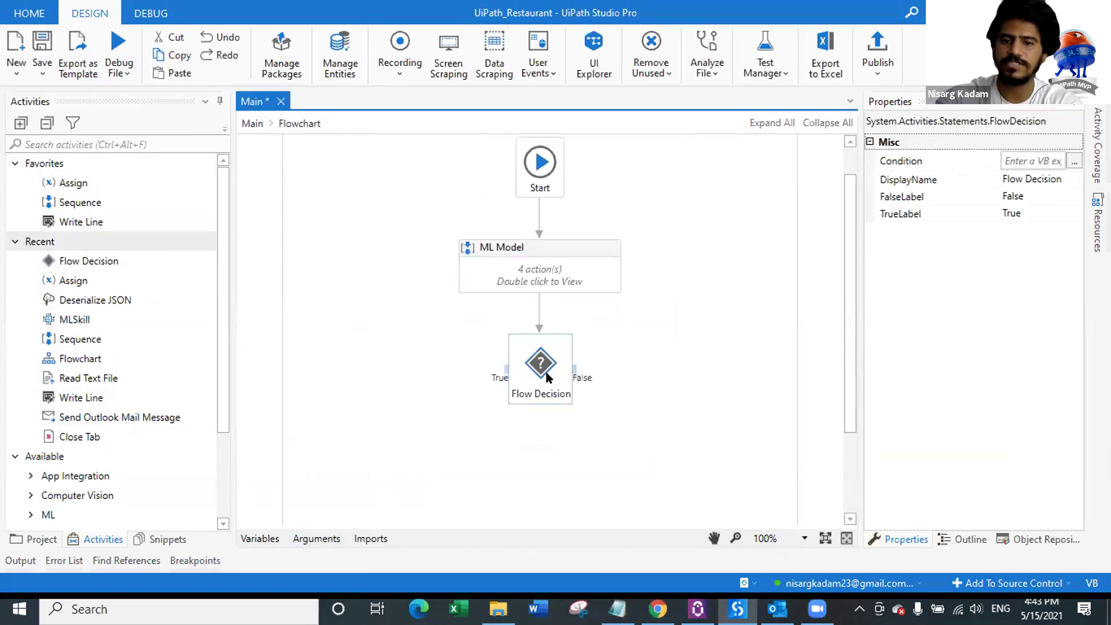
click(1073, 165)
text(Sentiment.)
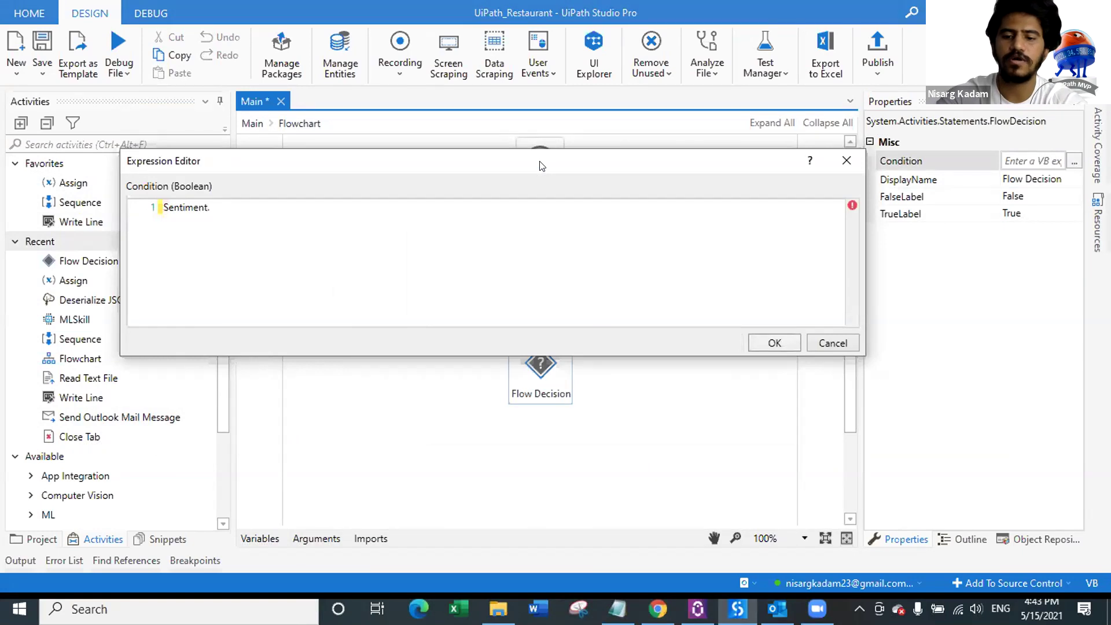
text(ToLower)
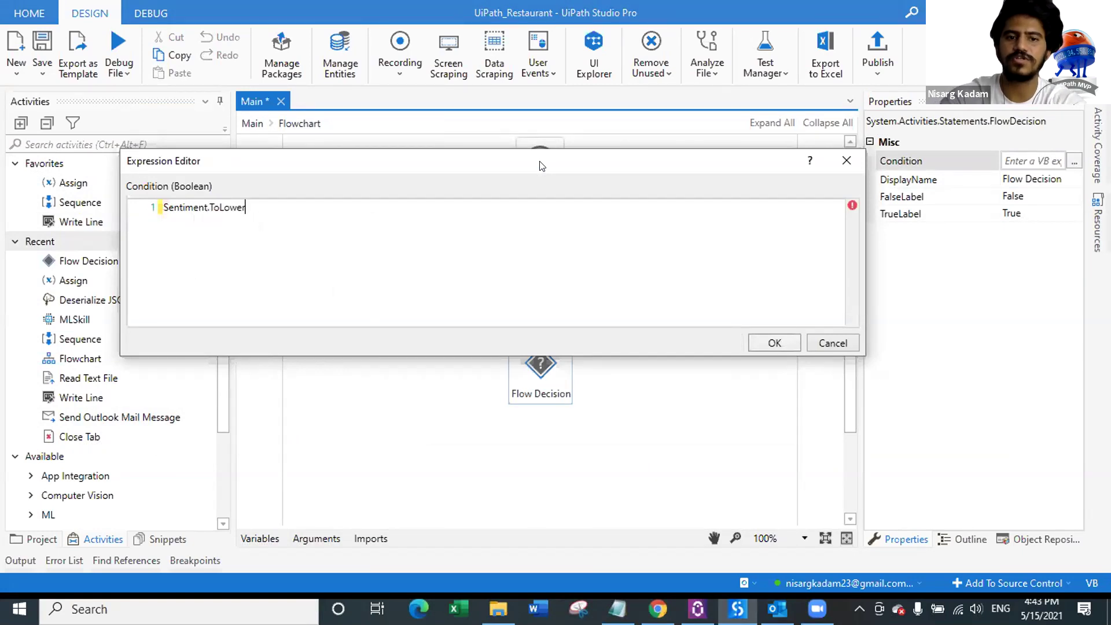
text(.conta)
key(Tab)
text(())
key(Left)
text("negat)
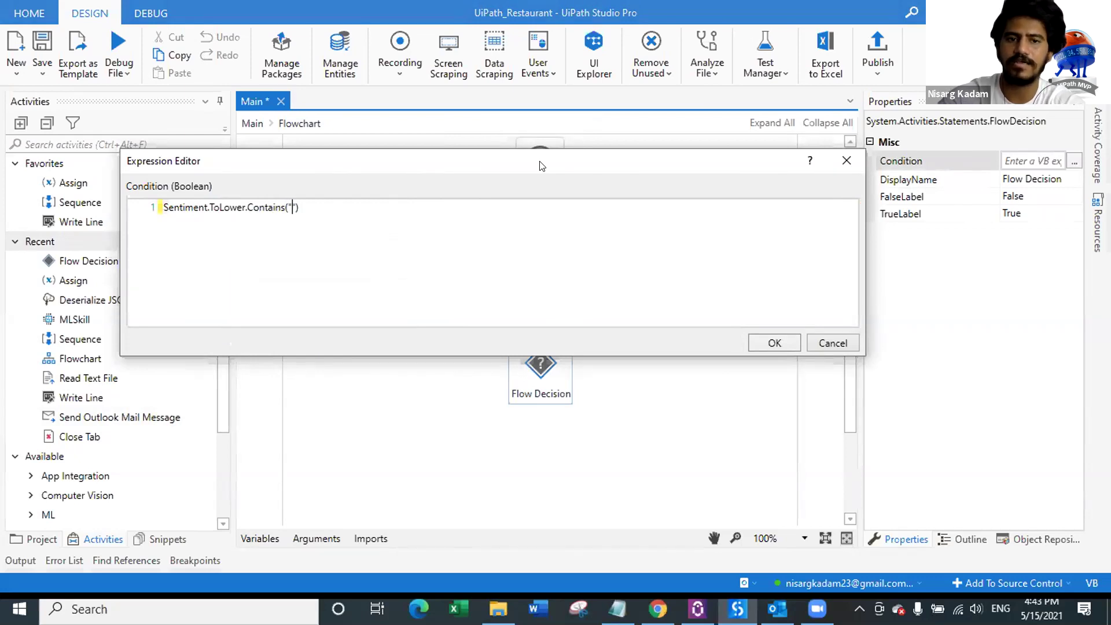
text(ive)
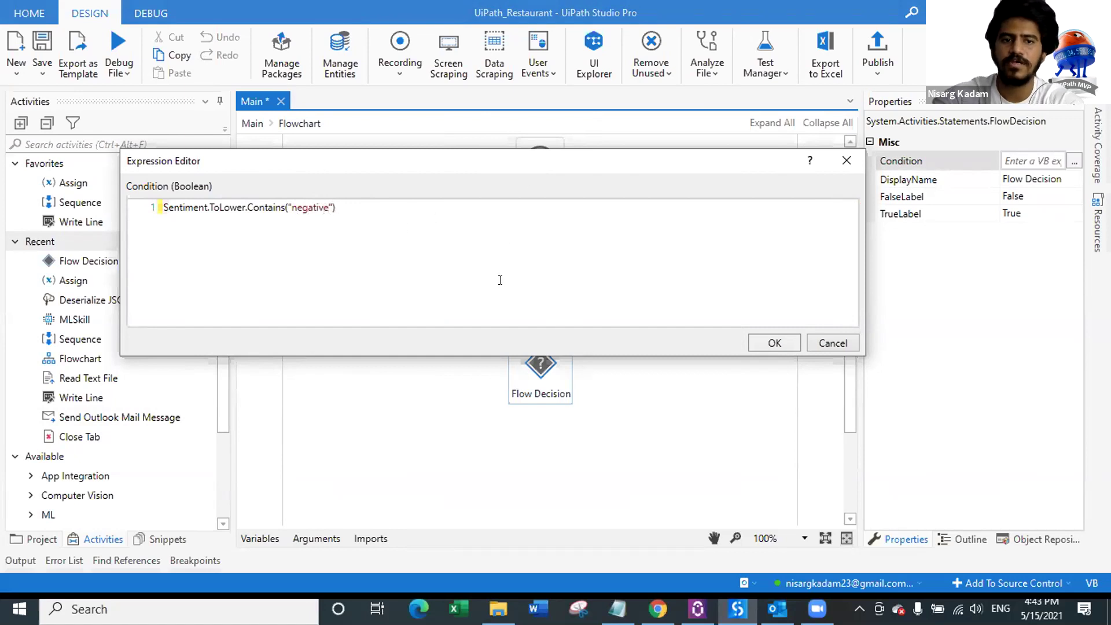
click(760, 342)
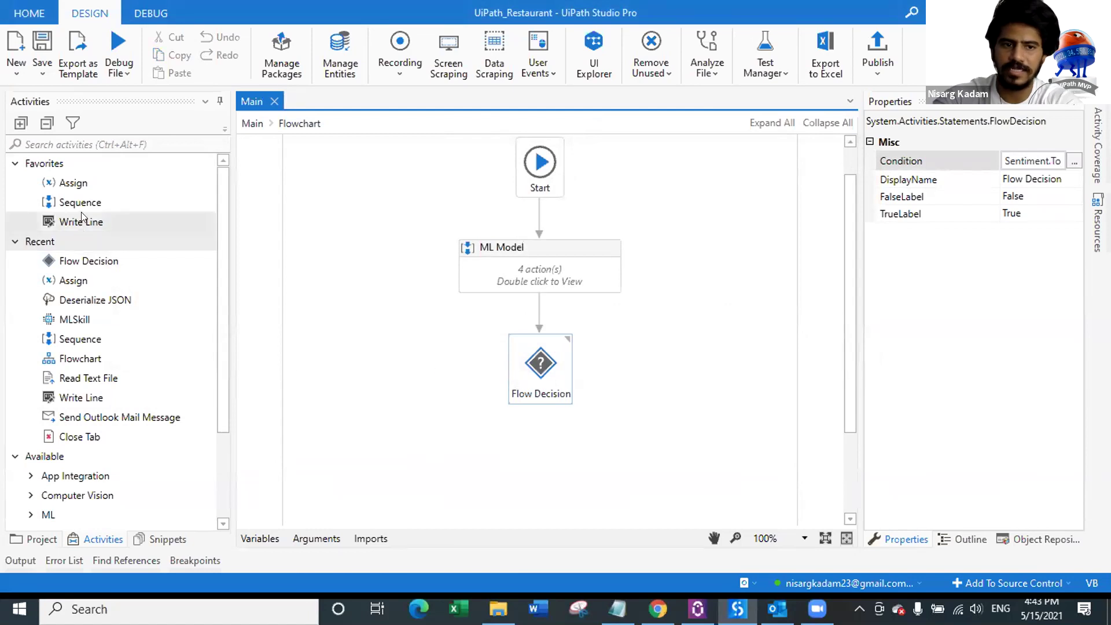
Step: Add two Sequences under the decision, wire True to the left and False to the right, and save
drag(81, 203, 389, 364)
drag(81, 202, 689, 363)
drag(432, 340, 441, 324)
drag(679, 339, 663, 324)
mouse_move(502, 247)
mouse_down()
mouse_move(476, 241)
mouse_move(409, 323)
mouse_move(395, 323)
mouse_up()
drag(574, 252, 677, 317)
key(ctrl+s)
Step: Rename the left Sequence Negative Feedback and the right one Positive Feedback
click(539, 246)
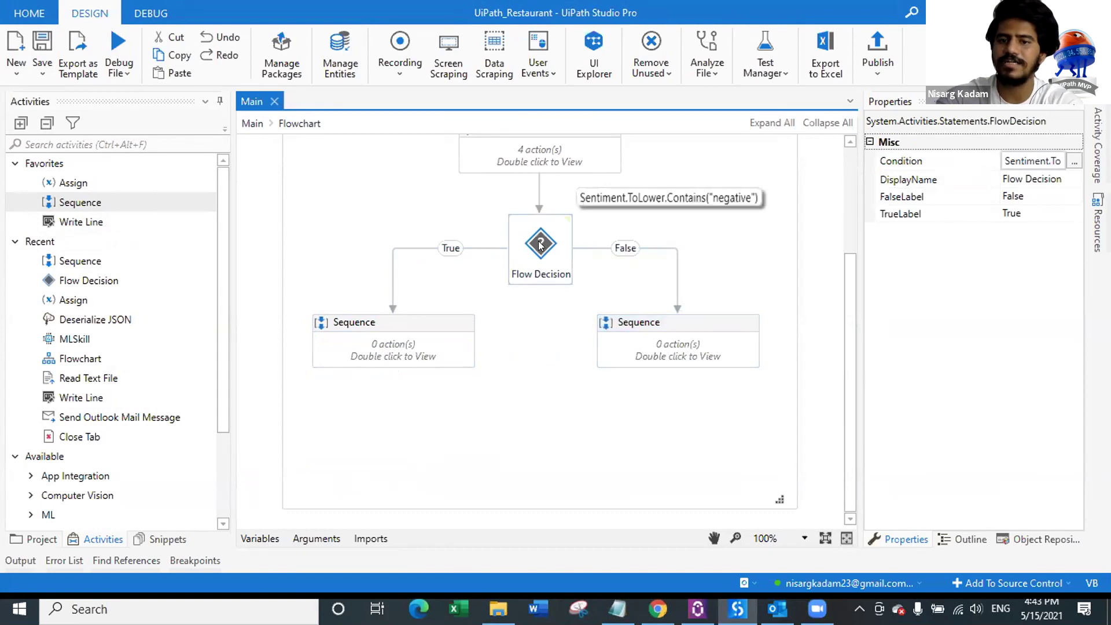
click(394, 320)
click(364, 322)
text(Negati)
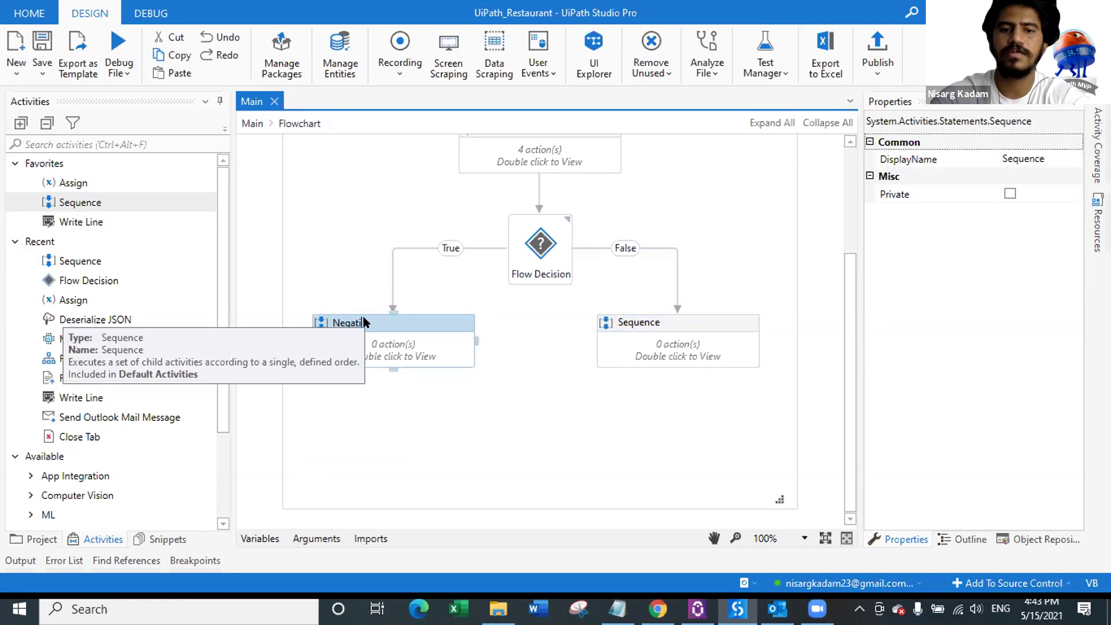
text(ve Fee)
key(Return)
click(647, 322)
click(647, 322)
key(BackSpace)
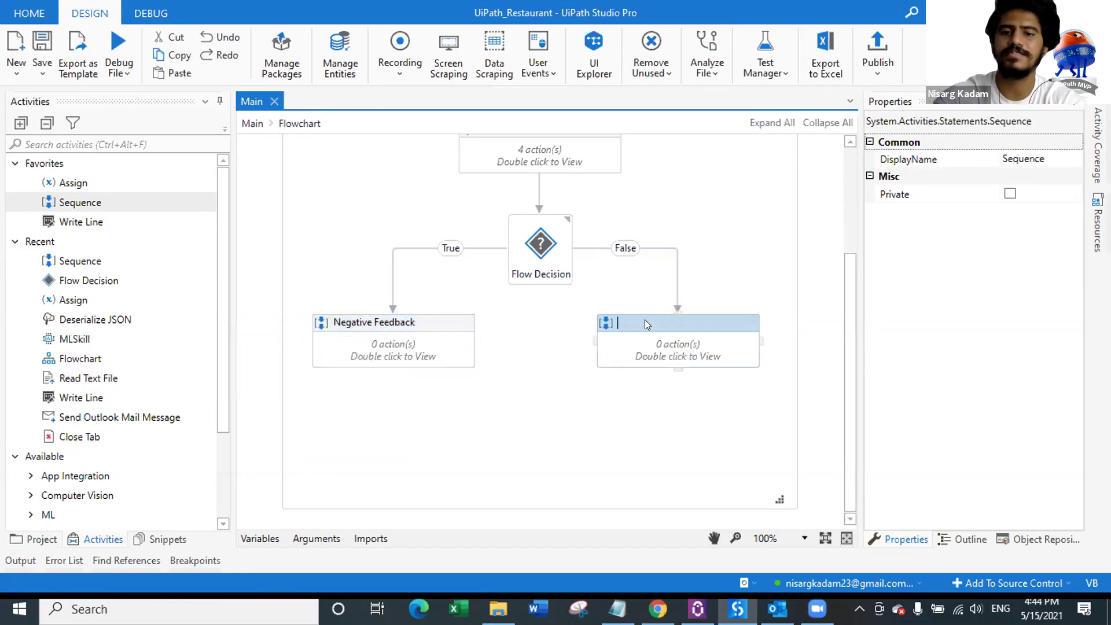
text(Positive)
key(Return)
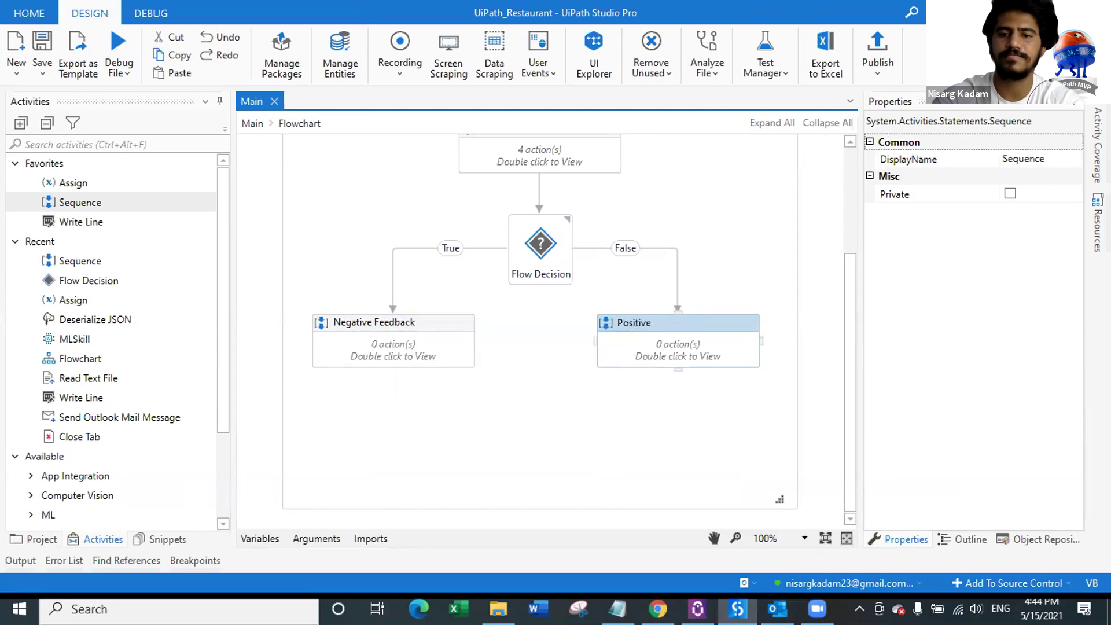
key(Return)
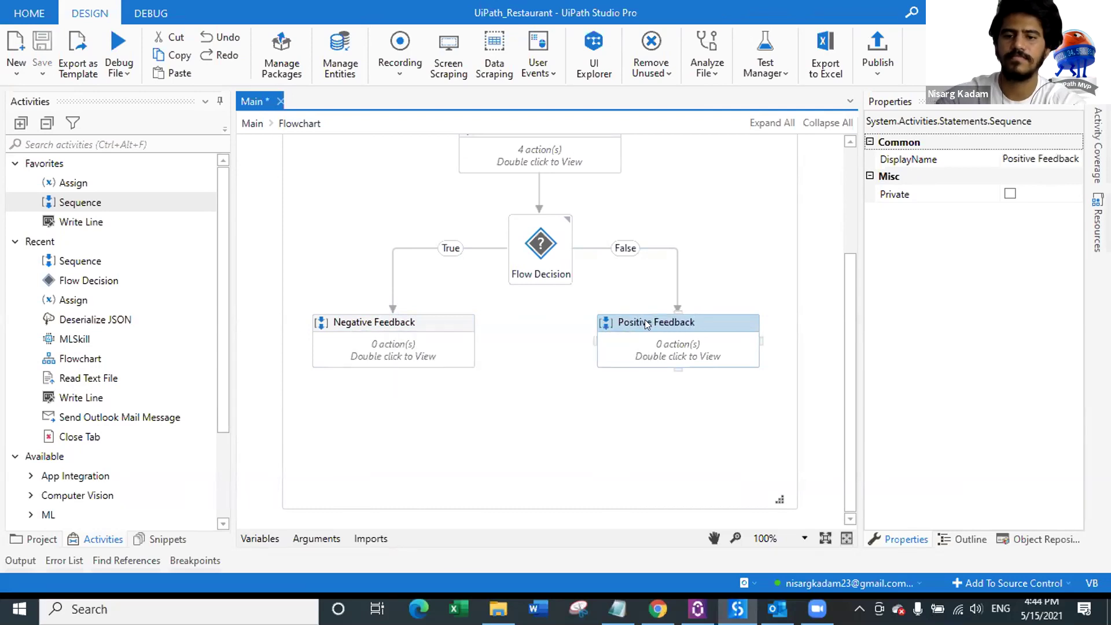
Step: Open the Negative Feedback sequence and bring up the Data\Input folder in File Explorer
double_click(421, 359)
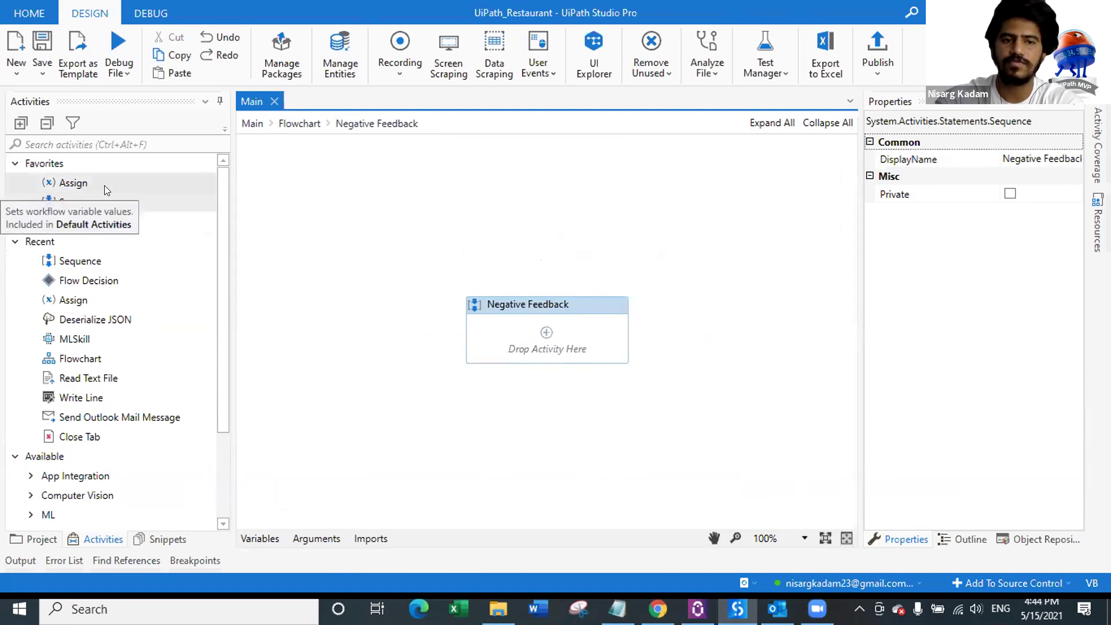
click(87, 202)
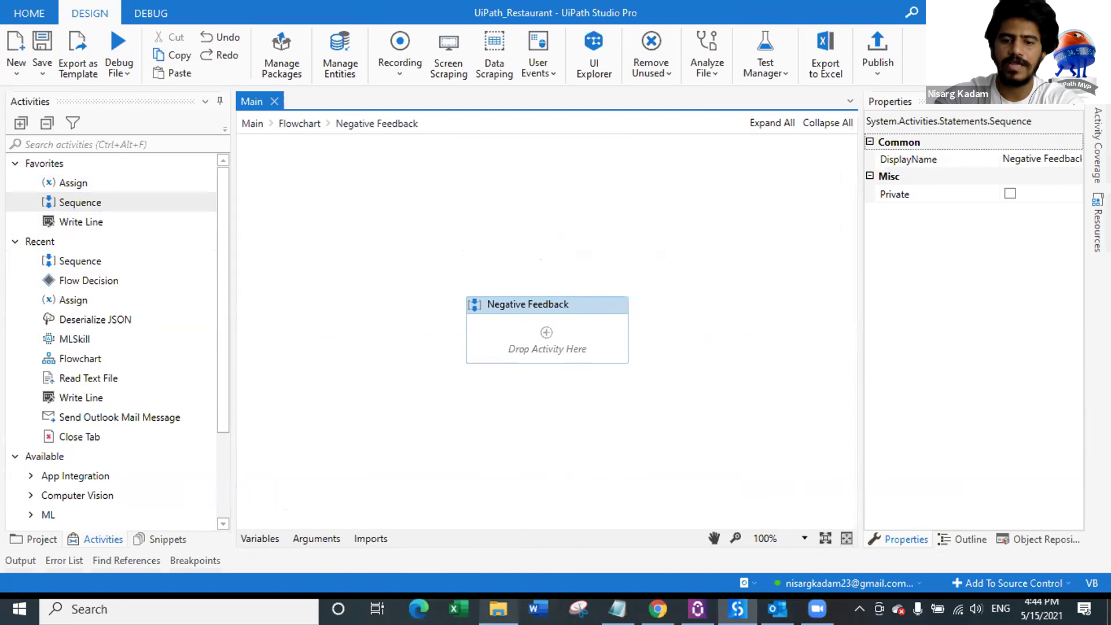
click(481, 567)
Step: Copy the six input files and open the UiPath_Restaurant project folder on disk
drag(273, 251, 272, 174)
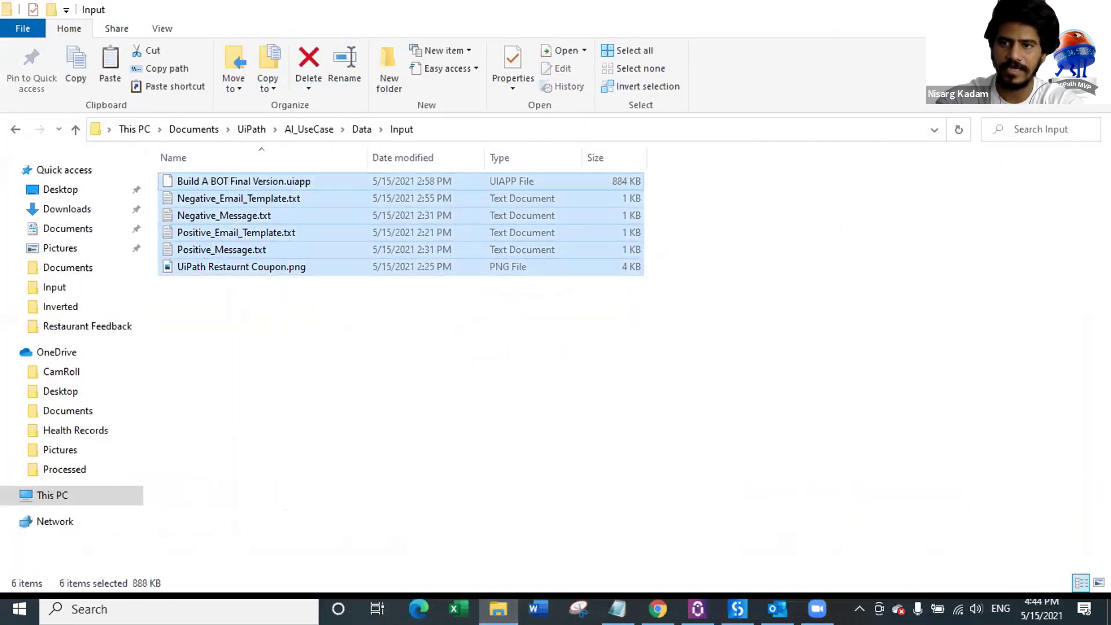
key(alt+Tab)
click(34, 539)
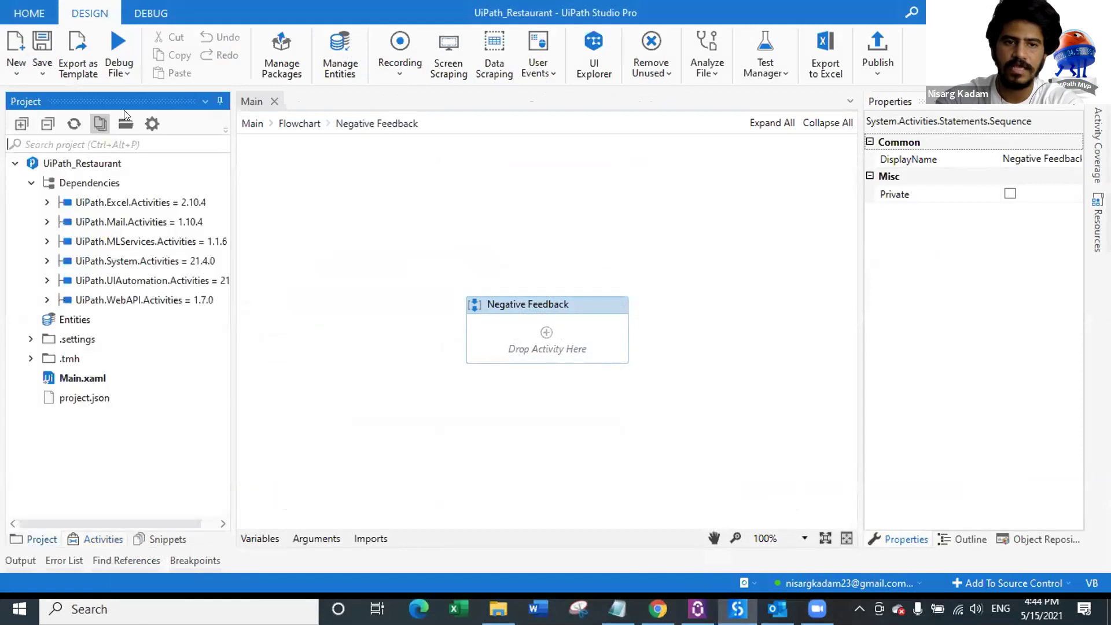
click(126, 124)
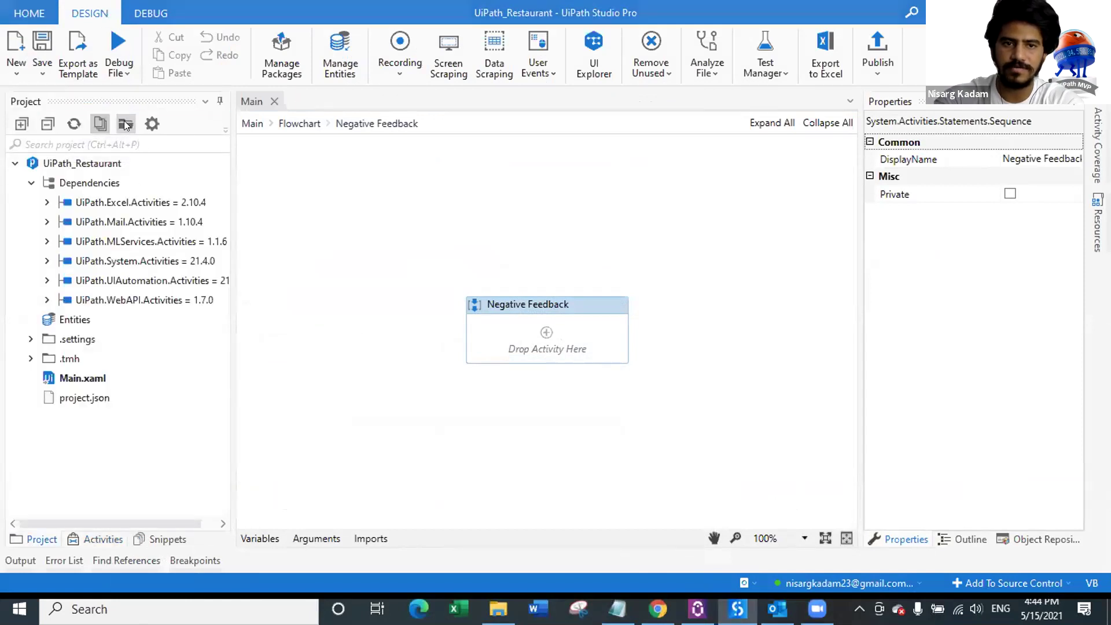
Step: Create a Data folder in the project and paste the six files into it
right_click(345, 331)
mouse_move(331, 531)
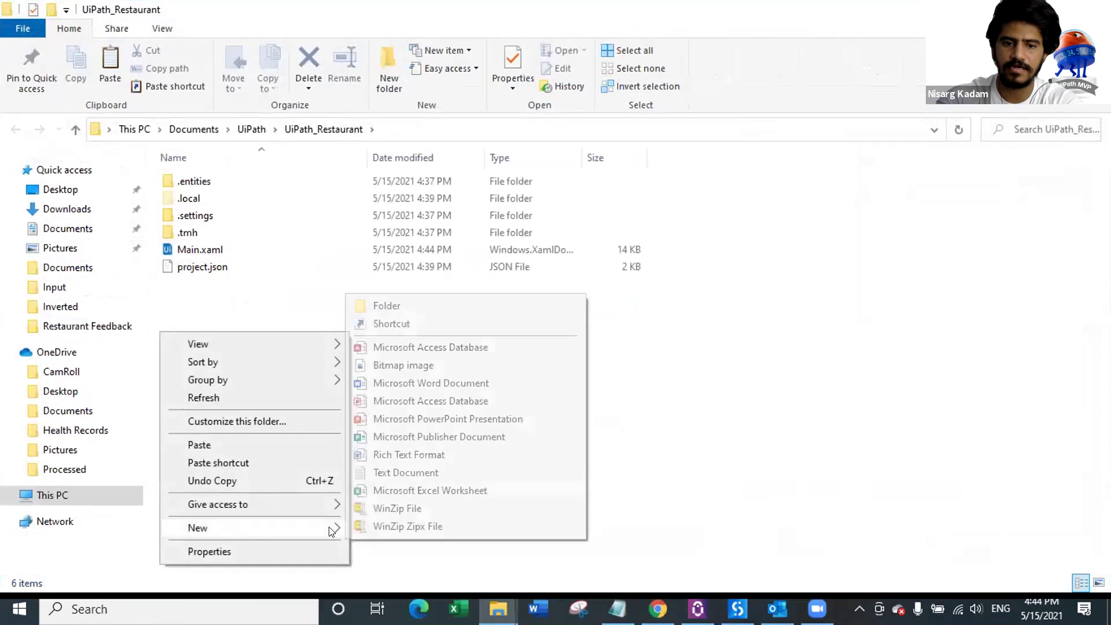
click(456, 307)
text(Data)
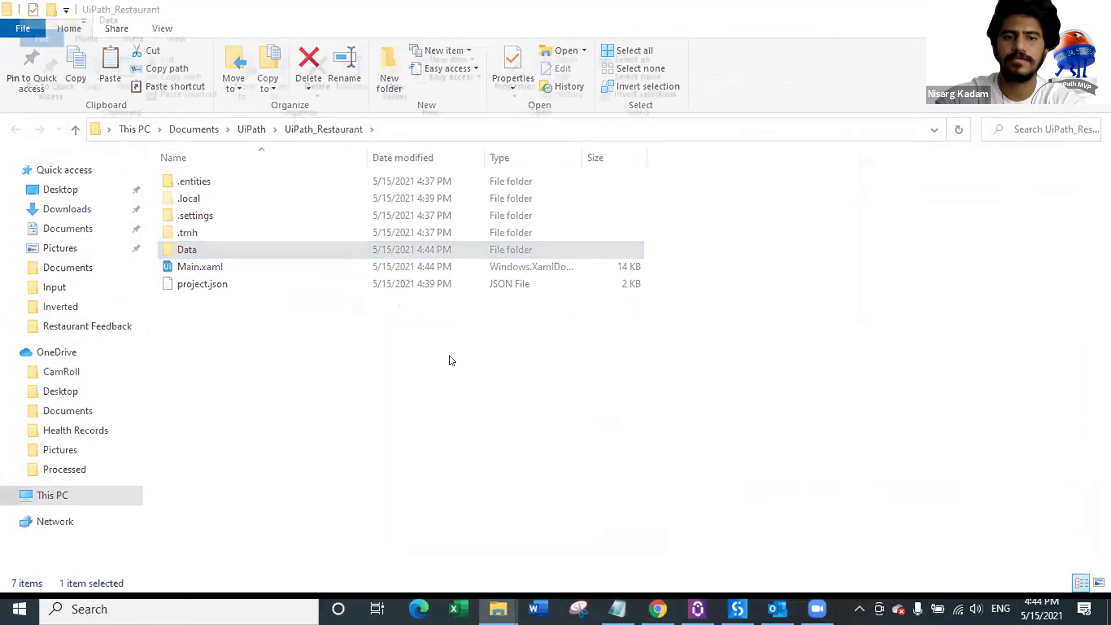
key(Return)
key(ctrl+v)
click(446, 354)
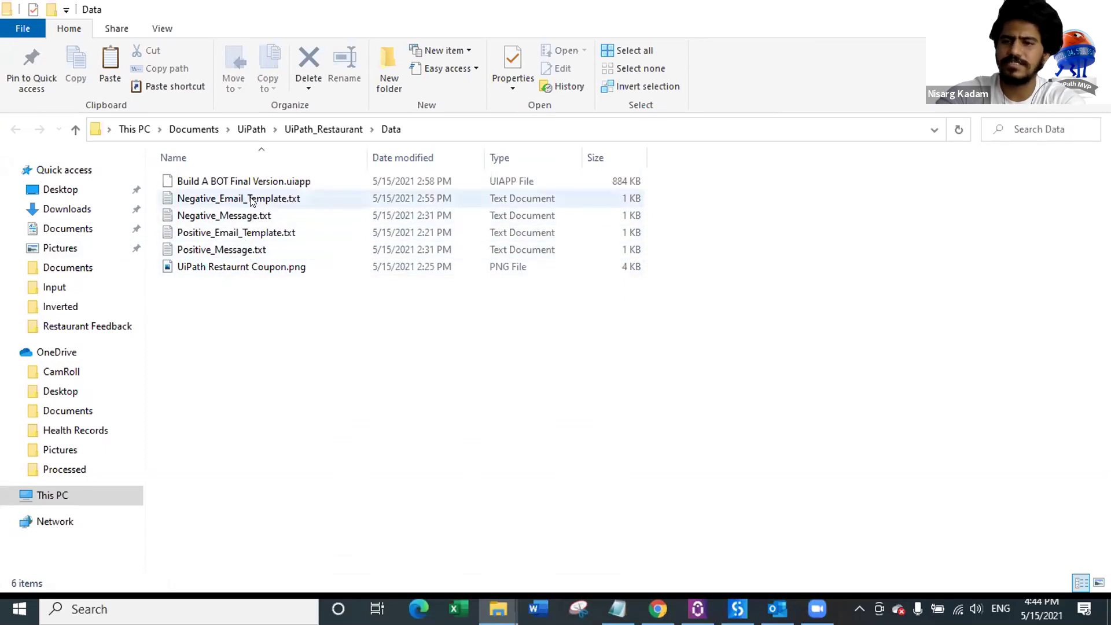
Step: Open Negative_Email_Template.txt maximized in Notepad and inspect its {o} greeting placeholder
double_click(230, 202)
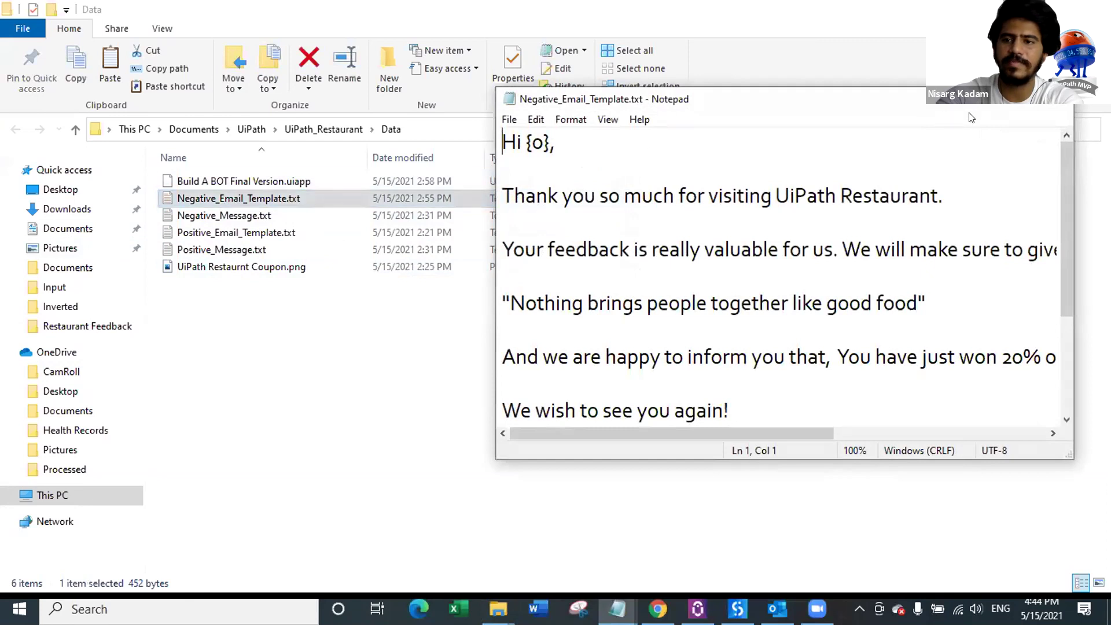
click(1006, 102)
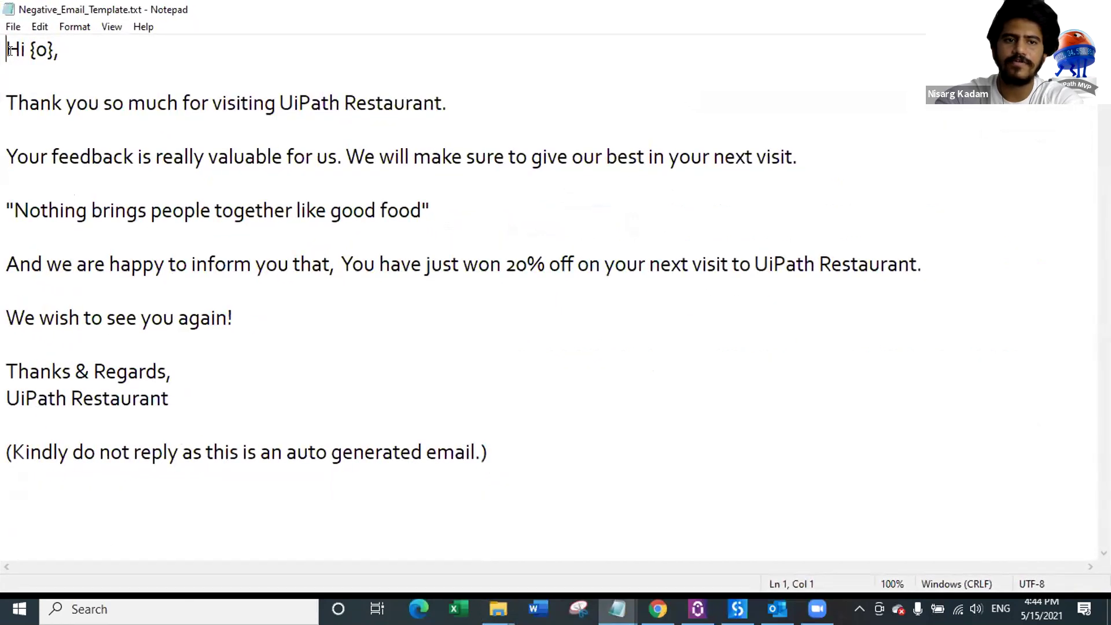
key(Right)
key(Right)
key(shift+Right)
key(shift+Right)
key(shift+Right)
key(shift+Right)
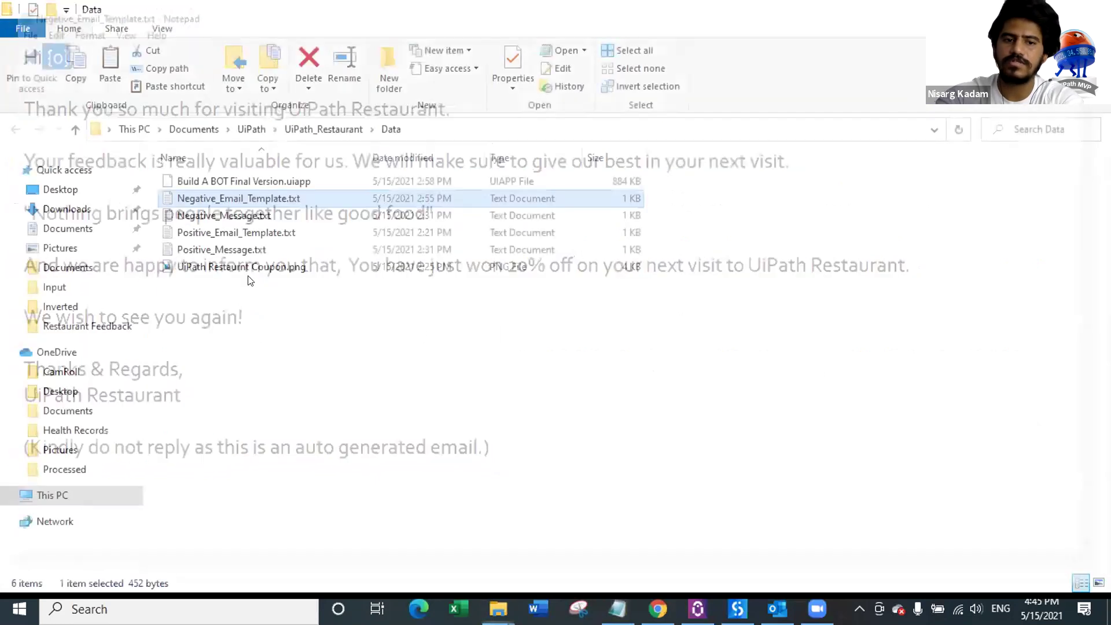
Step: View the coupon image, then read Positive_Email_Template.txt full screen and close it
click(255, 268)
double_click(255, 268)
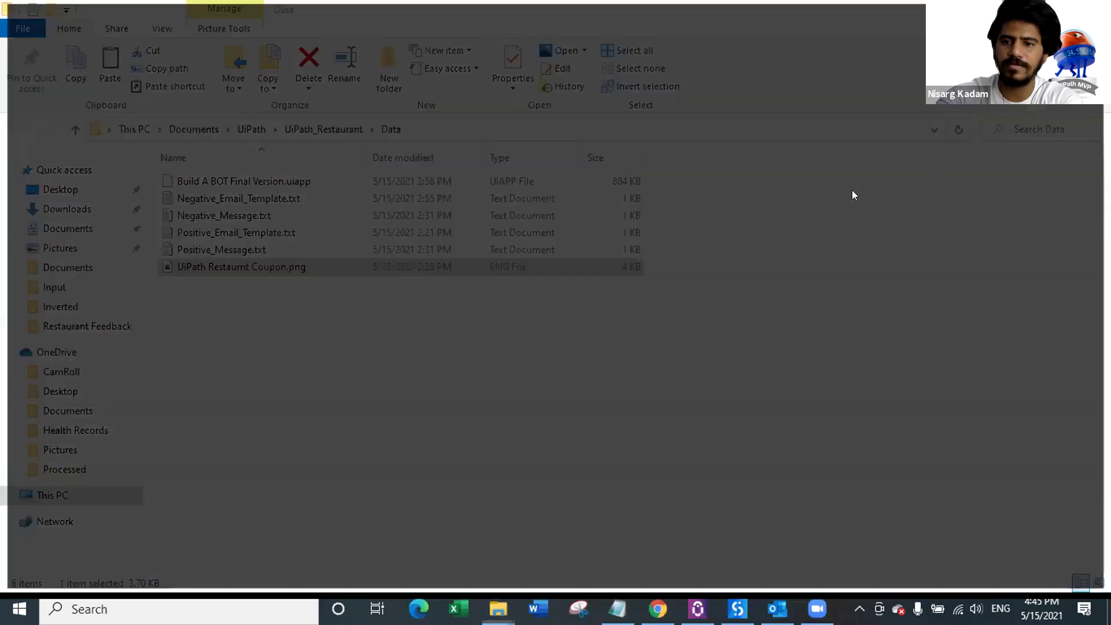
key(alt+F4)
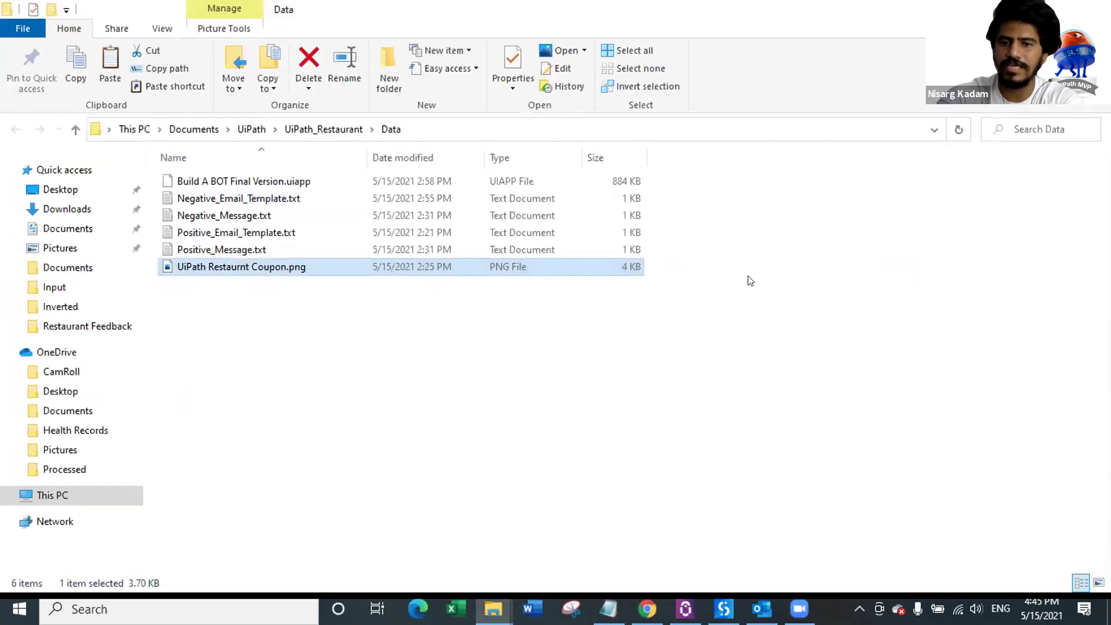
double_click(262, 233)
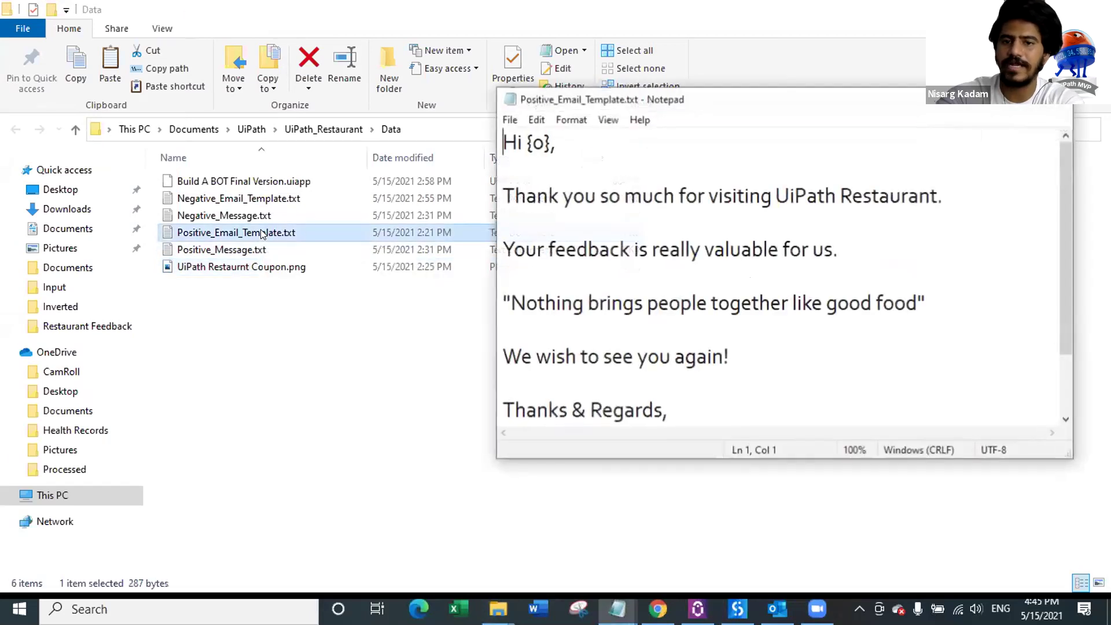
click(1021, 103)
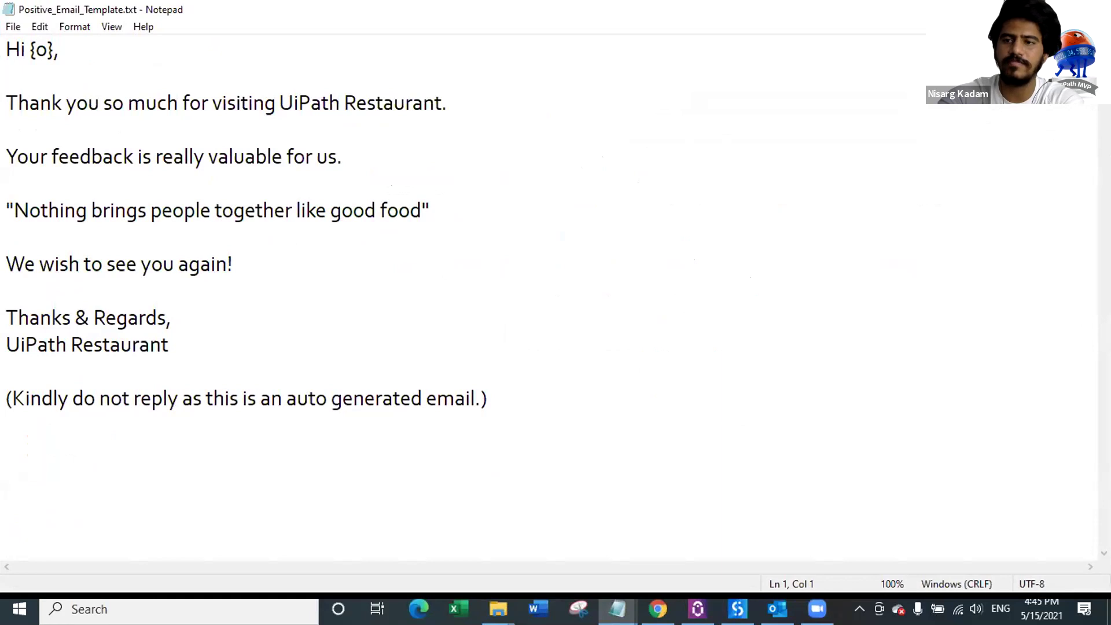
key(alt+F4)
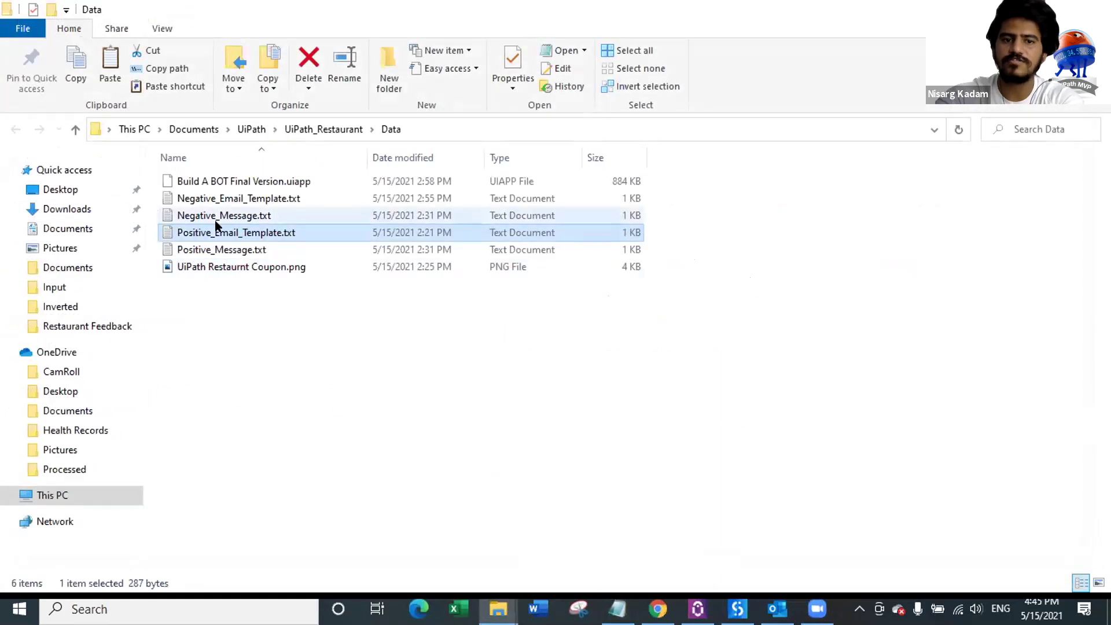
Step: Look over Negative_Message.txt and Positive_Message.txt in Data, then return to UiPath Studio
click(220, 215)
click(236, 249)
click(231, 216)
click(237, 250)
key(alt+Up)
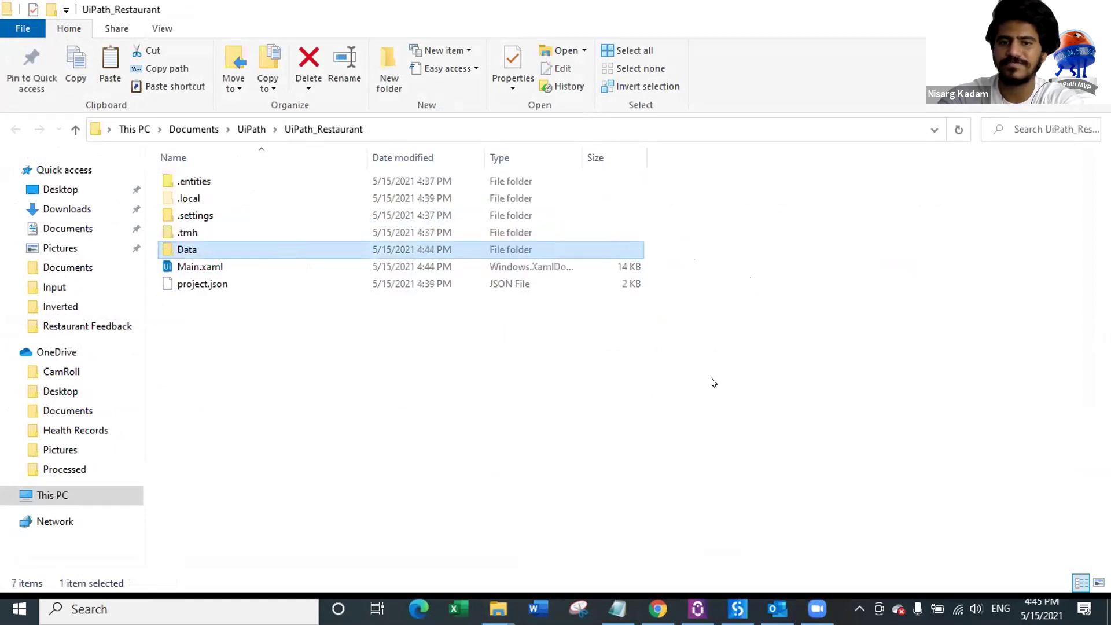
key(alt+Left)
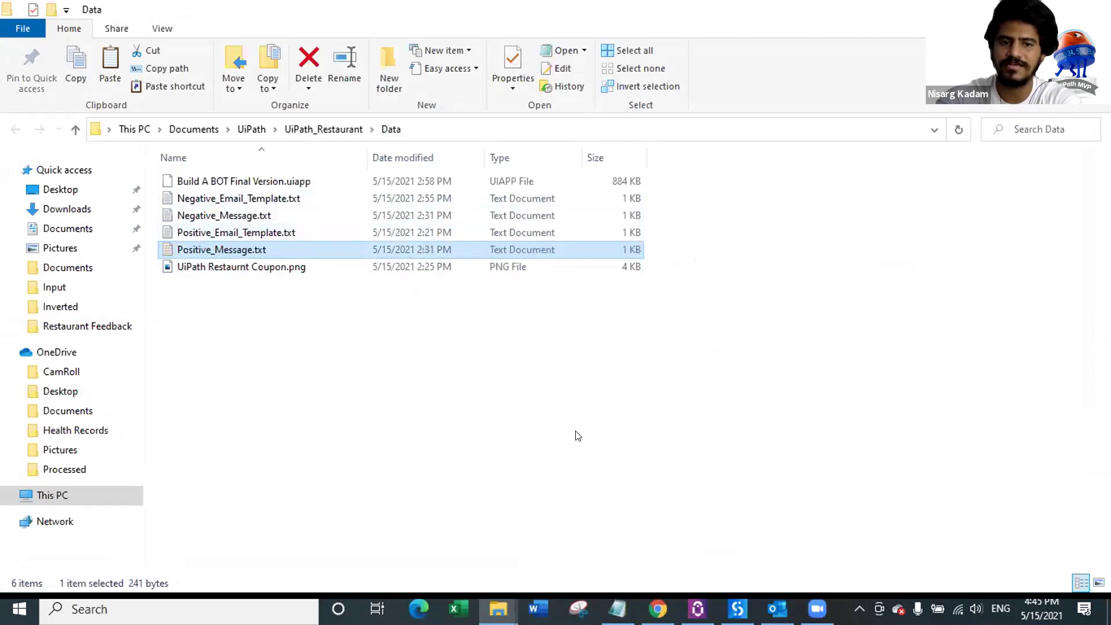
click(778, 570)
click(738, 609)
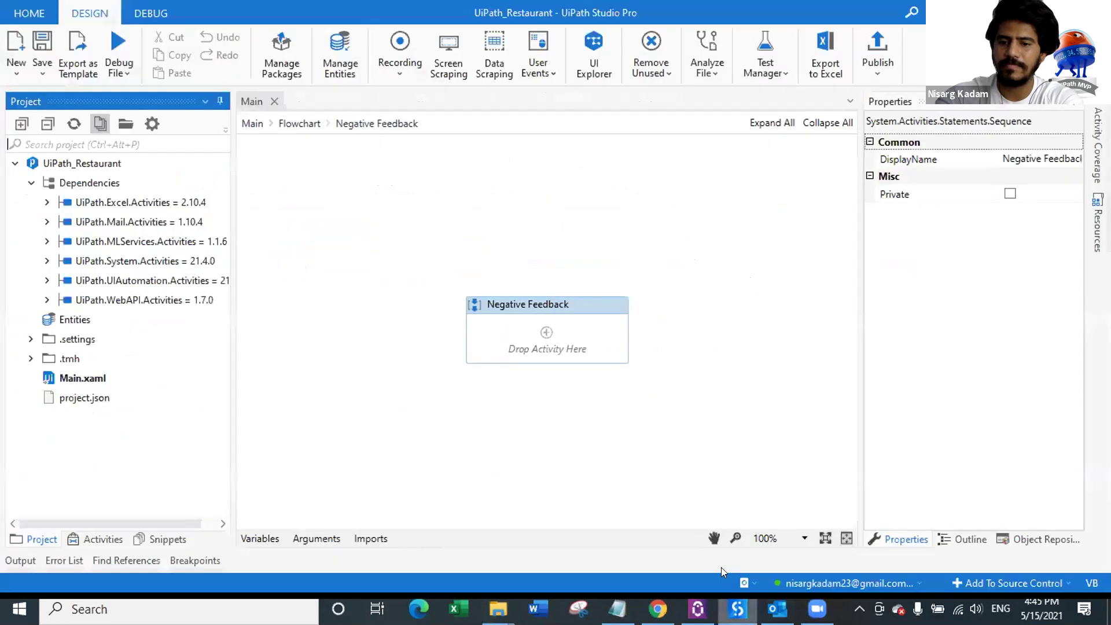
Step: Add a Read Text File to Negative Feedback and rename it Read Negative Email
click(99, 539)
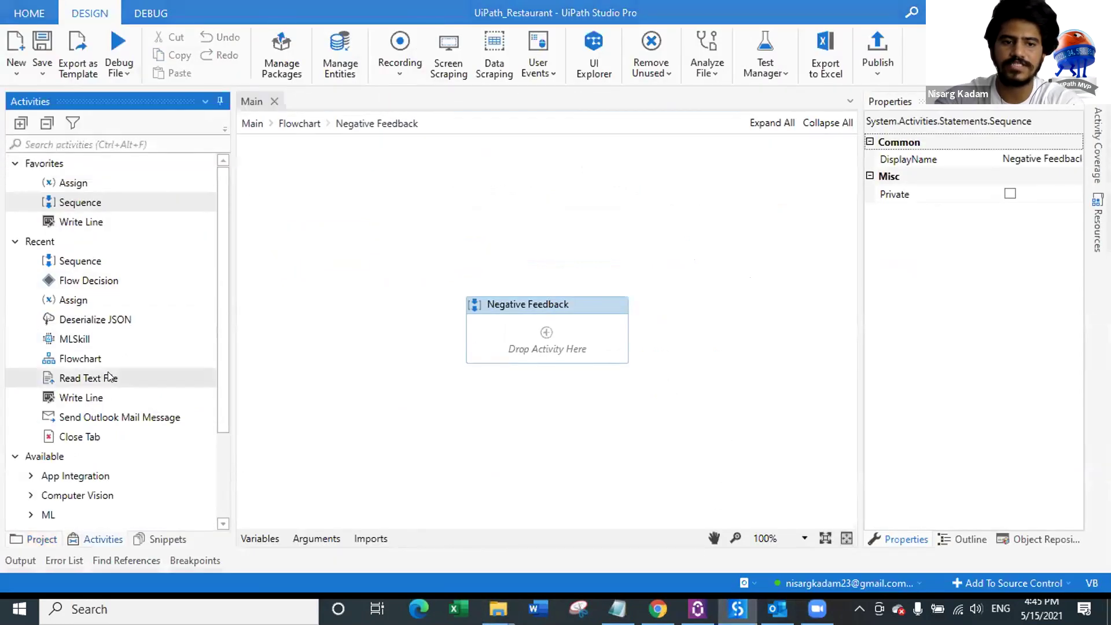
drag(97, 381, 560, 336)
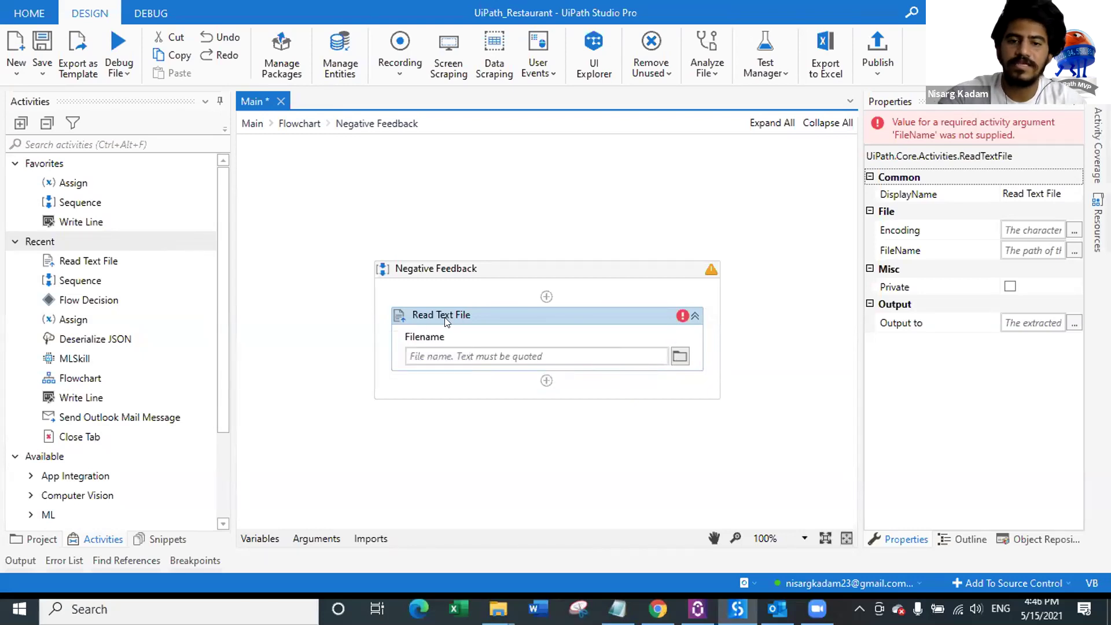
drag(436, 309, 509, 316)
text(Nega)
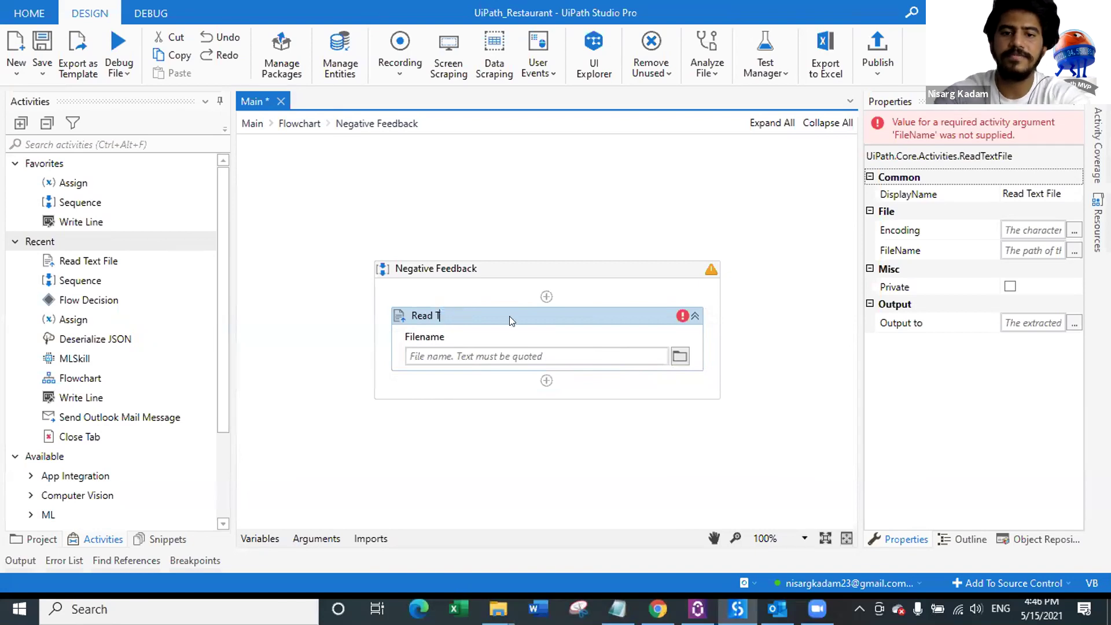
text(tive Email)
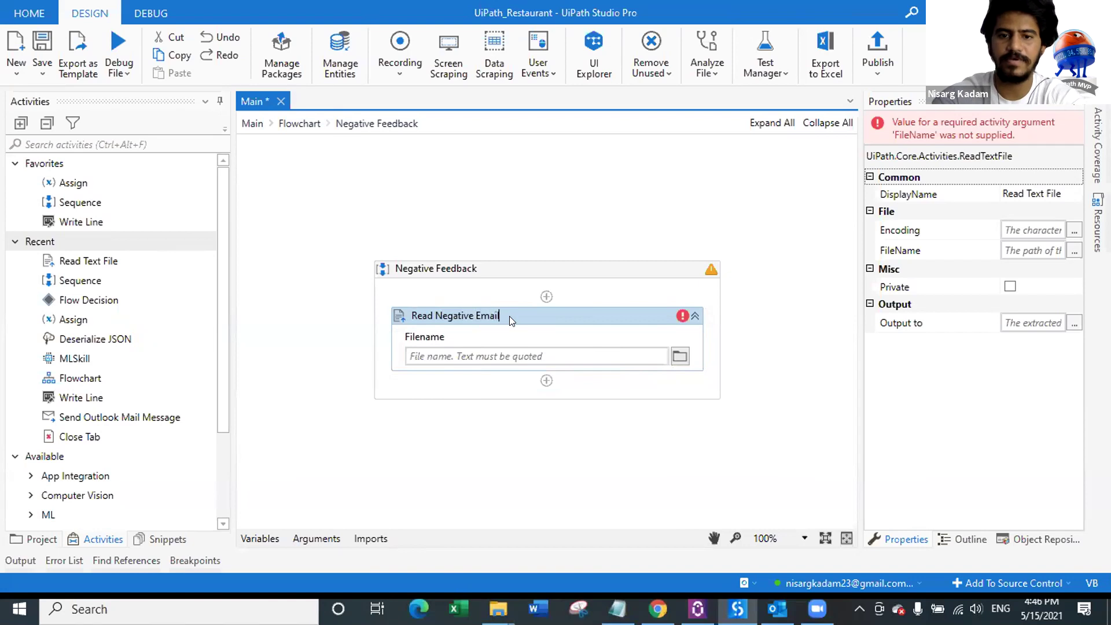
key(ctrl+s)
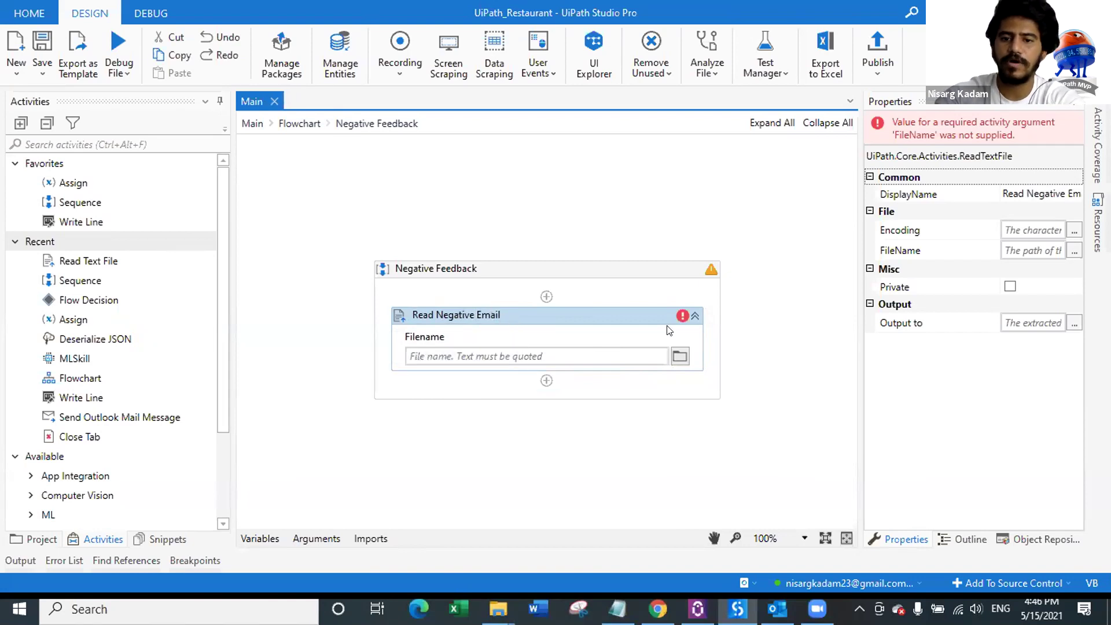
Step: Read Data\Negative_Email_Template.txt into new variable Negative_Email_Template, then add another Read Text File below
click(680, 358)
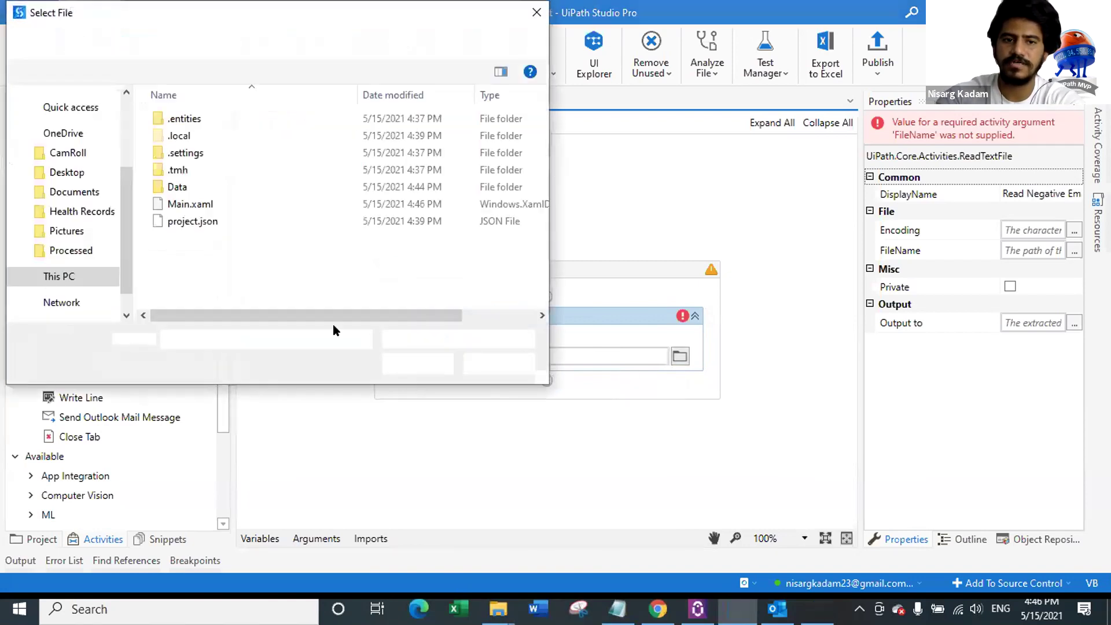
double_click(235, 184)
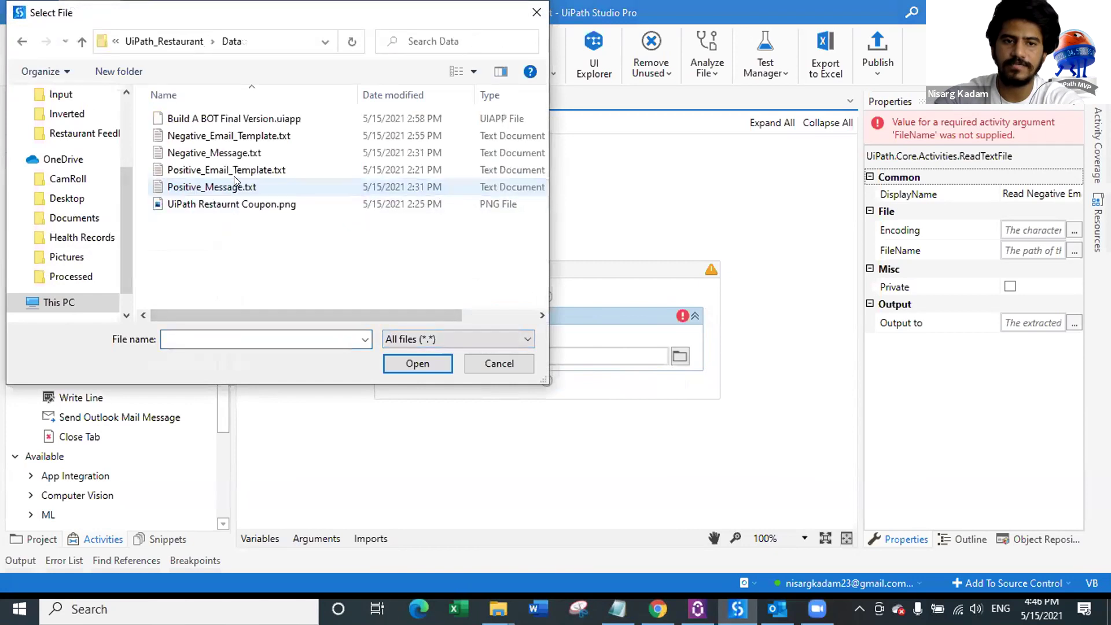
click(248, 138)
double_click(248, 138)
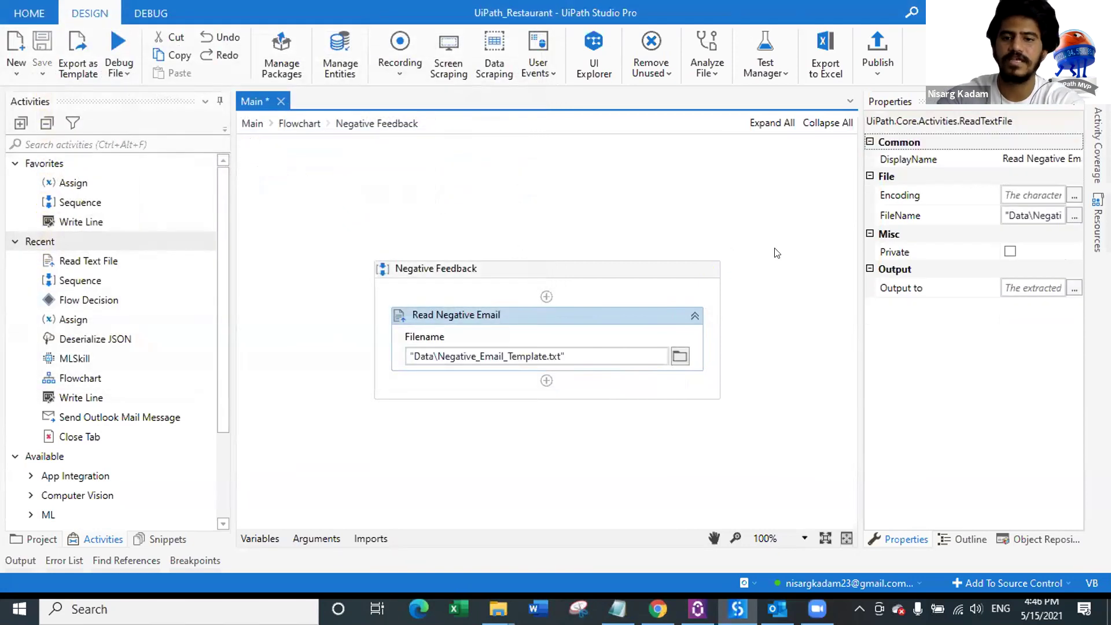
click(1021, 281)
right_click(1019, 285)
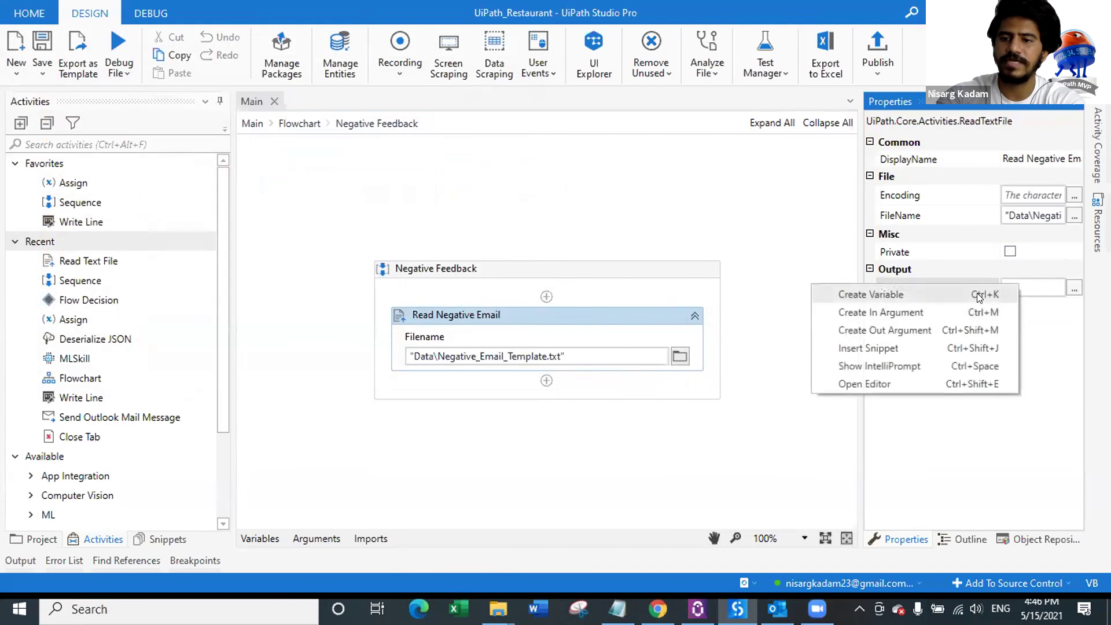
click(977, 292)
text(Negative_Email_Template)
key(Return)
key(ctrl+s)
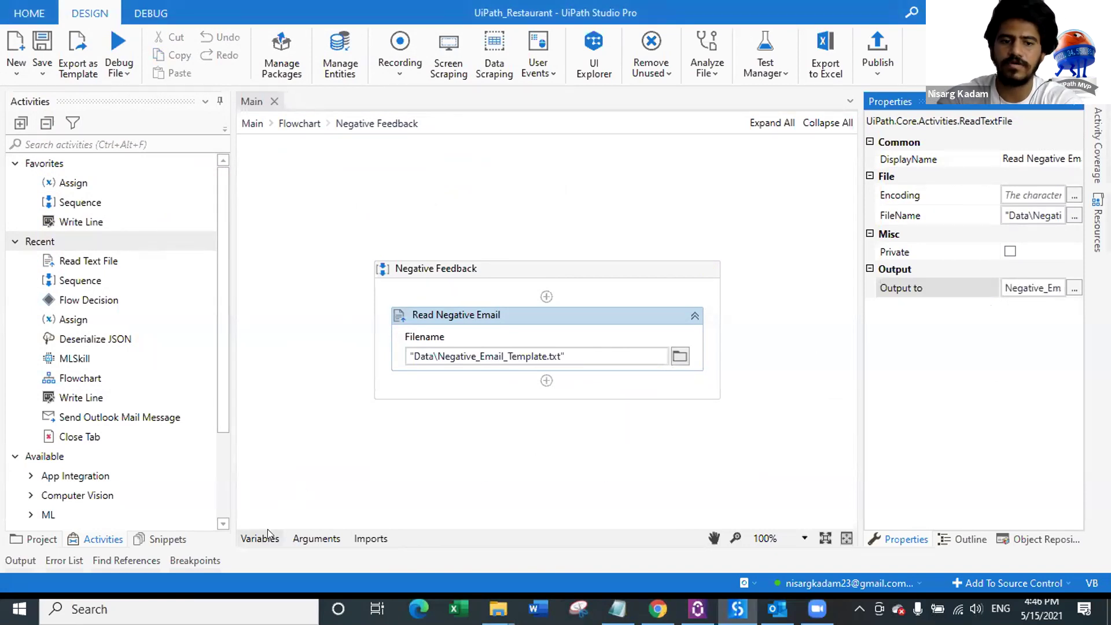
drag(96, 266, 546, 380)
Step: Set the second Read Text File to read Data\Negative_Message.txt
click(503, 397)
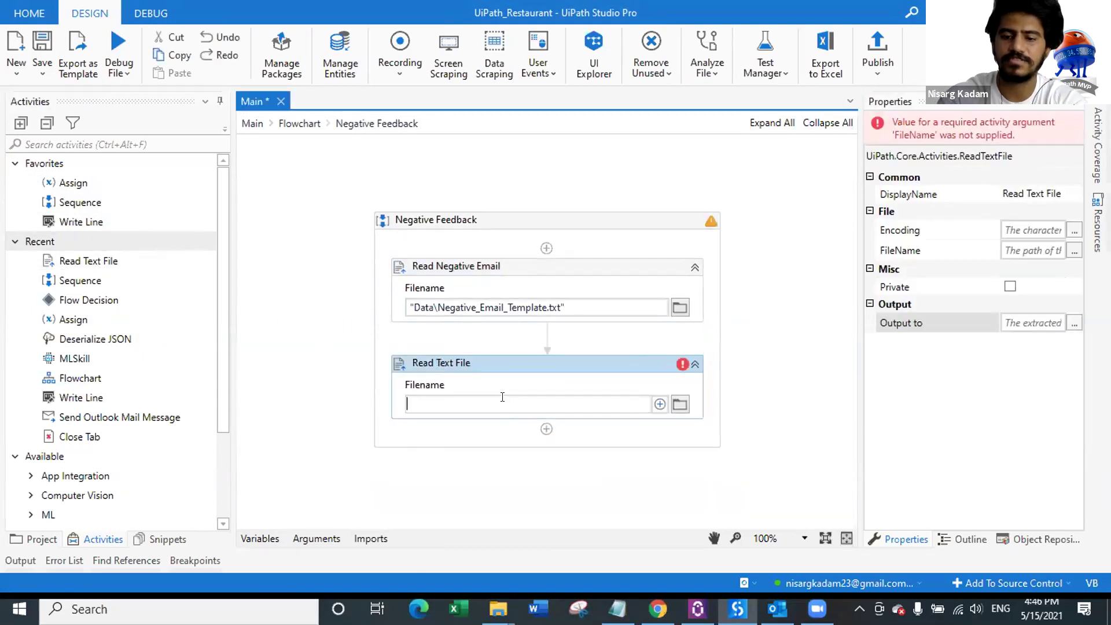
click(680, 404)
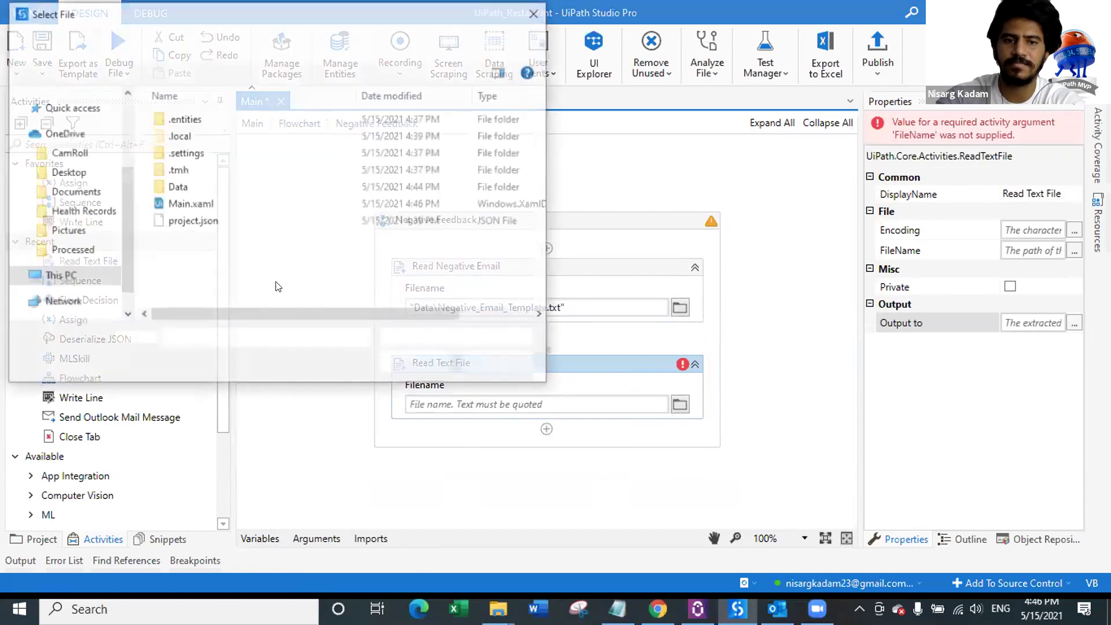
double_click(227, 185)
click(225, 156)
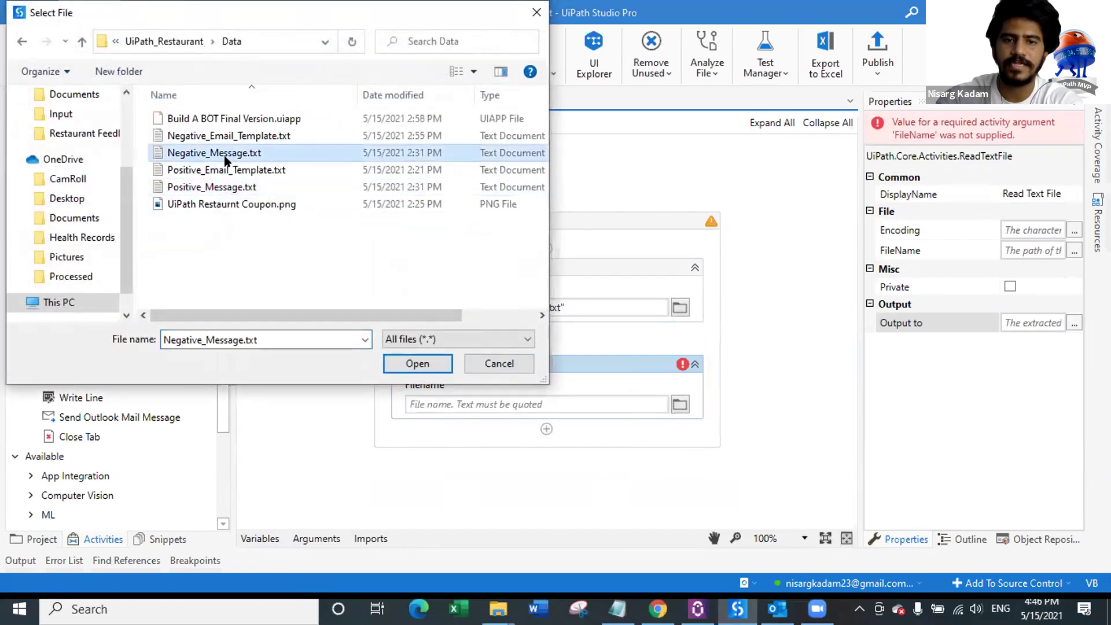
double_click(226, 155)
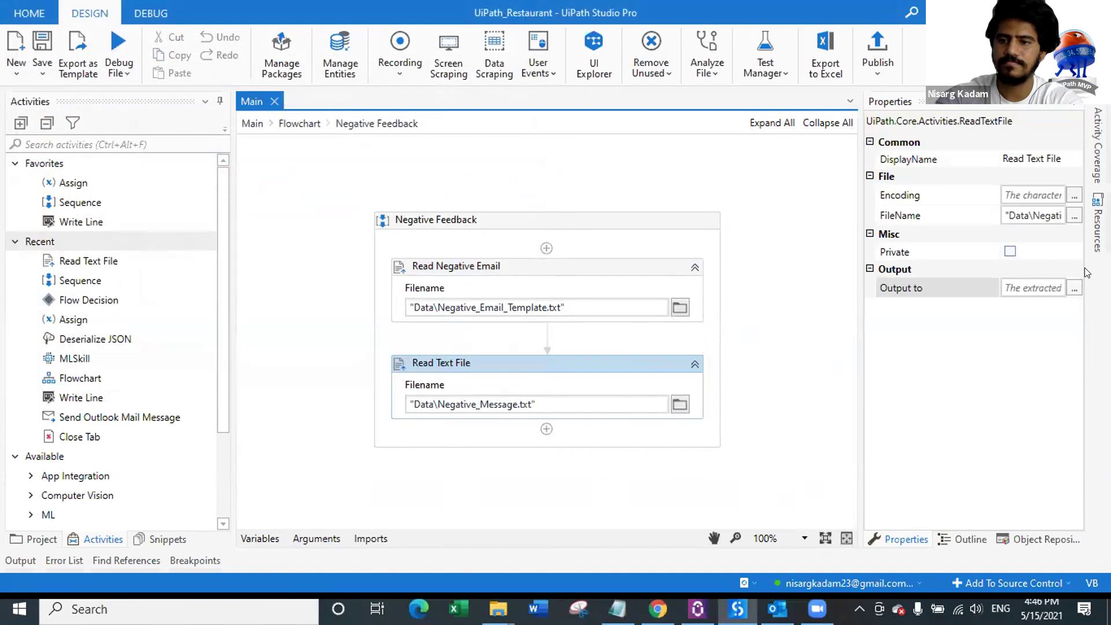
Step: Store its text in a new NegativeMessage variable and recheck both Read Text File activities
right_click(1019, 288)
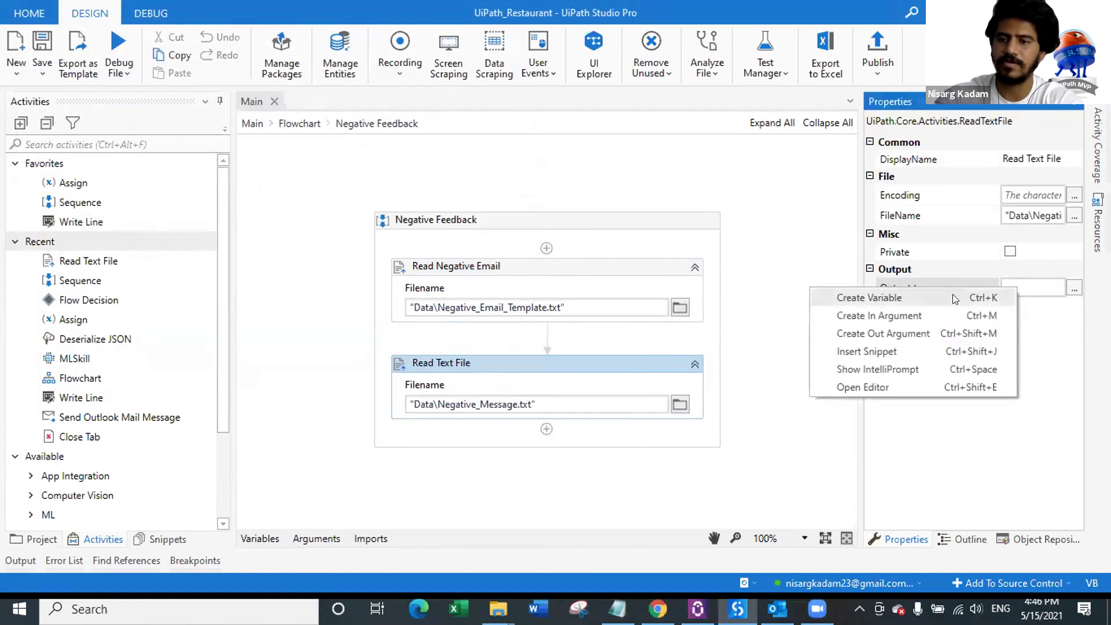
click(955, 300)
text(Negative)
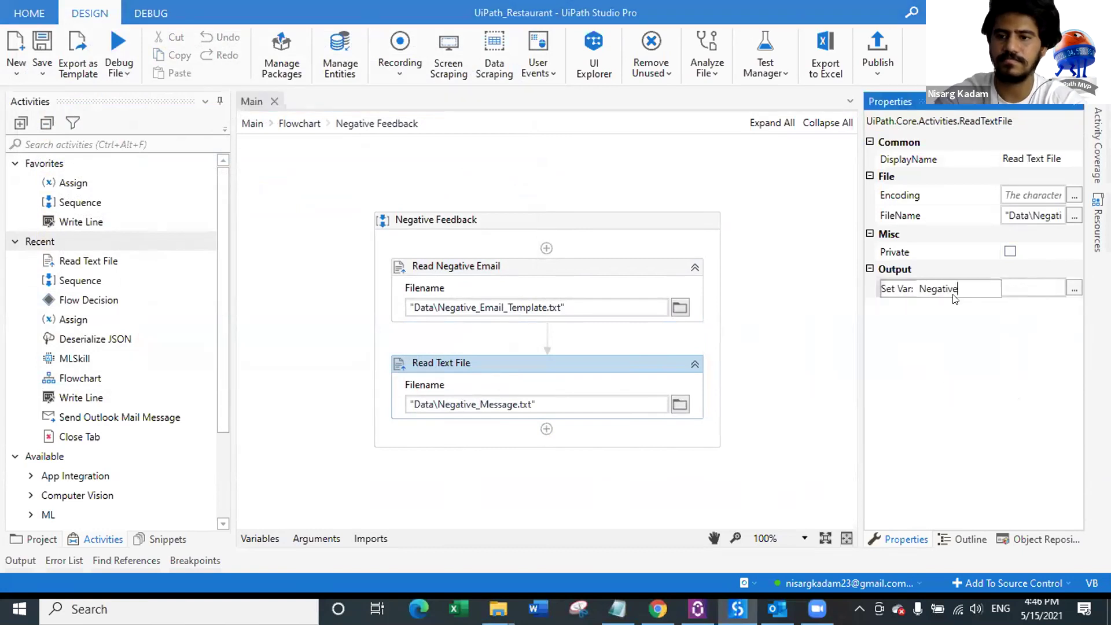
text(Message)
key(Return)
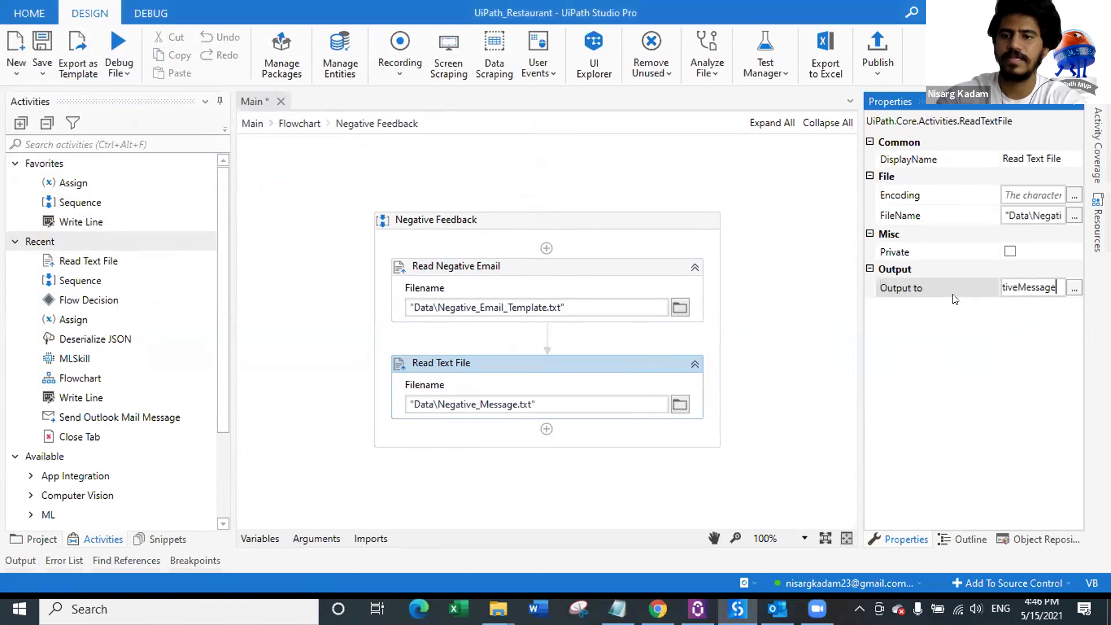
click(575, 265)
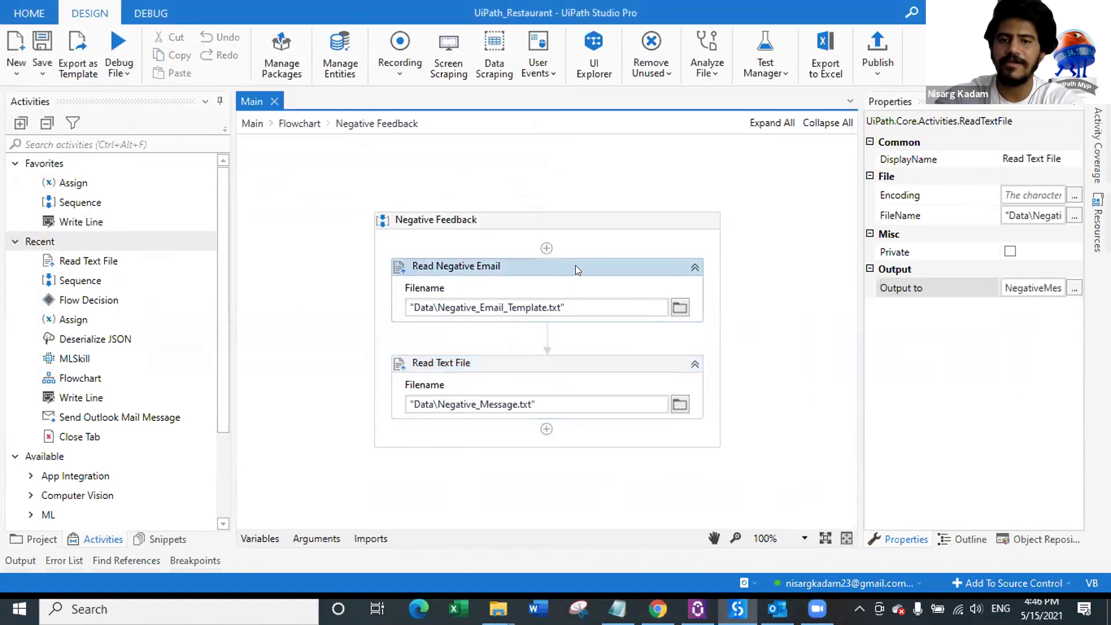
click(591, 367)
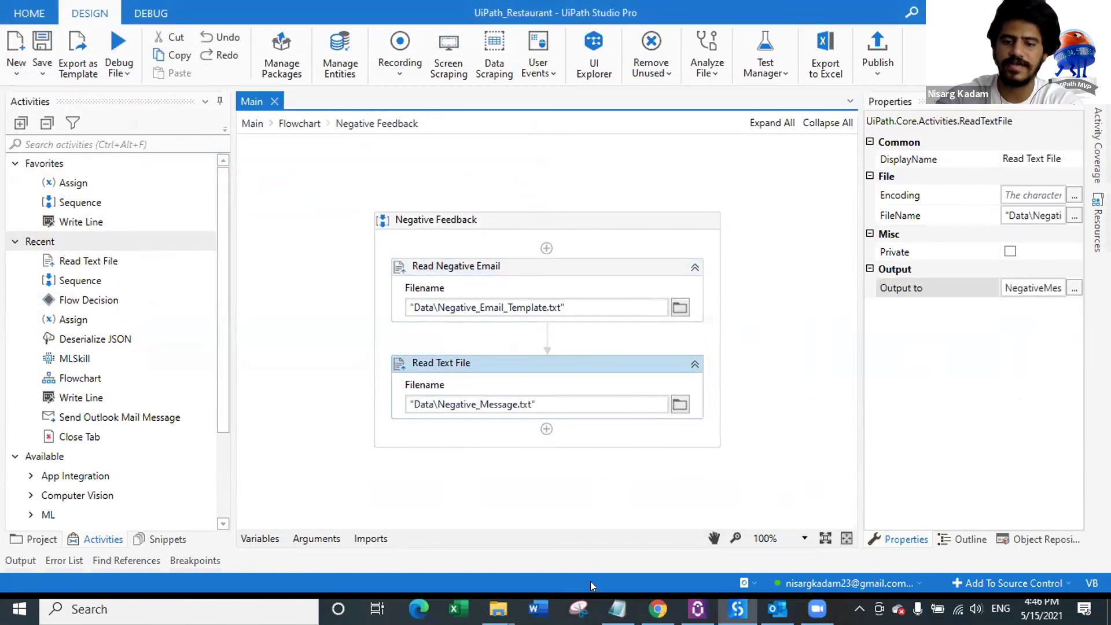
mouse_move(498, 609)
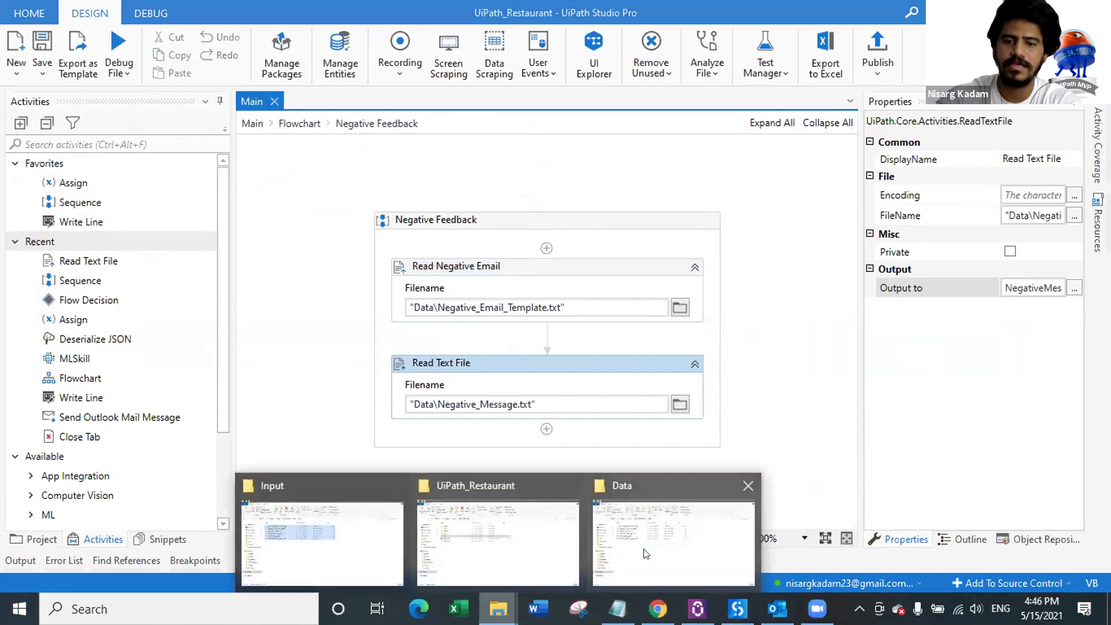
click(615, 555)
double_click(265, 201)
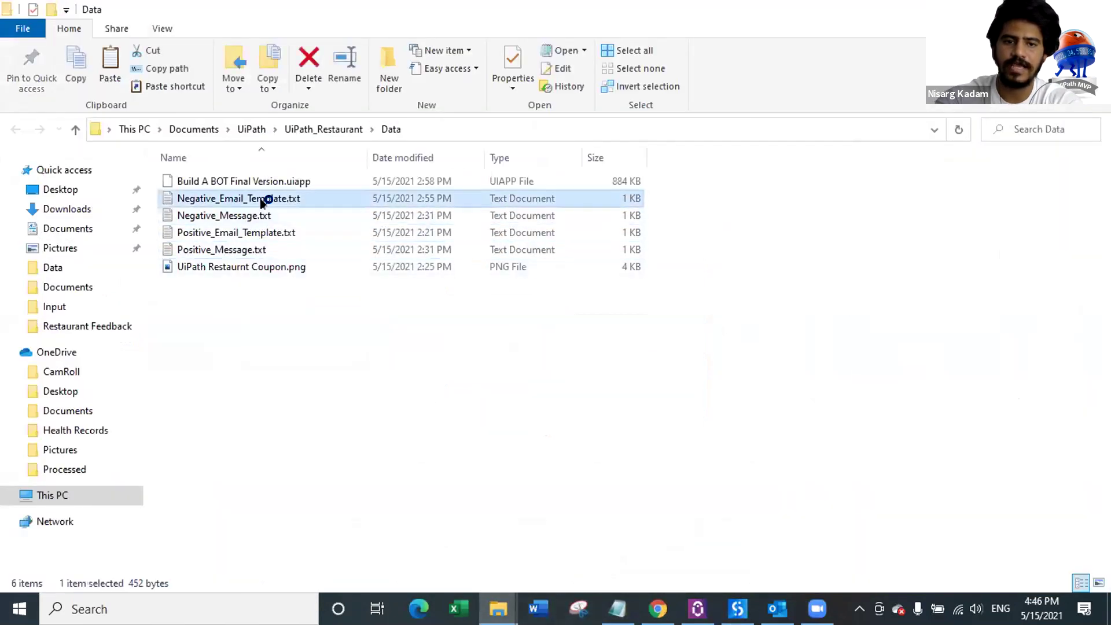
drag(526, 144, 553, 143)
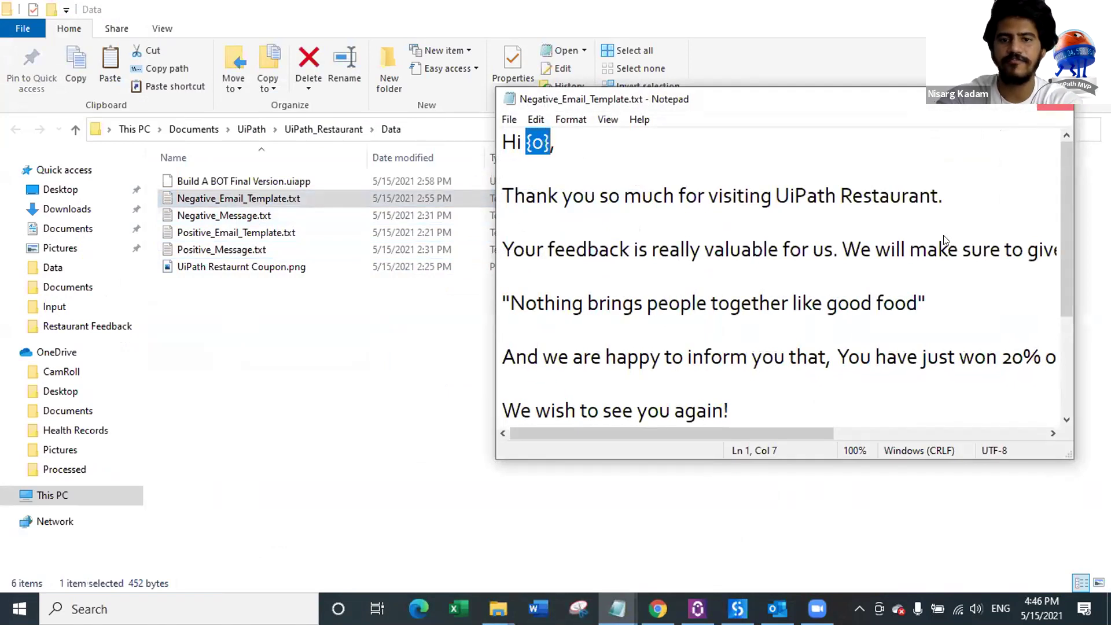
click(1056, 100)
click(900, 239)
click(737, 609)
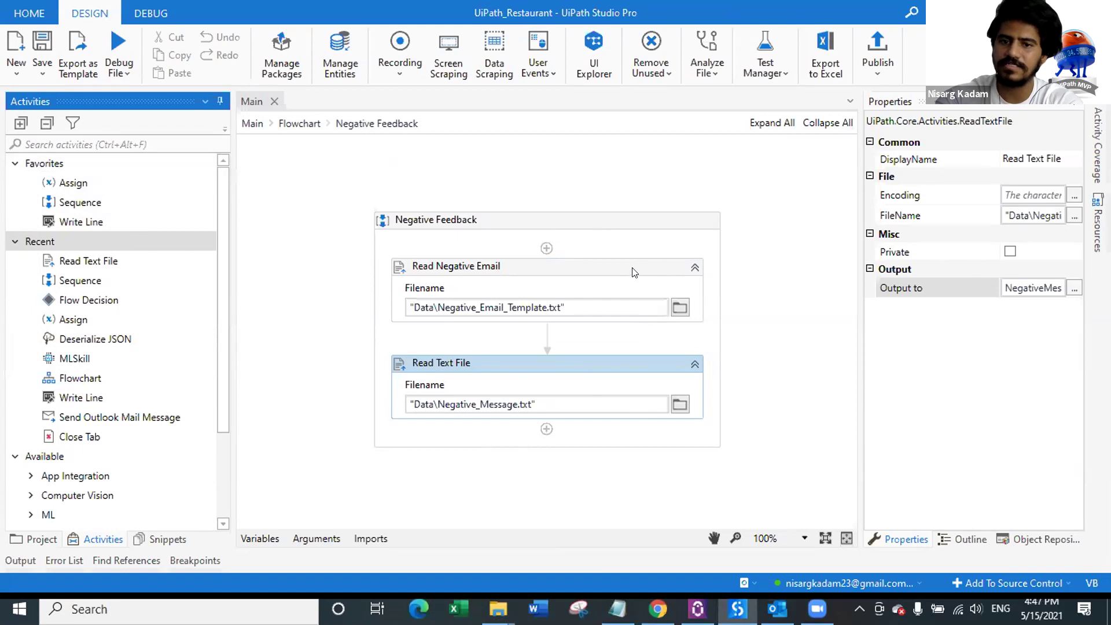
Step: Search 'send out' and add Send Outlook Mail Message below the Read Text File
click(136, 148)
text(send out)
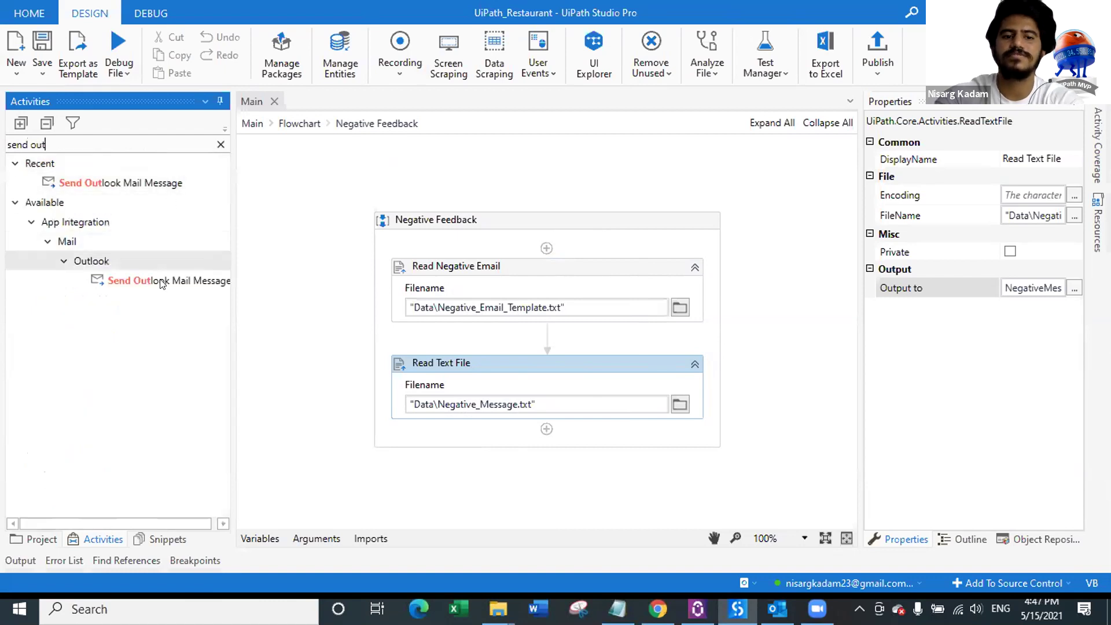
drag(154, 280, 574, 416)
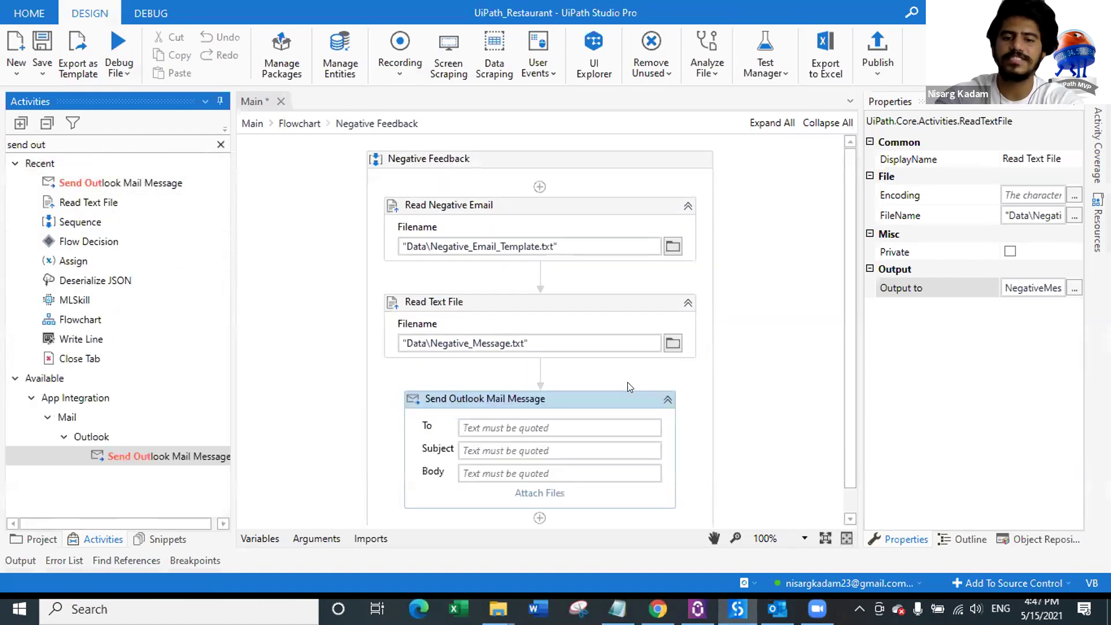
click(40, 541)
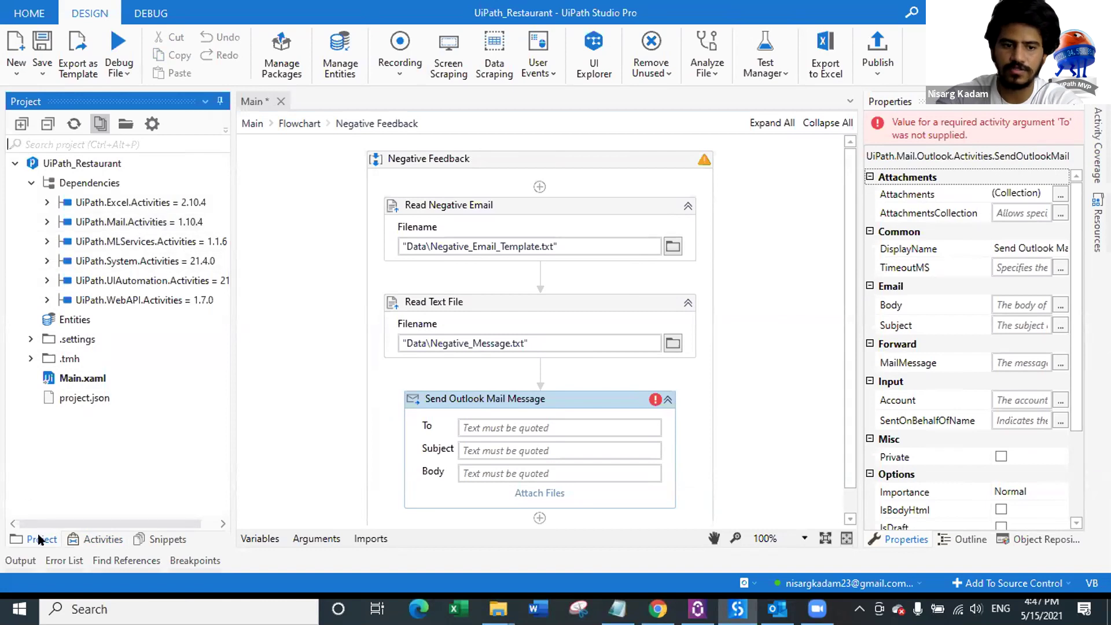
click(104, 540)
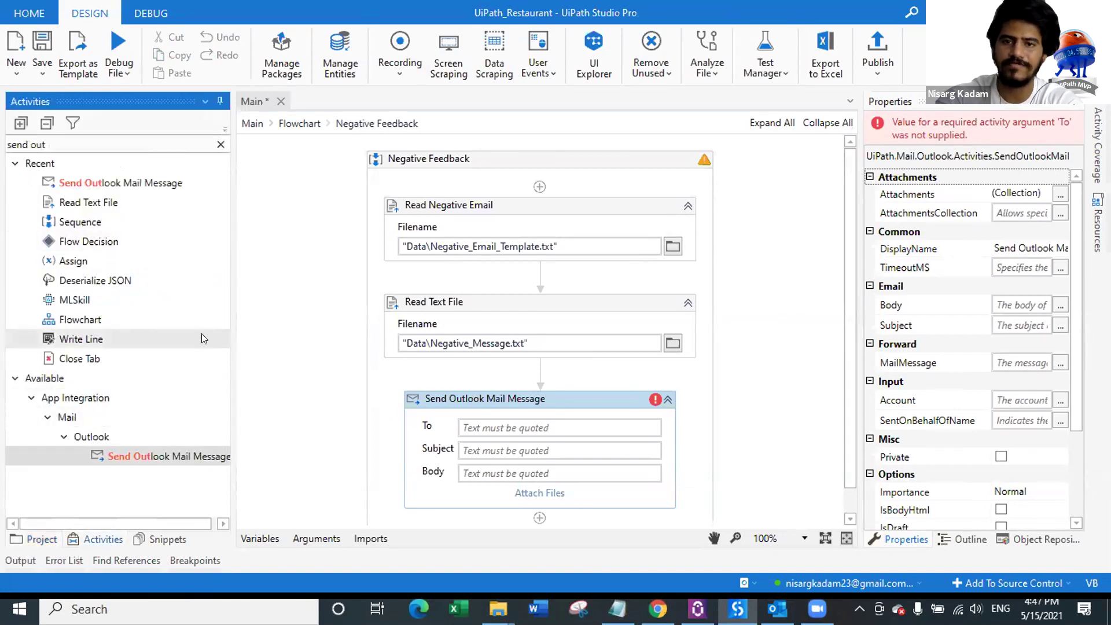
click(574, 398)
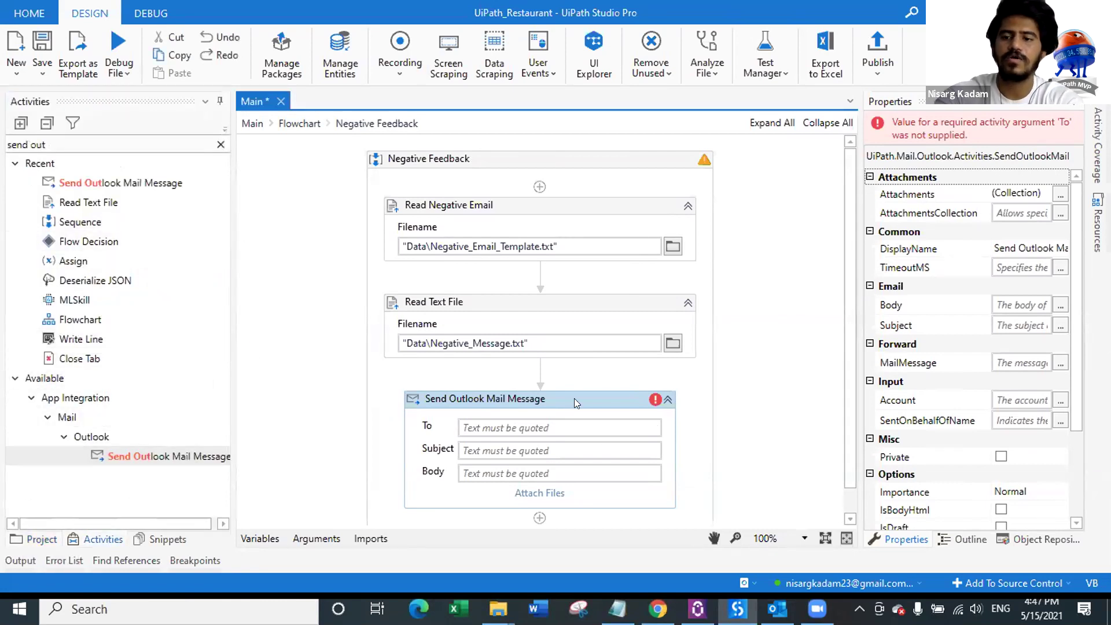
Step: Set the mail recipient To field to in_Email
click(537, 426)
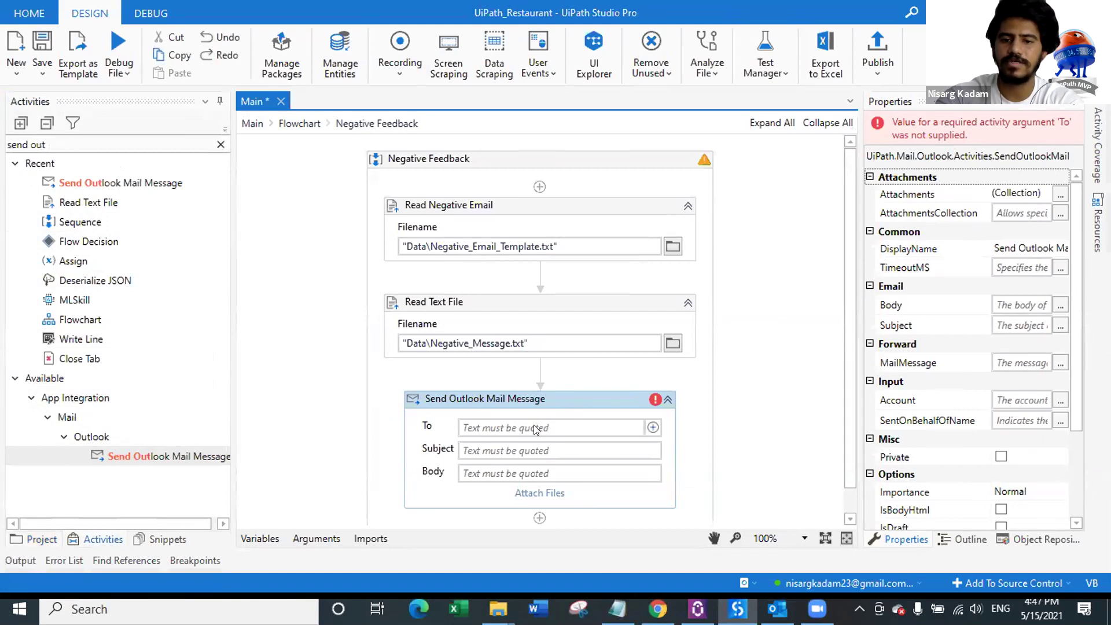
text(in)
key(Down)
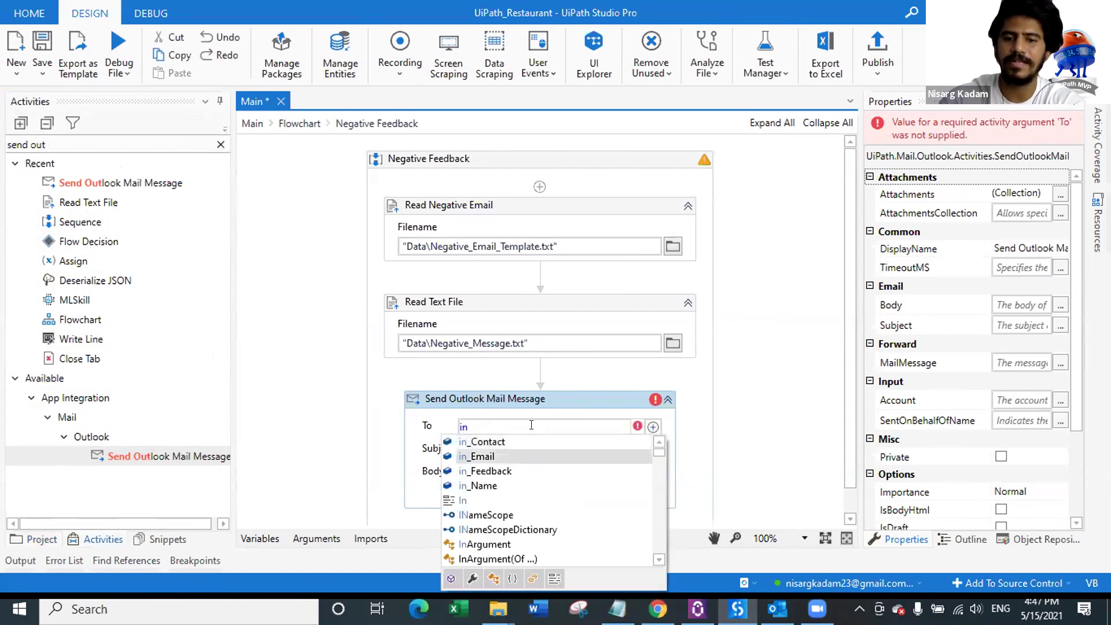
key(Tab)
key(ctrl+s)
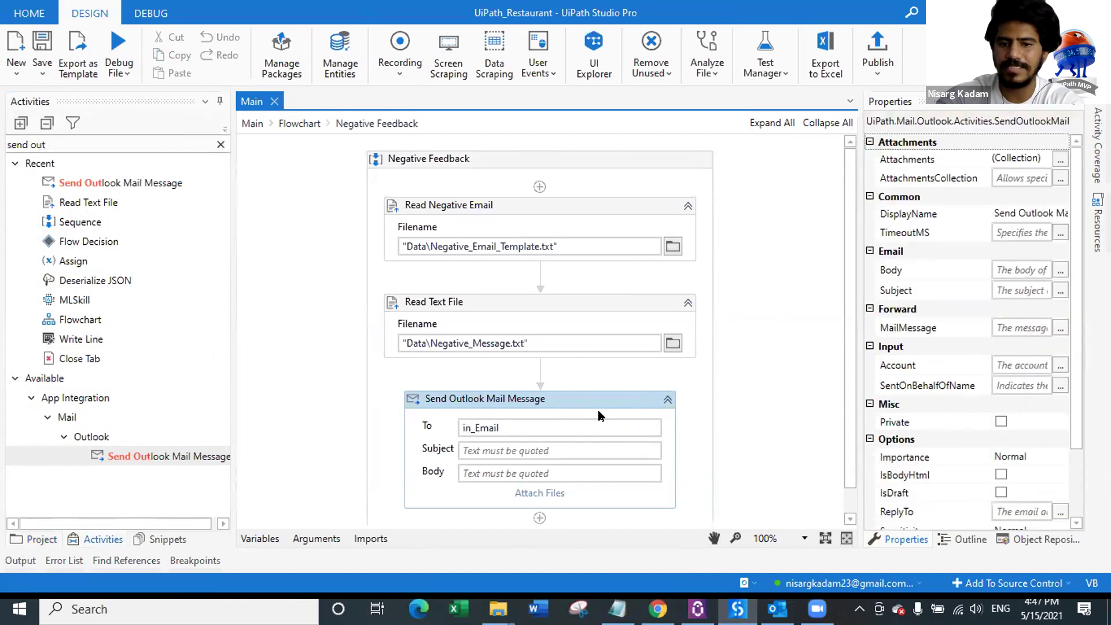
Step: Set the mail subject to "Thank you so much for visiting our Restaurant"
click(512, 451)
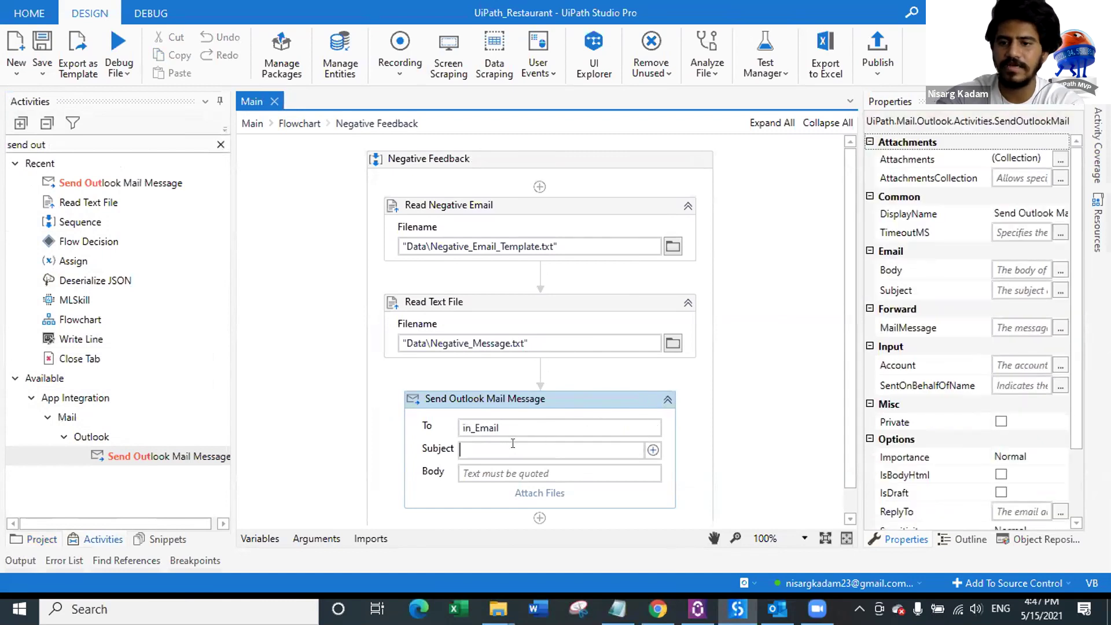
click(1059, 291)
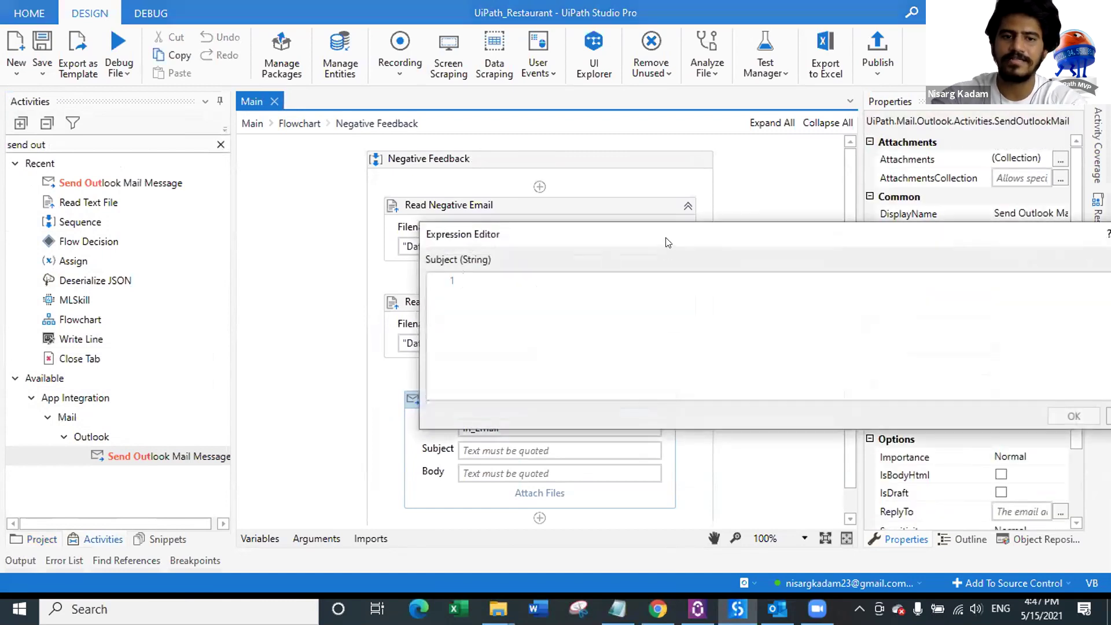
drag(672, 243, 355, 177)
text("Thank)
text( you o muc)
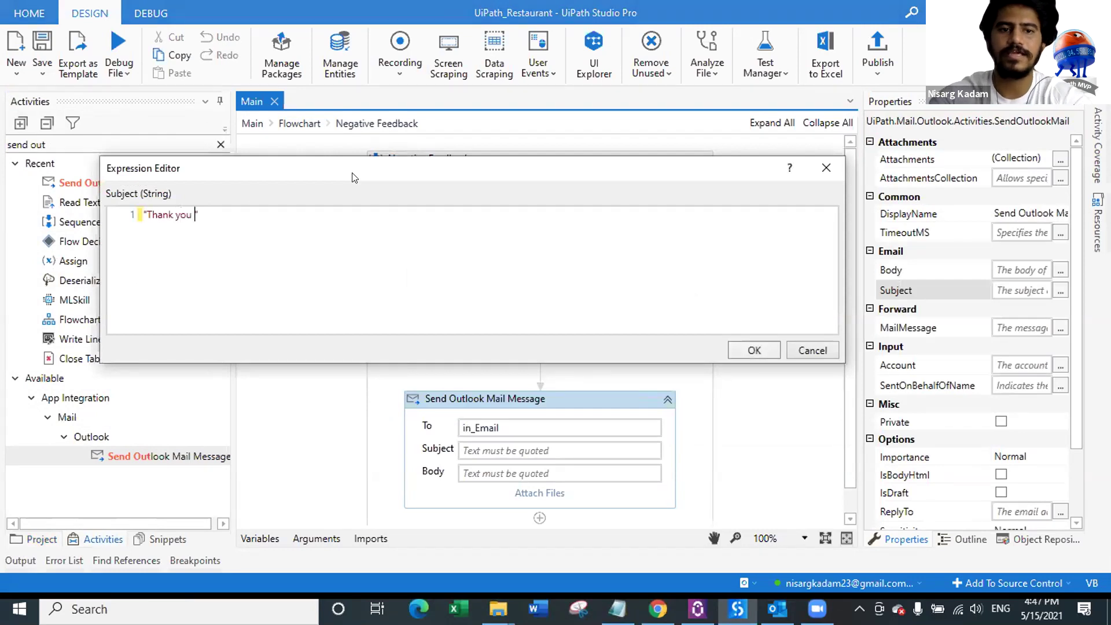
key(BackSpace)
key(BackSpace)
key(BackSpace)
key(BackSpace)
key(BackSpace)
text(so much for )
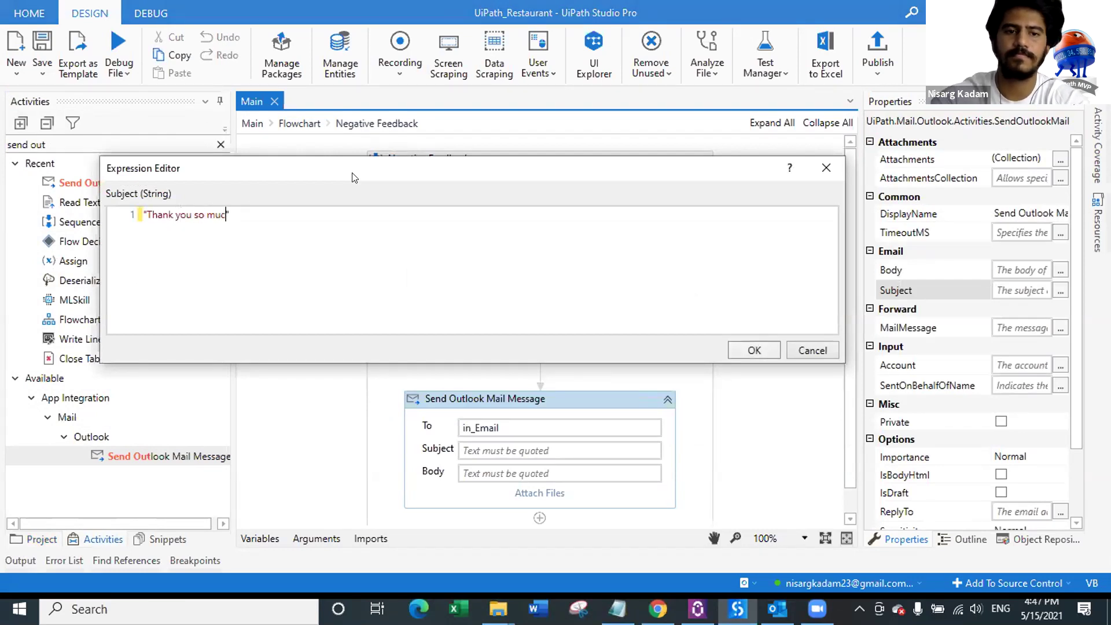
text(visiting ou)
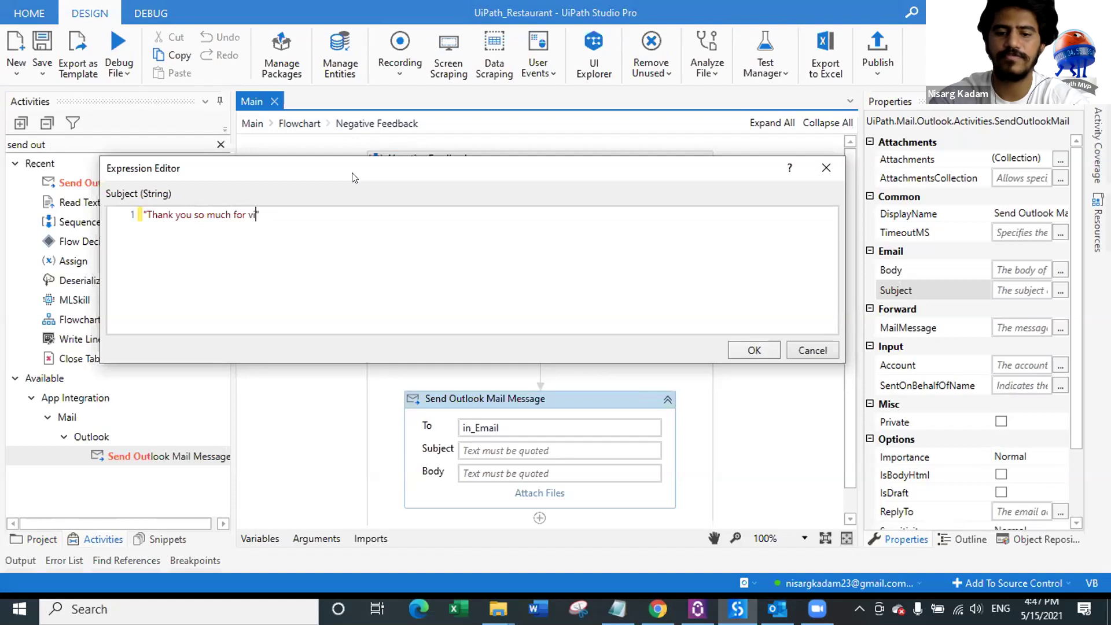
text(r Restaur)
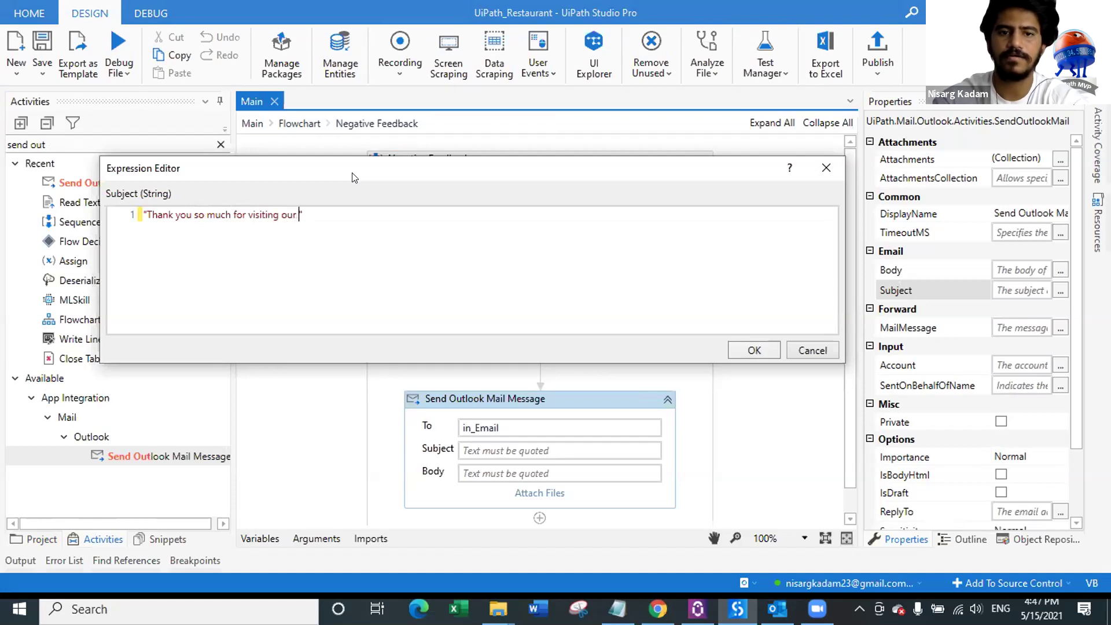
text(ant!)
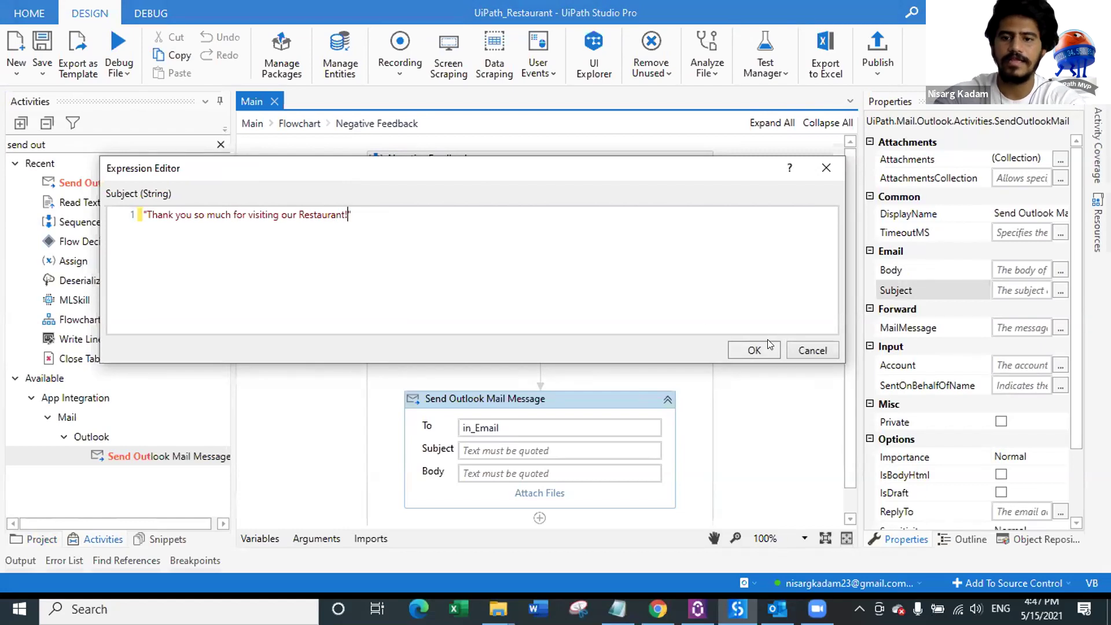
click(765, 349)
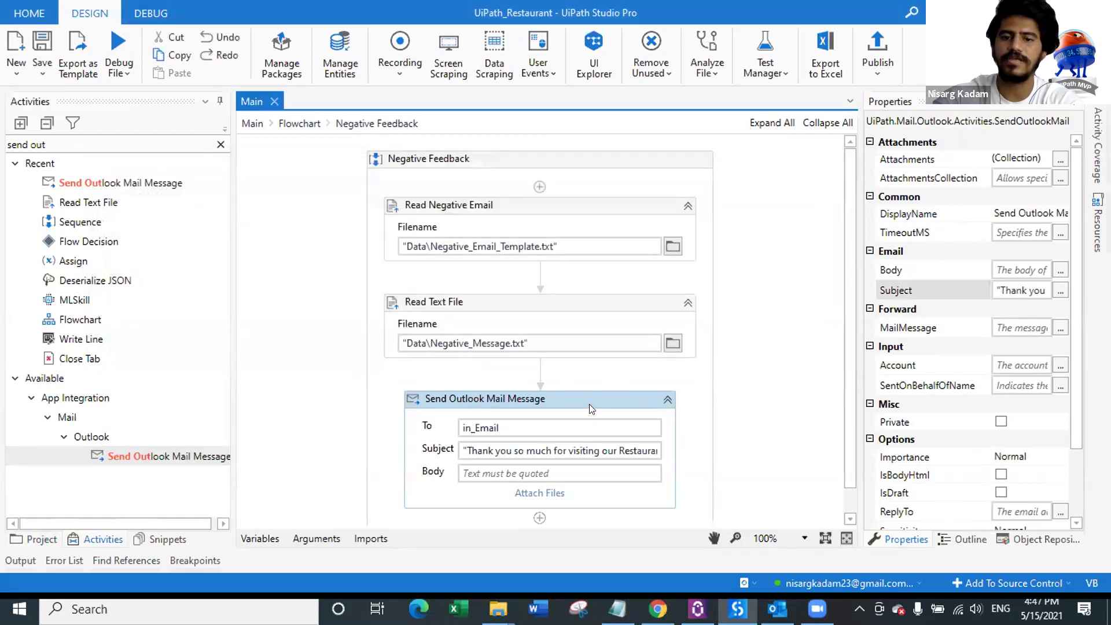
click(555, 472)
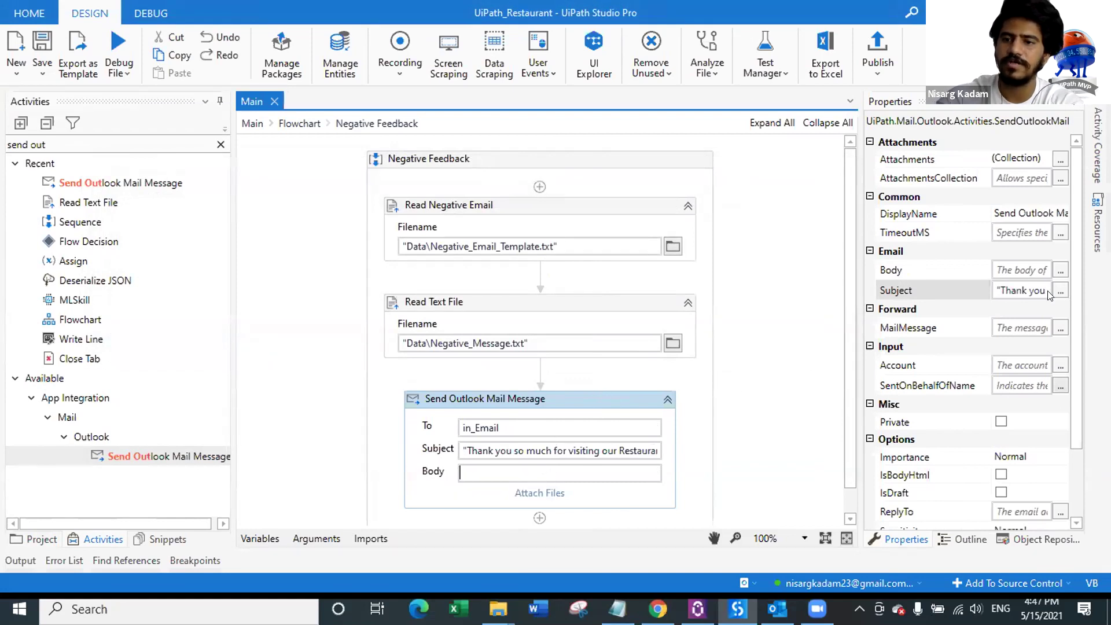
Step: Set the mail body to String.Format(Negative_Email_Template, in_Name)
click(1060, 270)
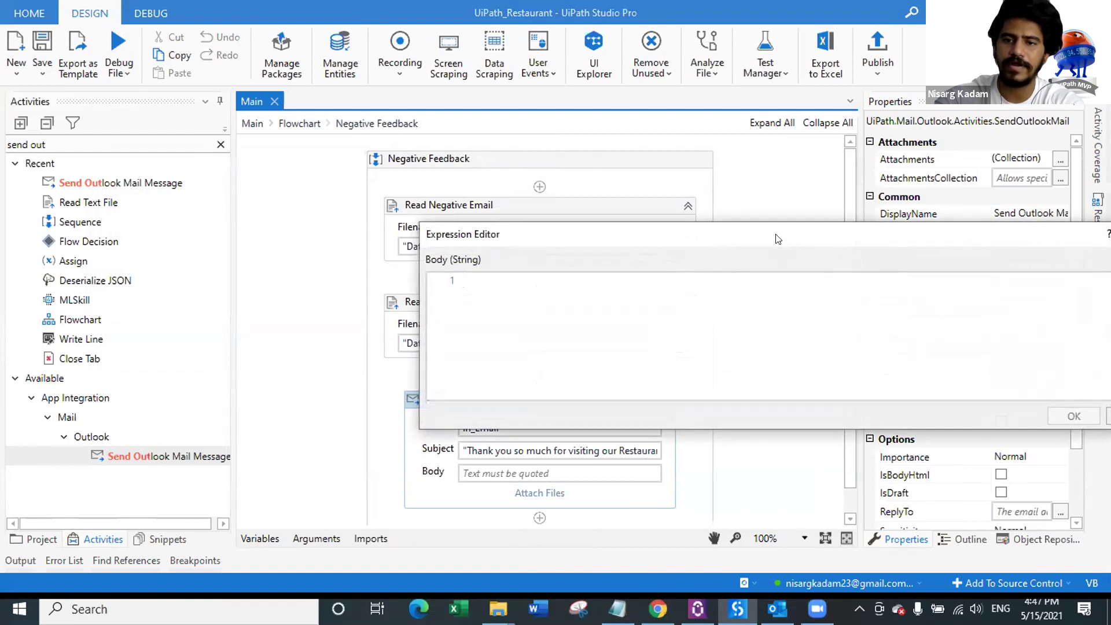
text(String.form)
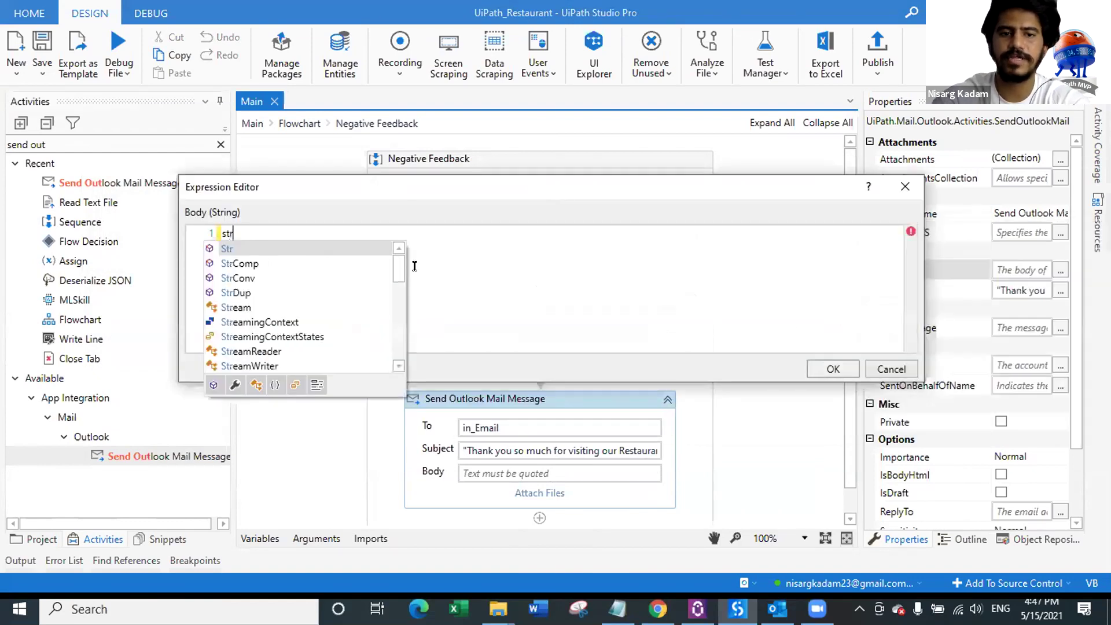
key(Tab)
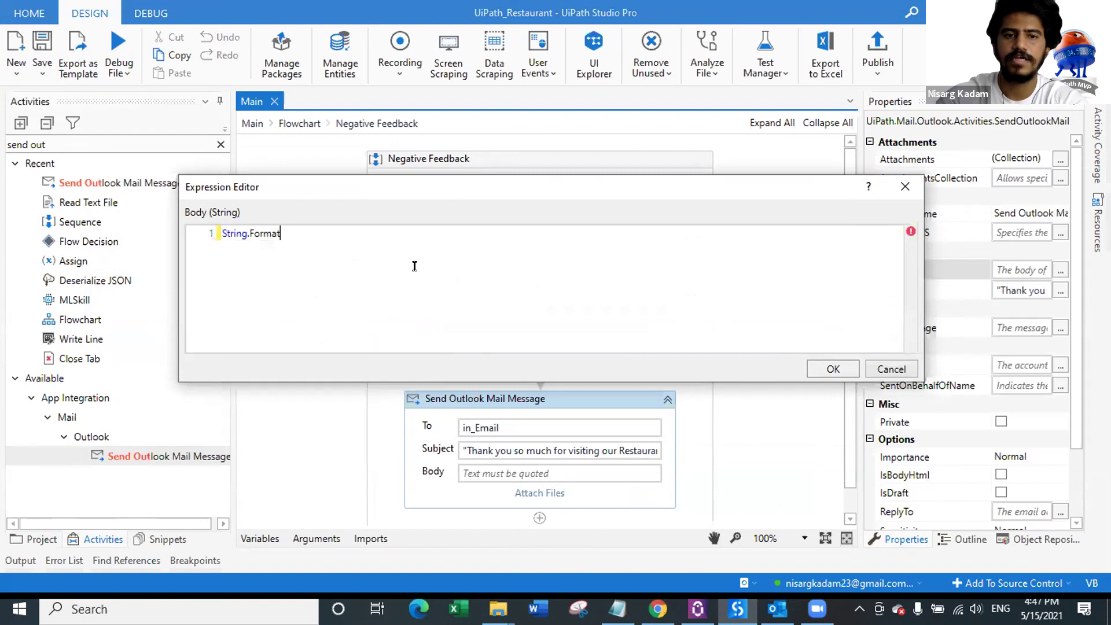
text(()
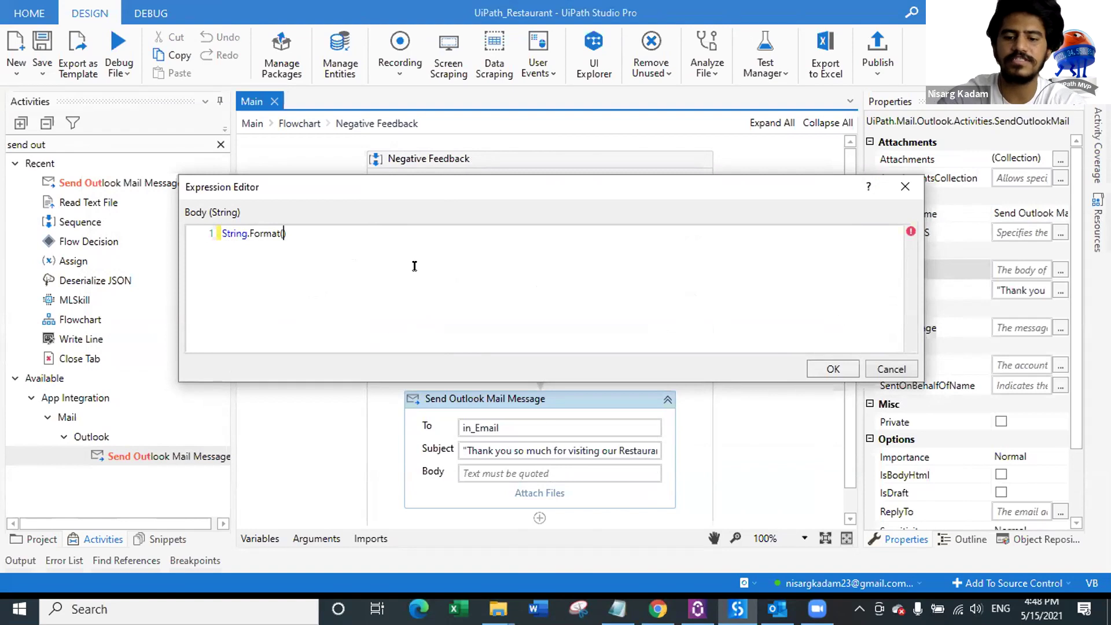
text(ne)
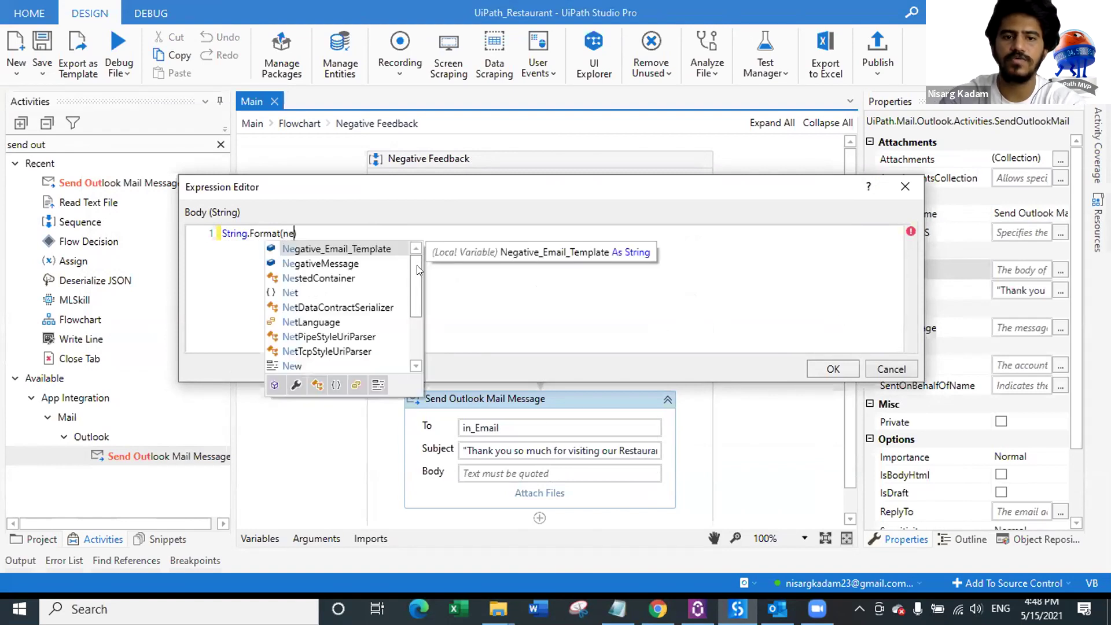
key(Tab)
text(,)
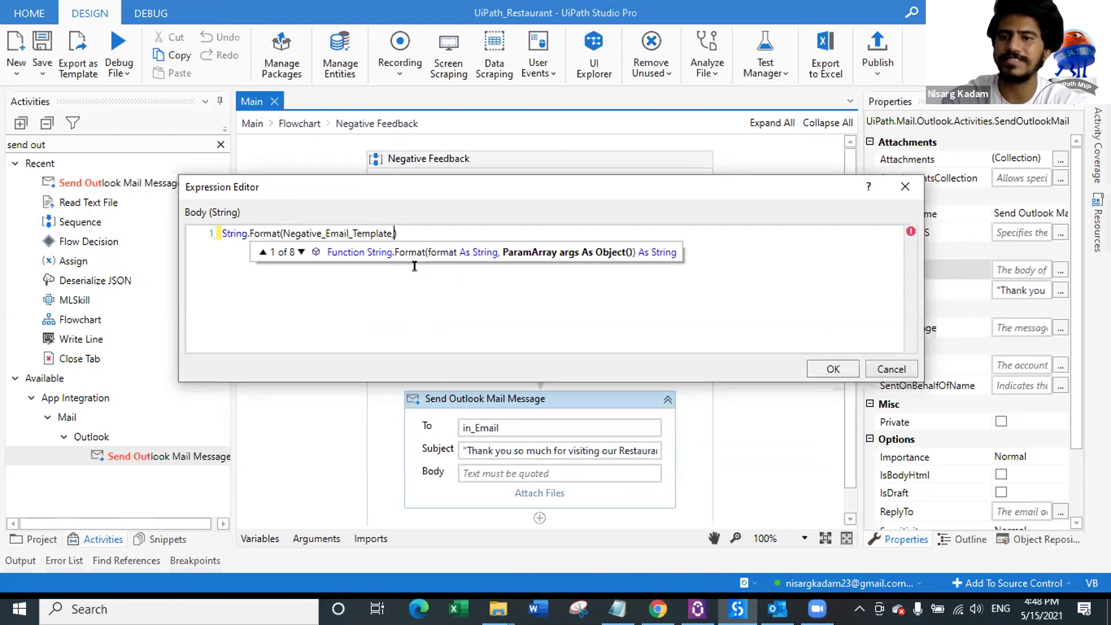
text(in)
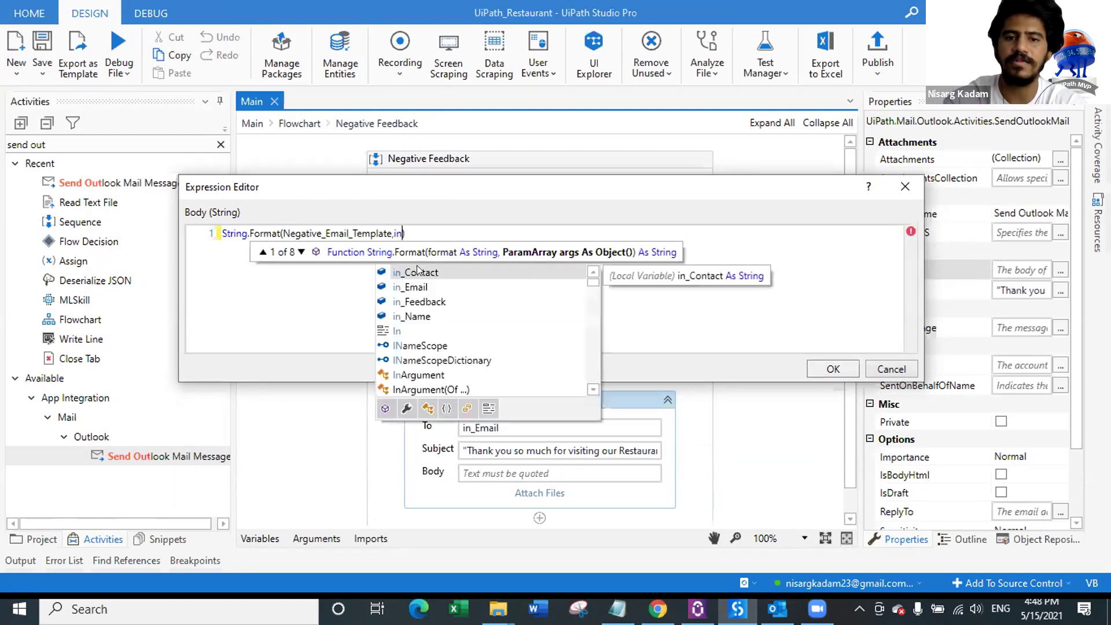
key(Down)
key(Down)
key(Down)
key(Tab)
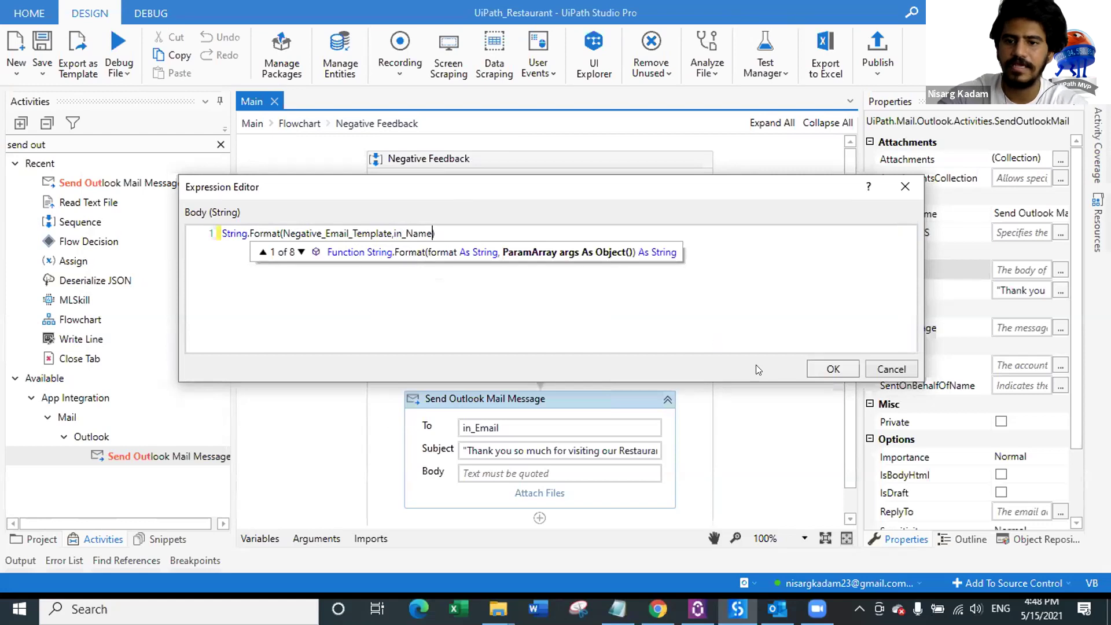
click(820, 368)
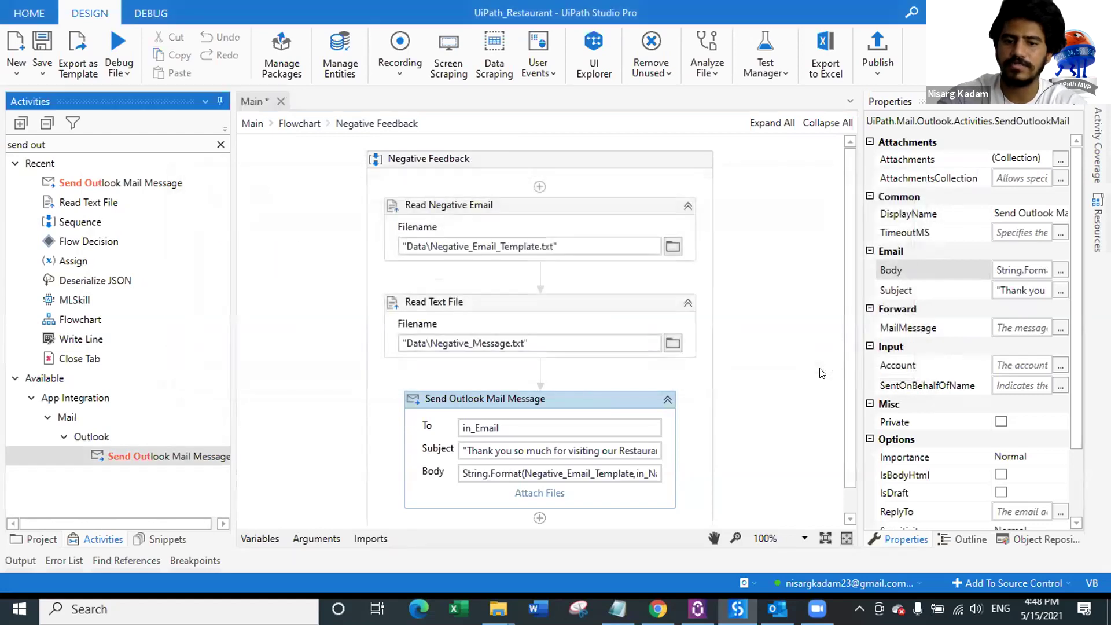
Step: Start an attachment entry, then copy the full path of UiPath Restaurnt Coupon.png from File Explorer
click(537, 493)
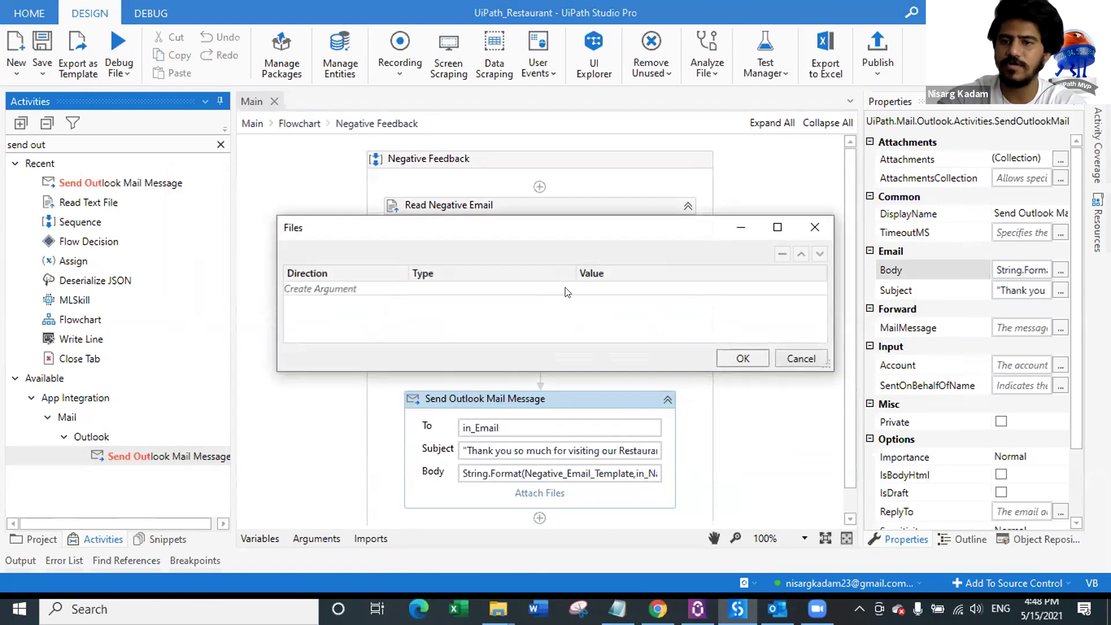
click(617, 290)
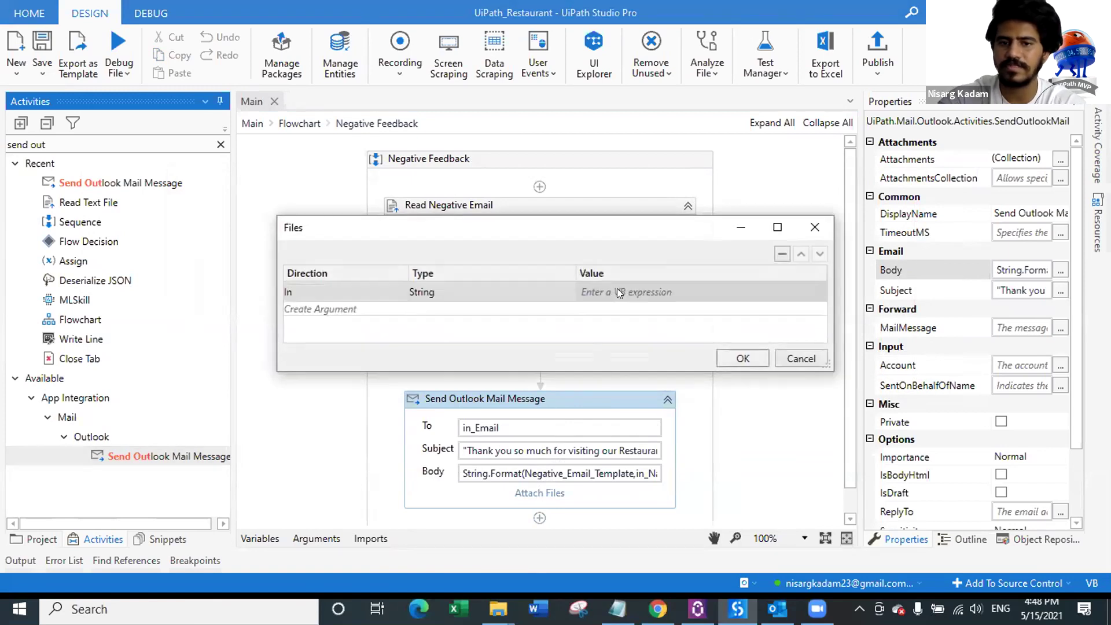
click(617, 292)
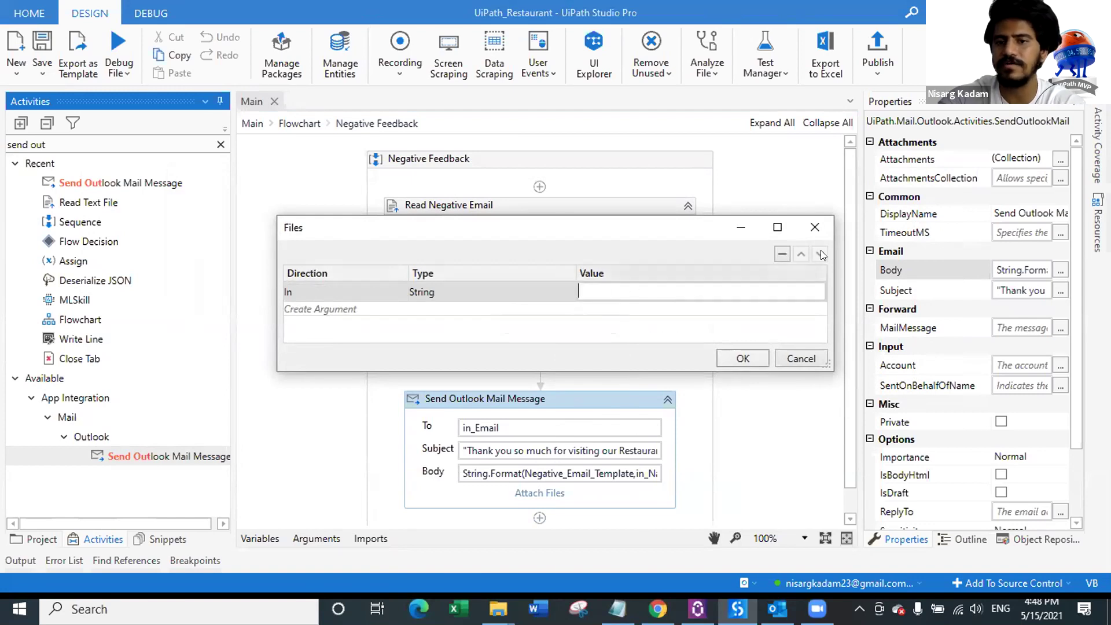
click(814, 227)
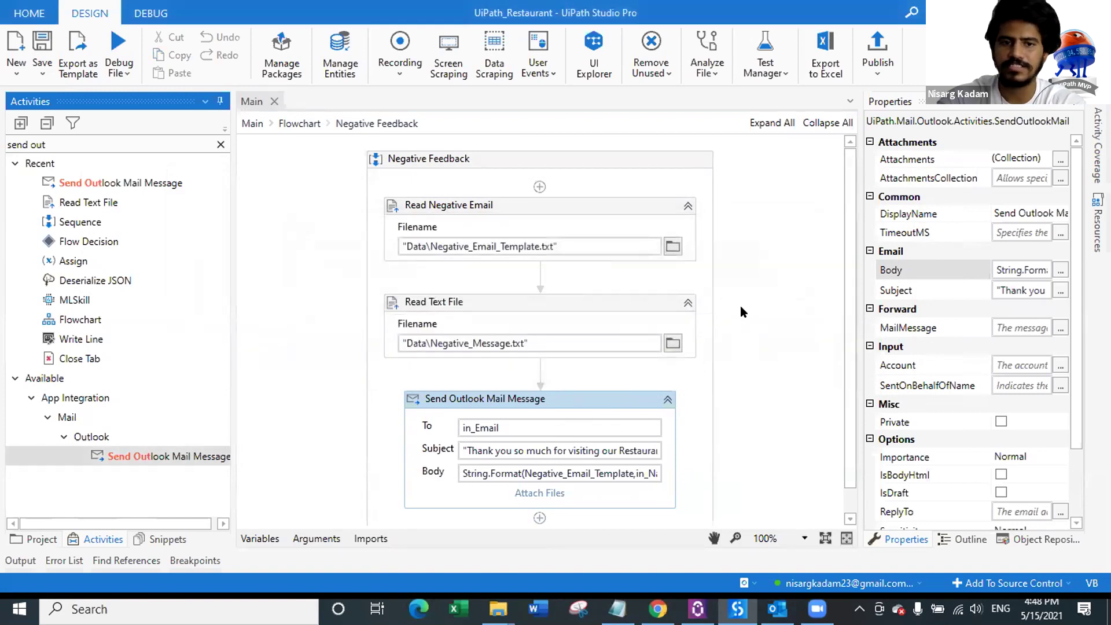
key(alt+Tab)
click(266, 268)
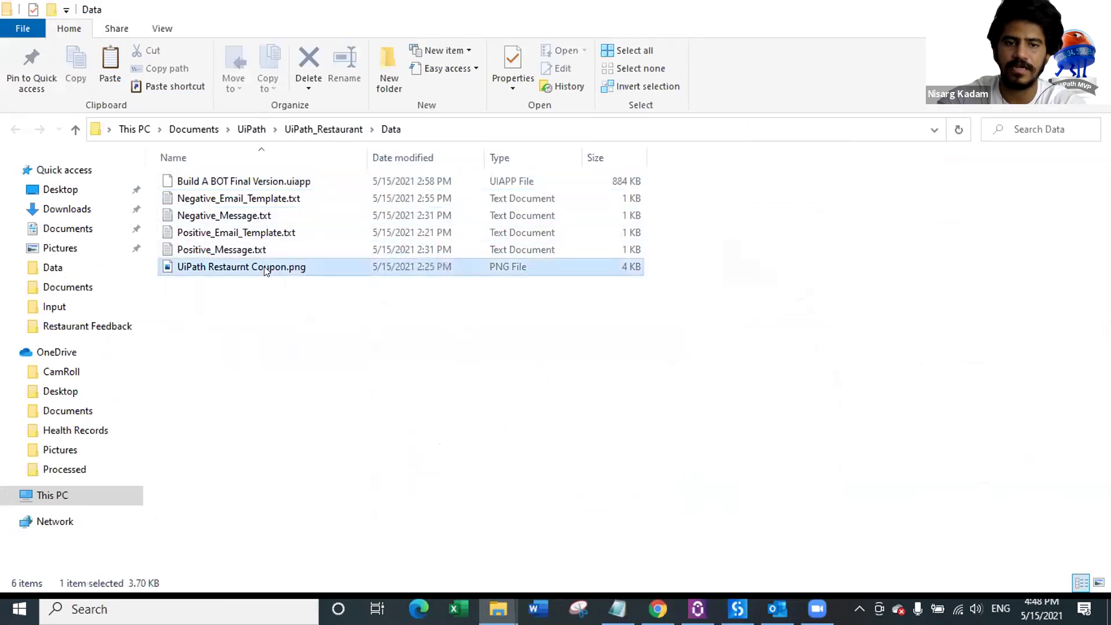
shift+right_click(266, 270)
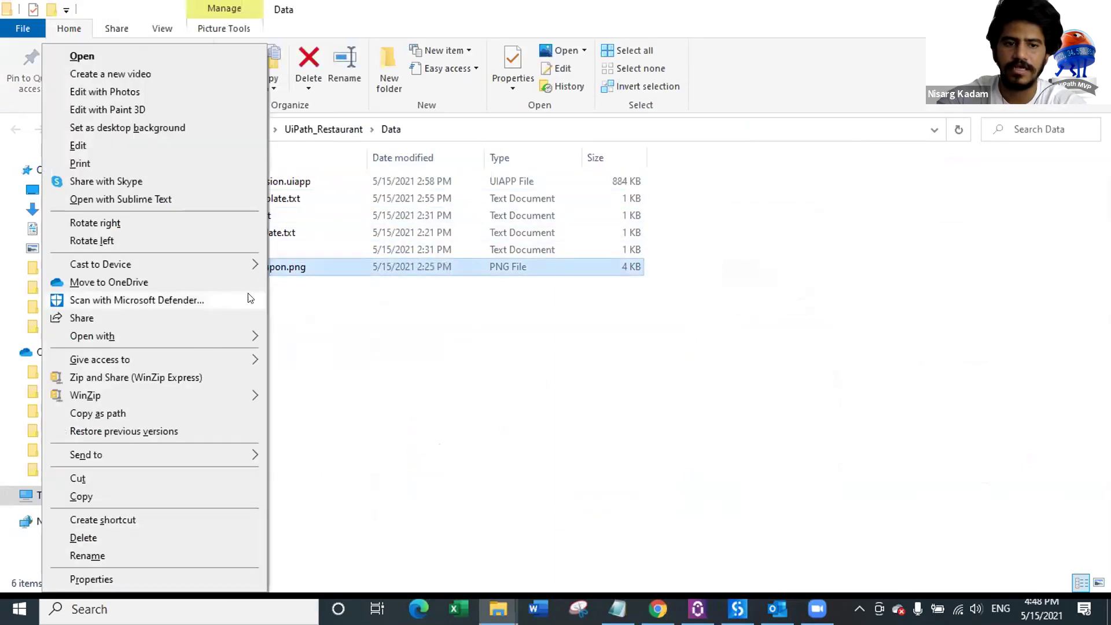
click(162, 410)
click(340, 356)
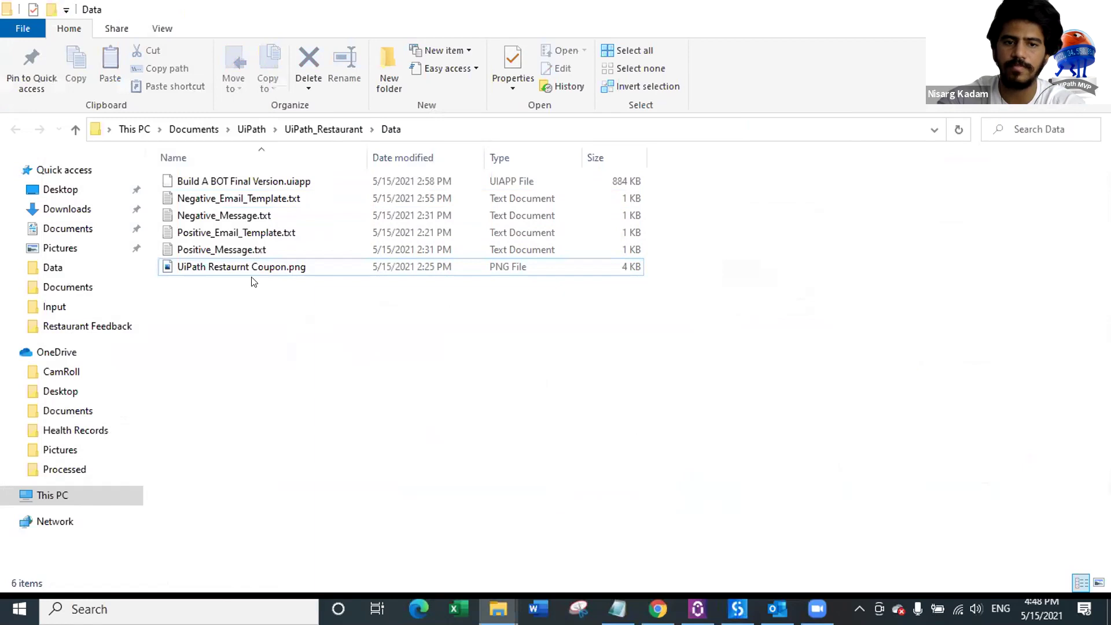
key(alt+Tab)
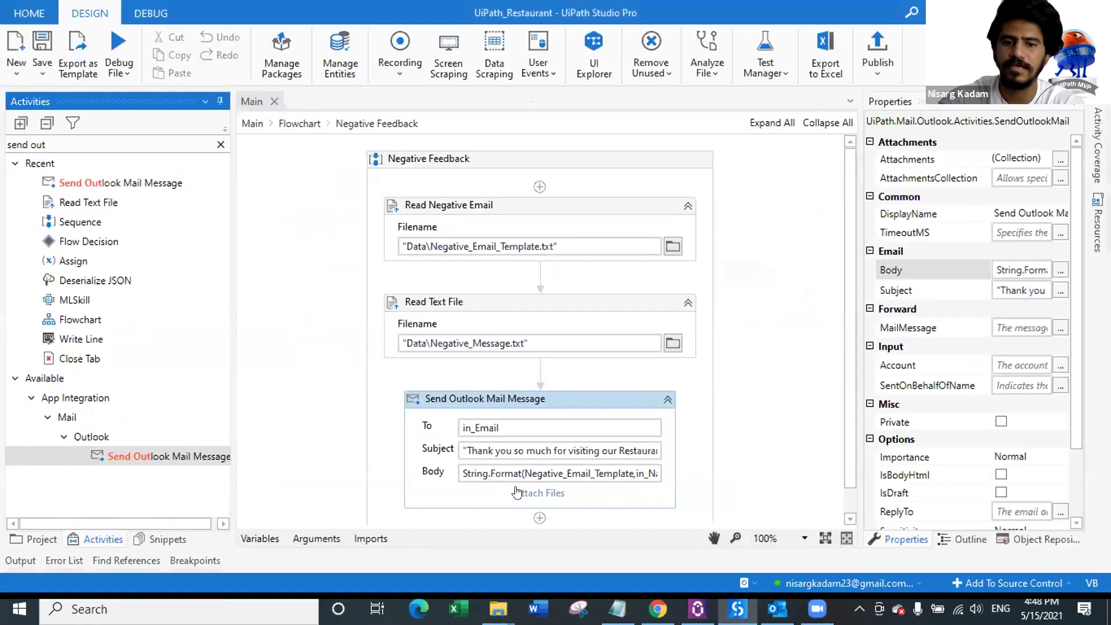
Step: Paste the coupon image path as the email's attachment and confirm it
click(552, 493)
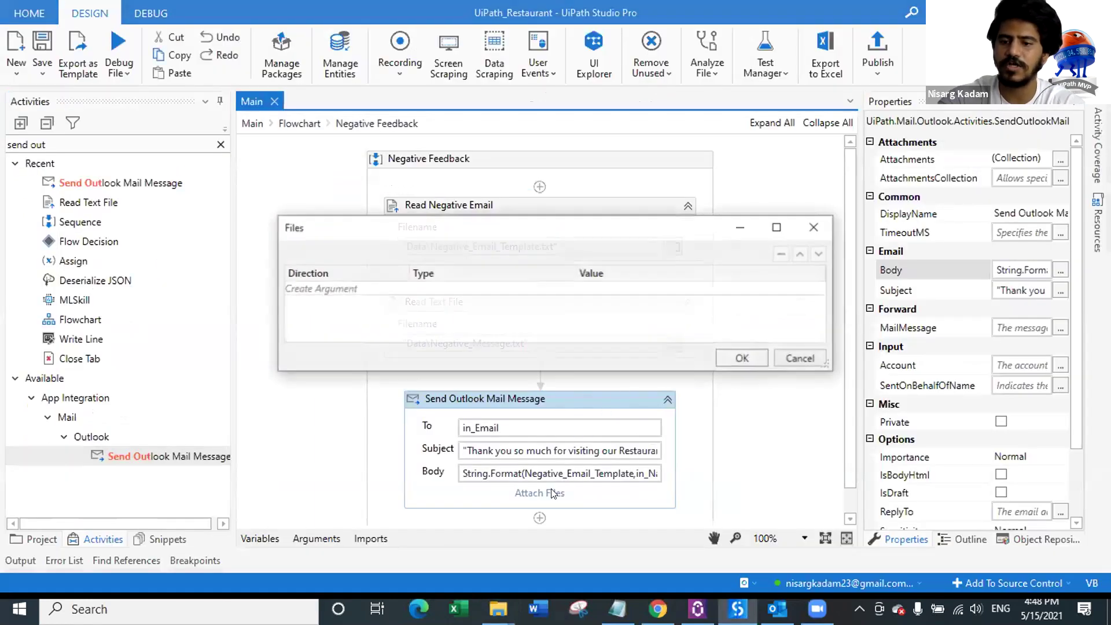
click(600, 290)
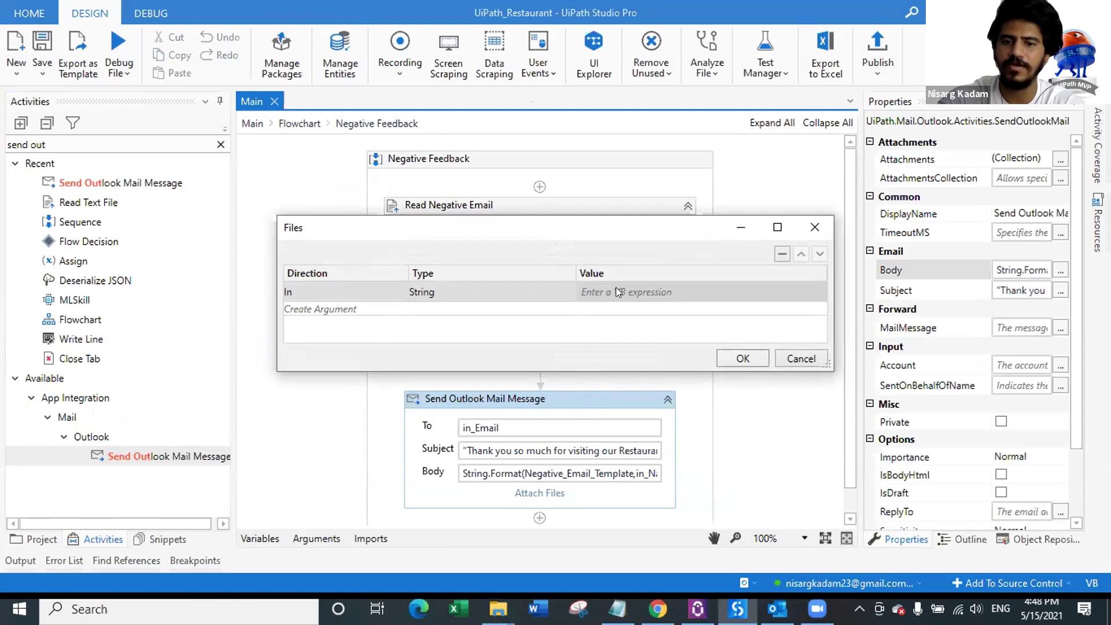
click(616, 287)
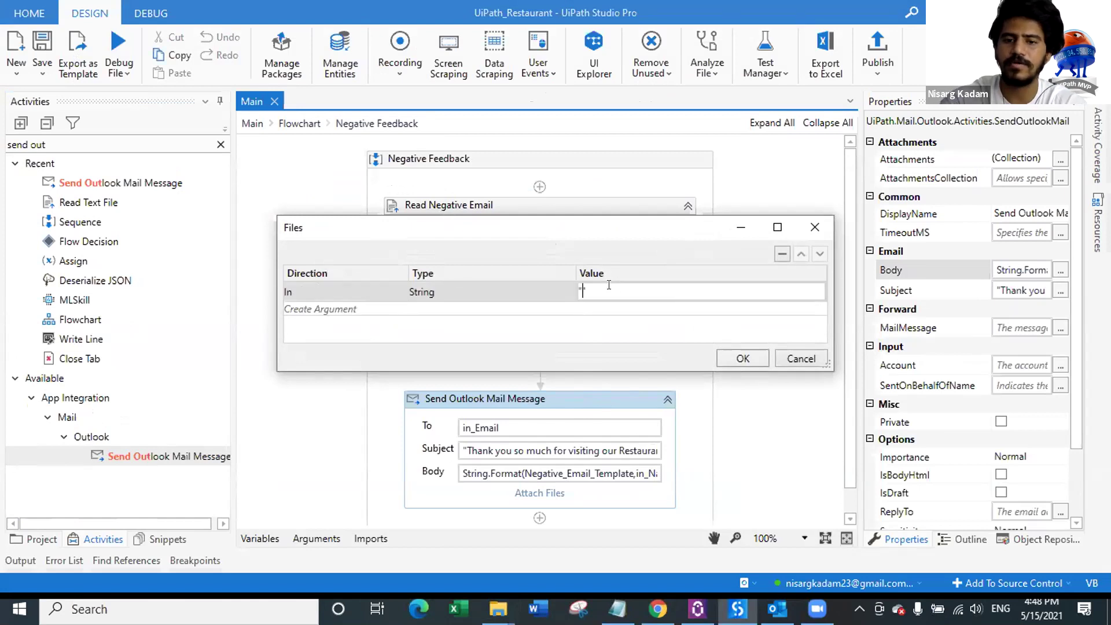
key(ctrl+v)
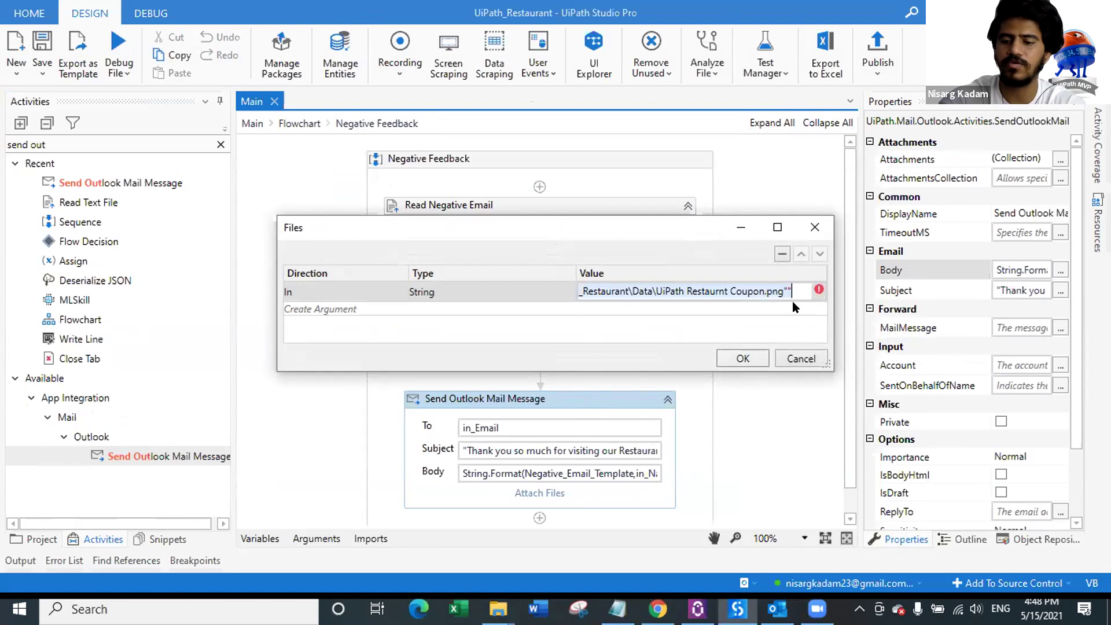
key(ctrl+space)
click(634, 335)
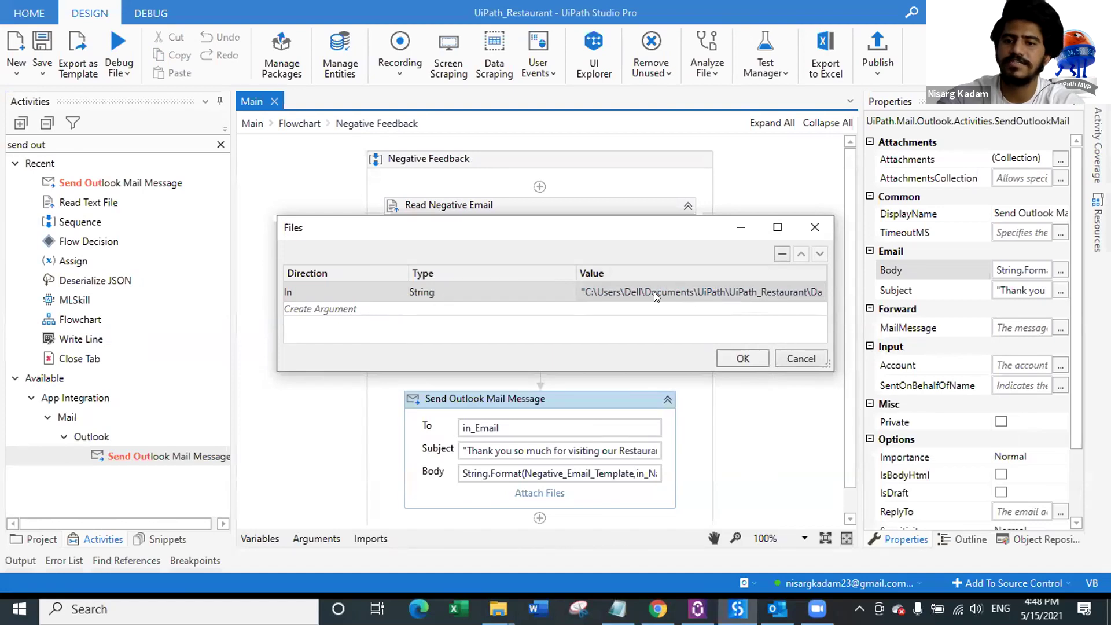
click(738, 357)
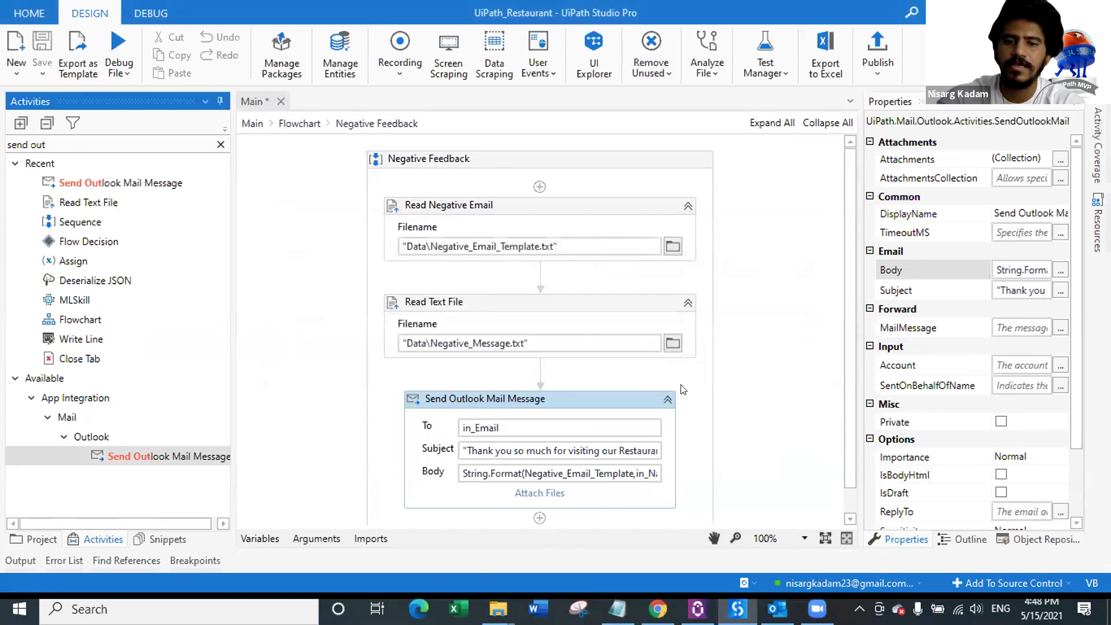
click(576, 398)
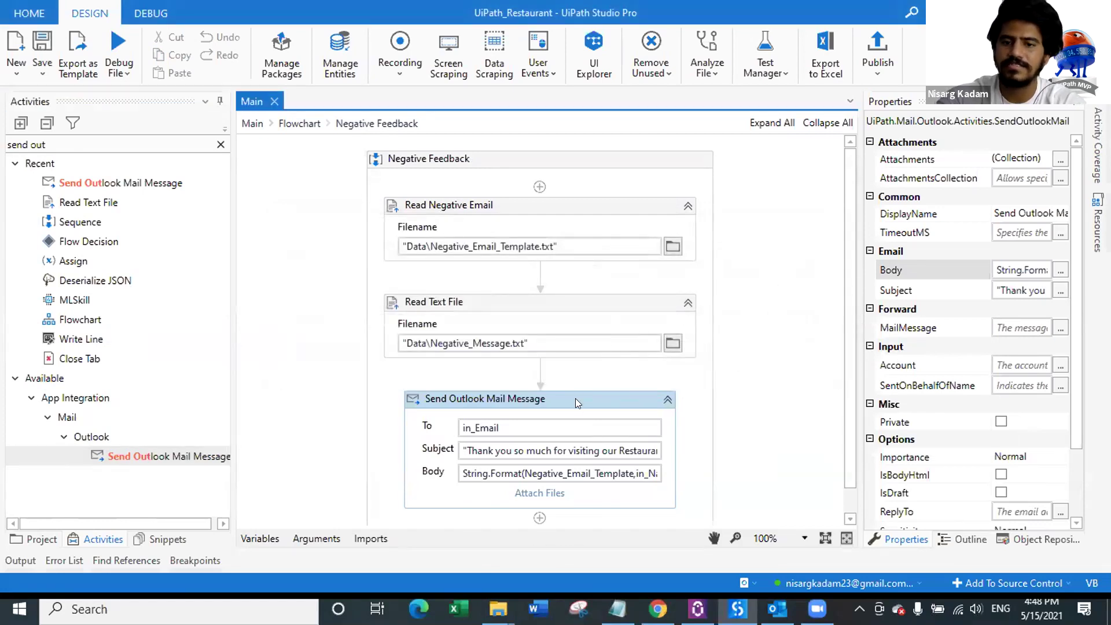
Step: Add an Assign activity below the Send Outlook Mail Message step
scroll(761, 351, down, 1)
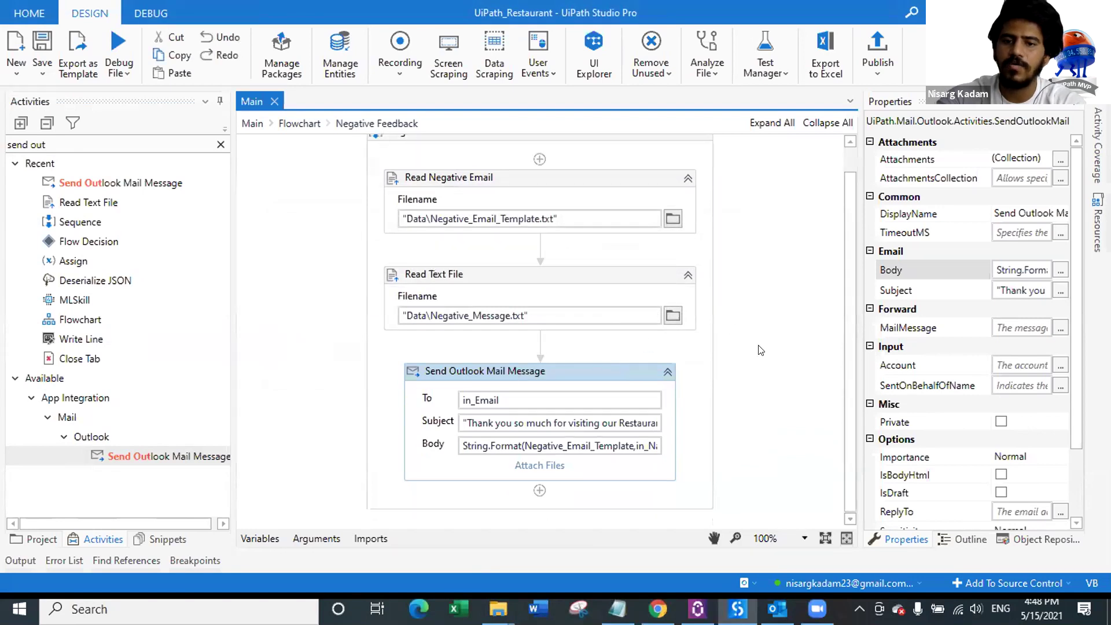
click(317, 538)
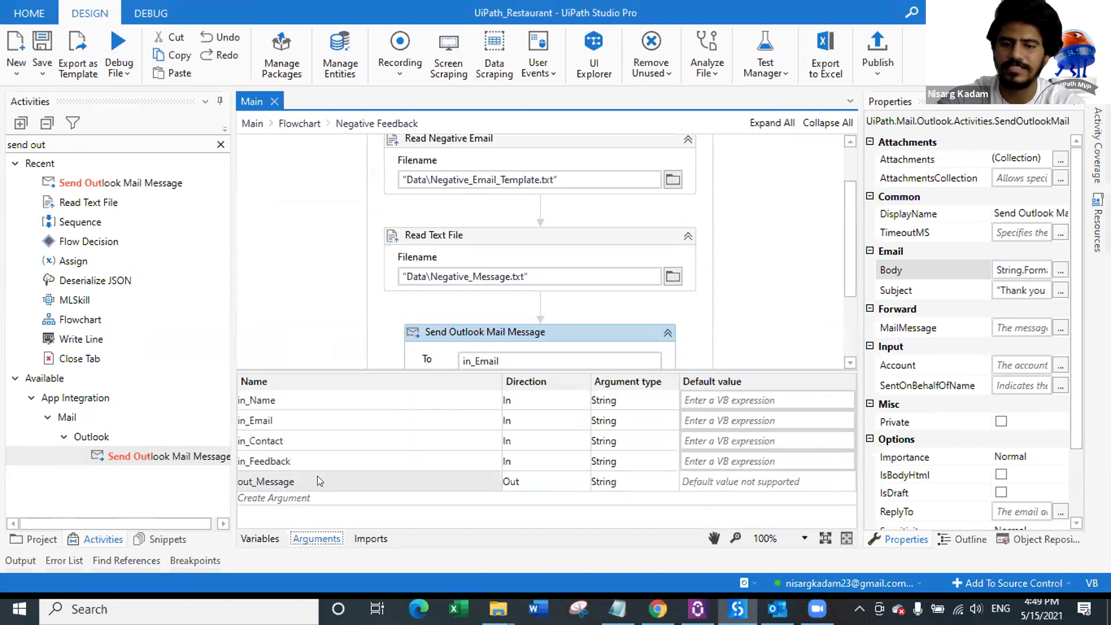
click(317, 538)
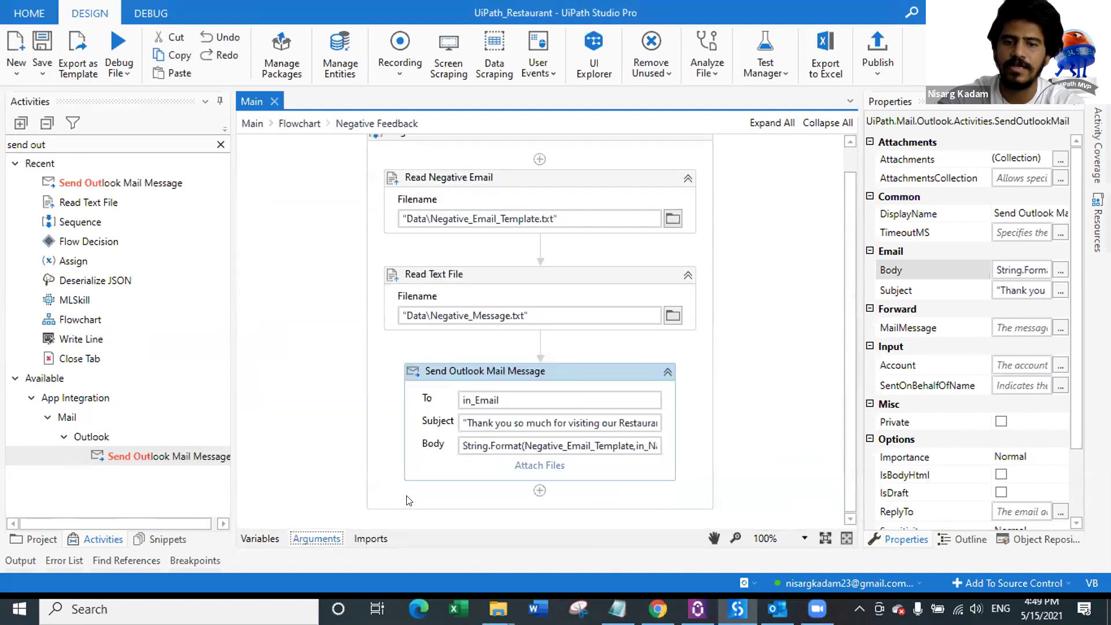
click(221, 144)
drag(75, 183, 555, 475)
Step: Set the final Assign's To field to out_Message
click(486, 492)
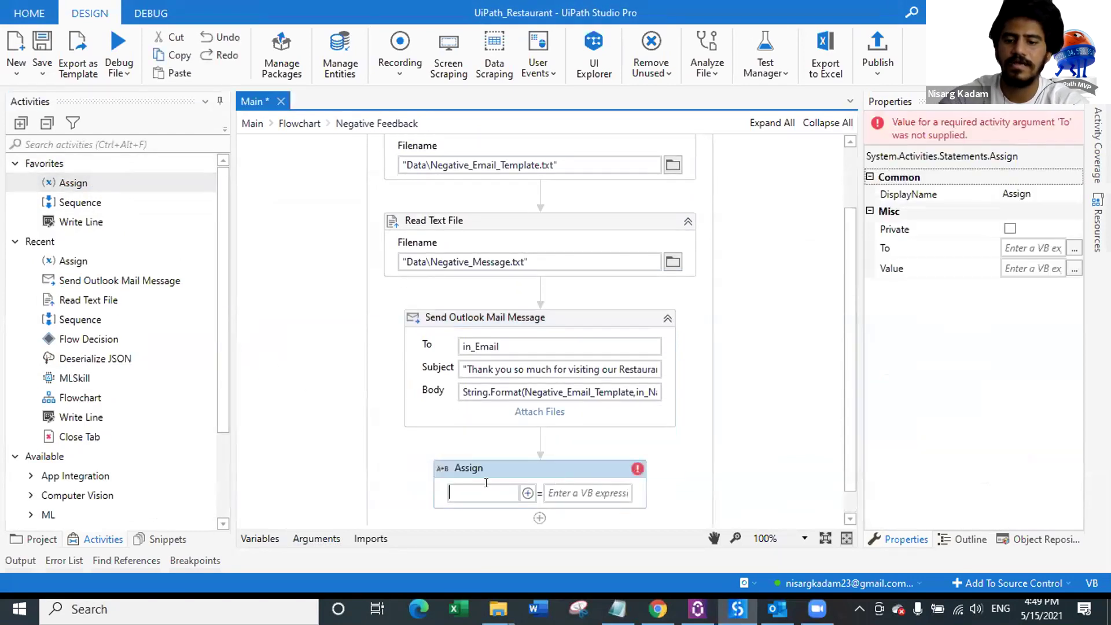
text(out_Message)
click(563, 470)
Step: Enter String.Format(NegativeMessage,in_Name) as the Assign value and return to the Main Flowchart
click(1075, 269)
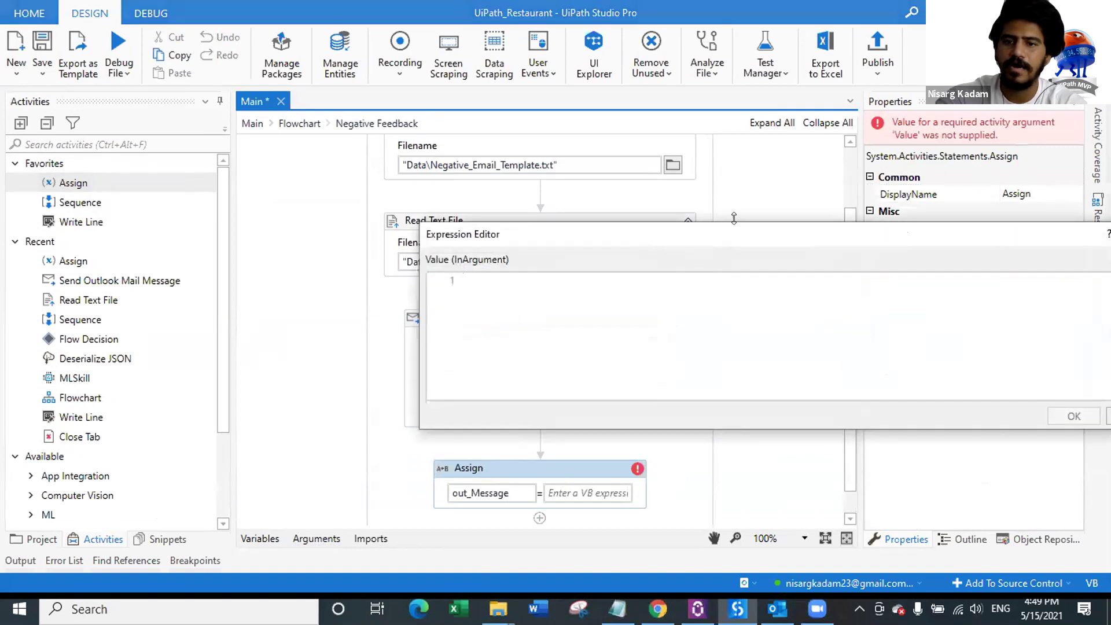
drag(719, 240, 509, 198)
text(negat)
key(Down)
key(Tab)
key(ctrl+a)
key(BackSpace)
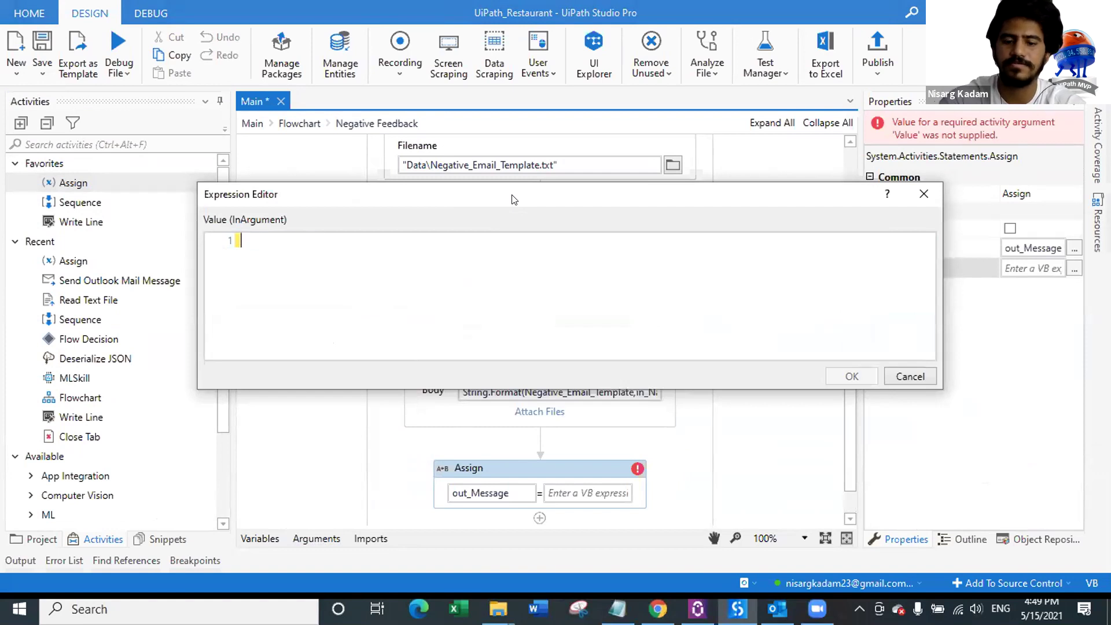
text(String.Format)
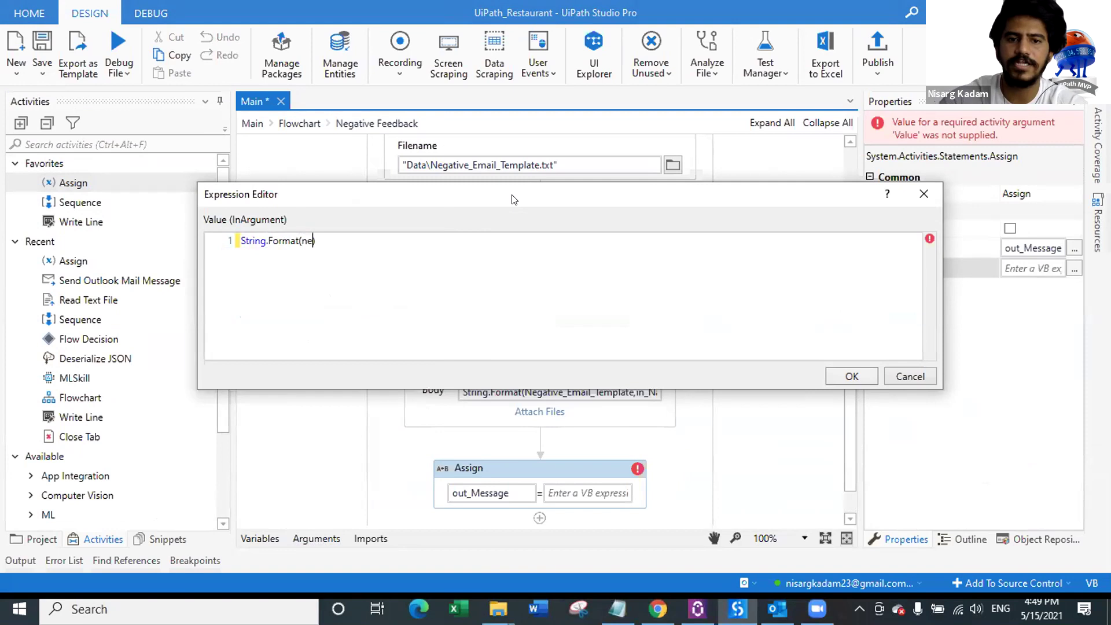
text((ne)
key(Down)
key(Tab)
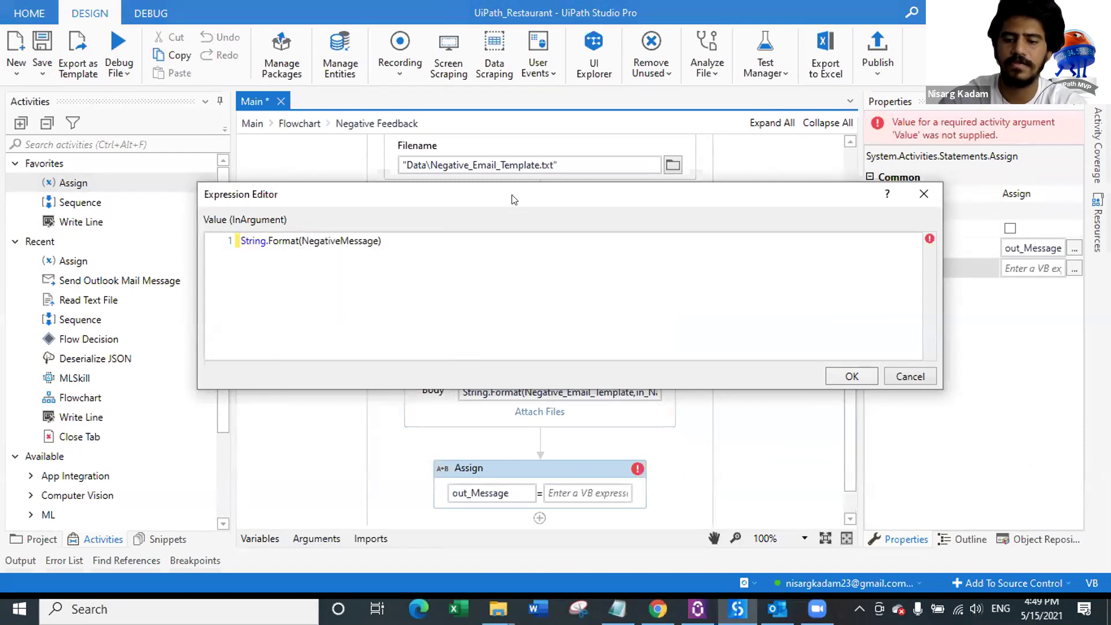
text(,in)
key(Down)
key(Down)
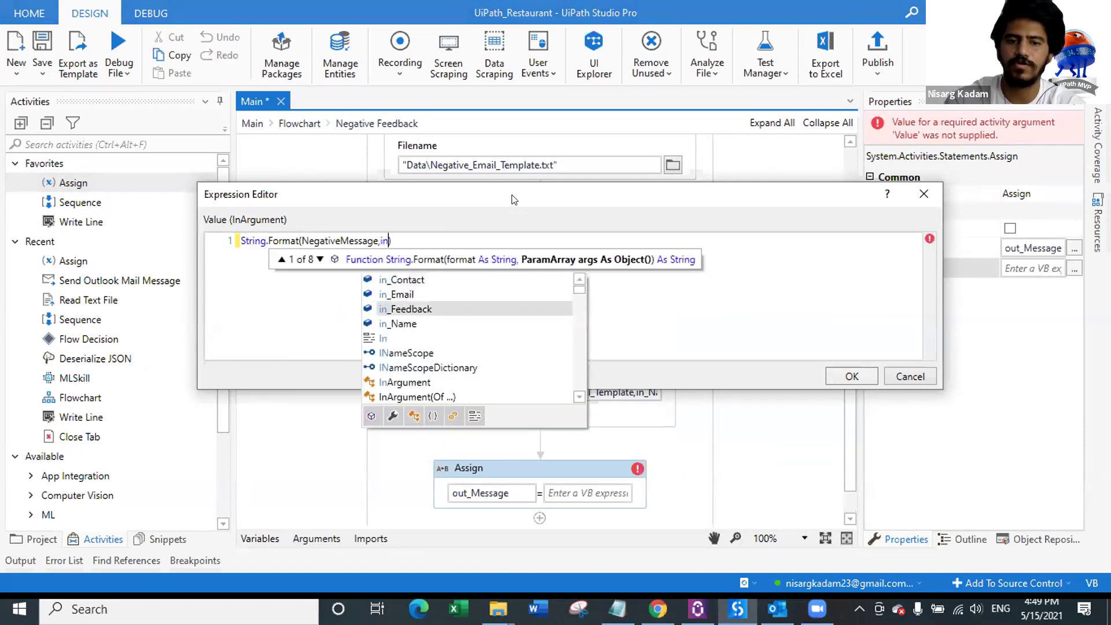
key(Down)
key(Tab)
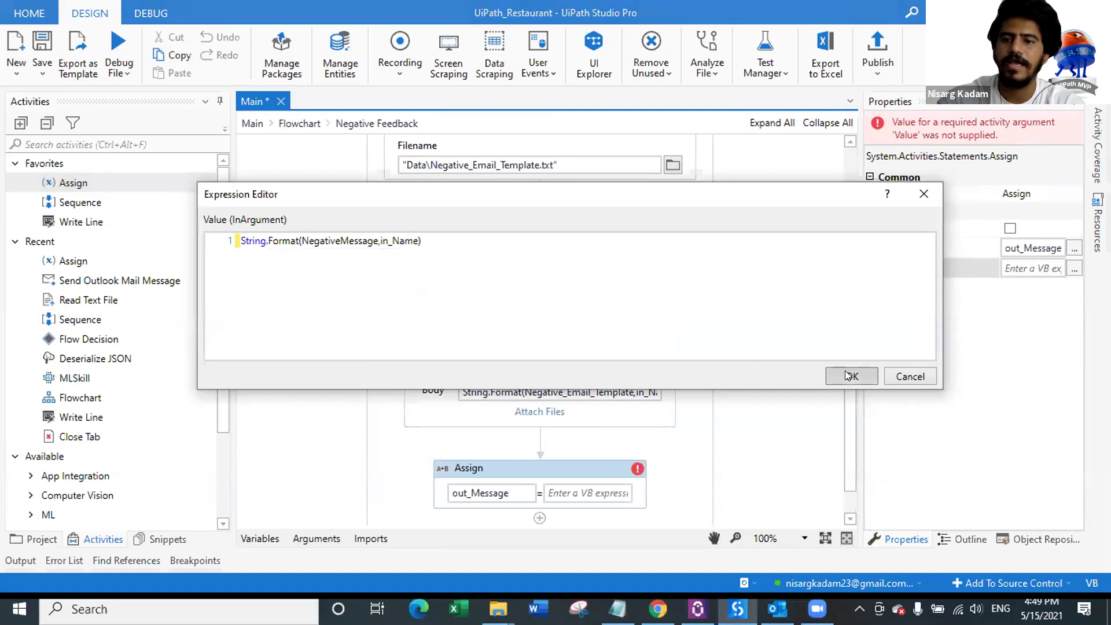
click(850, 376)
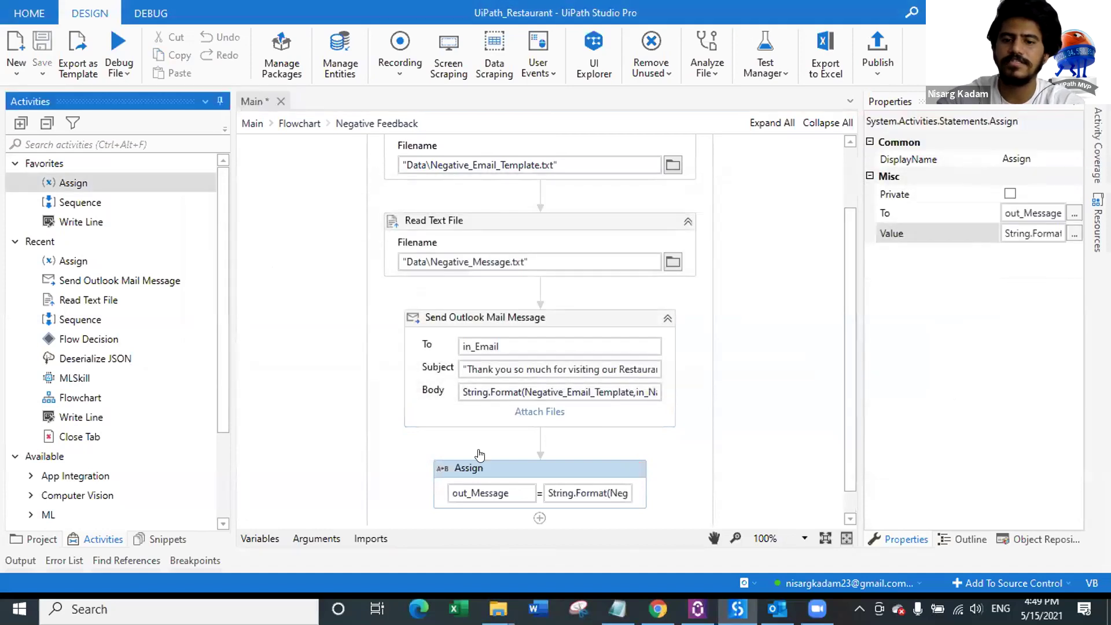
click(299, 124)
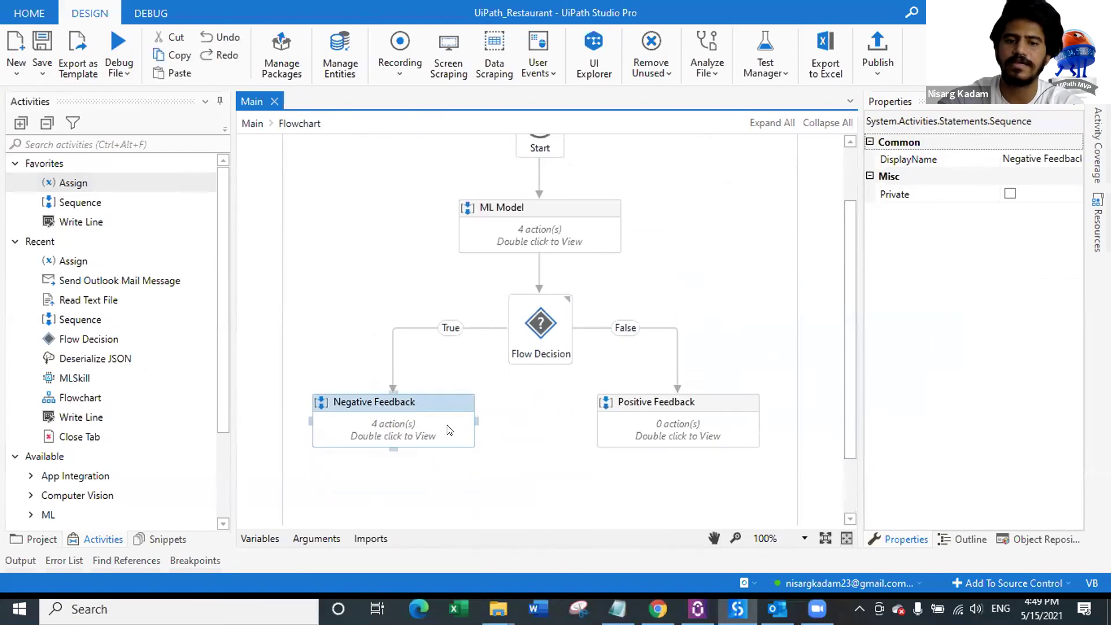
Step: In Negative Feedback, select both Read Text File activities and Send Outlook Mail Message
double_click(451, 432)
click(587, 191)
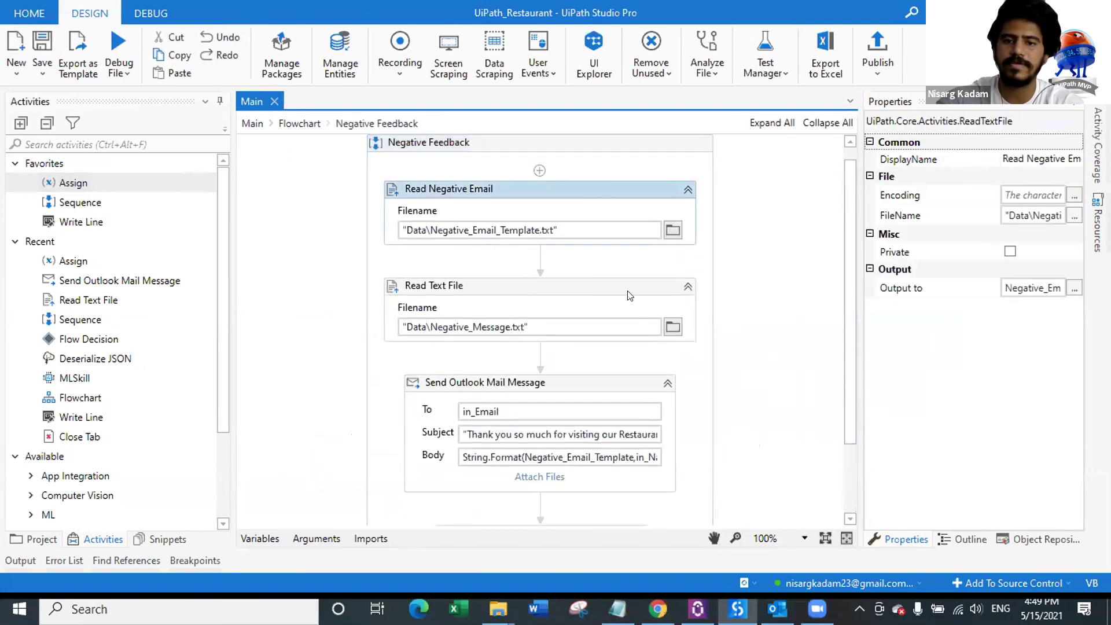
ctrl+click(580, 289)
ctrl+click(573, 384)
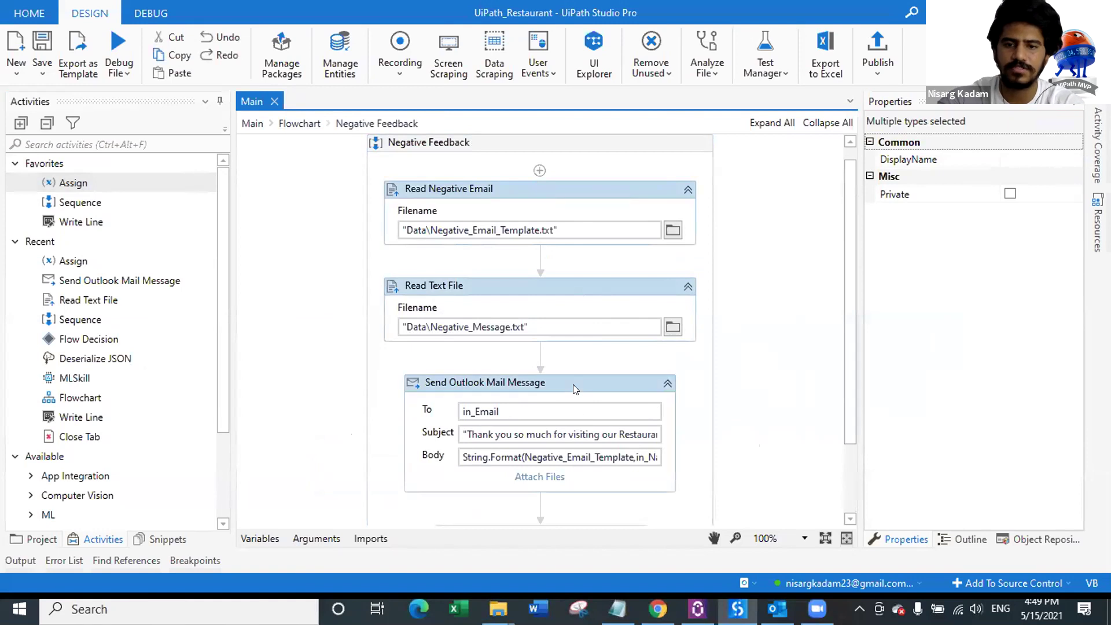
Step: Paste the three copied activities into the empty Positive Feedback sequence
click(299, 123)
scroll(681, 423, down, 2)
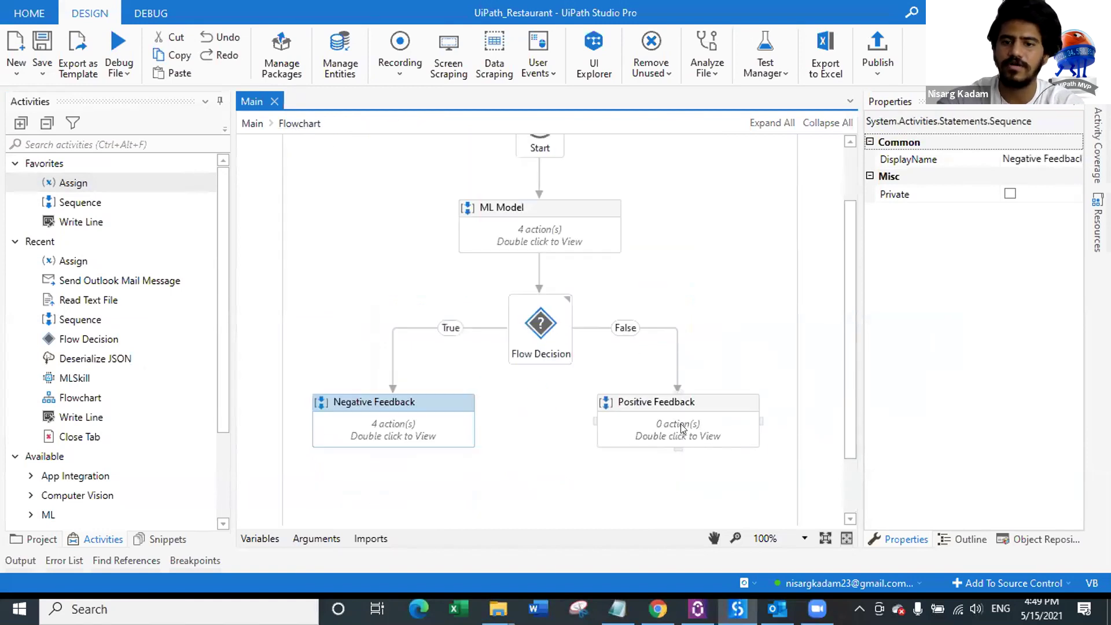
double_click(680, 424)
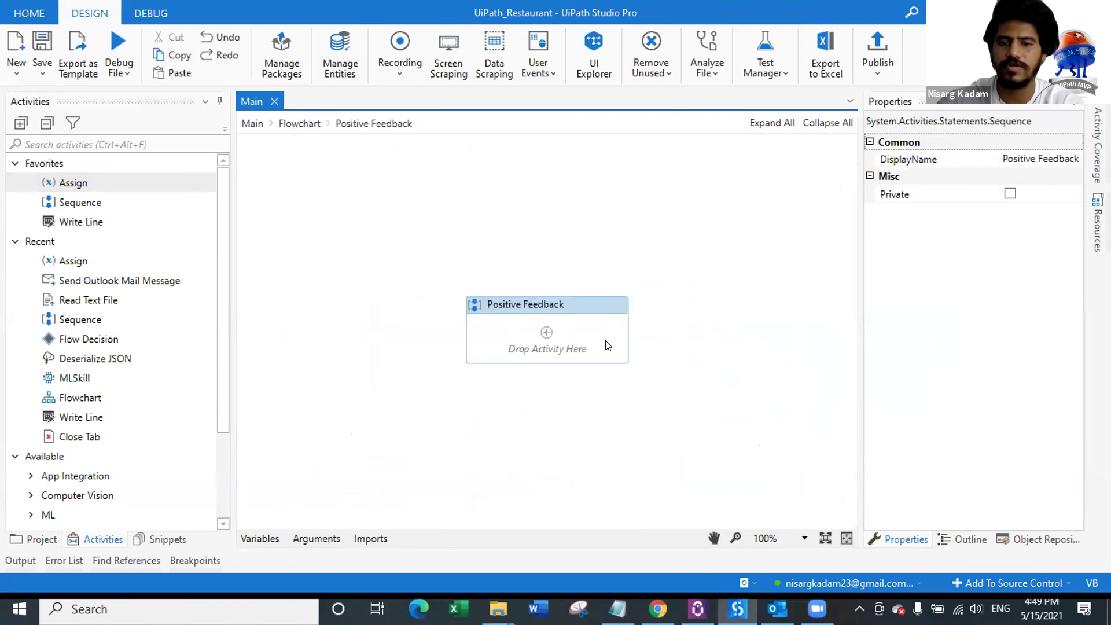
key(ctrl+v)
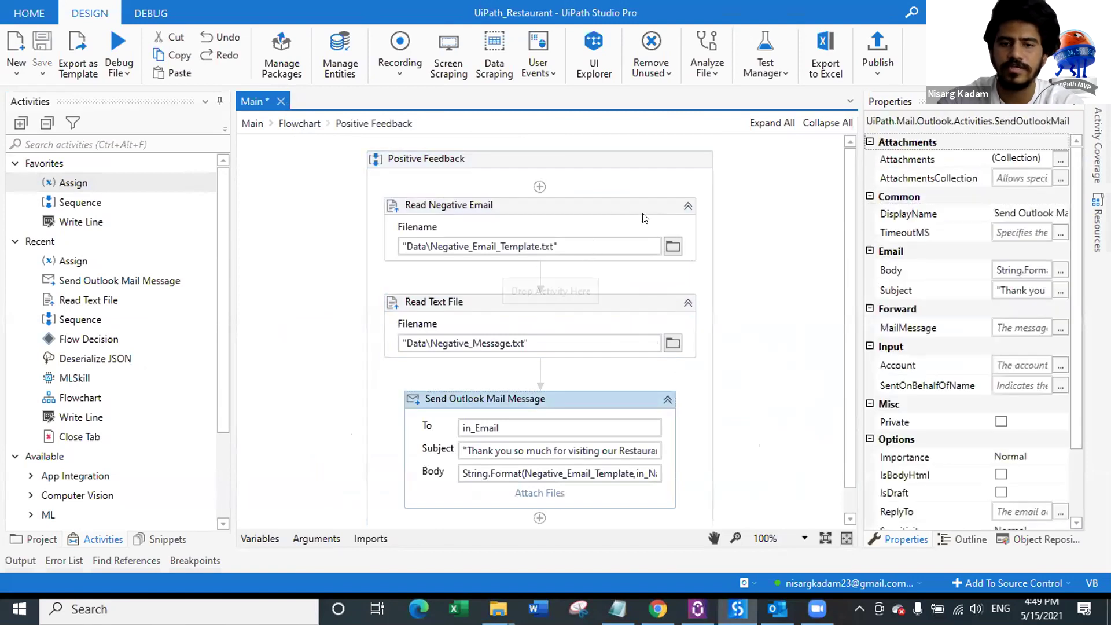
Step: Point the two file reads to Positive_Email_Template.txt and Positive_Message.txt
click(671, 250)
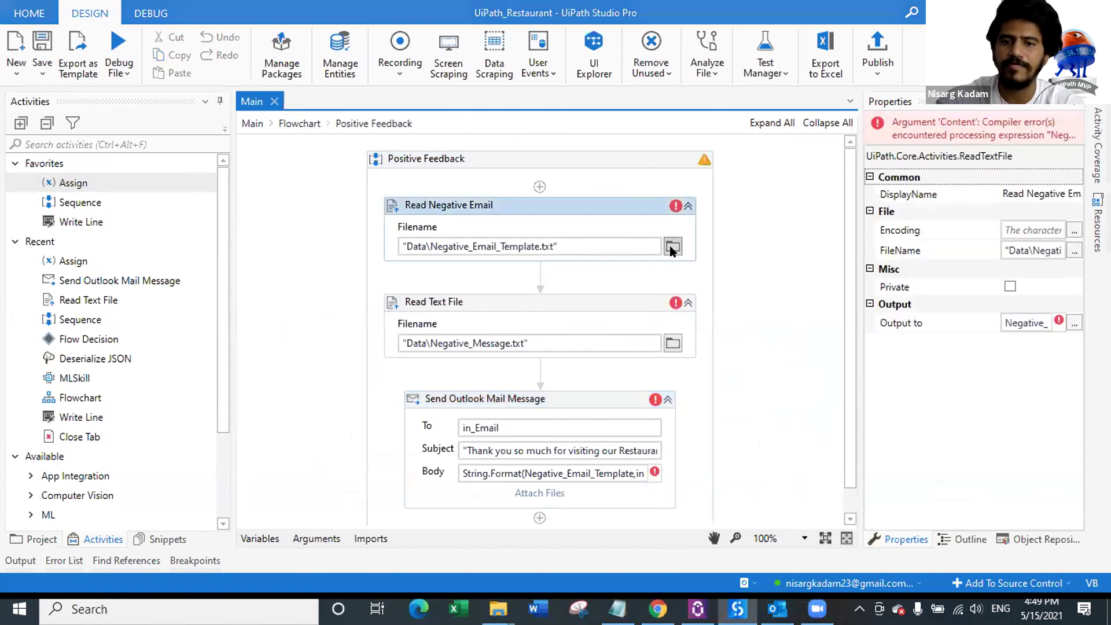
click(234, 169)
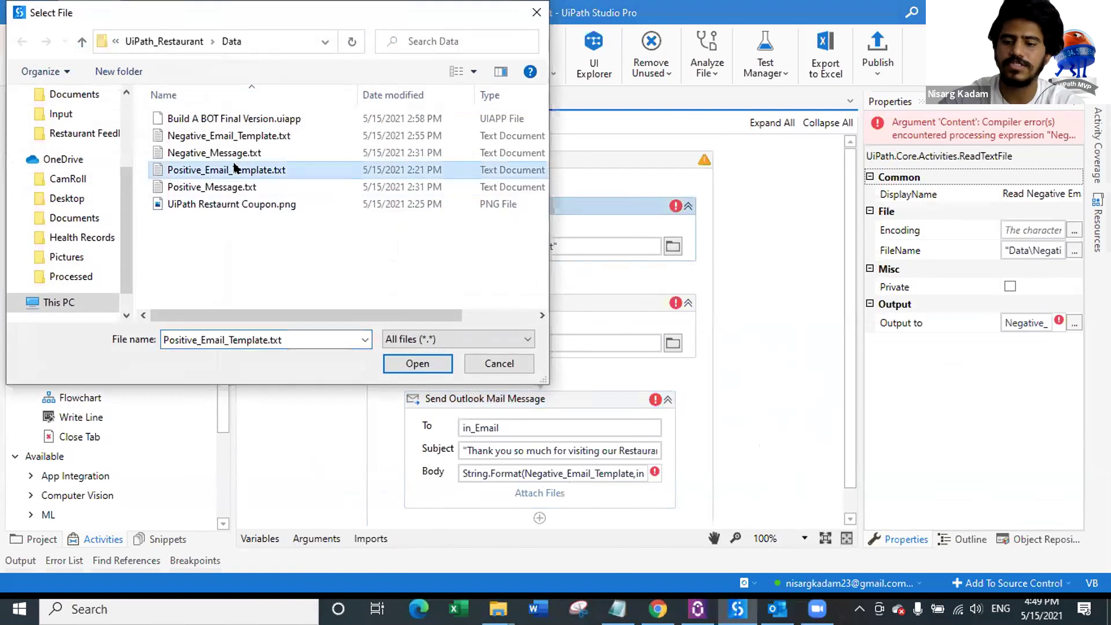
double_click(234, 169)
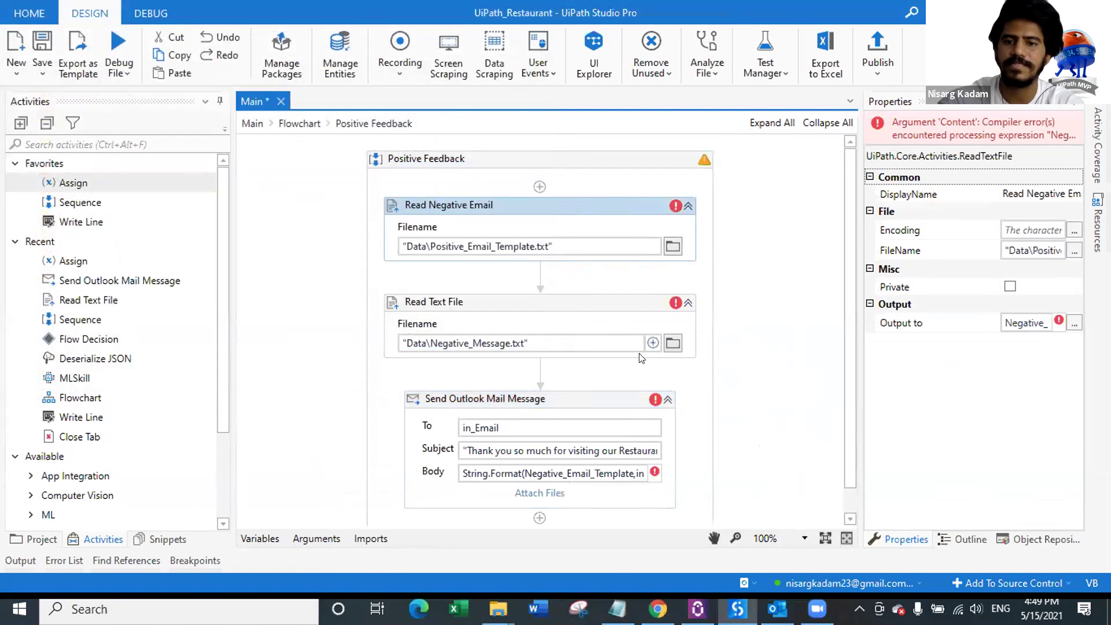
click(673, 344)
click(250, 187)
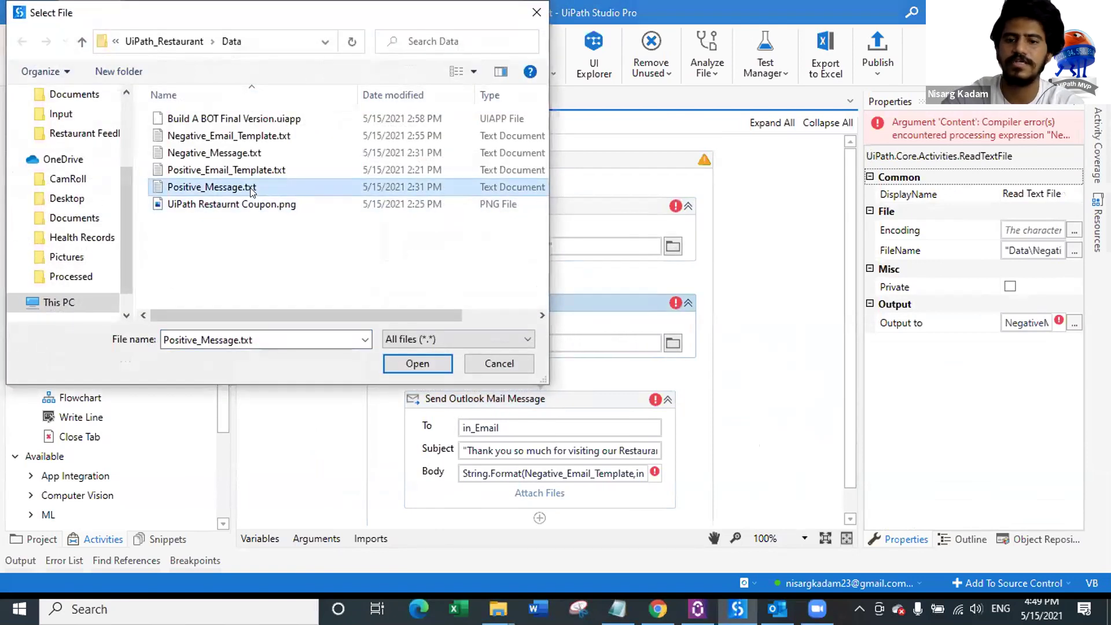
double_click(250, 188)
Step: Replace the email-template read's output with a new PositiveEmail variable
click(568, 207)
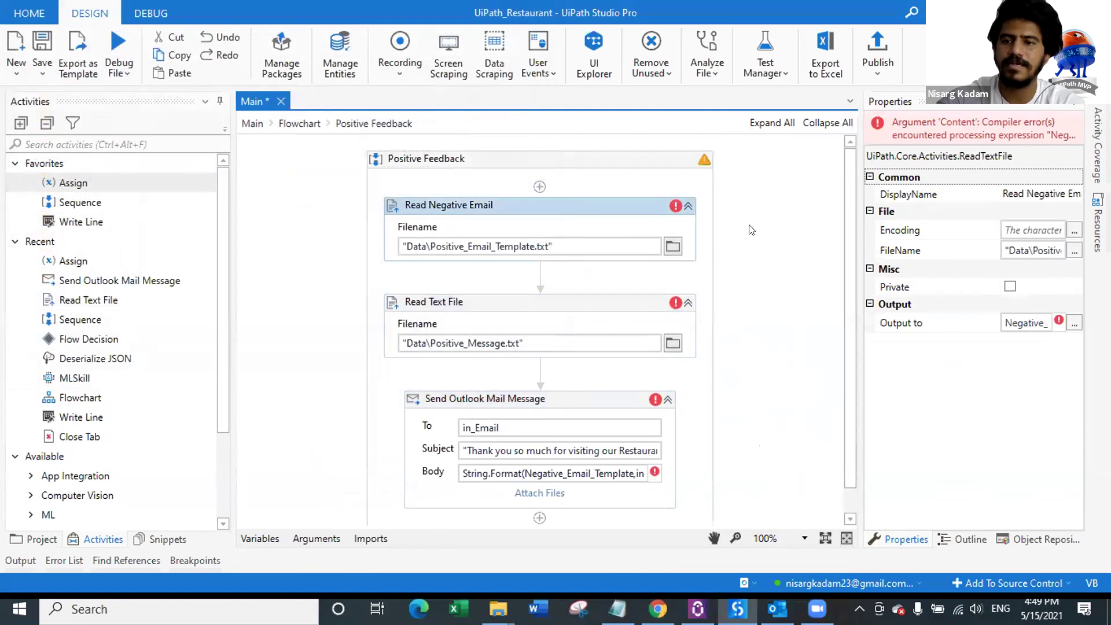
click(1020, 323)
key(End)
key(ctrl+a)
key(BackSpace)
key(ctrl+k)
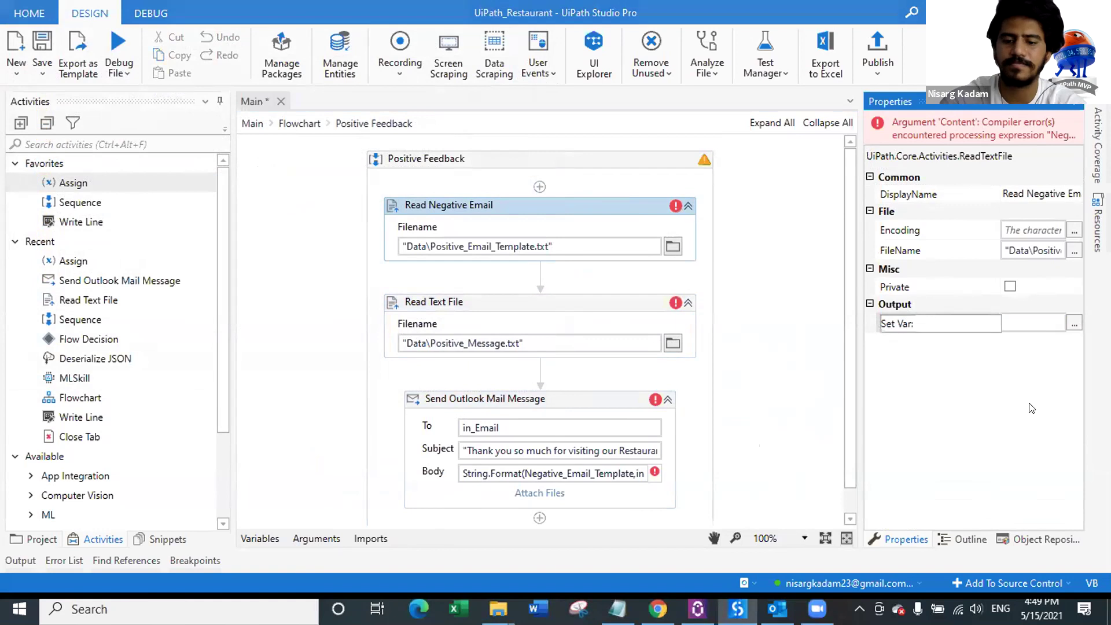
text(Positive_Email)
key(Return)
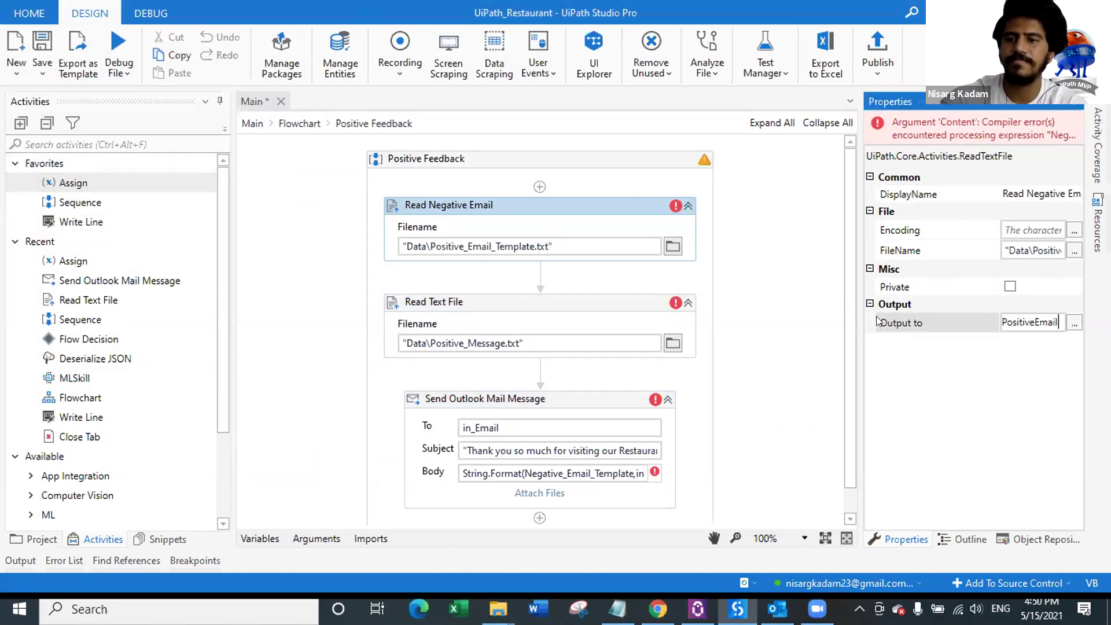
Step: Make a new PositiveMessage variable the message read's output and save the workflow
click(608, 309)
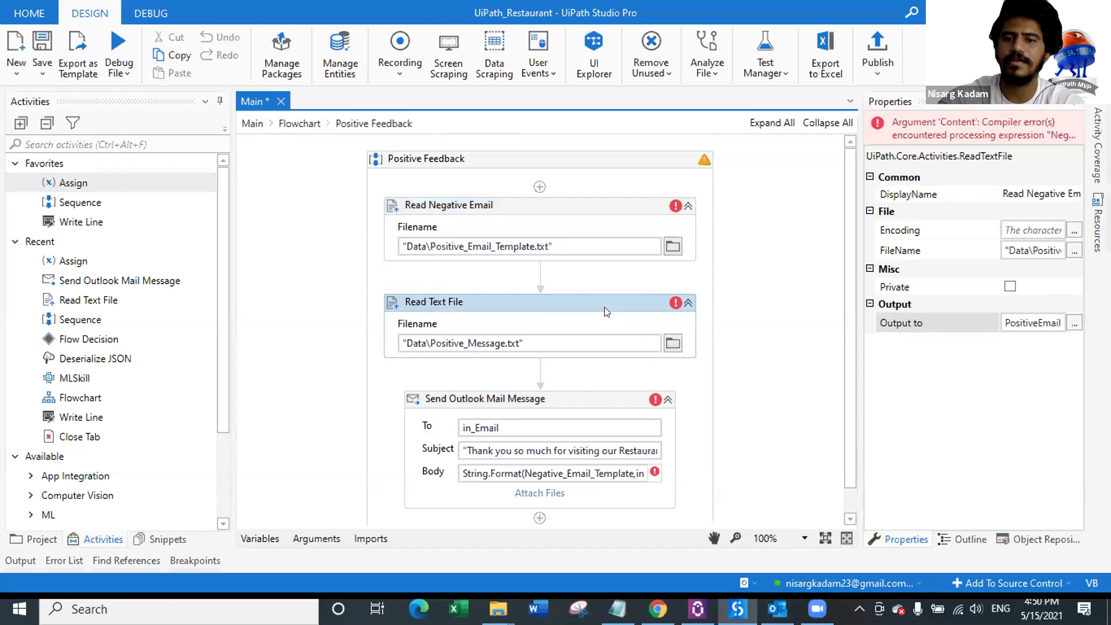
click(1013, 322)
key(ctrl+a)
key(BackSpace)
key(ctrl+k)
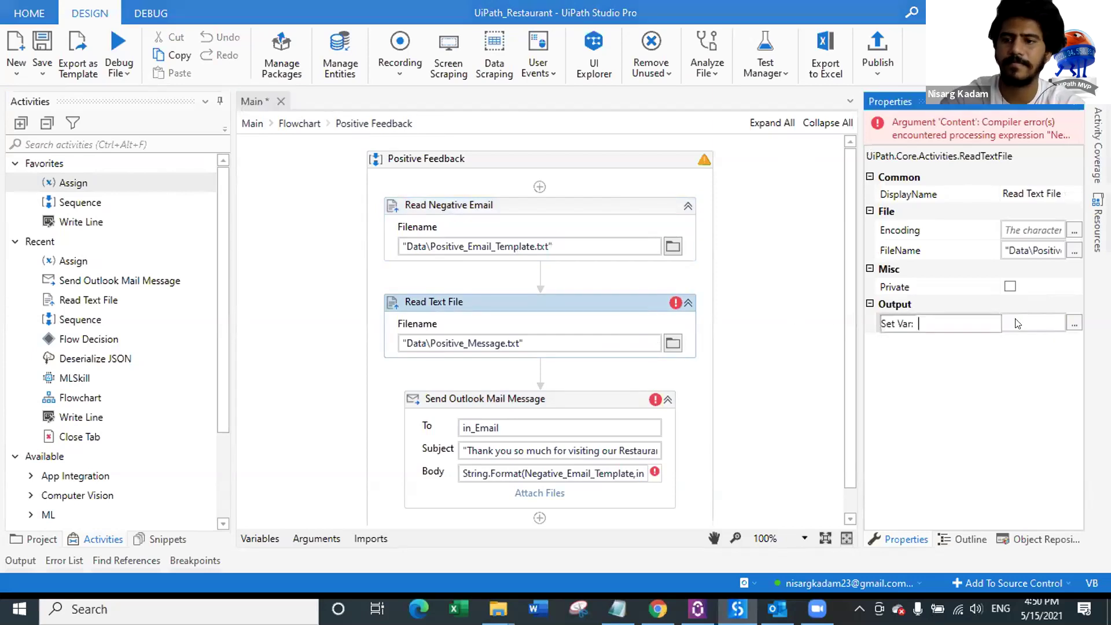
text(PositiveMessage)
key(Return)
key(ctrl+s)
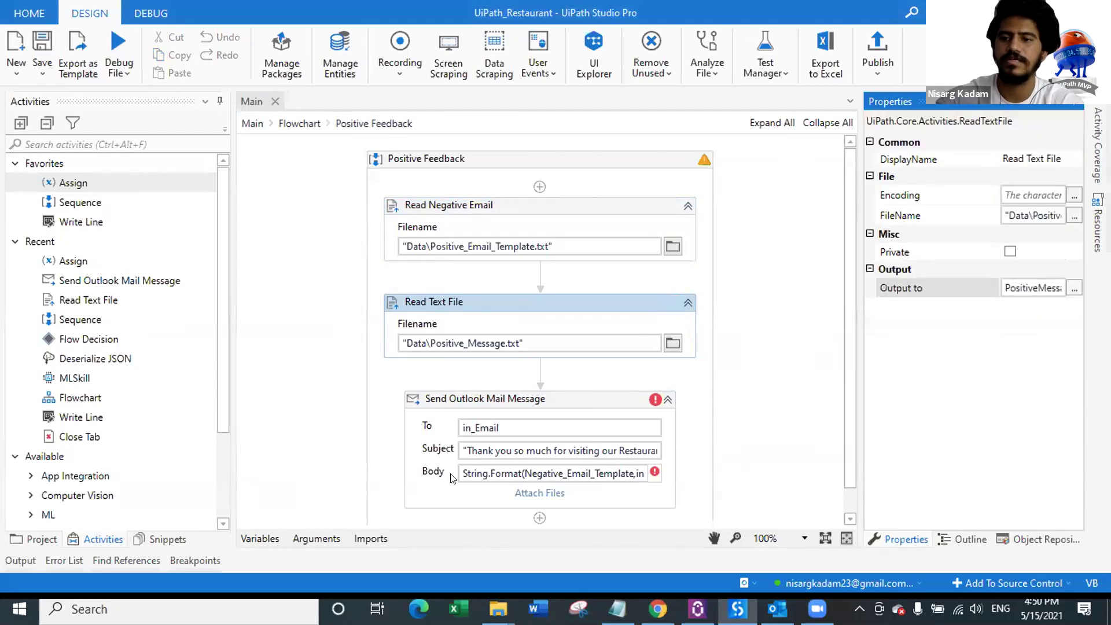
click(591, 399)
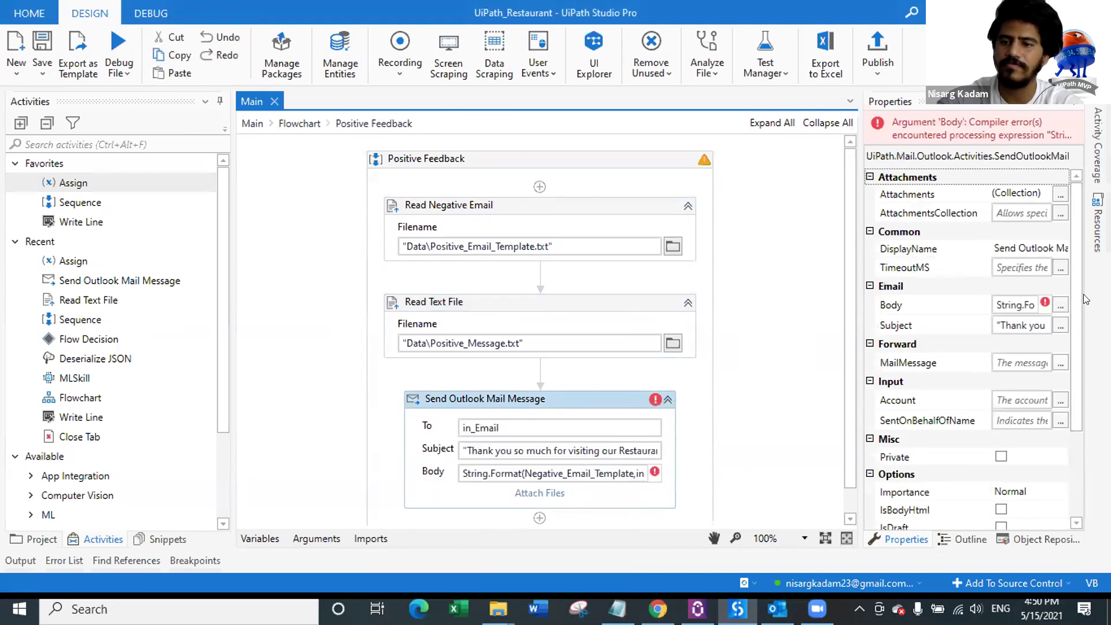
Step: Replace Negative_Email_Template with PositiveEmail in the email body expression
click(1061, 305)
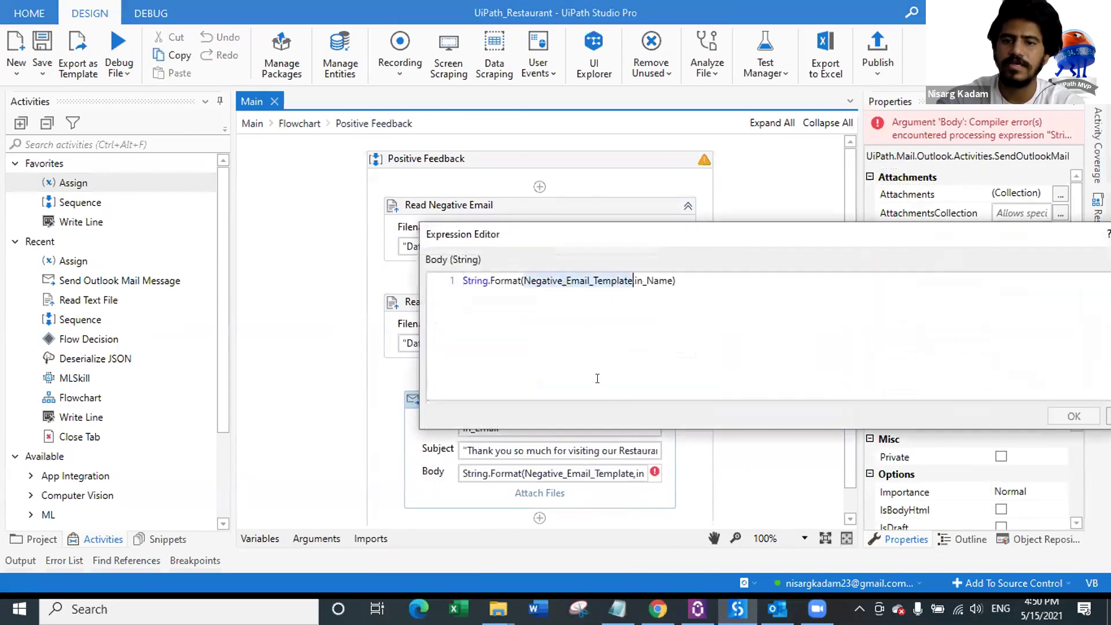
key(BackSpace)
text(PositiveEmail)
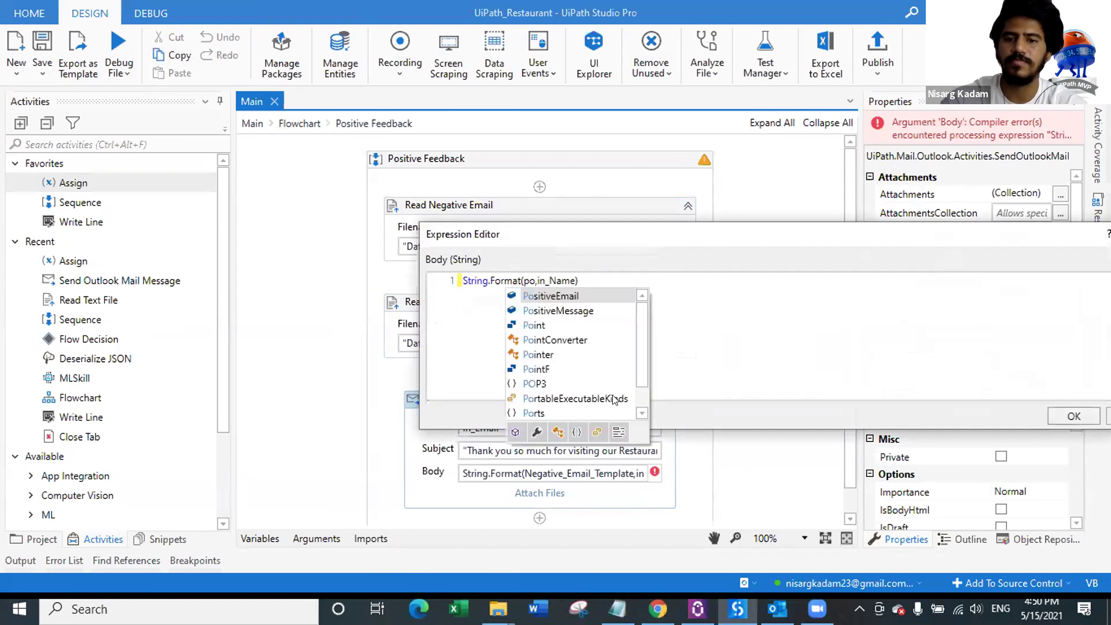
click(1058, 418)
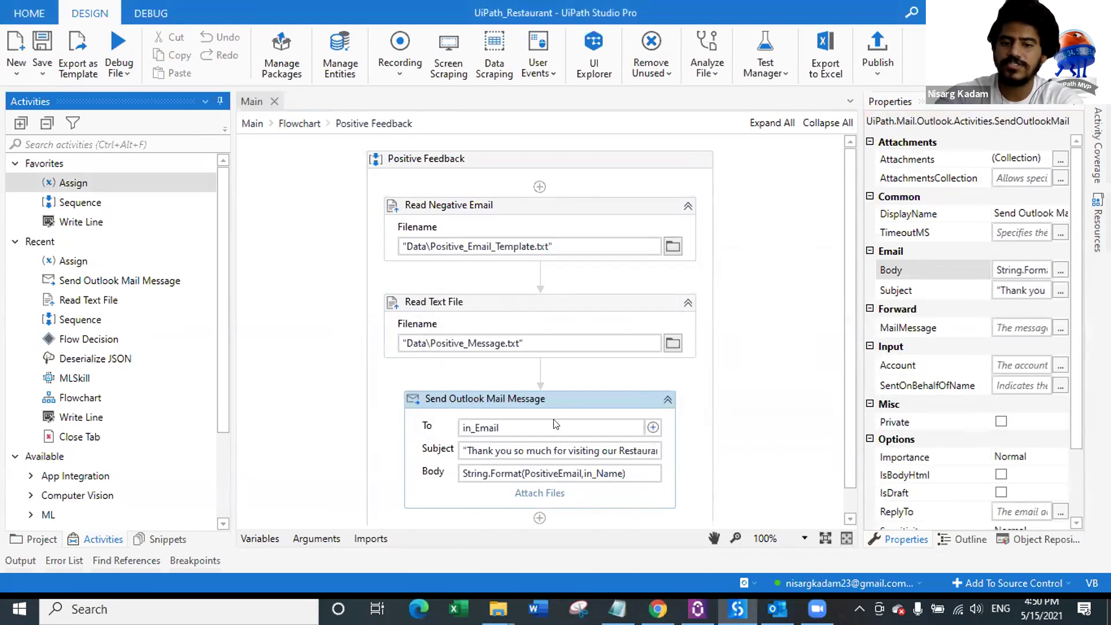
Step: Remove the email's file attachment and place an Assign below the mail step
click(545, 494)
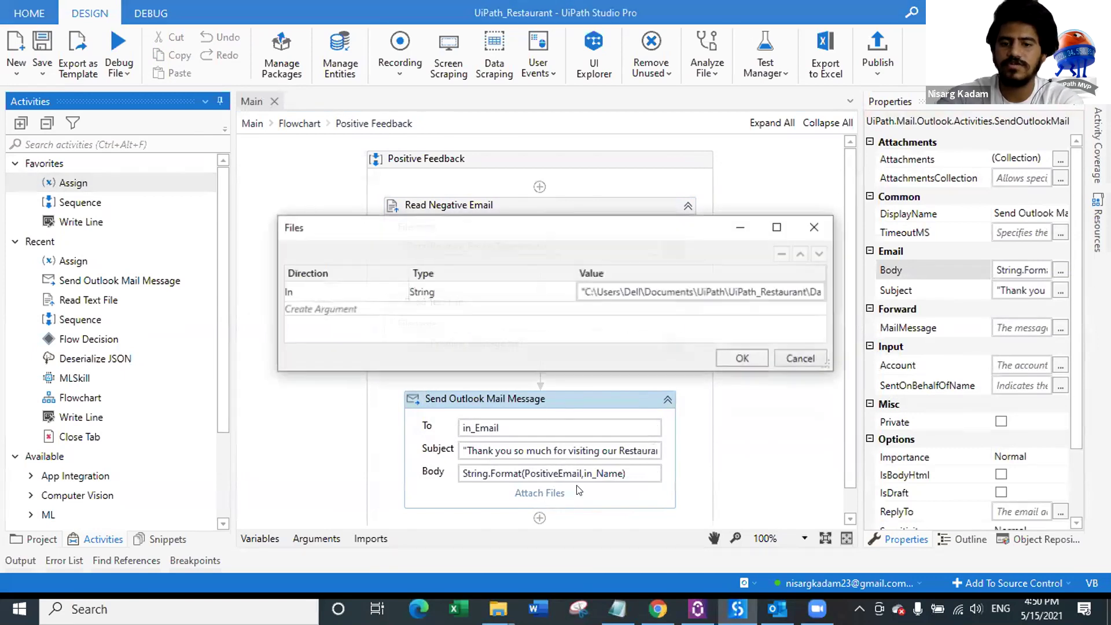
click(481, 293)
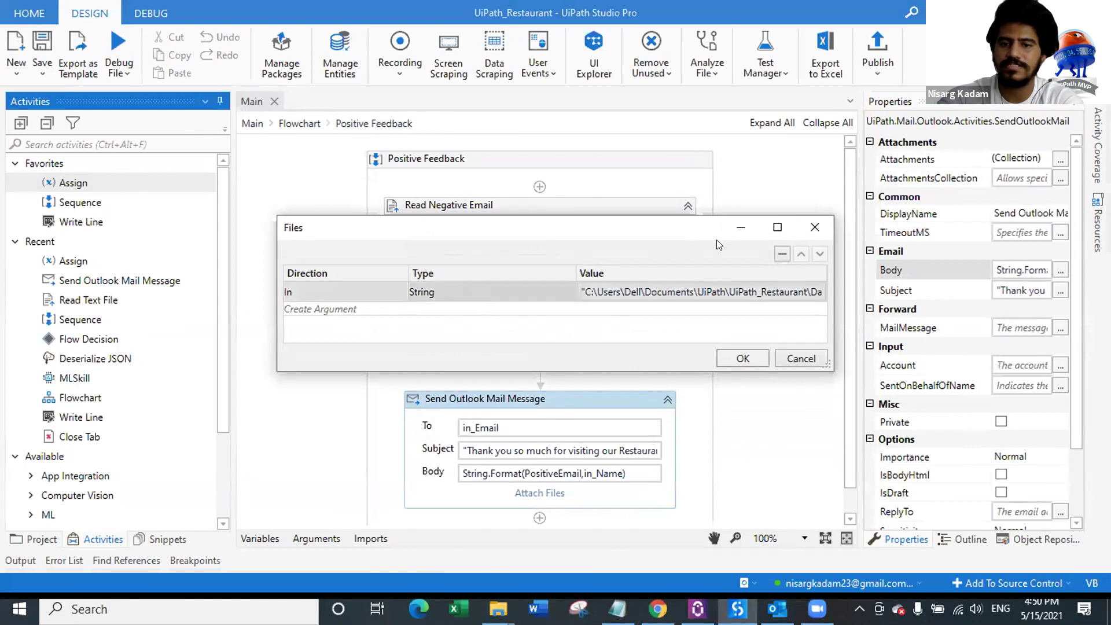
click(782, 255)
click(815, 228)
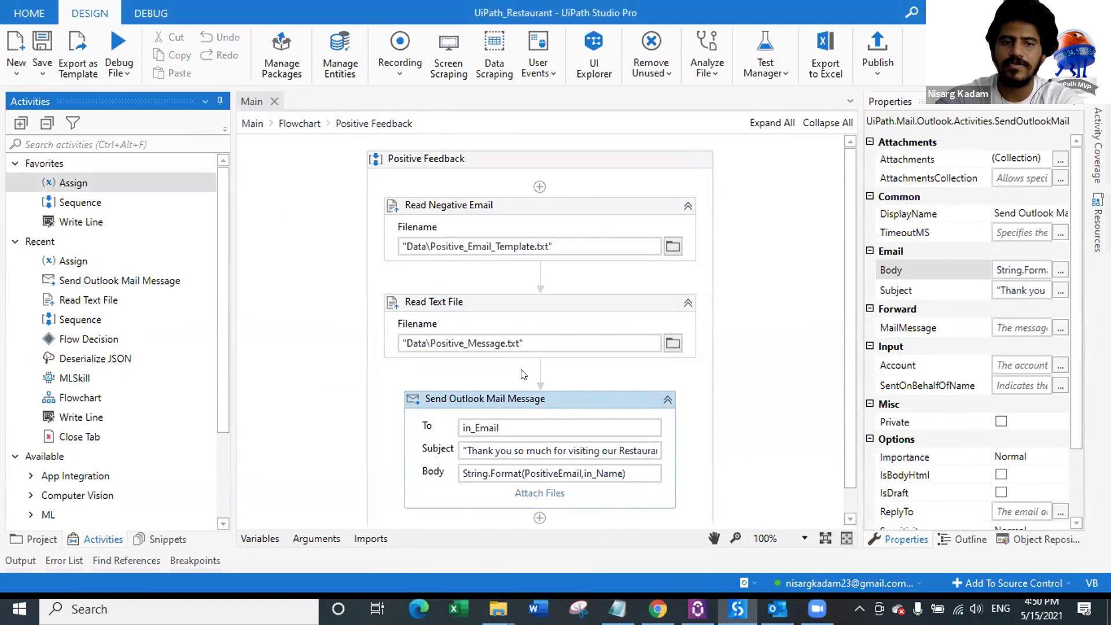
scroll(599, 392, down, 1)
drag(395, 390, 547, 476)
Step: Set the new Assign's To field to out_Message and save
click(463, 514)
text(ou)
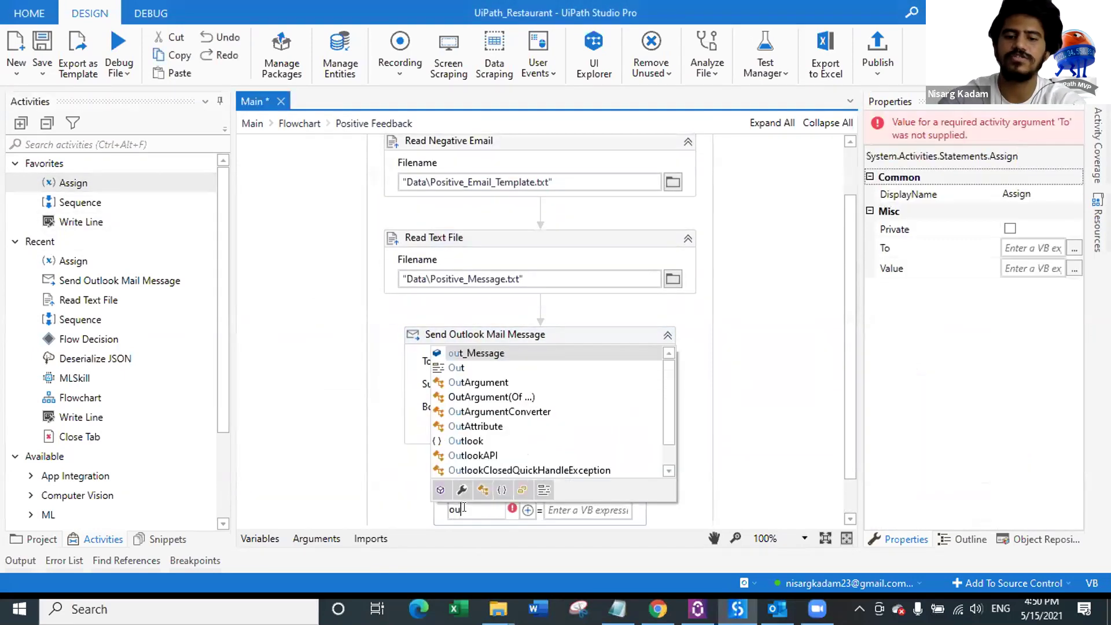
text(t)
key(Return)
key(ctrl+s)
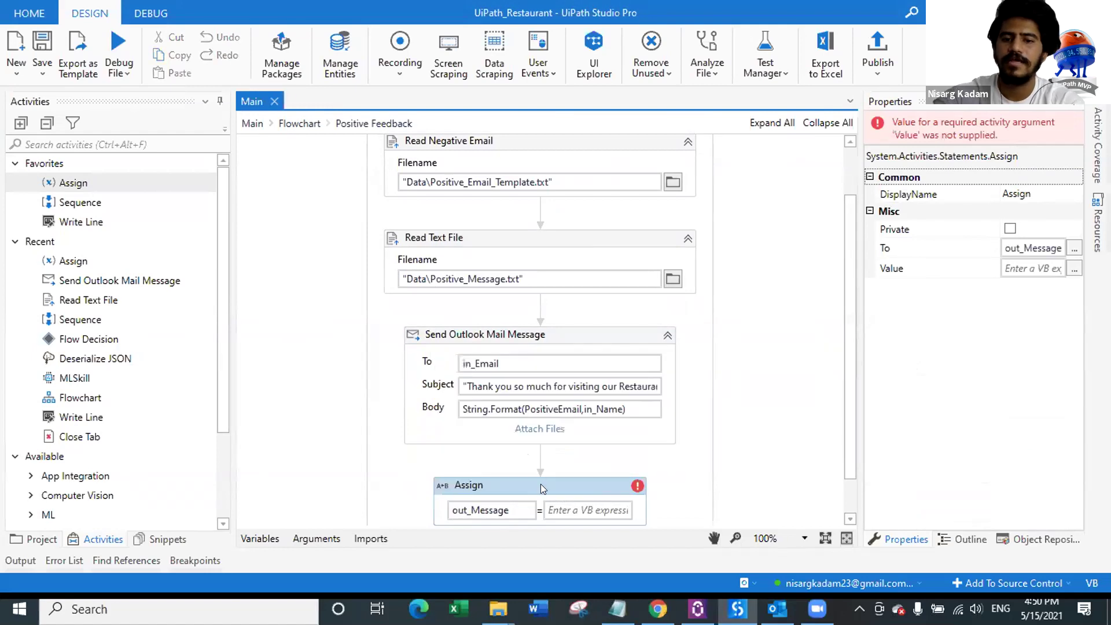
Step: Give the Assign the value String.Format(PositiveMessage,in_Name) and return to the Main Flowchart
click(1074, 268)
text(String.forma)
key(Tab)
text((positiveMessage)
key(Tab)
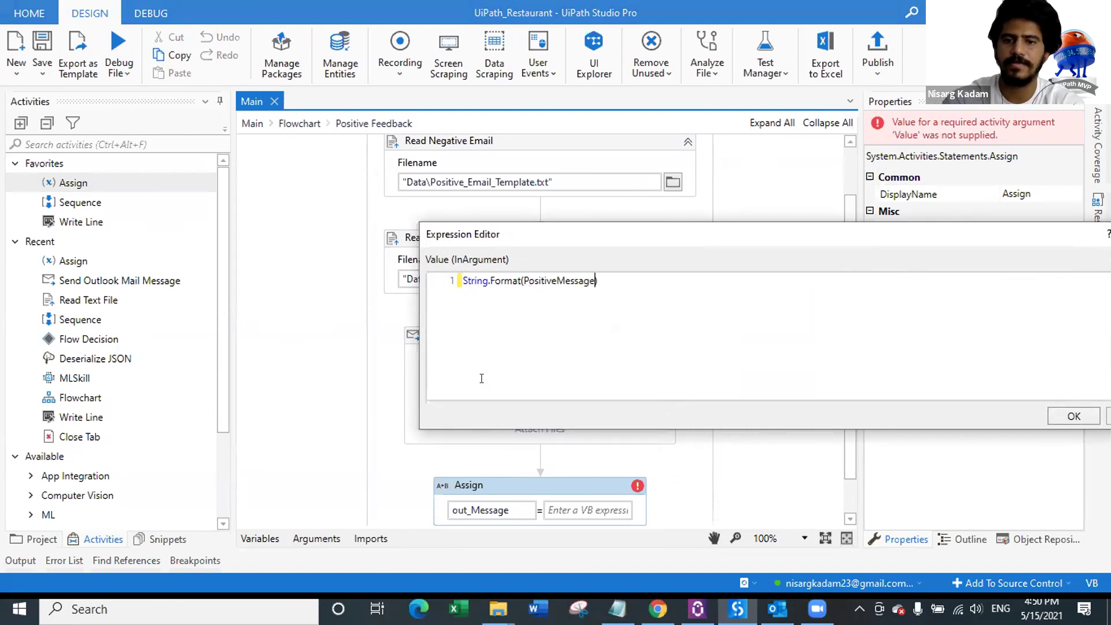
text(,in_Name)
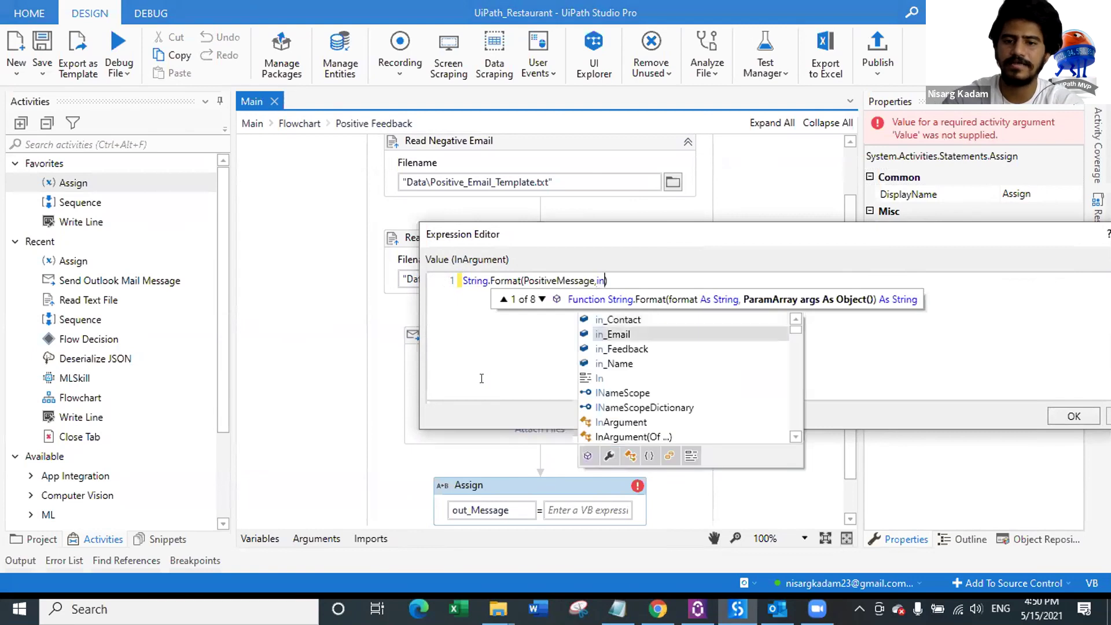
key(Escape)
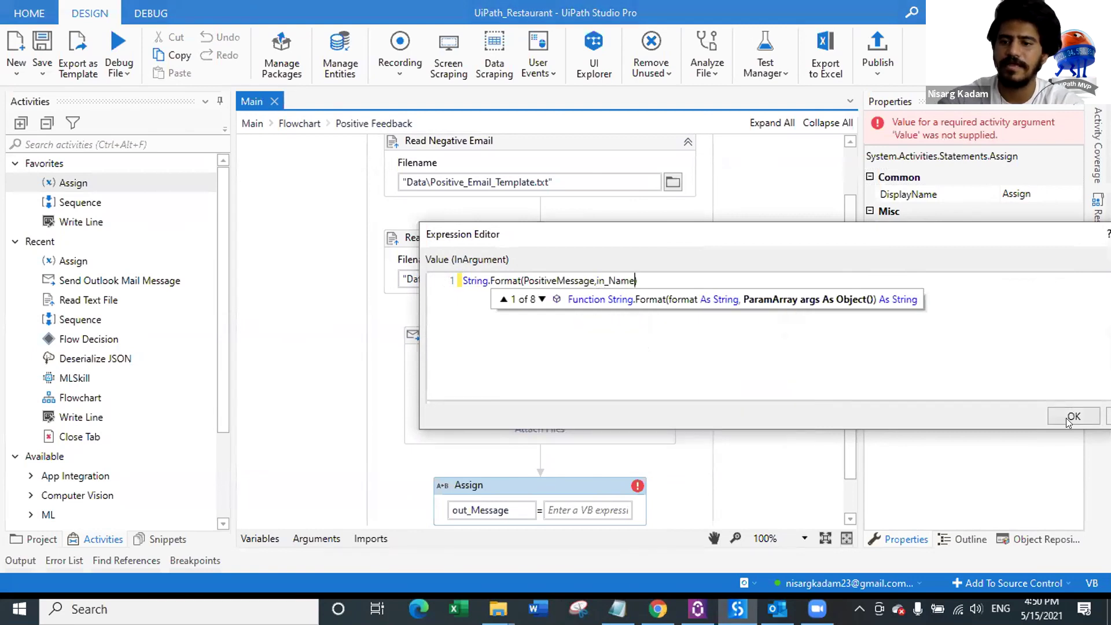
click(1073, 417)
click(299, 123)
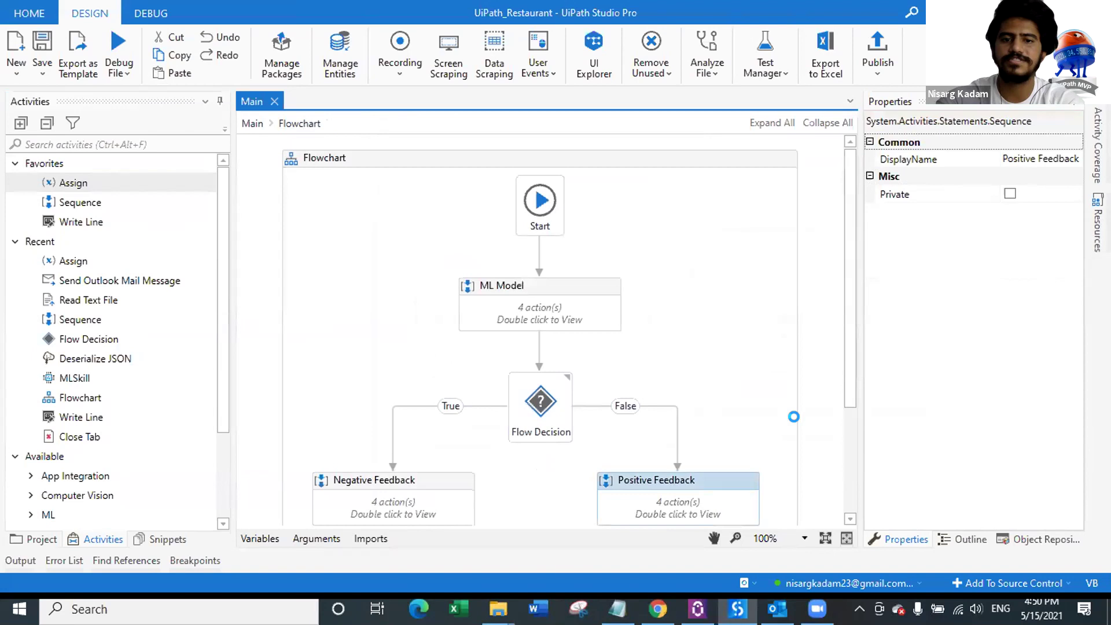
Step: Add and dock the annotation "ML model is used to predict the sentiment." on ML Model
scroll(729, 423, down, 3)
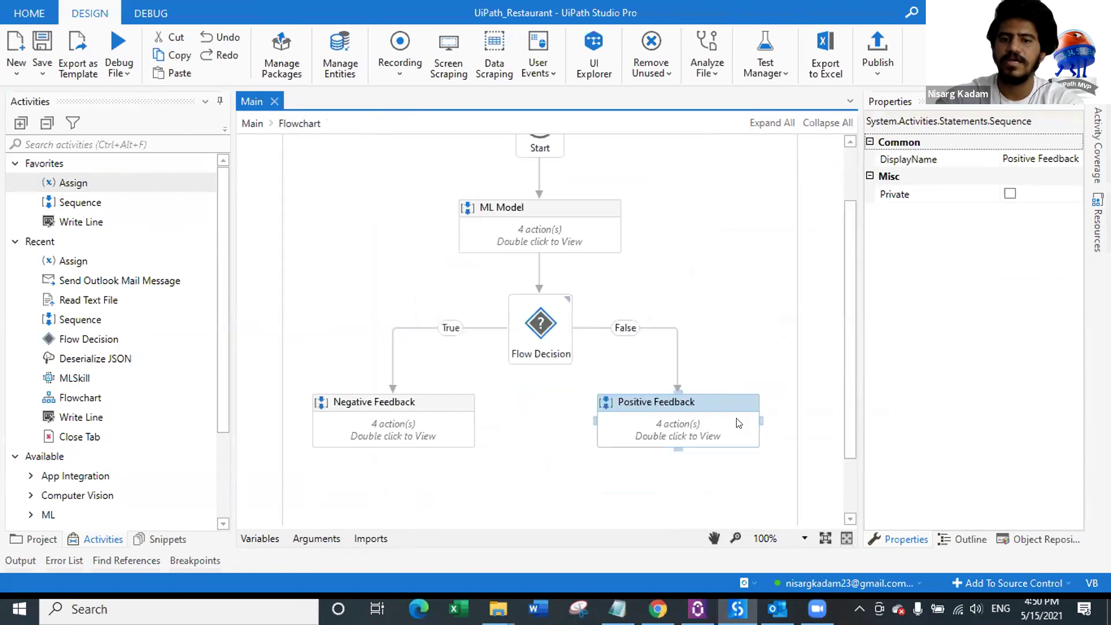
click(681, 242)
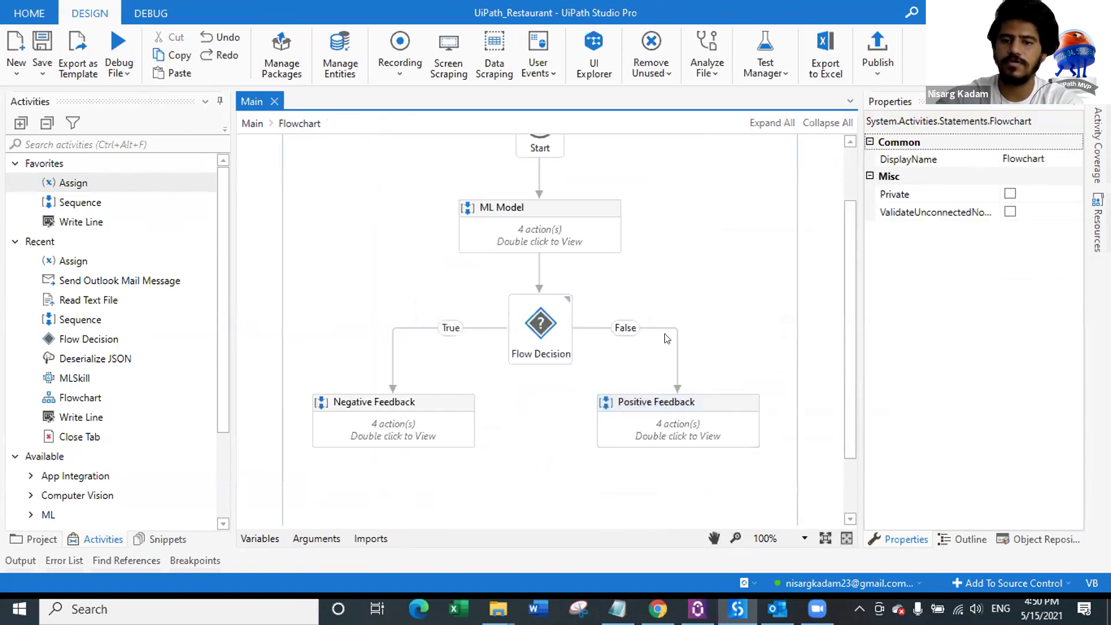
click(565, 243)
right_click(564, 243)
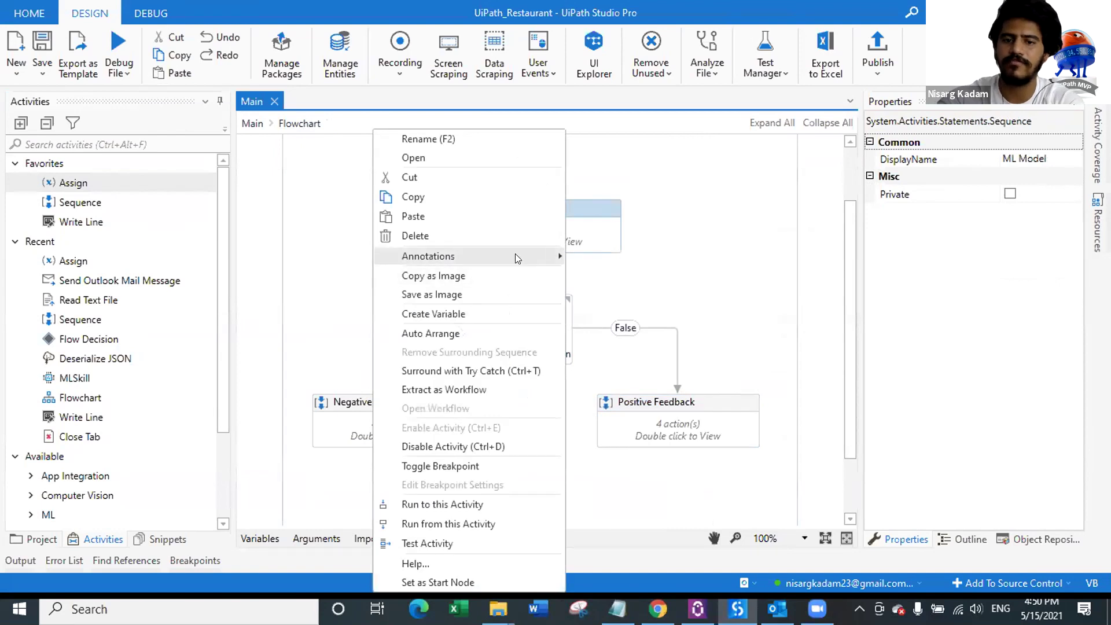
mouse_move(515, 258)
click(355, 250)
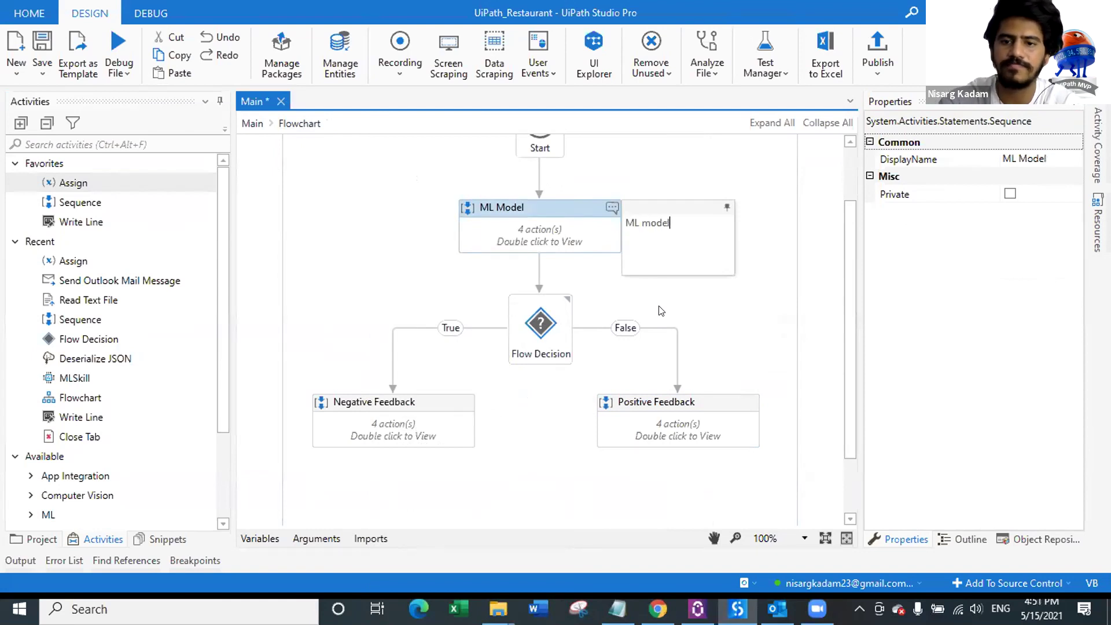
key(BackSpace)
key(BackSpace)
text(dict the sentiment.)
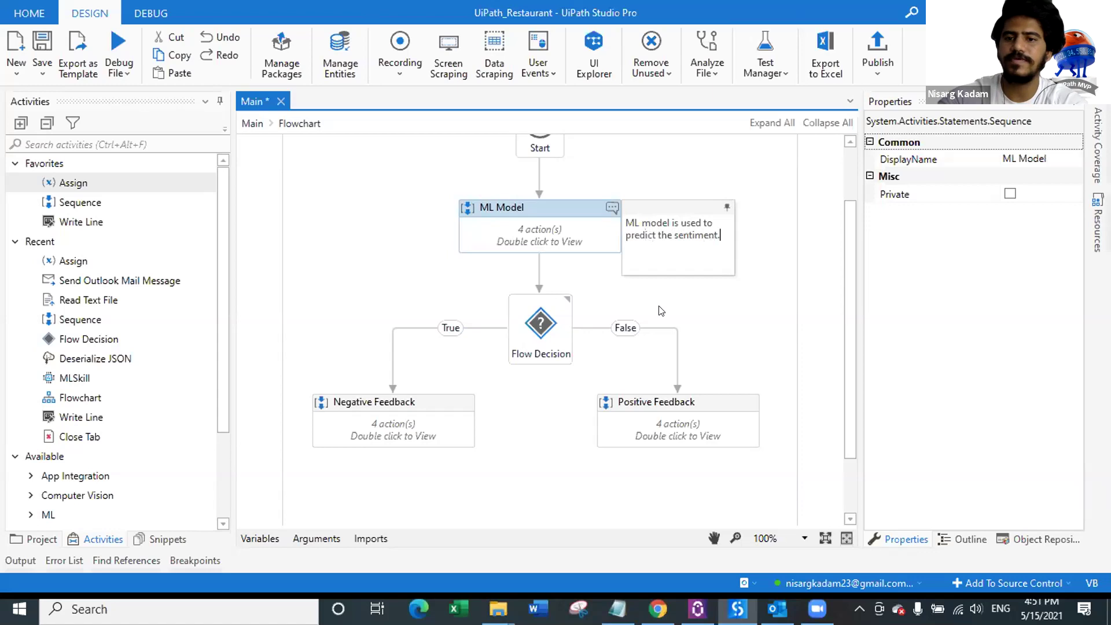
click(727, 207)
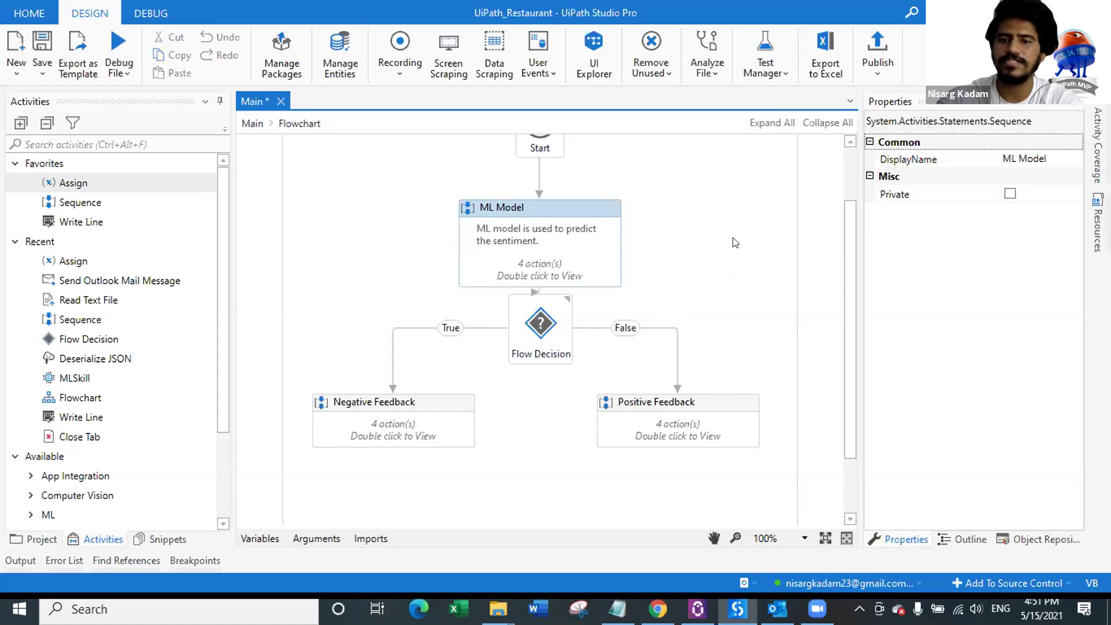
Step: Save the workflow and briefly check the Variables panel
key(ctrl+s)
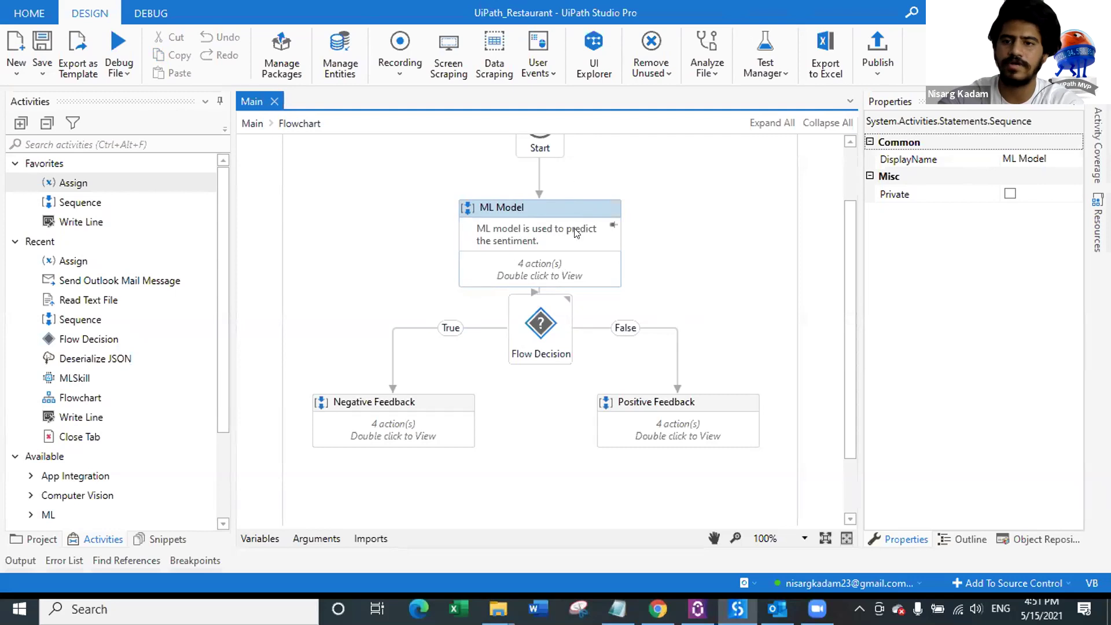
click(259, 540)
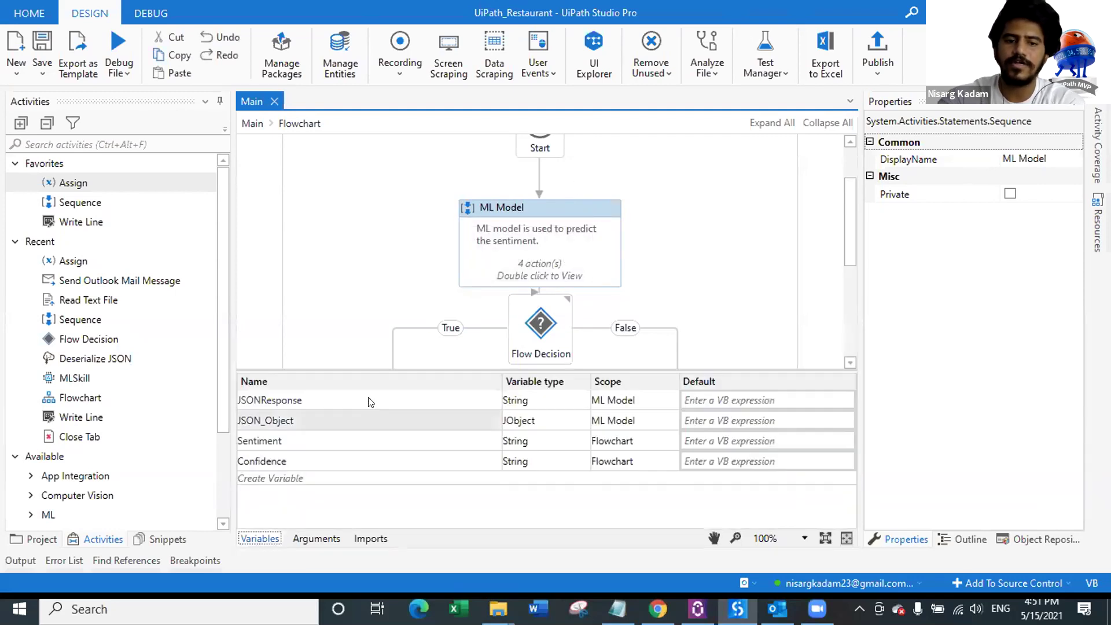
click(248, 541)
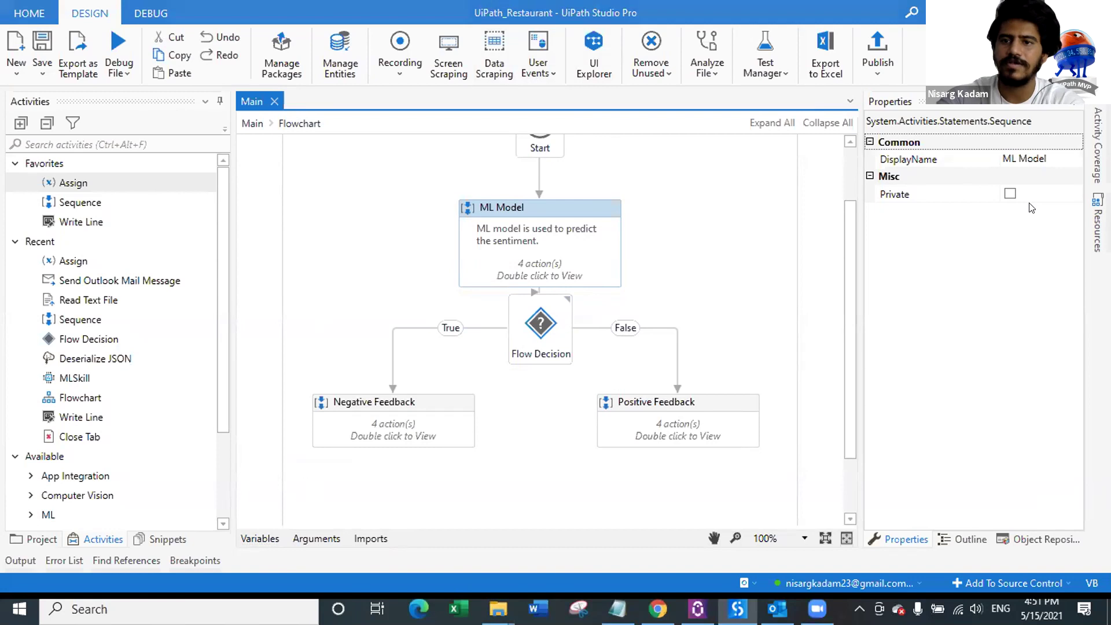
click(878, 43)
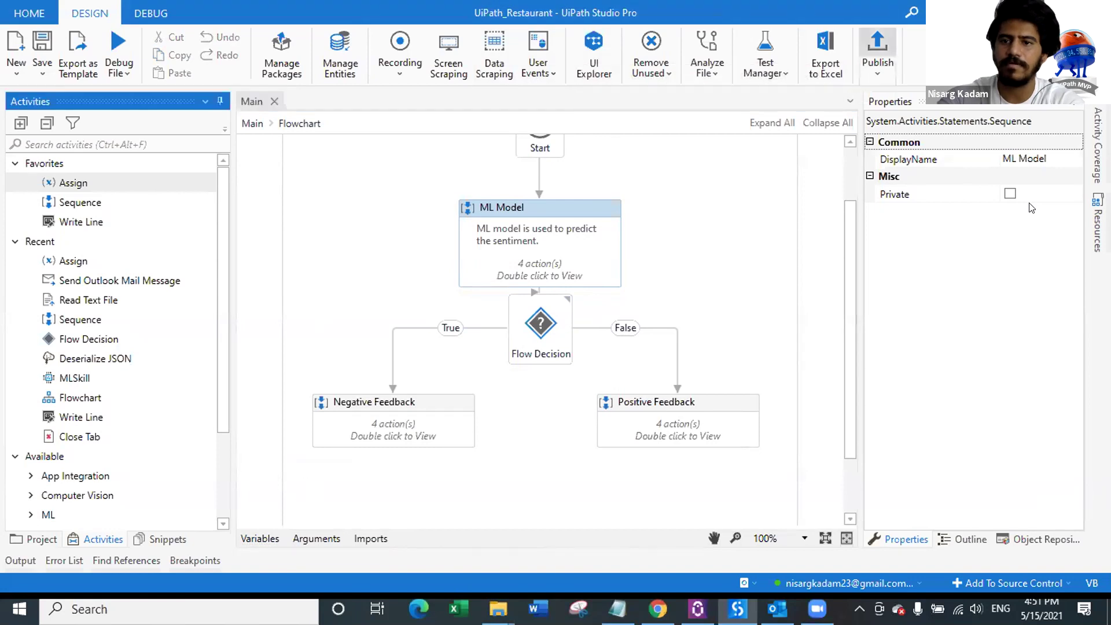
click(877, 42)
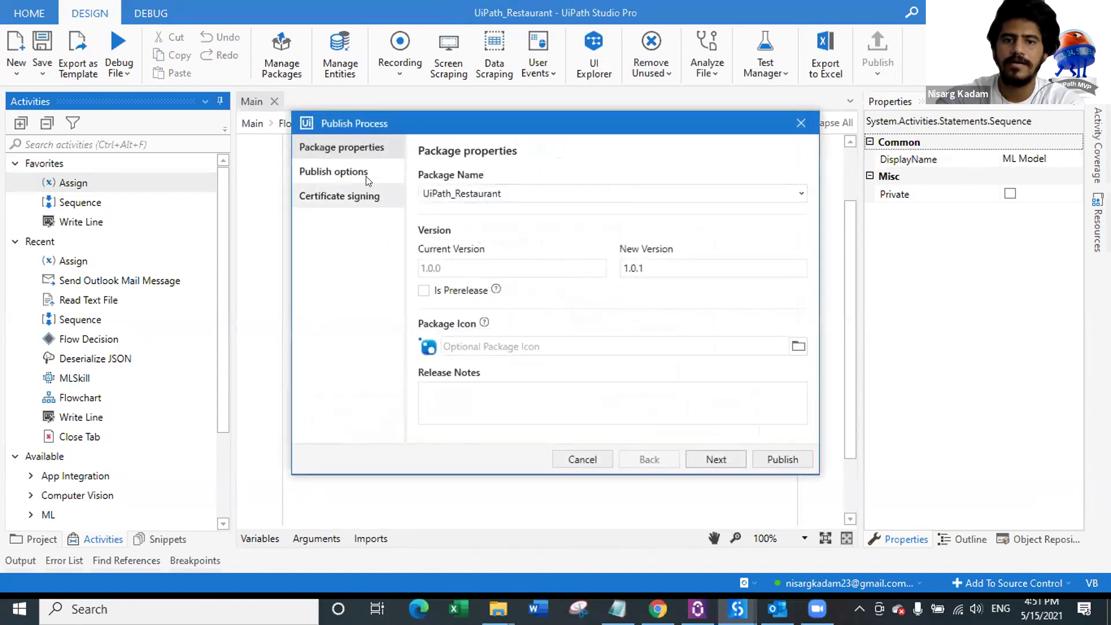
Step: Publish UiPath_Restaurant 1.0.1 to the Orchestrator Personal Workspace Feed and dismiss the success message
click(371, 175)
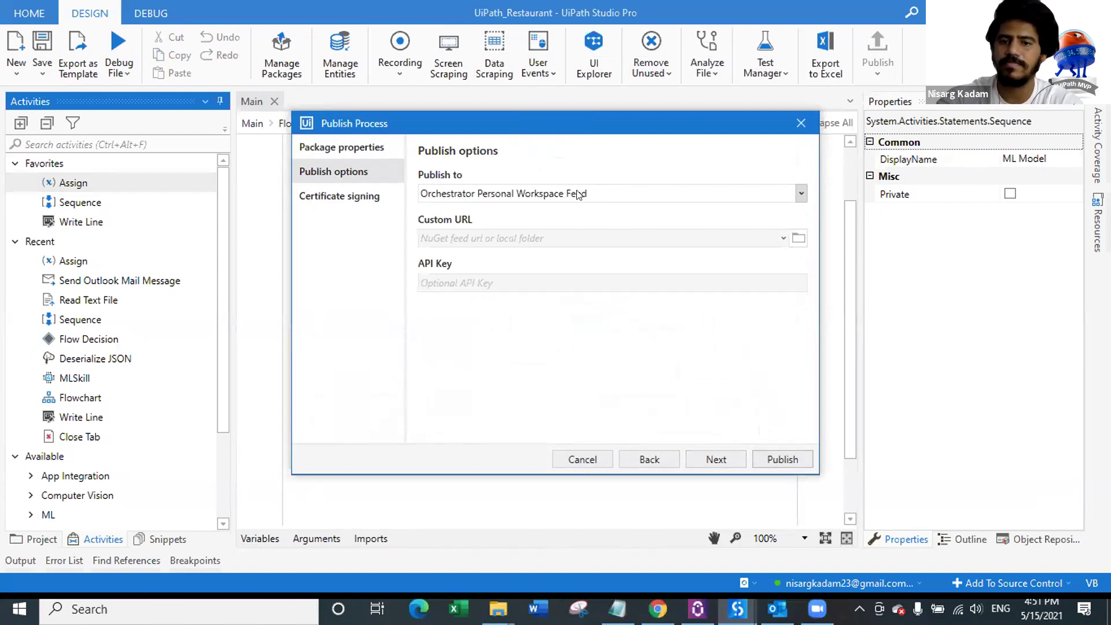
click(783, 460)
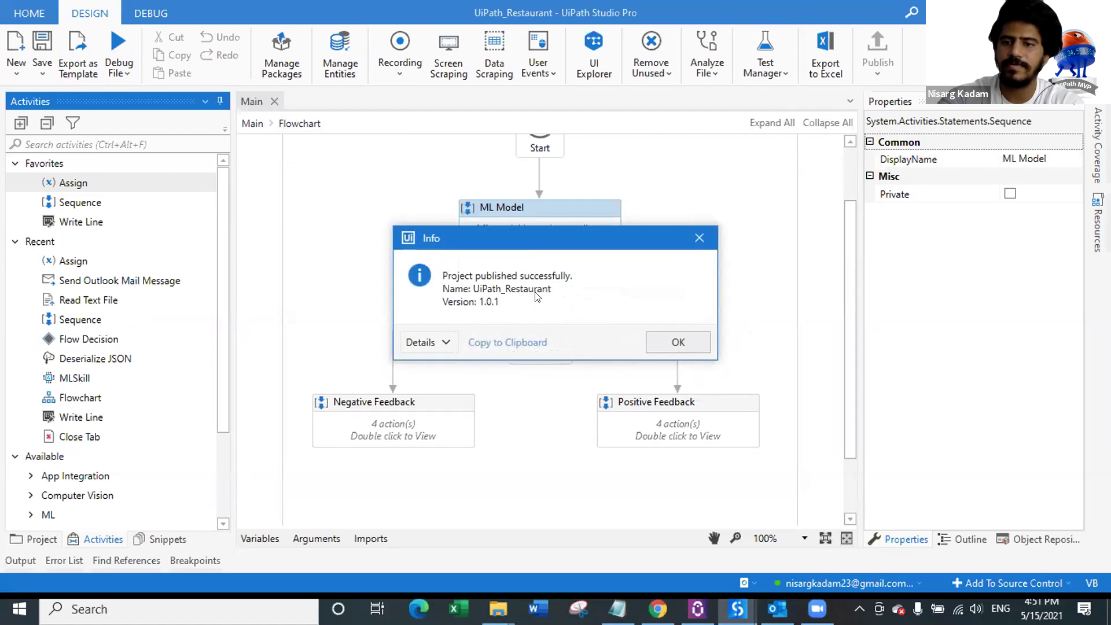
click(678, 343)
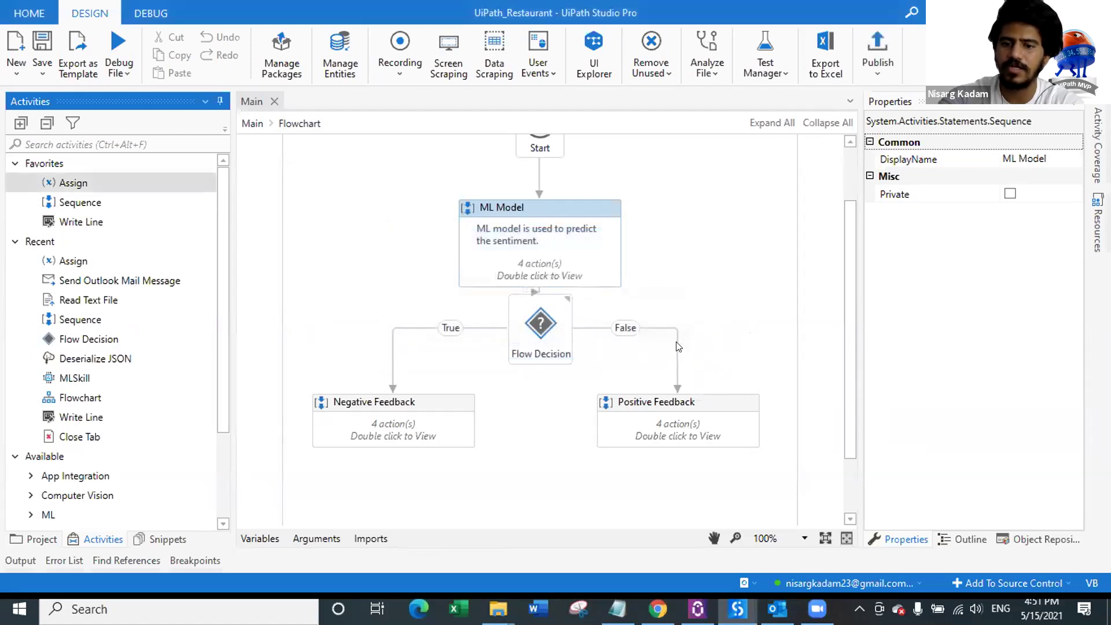
Step: Confirm UiPath_Restaurant 1.0.1 appears in My Workspace processes, then go to the Apps list
click(658, 609)
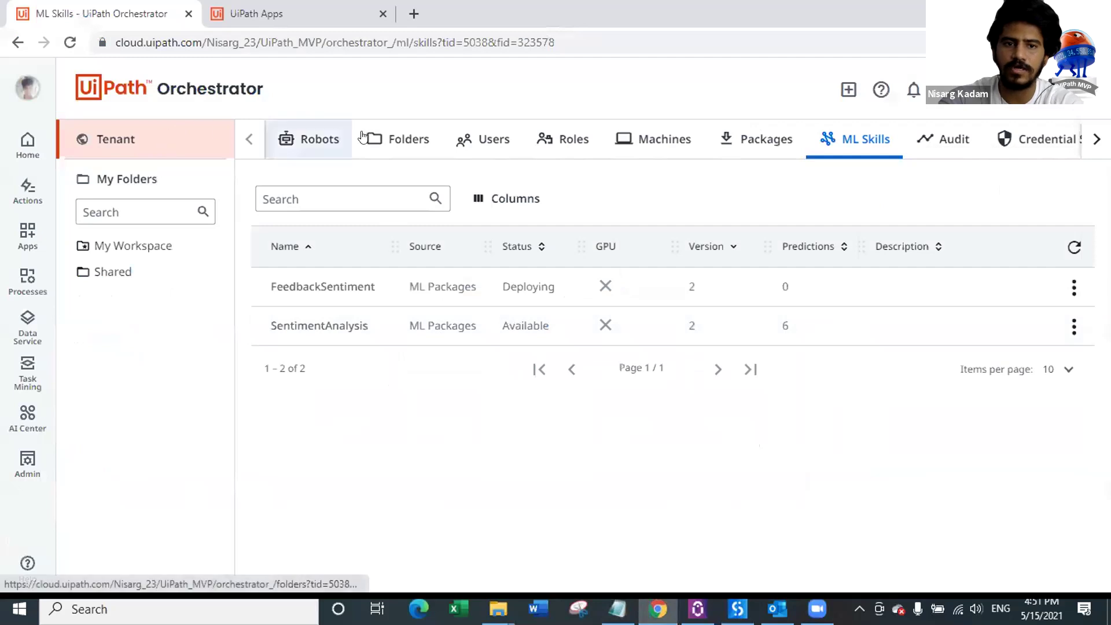
click(145, 152)
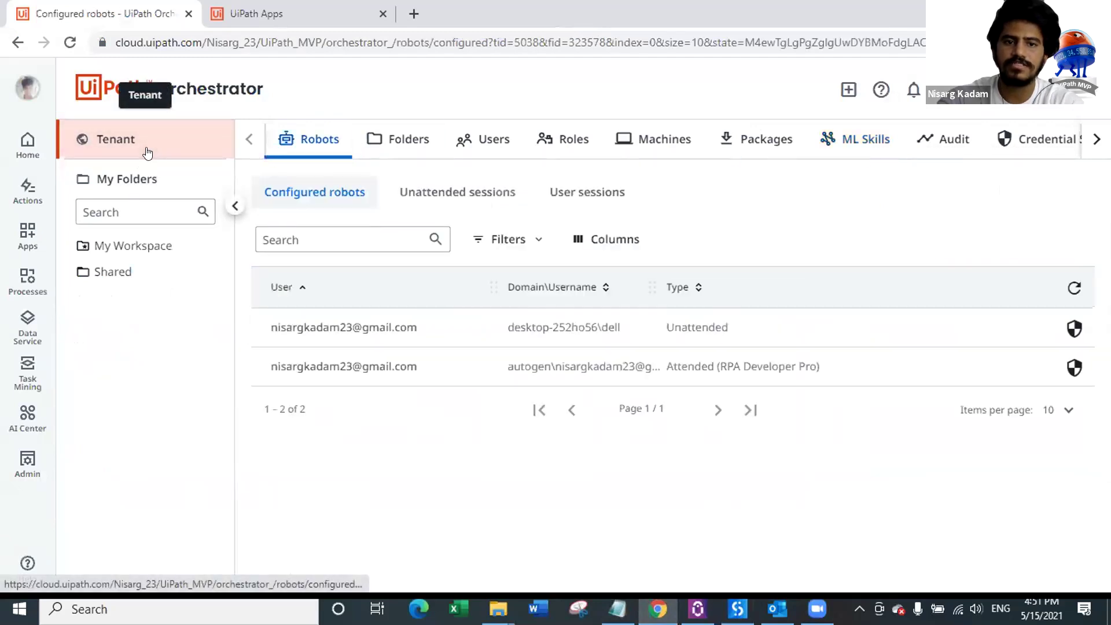
click(149, 246)
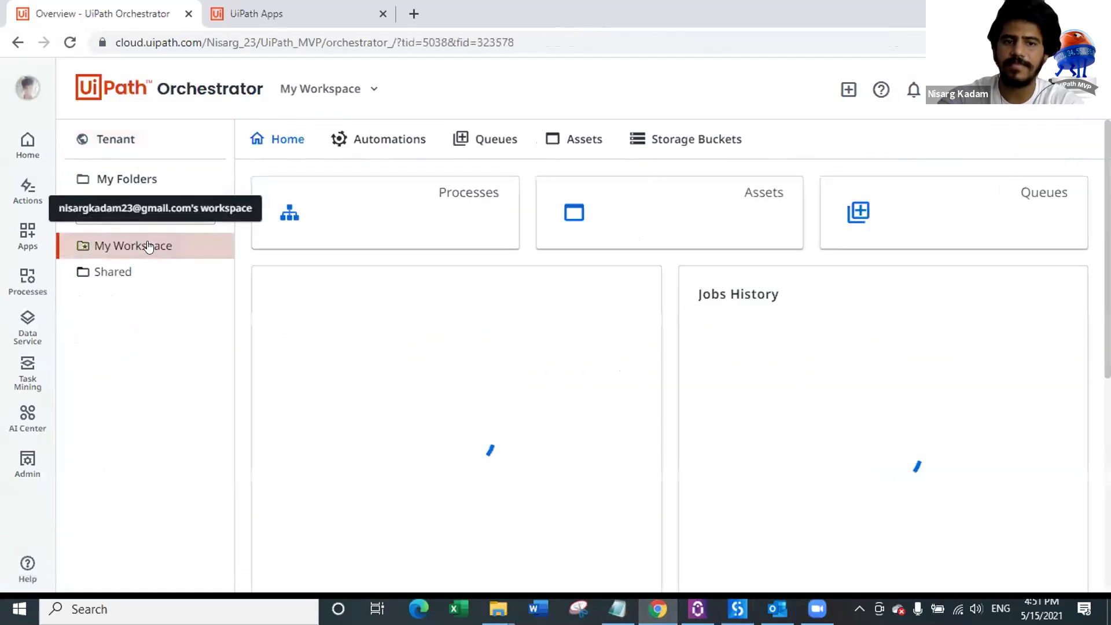
click(393, 150)
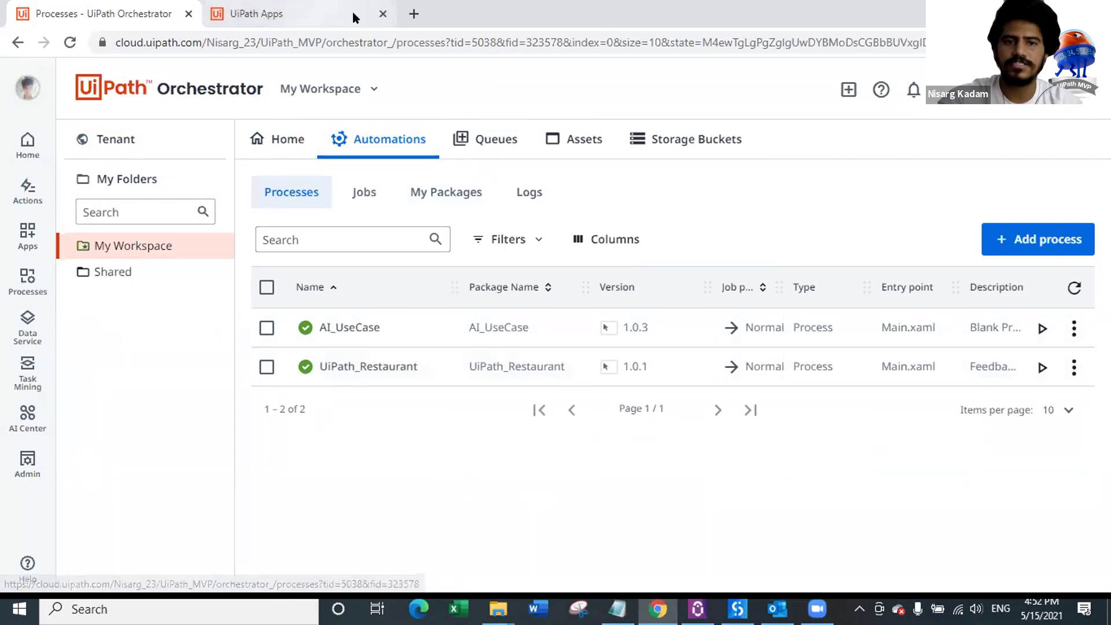
click(382, 14)
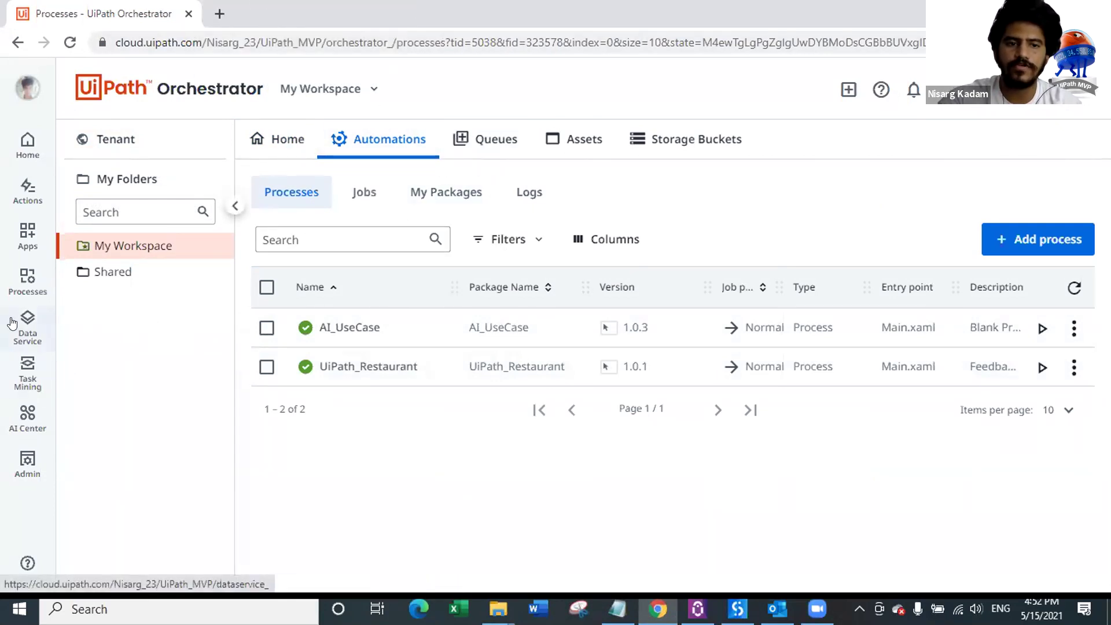
click(32, 244)
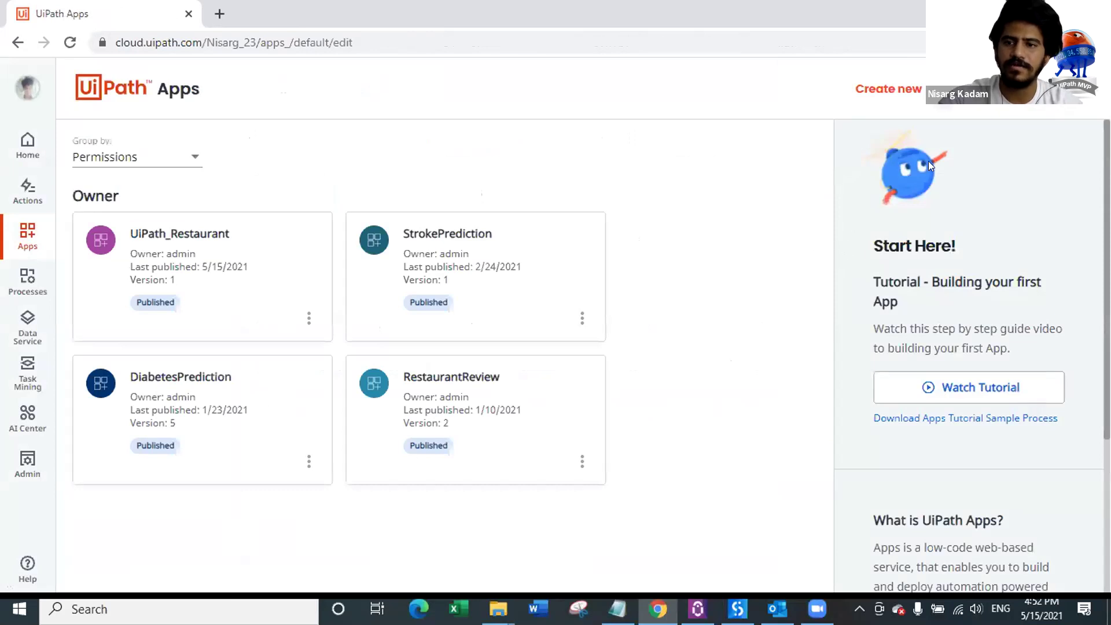
Step: Start a new app named UiPath_Store
click(920, 89)
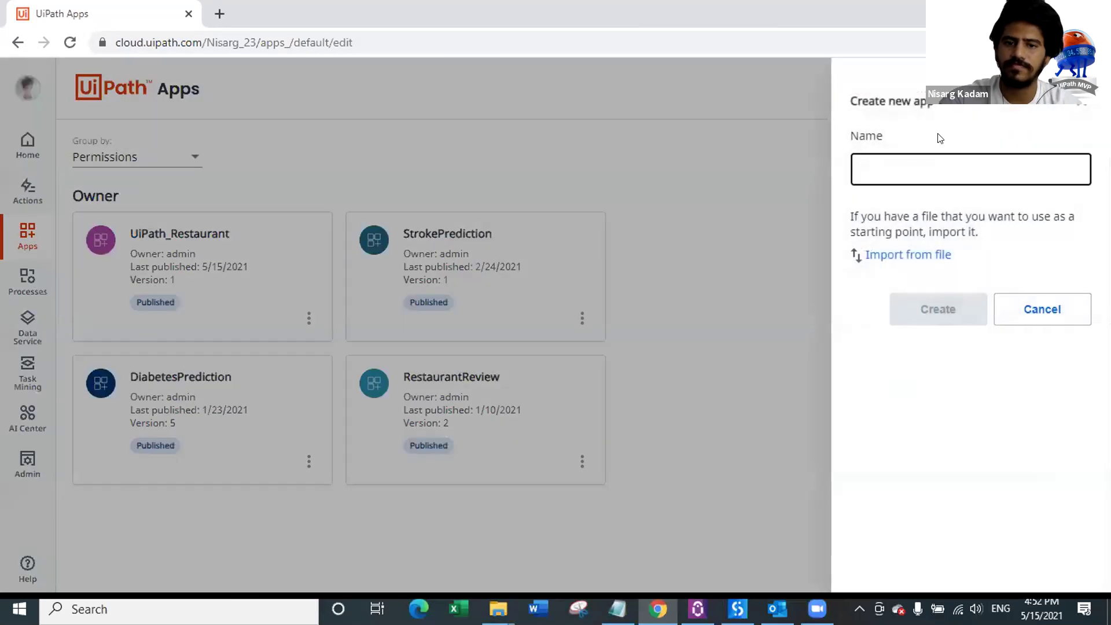
click(922, 169)
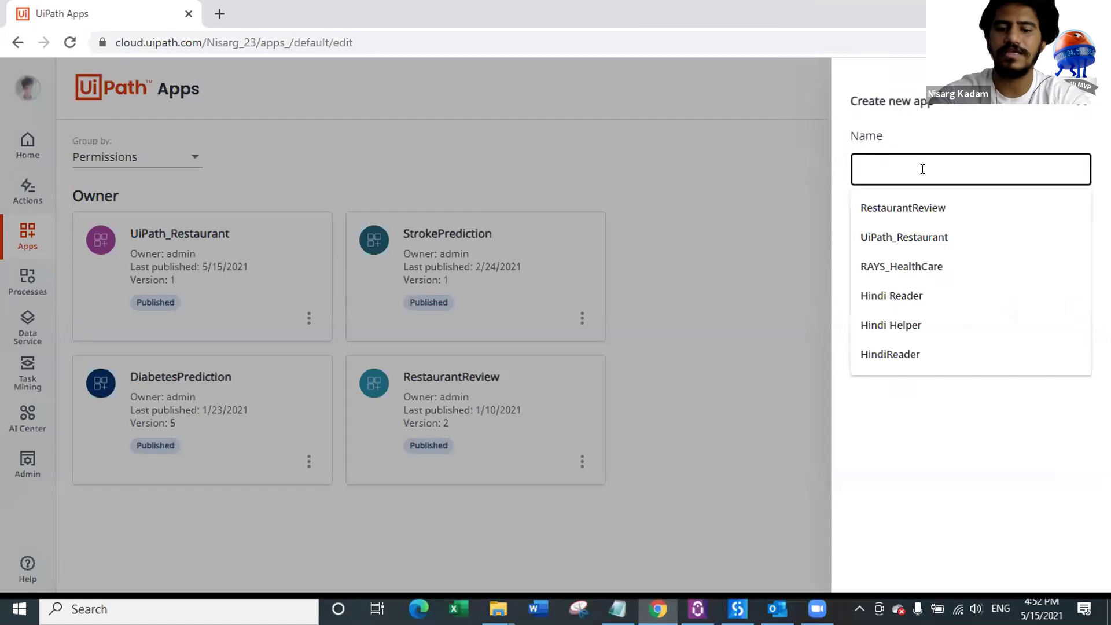
text(UiPath)
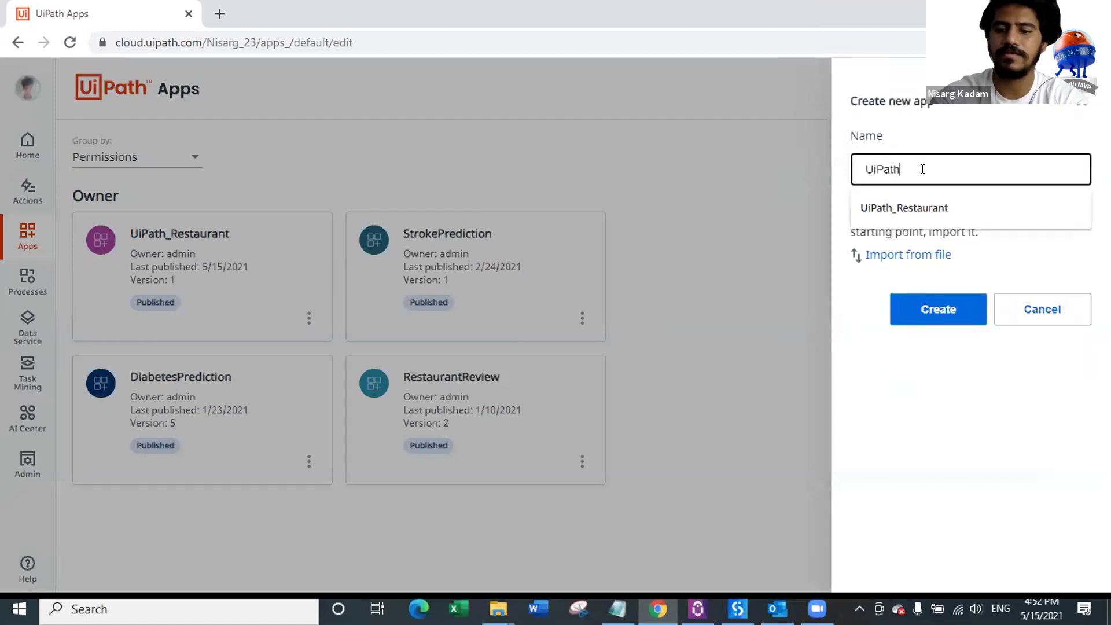
text(_Store)
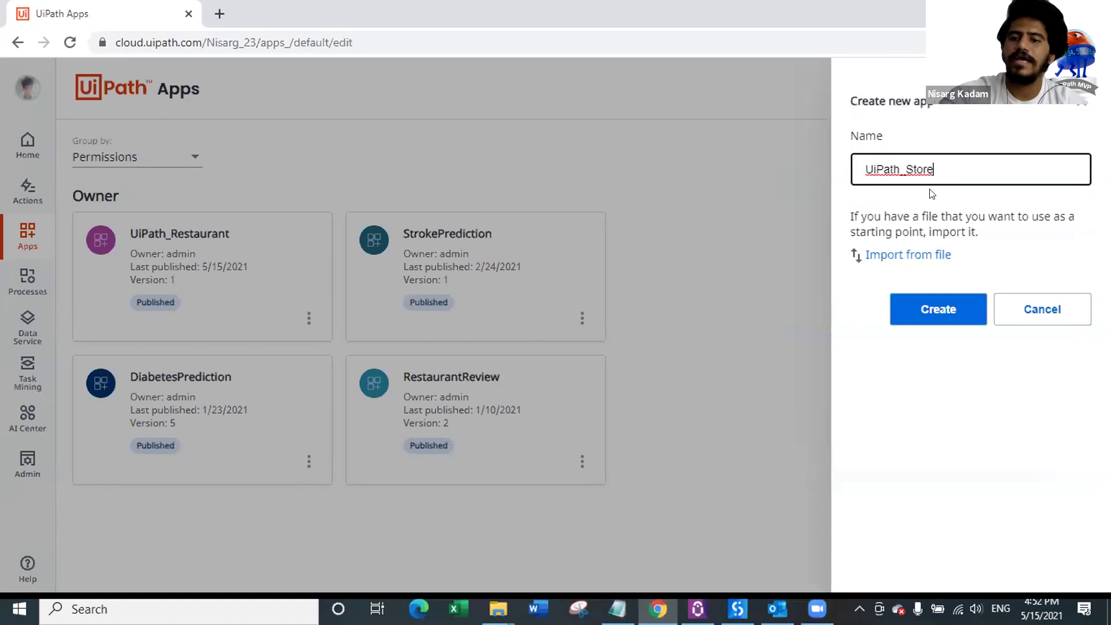
Step: Import Build A BOT Final Version.uiapp from UiPath_Restaurant\Data and create the app
click(906, 256)
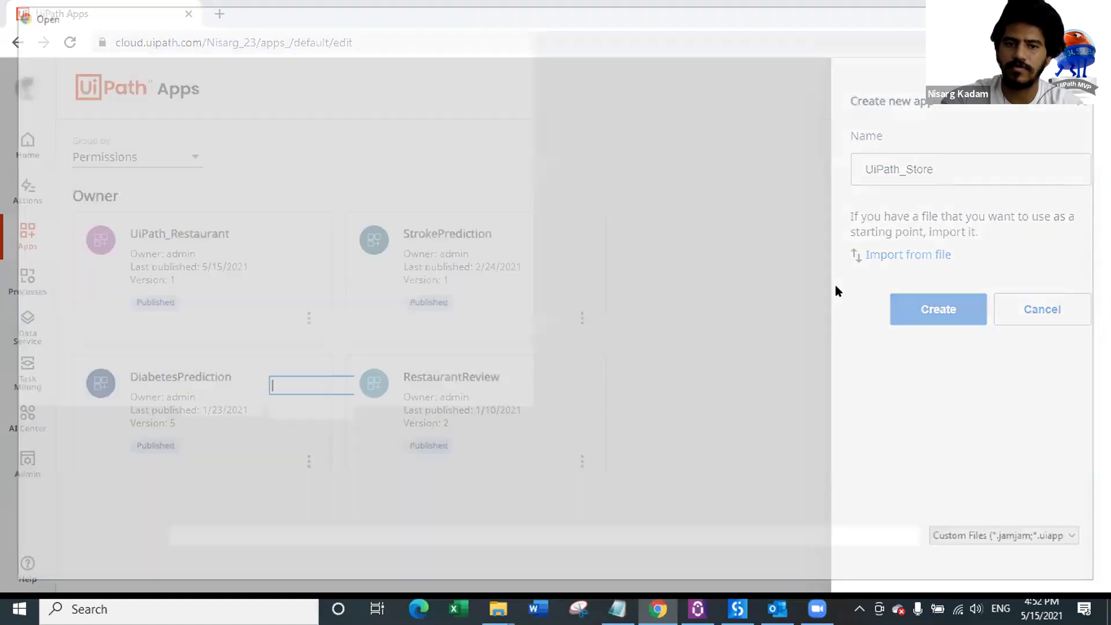
double_click(199, 242)
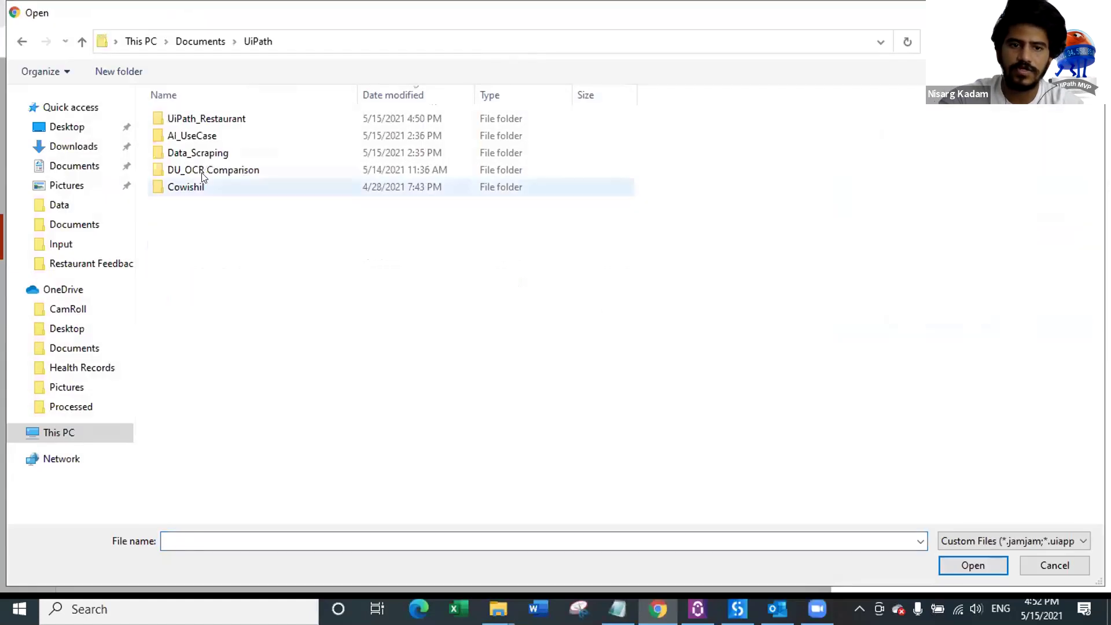
double_click(226, 116)
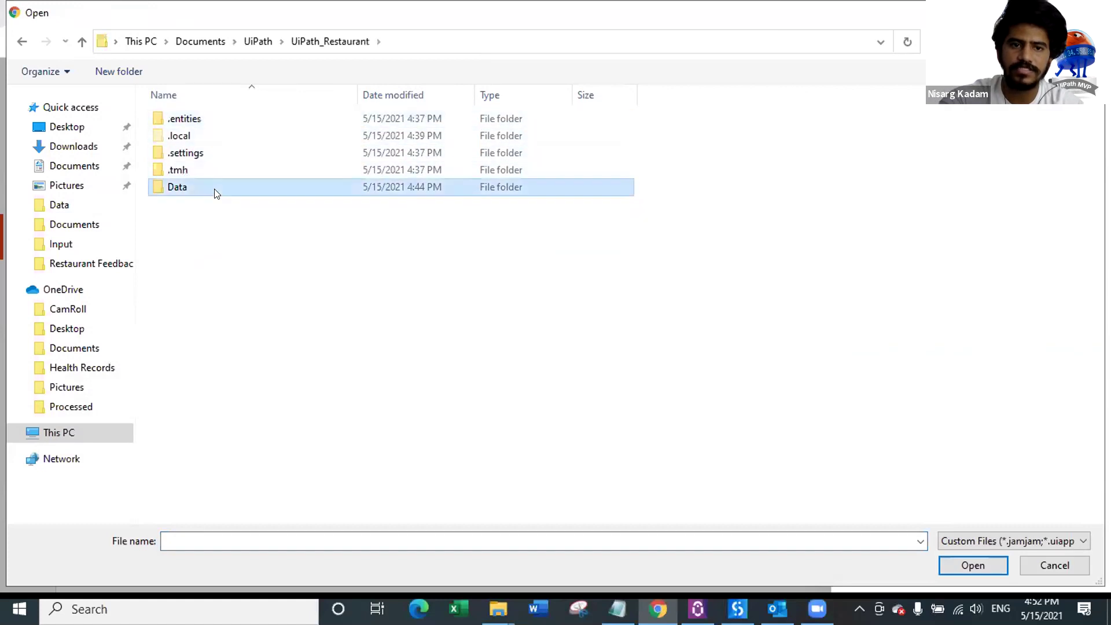
double_click(213, 188)
click(246, 121)
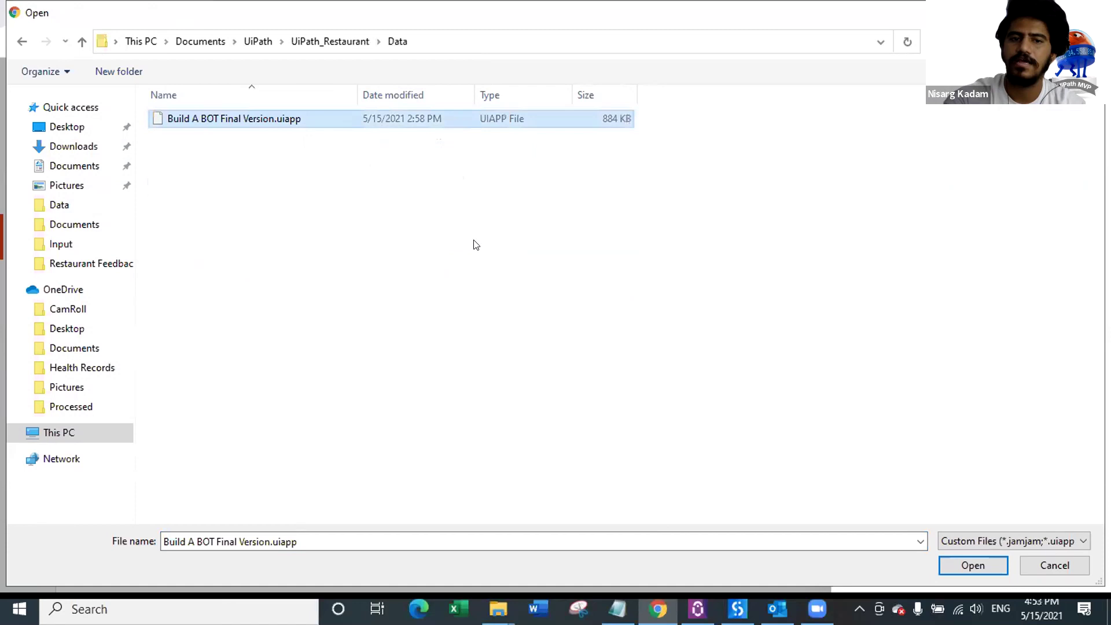
key(Return)
click(939, 312)
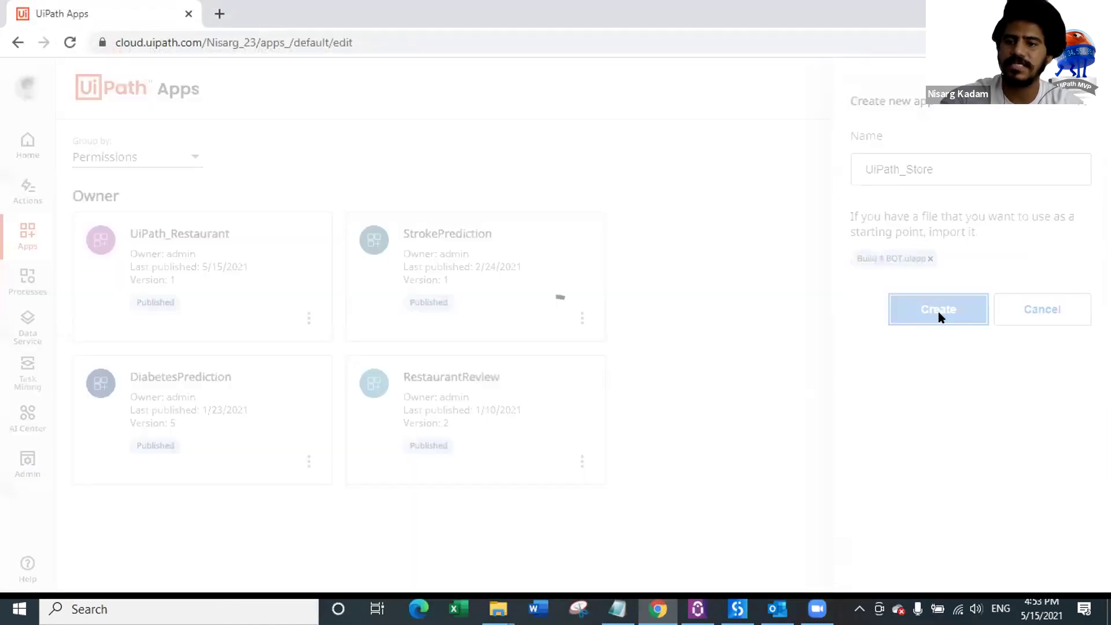
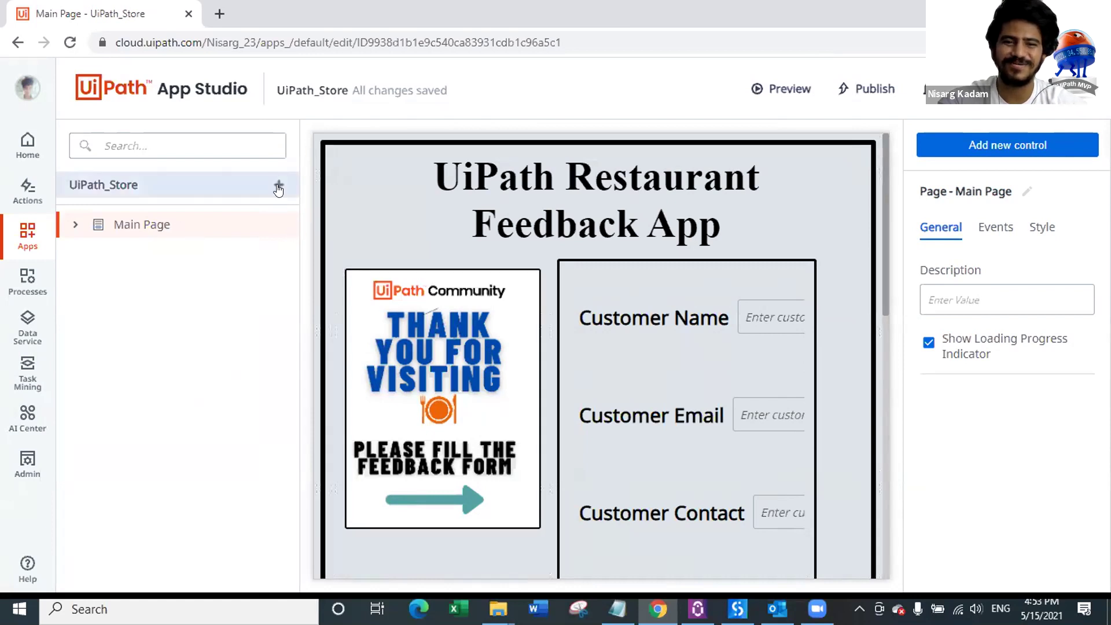
Step: Pick the UiPath_Restaurant process from the UiPath_MVP orchestrator's personal workspace to add to the app
scroll(693, 324, down, 5)
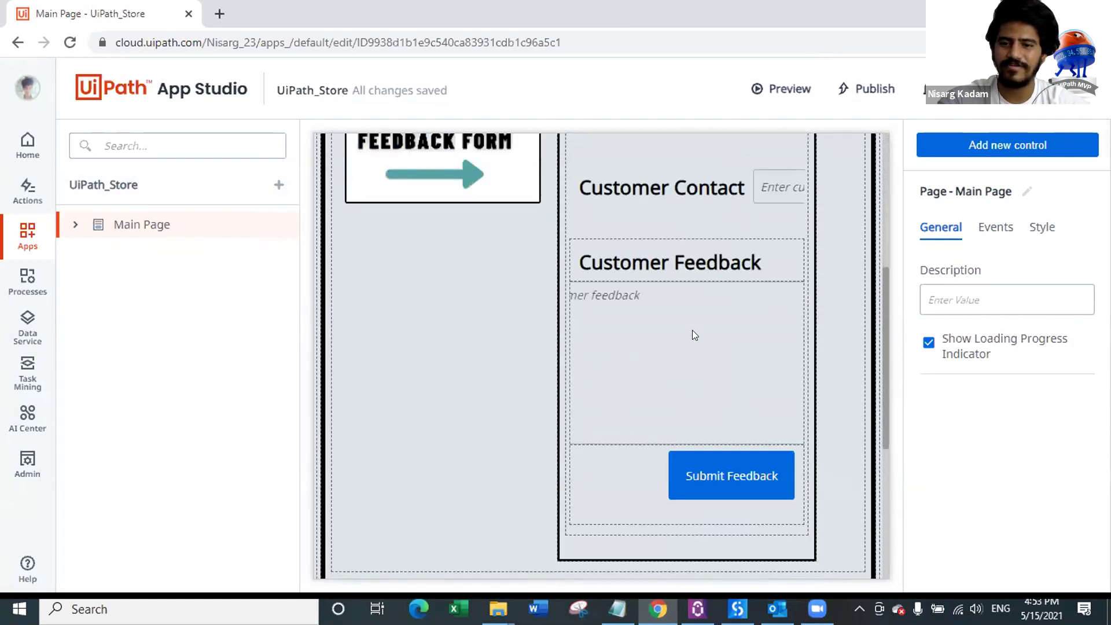
scroll(693, 335, down, 5)
scroll(692, 336, up, 10)
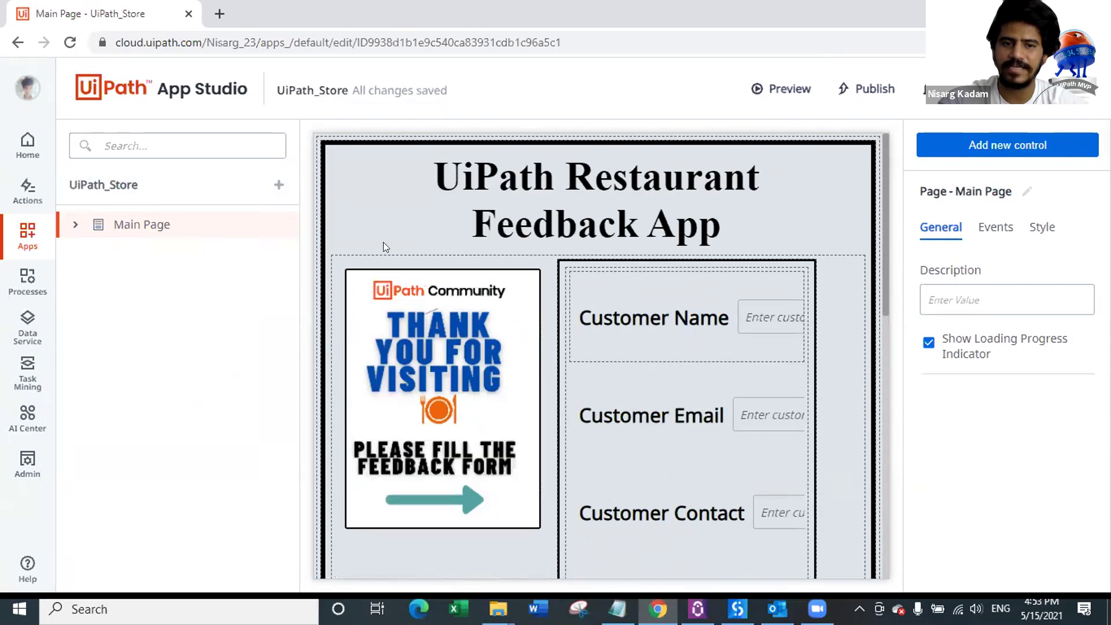
click(279, 185)
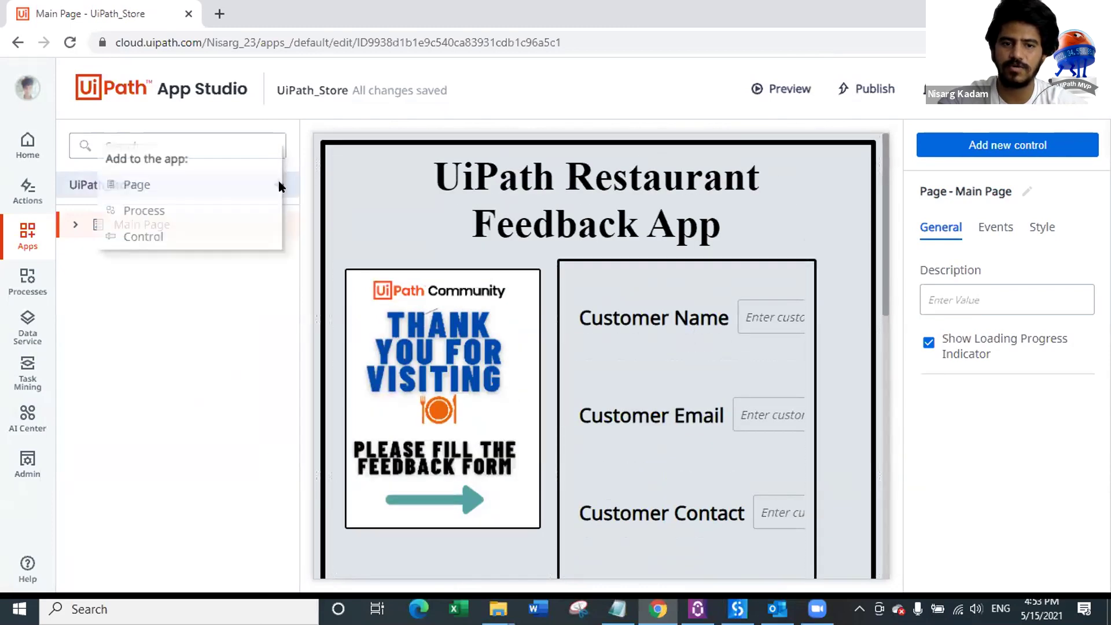
click(162, 210)
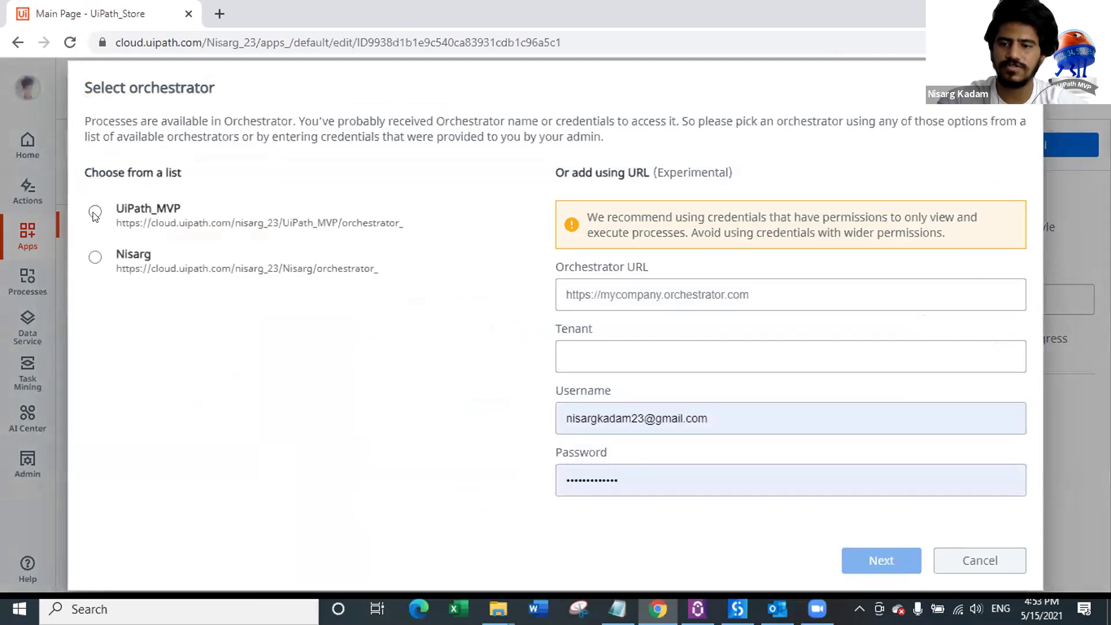
click(95, 213)
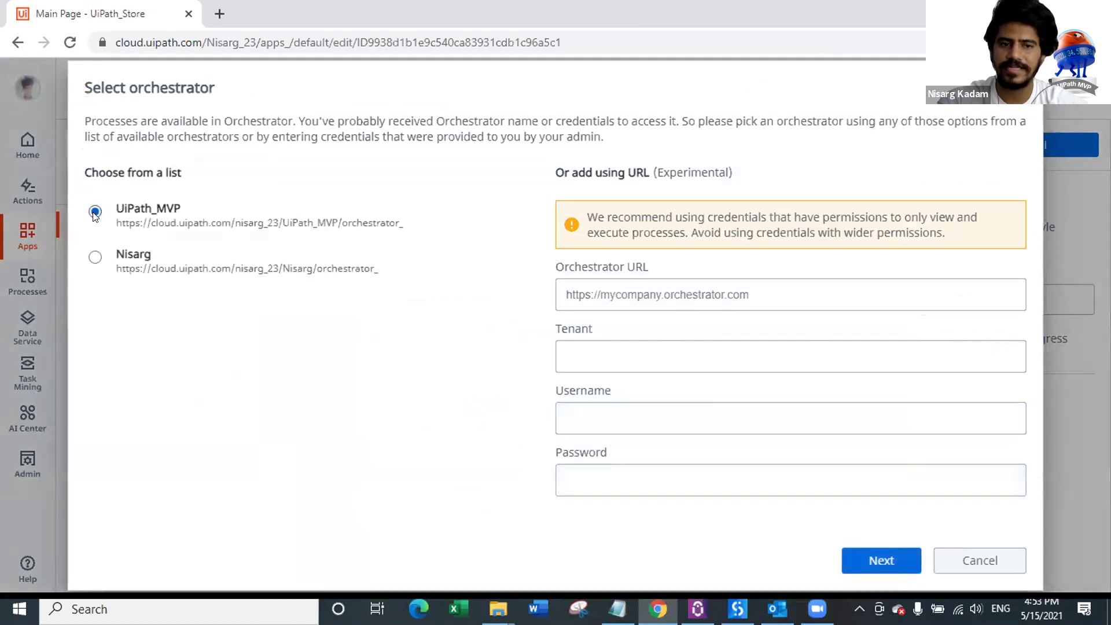
click(891, 557)
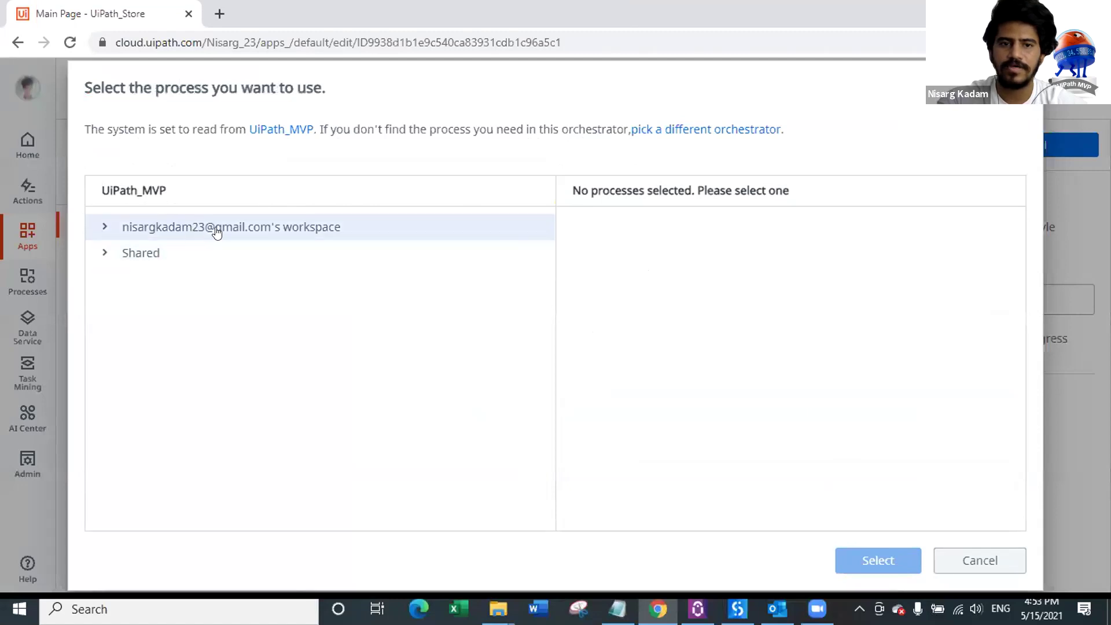
click(109, 230)
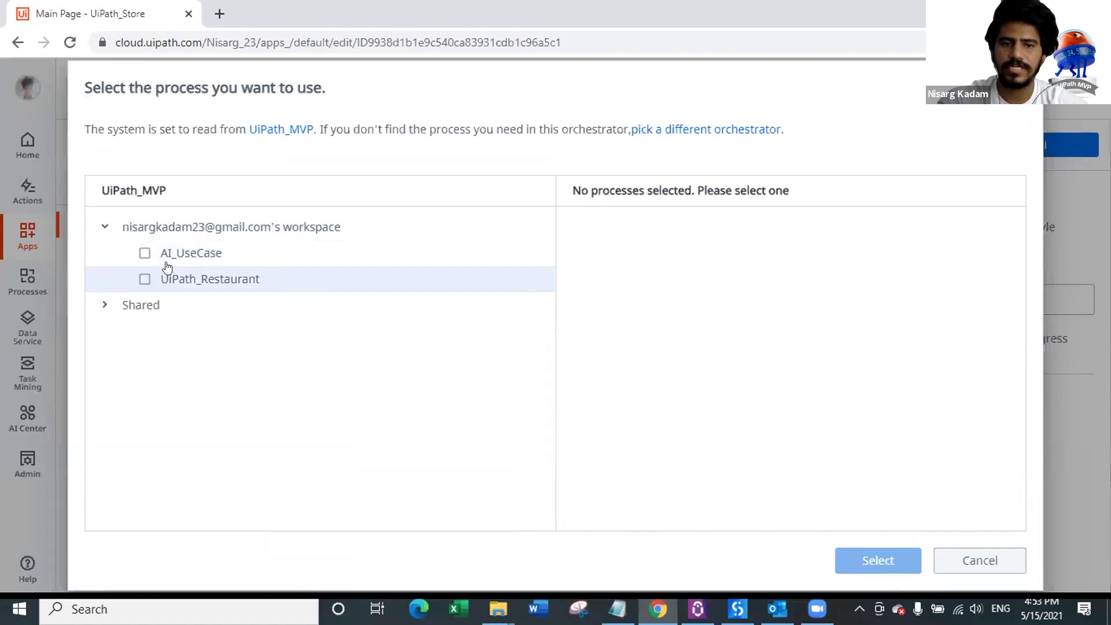
click(143, 280)
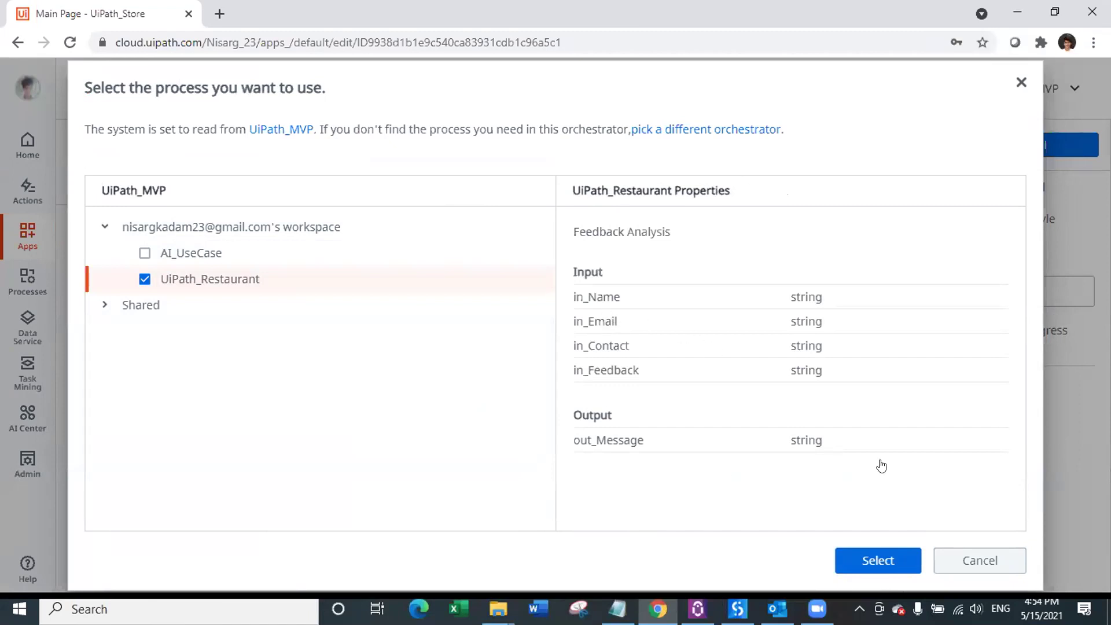
click(975, 560)
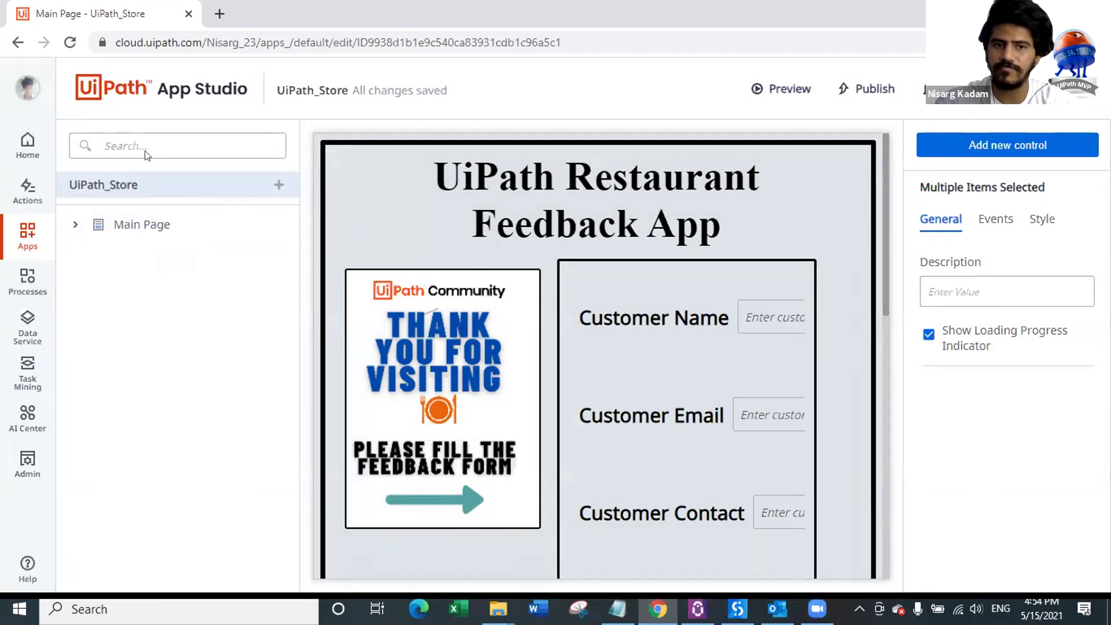
Step: Re-add UiPath_Restaurant from UiPath_MVP as an app process reference, then return to Main Page
click(278, 187)
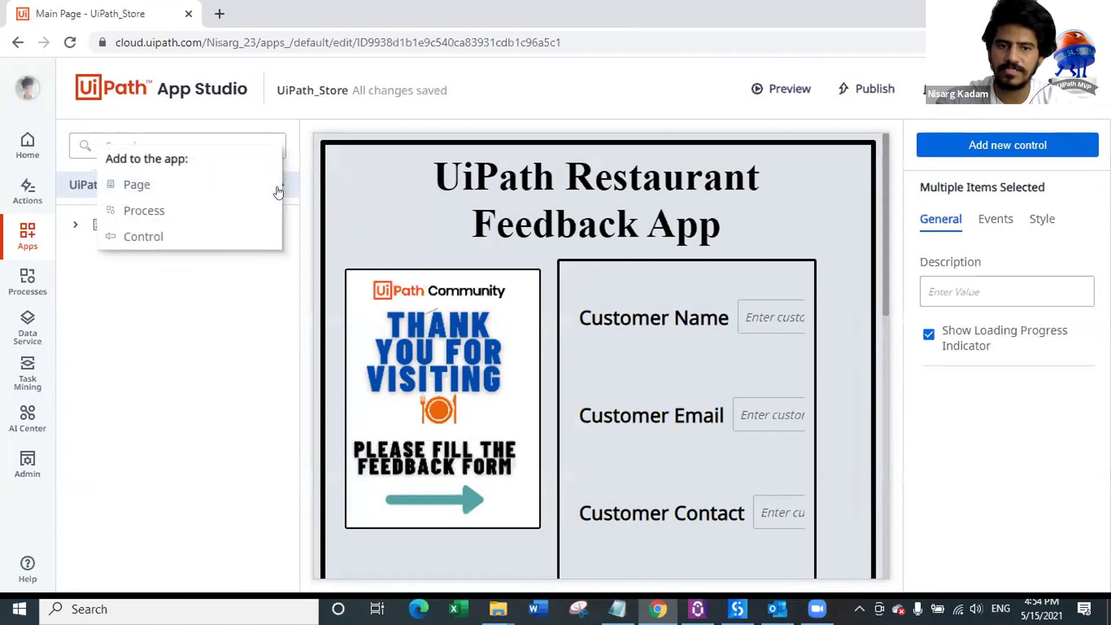
click(197, 217)
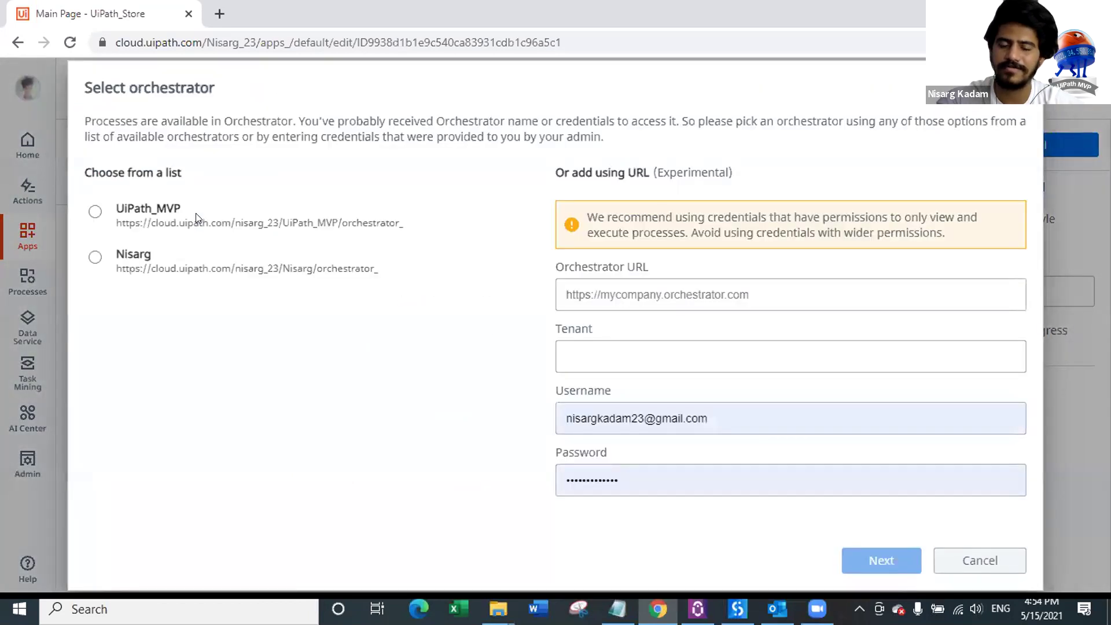
click(95, 211)
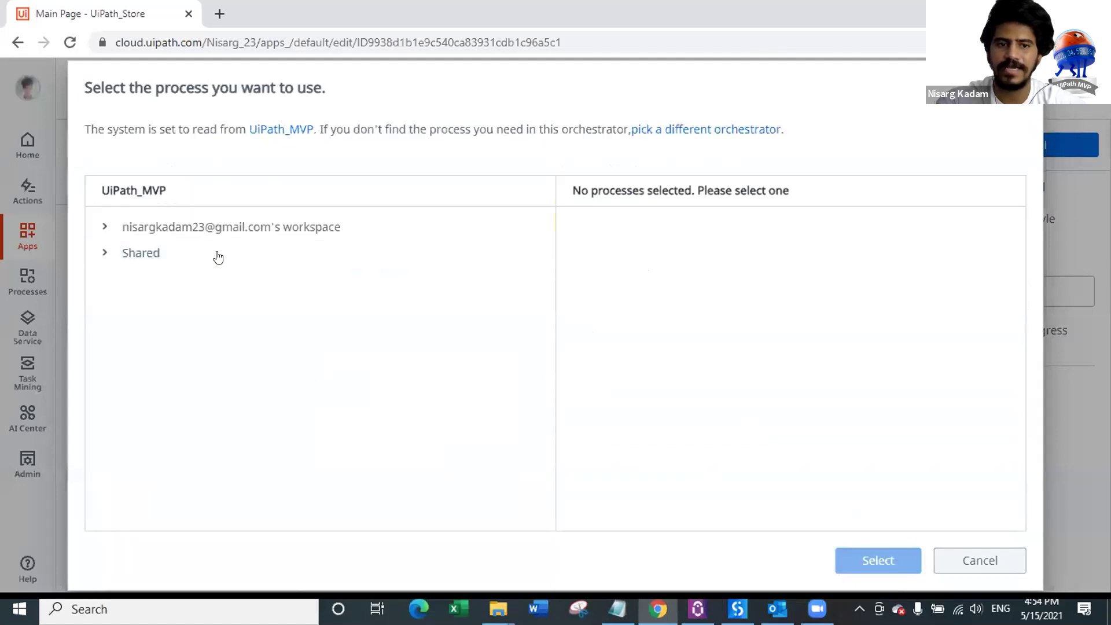
click(103, 227)
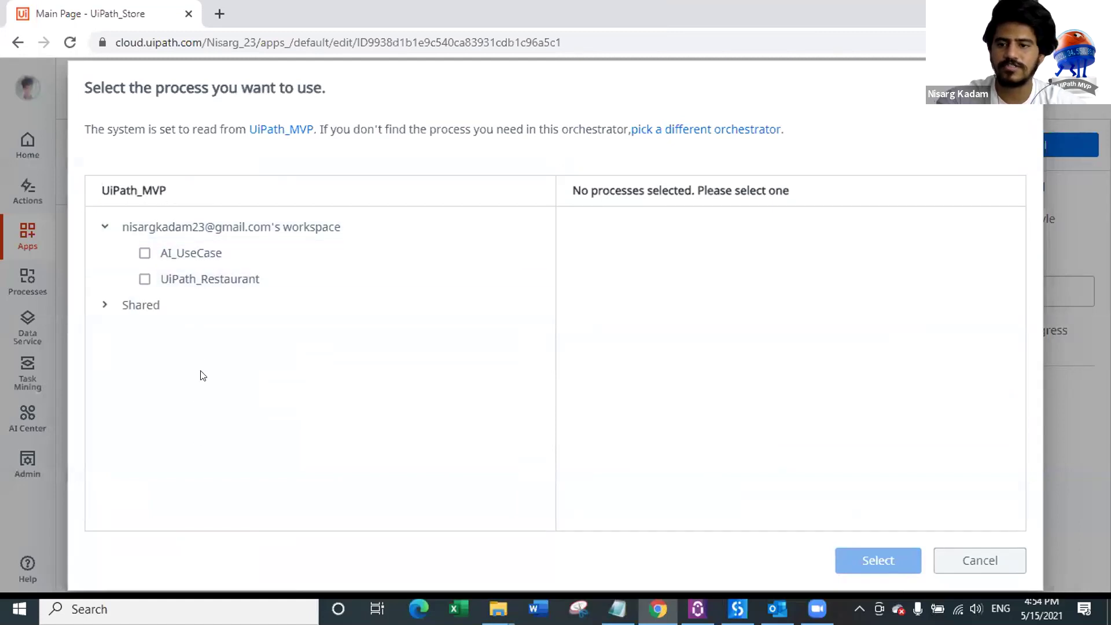
click(145, 279)
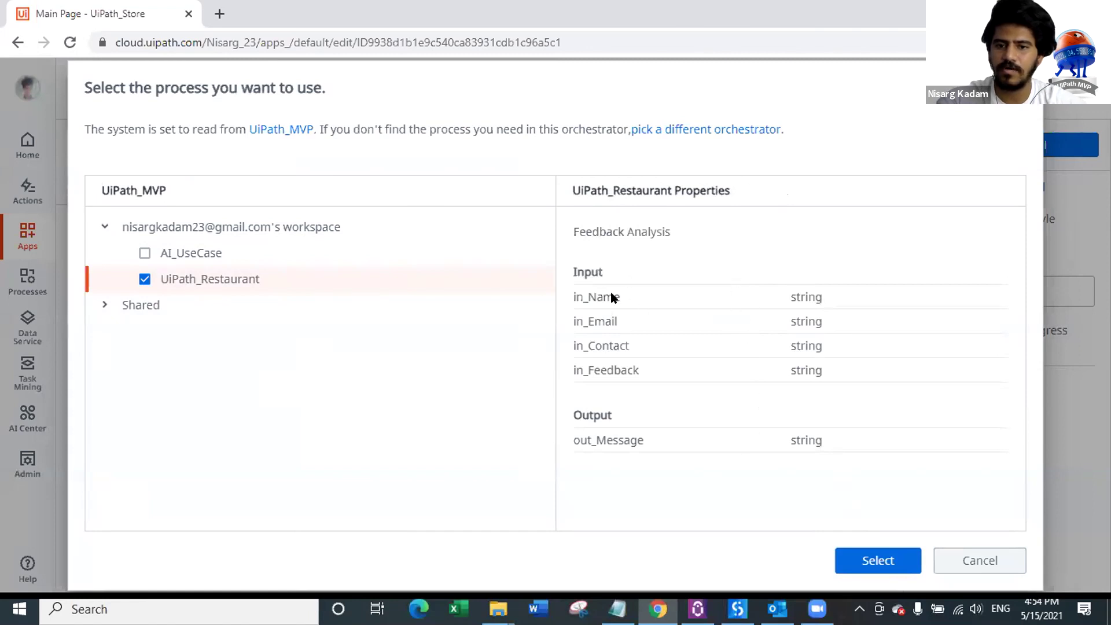
click(889, 554)
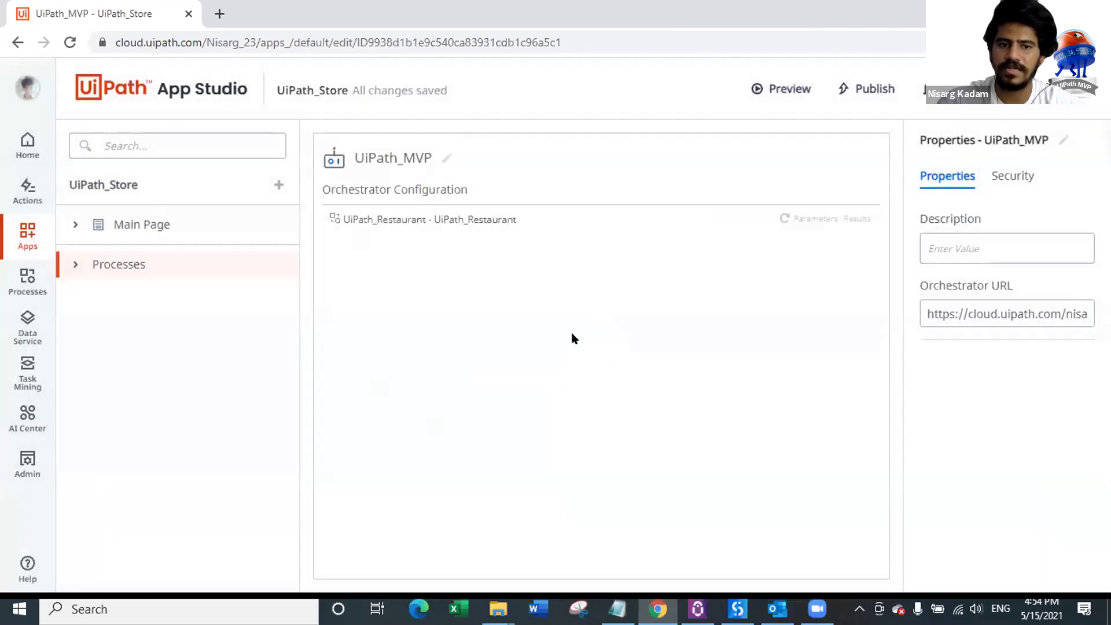
click(179, 231)
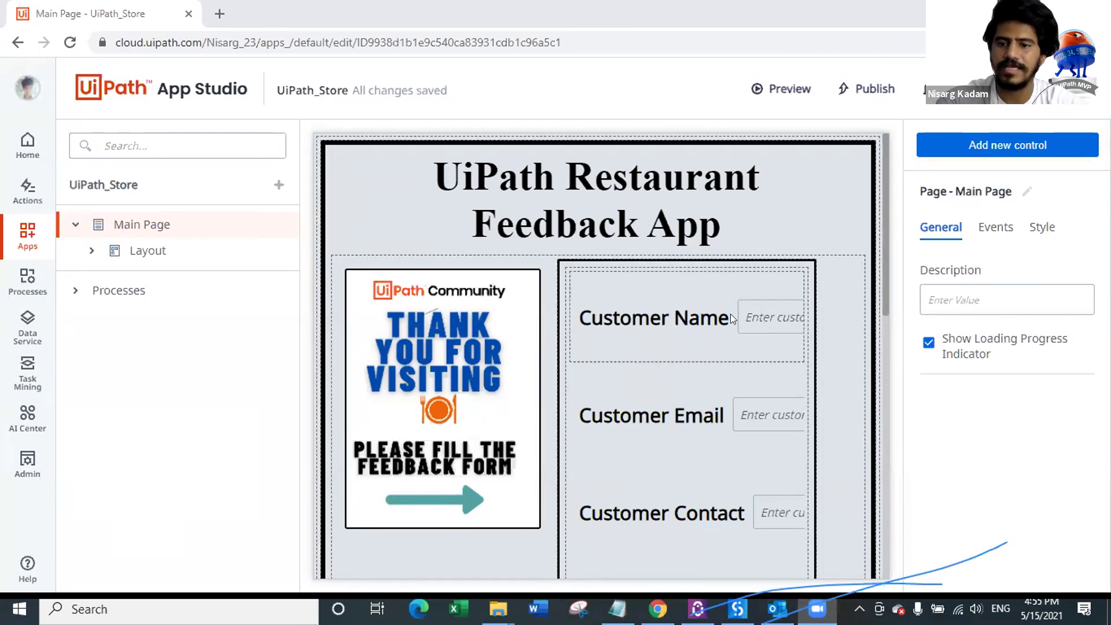
Step: Bind the Customer Name box to in_Name and Customer Email to in_Email
click(771, 316)
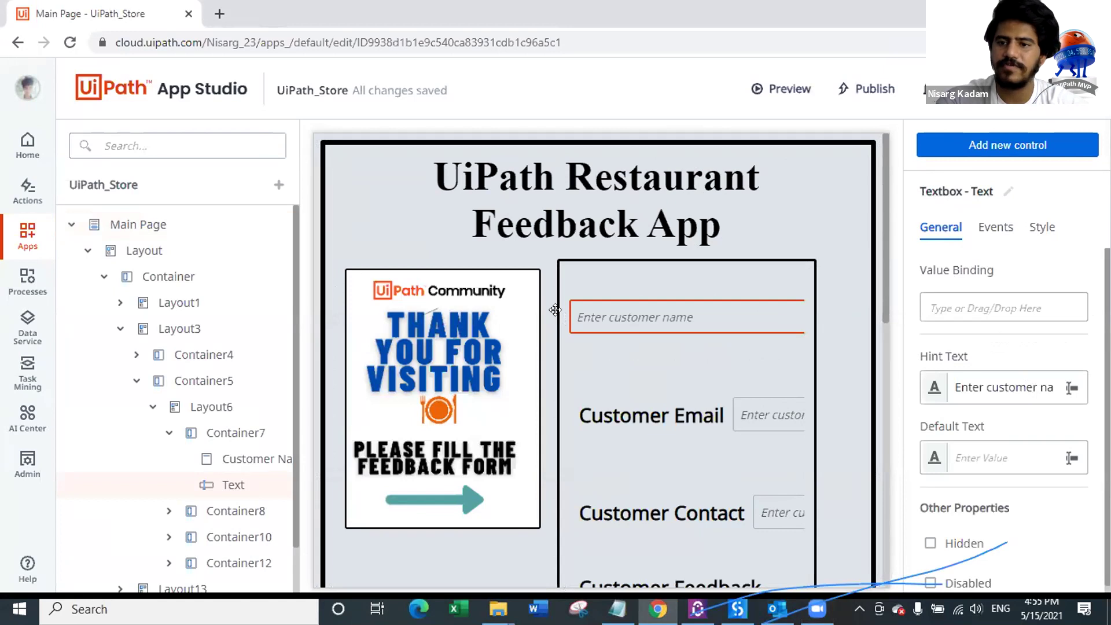
click(978, 306)
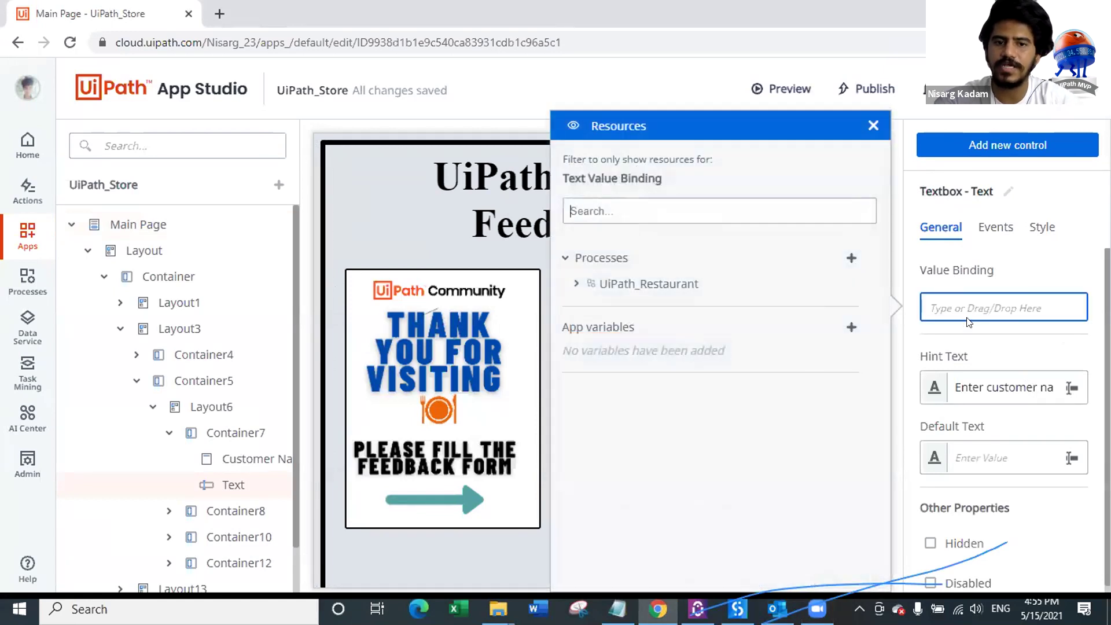
click(577, 283)
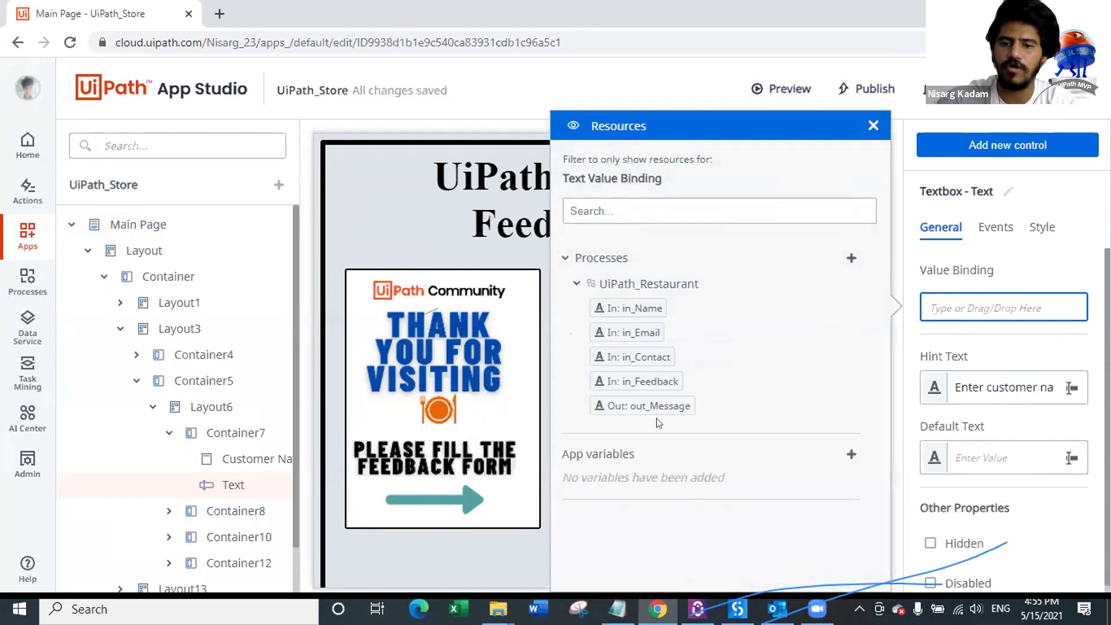
drag(649, 308, 971, 307)
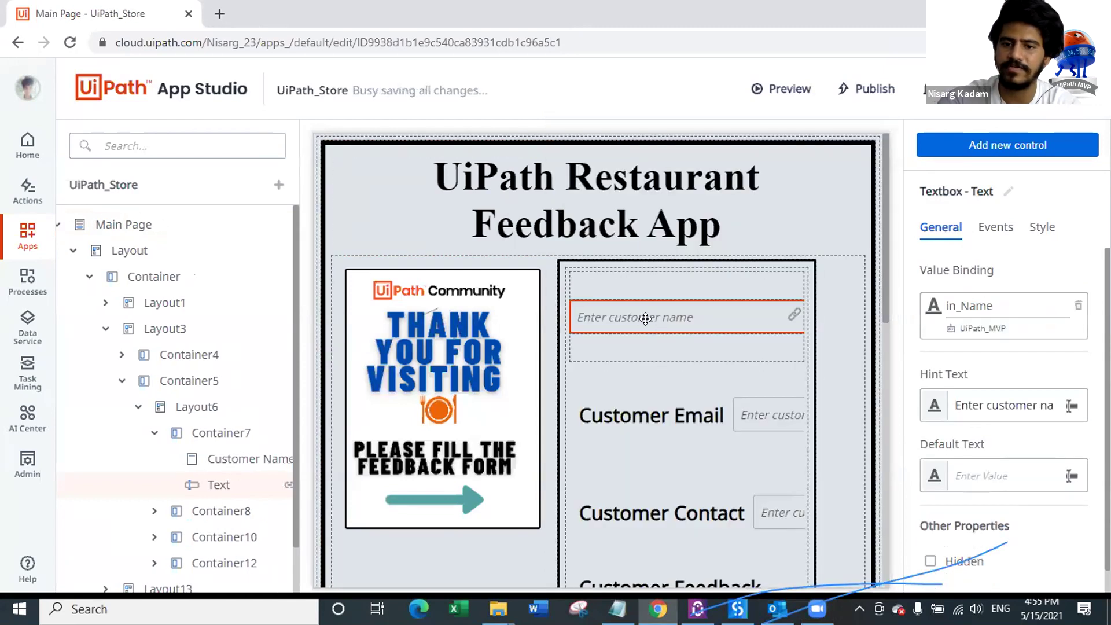
click(761, 408)
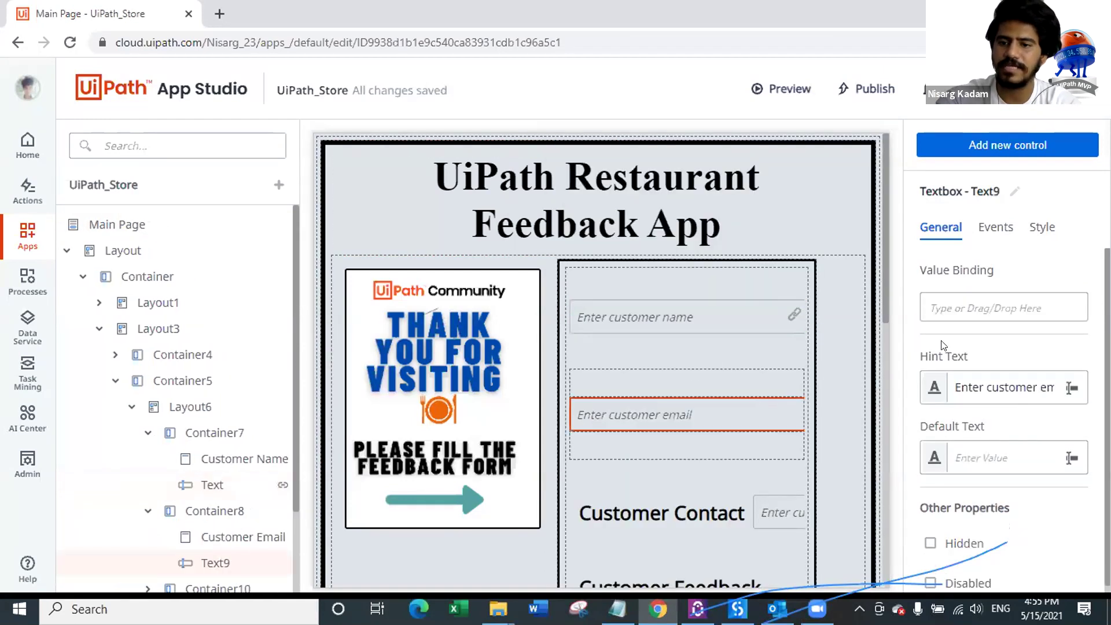
click(977, 310)
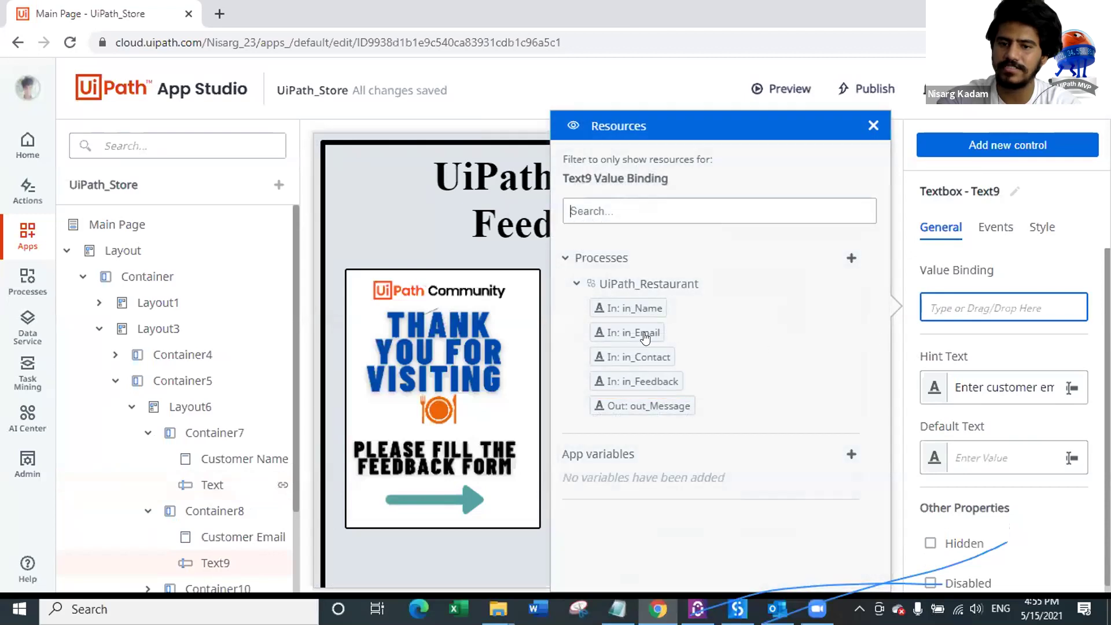
drag(635, 335, 951, 305)
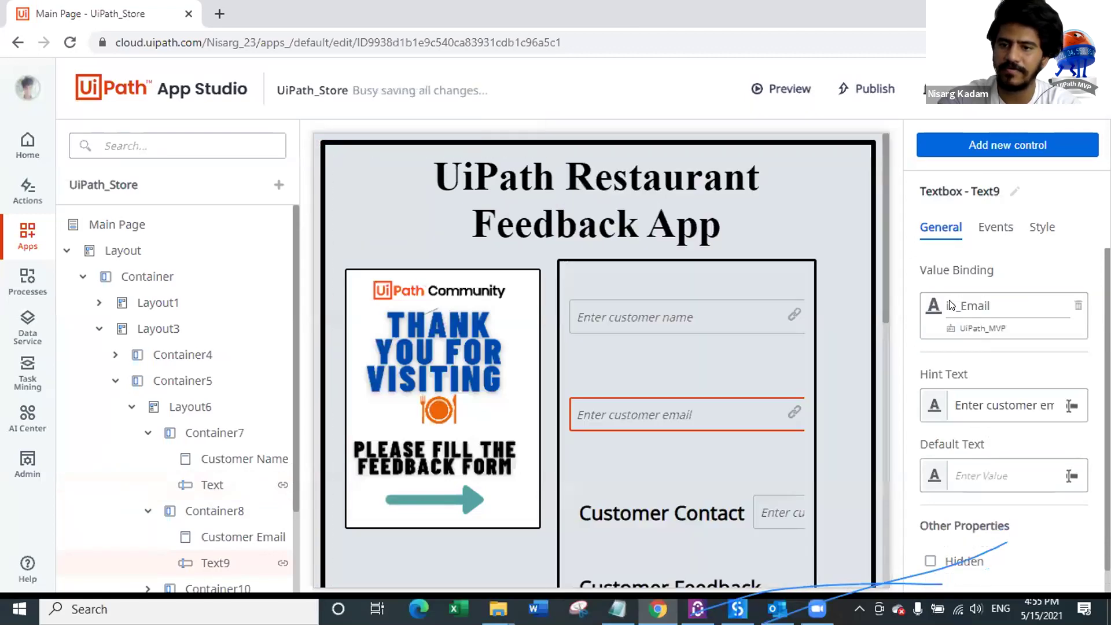
Step: Bind the Customer Contact box to its process argument and Customer Feedback to in_Feedback
scroll(709, 380, down, 2)
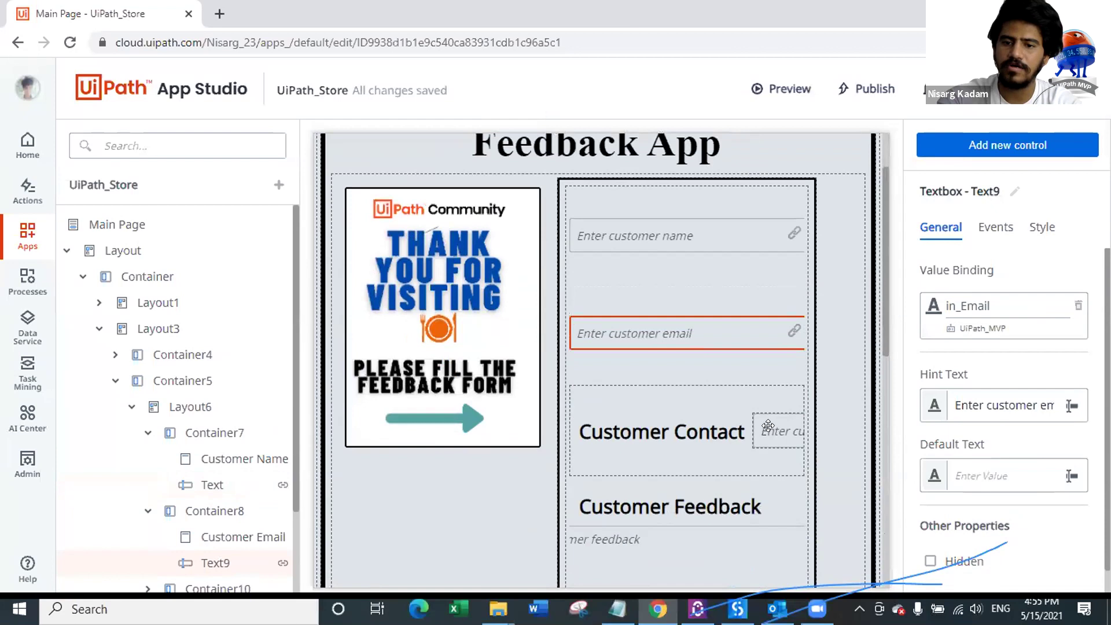
click(772, 424)
click(974, 293)
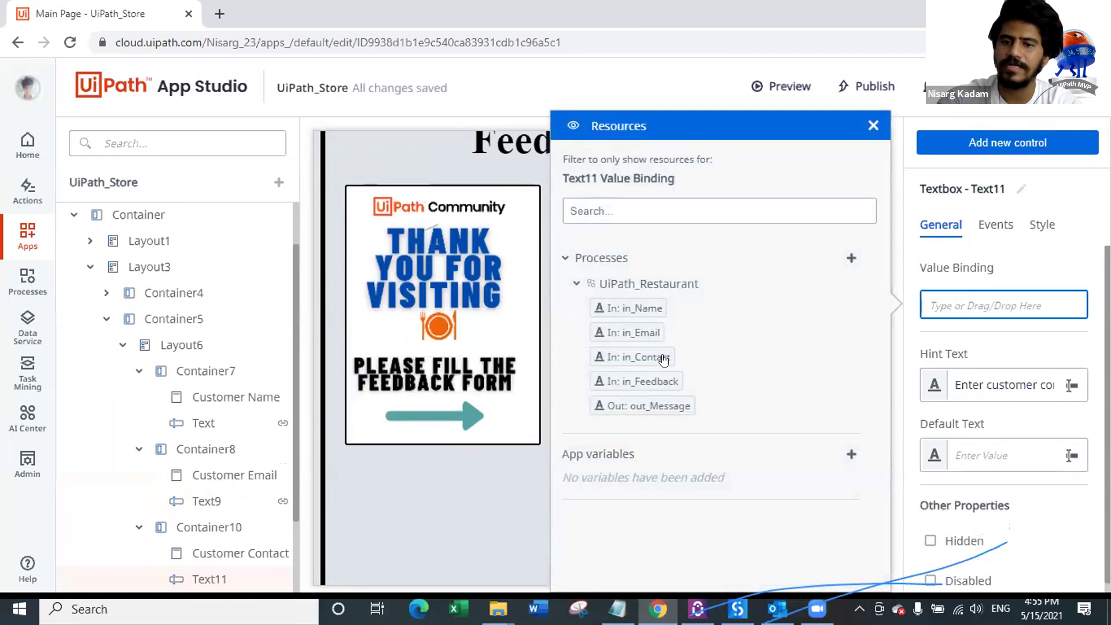
drag(629, 360, 961, 307)
scroll(702, 435, down, 3)
click(660, 412)
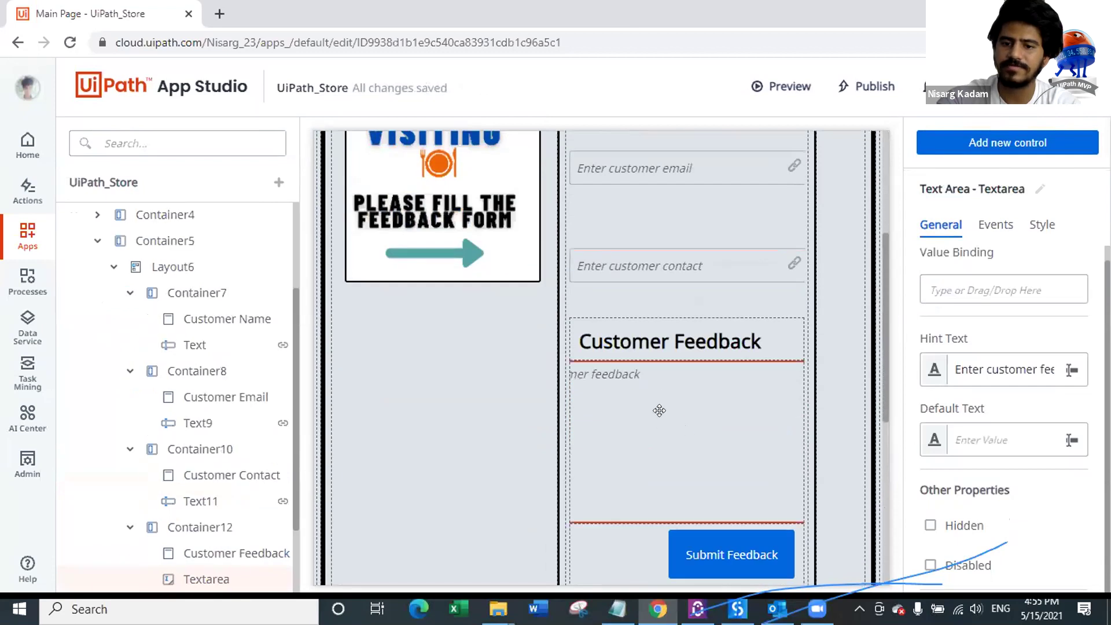
click(969, 293)
drag(633, 381, 952, 289)
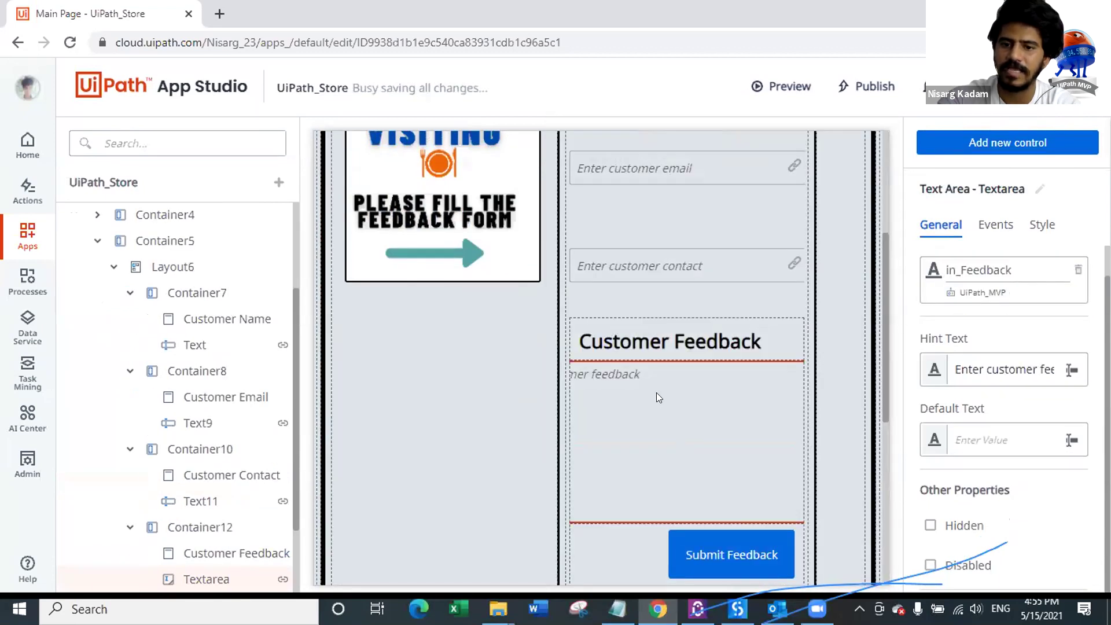
scroll(708, 354, down, 3)
scroll(710, 361, down, 4)
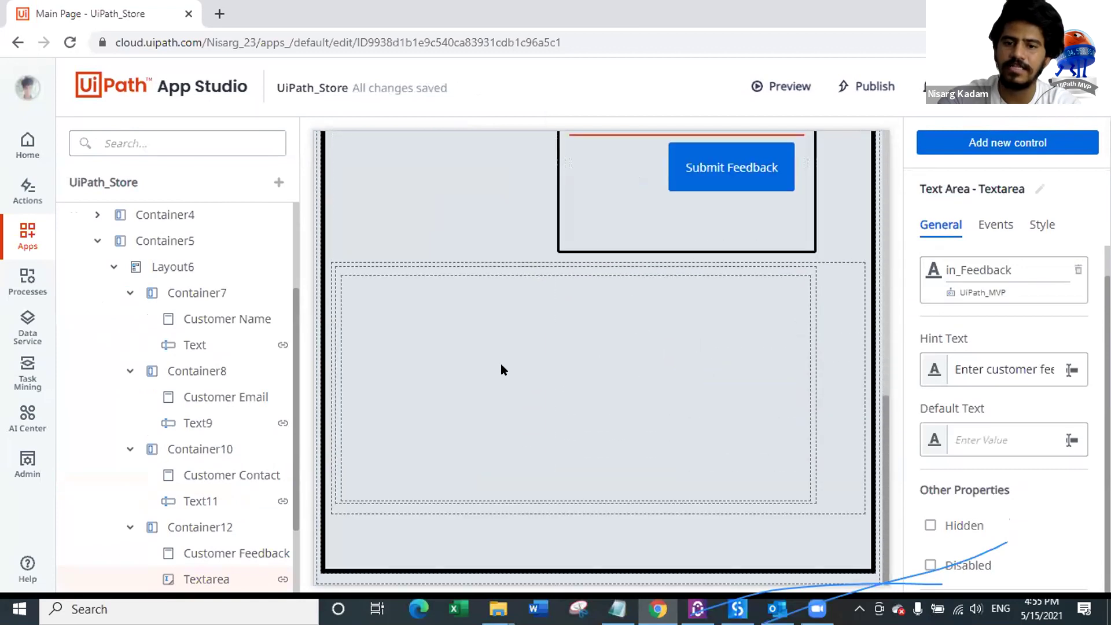
Step: Bind the Hello label's value to the process output out_Message
click(501, 369)
click(995, 299)
click(973, 383)
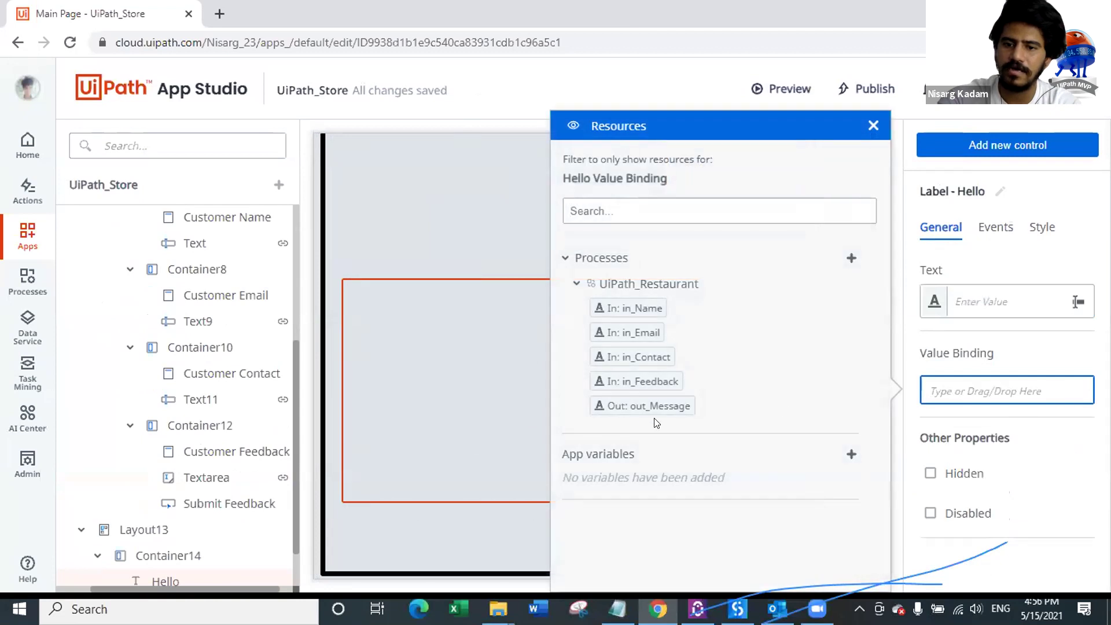
drag(640, 406, 939, 387)
scroll(586, 362, up, 4)
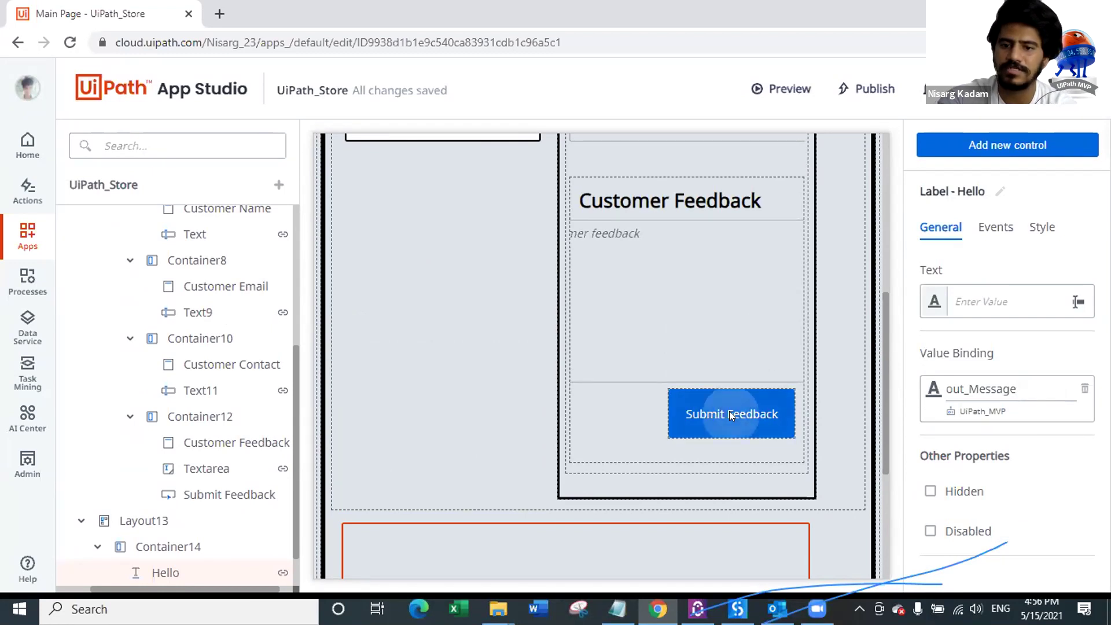
click(733, 413)
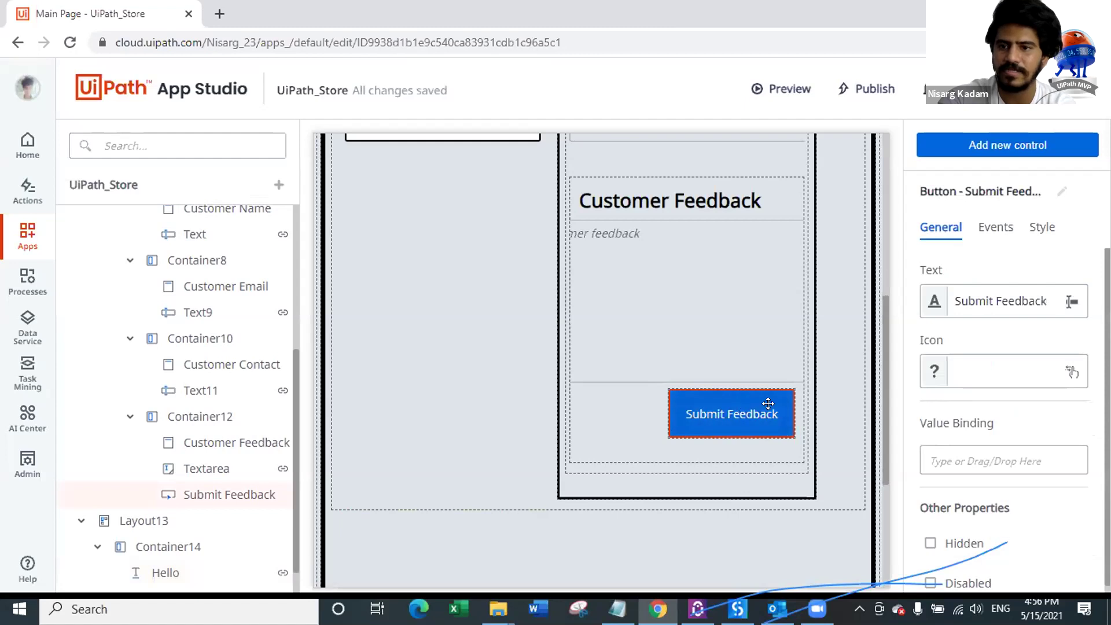
Step: Create a Submit Feedback click rule that starts the UiPath_Restaurant process
click(996, 229)
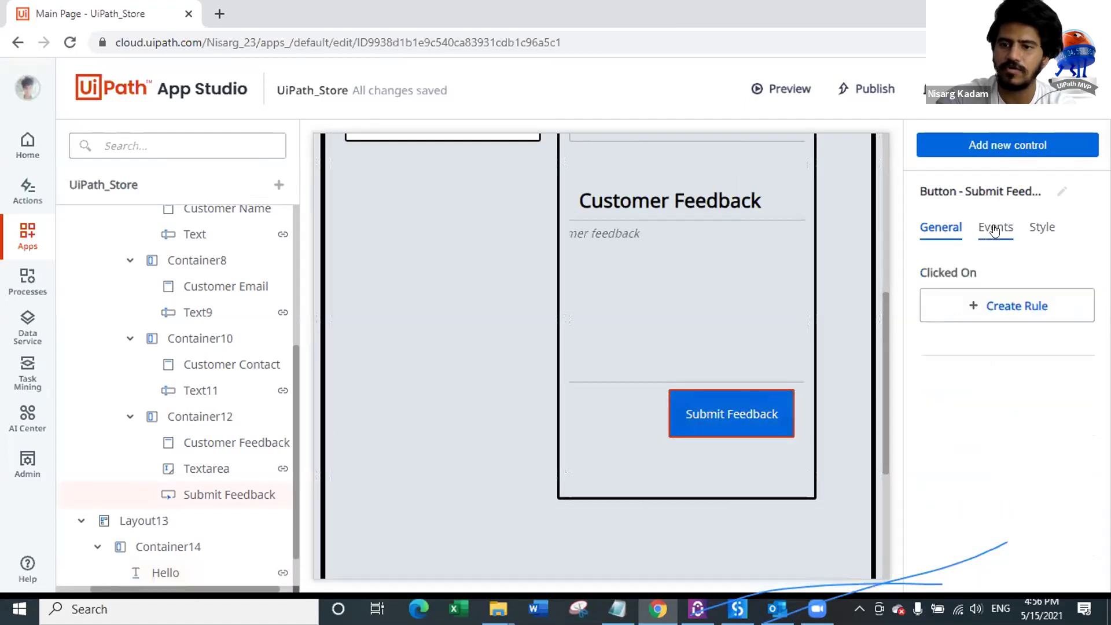
click(994, 306)
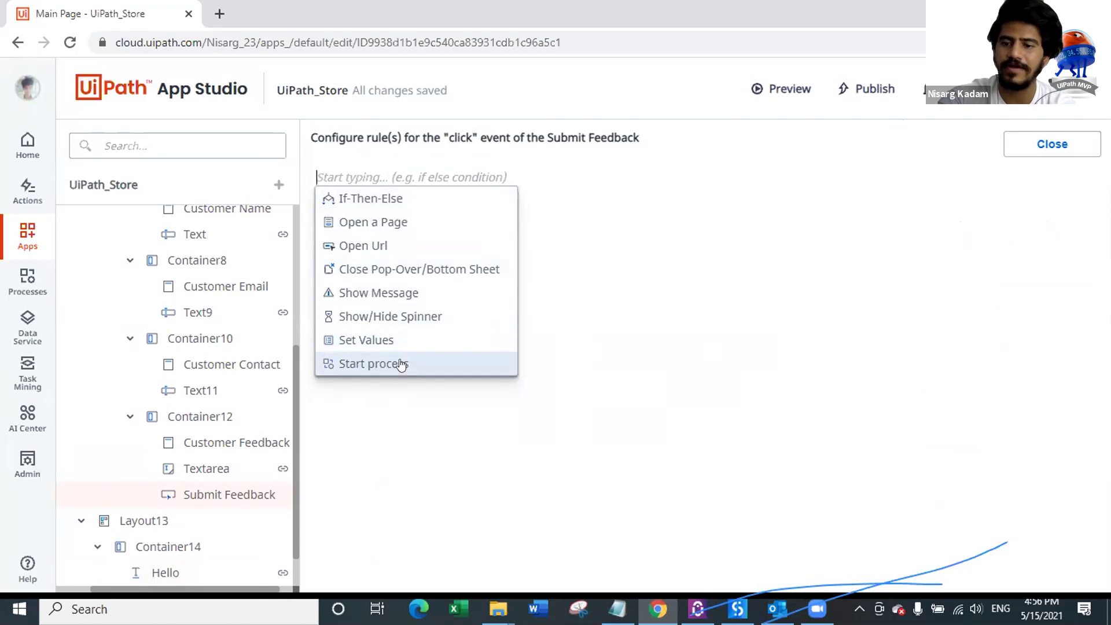
click(402, 364)
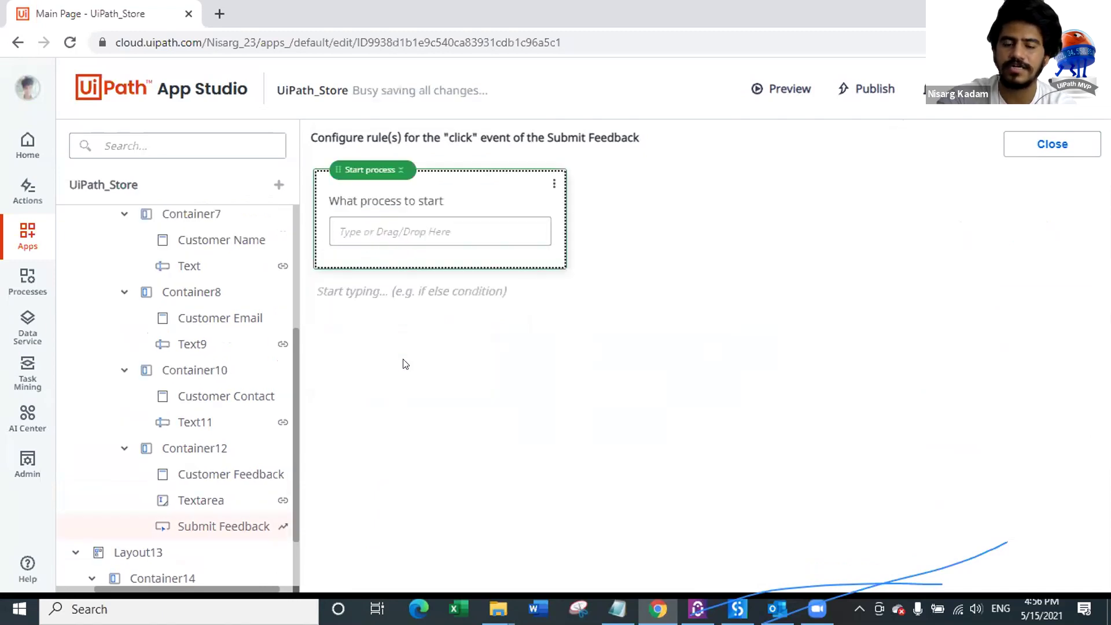
click(435, 233)
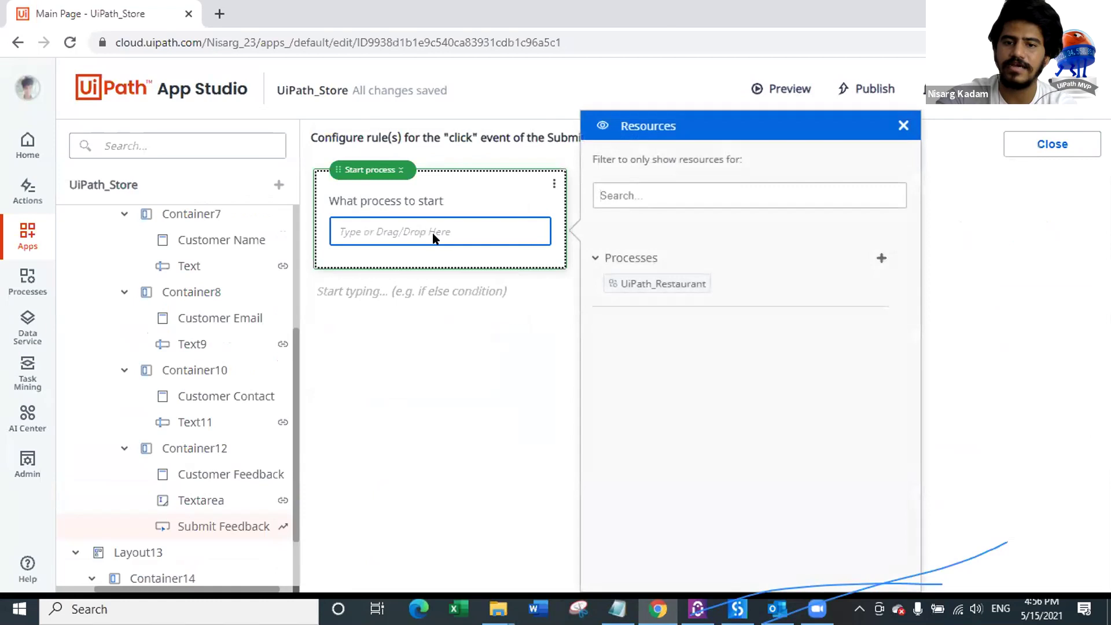
drag(675, 284, 404, 223)
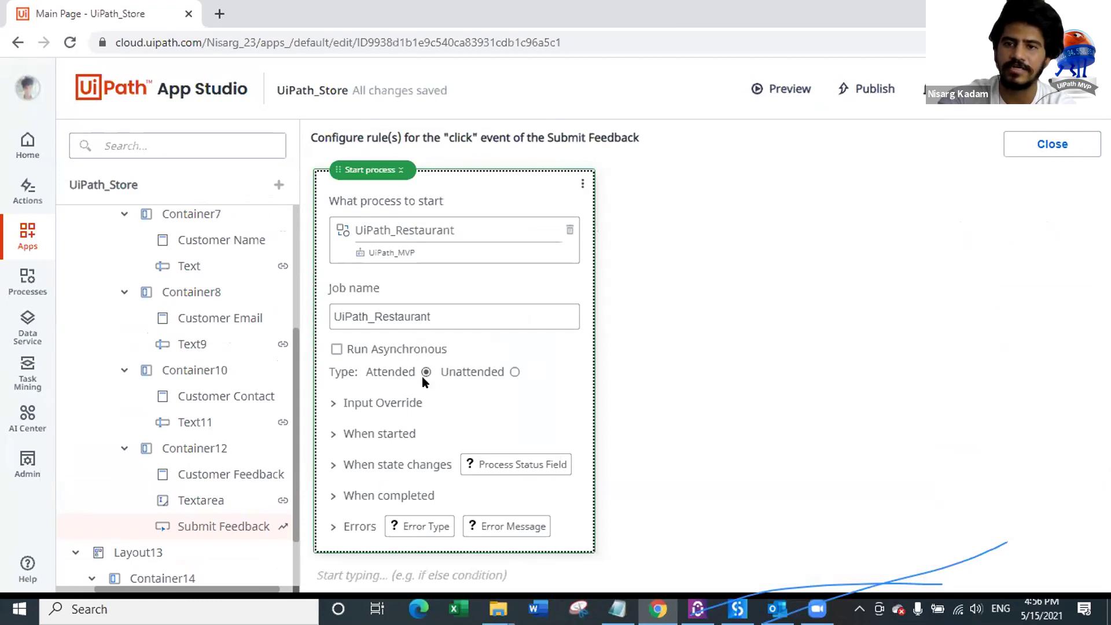
click(1045, 151)
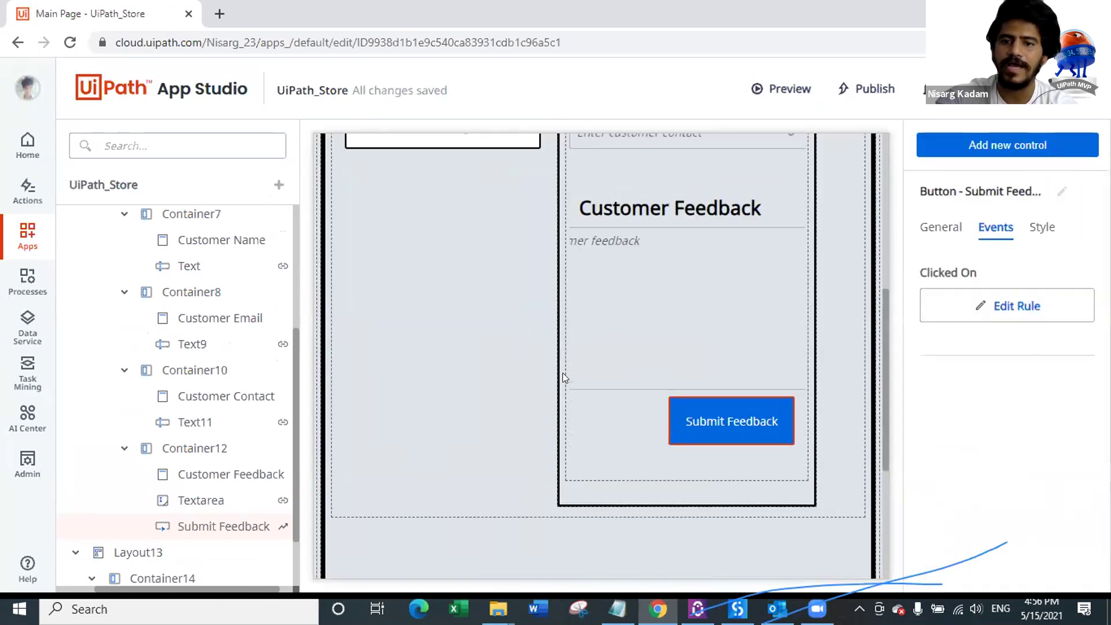
Step: Publish the UiPath_Store app and launch its preview
scroll(563, 375, up, 6)
scroll(676, 419, down, 10)
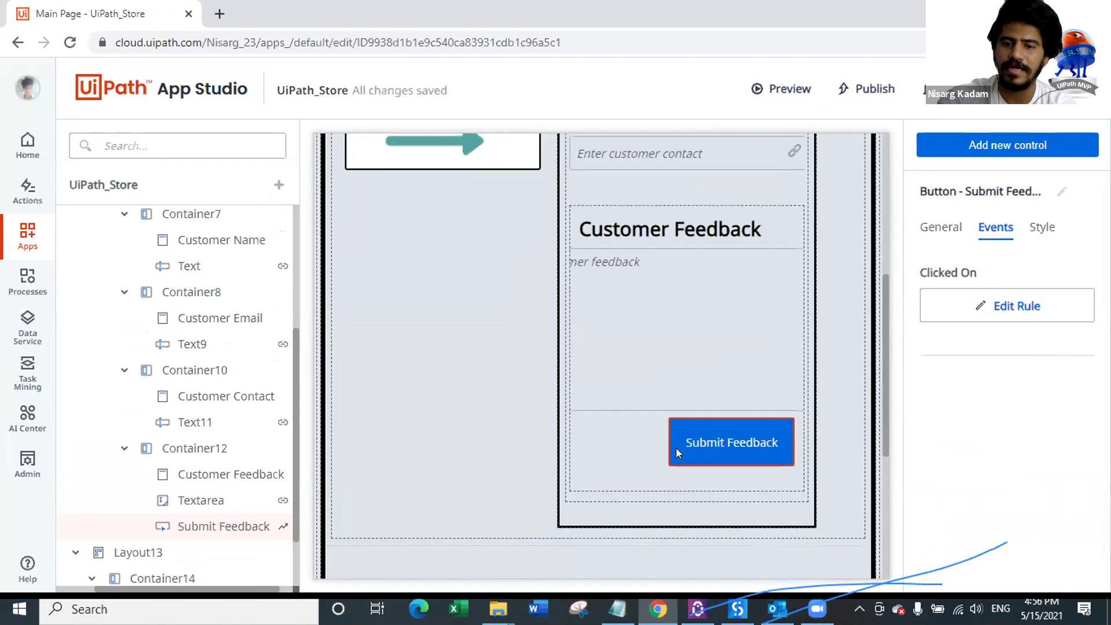
scroll(676, 446, up, 8)
scroll(709, 317, up, 3)
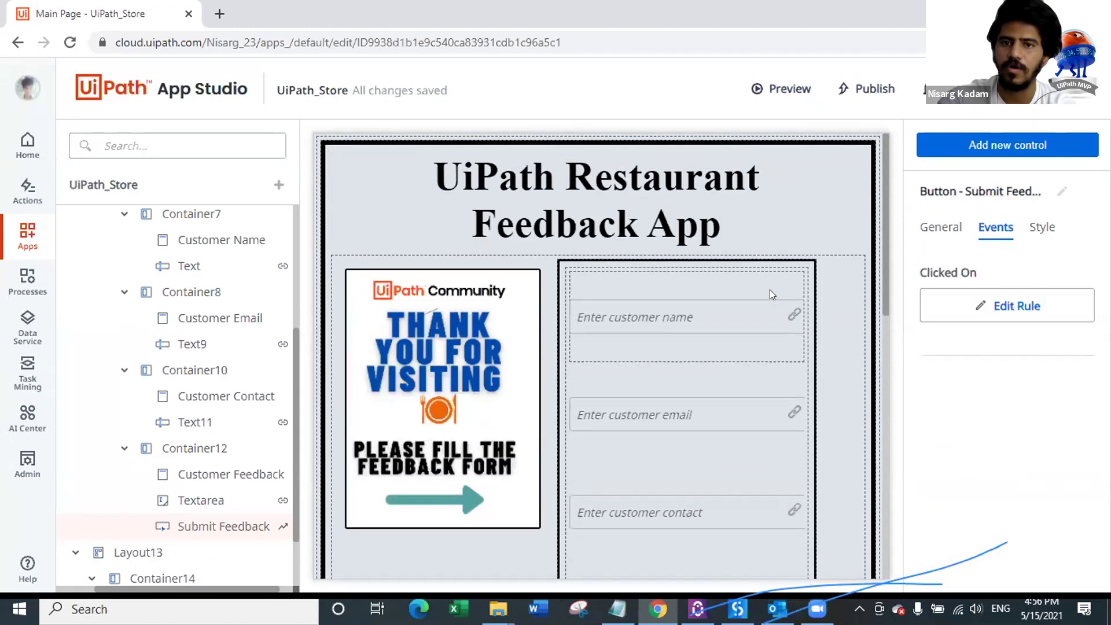
click(849, 90)
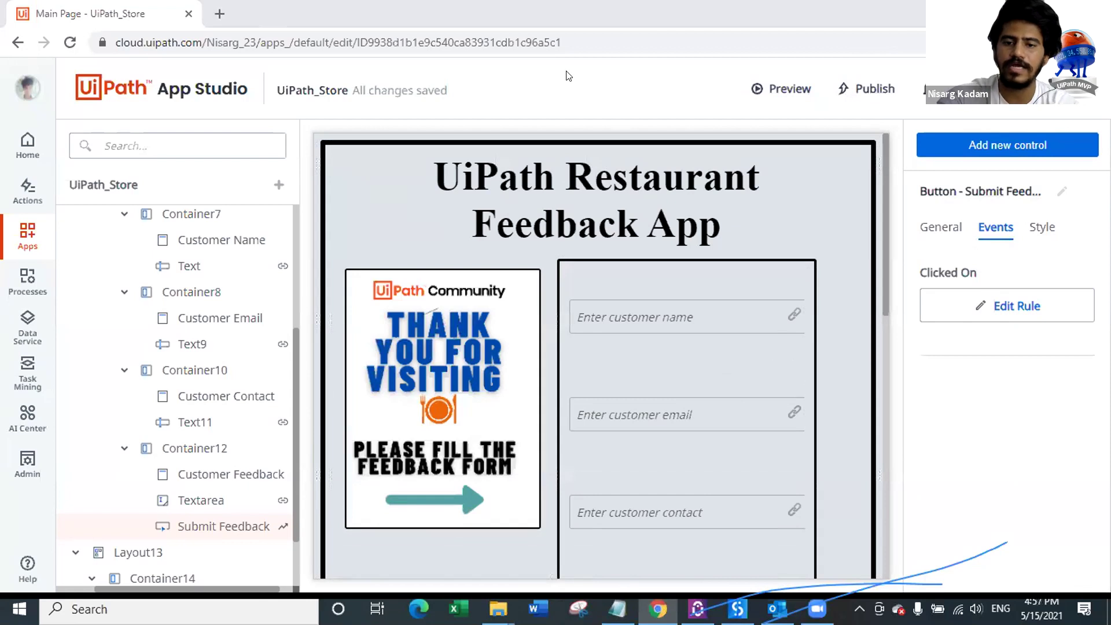
click(768, 88)
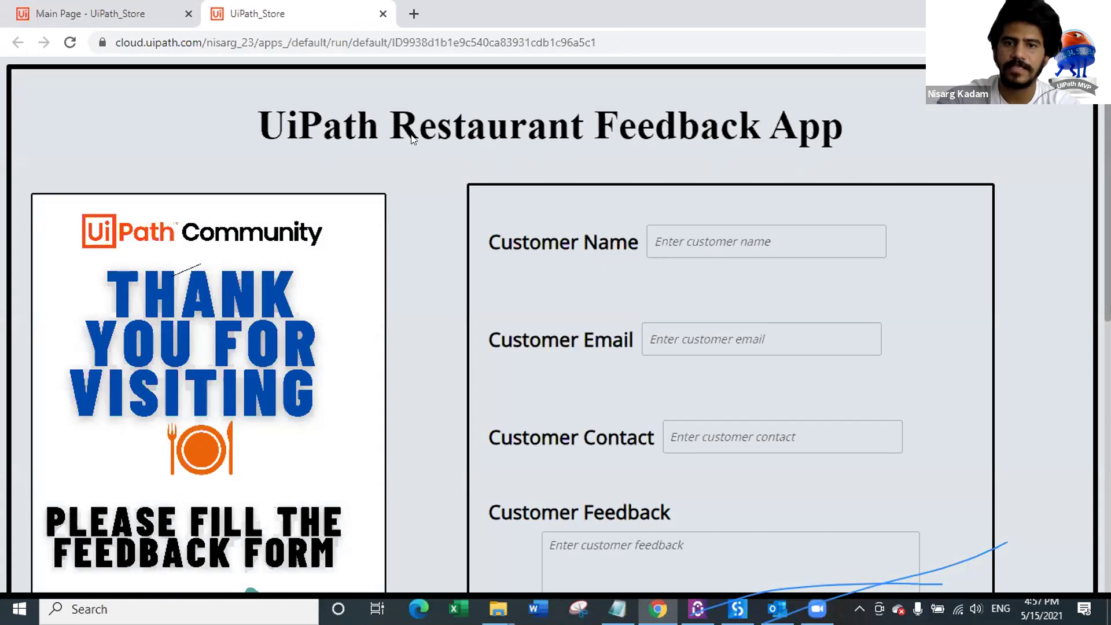
Step: Enter the customer's name and e-mail address in the feedback form
scroll(254, 193, down, 2)
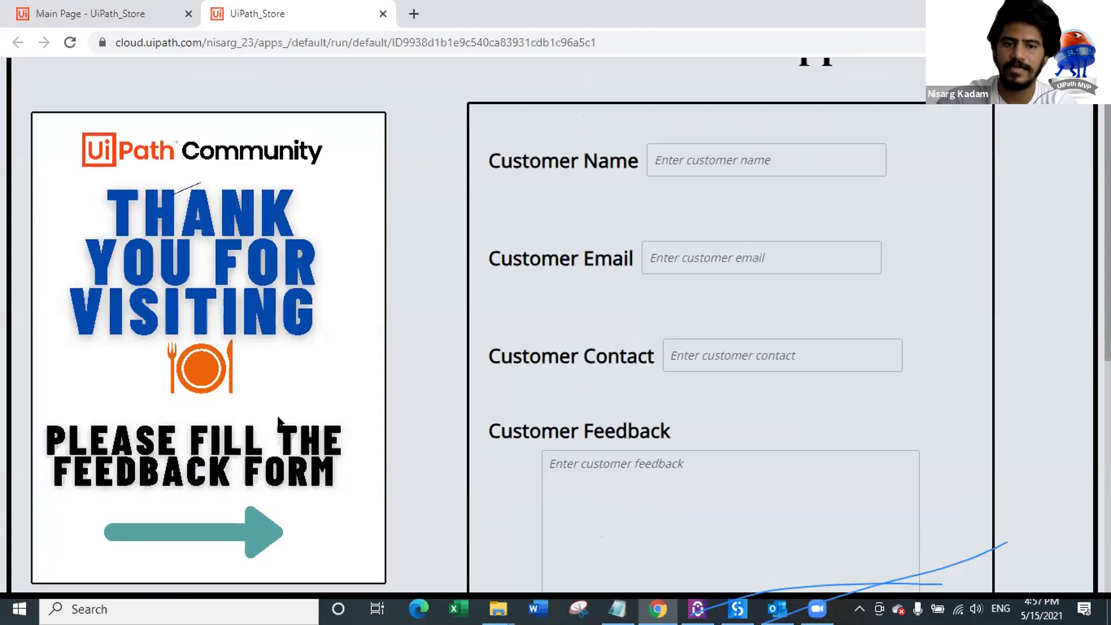
scroll(721, 289, down, 10)
scroll(723, 306, up, 5)
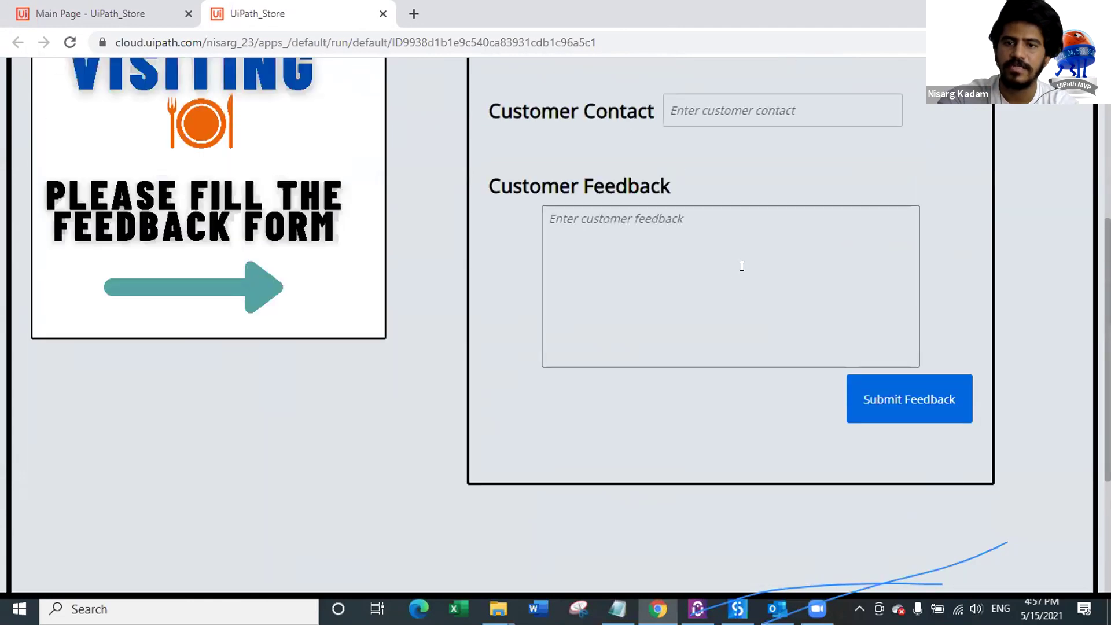
scroll(742, 266, up, 6)
click(713, 235)
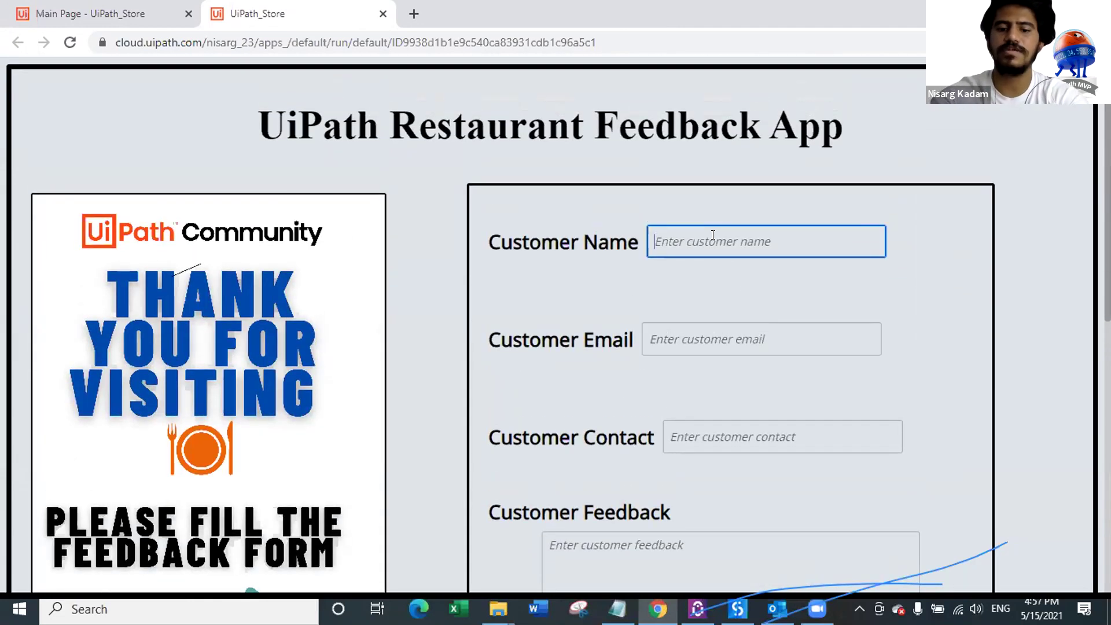
text(Nisarg)
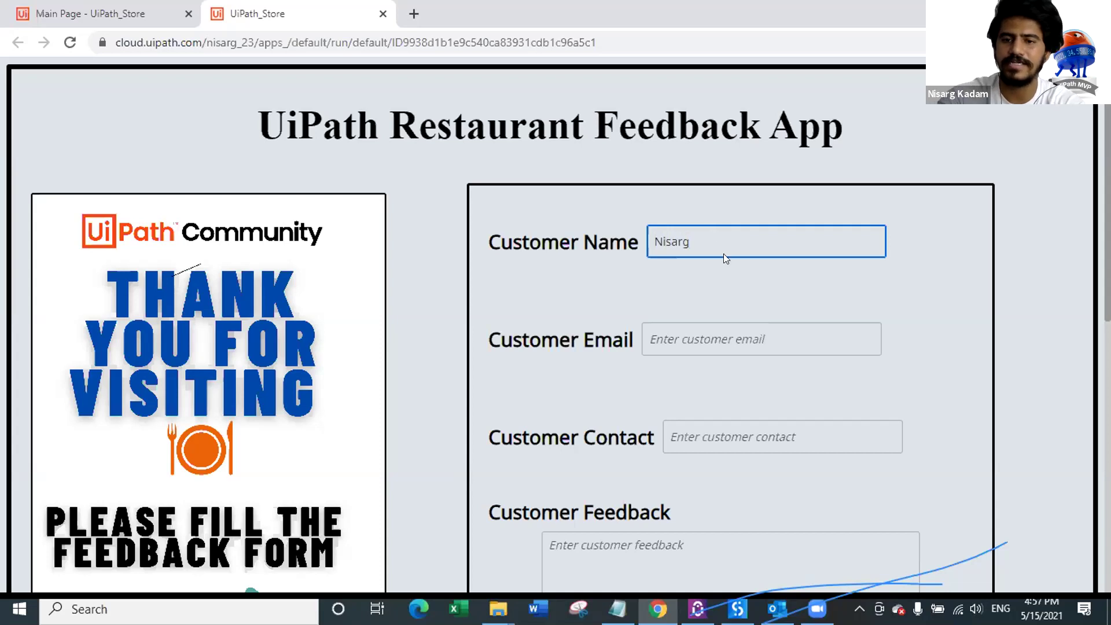
scroll(724, 255, down, 1)
click(714, 255)
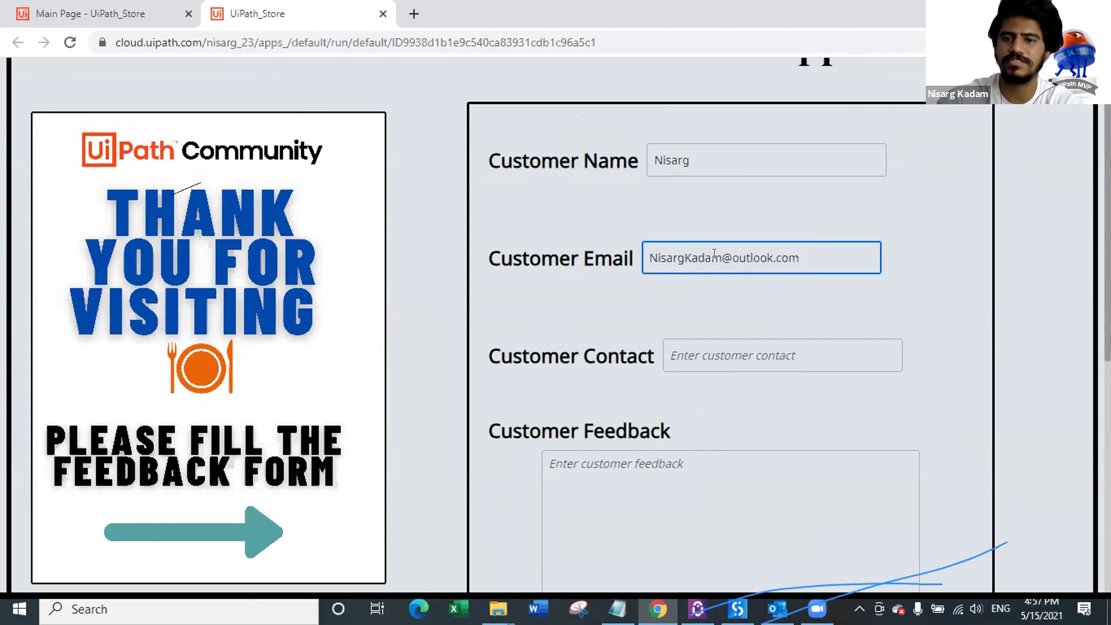
Step: Enter a contact number and feedback 'I didn't like the service. Also the ambience was not good.', then submit
click(727, 357)
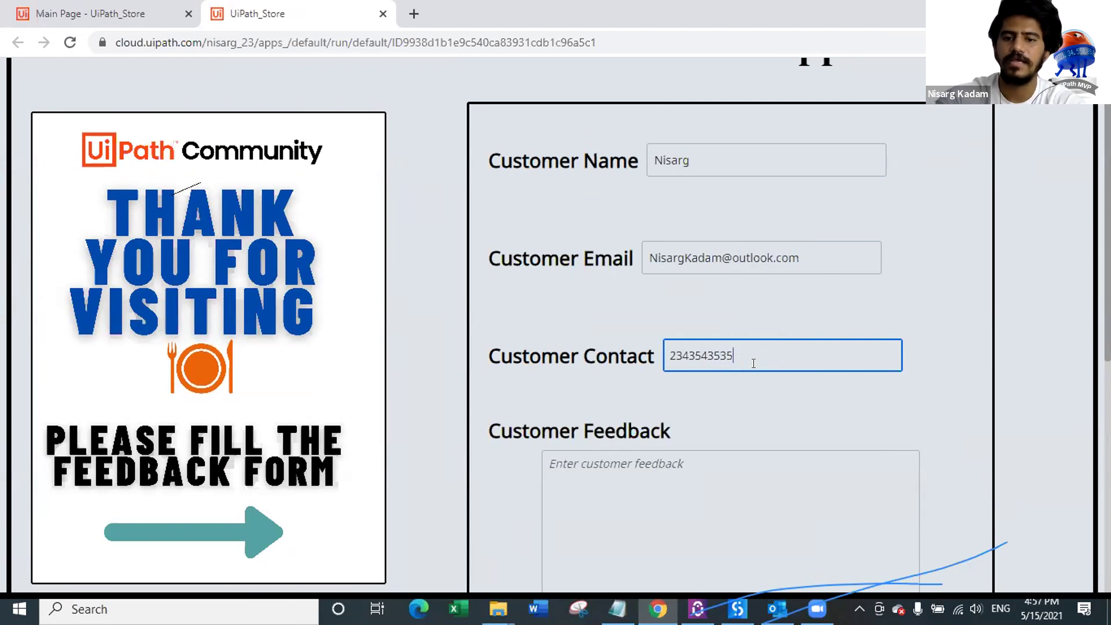
scroll(754, 363, down, 3)
click(624, 359)
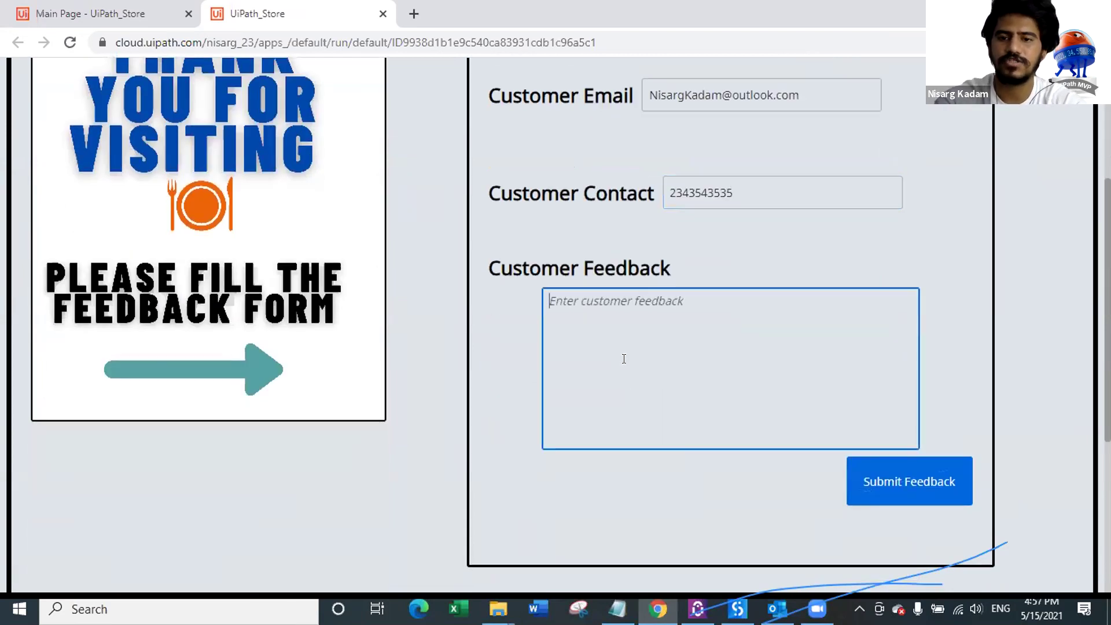
text(I di)
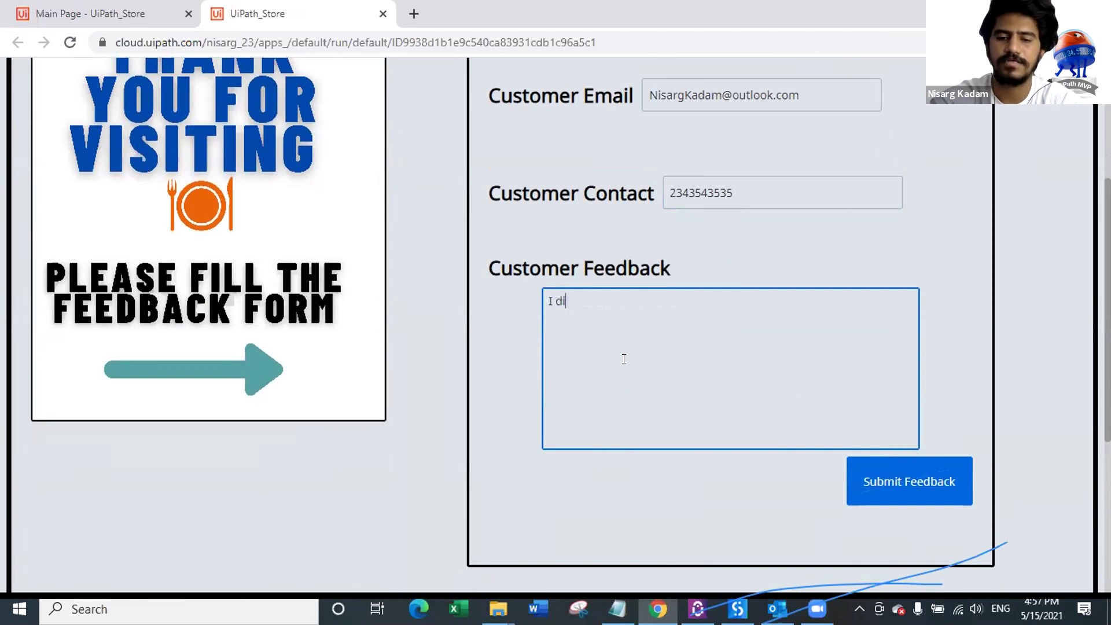
text(dn't like the service. Also the)
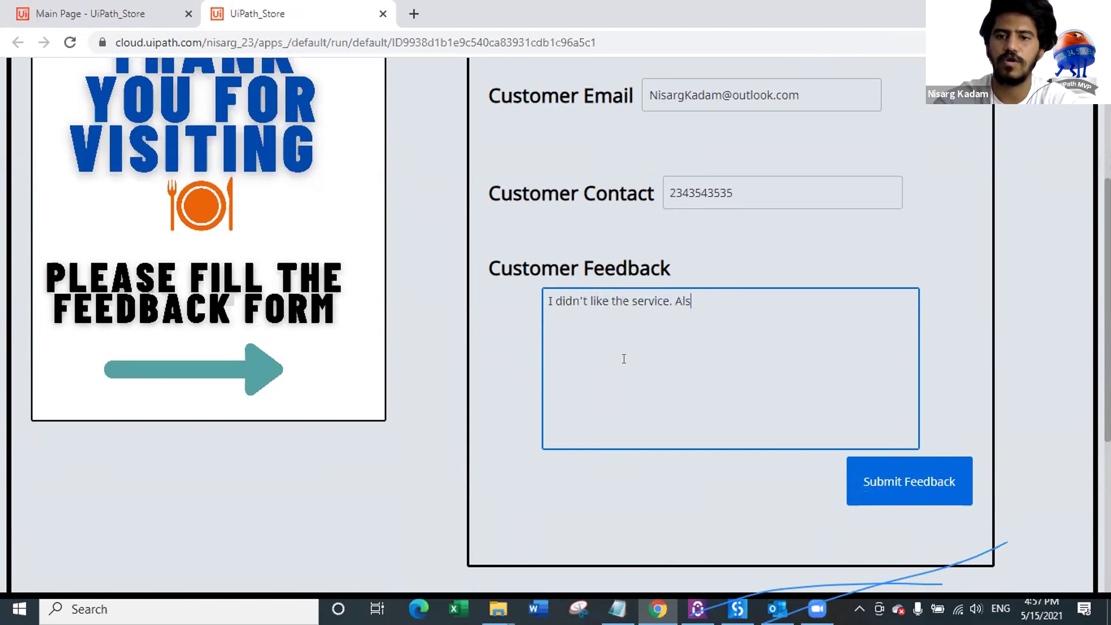
text(ience is)
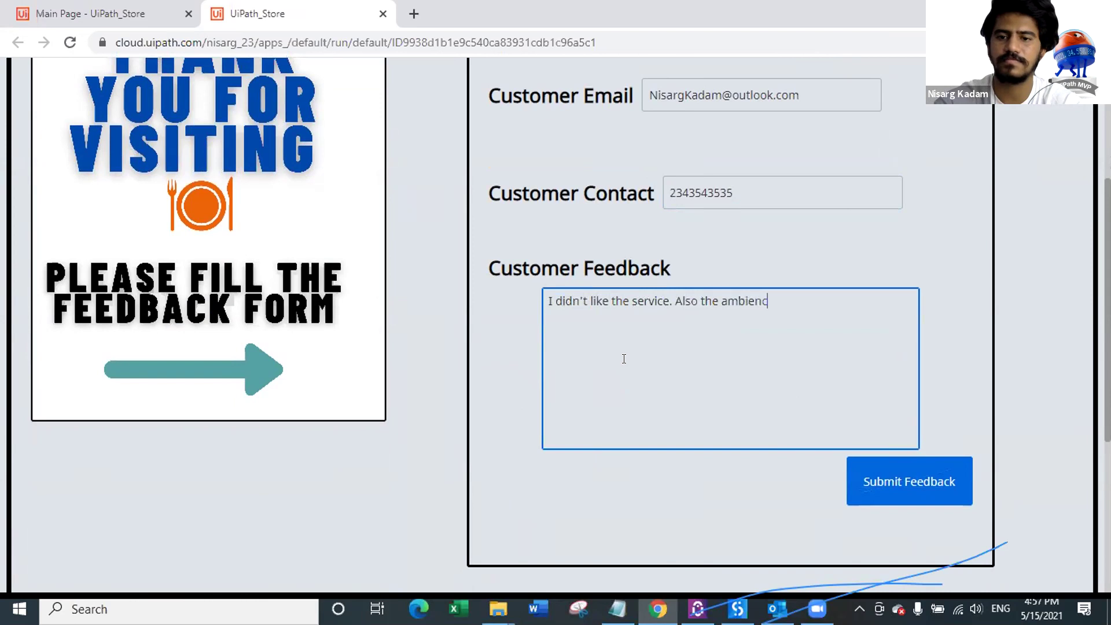
key(BackSpace)
key(BackSpace)
text(was not good.)
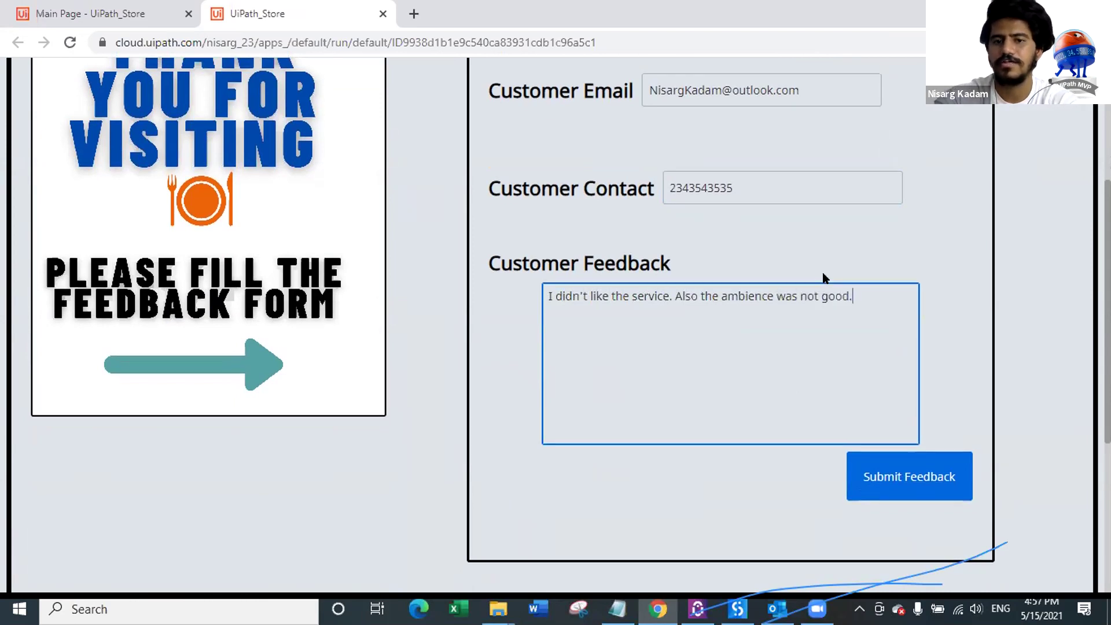
scroll(712, 203, down, 3)
click(914, 308)
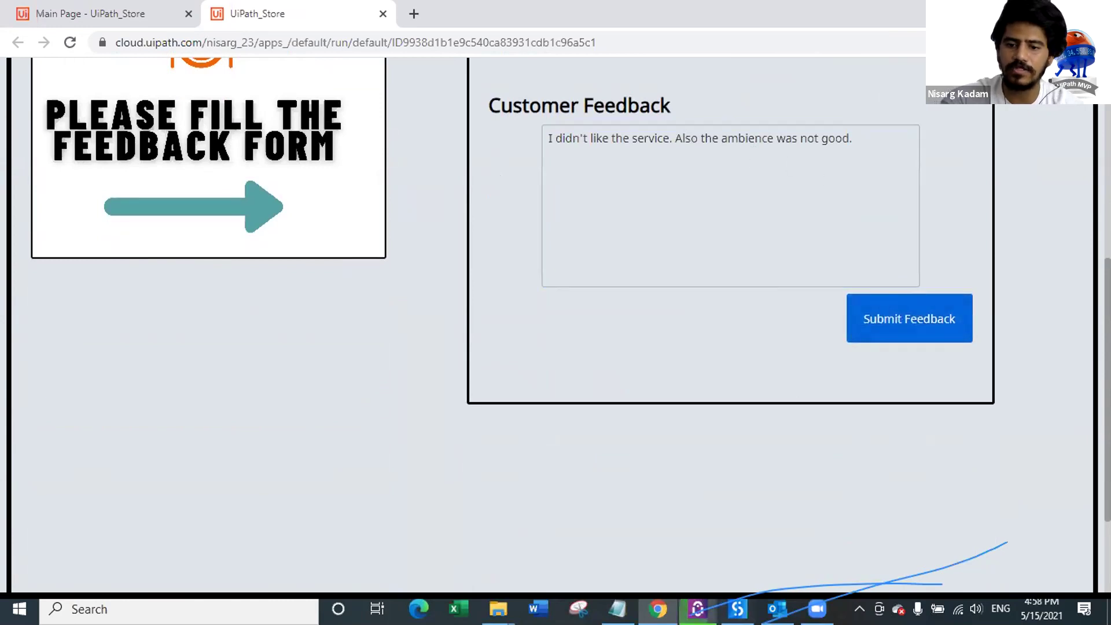
Step: Wait for UiPath_Restaurant to run and check the thank-you reply below the form
mouse_move(697, 609)
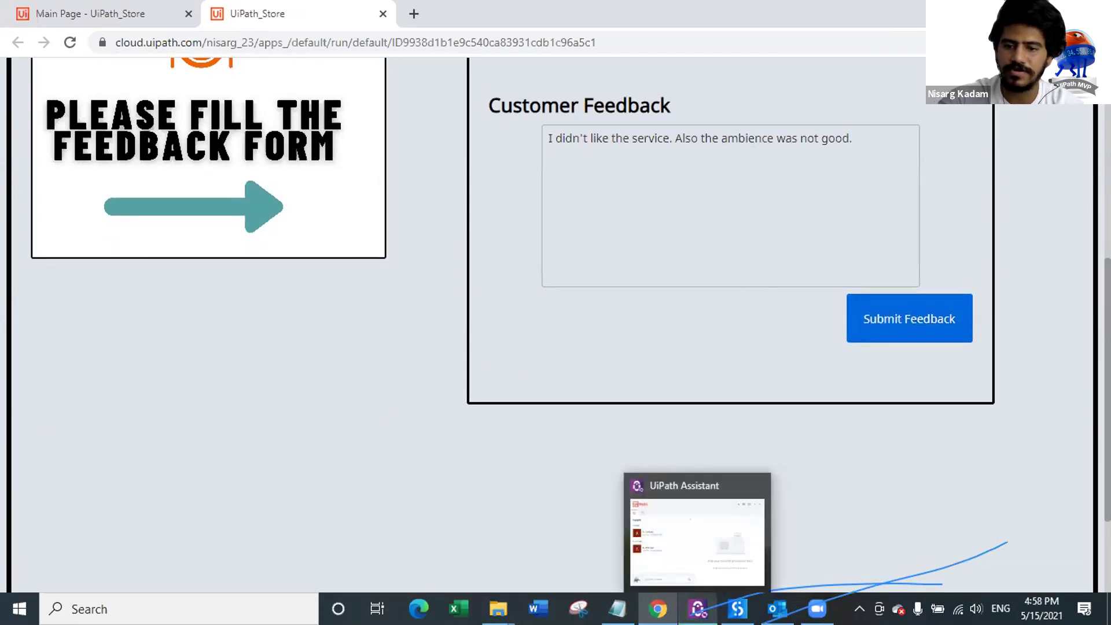
mouse_move(828, 608)
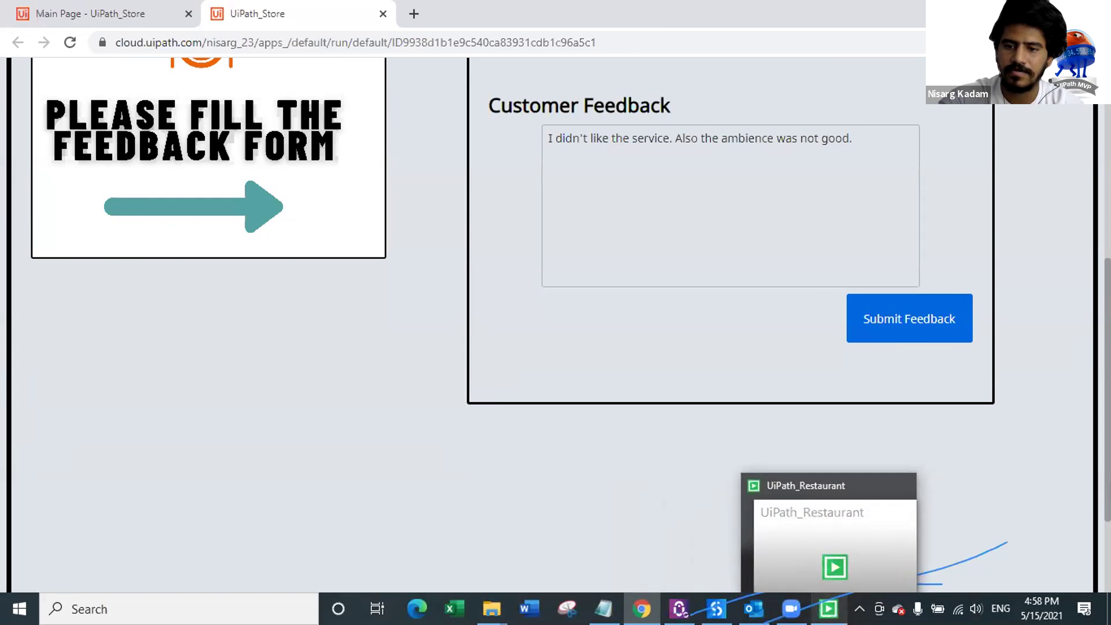
scroll(926, 379, down, 2)
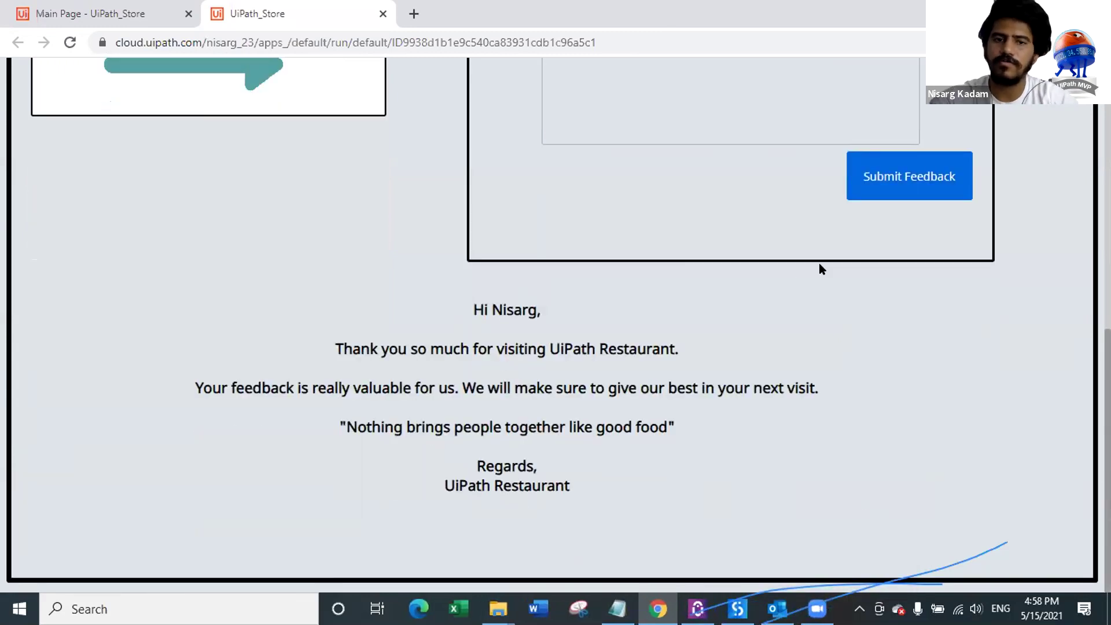
scroll(812, 266, up, 7)
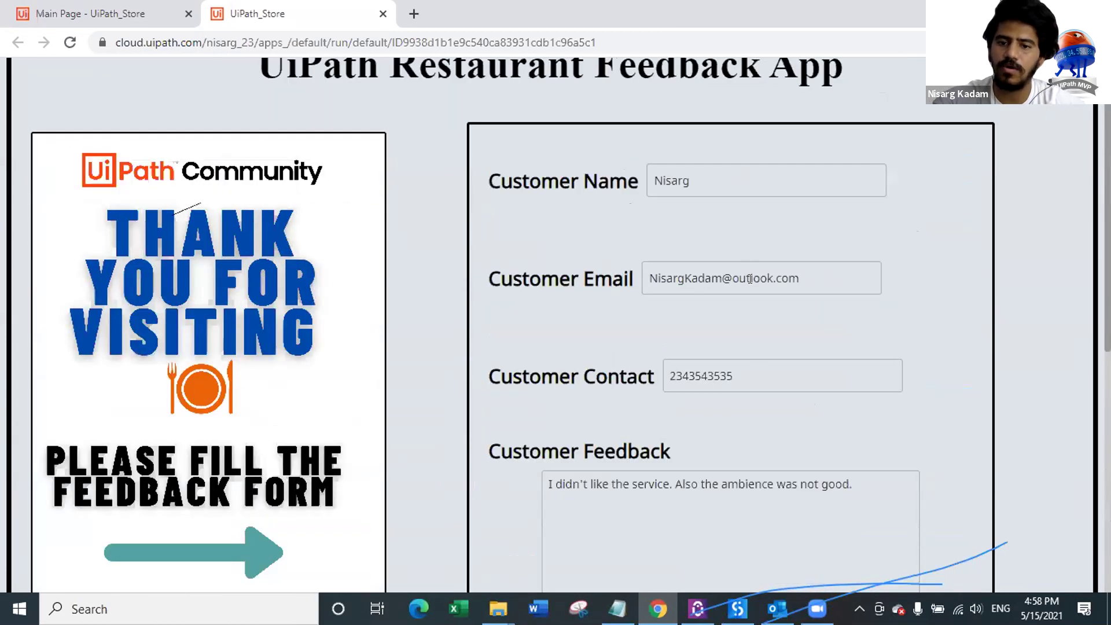
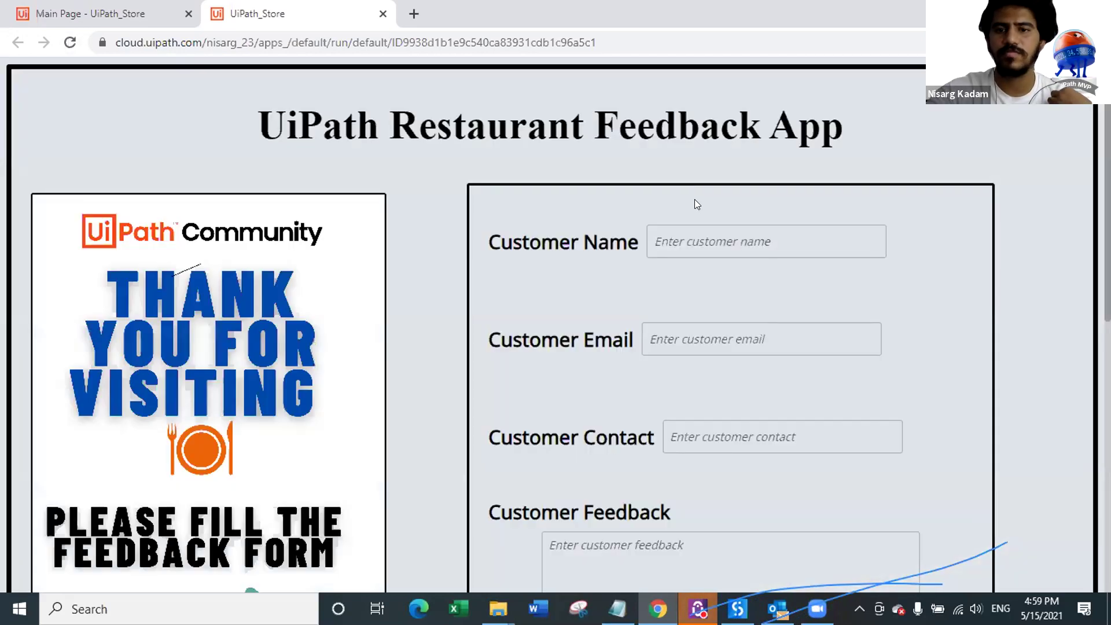
Step: Enter the customer's name, e-mail address and contact number in the feedback form
click(712, 230)
scroll(944, 248, down, 2)
scroll(944, 248, up, 2)
text(Parth)
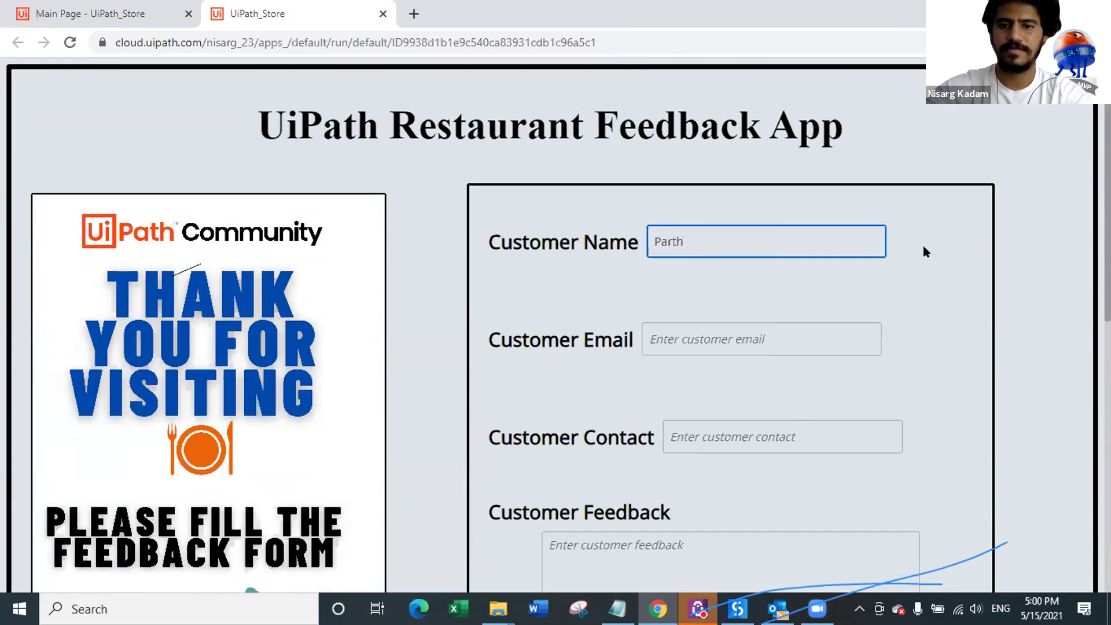
scroll(923, 246, down, 1)
click(765, 266)
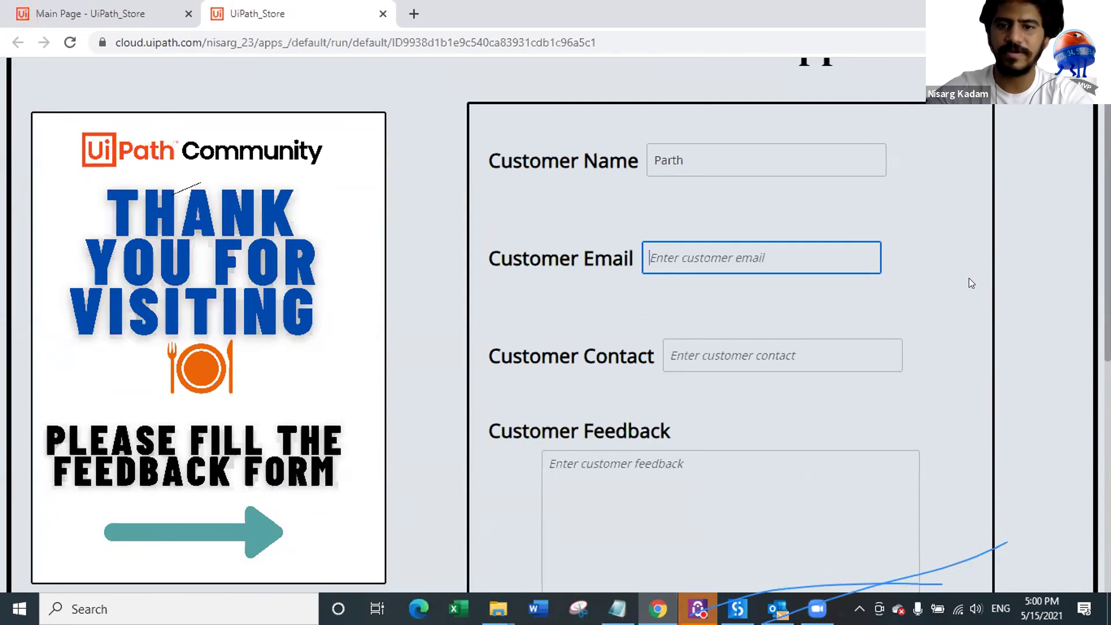
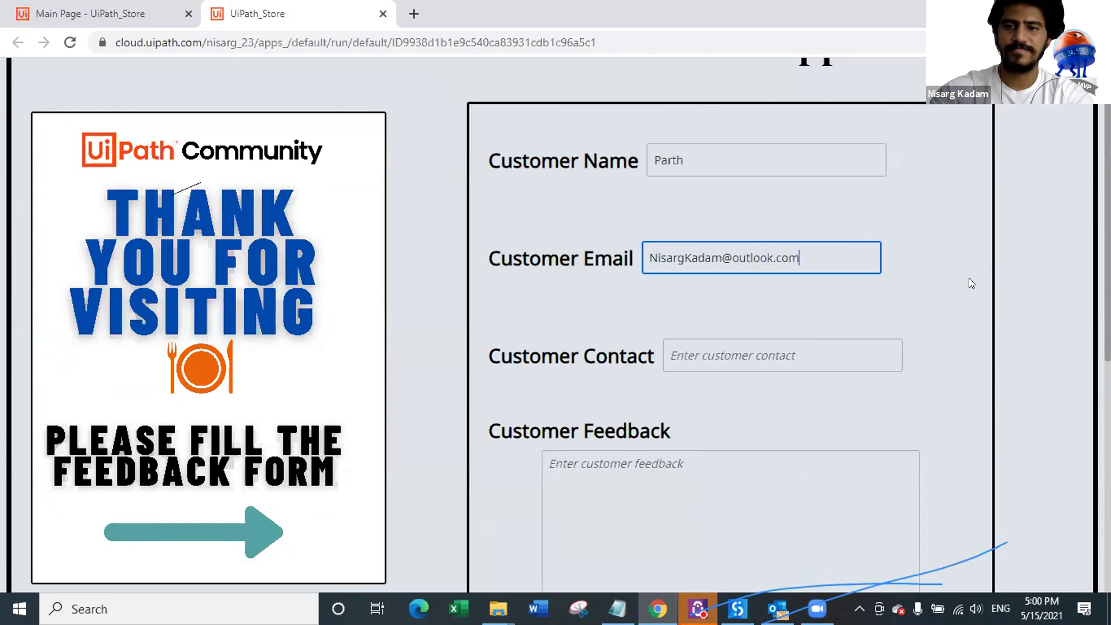
click(805, 339)
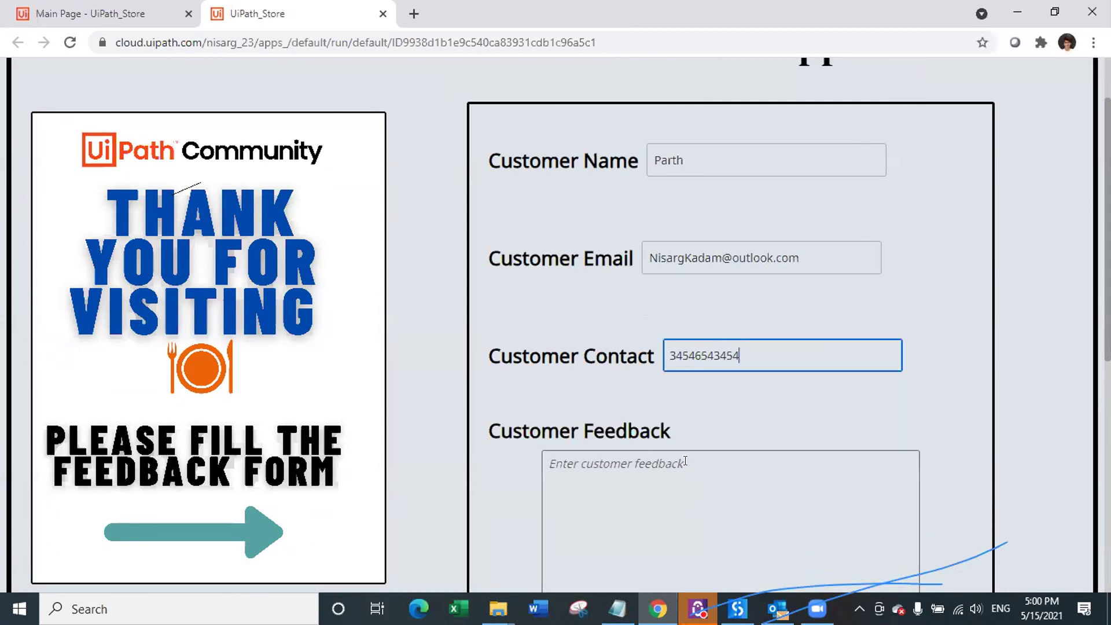
Step: Write feedback 'I didn't like the pizza, pasta. I won't visit again' and submit the form
scroll(659, 410, down, 1)
click(659, 409)
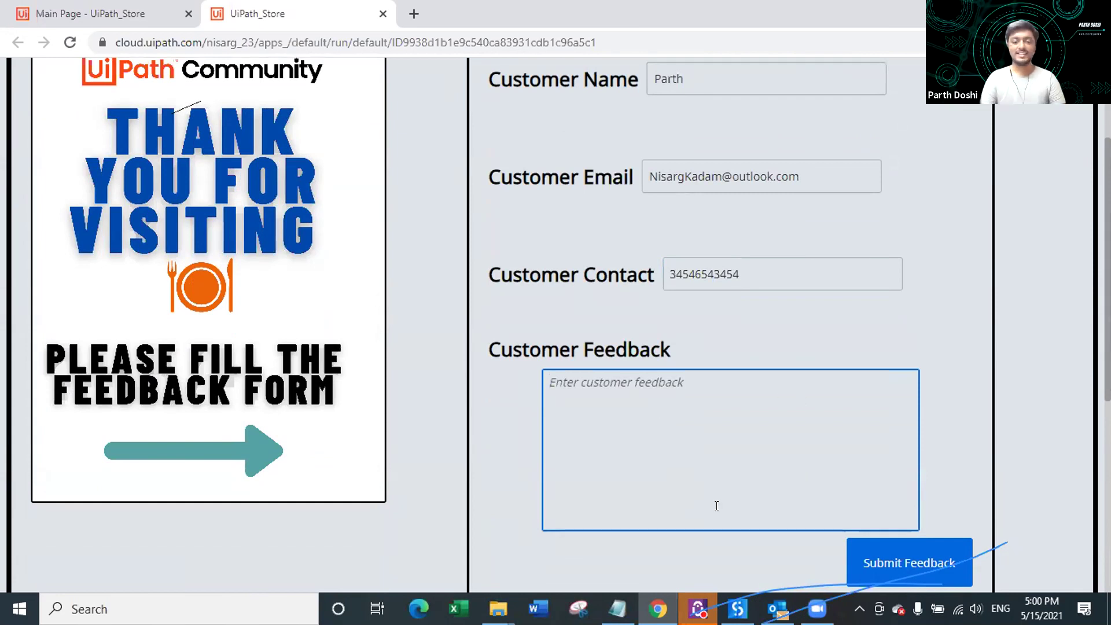
text(I)
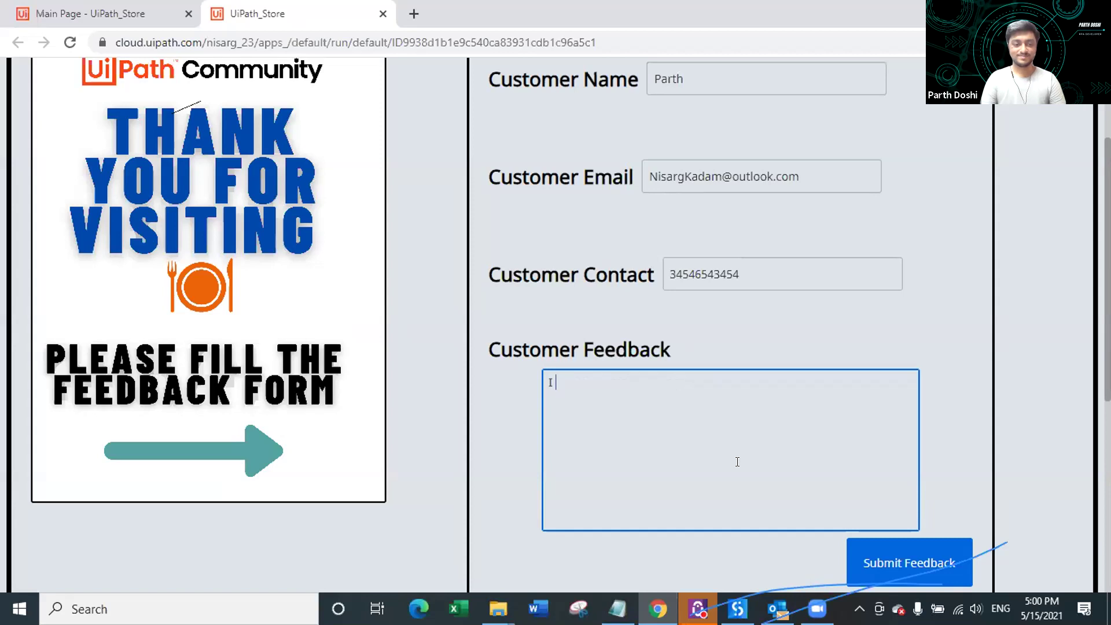
text( didn't like the pizza, pasa)
text(a. I do)
key(BackSpace)
text(n't v)
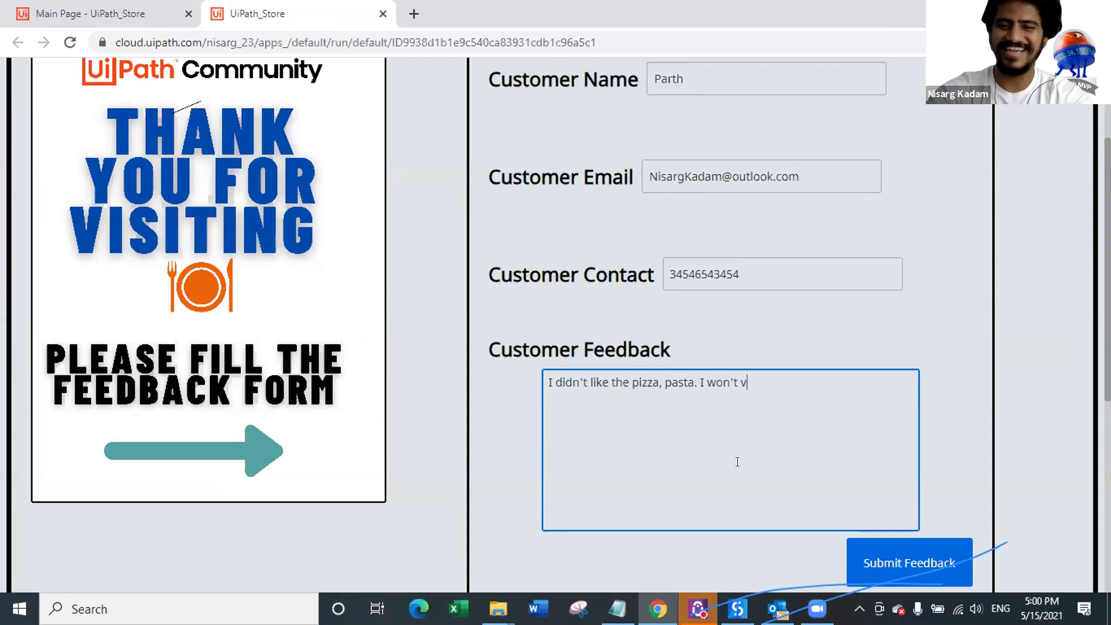
text(isit again.)
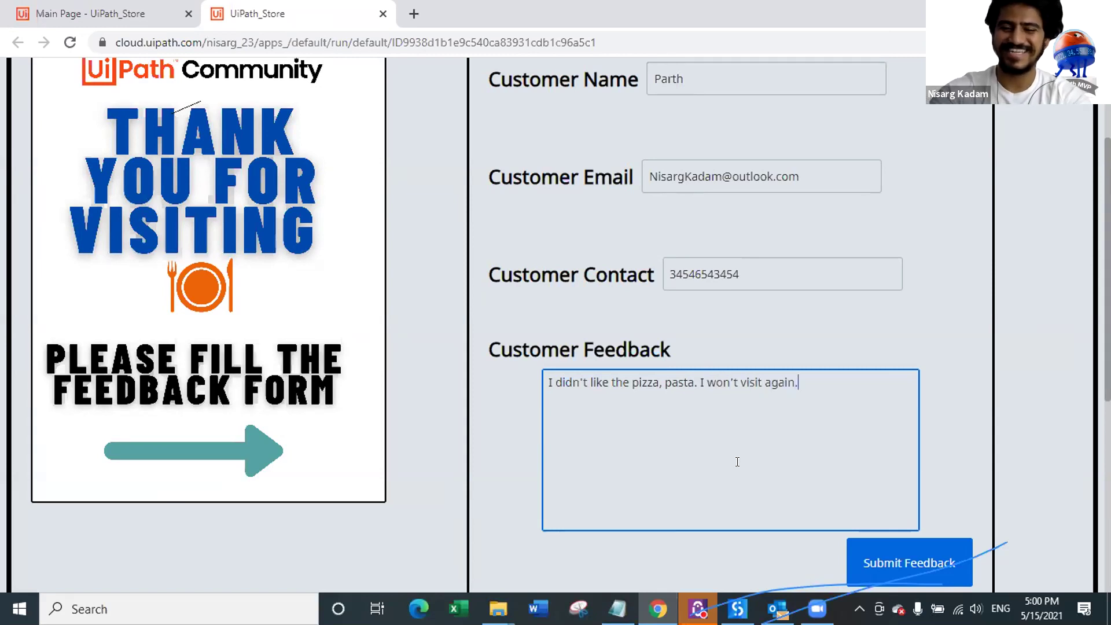
scroll(749, 384, down, 4)
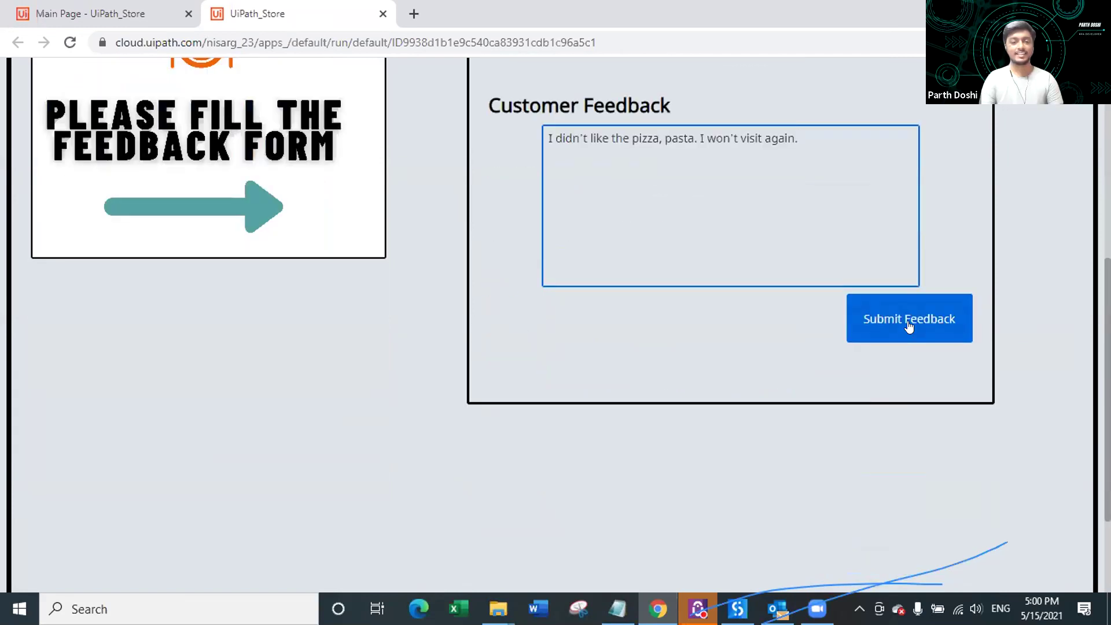
click(905, 338)
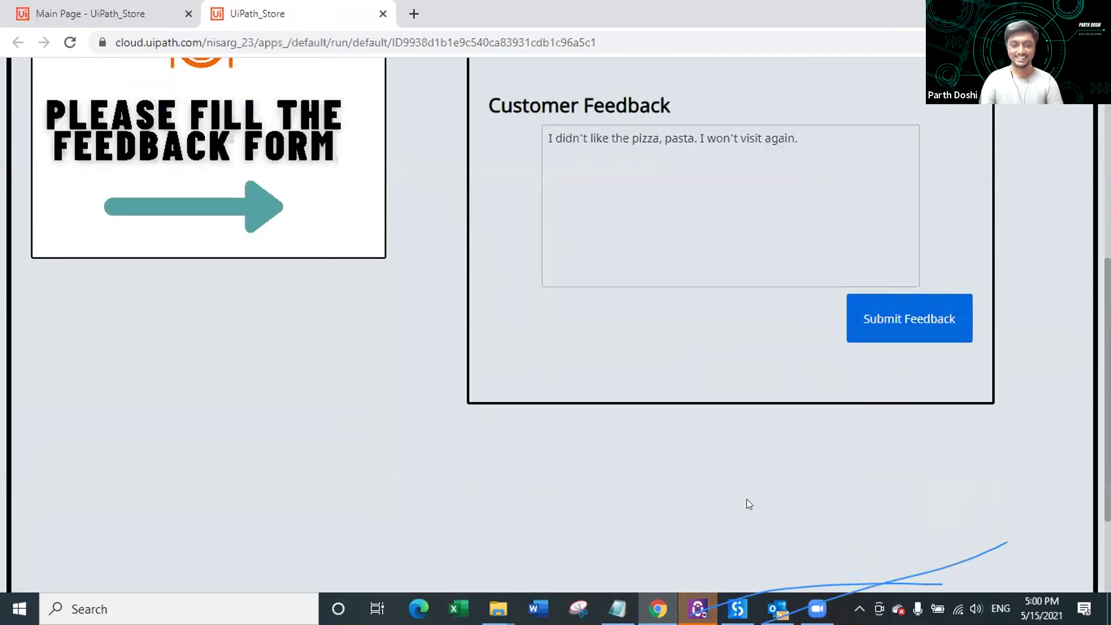
Step: Check the sentiment Flow Decision condition in UiPath Studio, then return to the running feedback app
click(754, 609)
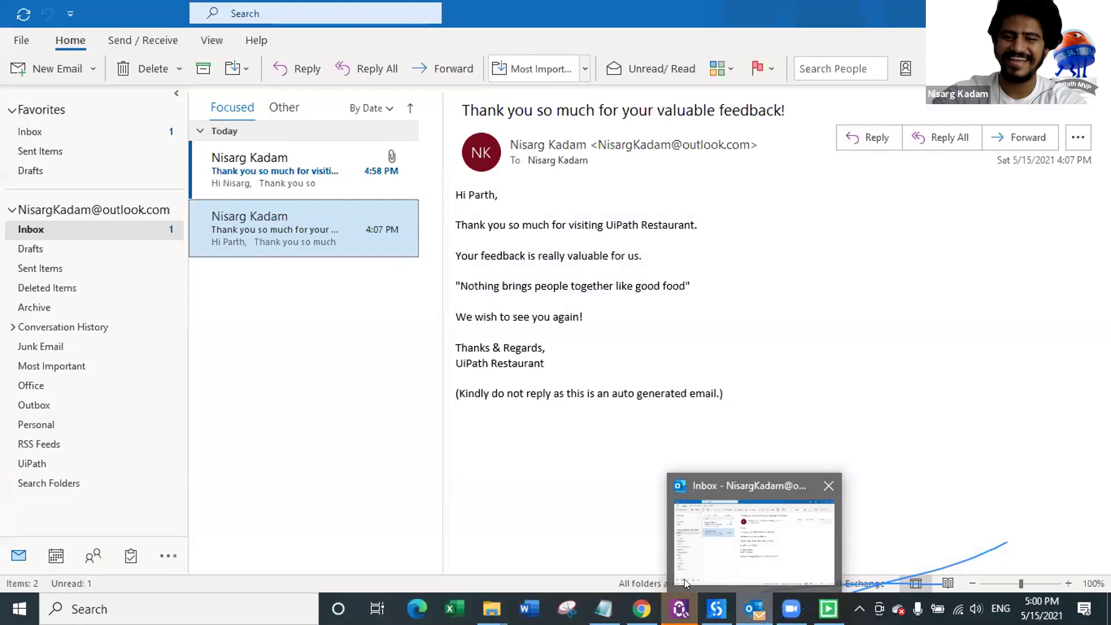
click(716, 609)
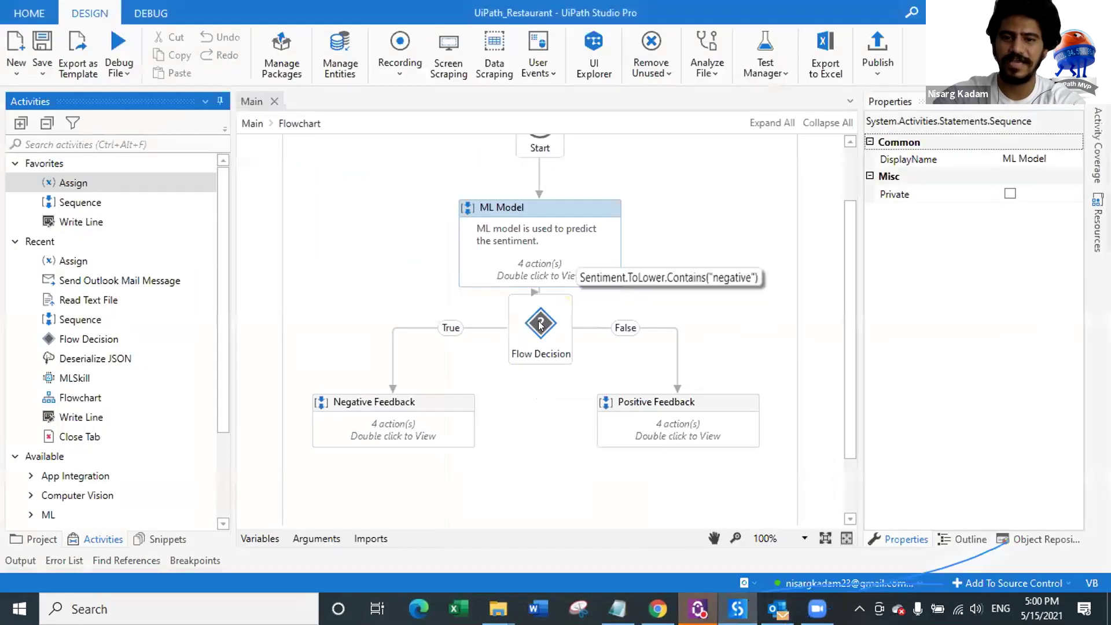
click(539, 324)
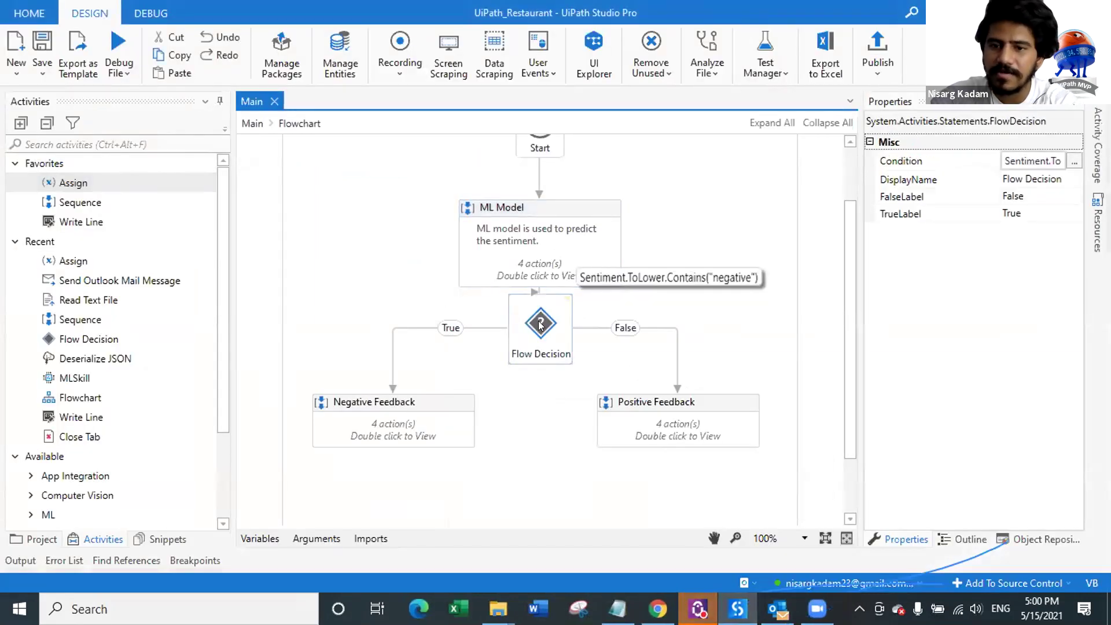
key(alt+Tab)
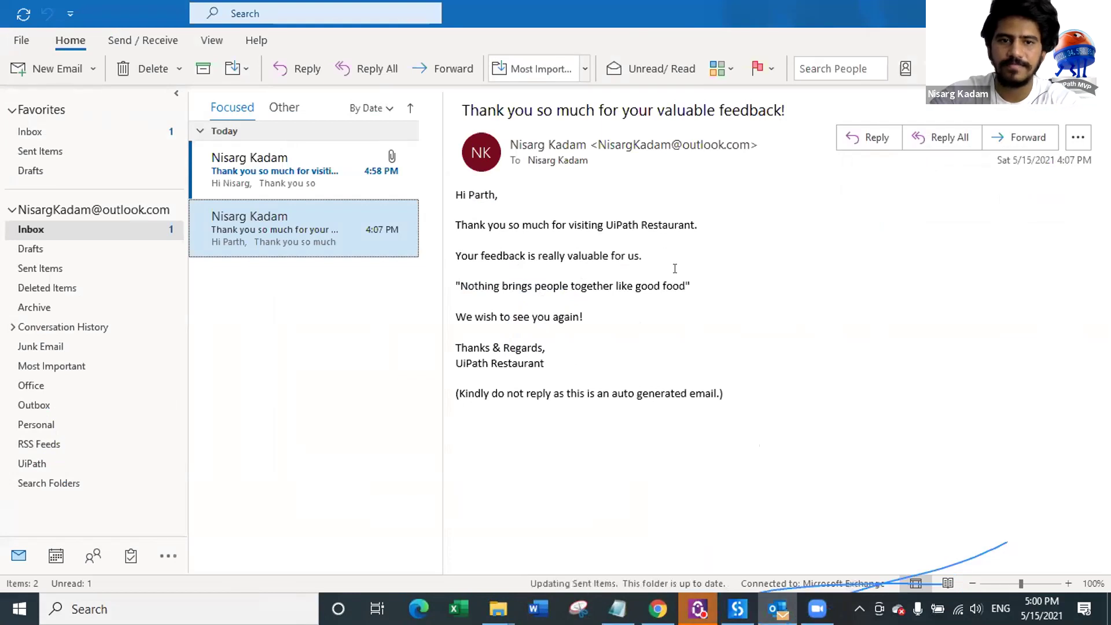
key(alt+Tab)
click(660, 609)
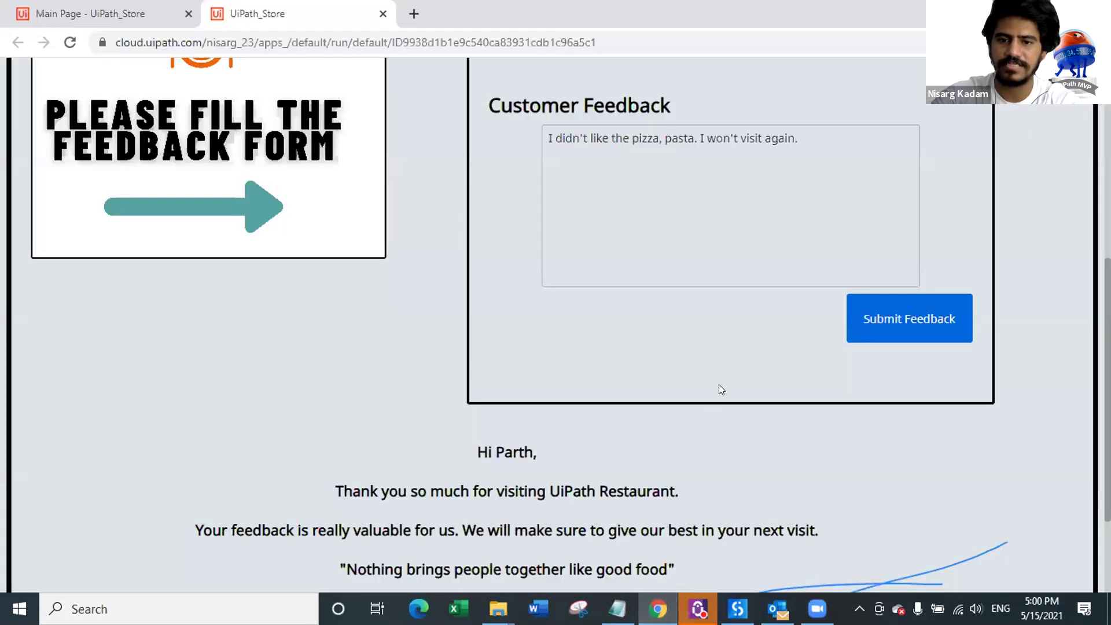
Step: Review the thank-you reply, then close the running app to return to the UiPath_Store editor
scroll(720, 384, down, 2)
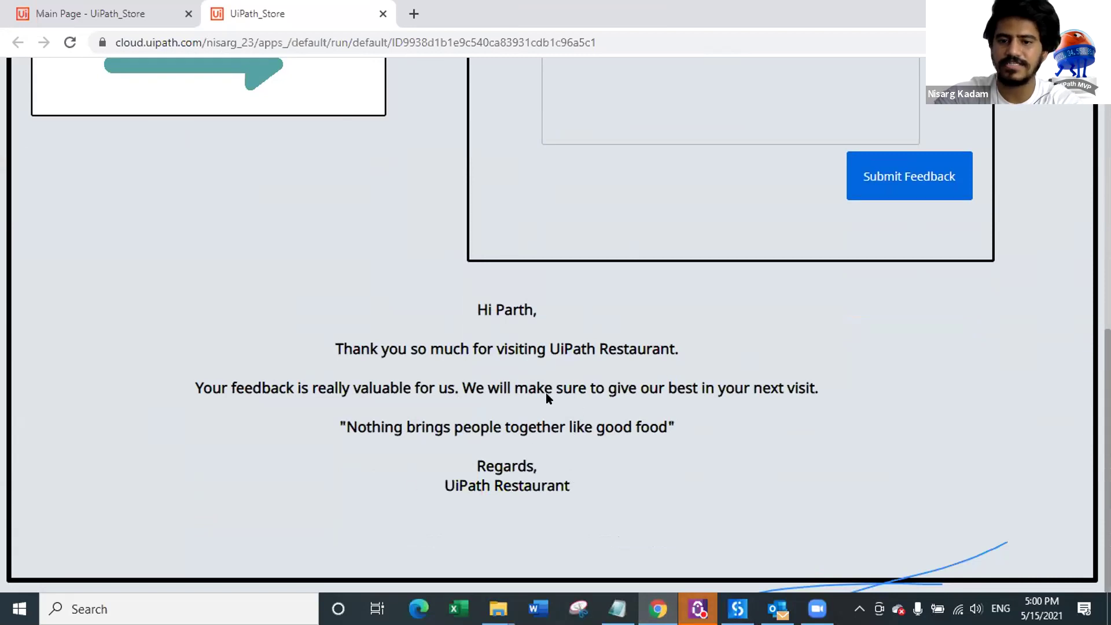
scroll(663, 376, up, 8)
scroll(702, 218, down, 8)
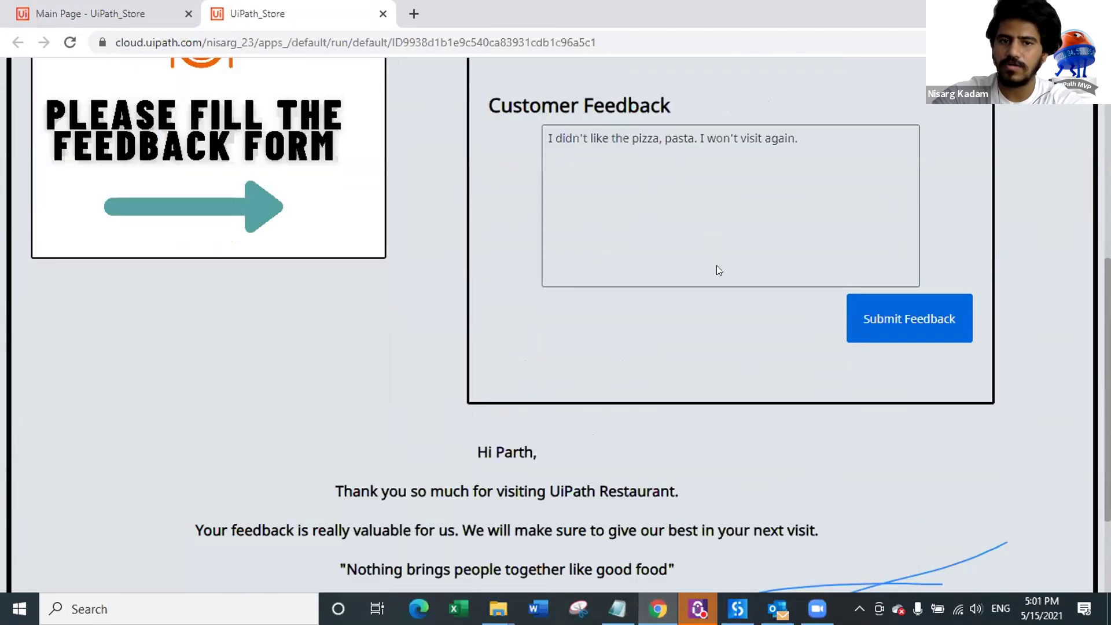
scroll(716, 317, up, 8)
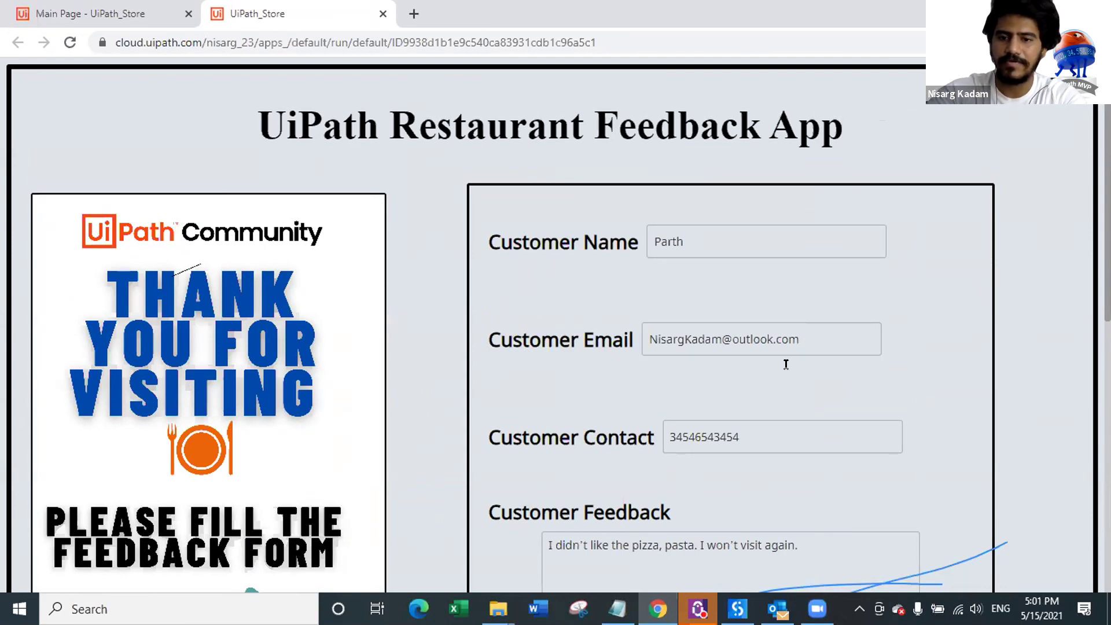
scroll(588, 404, down, 10)
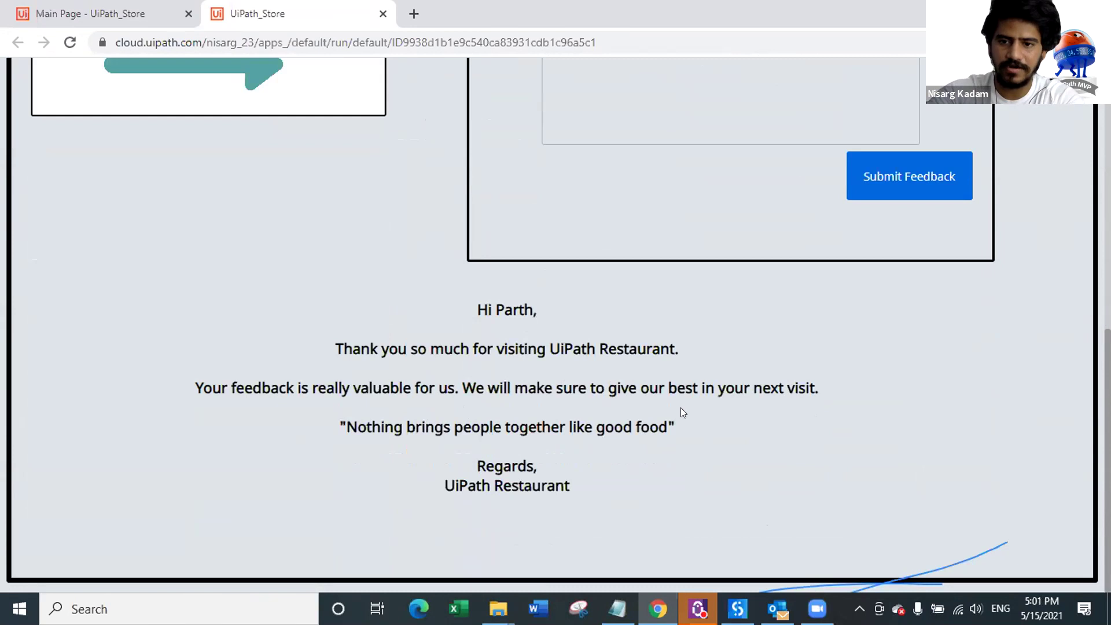
scroll(744, 315, up, 7)
scroll(724, 355, down, 6)
scroll(579, 318, up, 2)
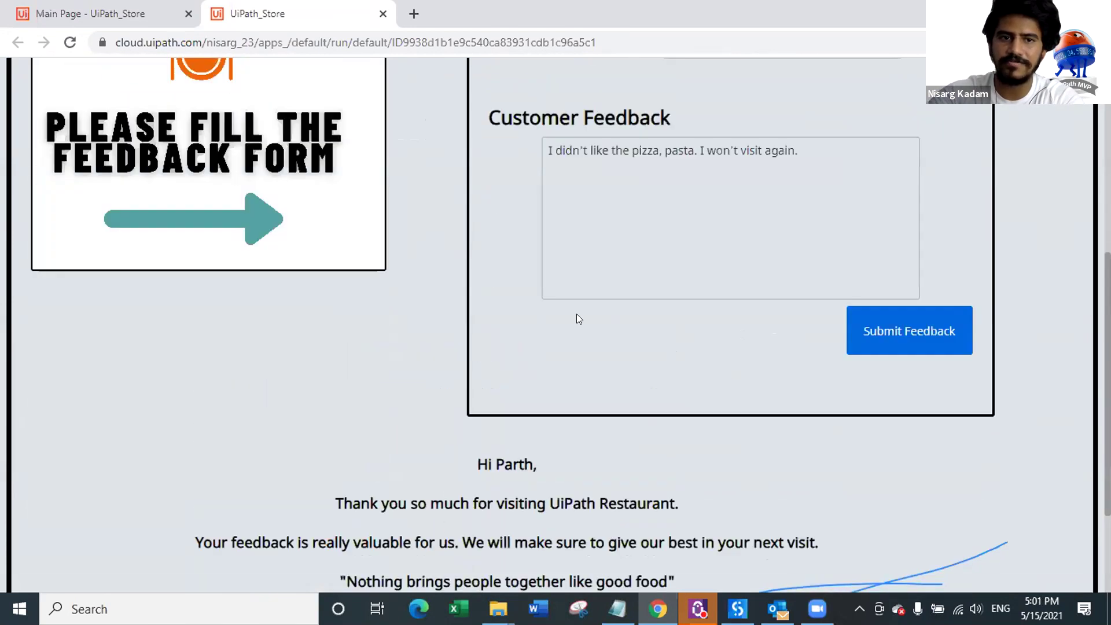
scroll(234, 111, up, 10)
key(ctrl+w)
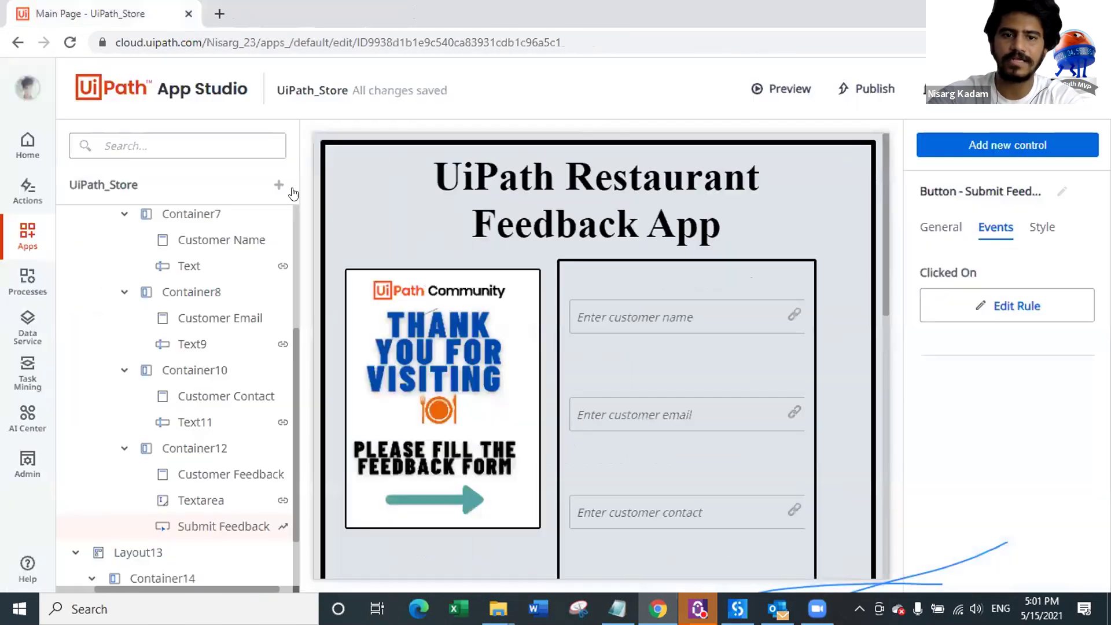
Step: Add the AI_UseCase process from the workspace to the app
click(278, 185)
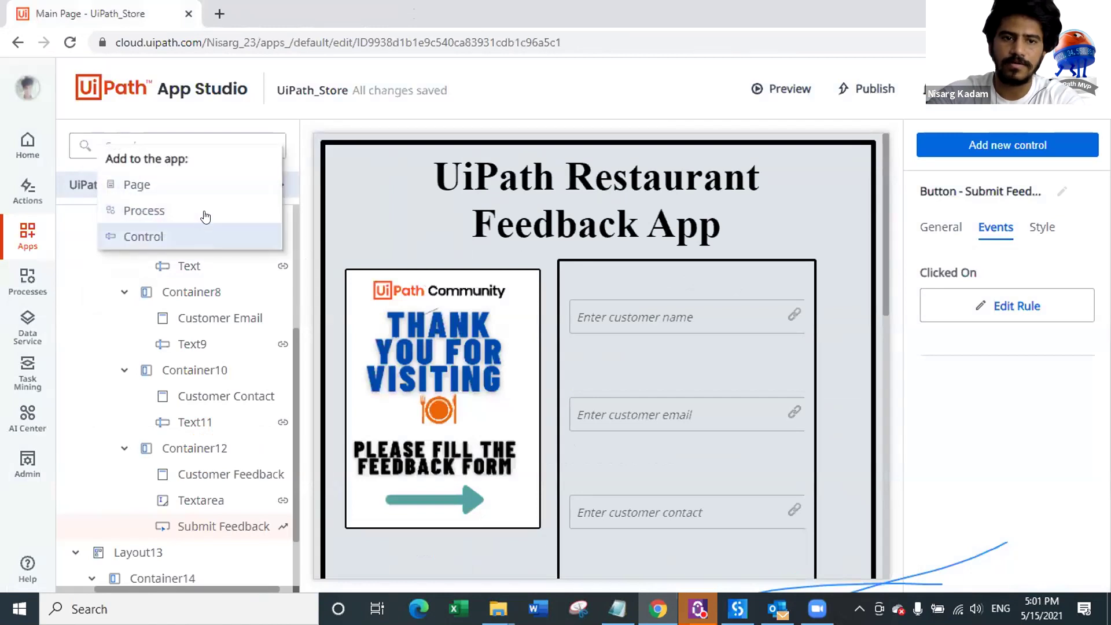
click(205, 212)
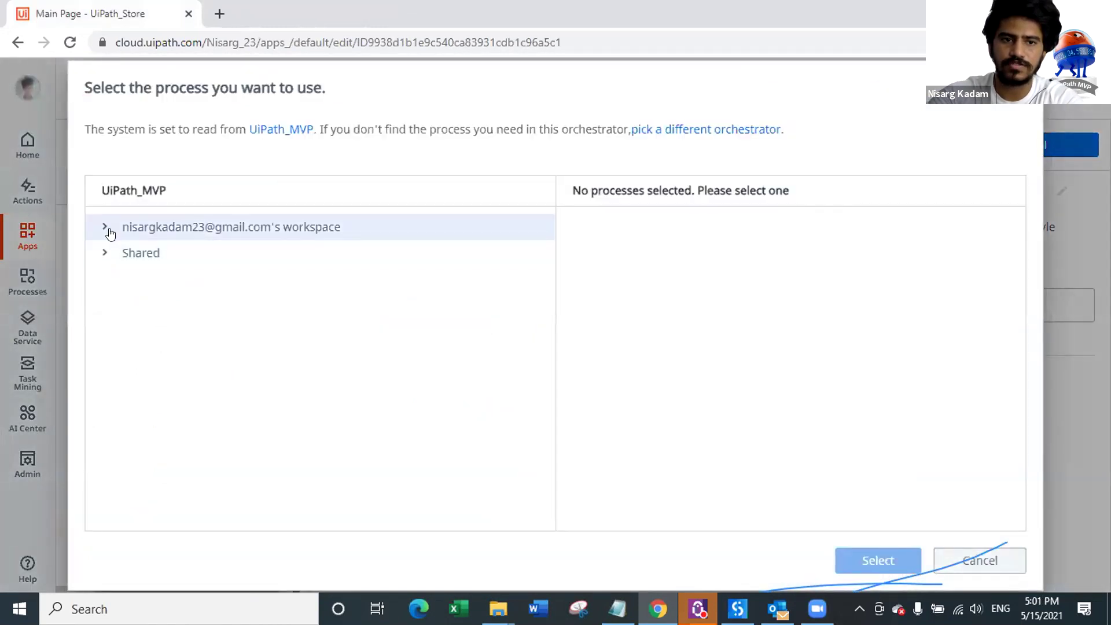
click(110, 233)
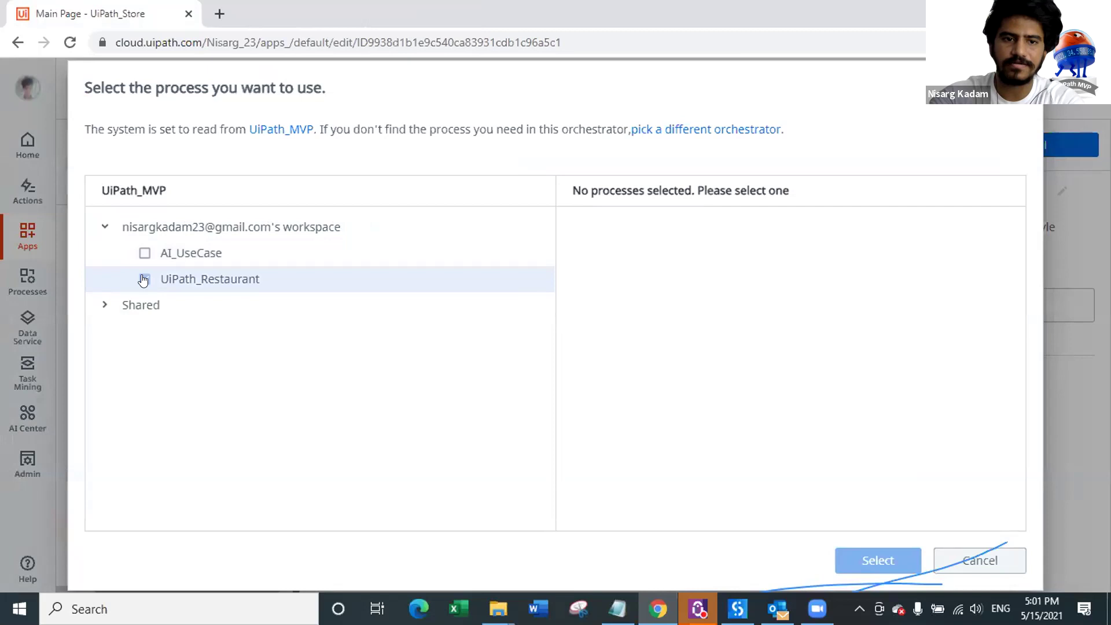
click(145, 253)
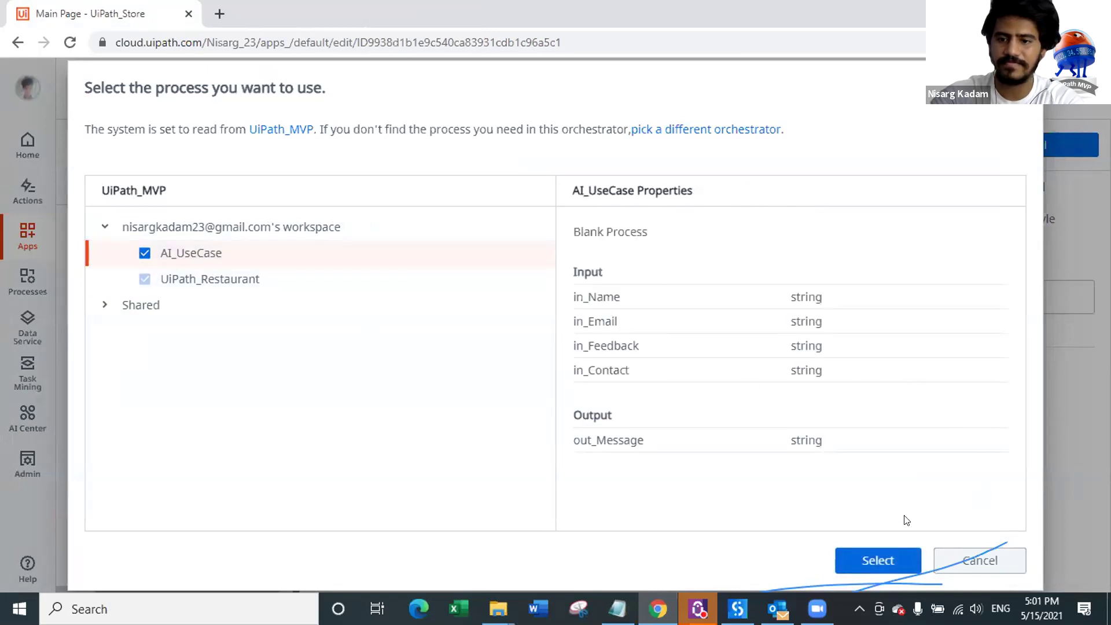
click(885, 560)
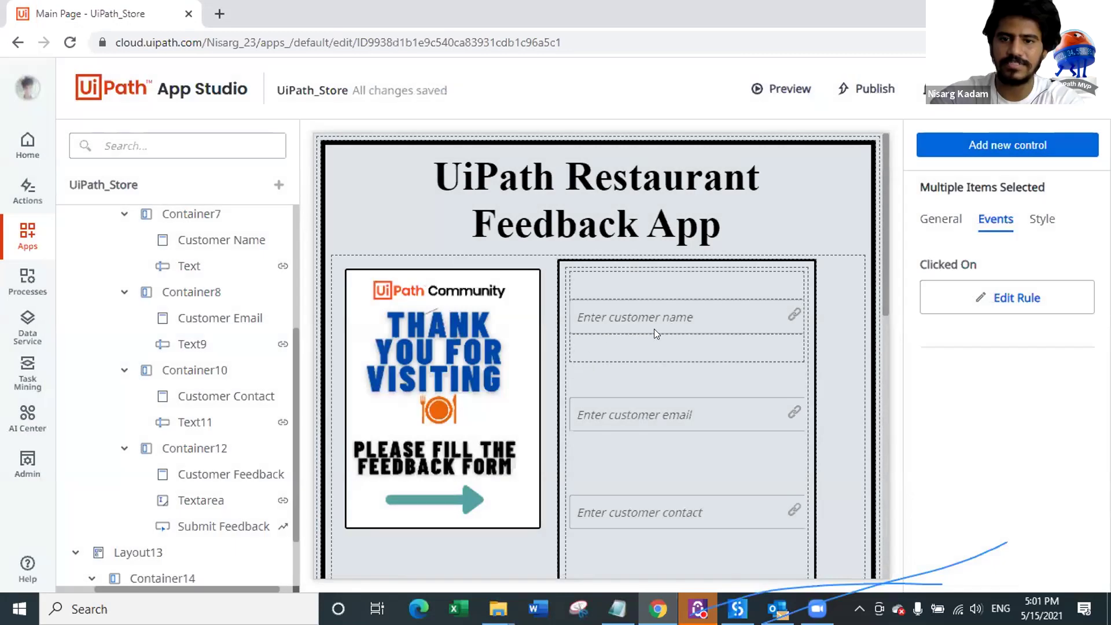
Step: Review the UiPath_Restaurant process arguments, then cancel without adding another process
click(654, 319)
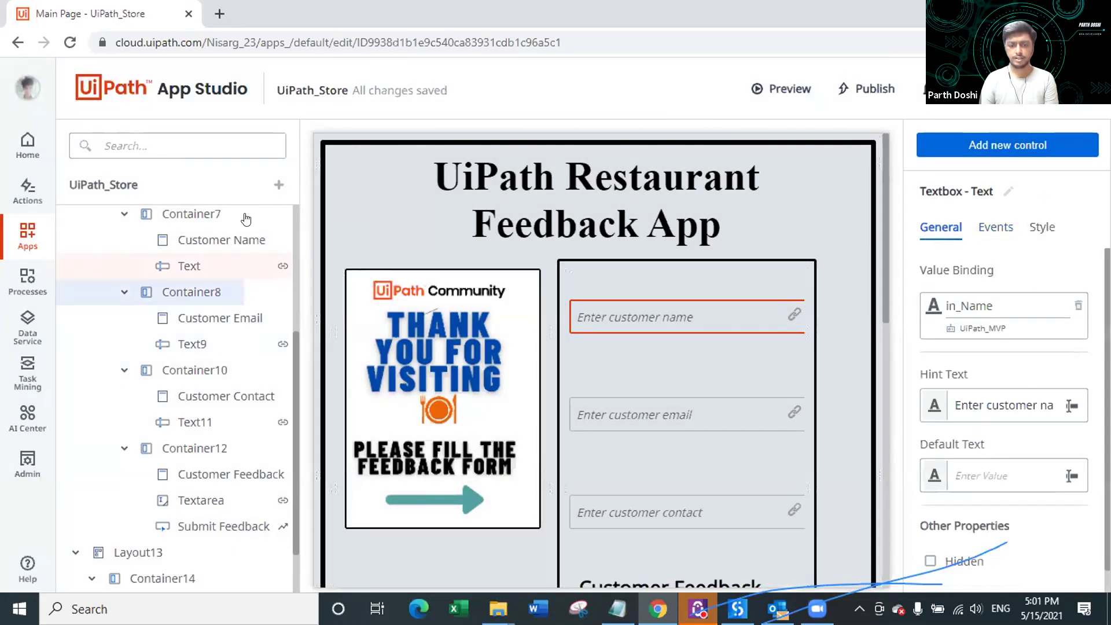
click(278, 185)
click(174, 211)
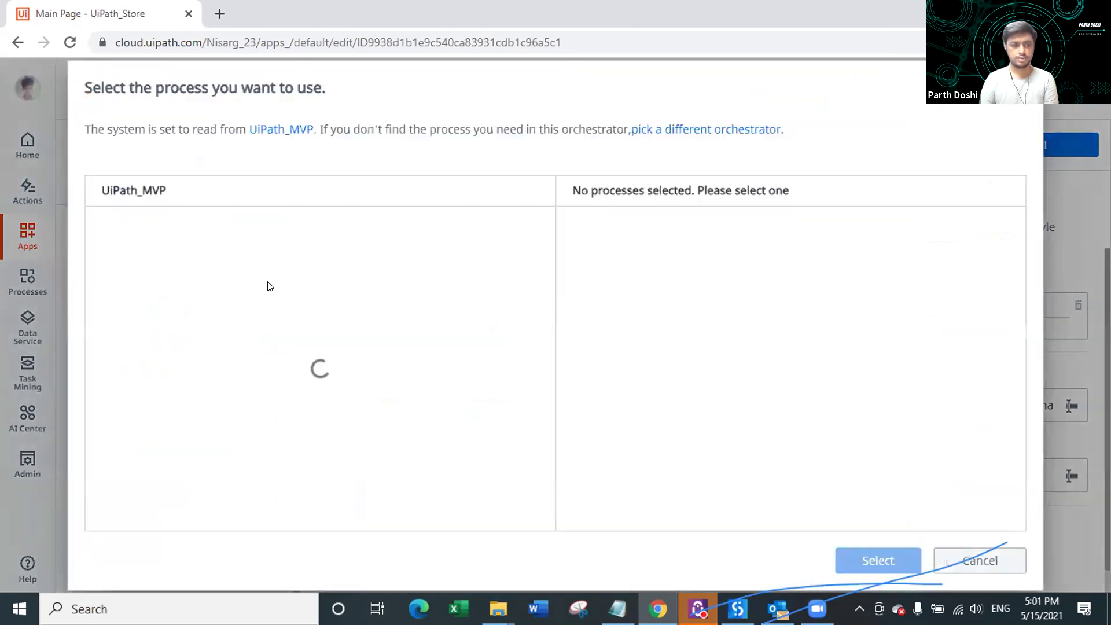
click(166, 231)
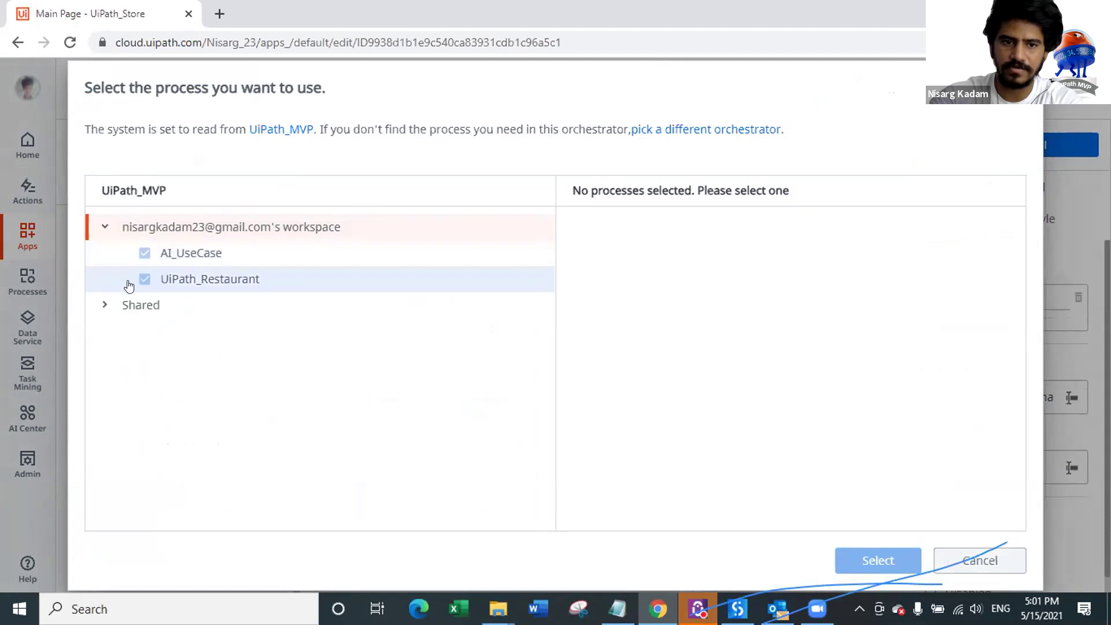
click(142, 281)
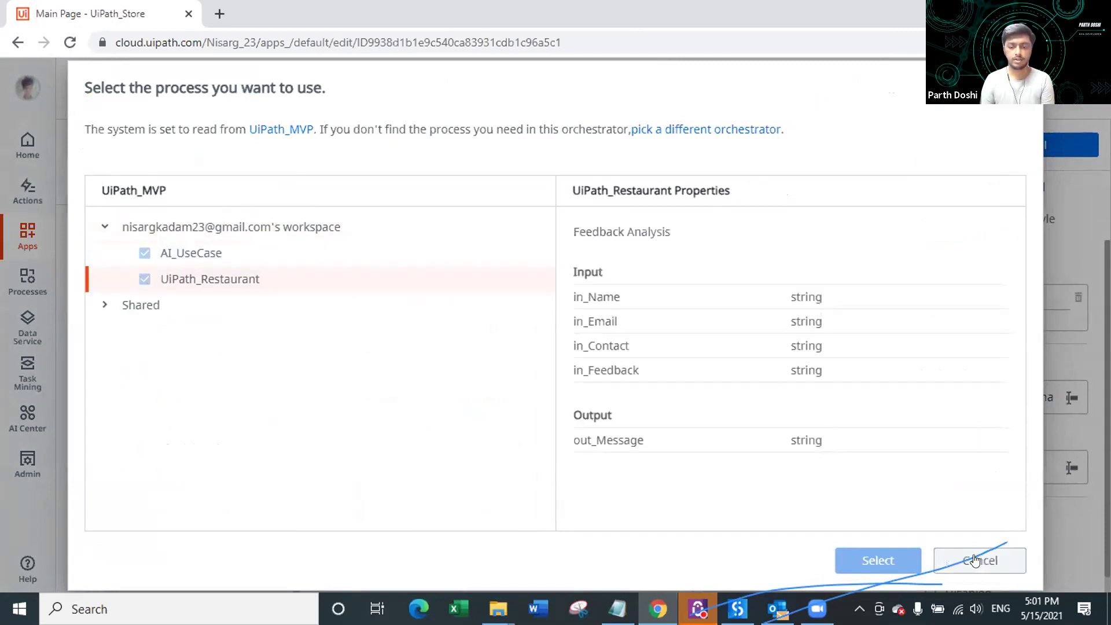
click(965, 559)
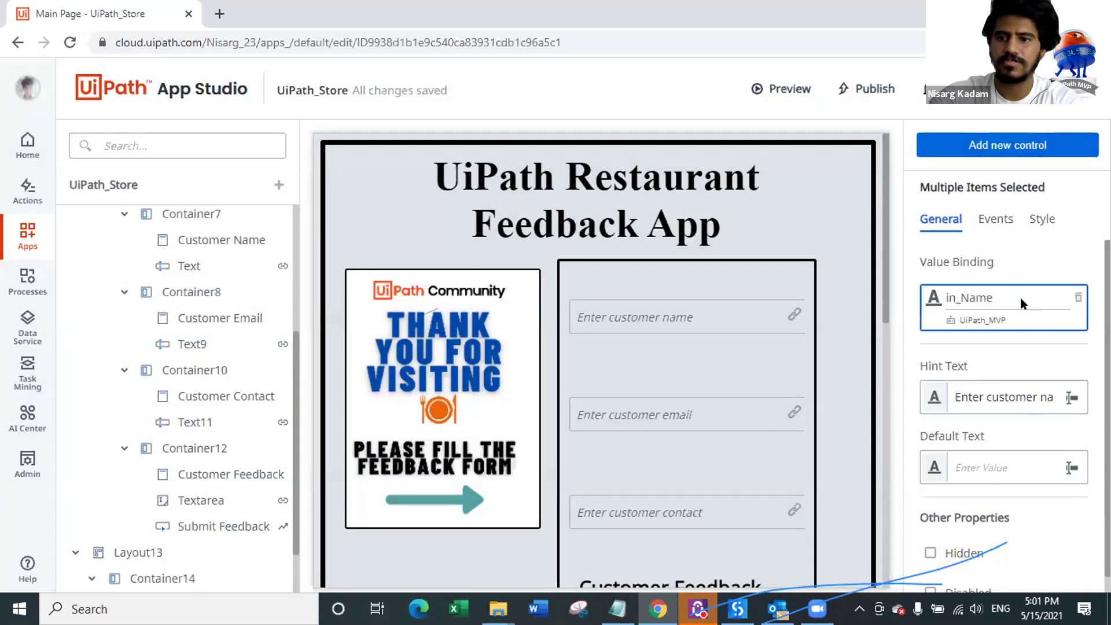
Step: Rebind the customer name textbox to AI_UseCase's in_Name argument
click(658, 307)
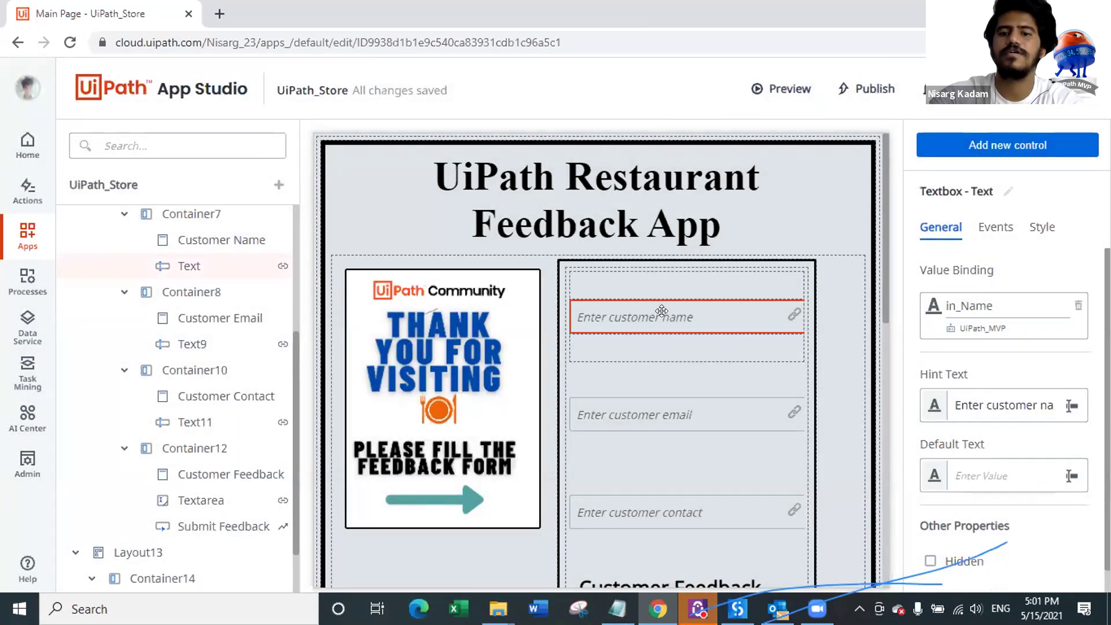
click(802, 322)
click(707, 318)
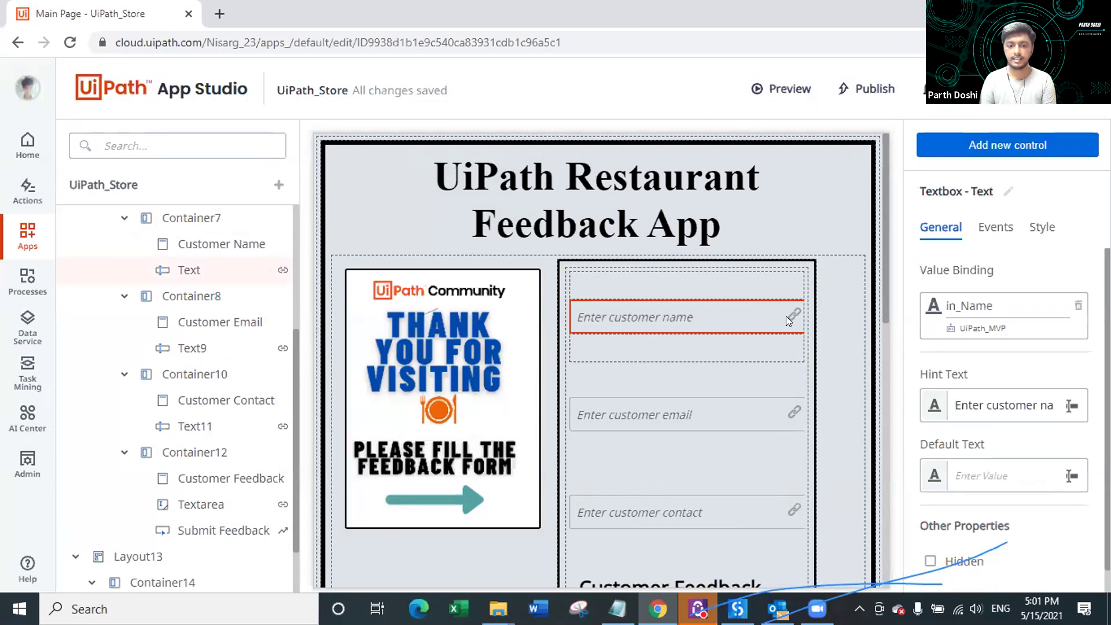
click(1078, 305)
click(1002, 306)
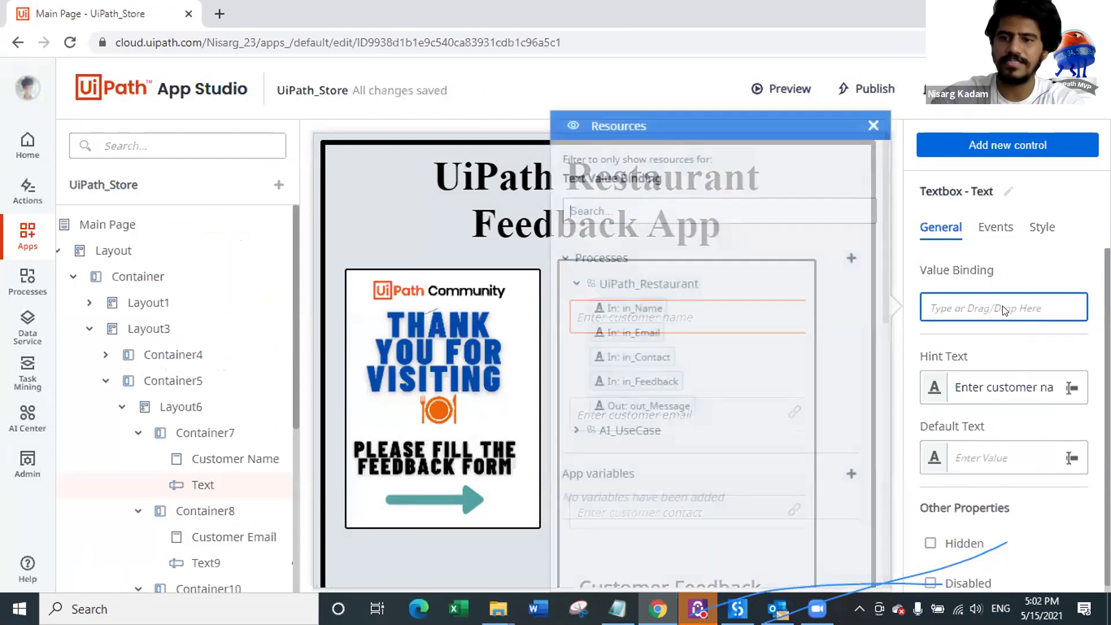
click(577, 286)
click(653, 308)
drag(651, 341, 978, 304)
Step: Bind the email and contact textboxes to AI_UseCase's in_Email and in_Contact
scroll(676, 370, down, 2)
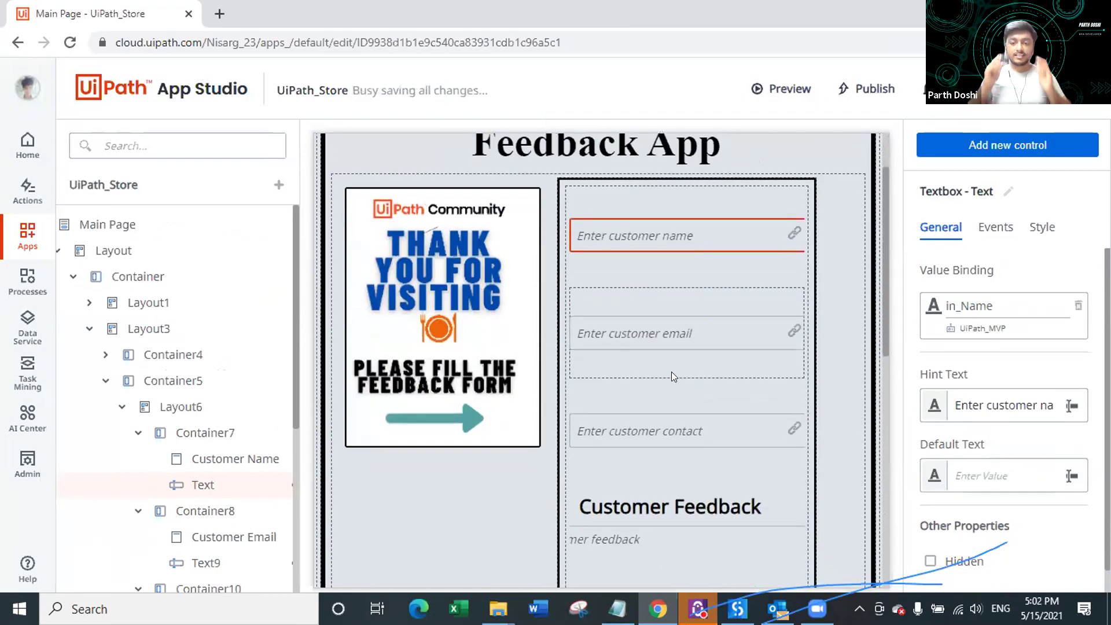
click(664, 330)
click(1078, 305)
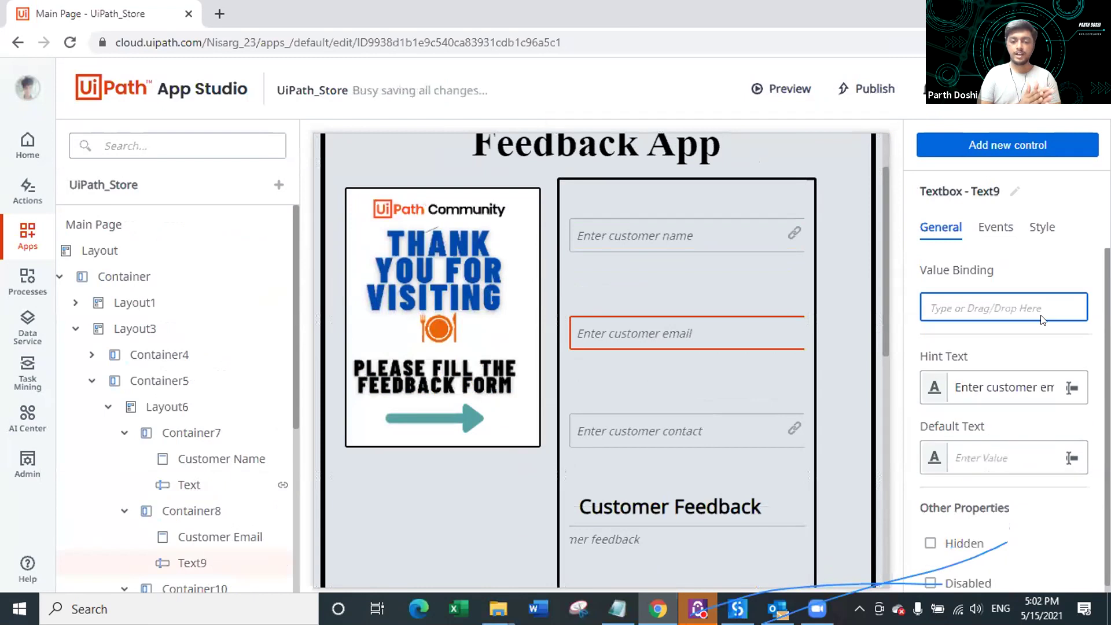
drag(634, 357, 940, 310)
scroll(675, 367, down, 4)
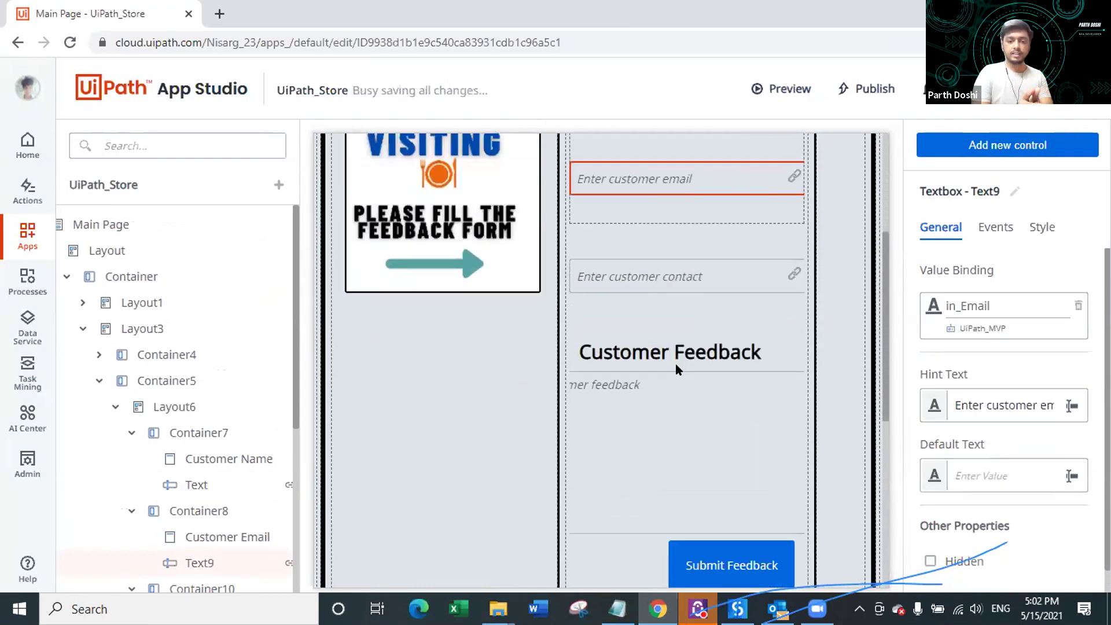
click(679, 266)
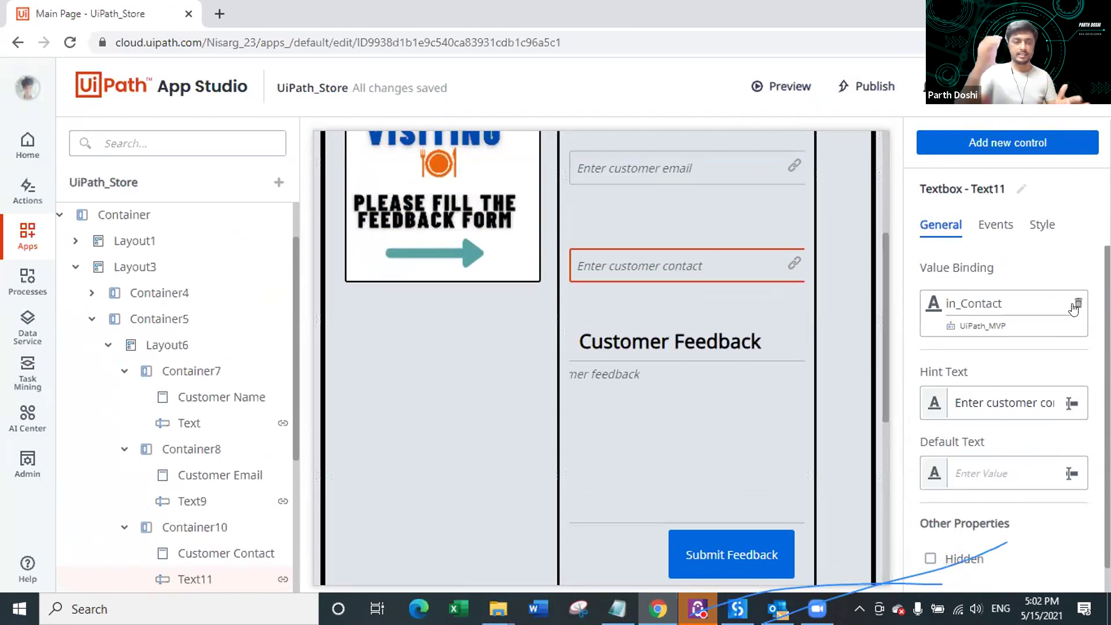
click(1078, 304)
drag(637, 406, 942, 311)
Step: Bind the customer feedback text area to AI_UseCase's in_Feedback
scroll(812, 359, down, 2)
click(689, 359)
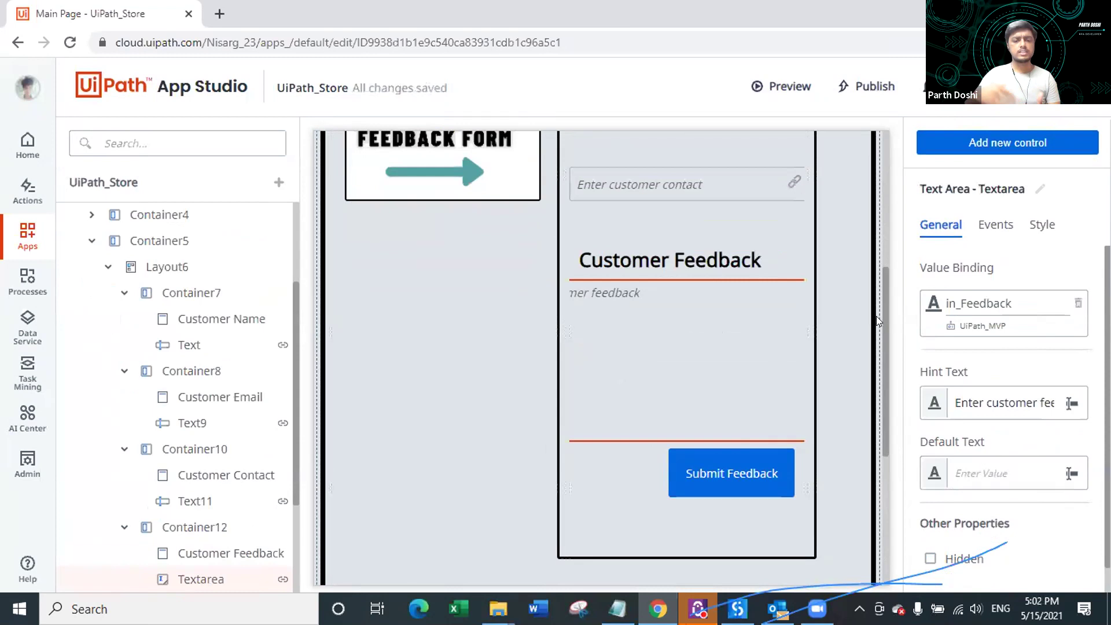
click(1076, 307)
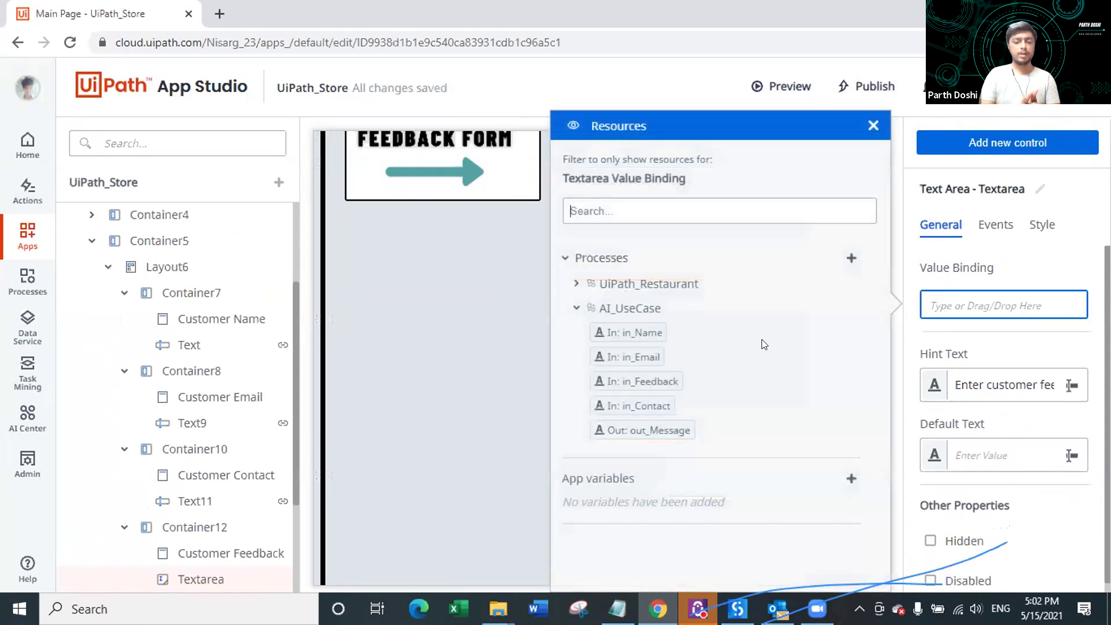
drag(660, 385, 945, 308)
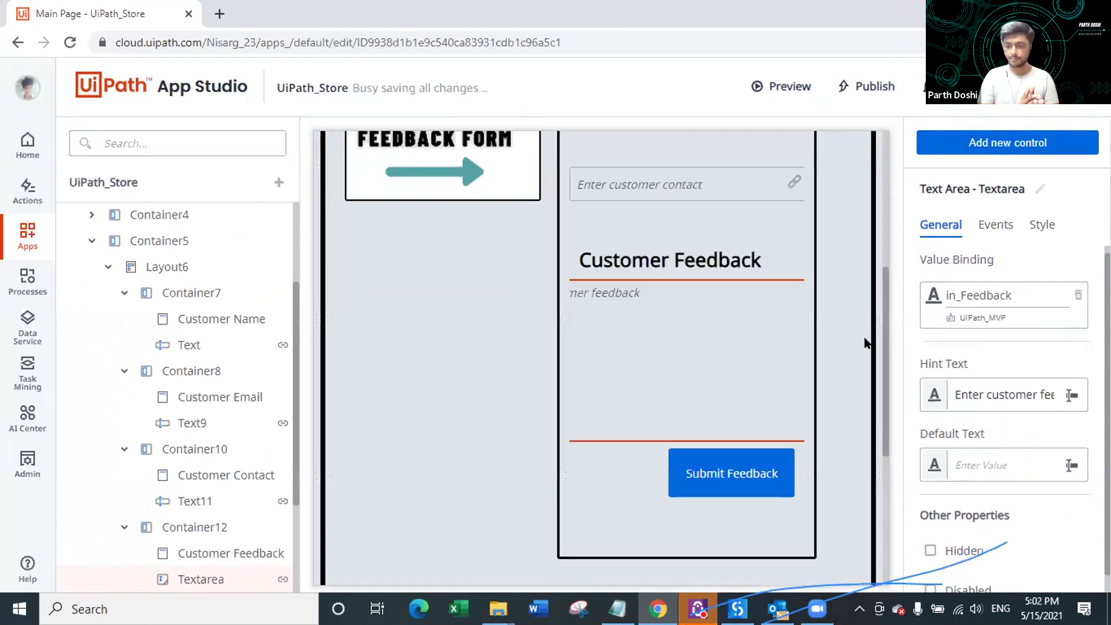
click(741, 456)
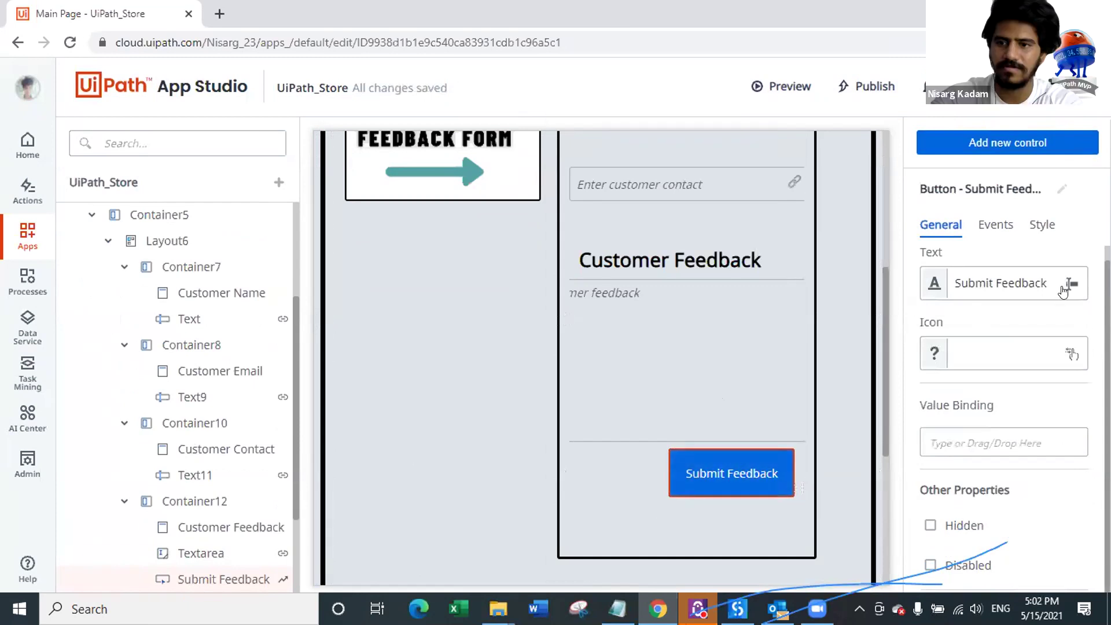
Step: Replace the Submit Feedback click rule's UiPath_Restaurant Start process with one starting AI_UseCase
click(996, 227)
click(991, 305)
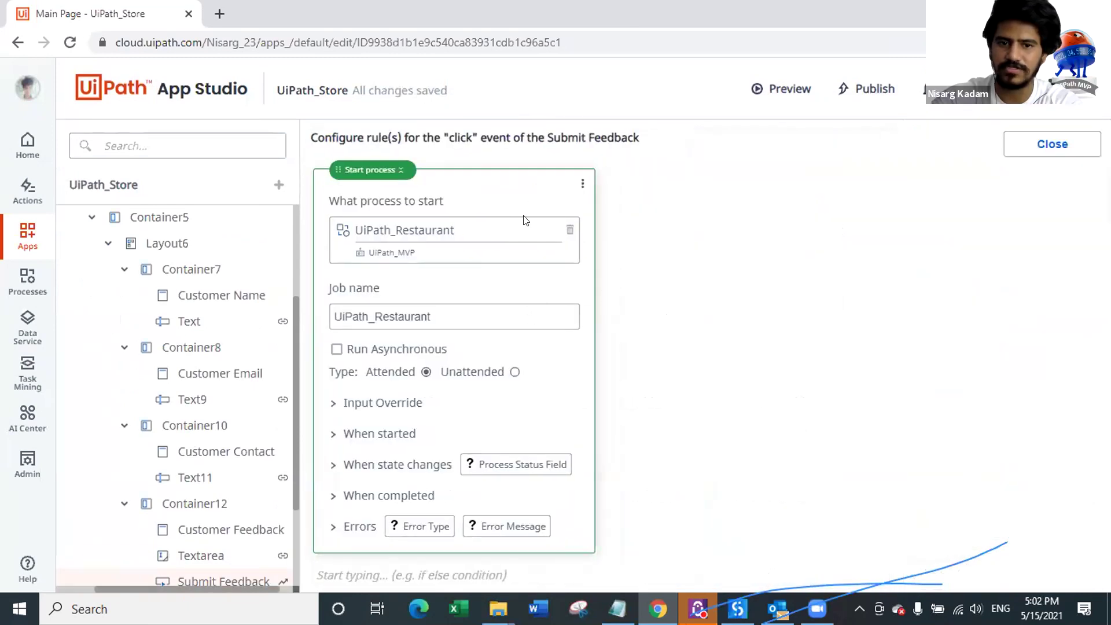
click(388, 175)
key(Delete)
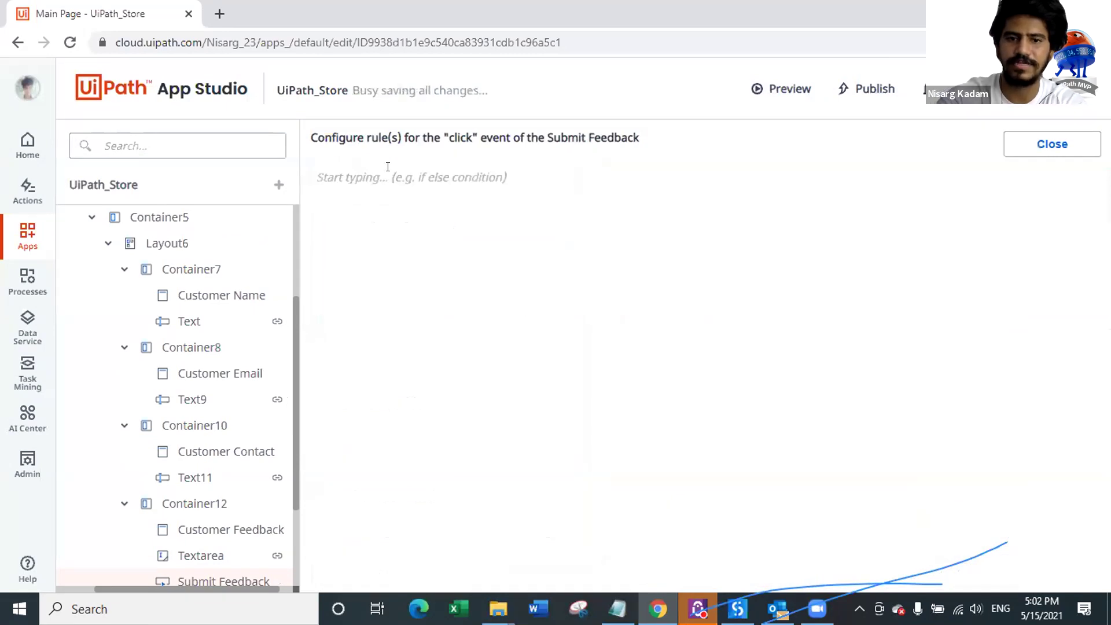
click(374, 168)
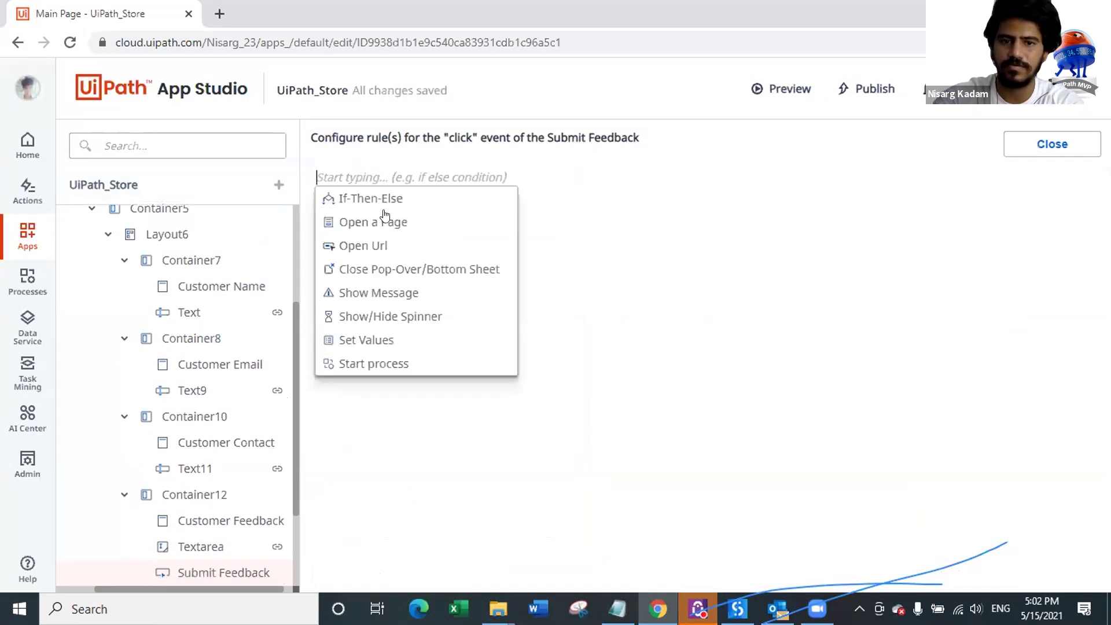
click(394, 363)
click(428, 229)
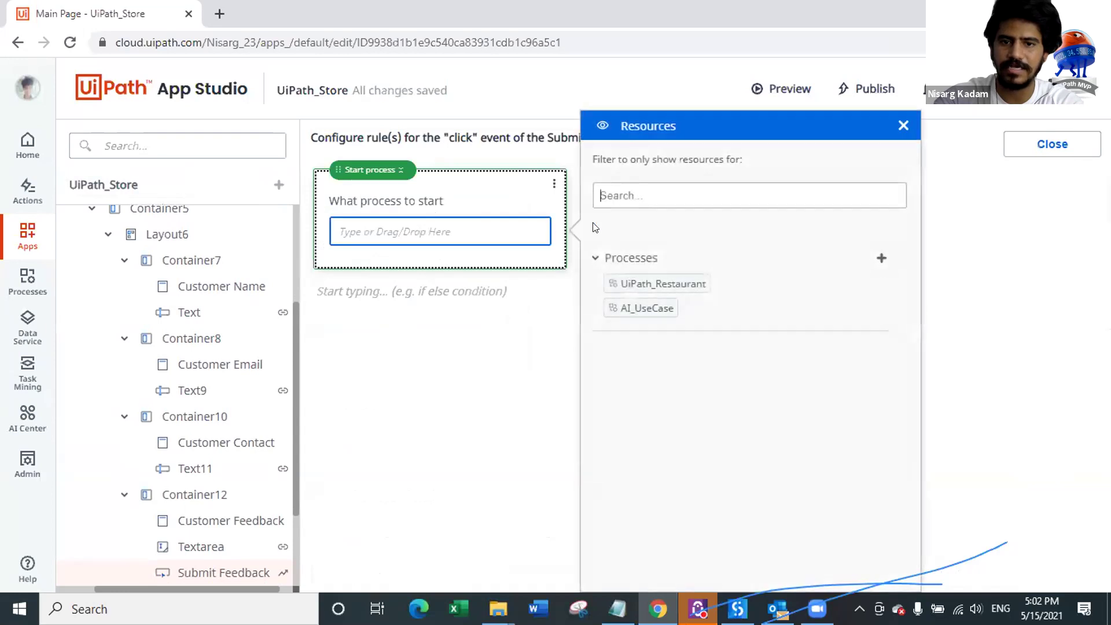
drag(642, 308, 403, 235)
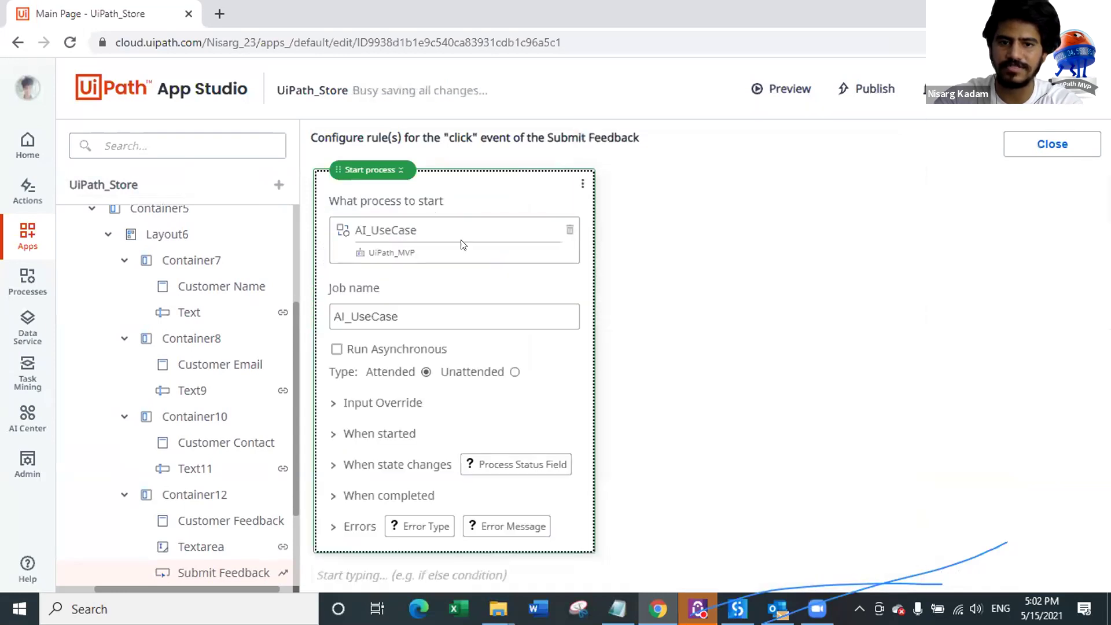
click(1048, 149)
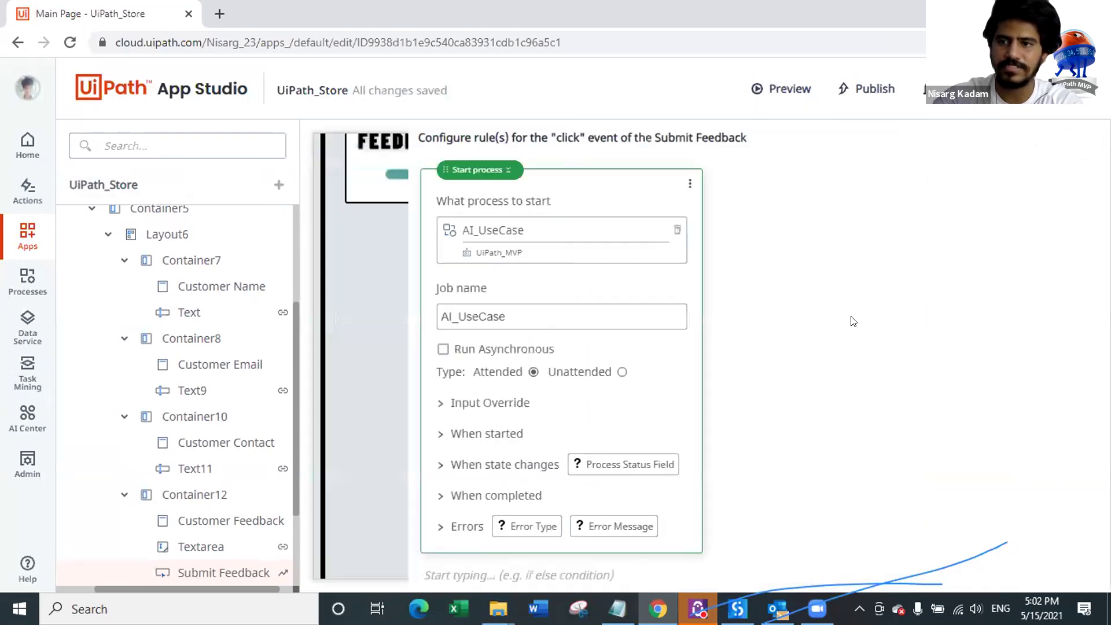
scroll(579, 376, down, 1)
Step: Rebind the Hello label to out_Message, then publish the app and launch its preview
click(562, 370)
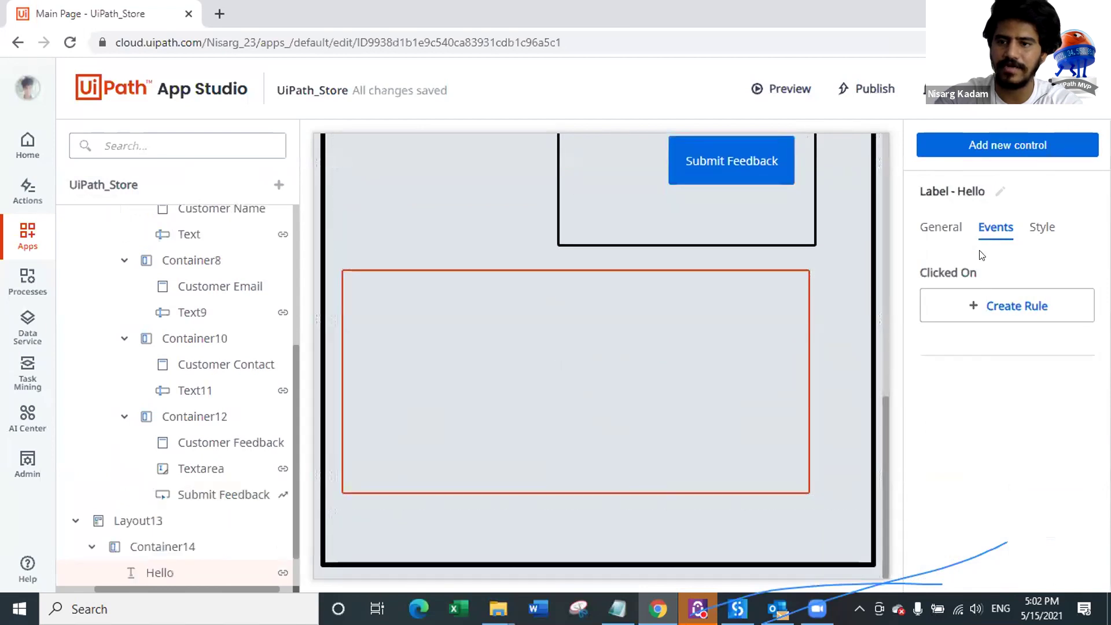
click(941, 228)
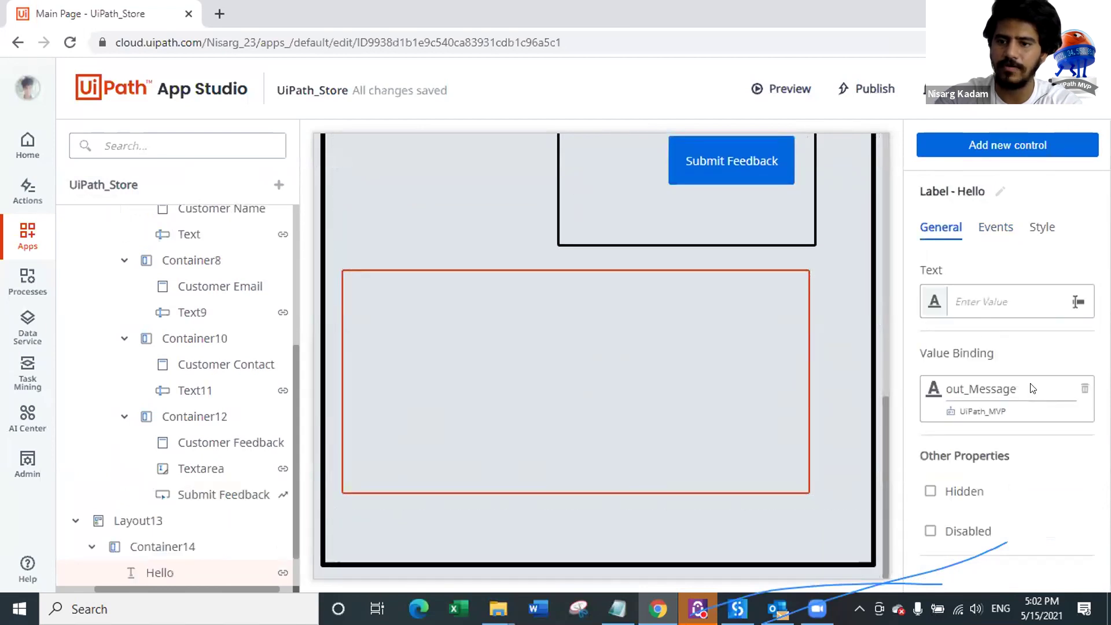
click(1085, 388)
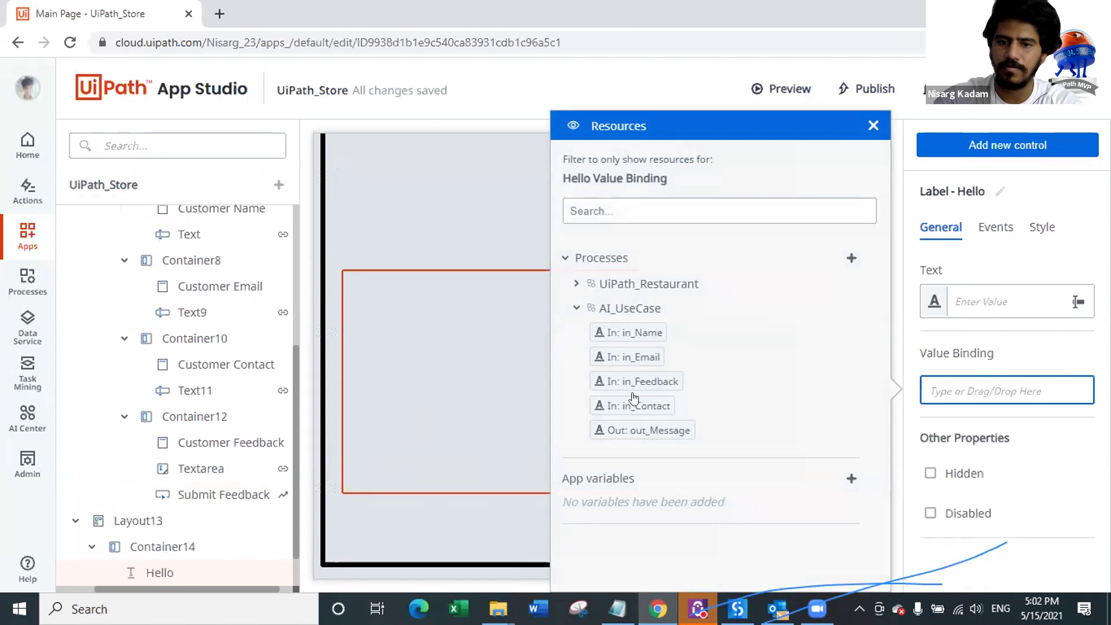
drag(650, 430, 984, 392)
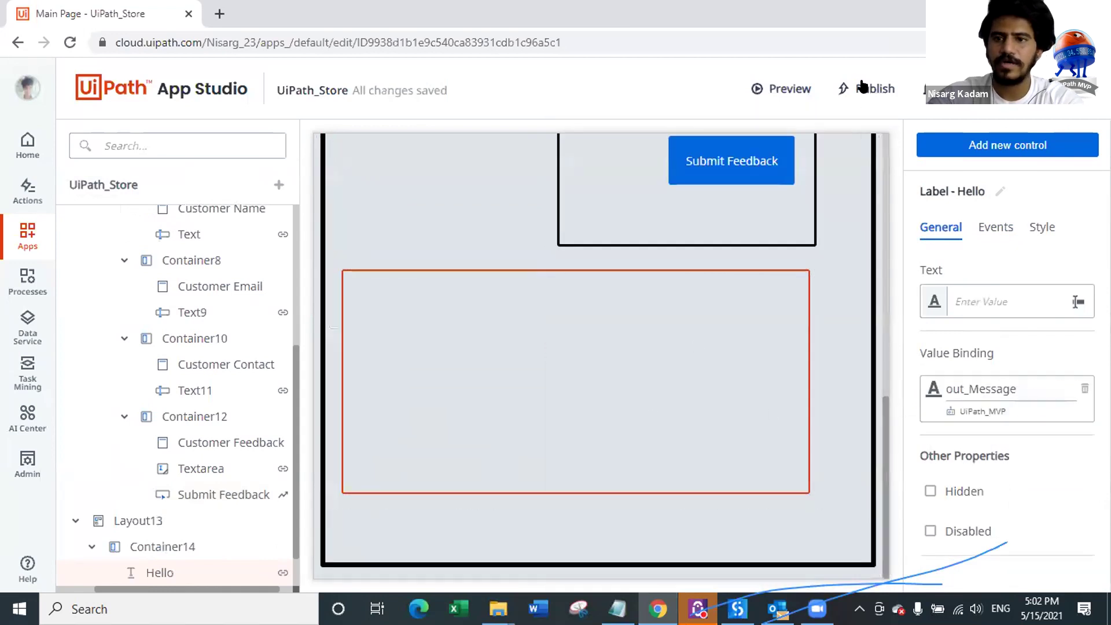
click(857, 87)
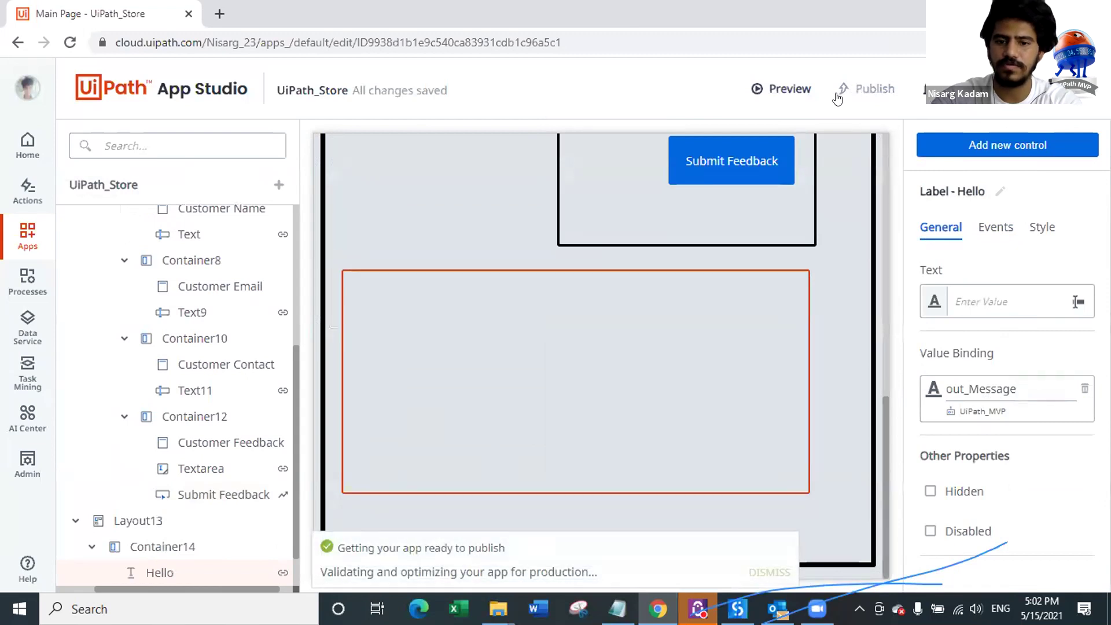
click(760, 92)
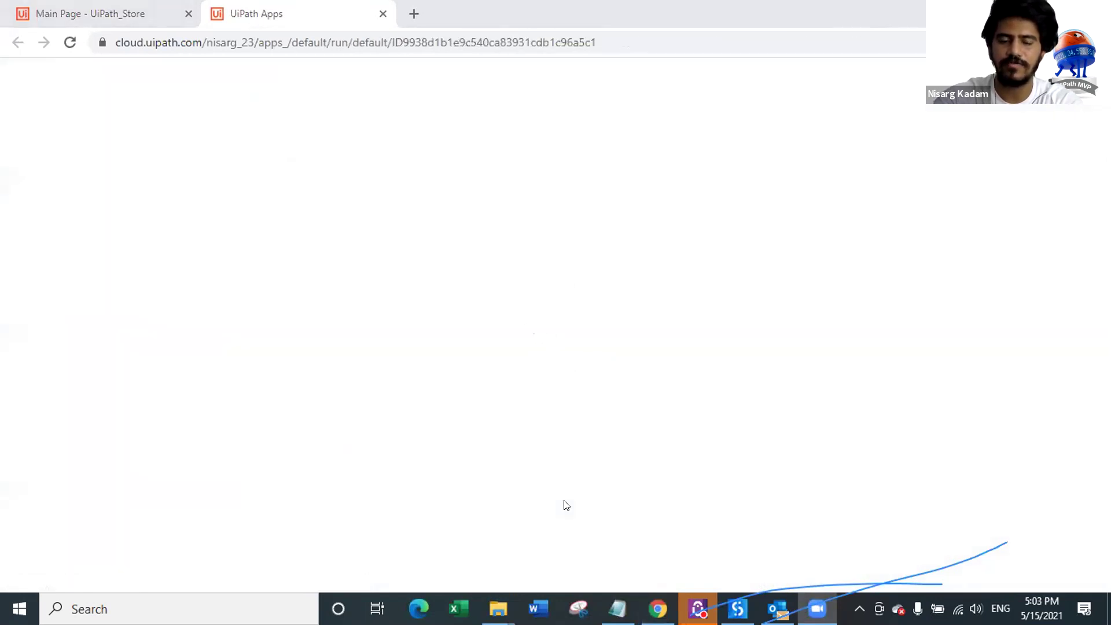
Step: Enter the customer's name, e-mail and contact number in the previewed form
scroll(846, 250, down, 4)
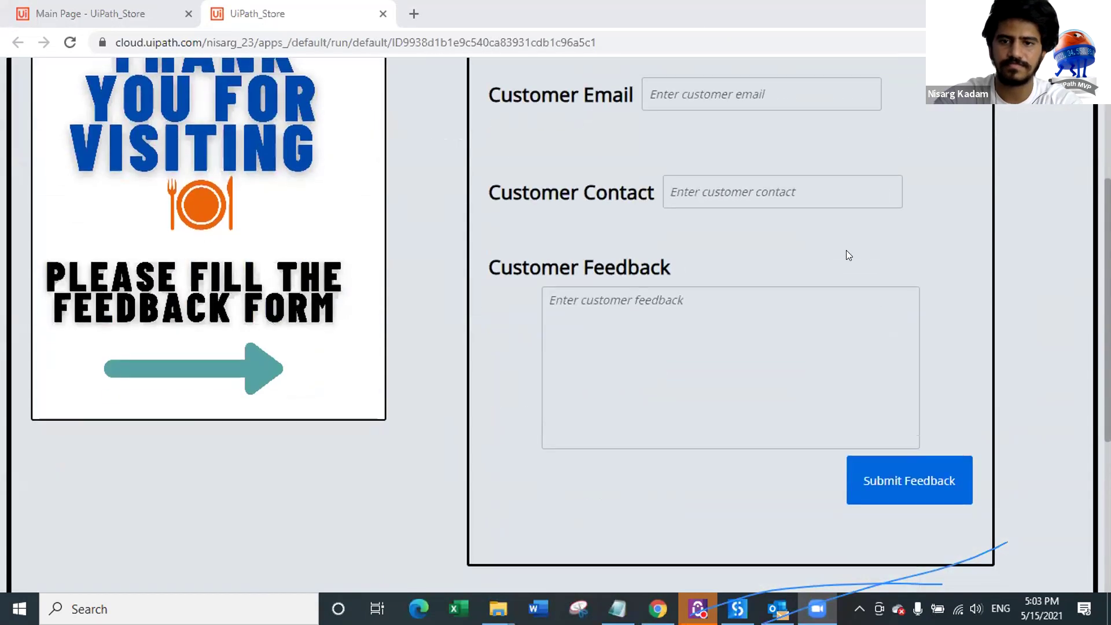
scroll(835, 242, up, 4)
click(728, 233)
text(Nisarg)
text(Nis)
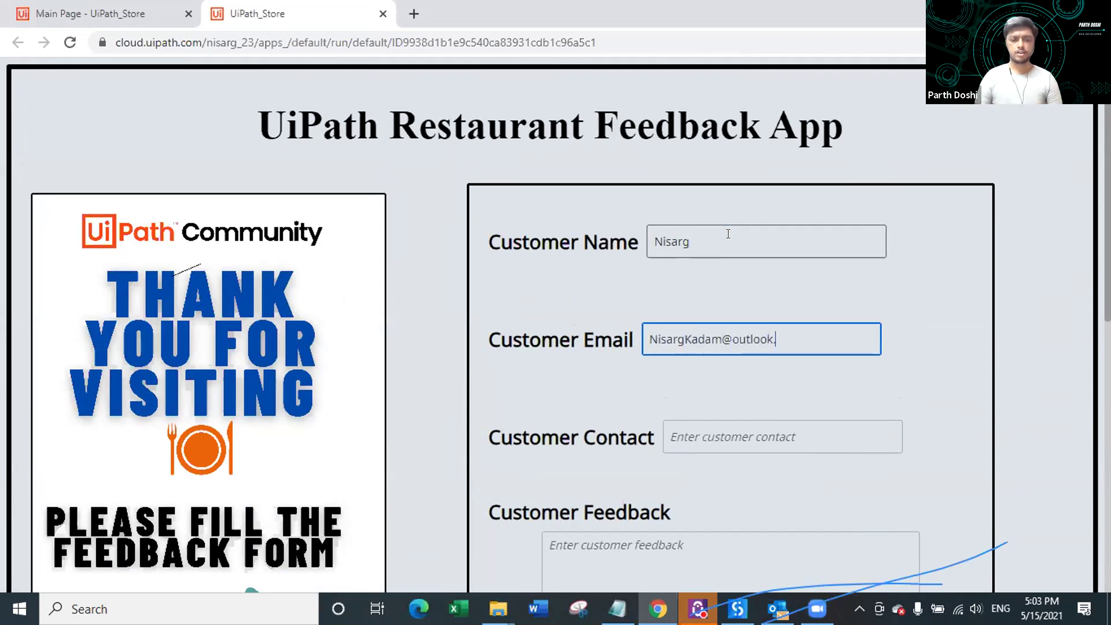
scroll(728, 236, down, 3)
click(739, 268)
text(2)
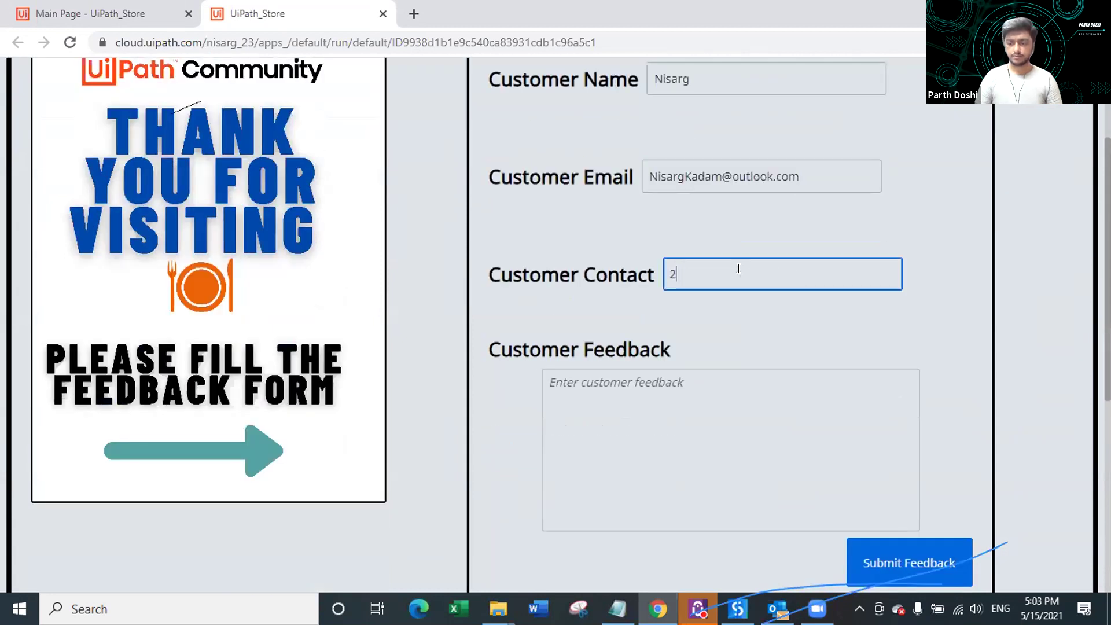
text(534534)
Step: Write feedback 'I didn't like the service. I won't visit.' and submit it
scroll(752, 353, down, 3)
click(669, 310)
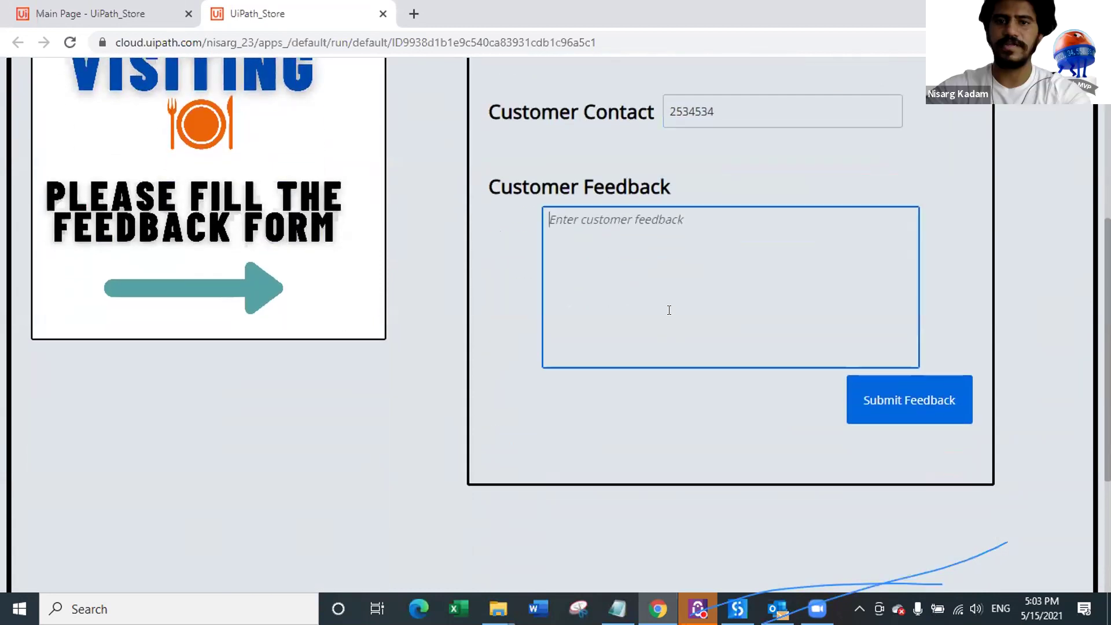
text(I)
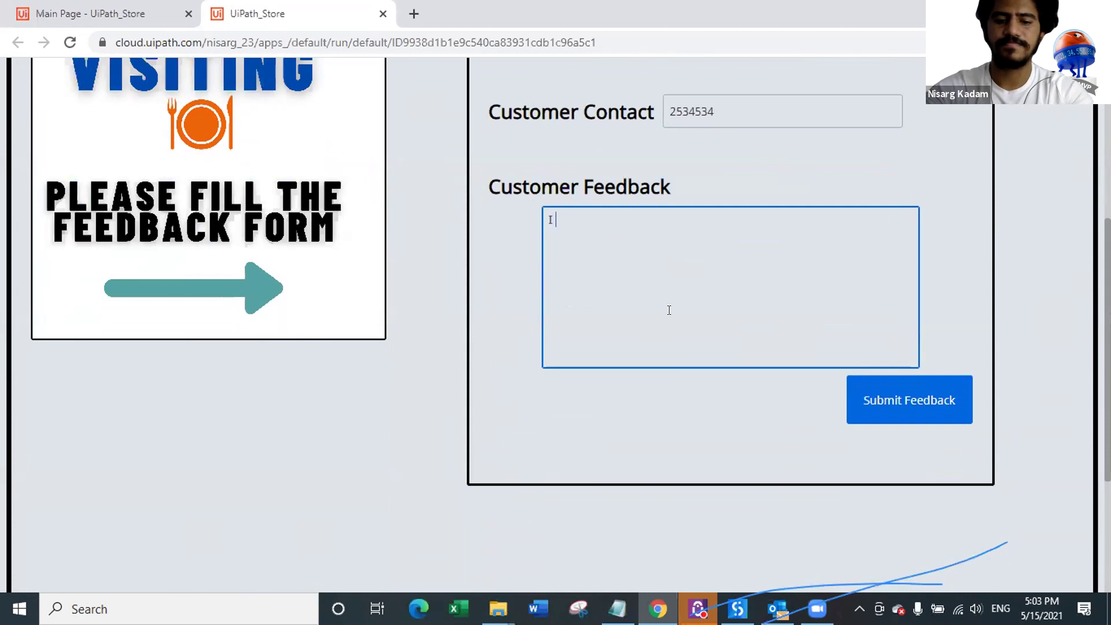
text( didn't like the serv)
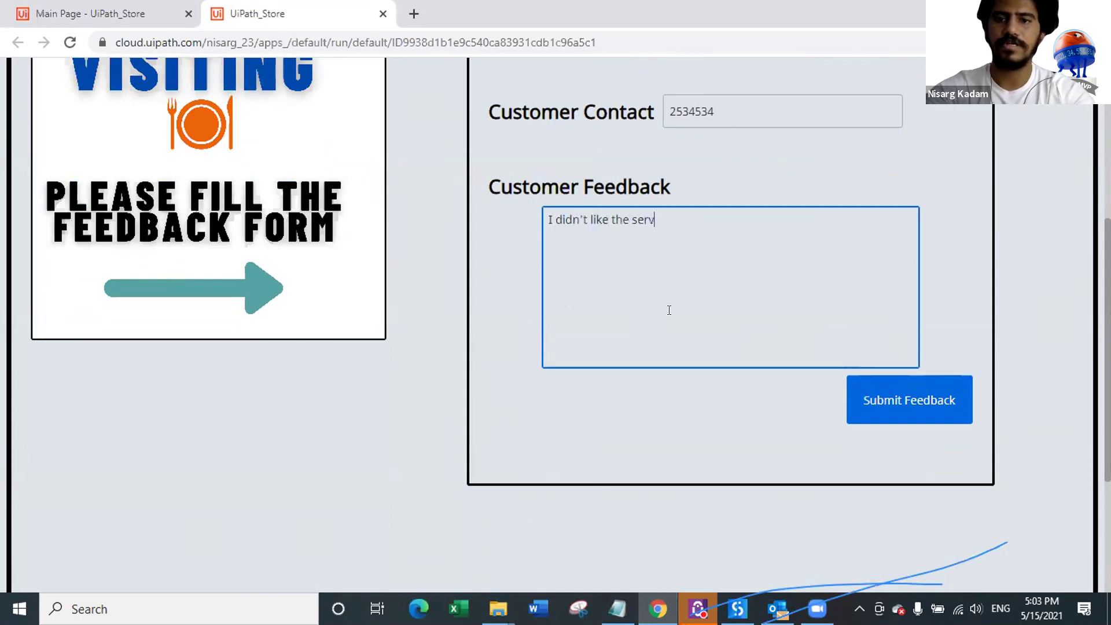
text(ice. I won't visit)
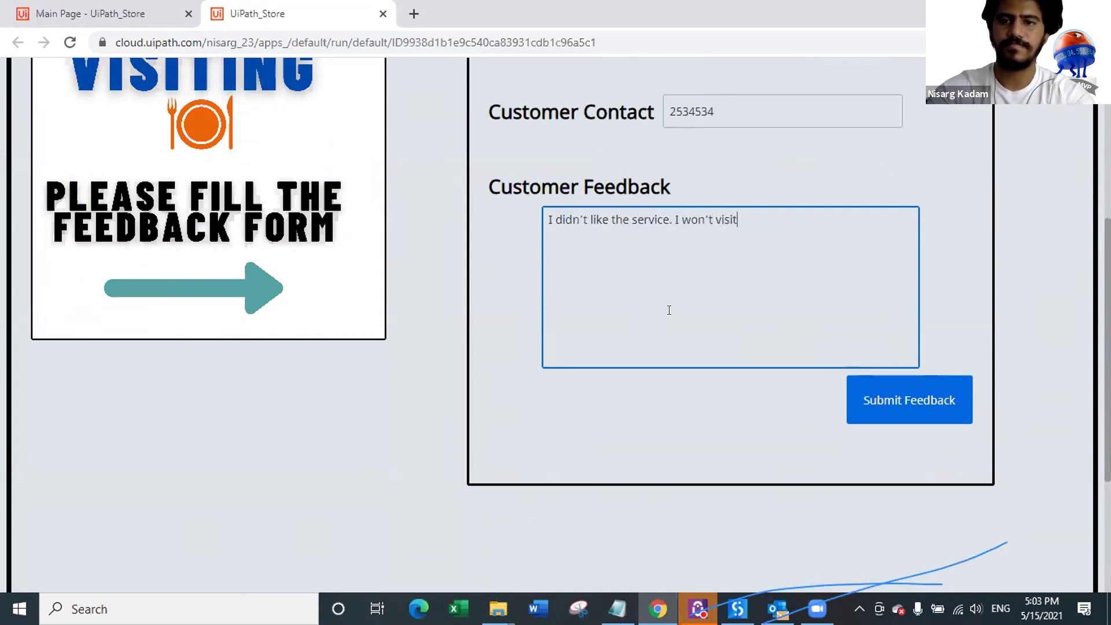
click(878, 412)
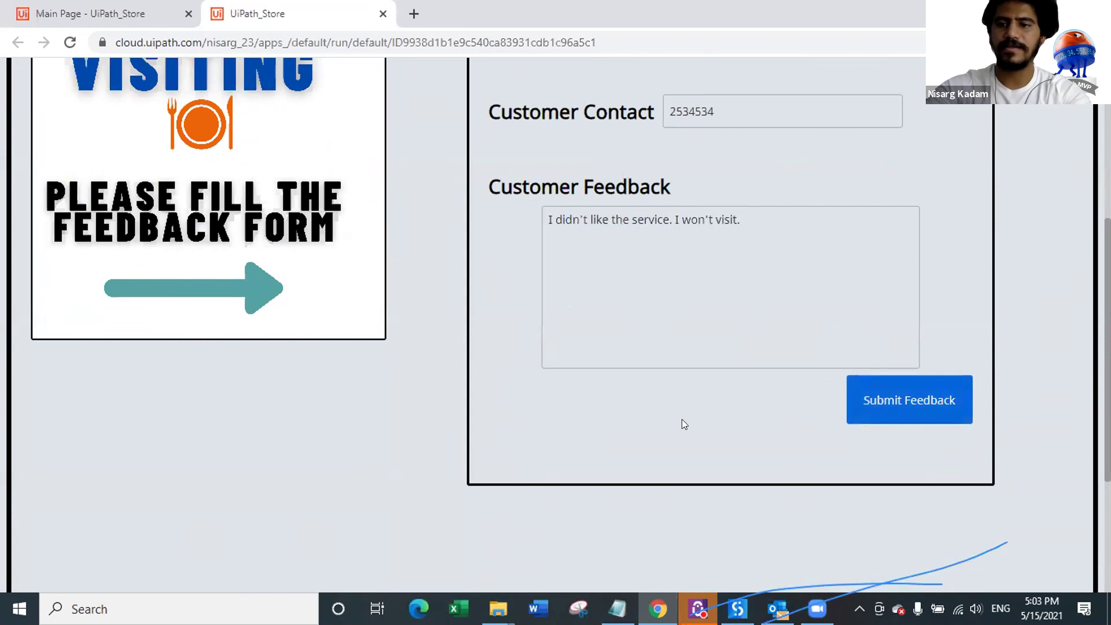
scroll(695, 394, down, 4)
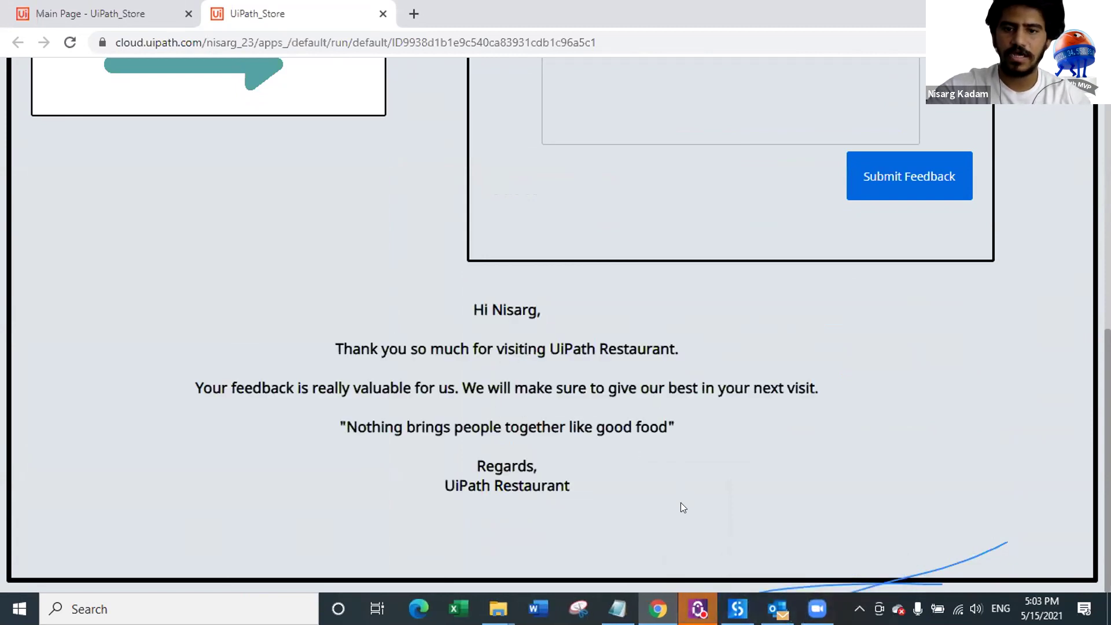
click(778, 609)
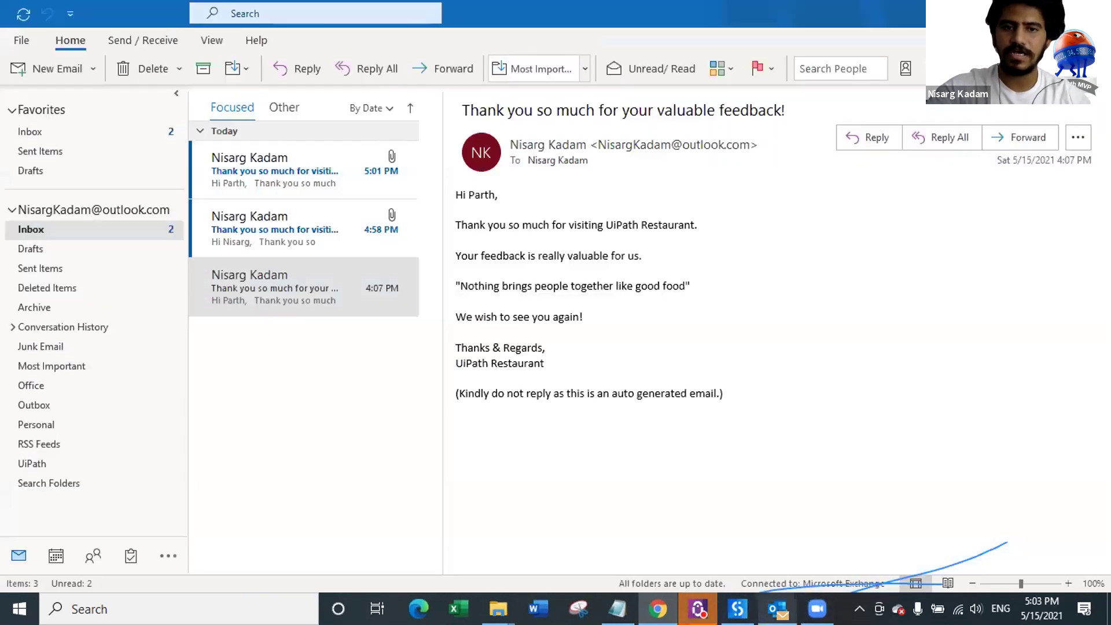
Step: Compare the 4:58 PM, 5:01 PM and 5:04 PM emails and preview the coupon image attachment
click(289, 242)
click(287, 175)
click(293, 230)
click(303, 173)
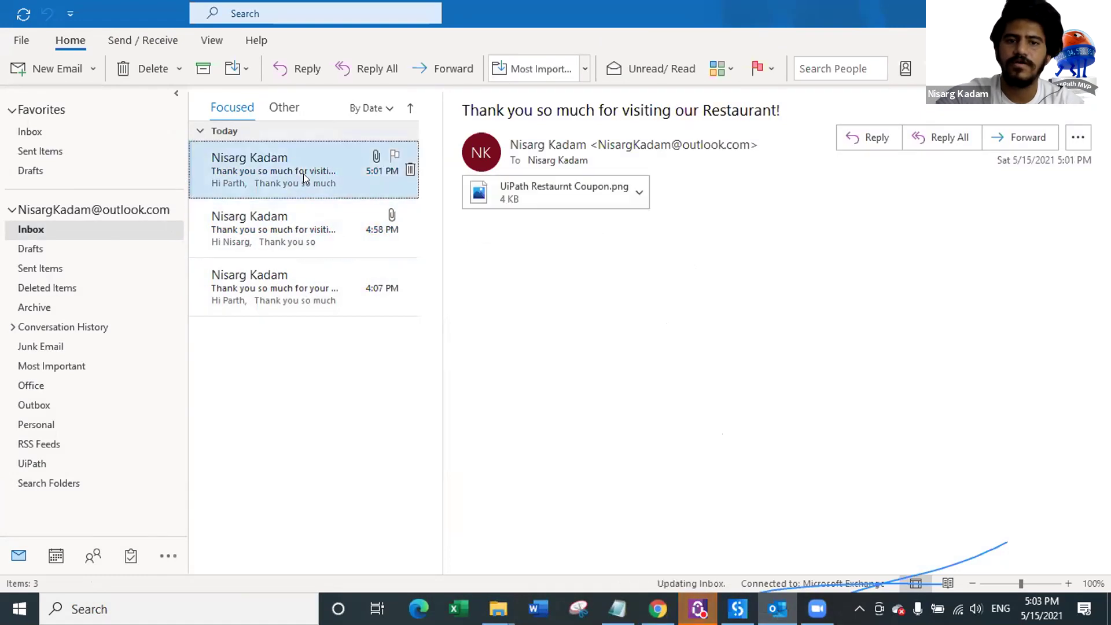
click(302, 190)
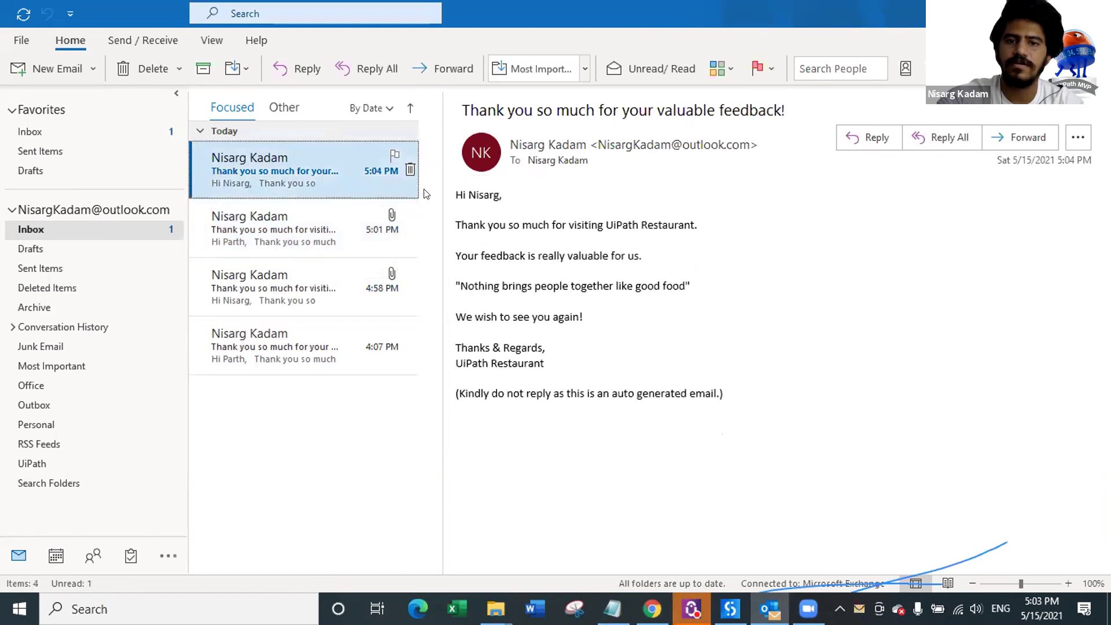
click(290, 245)
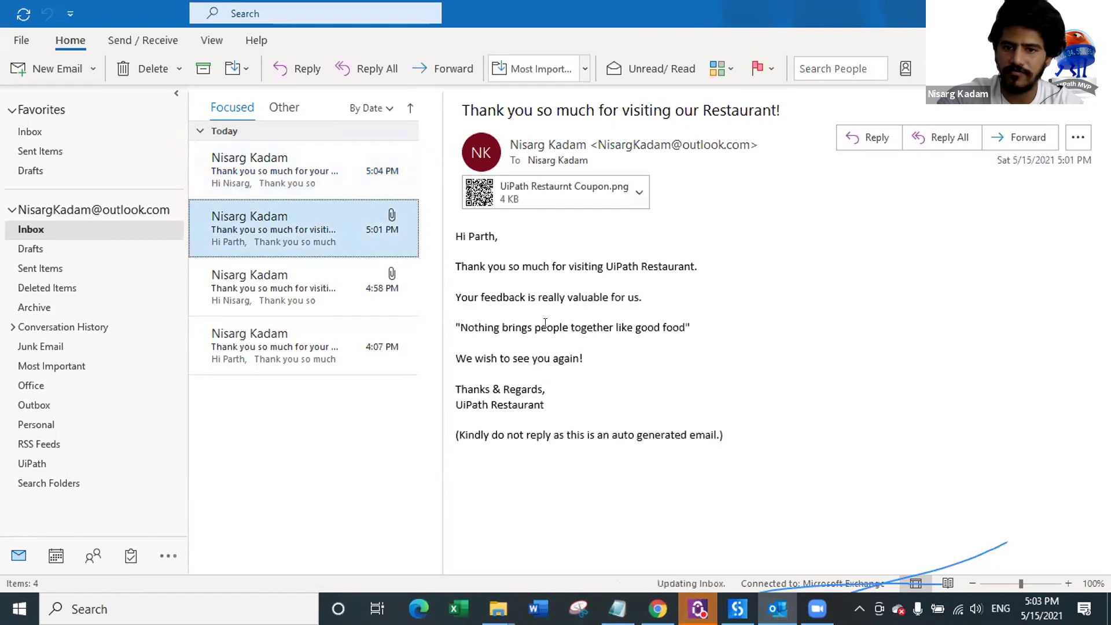
click(489, 192)
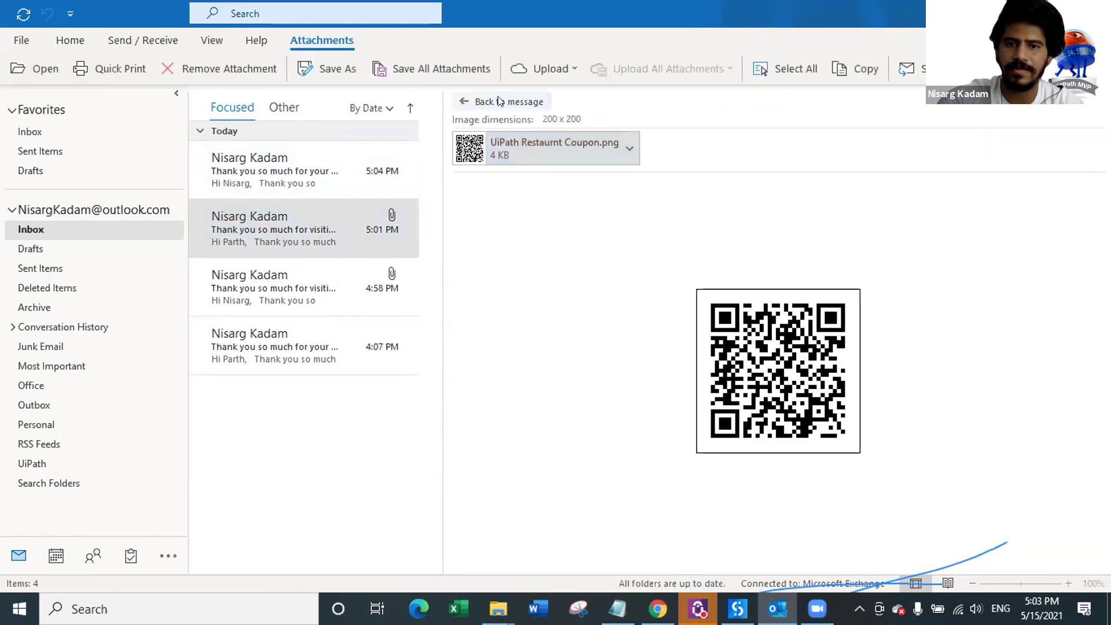
click(504, 102)
Step: Read the 5:04 PM 'valuable feedback' email, then open the Positive Feedback sequence in UiPath Studio
click(261, 277)
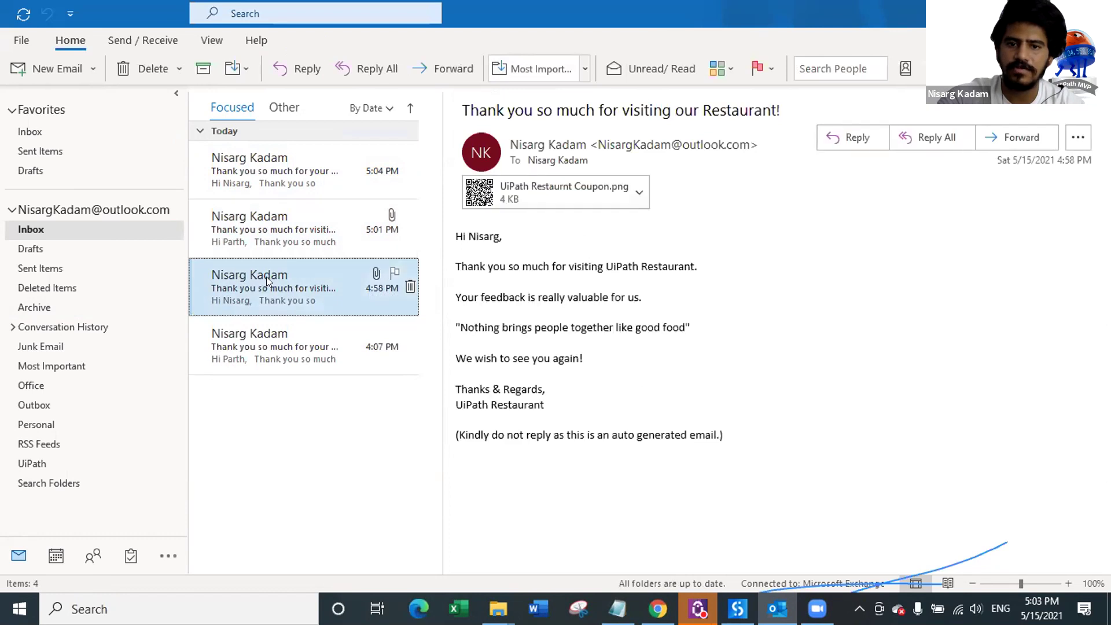
click(308, 222)
click(305, 172)
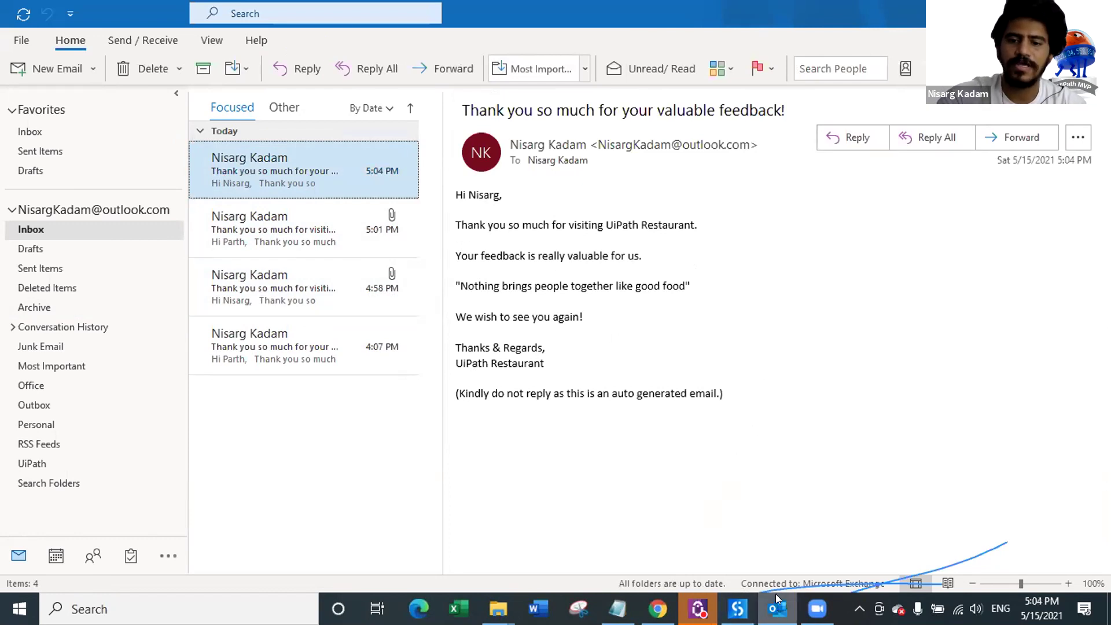
click(777, 609)
double_click(665, 425)
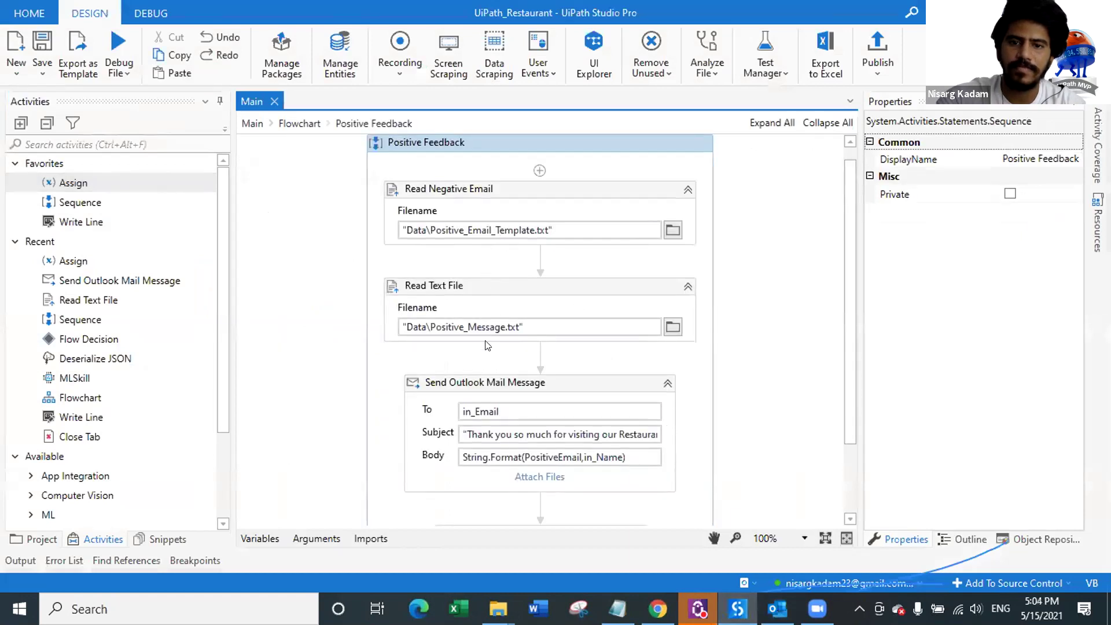
Step: Look inside the Negative Feedback sequence, then return to the main flowchart showing both feedback branches
click(296, 124)
double_click(385, 407)
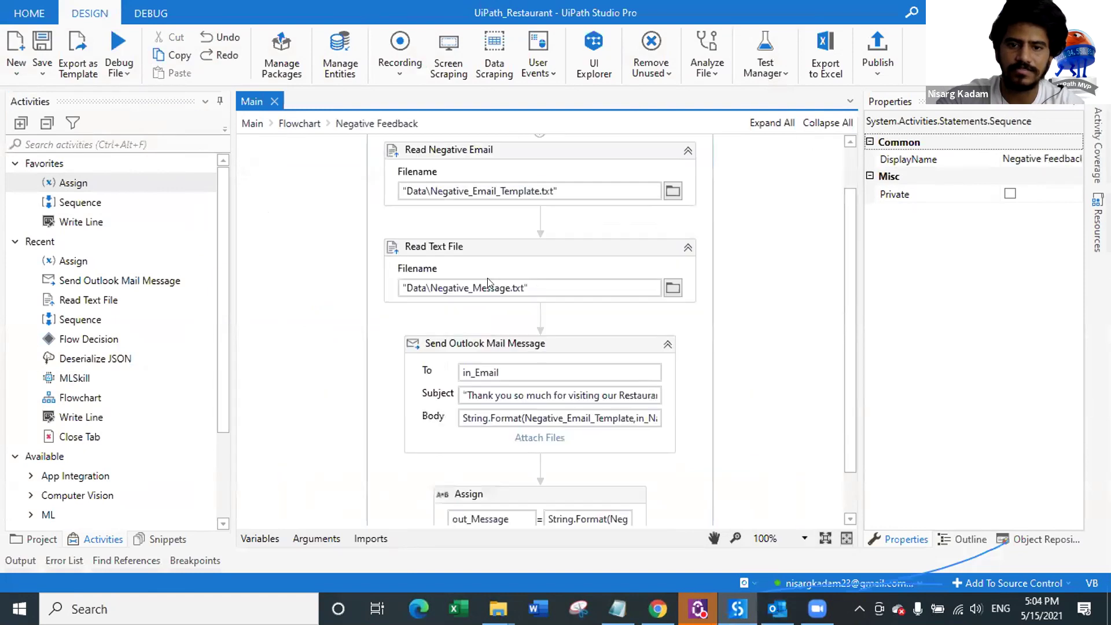
click(296, 124)
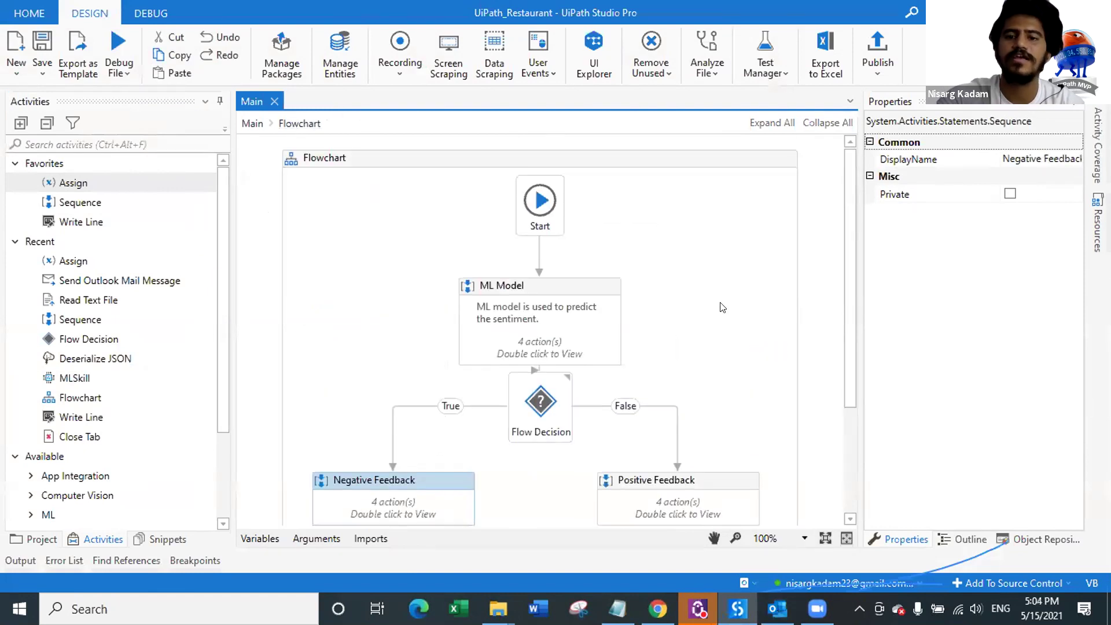
scroll(737, 347, down, 3)
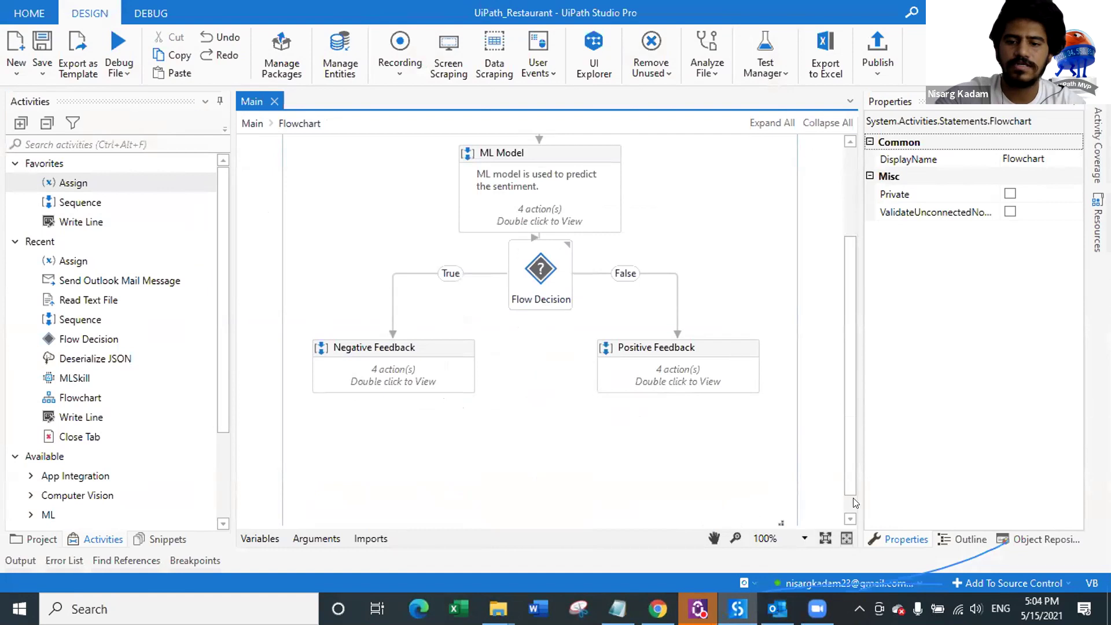